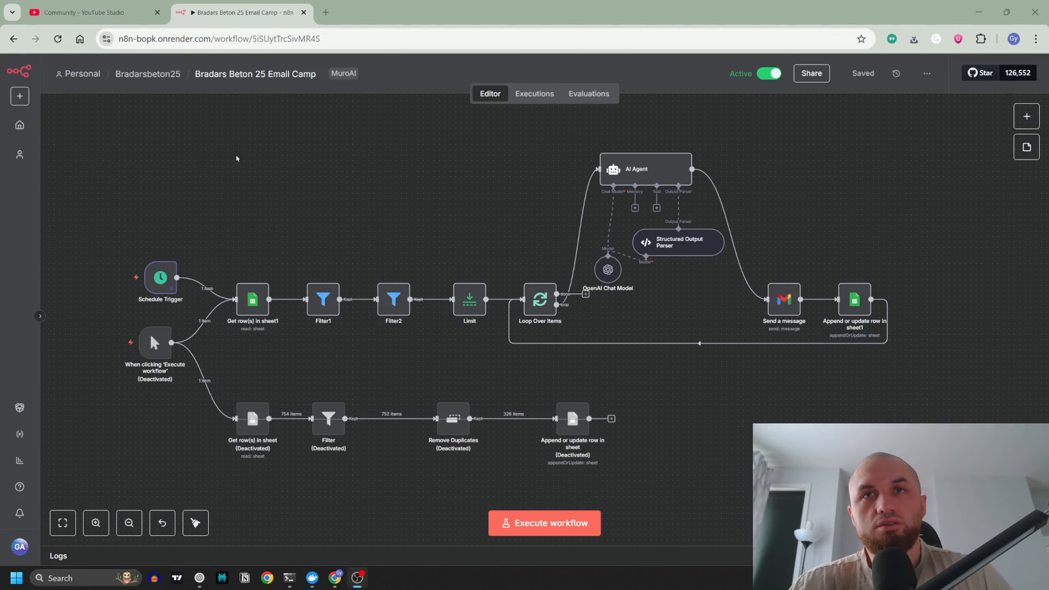
- Read the viewer comment requesting an AI agent tutorial on YouTube Studio's Community page
key(ctrl+w)
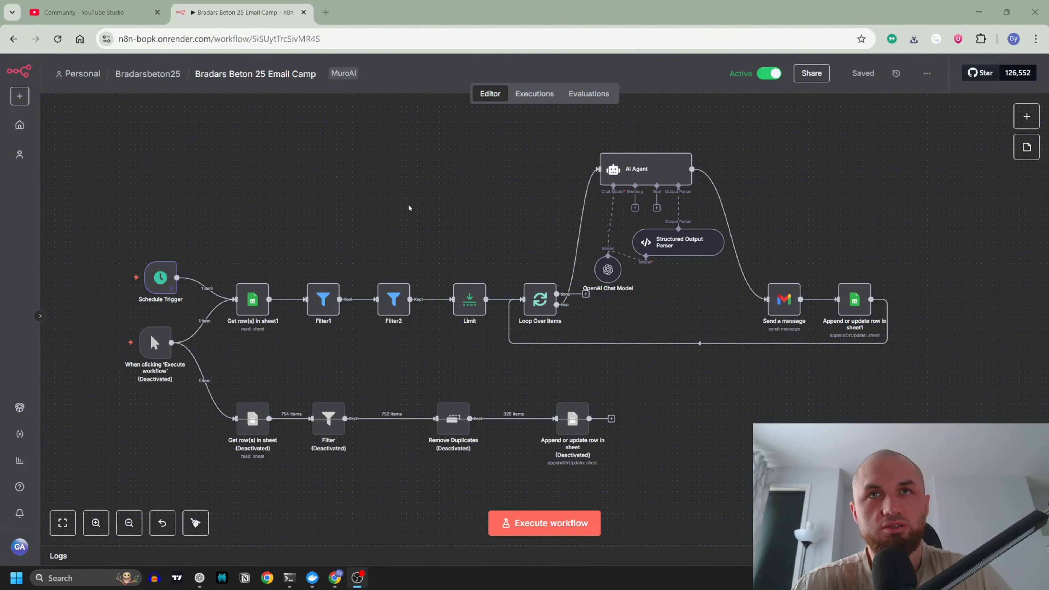
click(82, 12)
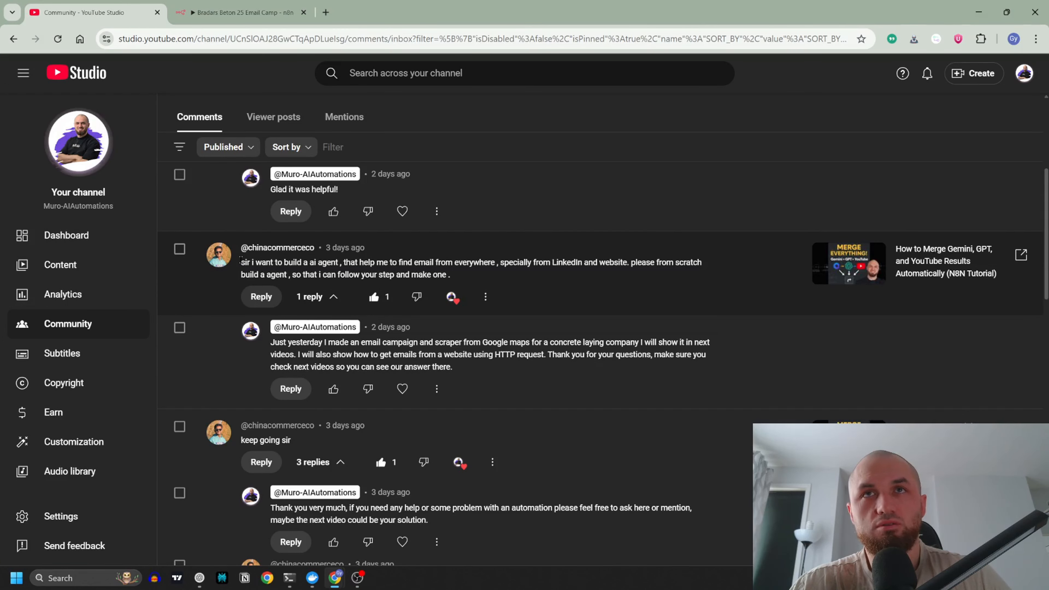
drag(241, 260, 258, 290)
click(269, 269)
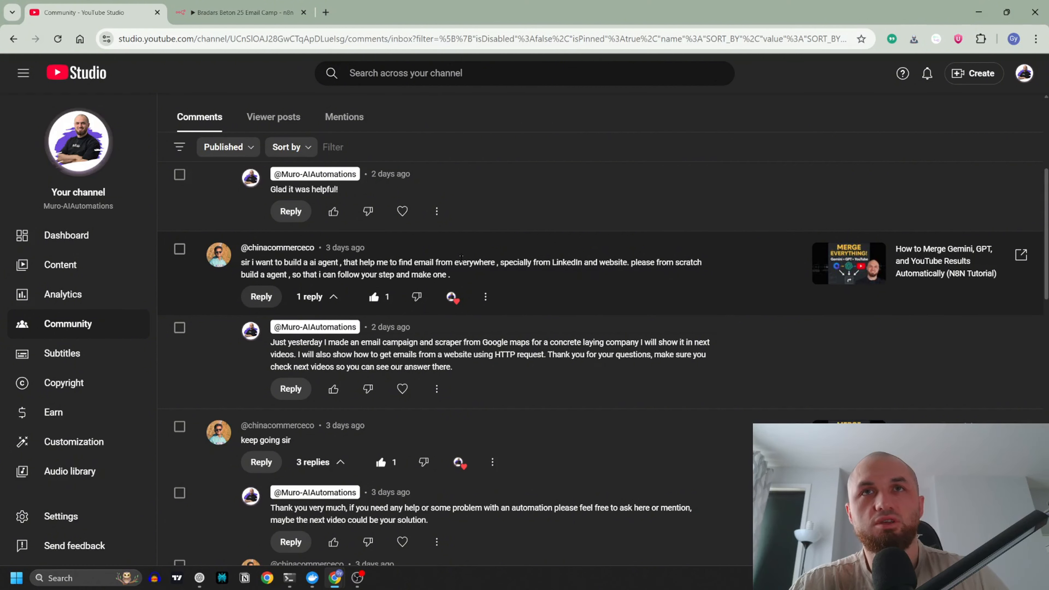
- Switch to n8n, create a new workflow, and add a manual trigger to it
key(ctrl+Tab)
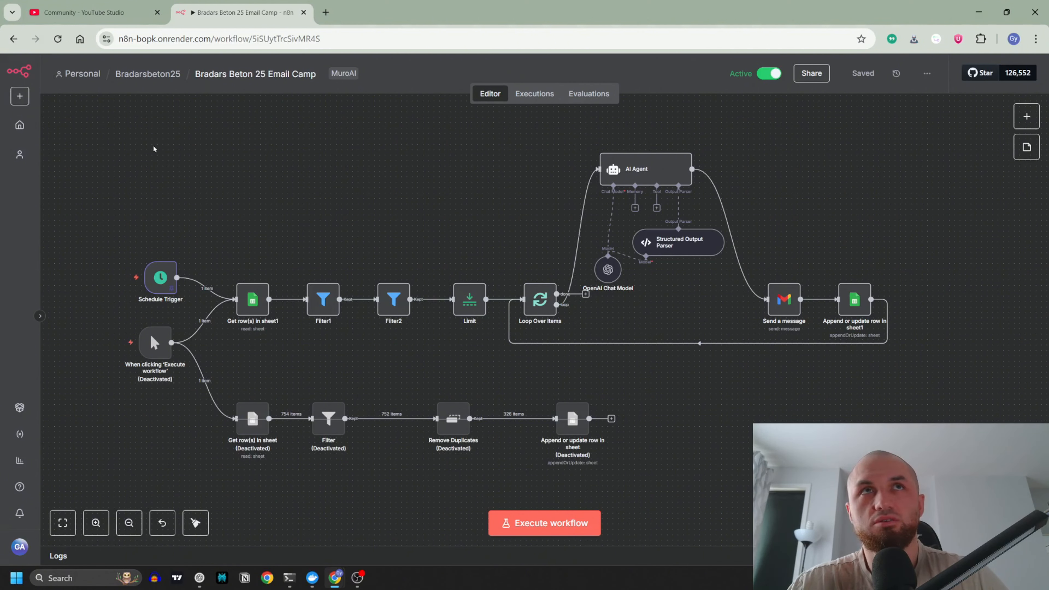
click(20, 96)
middle_click(32, 122)
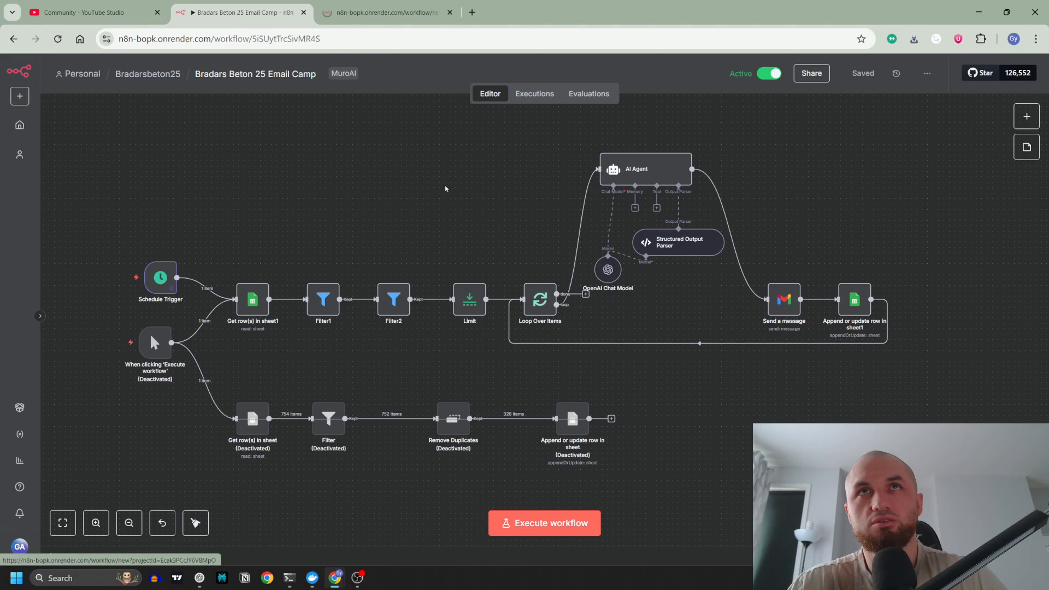
click(387, 12)
click(1031, 117)
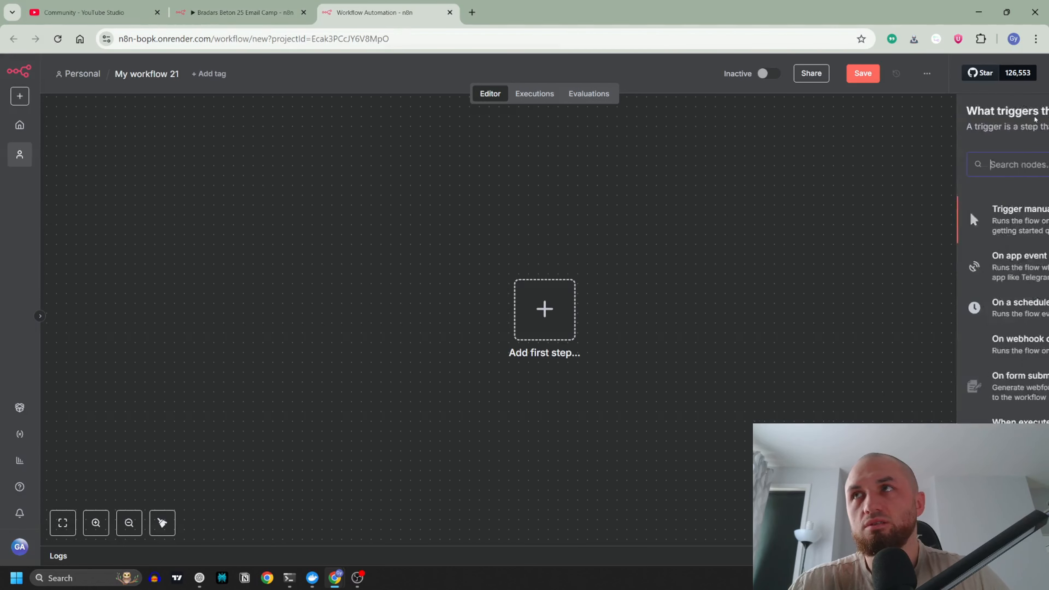
click(880, 213)
- Add an HTTP Request node connected after the manual trigger
click(609, 318)
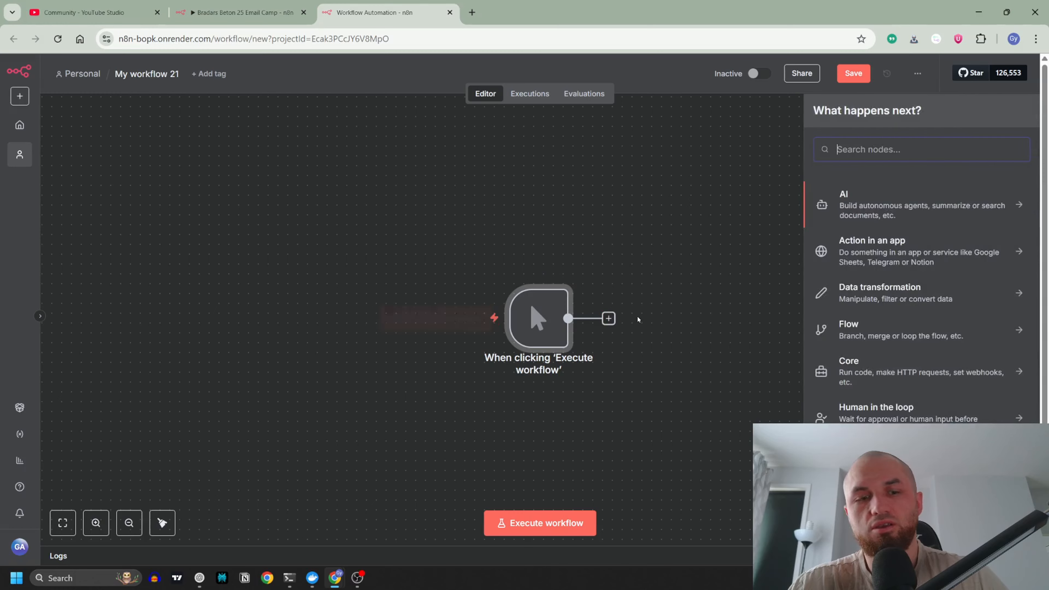
text(http)
key(Return)
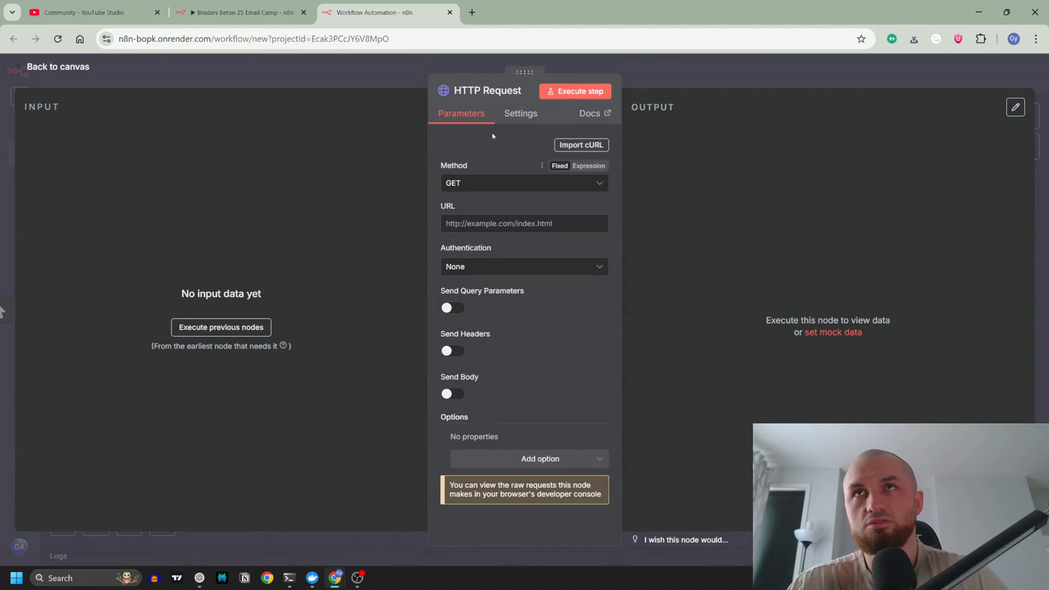
click(394, 70)
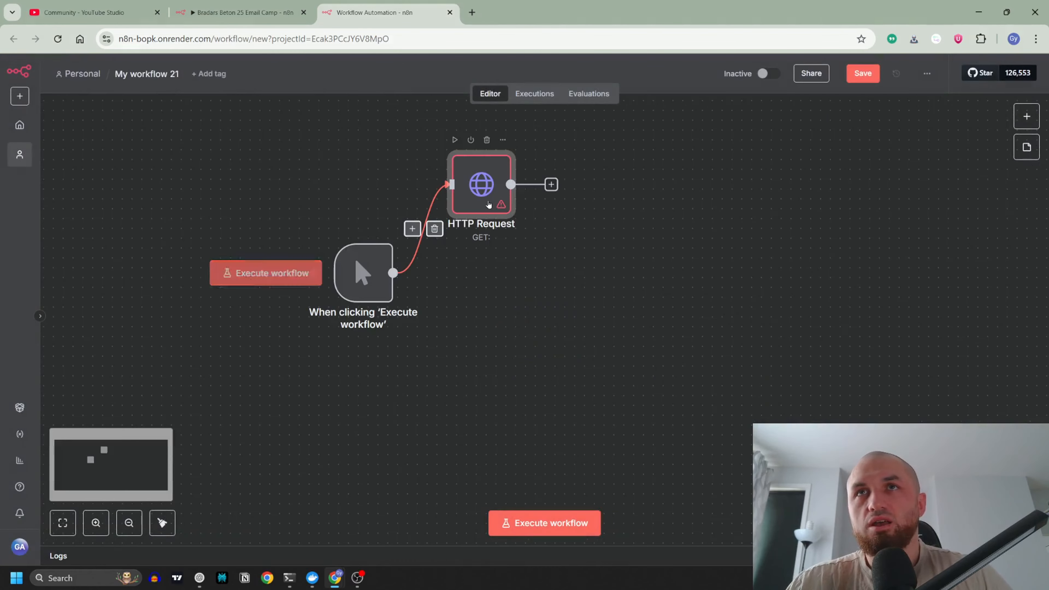
- Review the HTTP Request node's available methods and its URL setting, and return to the canvas
double_click(488, 204)
click(480, 183)
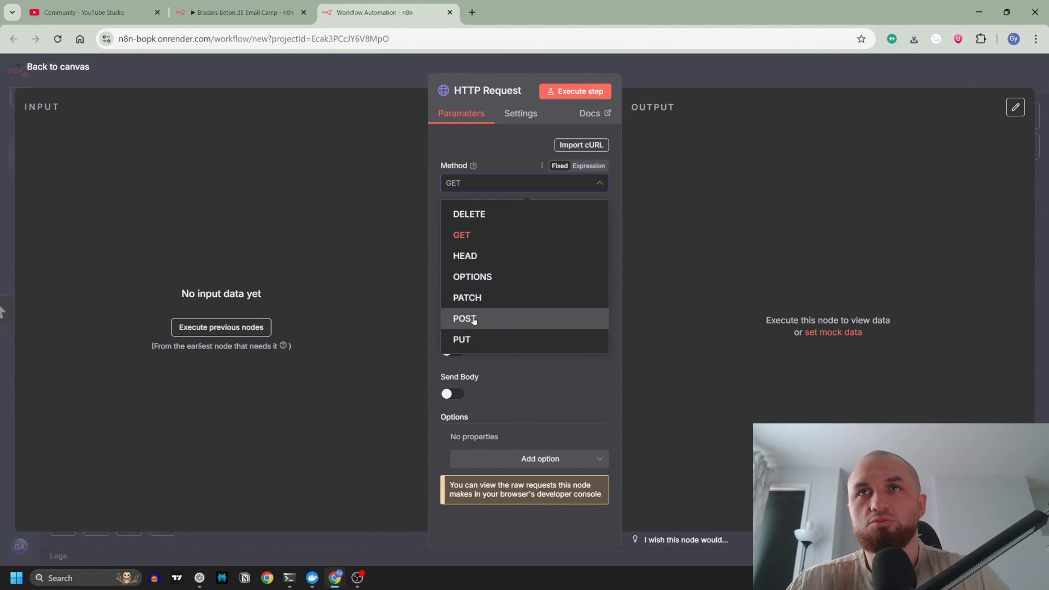
click(498, 158)
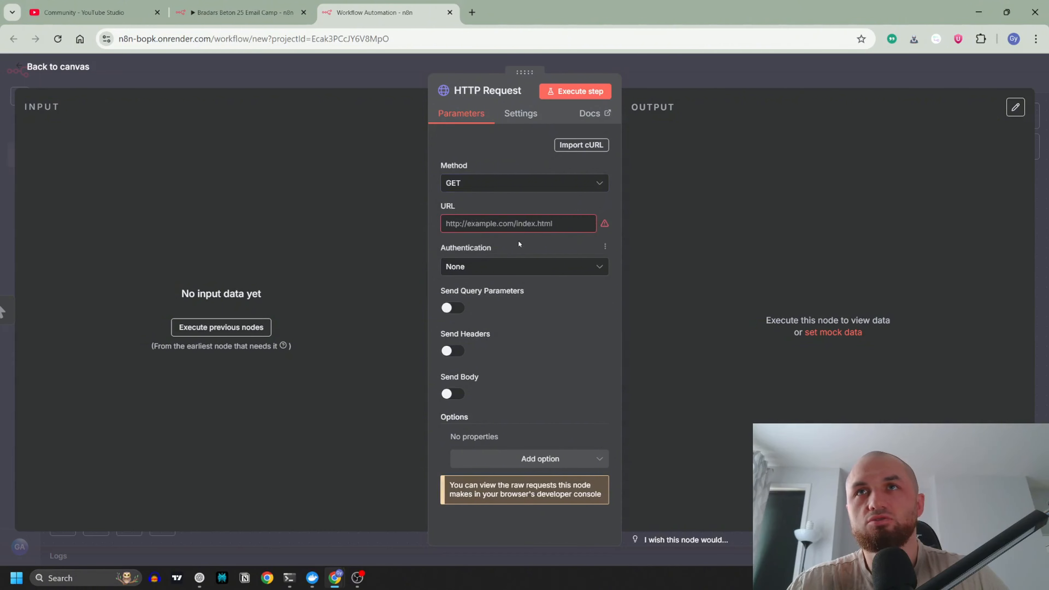
click(515, 224)
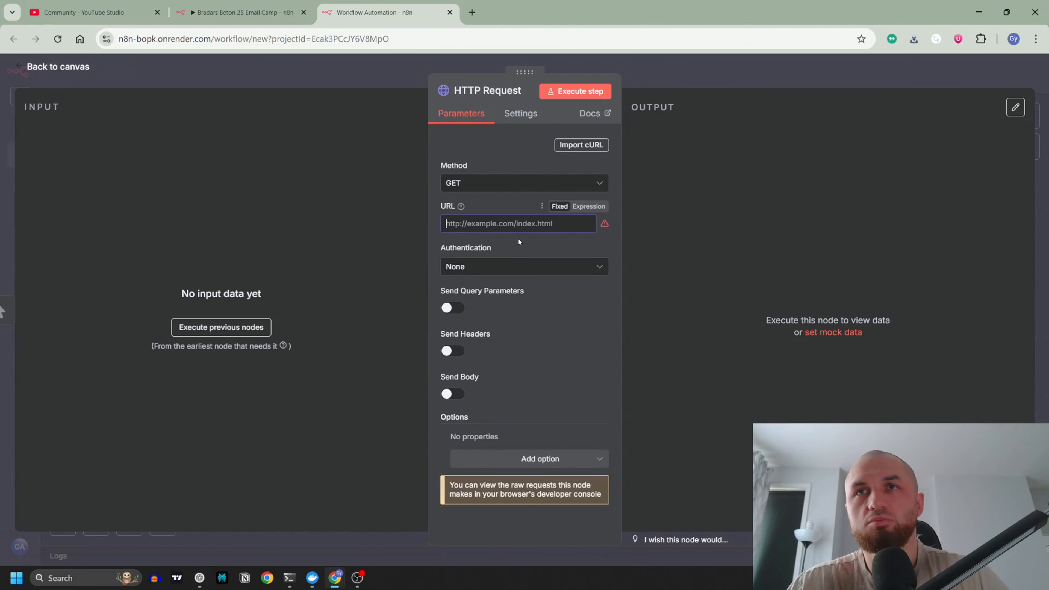
key(Escape)
- Browse the AI nodes and the app action nodes available for the workflow
click(1024, 117)
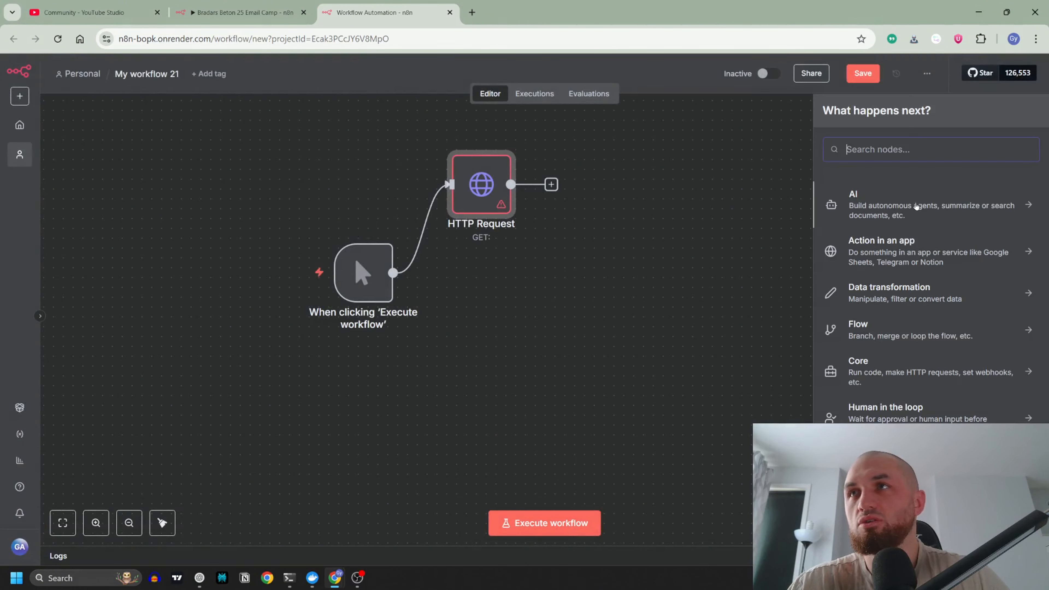
click(902, 212)
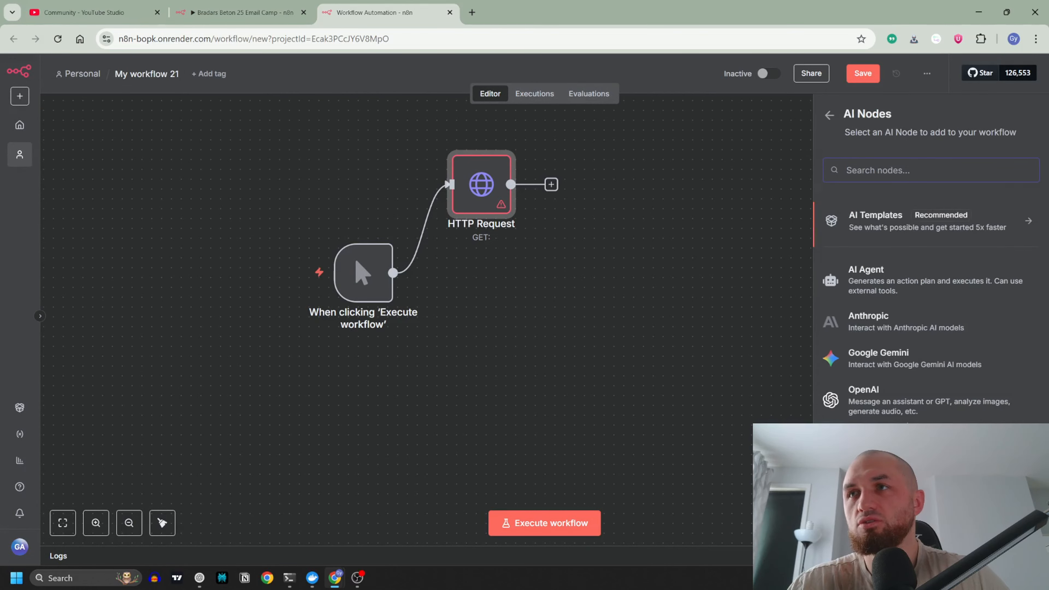
click(829, 115)
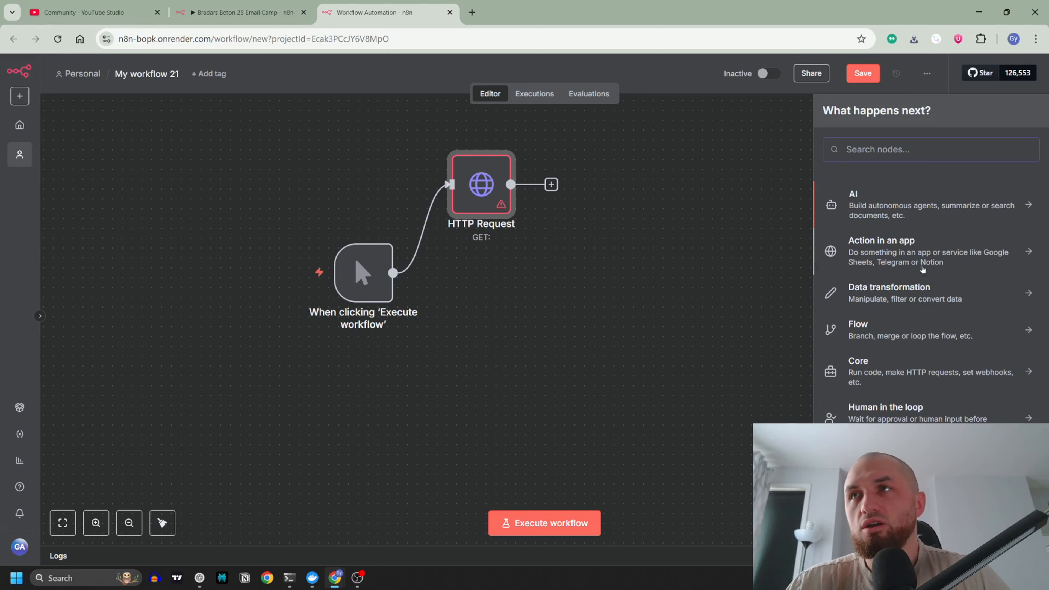
click(917, 253)
scroll(1028, 289, down, 6)
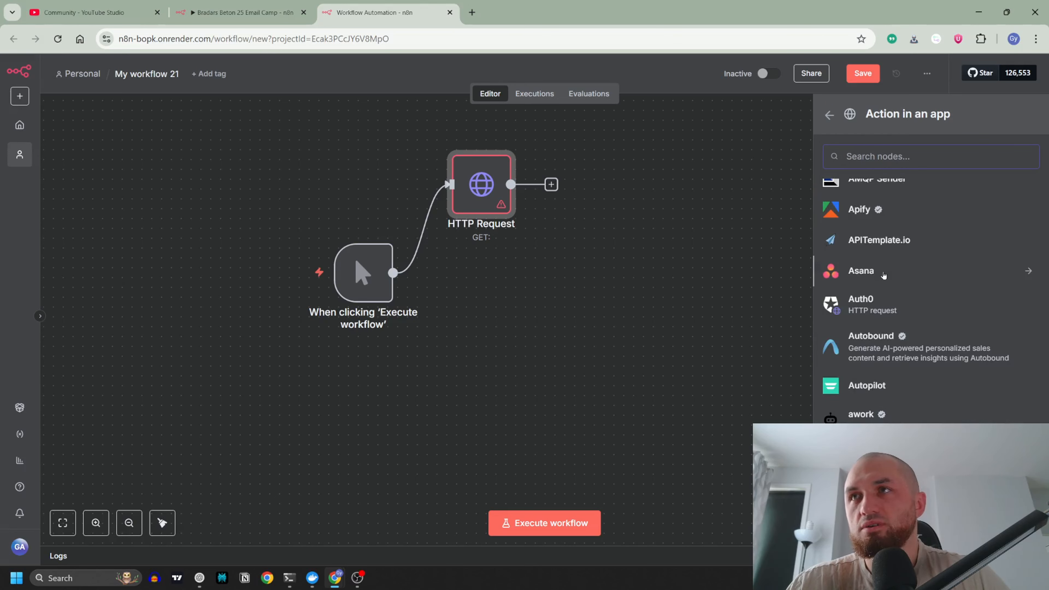
- Try out an Asana Get a task node with a different Asana credential, and remove it from the workflow
click(886, 273)
scroll(909, 248, down, 6)
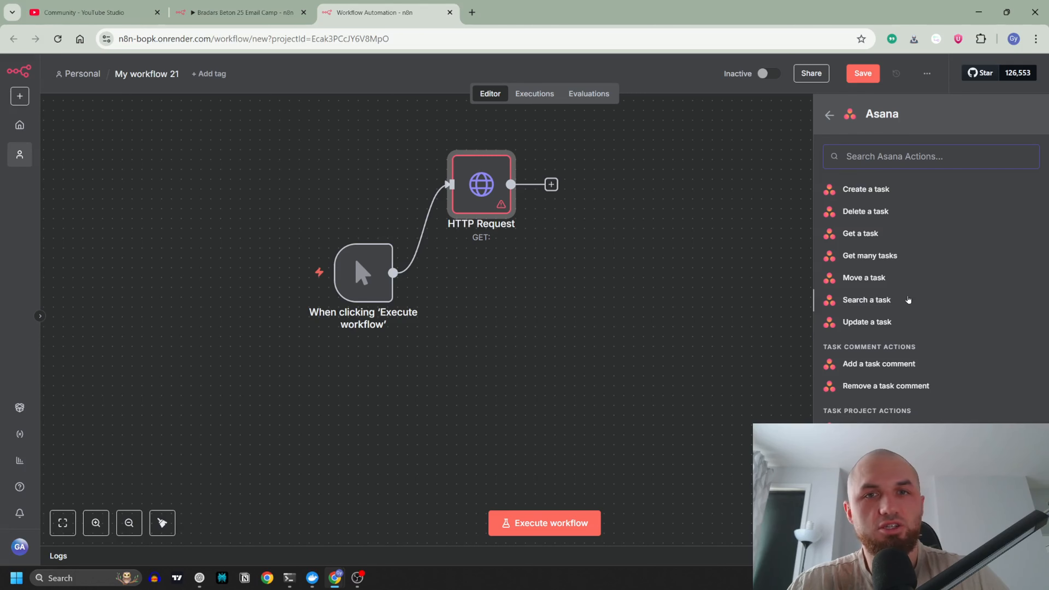
click(867, 234)
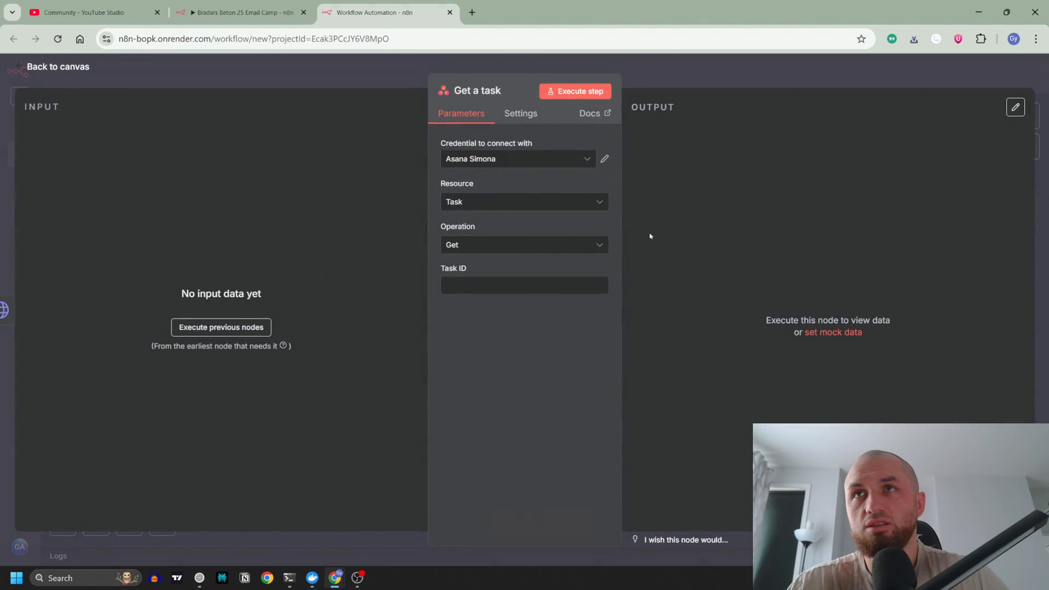
click(485, 161)
click(499, 196)
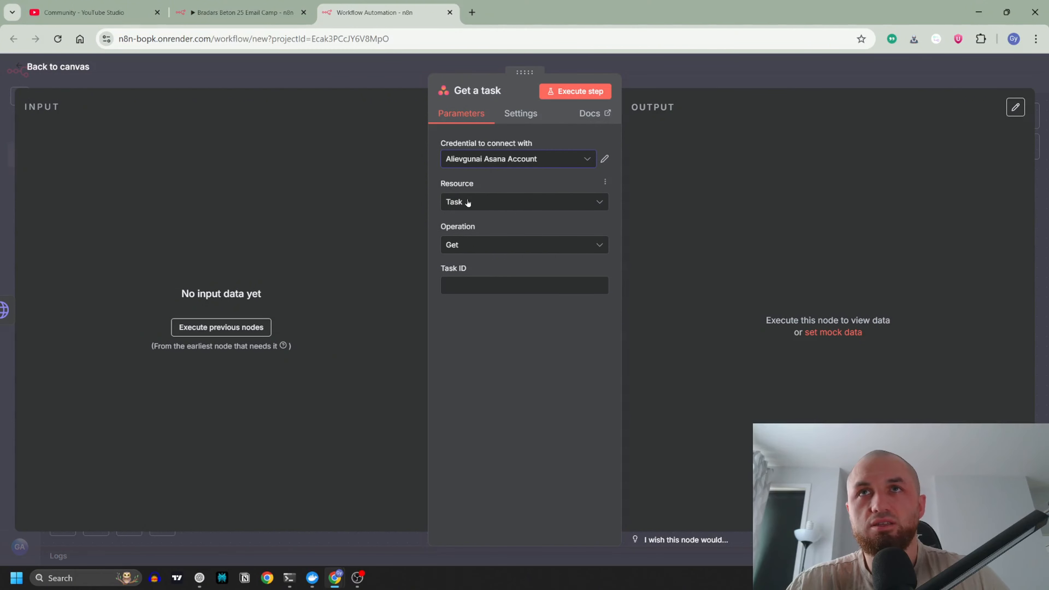
click(463, 283)
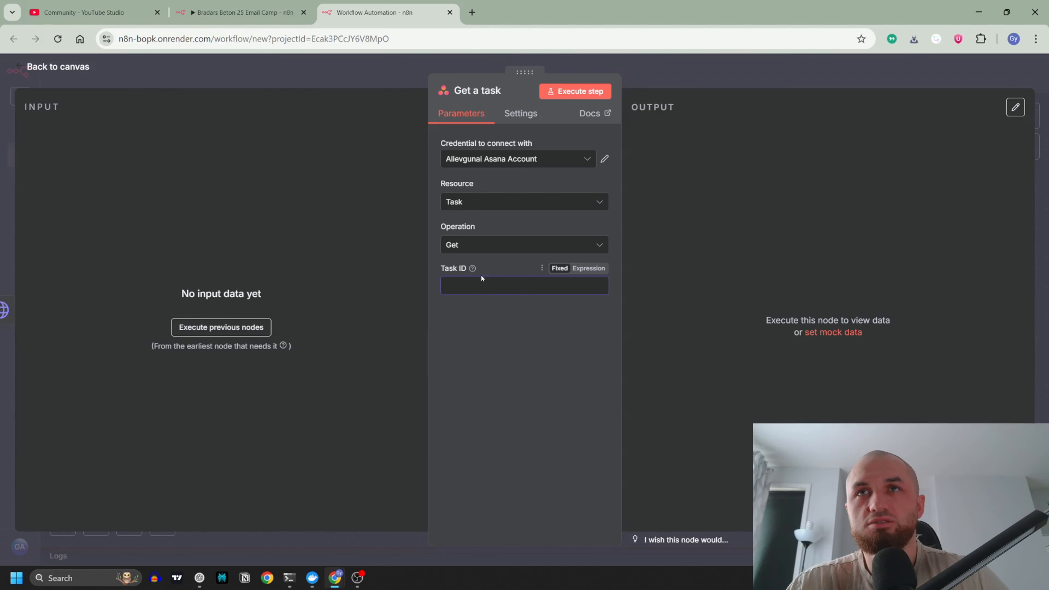
click(384, 64)
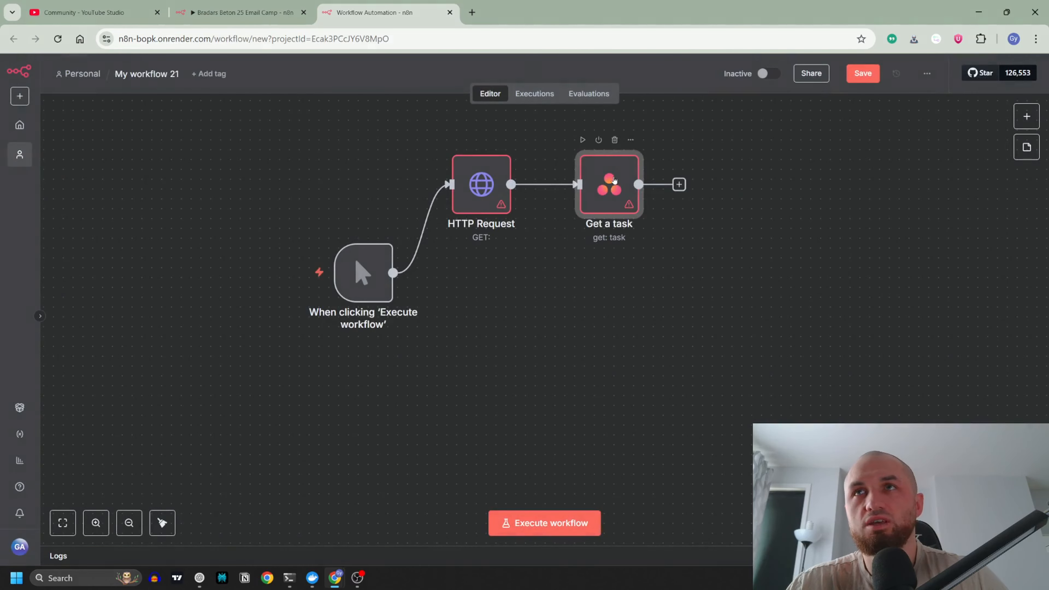
click(615, 141)
- Look through the lists of built-in app actions and app event triggers, and return to the canvas
click(412, 229)
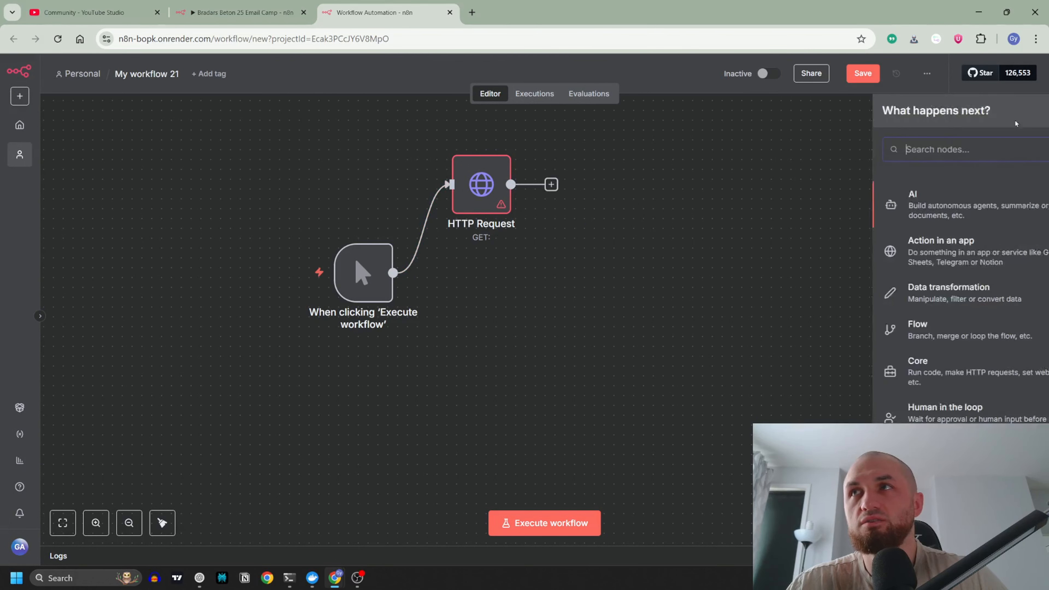
click(893, 250)
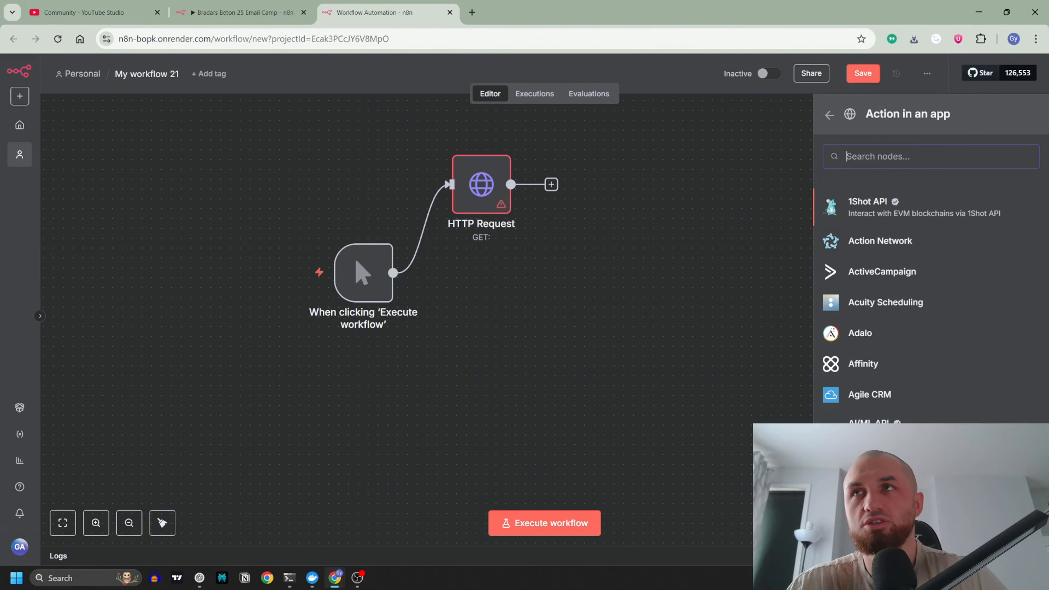
click(716, 292)
click(1026, 117)
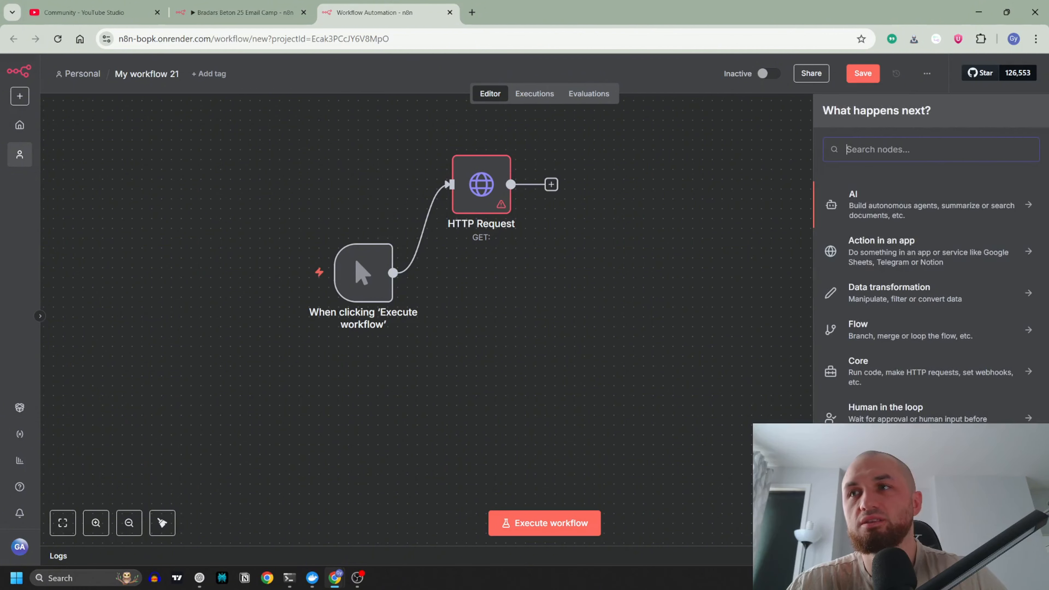
click(930, 459)
click(916, 270)
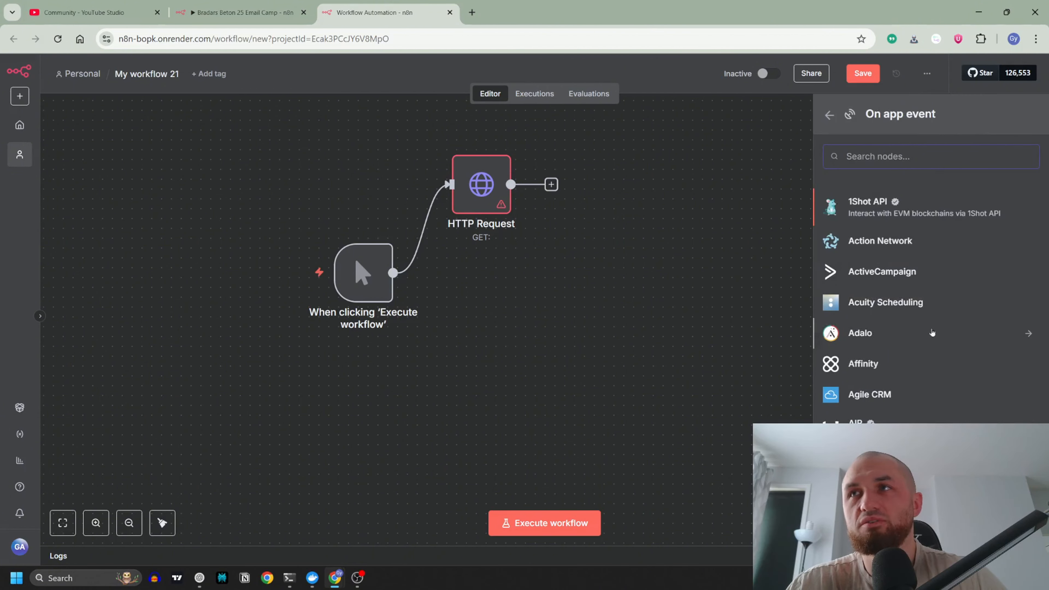
scroll(908, 339, down, 5)
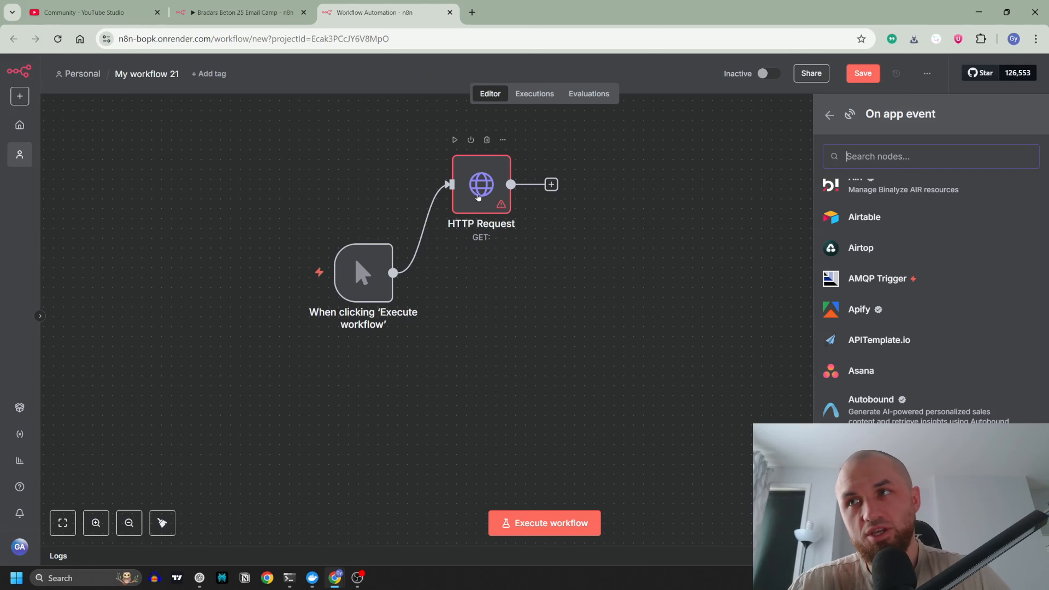
click(606, 296)
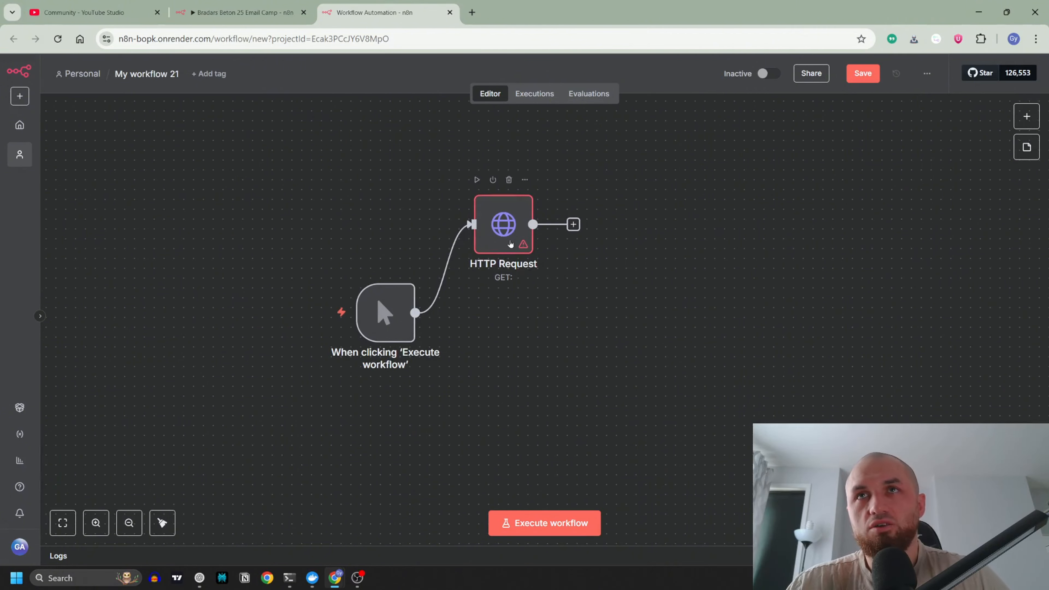
double_click(511, 243)
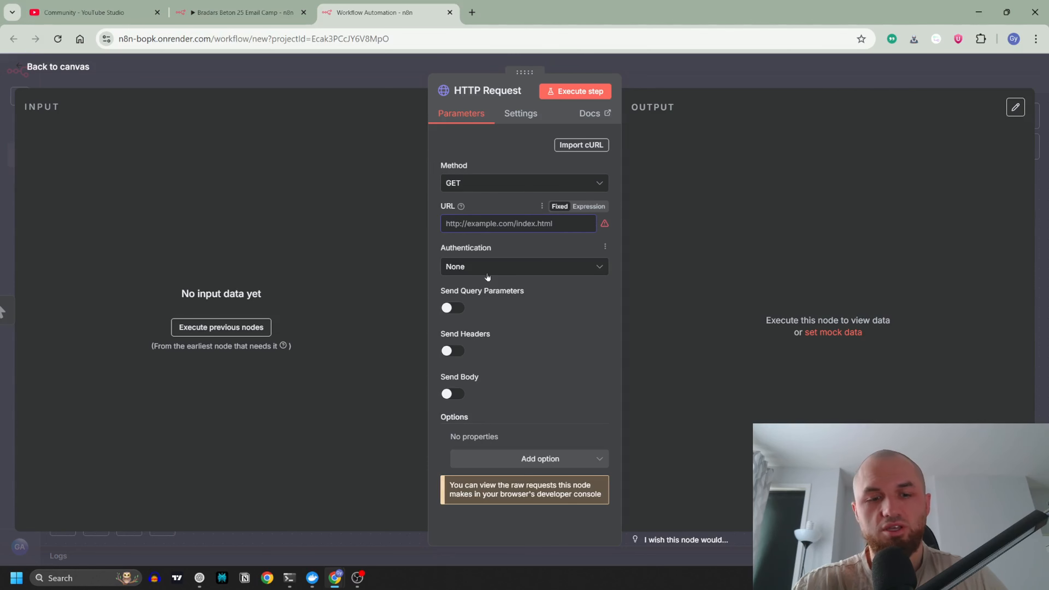
text(https://)
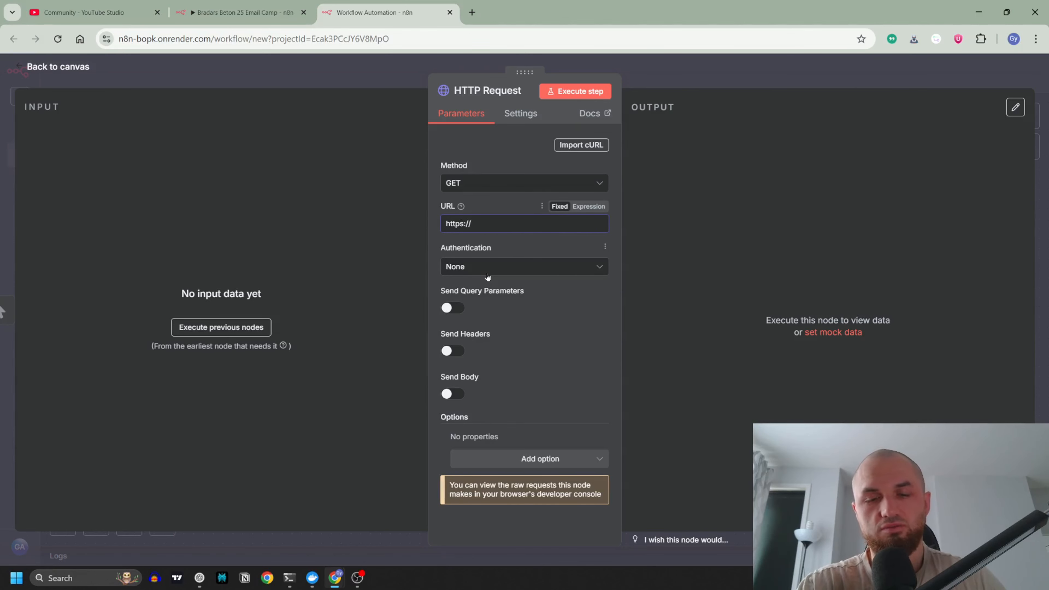
text(www.muro-ai.com)
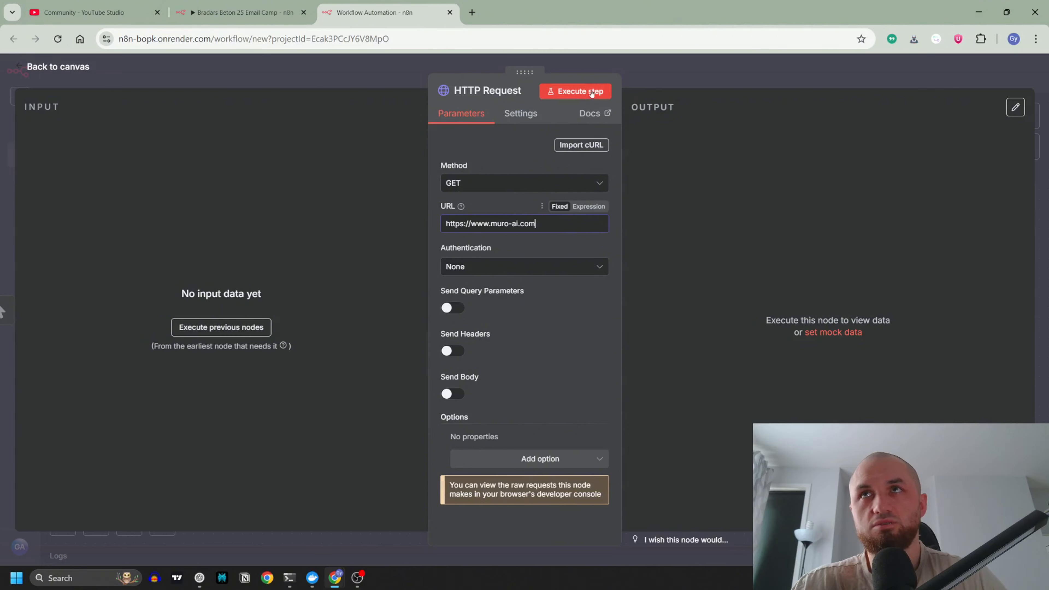
click(583, 91)
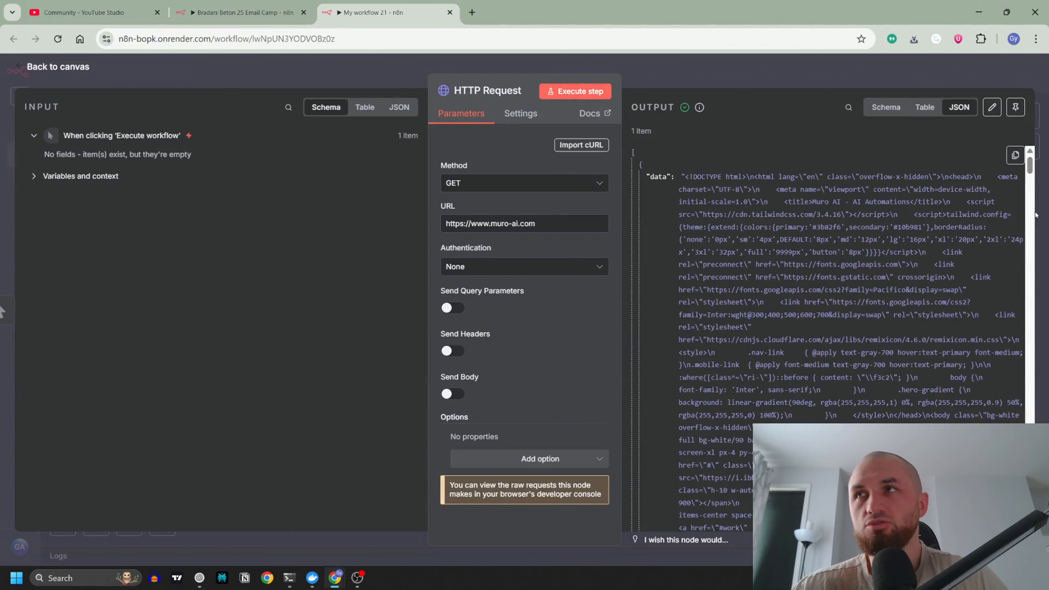
- Examine the page data in the HTTP Request node's output and return to the canvas
drag(1030, 169, 1025, 310)
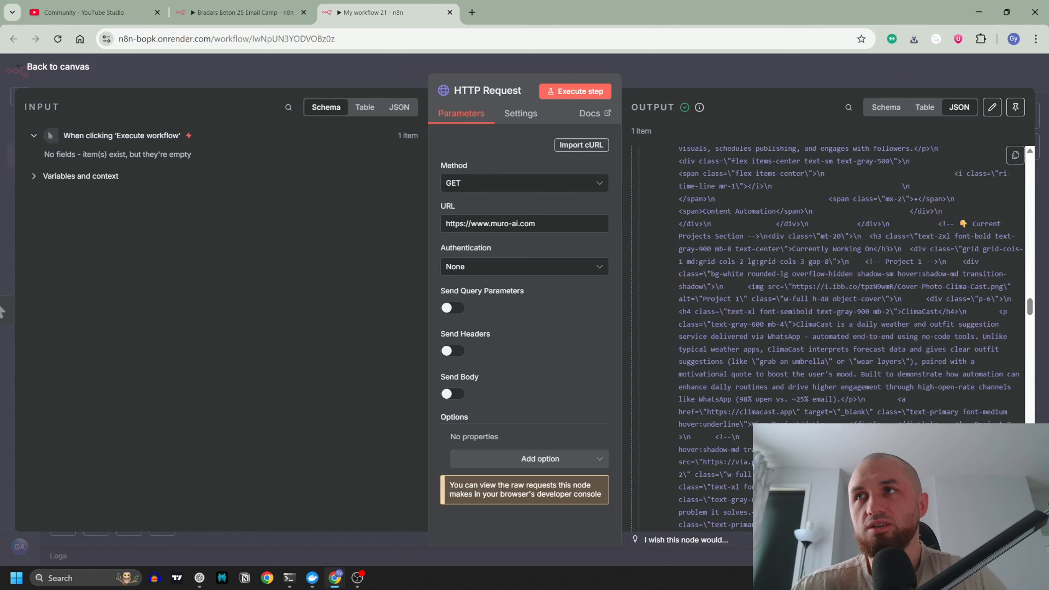
click(708, 71)
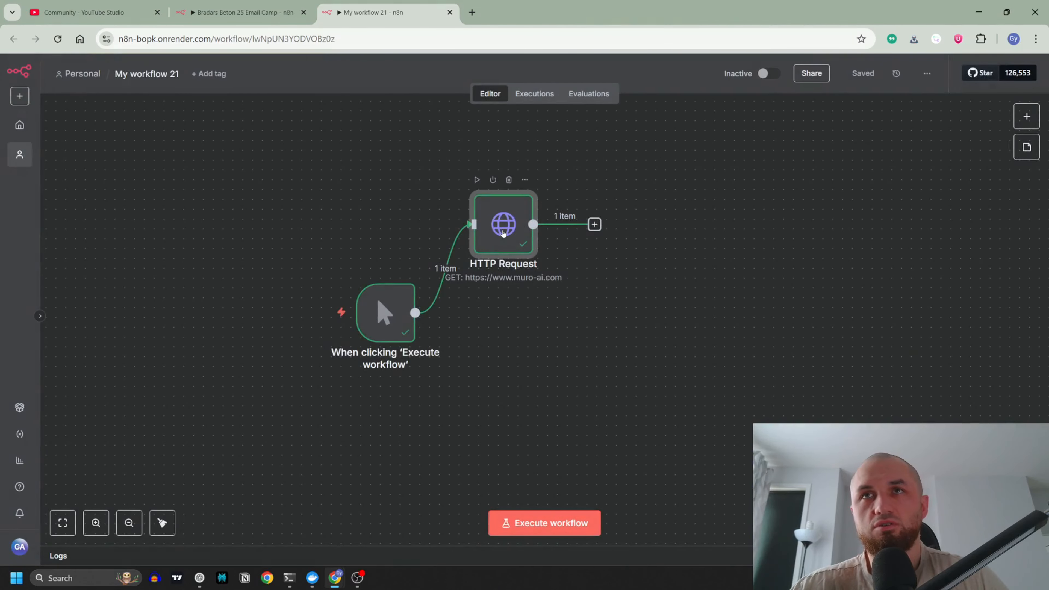
drag(503, 234, 523, 234)
double_click(523, 234)
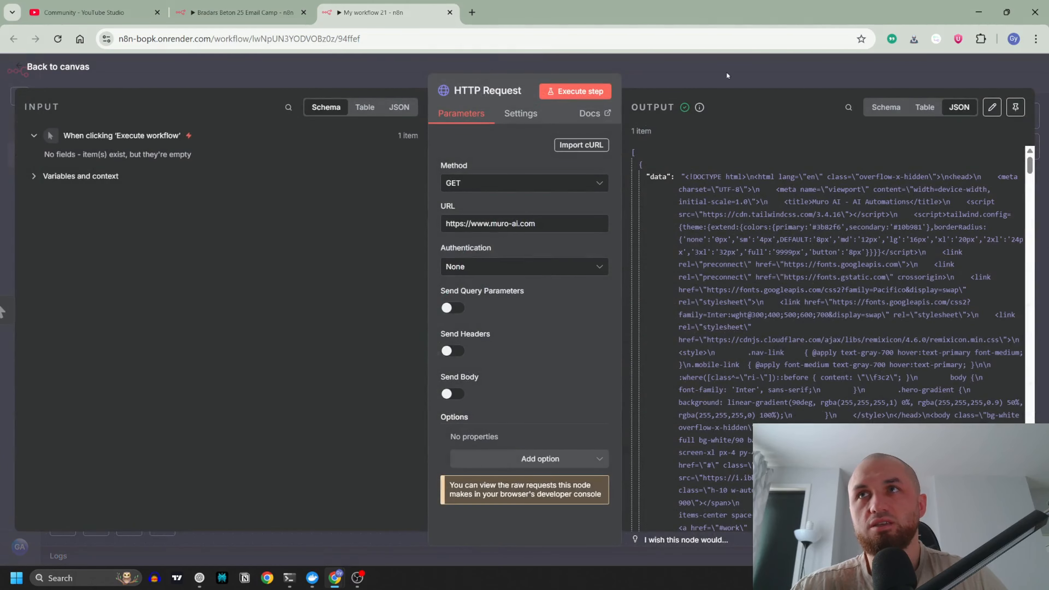
key(Escape)
- Add a Code node after the HTTP Request node
click(615, 224)
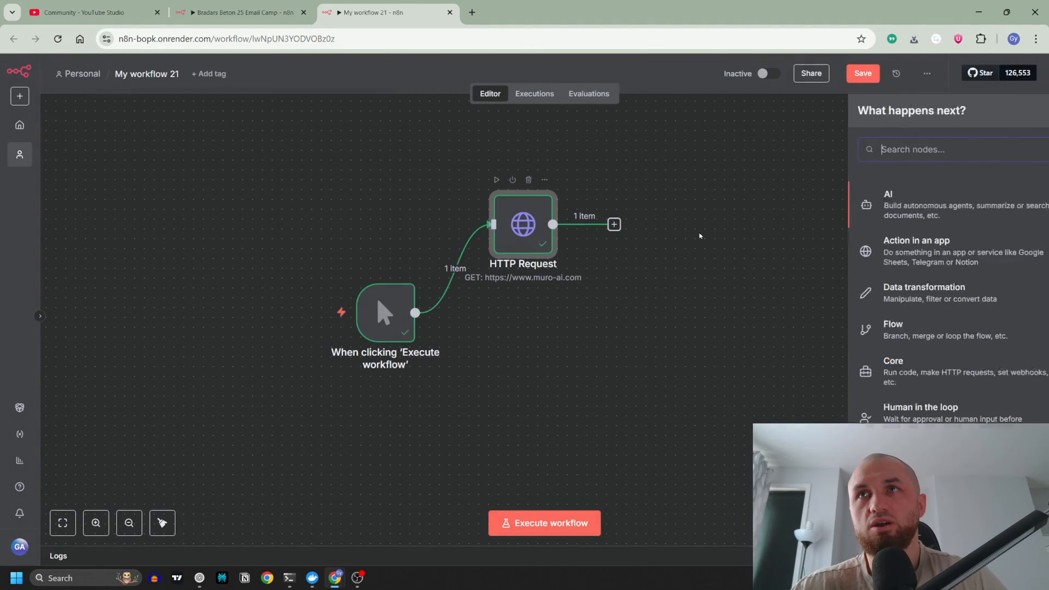
text(code)
key(Return)
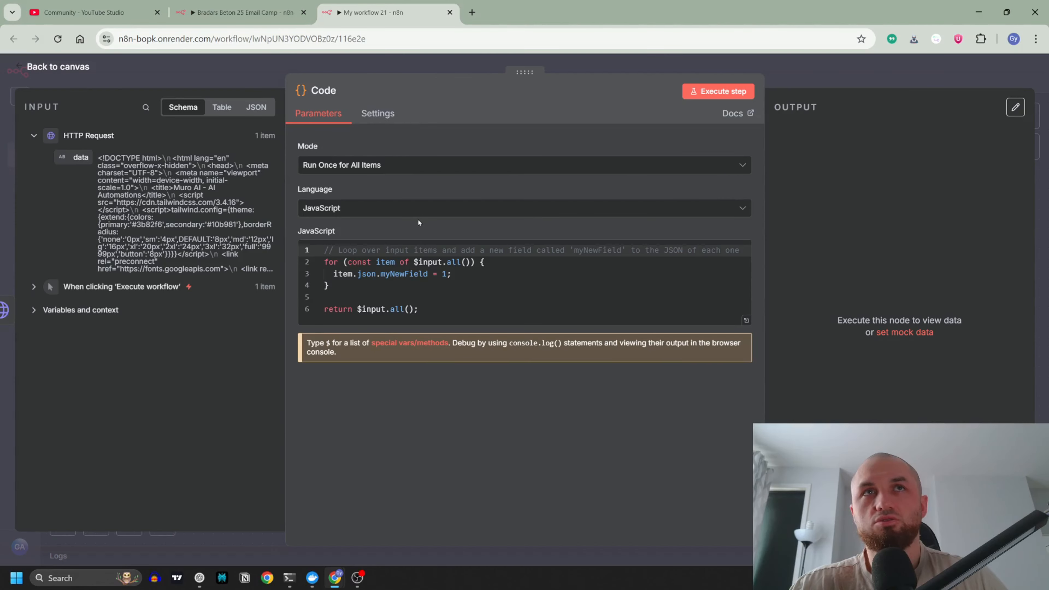
- Replace the Code node's sample script with the reference $input.first().json.data from the HTTP Request data field, followed by blank lines
click(437, 312)
key(ctrl+a)
drag(80, 157, 343, 249)
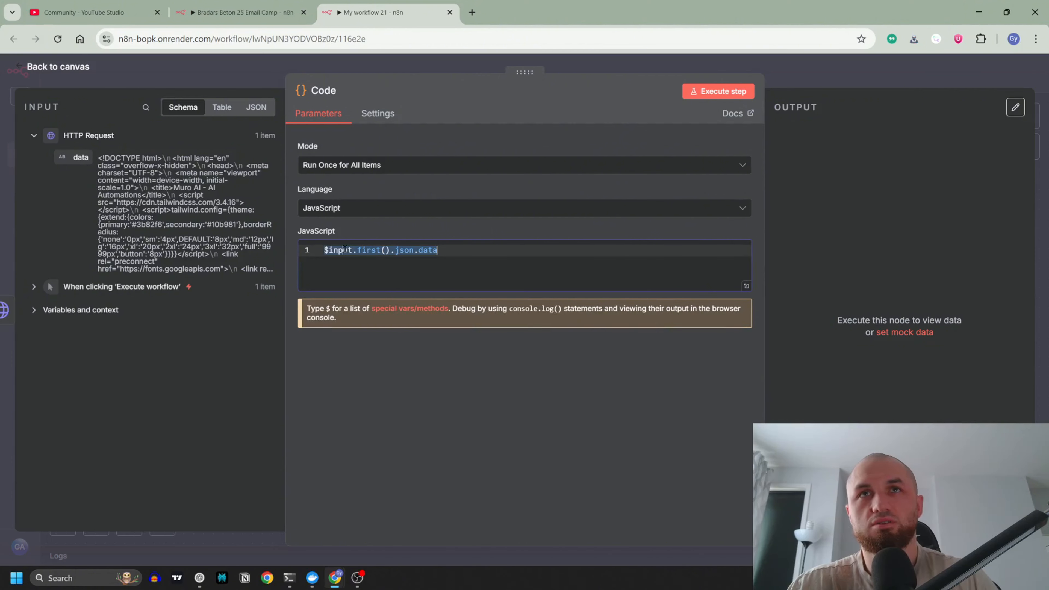
click(445, 251)
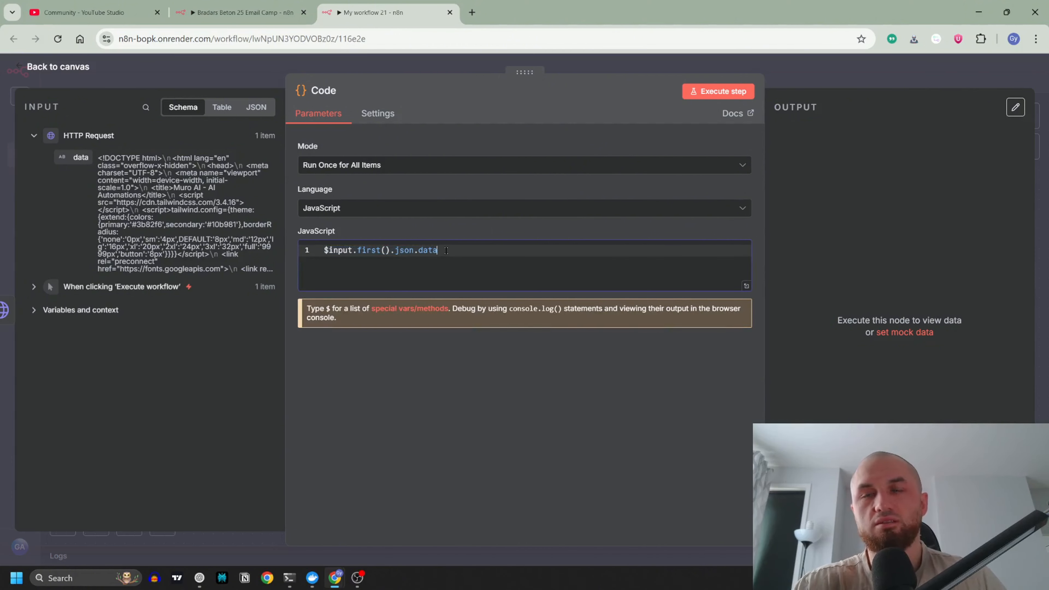
key(Return)
key(Return)
- Capture a screenshot of the Code node's input data and script, and attach it to a new ChatGPT message
click(446, 255)
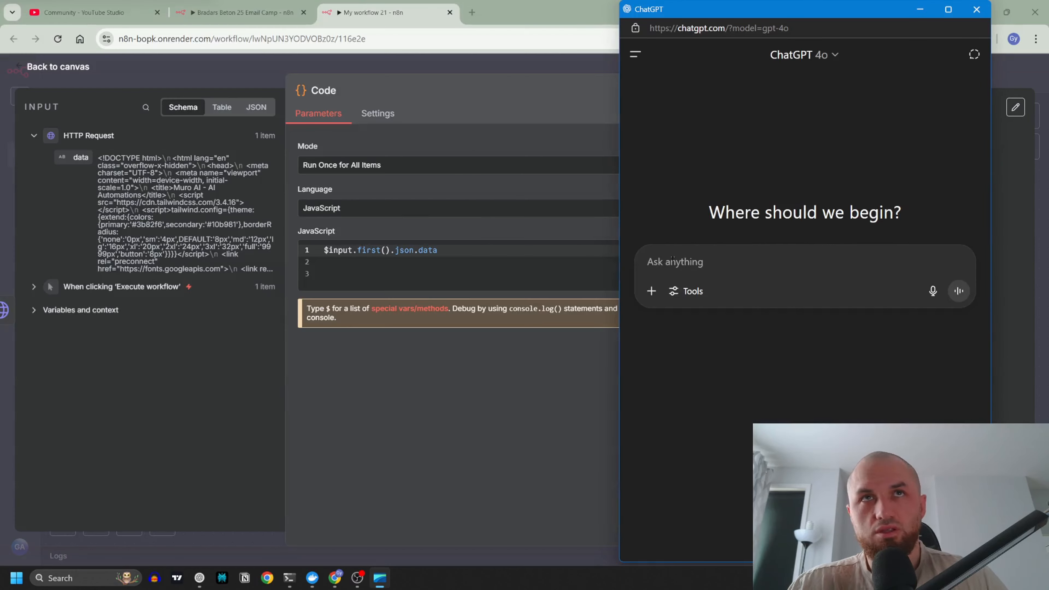
click(672, 259)
click(448, 275)
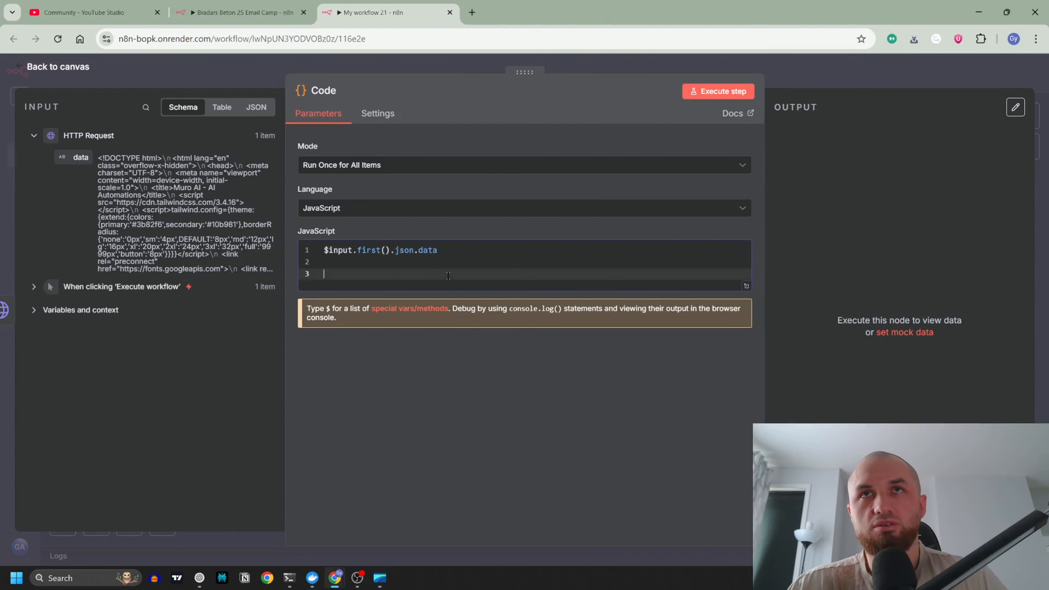
key(ctrl+a)
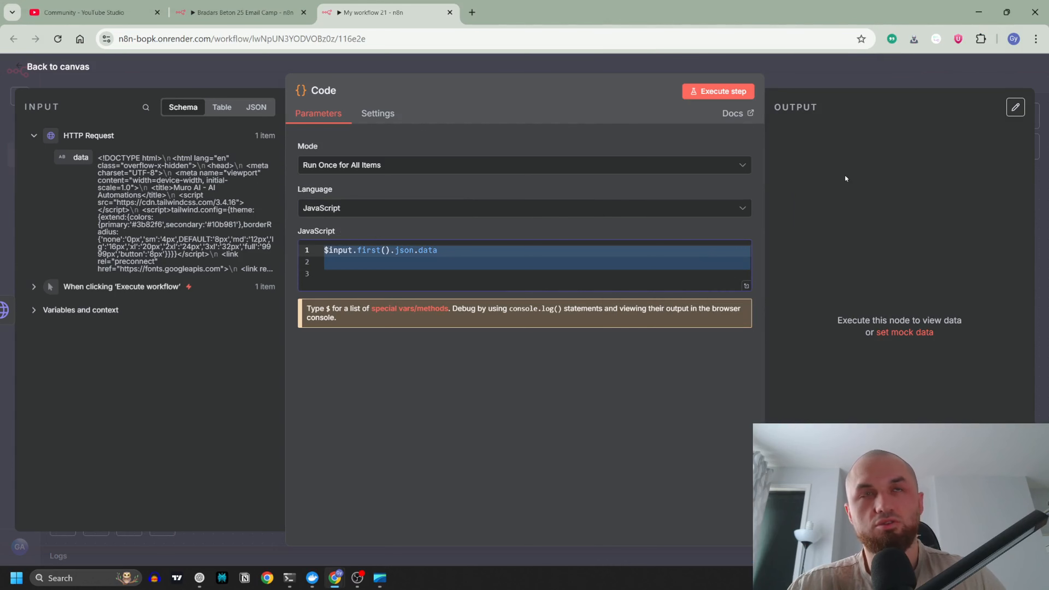
key(super+shift+s)
drag(20, 116, 764, 342)
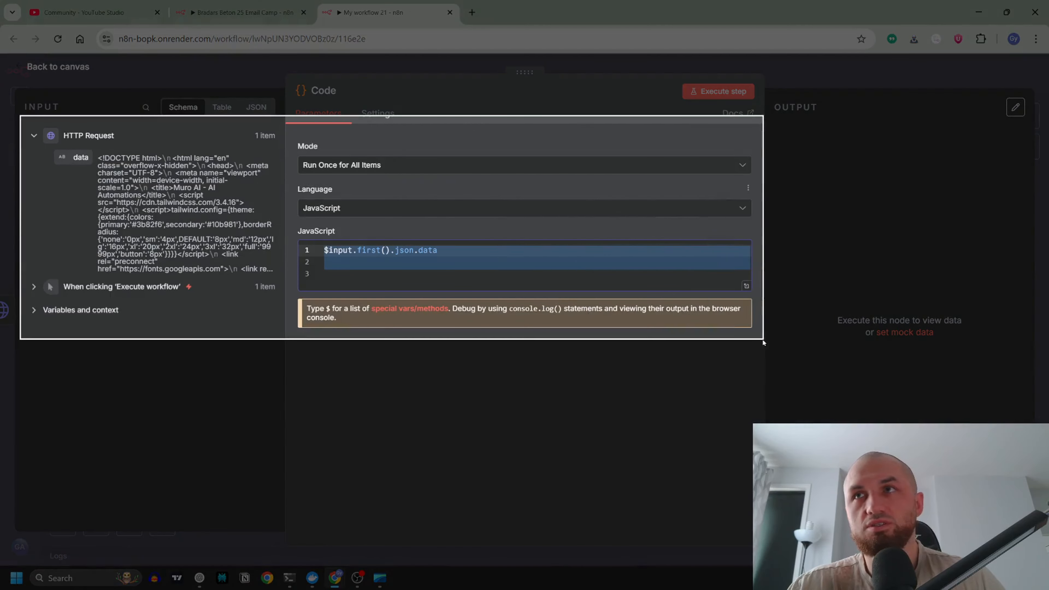
key(alt+Tab)
key(ctrl+v)
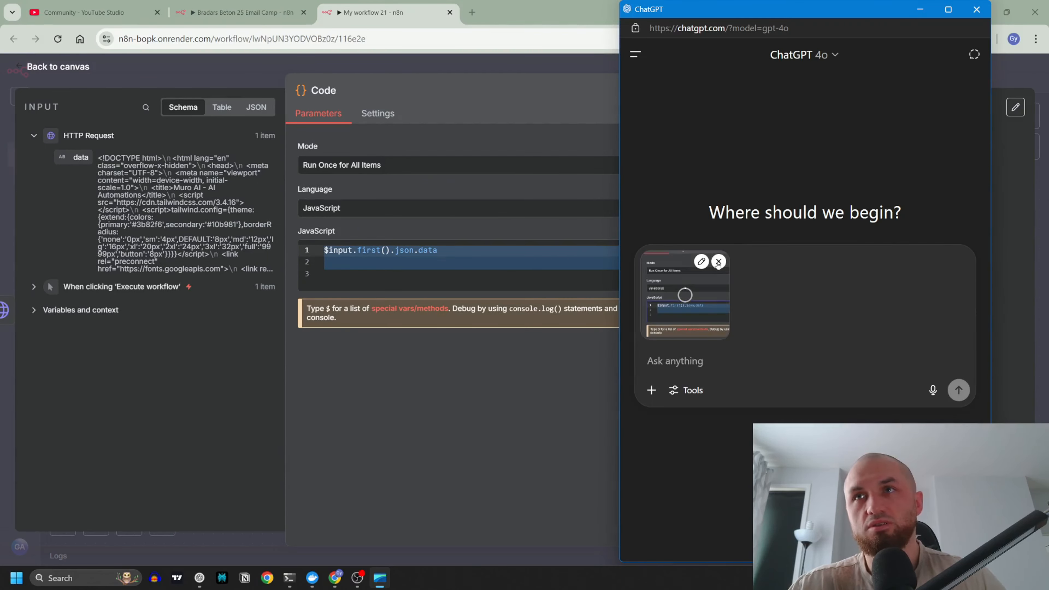
- Send ChatGPT the prompt "write me a js code that cleans the HTML code and leaves the data in the website only."
text(write me )
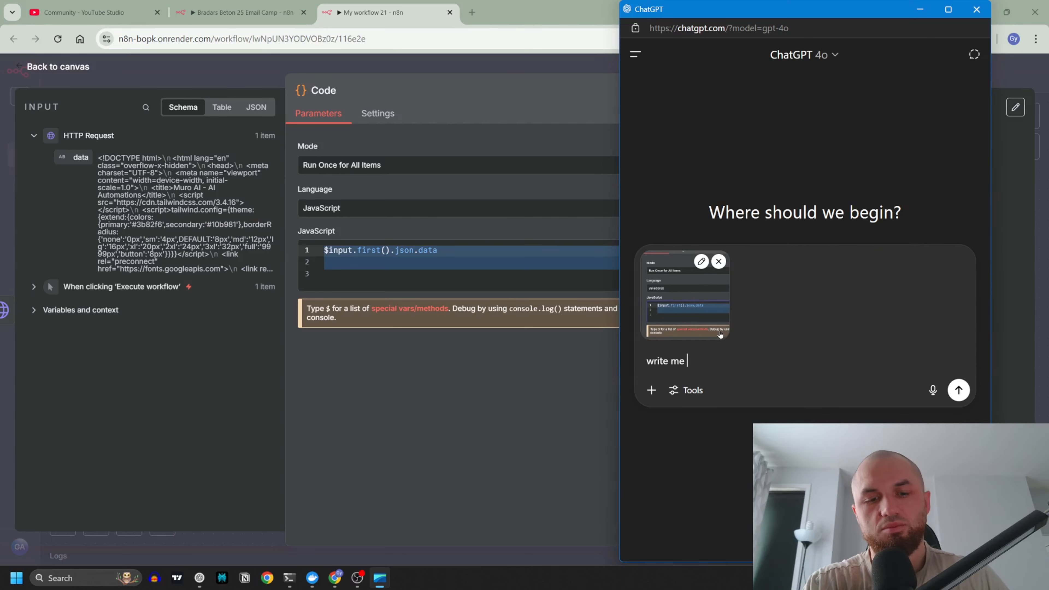
text(a vo)
key(BackSpace)
key(BackSpace)
text(j)
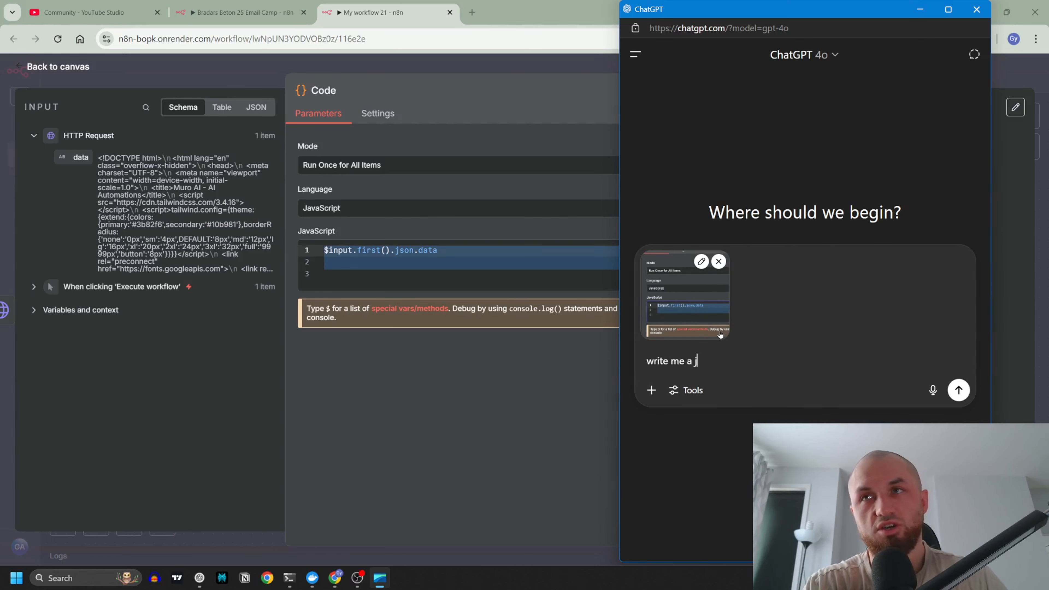
text(s)
text(that )
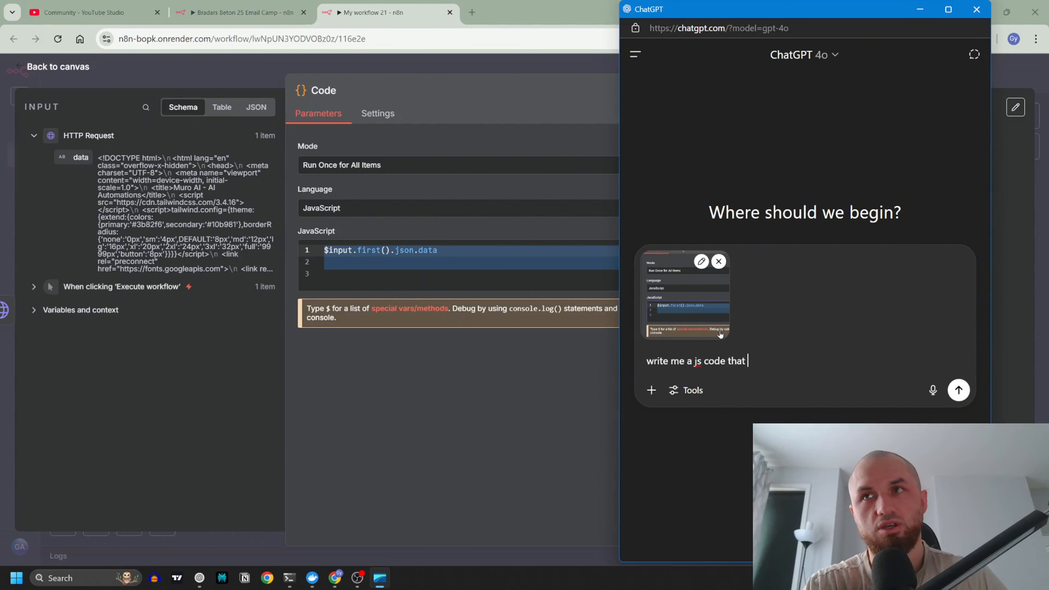
text(cleans the)
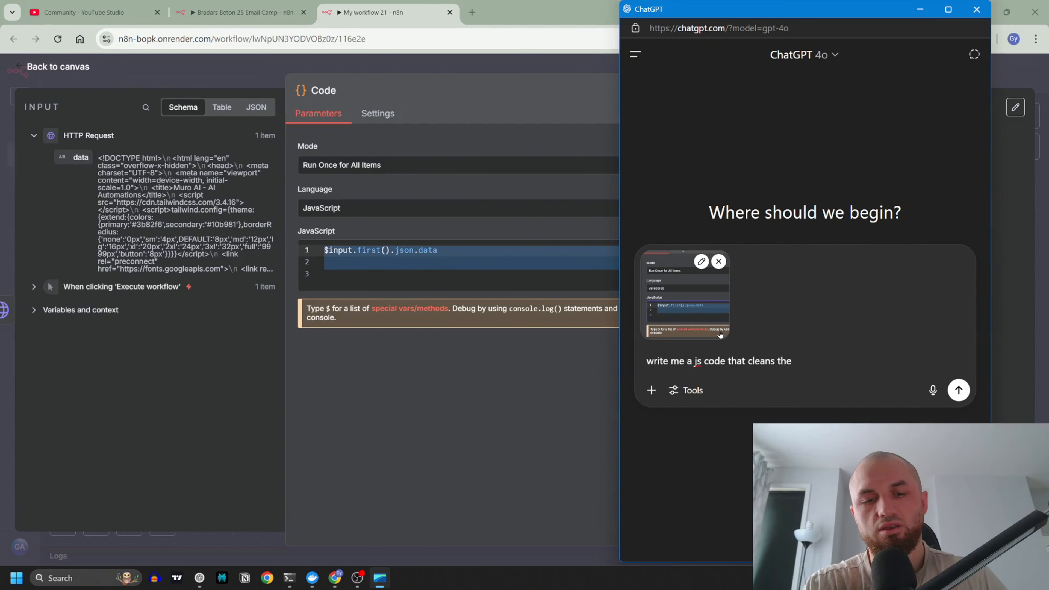
text( HTML data)
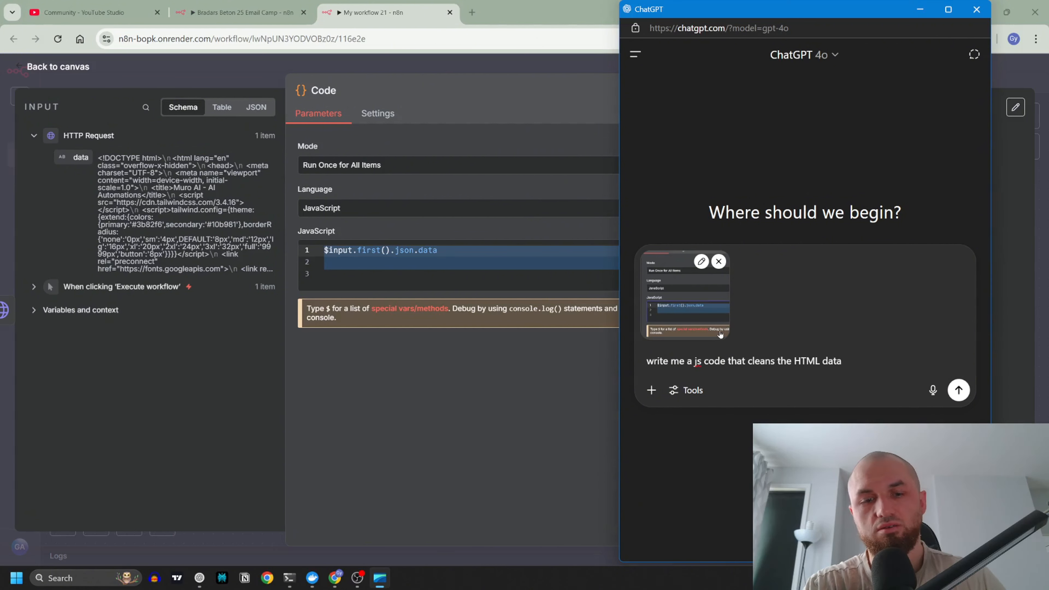
key(BackSpace)
key(BackSpace)
key(BackSpace)
key(BackSpace)
text(c)
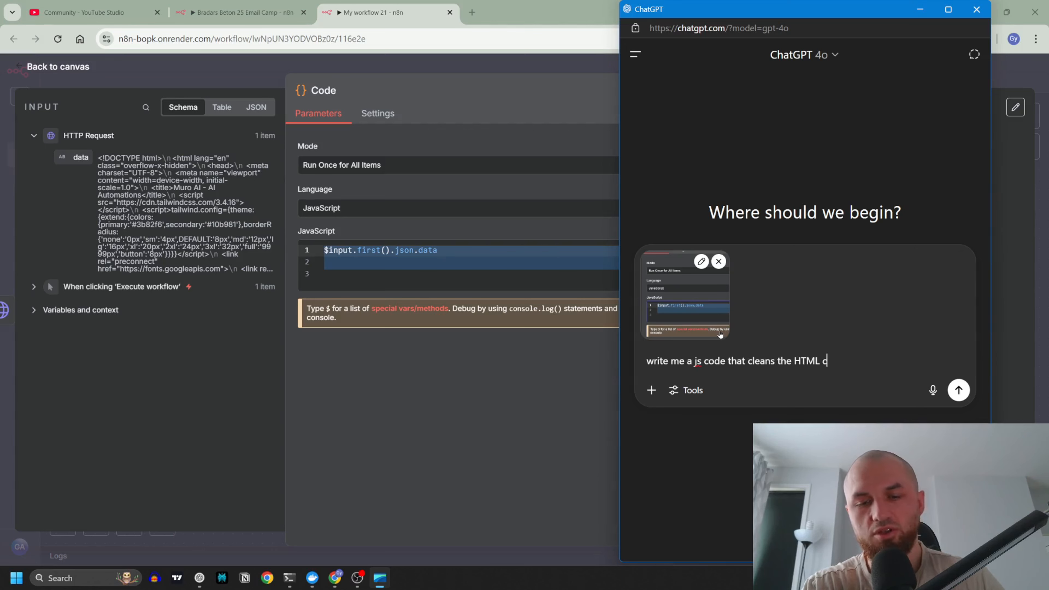
text(ode and leave)
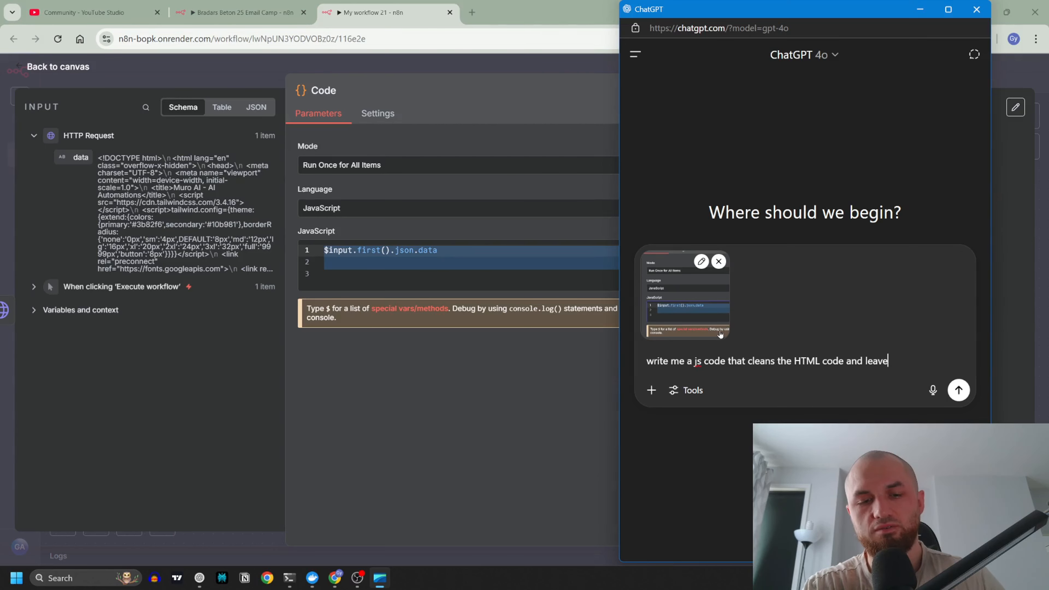
text(s the data in)
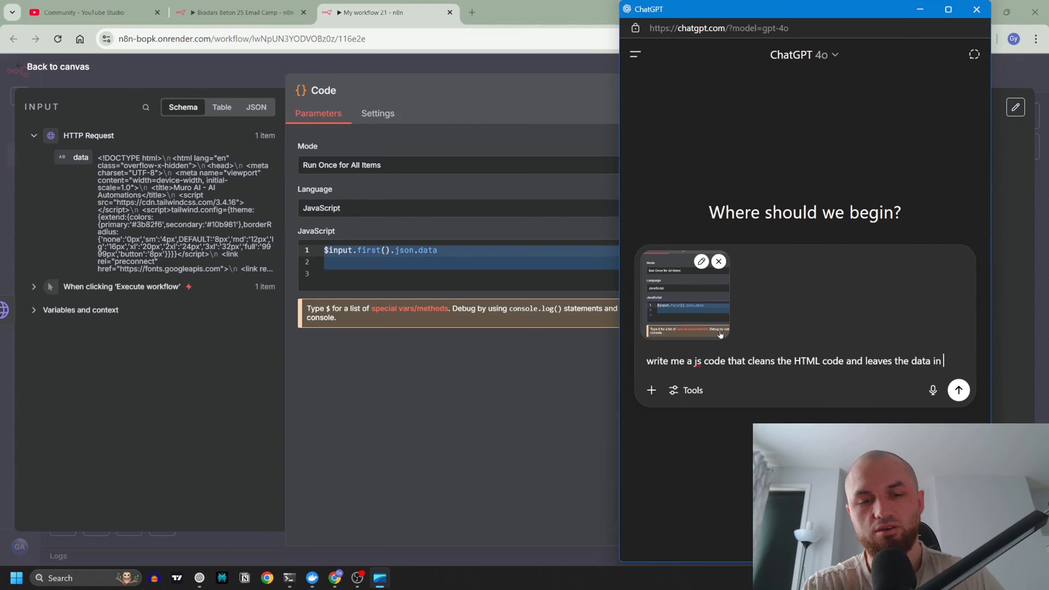
text( the website only.)
key(Return)
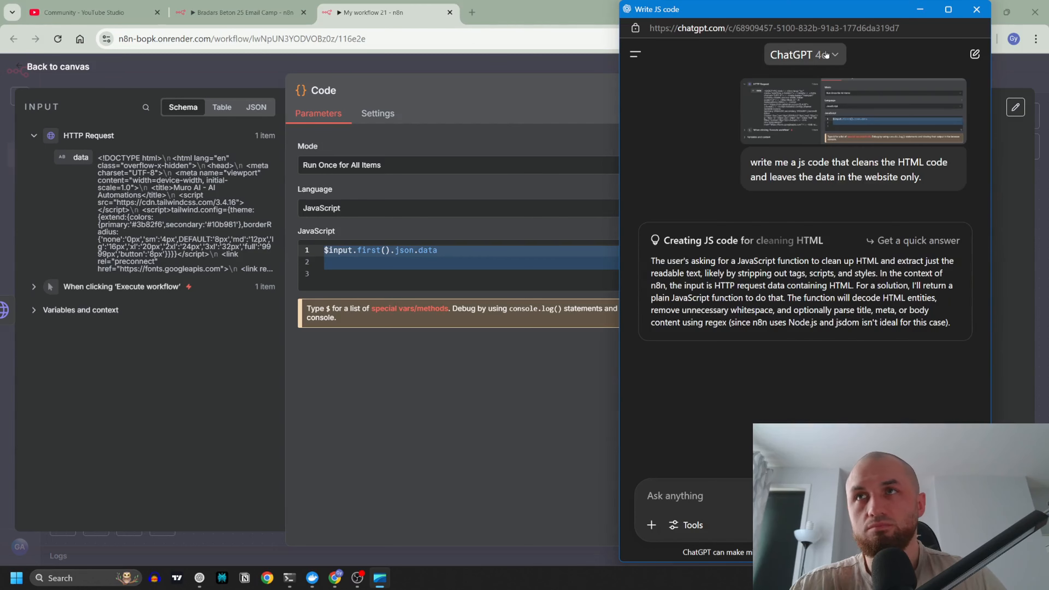
- Review the JavaScript snippet in ChatGPT's reply and copy the whole code block
scroll(839, 244, down, 3)
scroll(844, 190, down, 2)
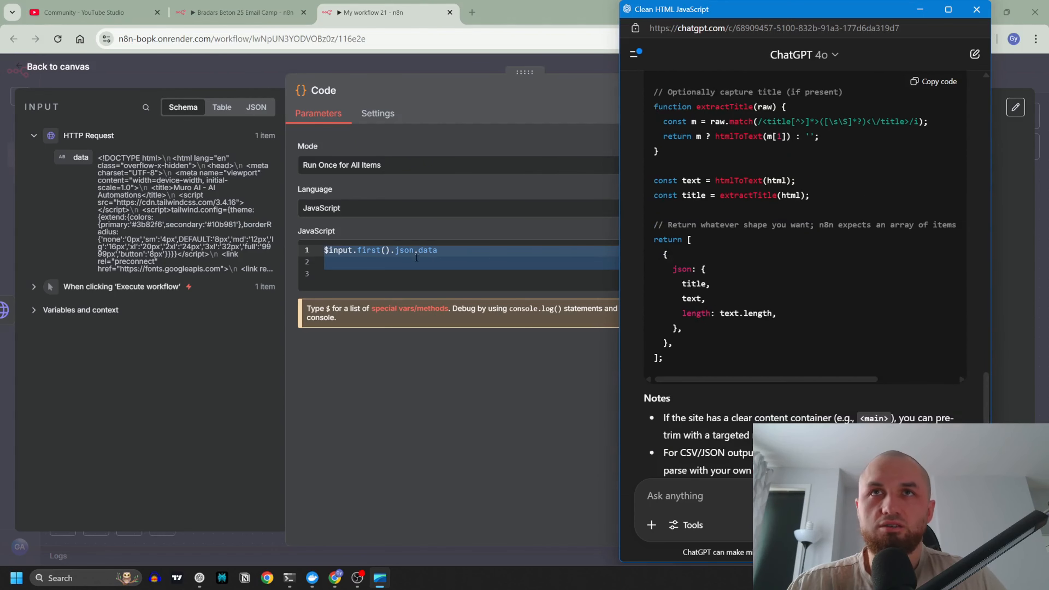
scroll(866, 274, up, 10)
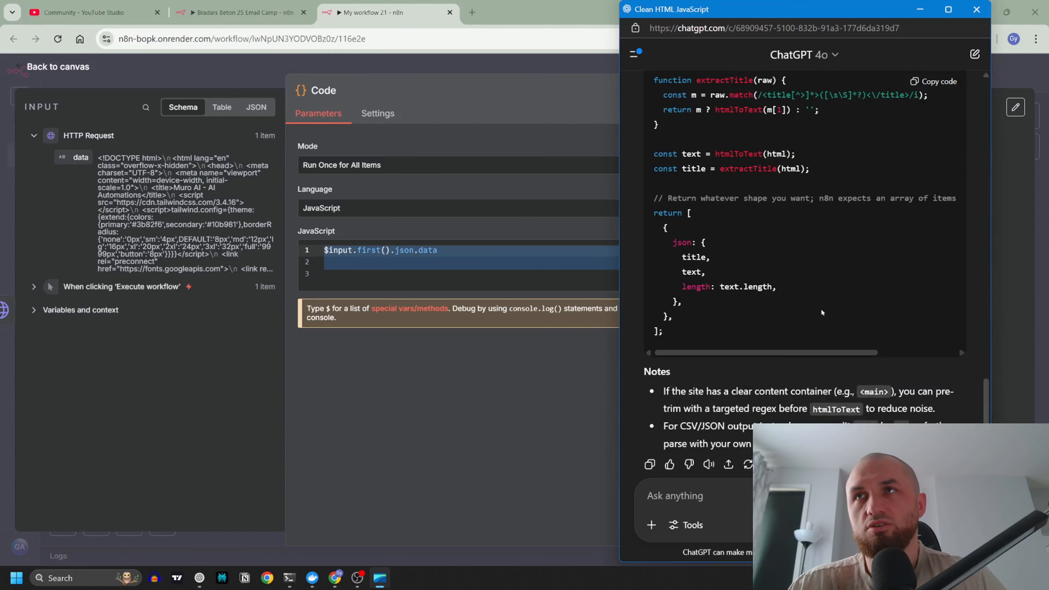
scroll(866, 323, up, 5)
click(935, 214)
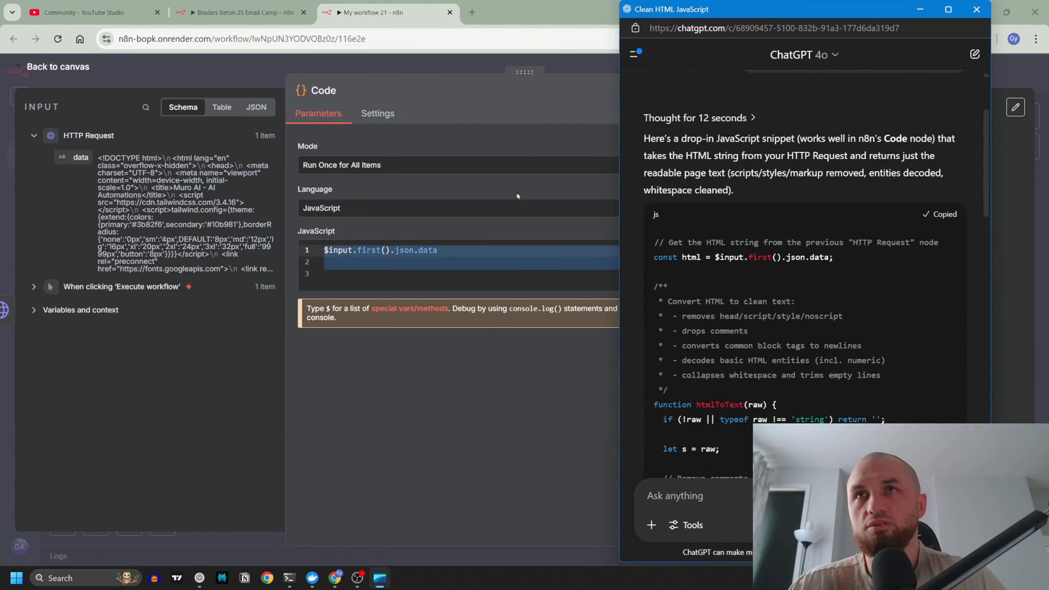
- Switch back to n8n and replace the Code node's entire script with the copied HTML-cleaning snippet
click(474, 265)
click(422, 275)
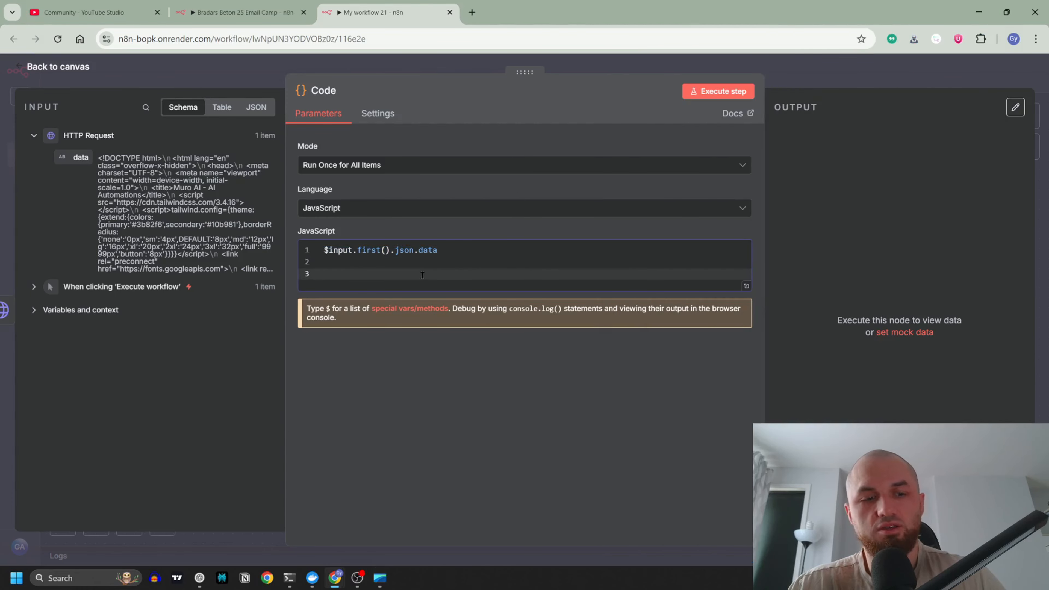
key(ctrl+a)
key(BackSpace)
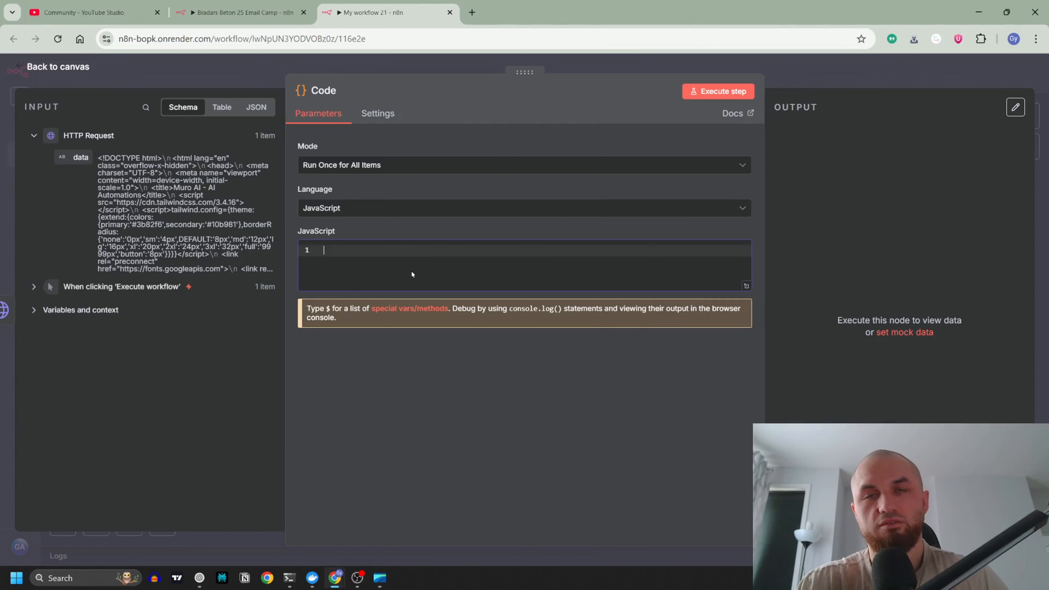
key(ctrl+v)
scroll(411, 270, up, 18)
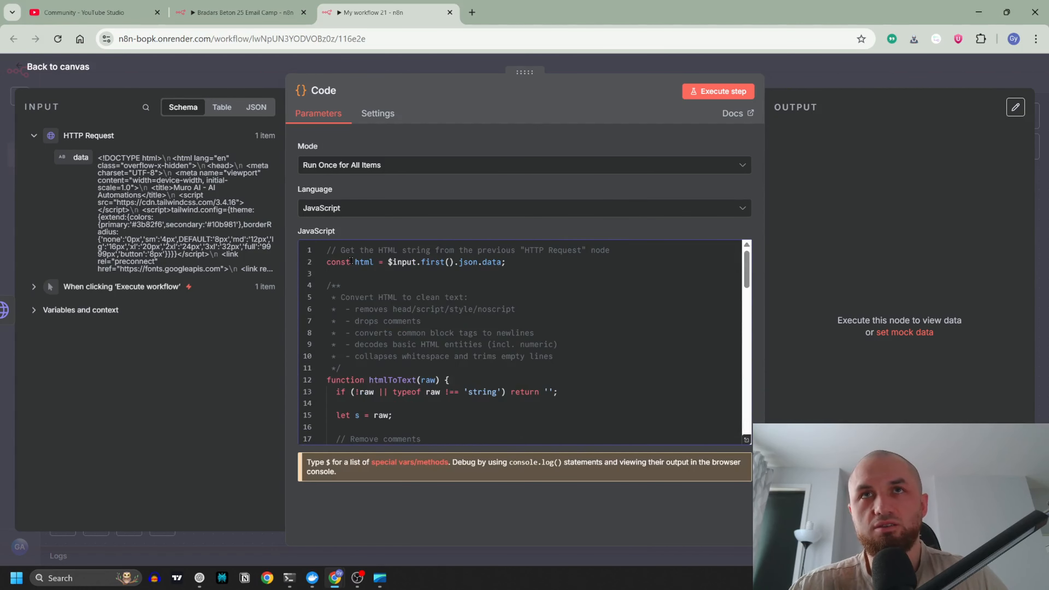
- Insert the HTTP Request data reference beside the script's first comment to compare it with line 2, and remove it again
drag(389, 262, 454, 262)
click(413, 285)
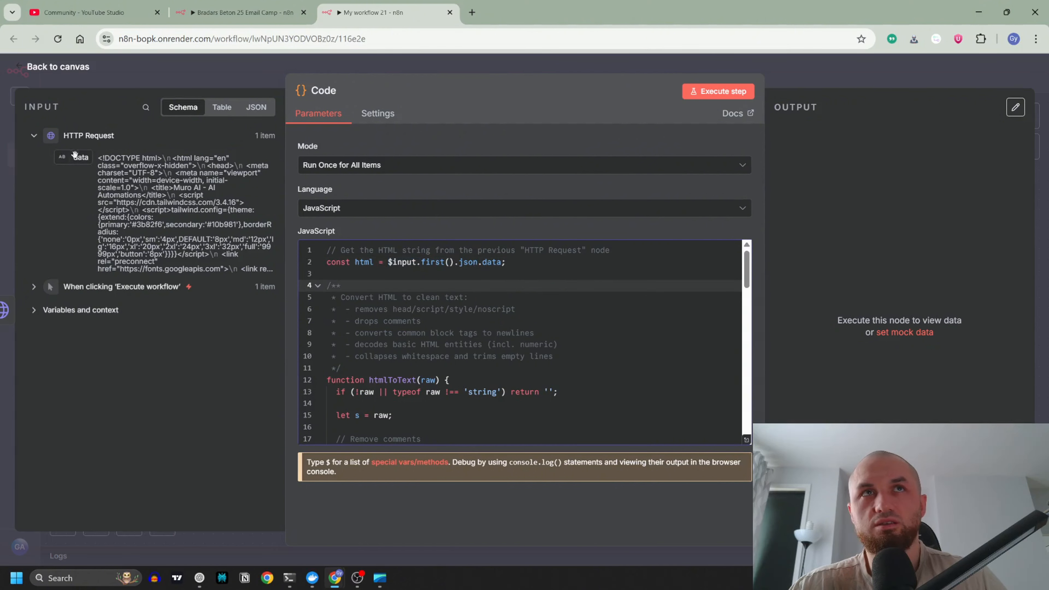
drag(73, 157, 722, 253)
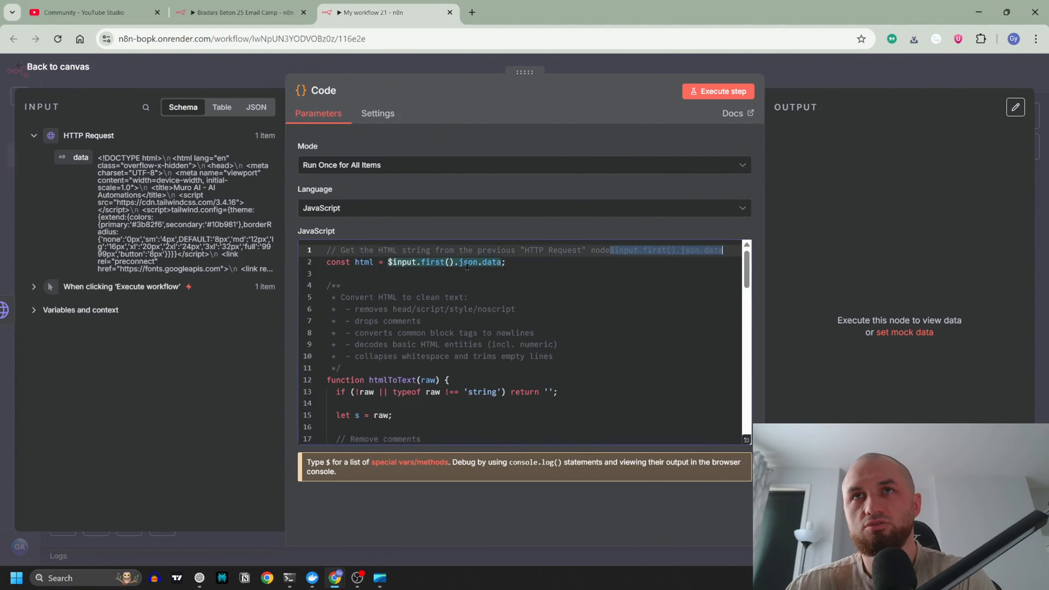
key(BackSpace)
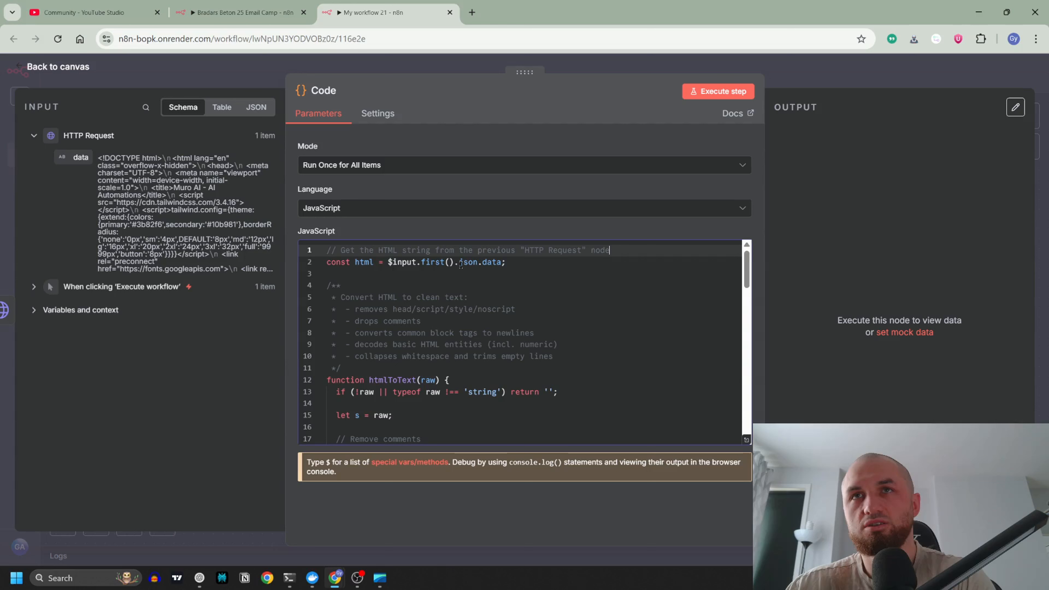
- Execute the Code node and examine the cleaned website title and text in its output
click(713, 92)
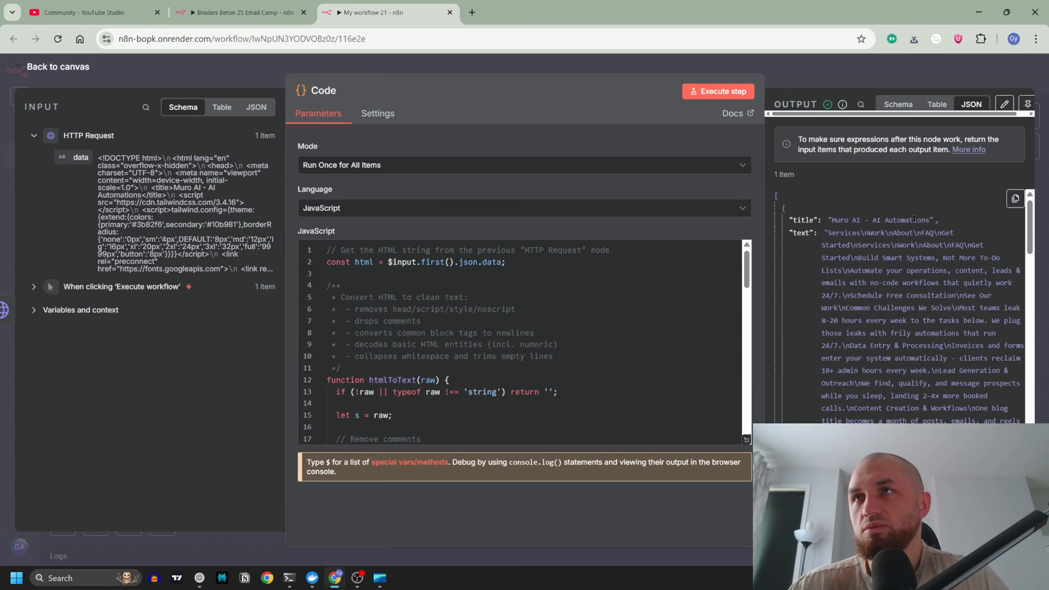
scroll(873, 287, down, 6)
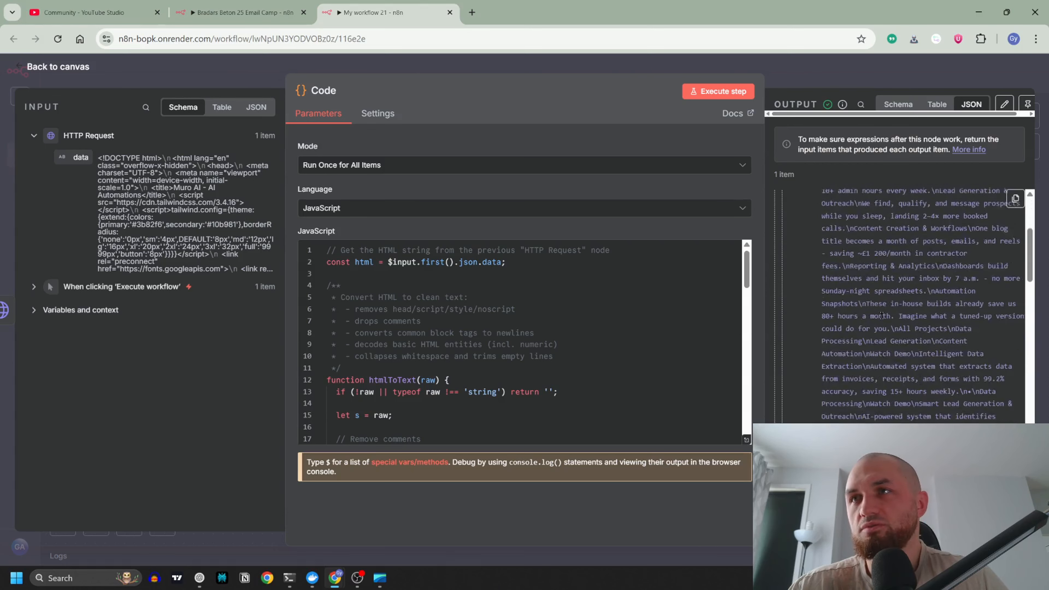
scroll(847, 260, up, 6)
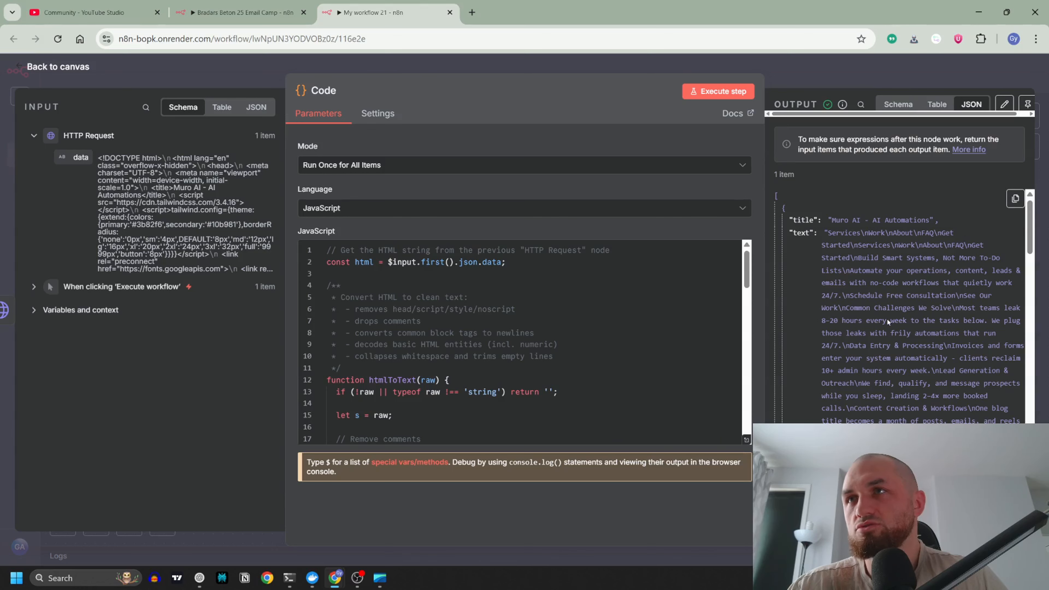
drag(1026, 250, 1032, 475)
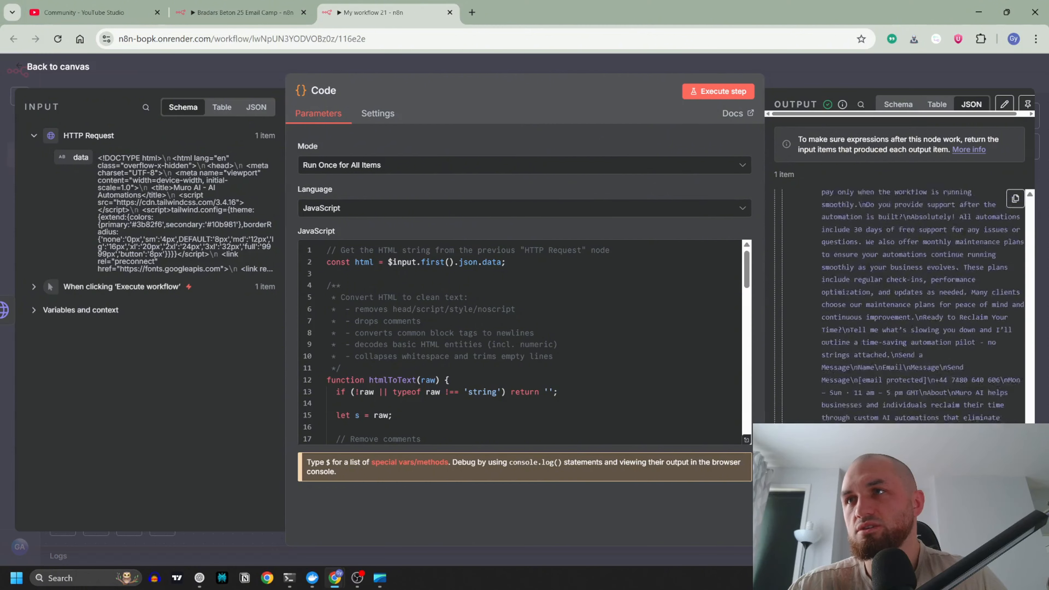
scroll(874, 241, up, 20)
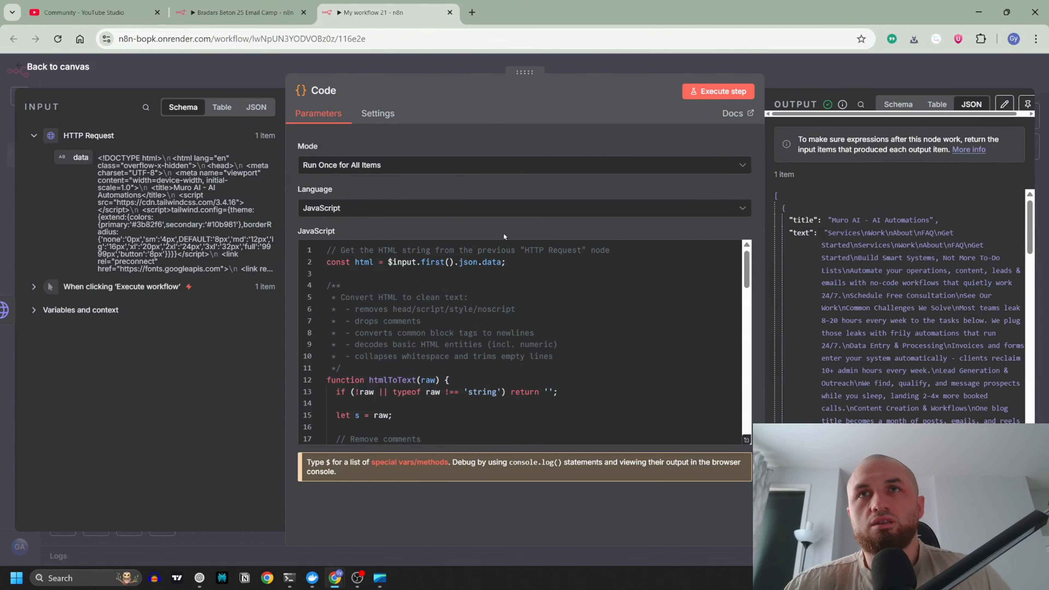
- Return to the canvas and reposition the Code node higher than the HTTP Request node, continuing the diagonal layout
click(298, 66)
drag(636, 229, 627, 161)
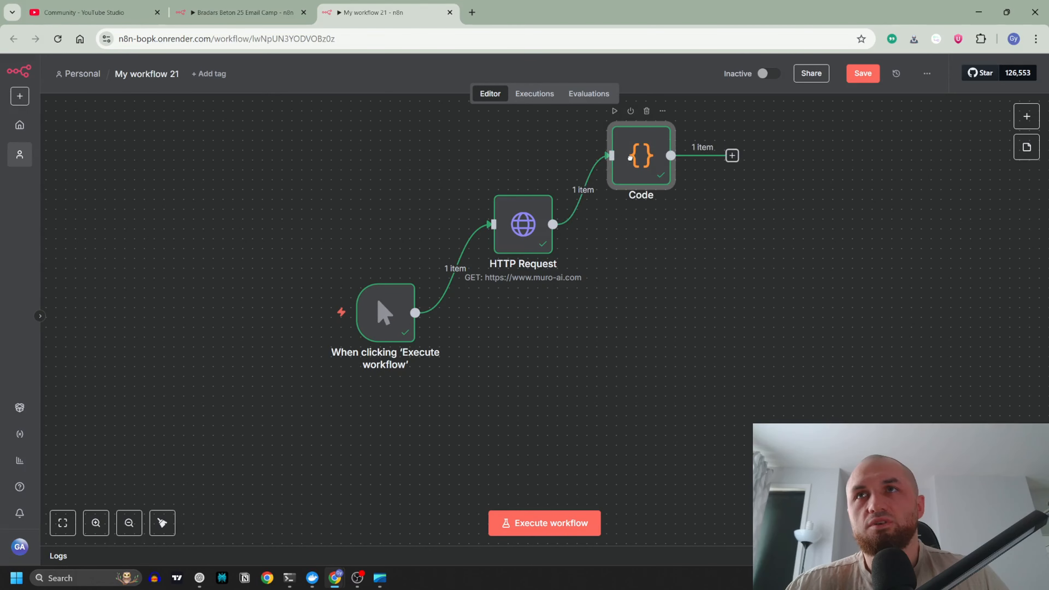
click(523, 230)
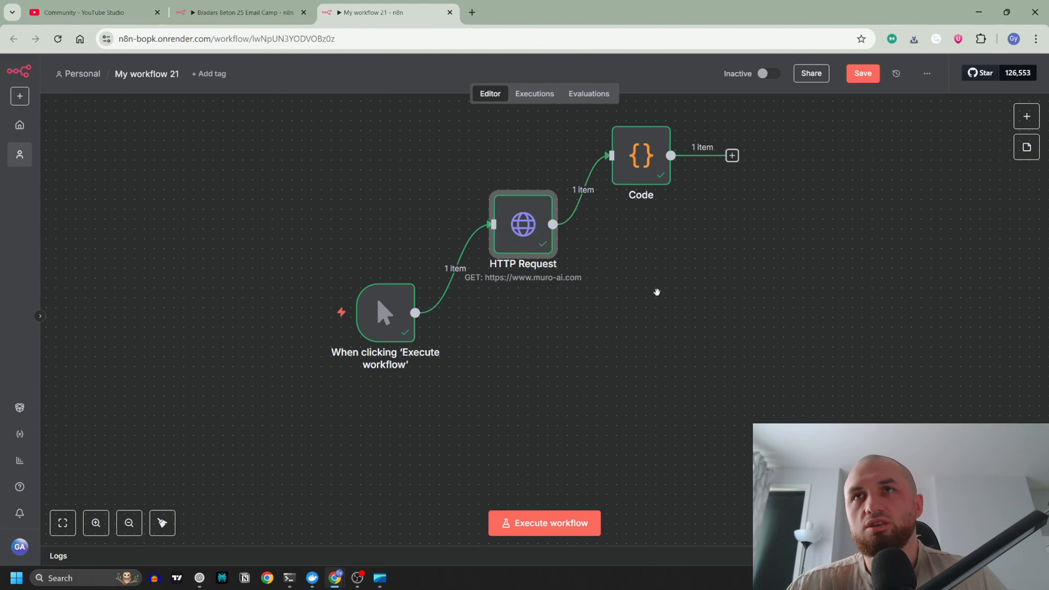
drag(557, 277, 517, 312)
click(1000, 128)
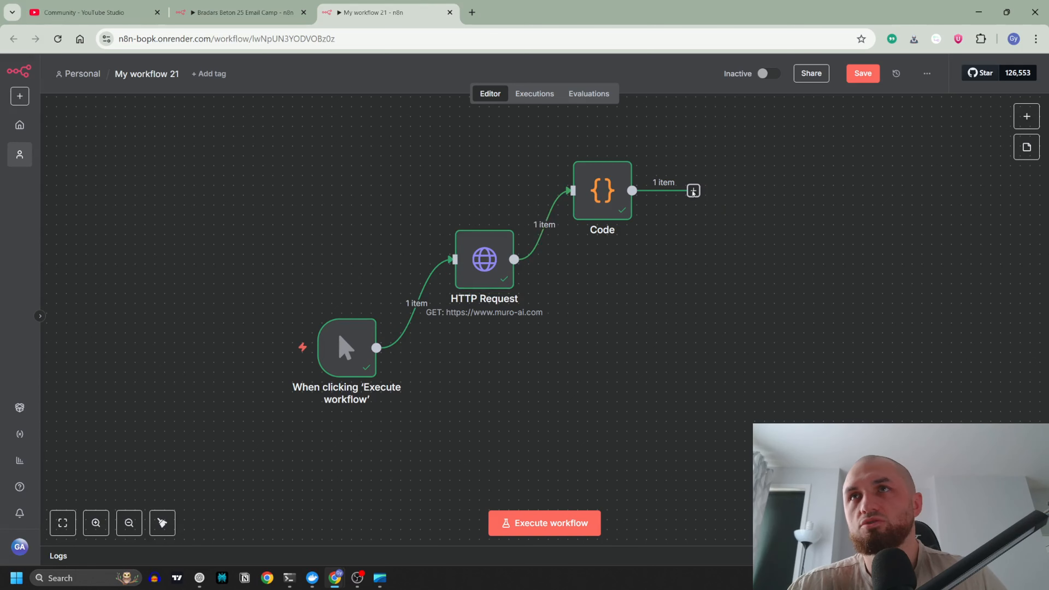
- Add a Markdown node for HTML to Markdown conversion and connect it to the HTTP Request node's output
click(1028, 115)
text(mar)
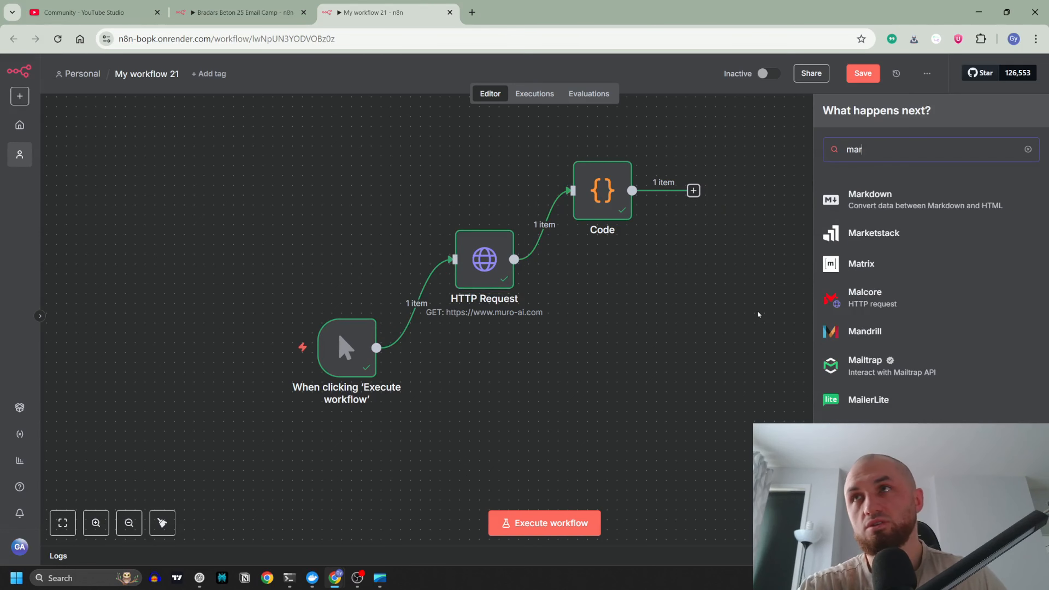
key(Return)
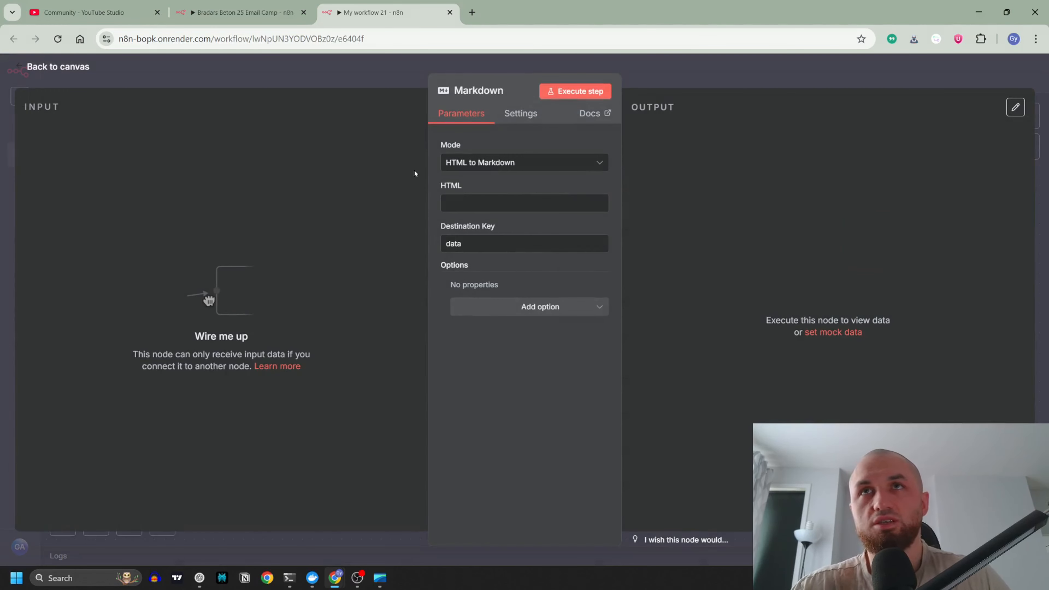
key(Escape)
drag(514, 259, 606, 275)
- Arrange the two branches with the Markdown node above and the Code node below the HTTP Request node
drag(603, 198, 611, 376)
drag(595, 273, 605, 165)
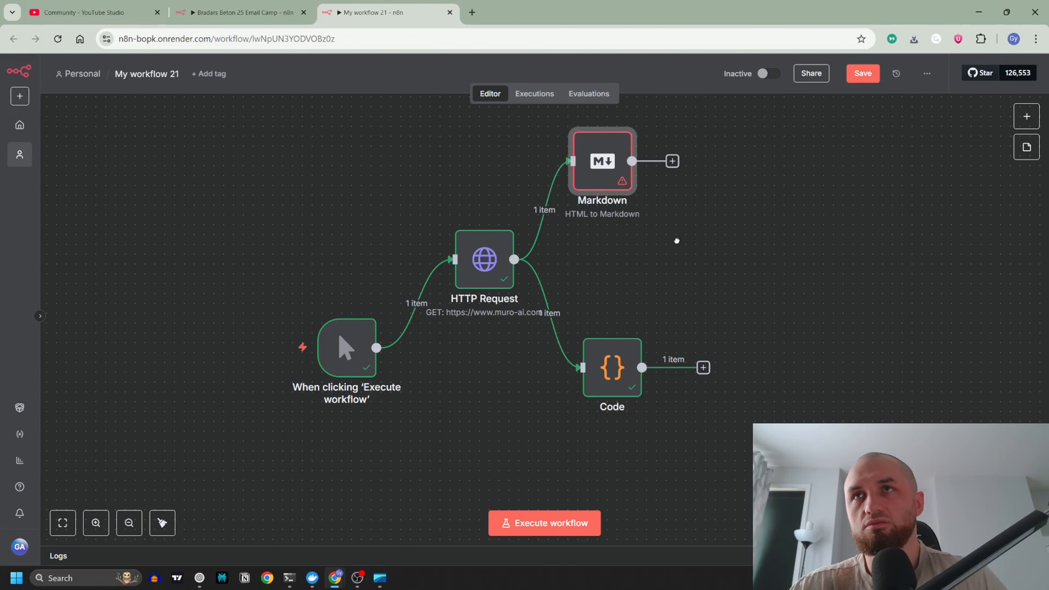
drag(677, 242, 633, 353)
- Map the HTTP Request data into the Markdown node's HTML value as {{ $json.data }} and execute the node
double_click(570, 274)
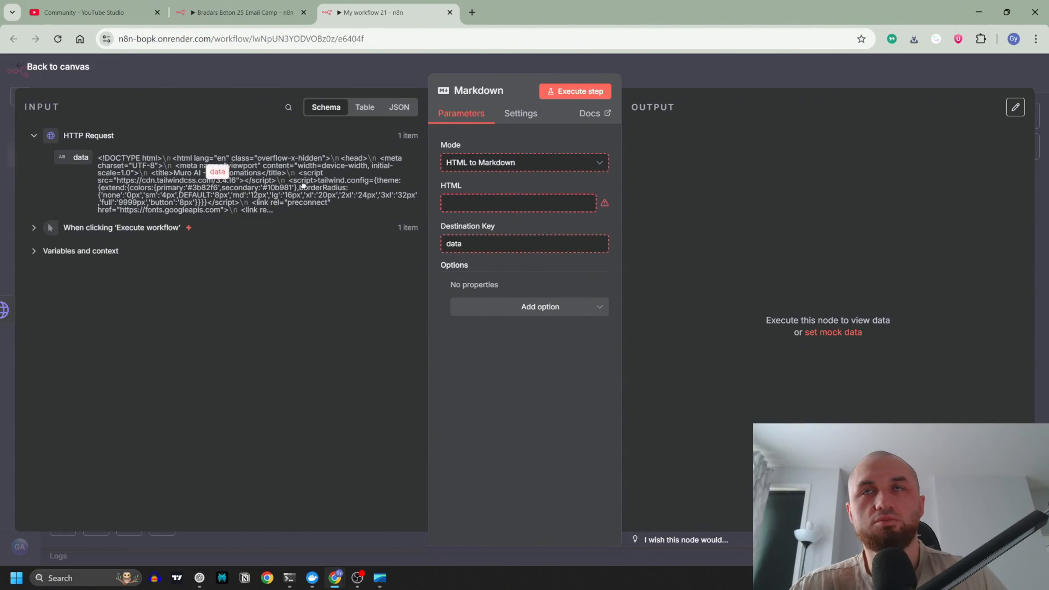
click(497, 200)
text({{ $json.data }})
click(485, 183)
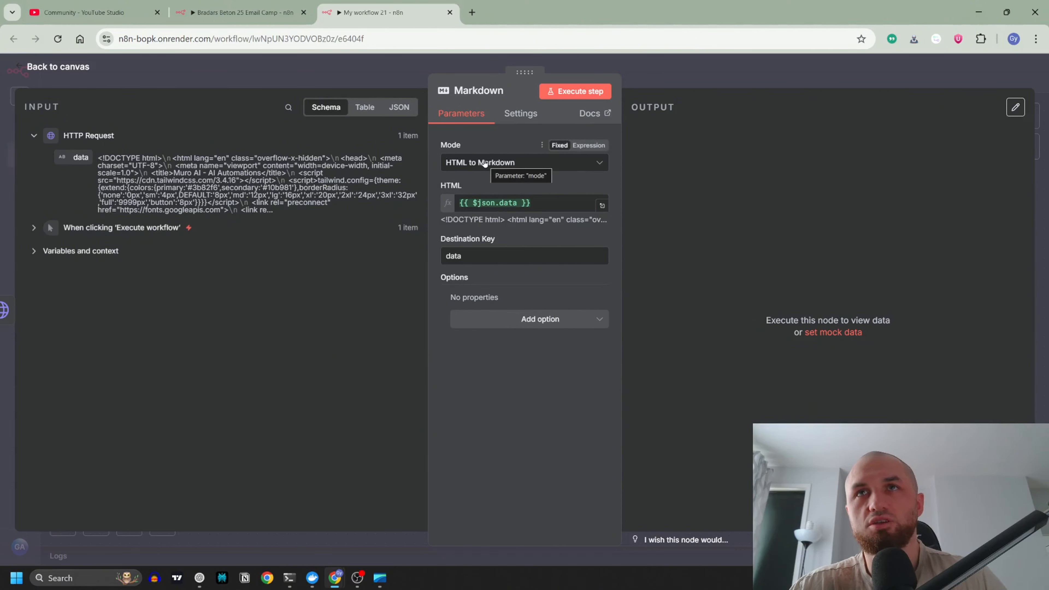
click(575, 91)
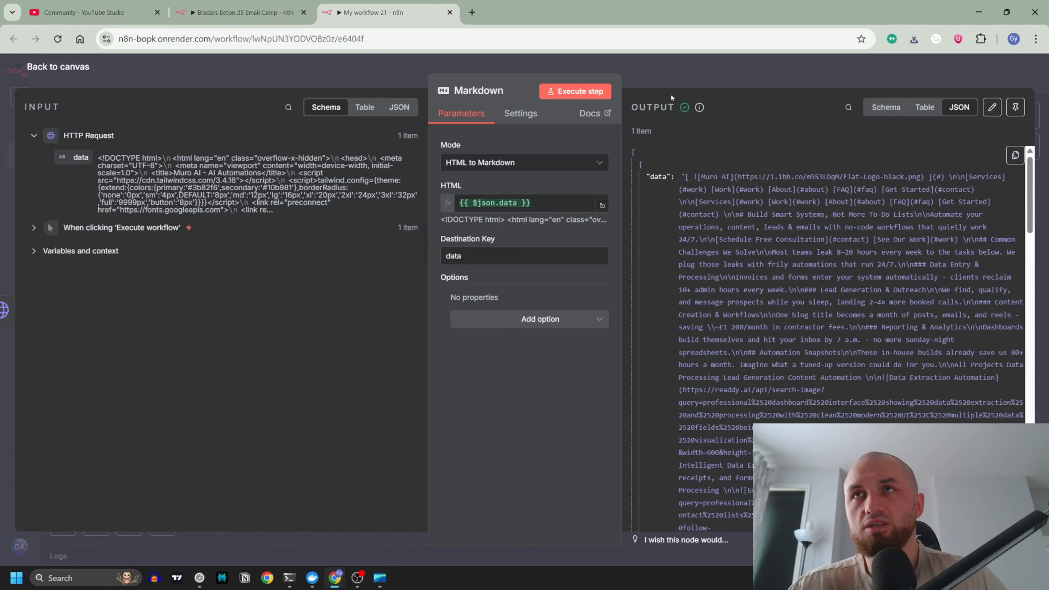
key(Escape)
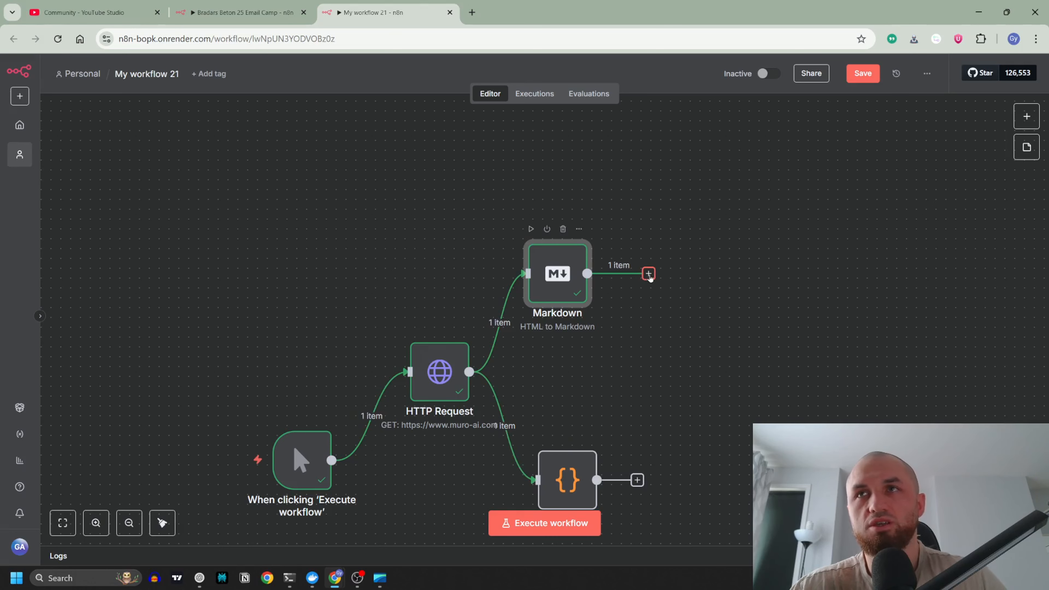
- Move the Code node up so it sits directly beneath the Markdown node
drag(569, 482, 561, 403)
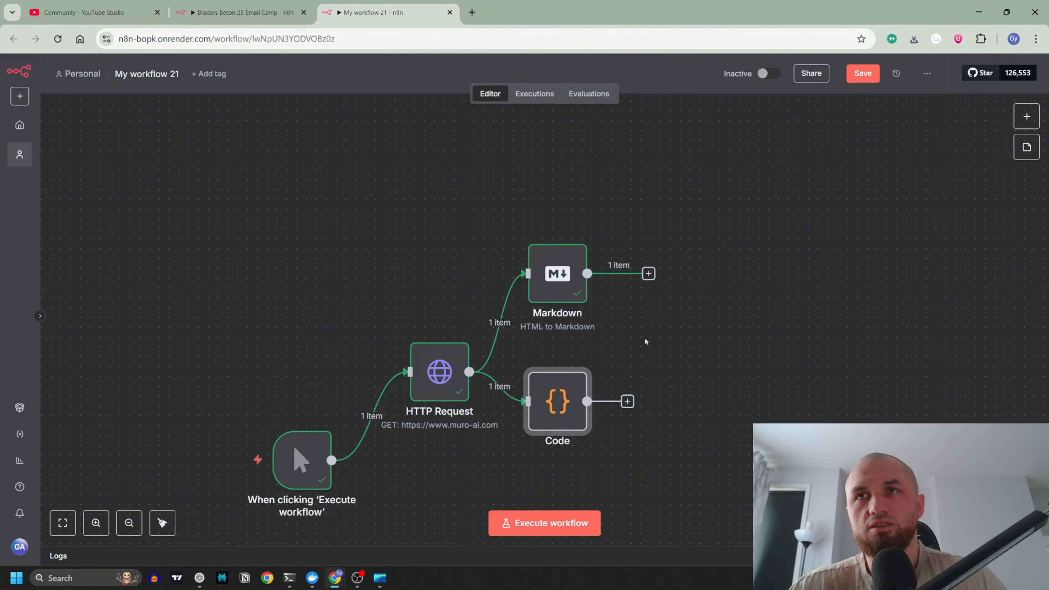
click(649, 273)
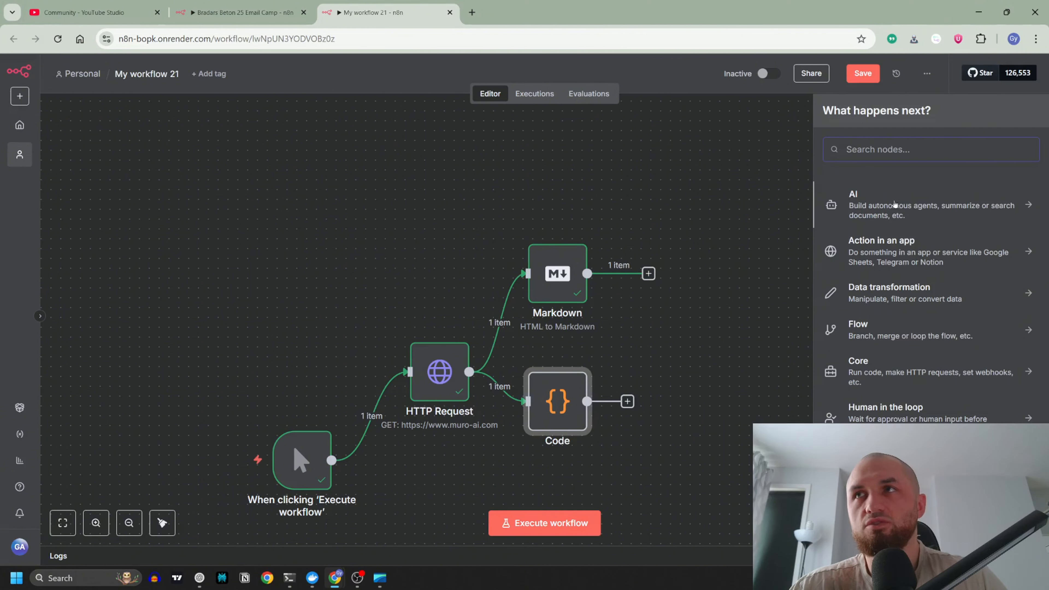
click(735, 213)
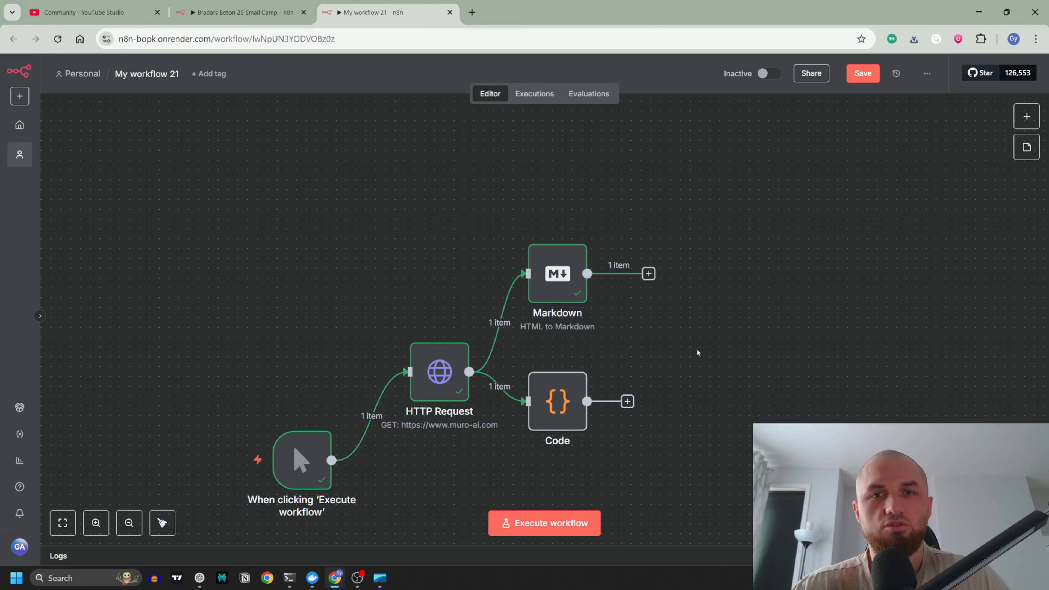
scroll(697, 351, down, 2)
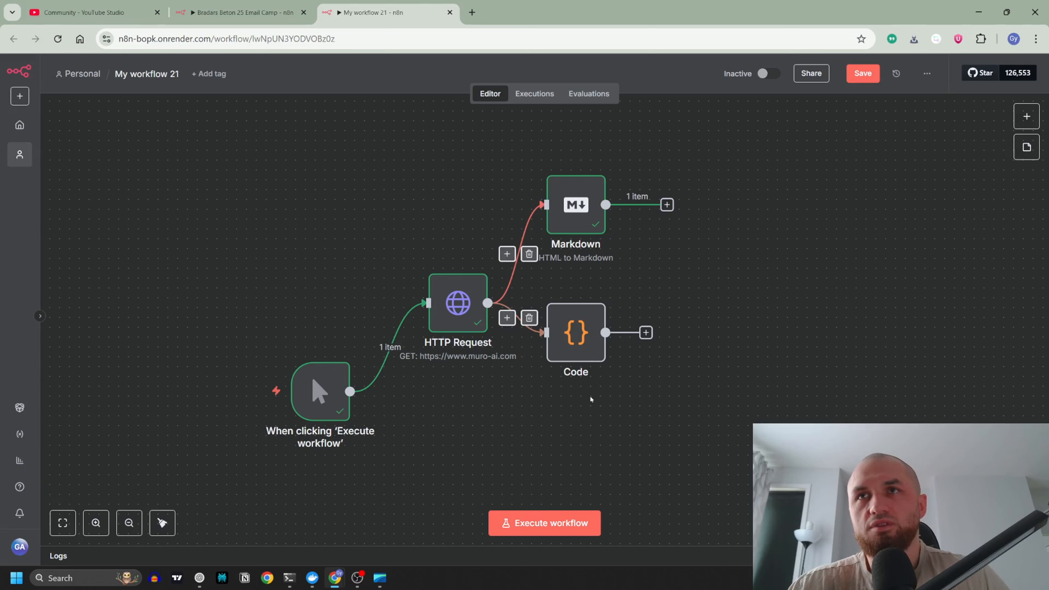
- Add an AI Agent after the Markdown node and map the Markdown data as its user prompt, {{ $json.data }}
click(668, 205)
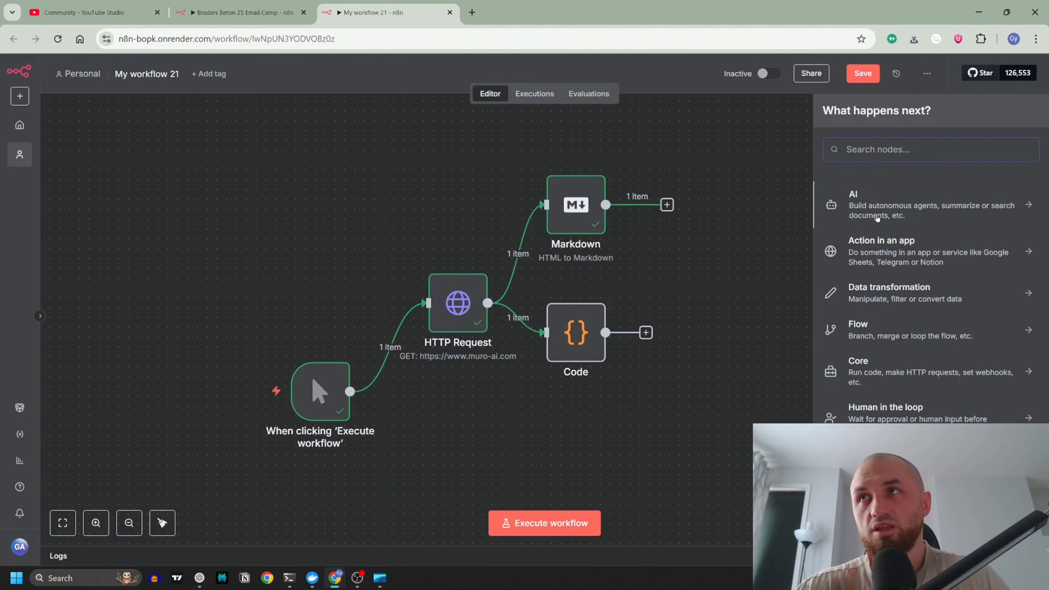
click(861, 202)
click(888, 280)
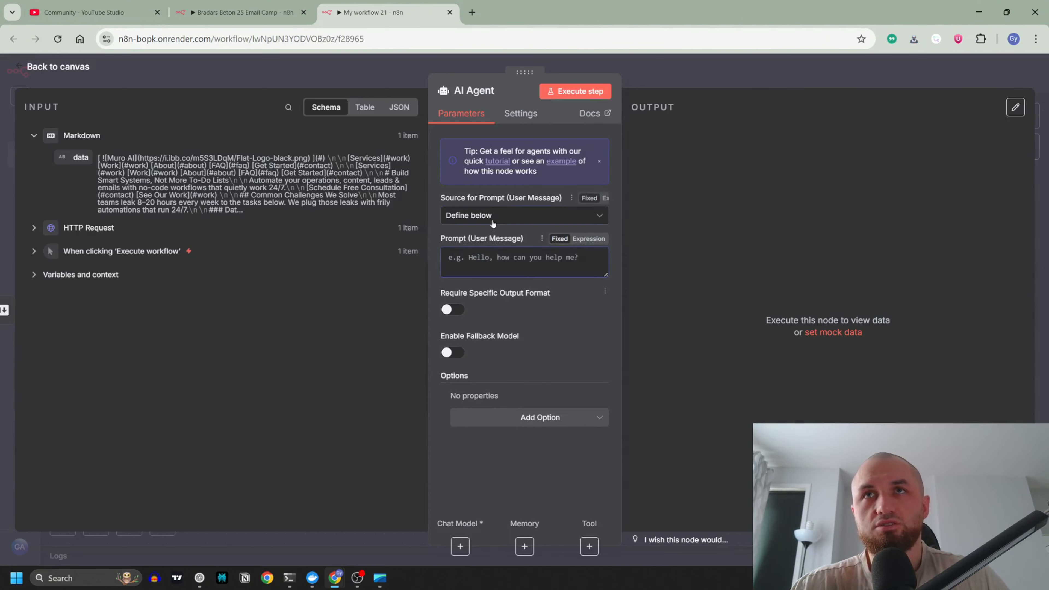
drag(76, 158, 451, 258)
- Extend the agent's System Message, asking it to get all contact information from this webpage and include a short description of what they do
click(544, 418)
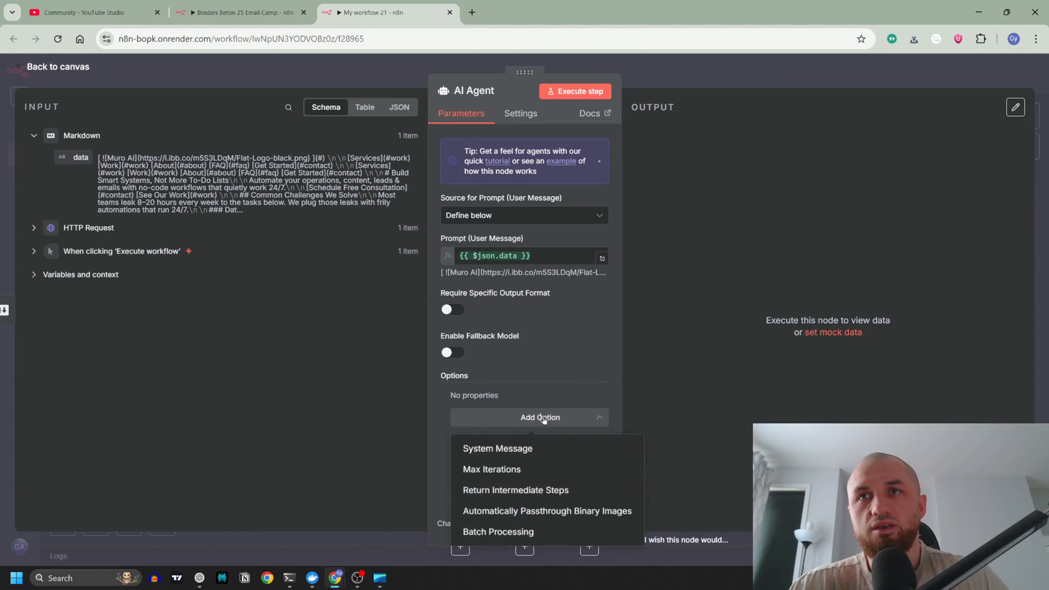
click(512, 445)
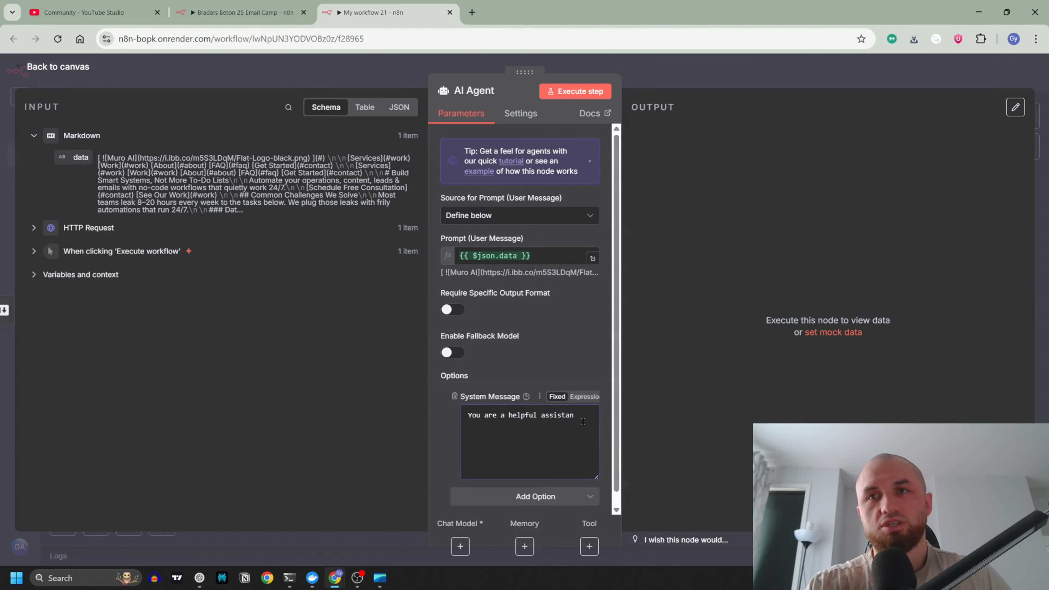
key(BackSpace)
text(t.)
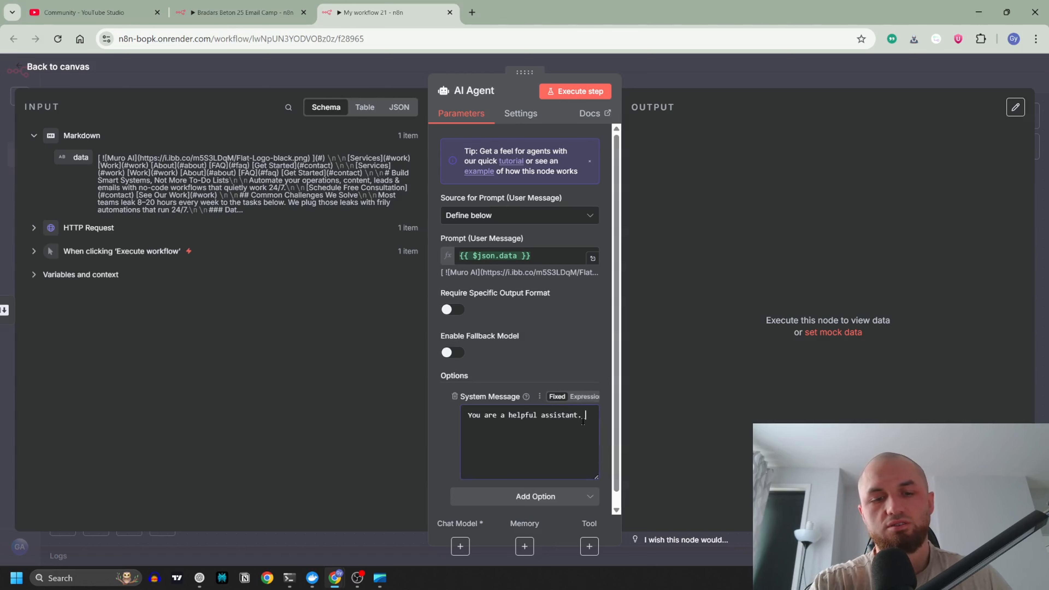
text( Your task is to get all conta)
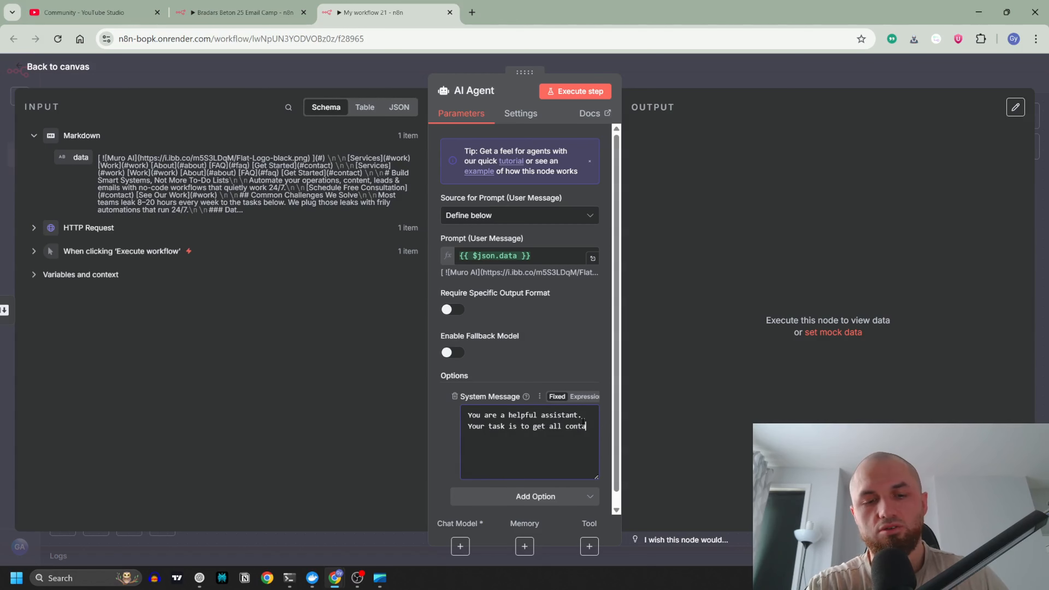
text(ct informati)
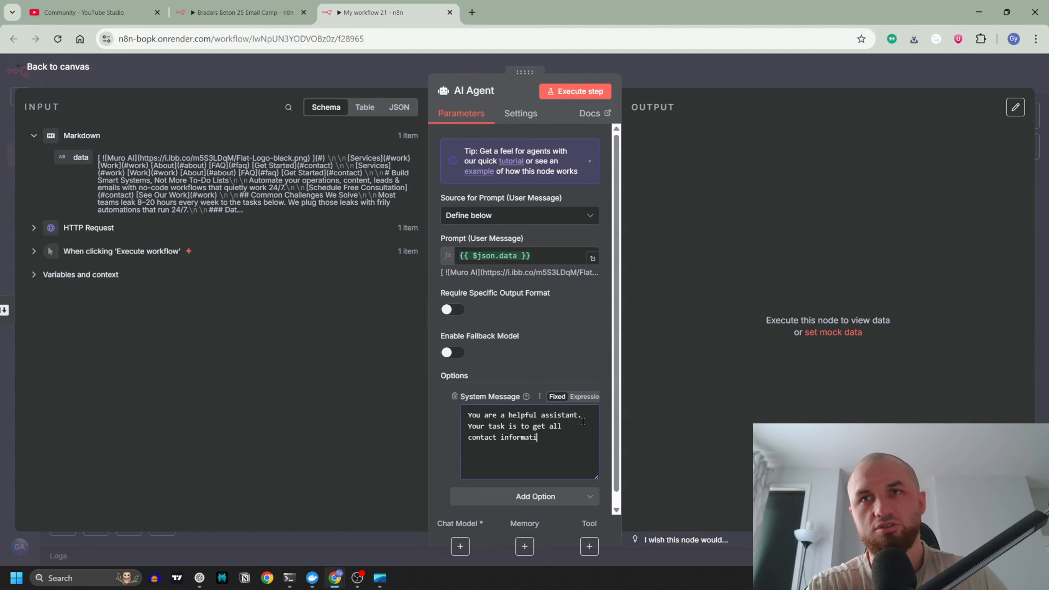
text(on from this webpage)
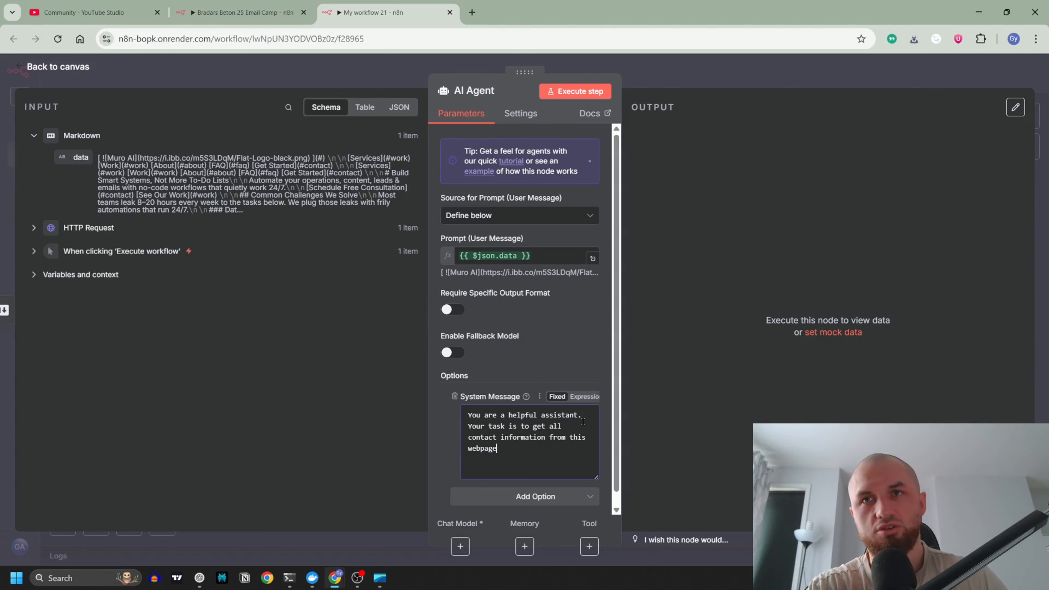
text(. Also include a short description wha)
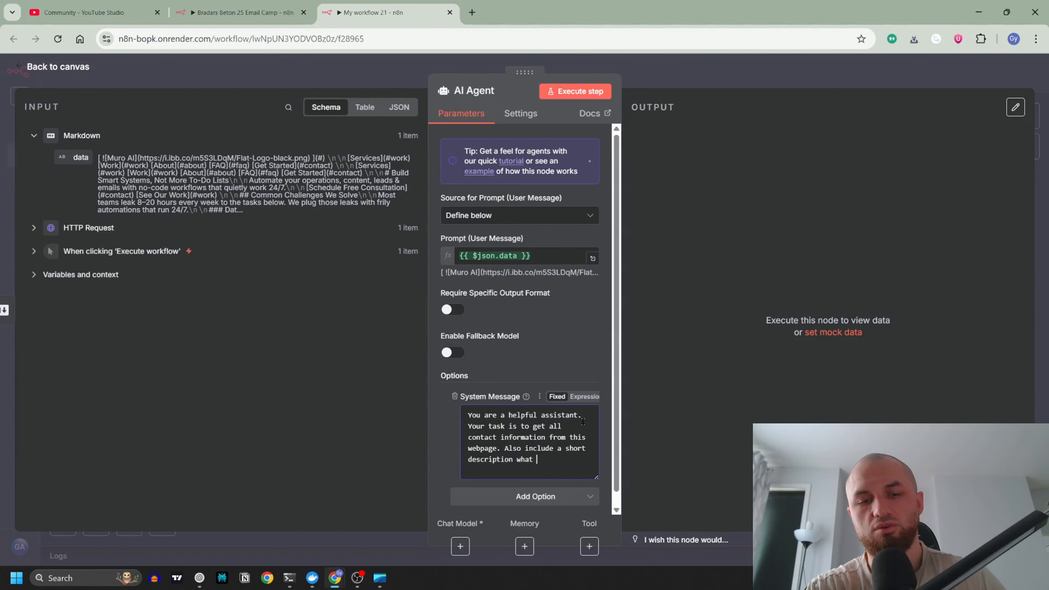
text(they do)
key(Escape)
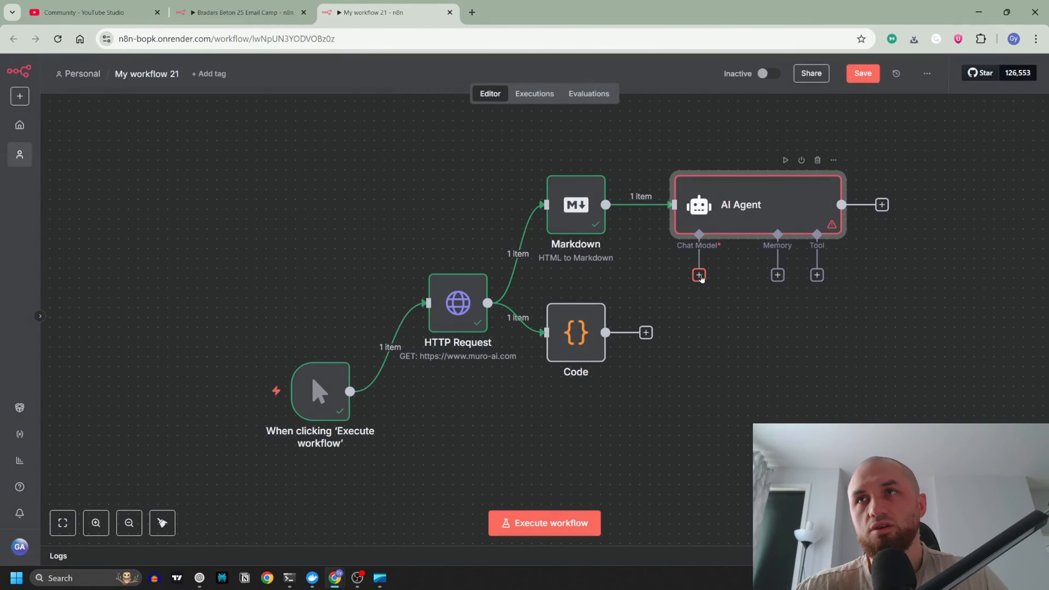
- Attach a Google Gemini Chat Model to the AI Agent and return to the canvas
click(699, 275)
scroll(929, 330, down, 5)
click(892, 255)
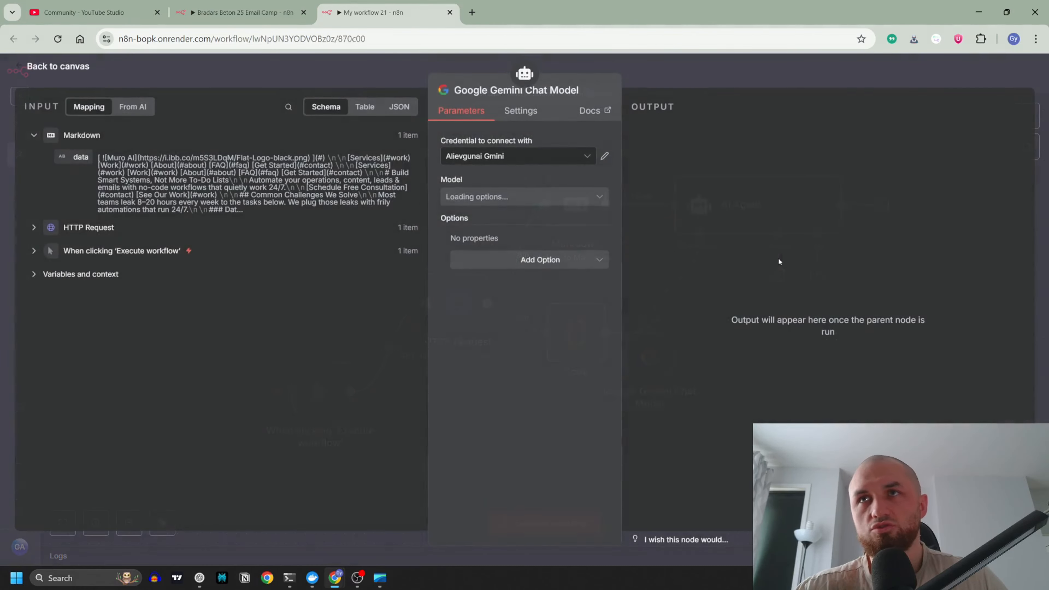
click(397, 80)
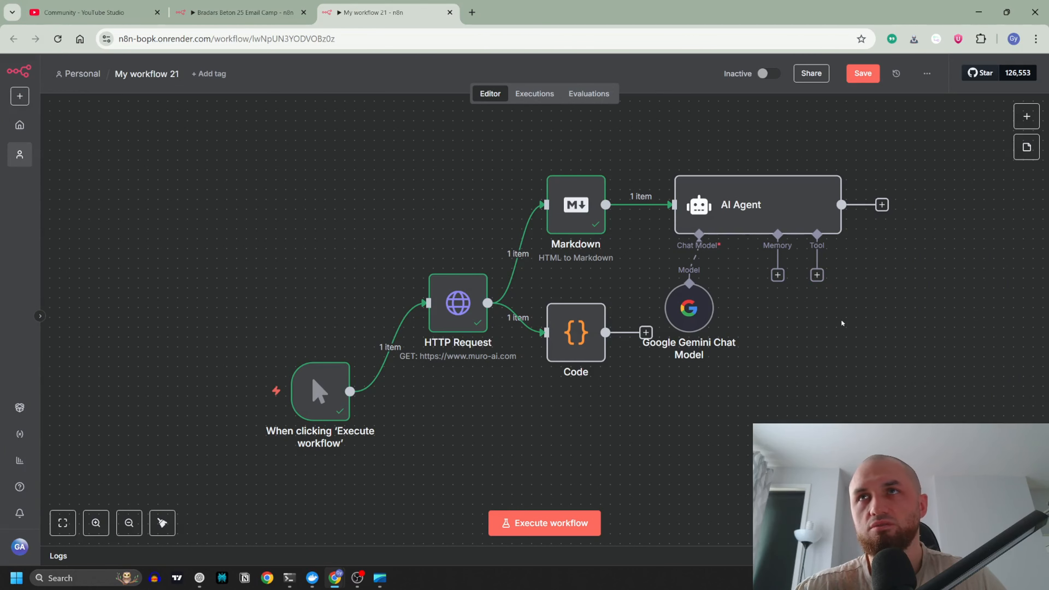
- Execute the AI Agent and examine the extracted contact details in the schema view of its output
click(786, 160)
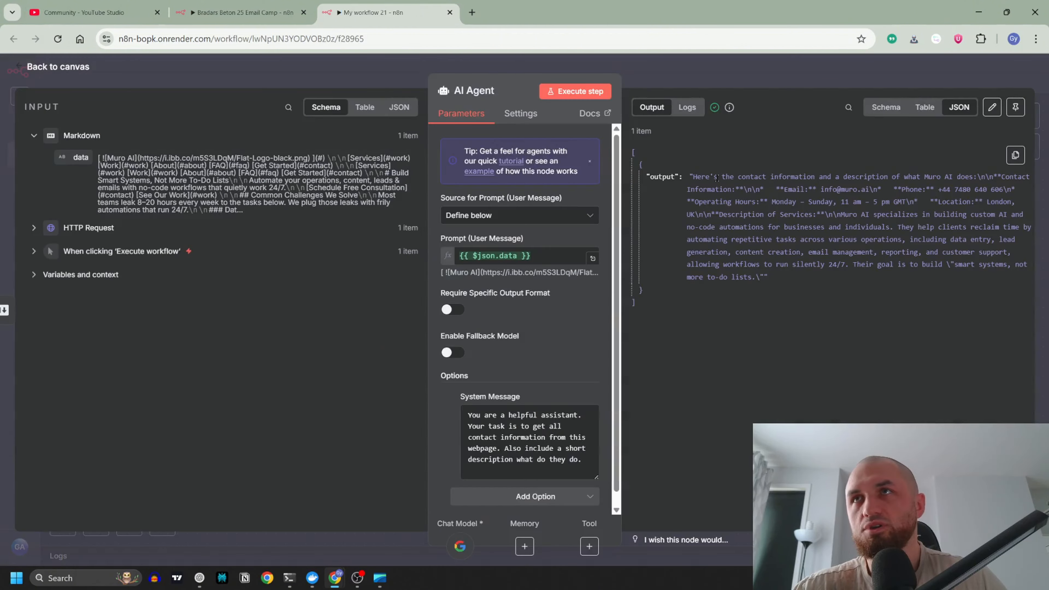
click(893, 110)
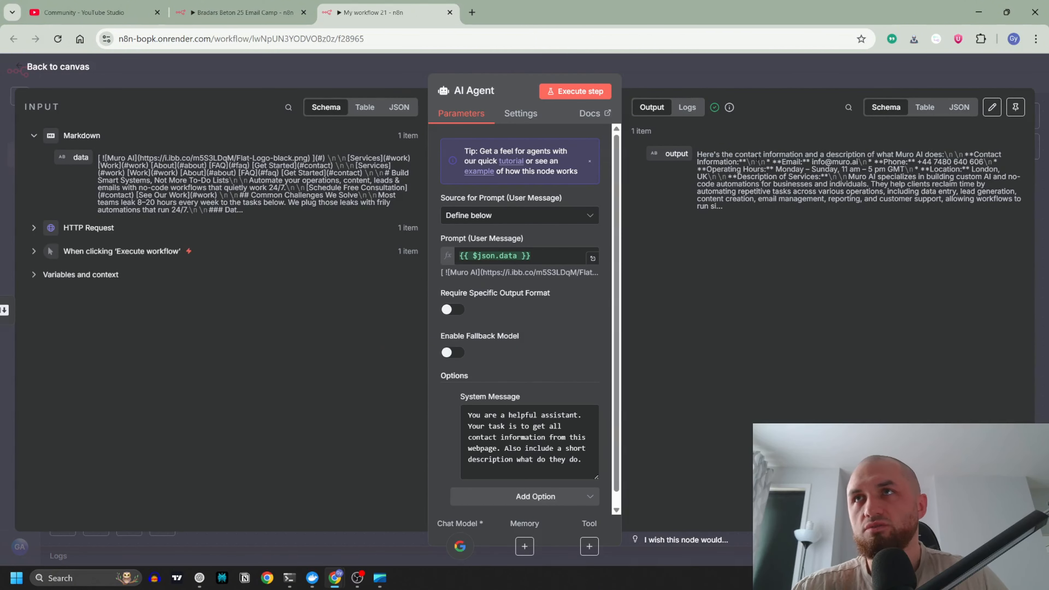
drag(812, 160, 858, 162)
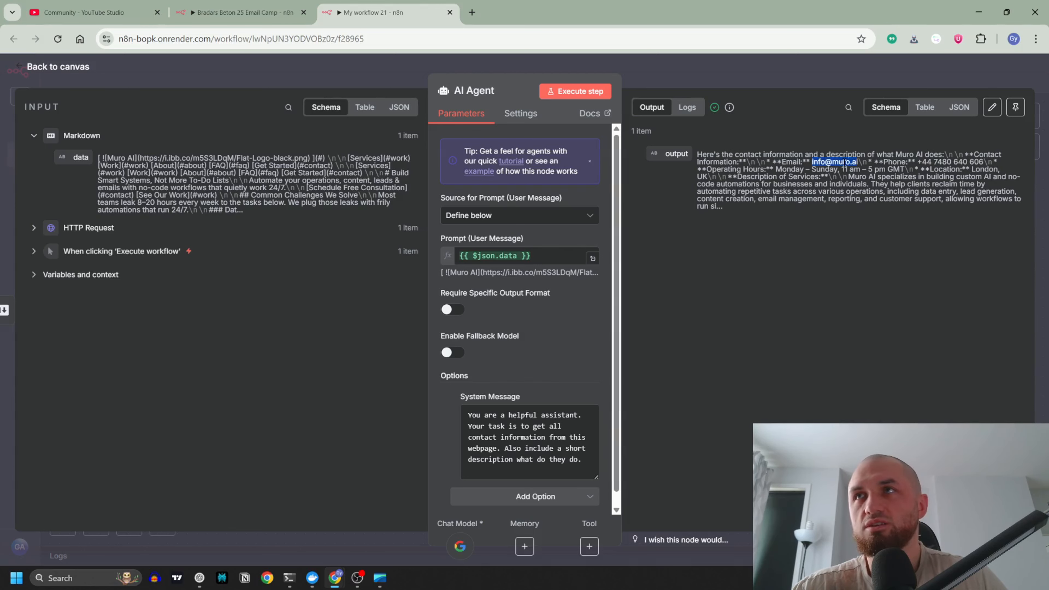
click(840, 171)
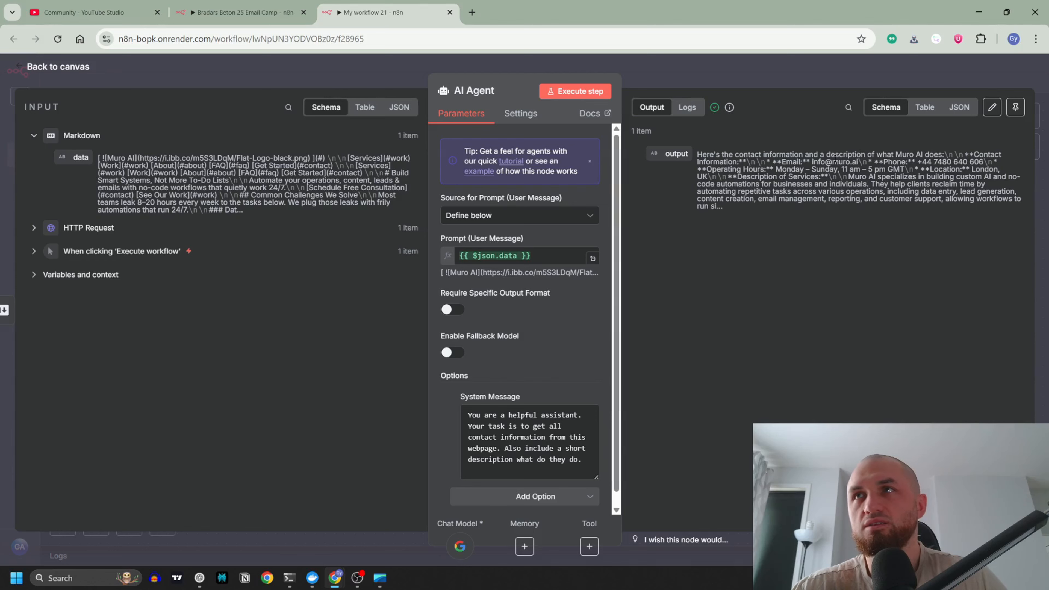
drag(834, 162, 859, 162)
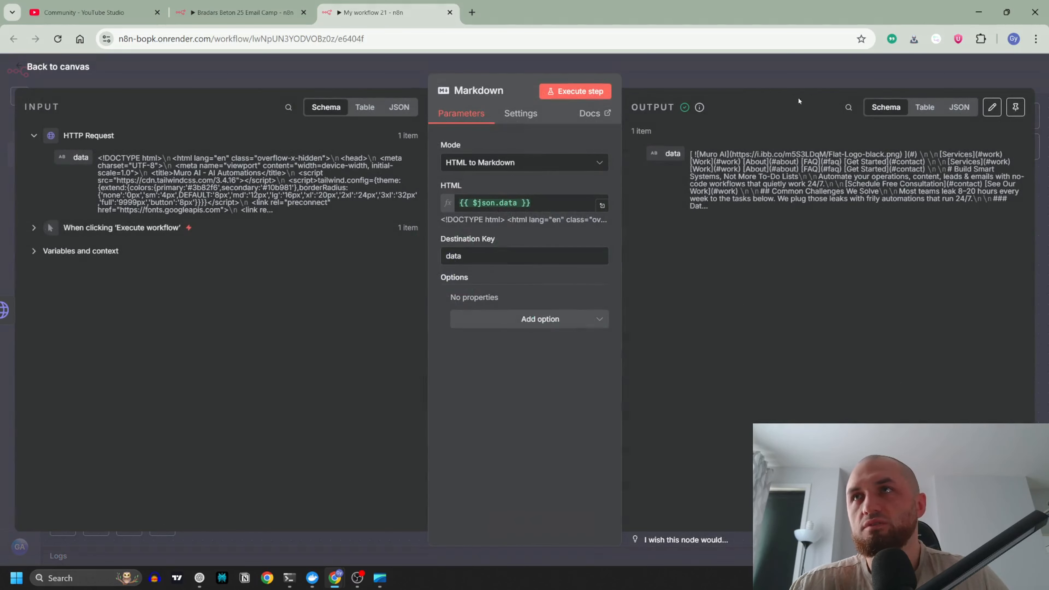
- Return to the canvas, add a second HTTP Request node and set its method to POST
key(Escape)
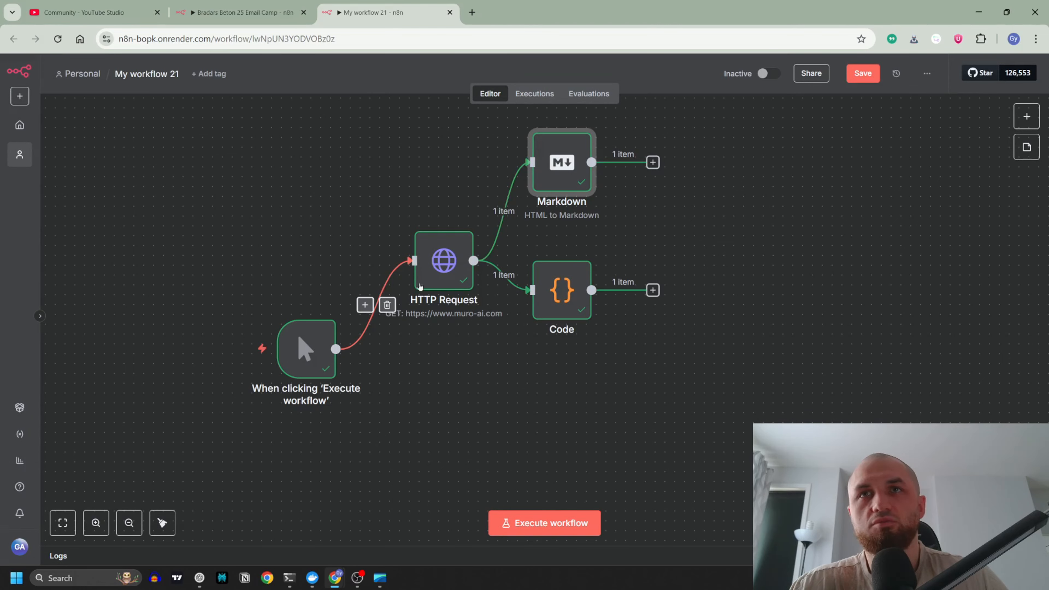
scroll(567, 397, down, 3)
scroll(466, 297, right, 2)
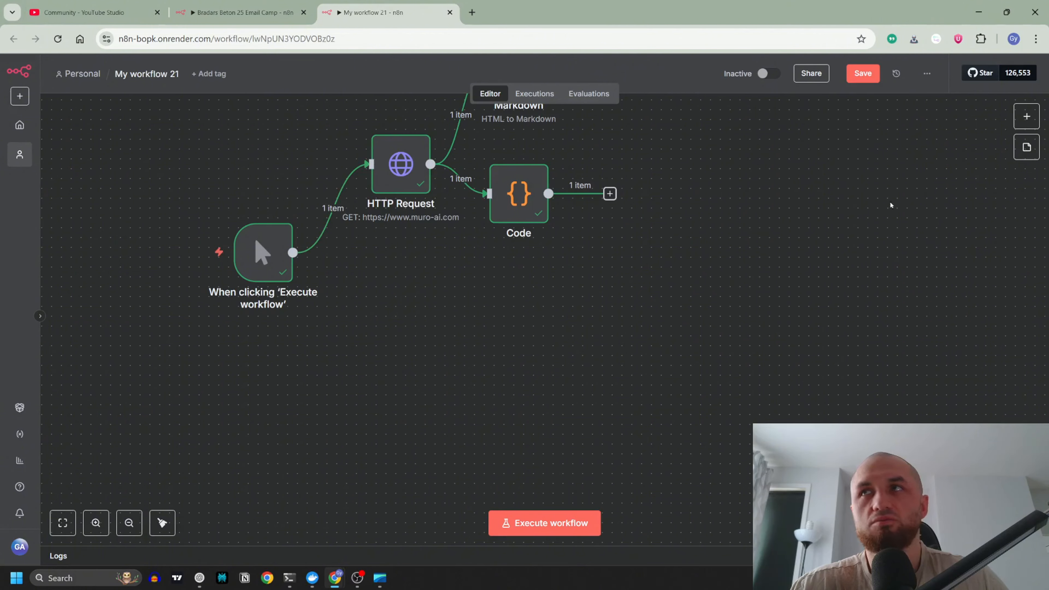
click(1027, 117)
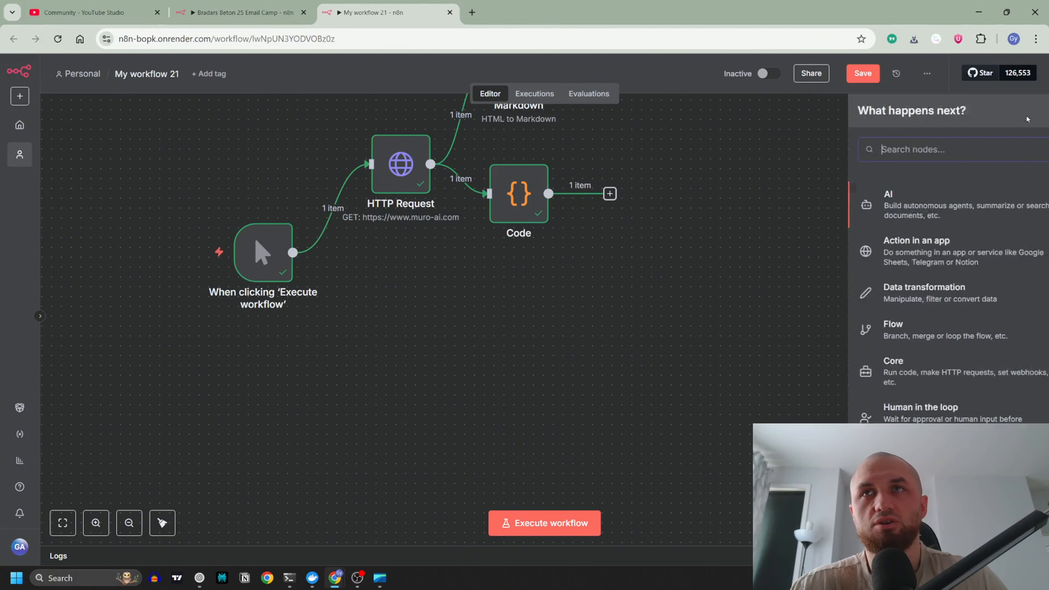
text(htt)
click(883, 195)
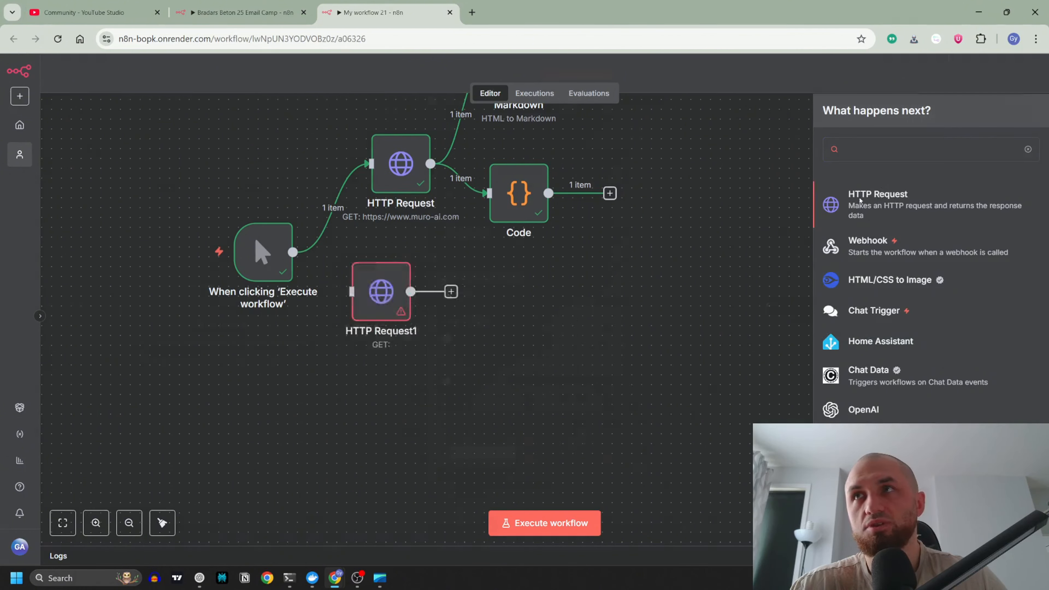
click(517, 183)
click(464, 317)
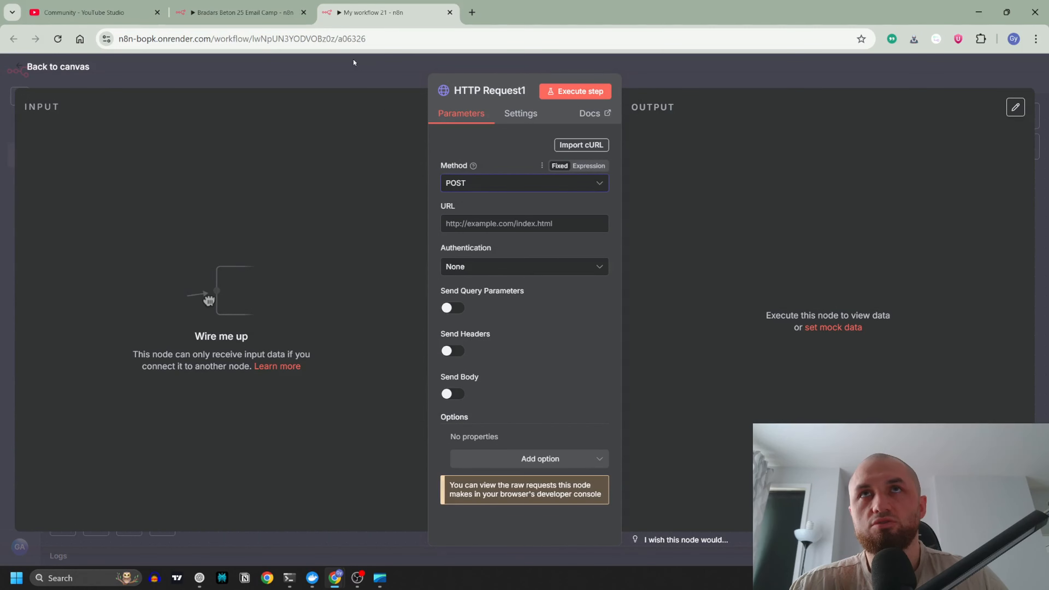
- Connect the manual trigger to the POST HTTP Request node and check the node's input and empty URL
key(Escape)
drag(404, 293, 453, 323)
double_click(453, 323)
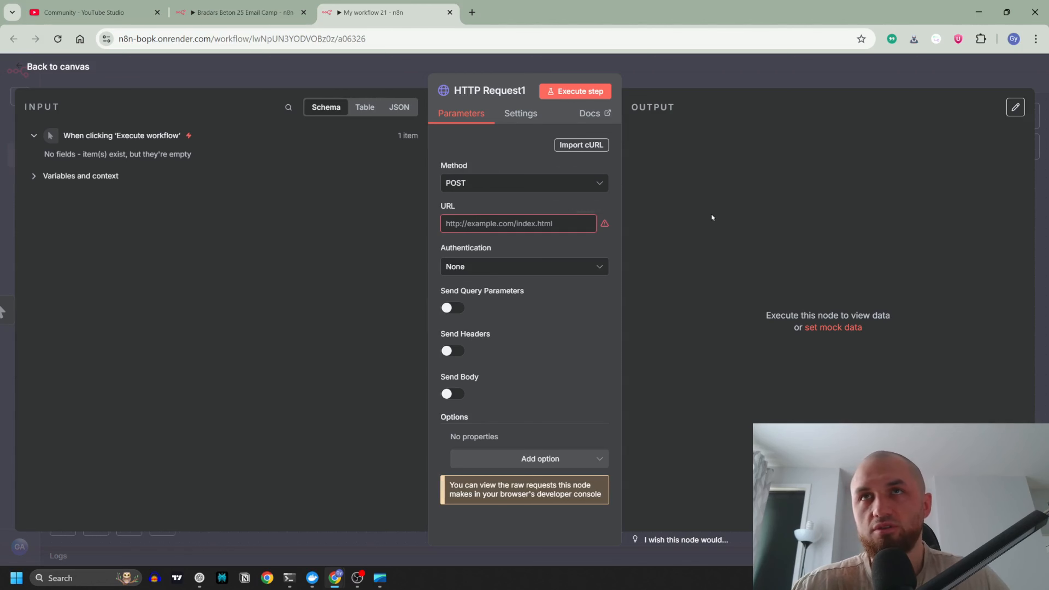
click(484, 223)
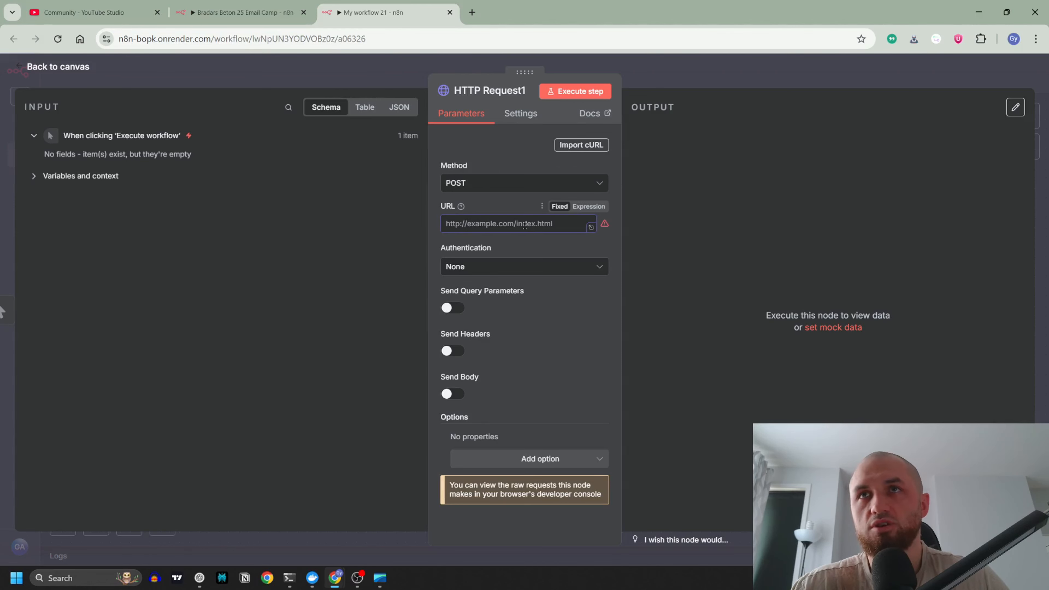
key(Escape)
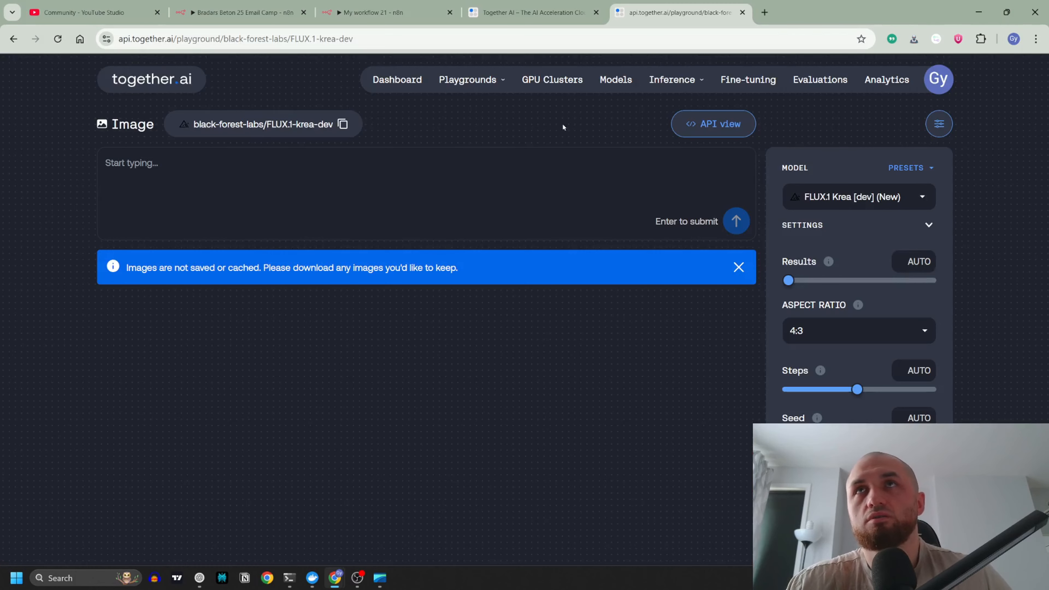
- Switch to the Together AI image playground, search the models for flux and choose FLUX.1 [schnell] Free
click(497, 81)
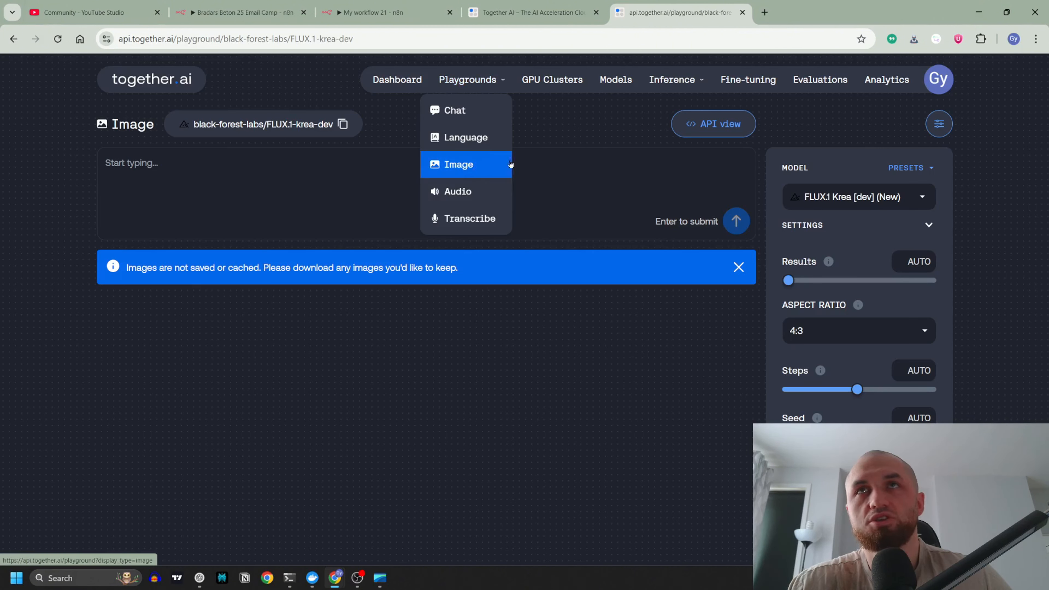
click(923, 198)
click(822, 225)
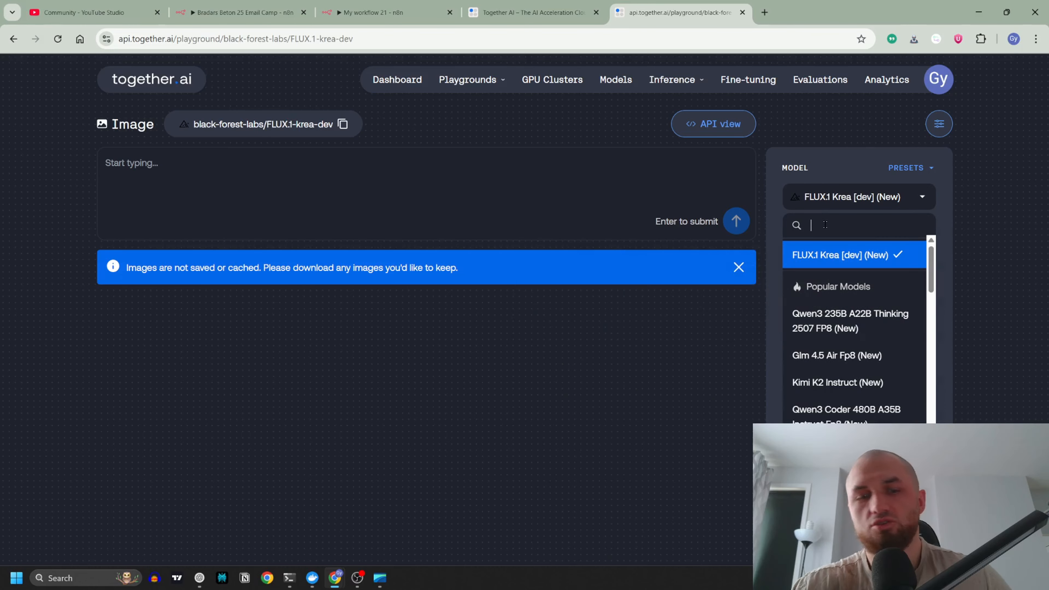
text(flux)
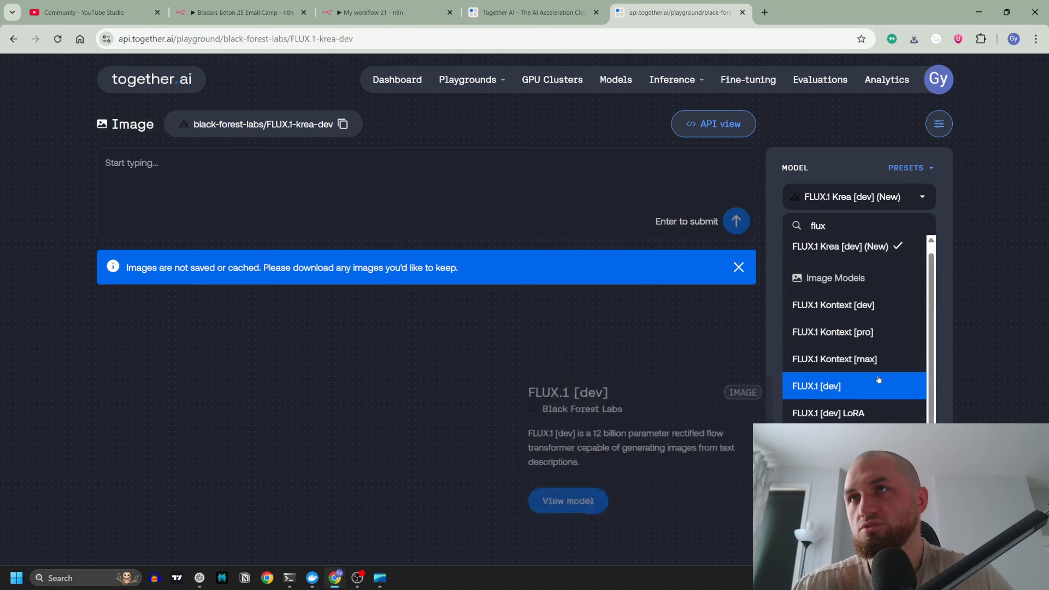
scroll(862, 344, down, 1)
scroll(861, 344, down, 3)
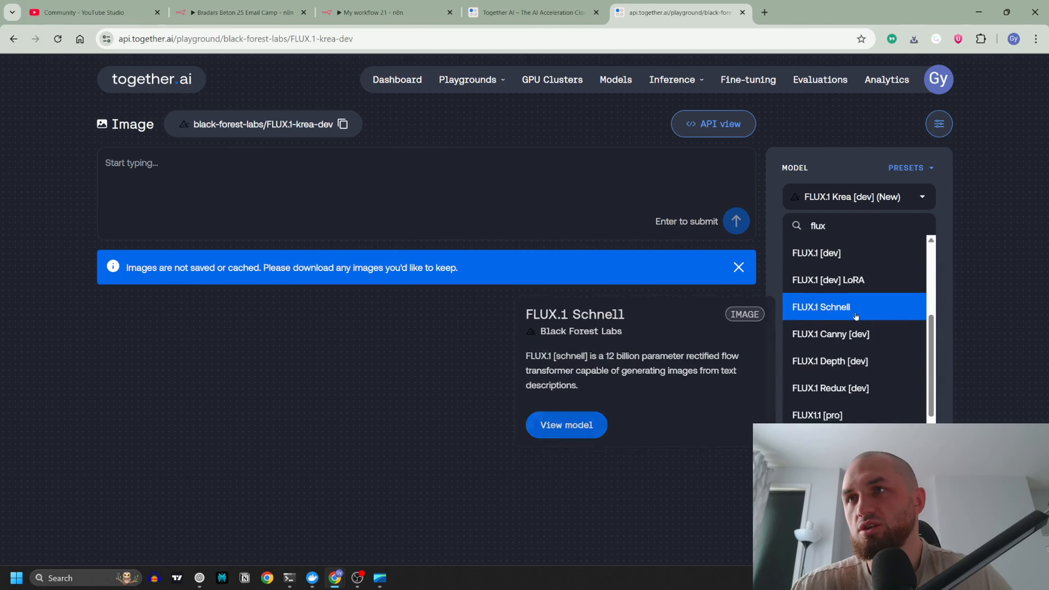
scroll(845, 314, down, 1)
click(843, 428)
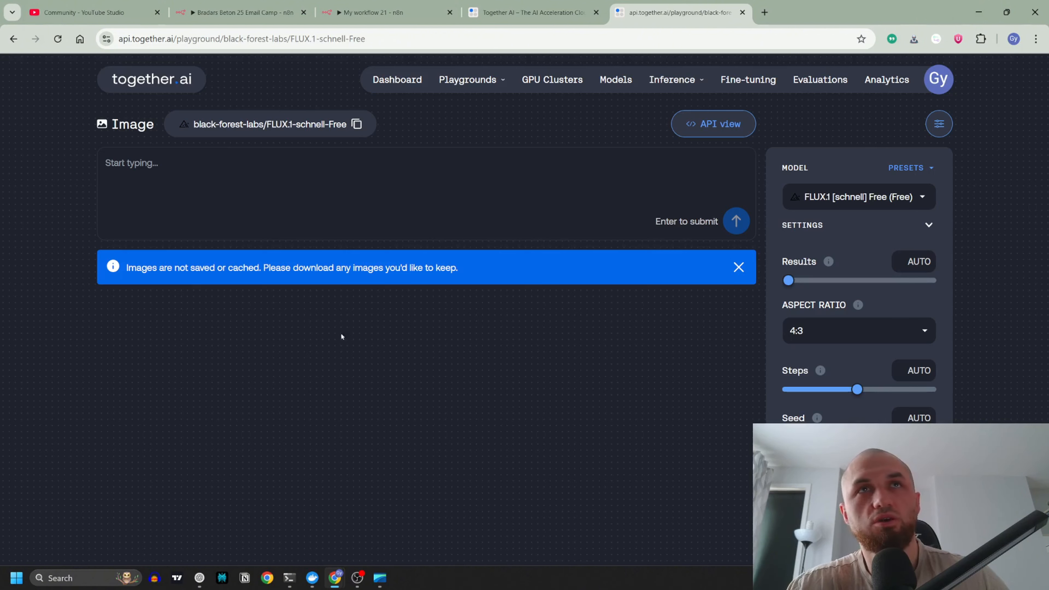
- Display the API code for the selected FLUX.1 model as curl and copy it
click(250, 186)
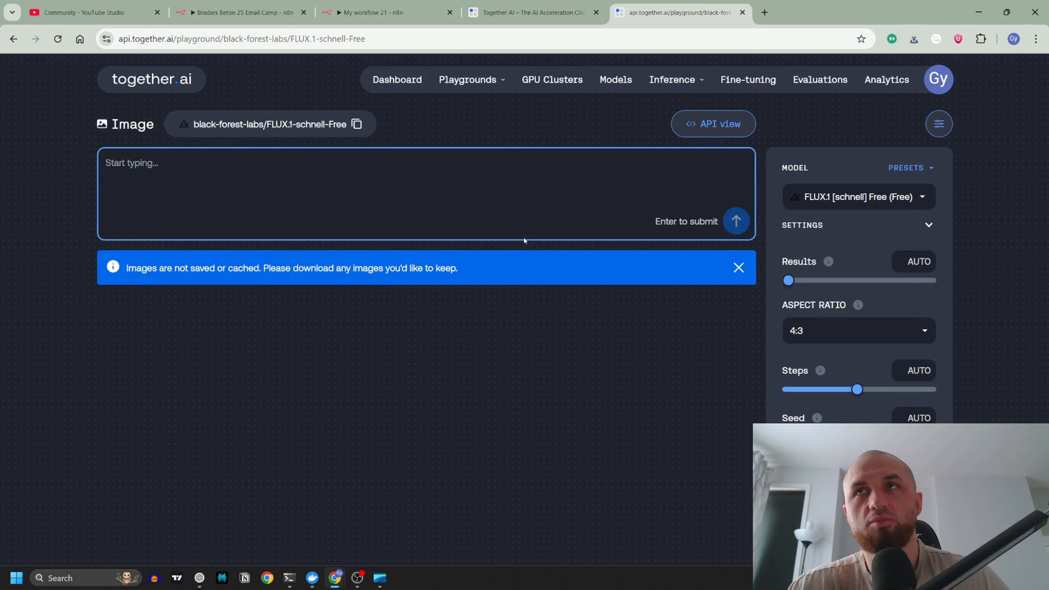
click(714, 124)
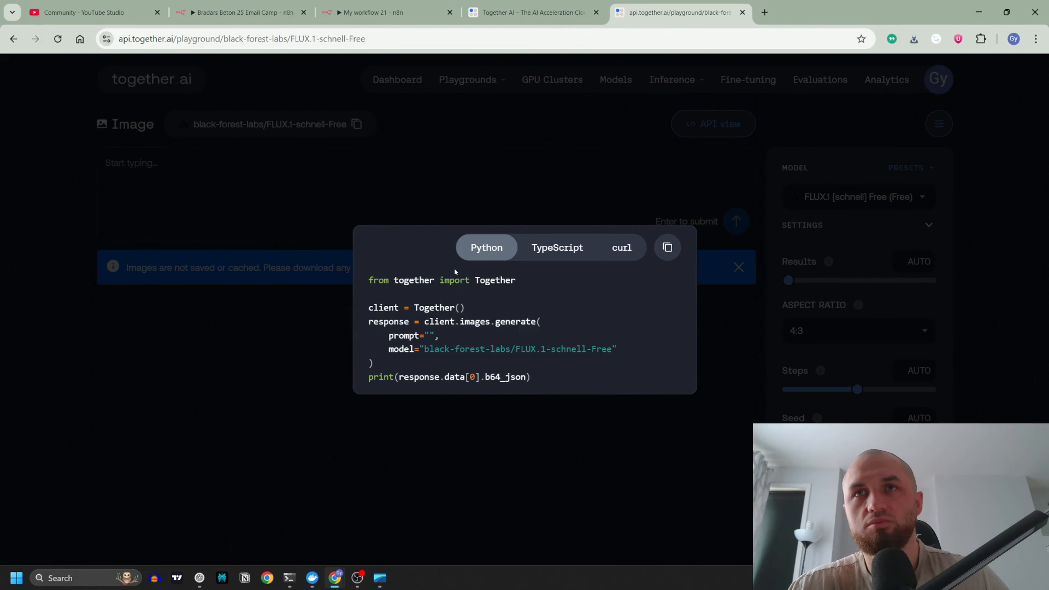
click(619, 252)
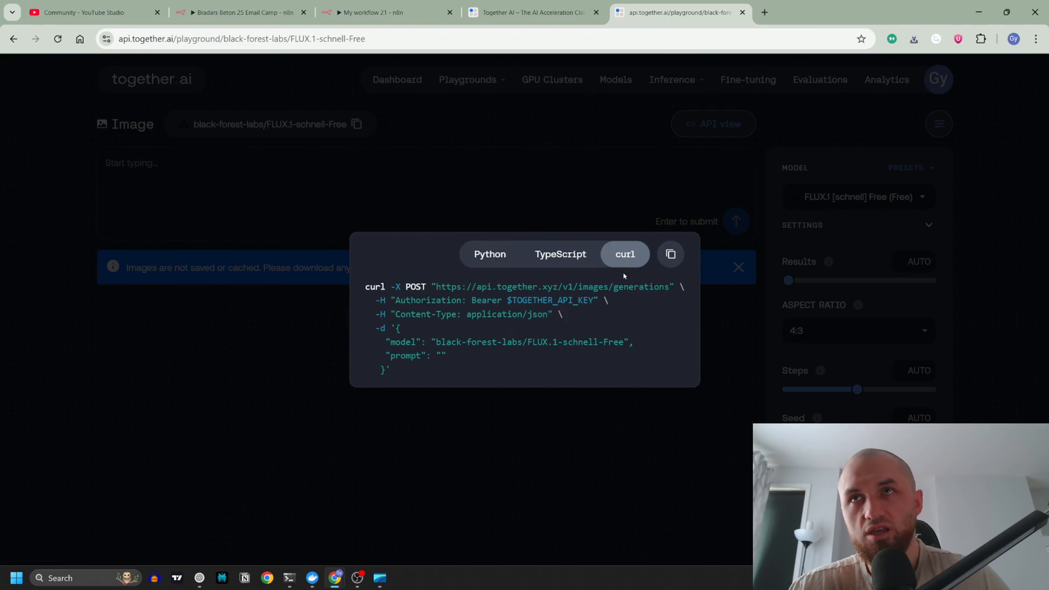
click(671, 254)
- Switch back to the n8n workflow and import the copied cURL command into the HTTP Request1 node
key(ctrl+Page_Up)
key(ctrl+Page_Up)
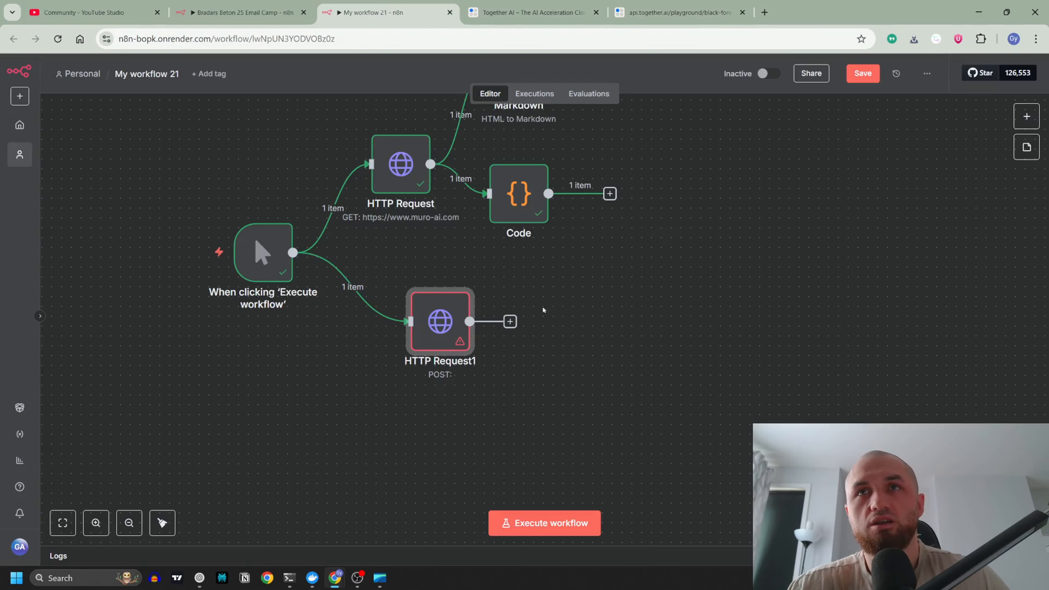
double_click(440, 321)
click(583, 146)
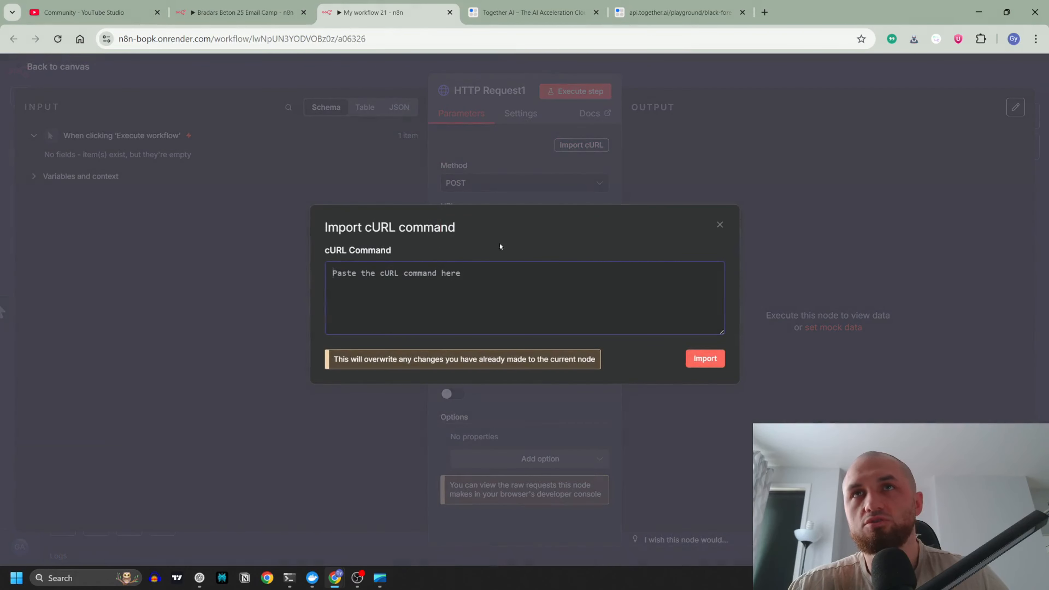
key(ctrl+v)
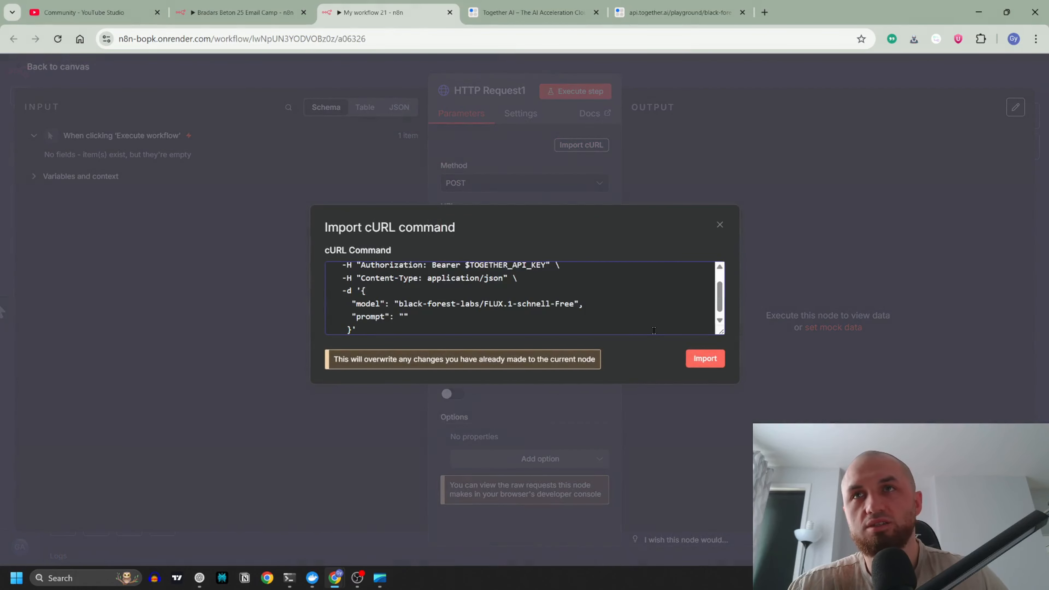
click(706, 358)
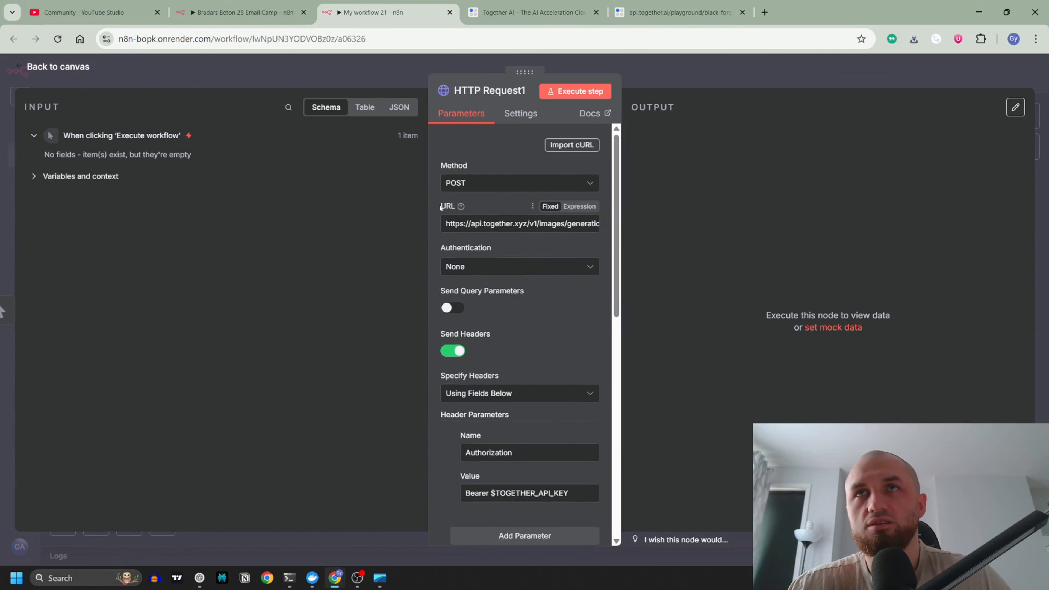
- Review the imported request URL and the Authorization header parameters of the HTTP Request1 node
drag(472, 224, 597, 224)
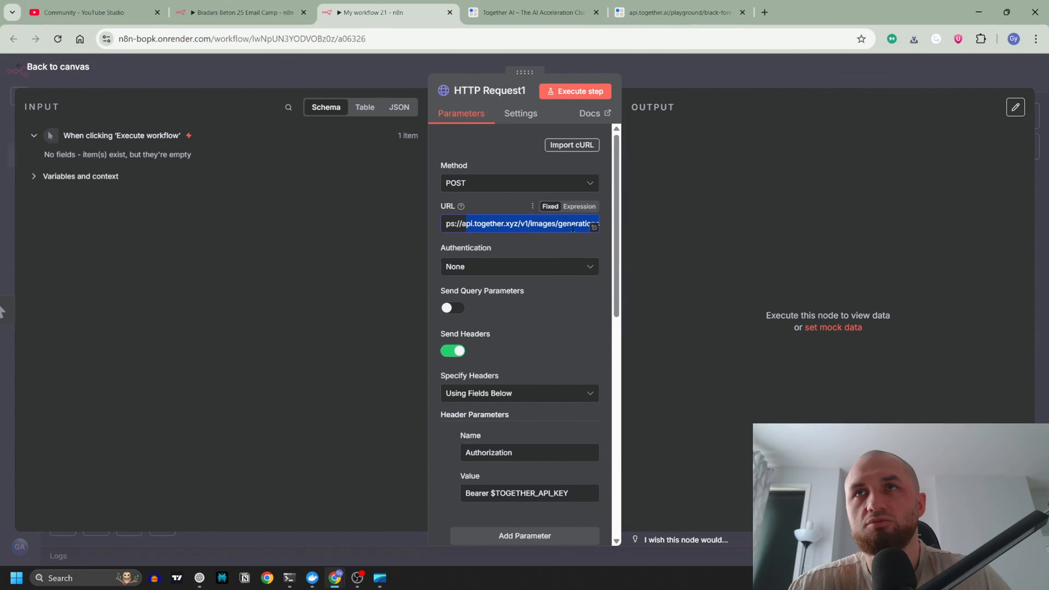
click(514, 223)
click(517, 210)
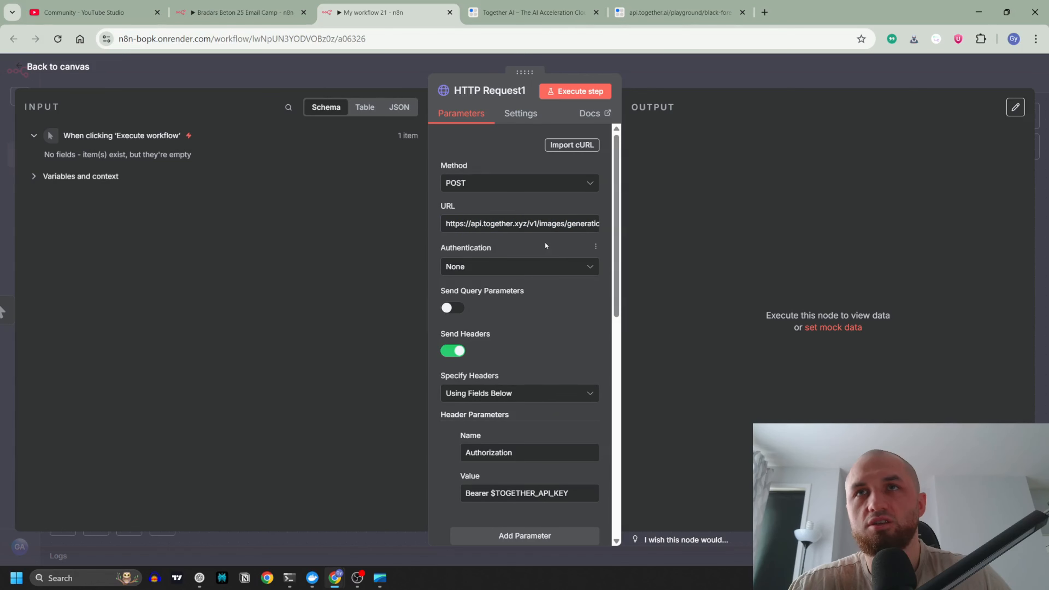
scroll(545, 242, down, 3)
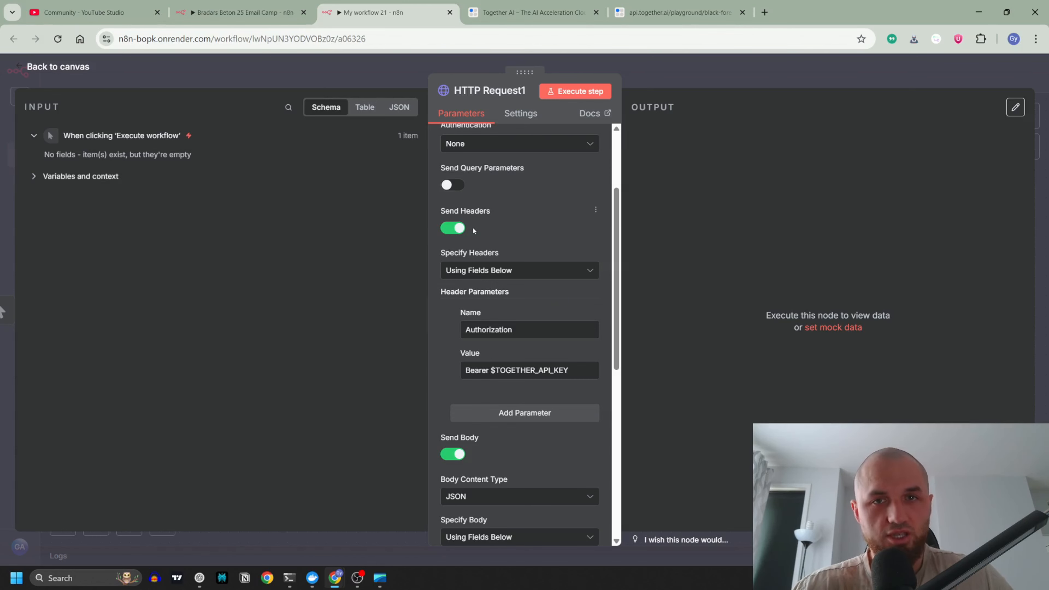
scroll(520, 284, down, 1)
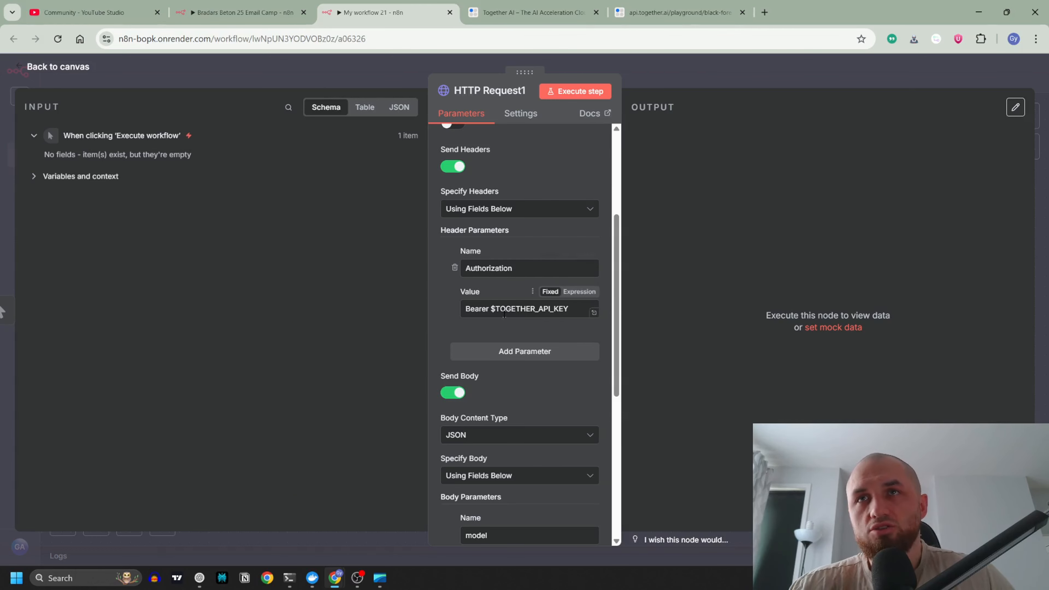
- Open the Together AI dashboard in a new tab, locate the user API key and identify its placeholder in the n8n Authorization header
click(533, 13)
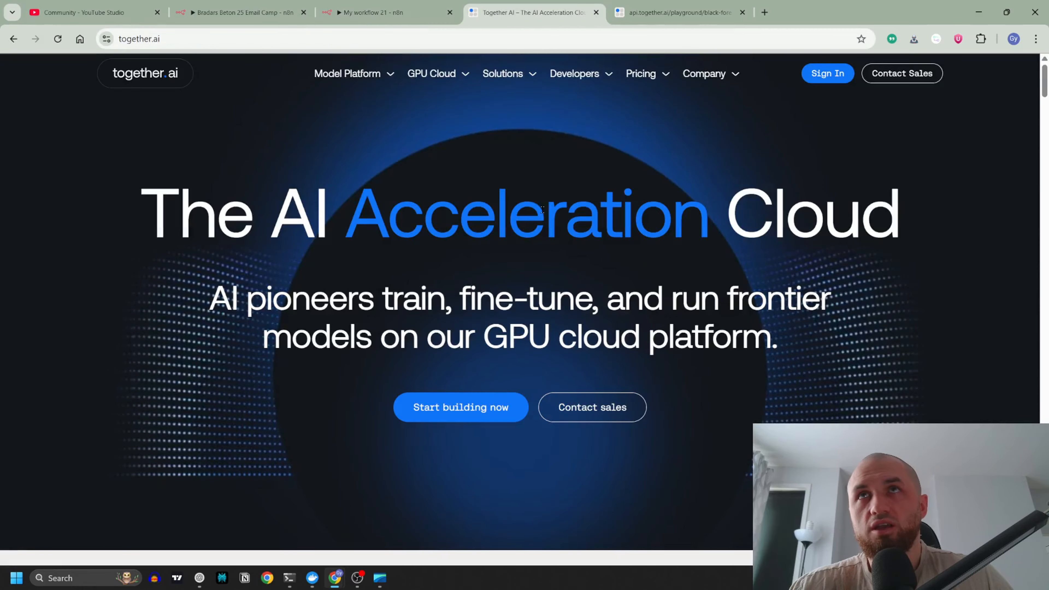
click(646, 12)
click(398, 80)
right_click(398, 80)
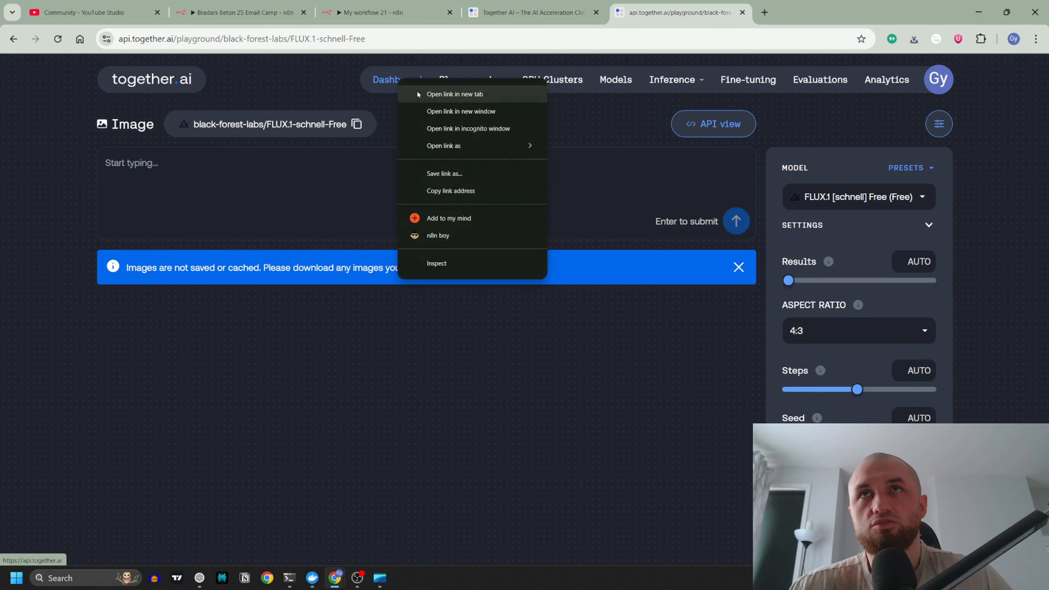
click(418, 96)
click(785, 13)
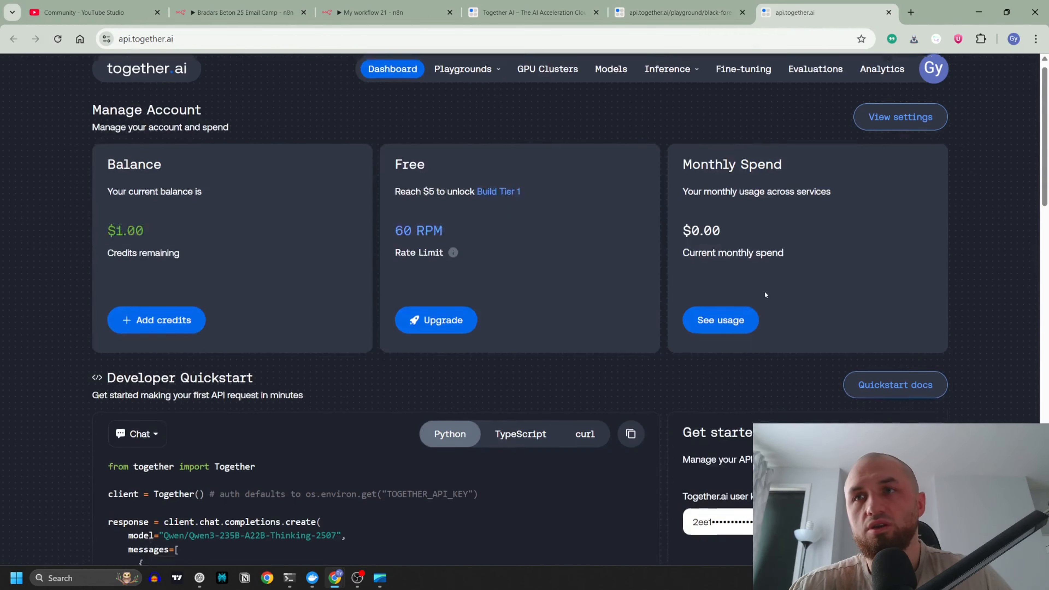
scroll(764, 290, down, 3)
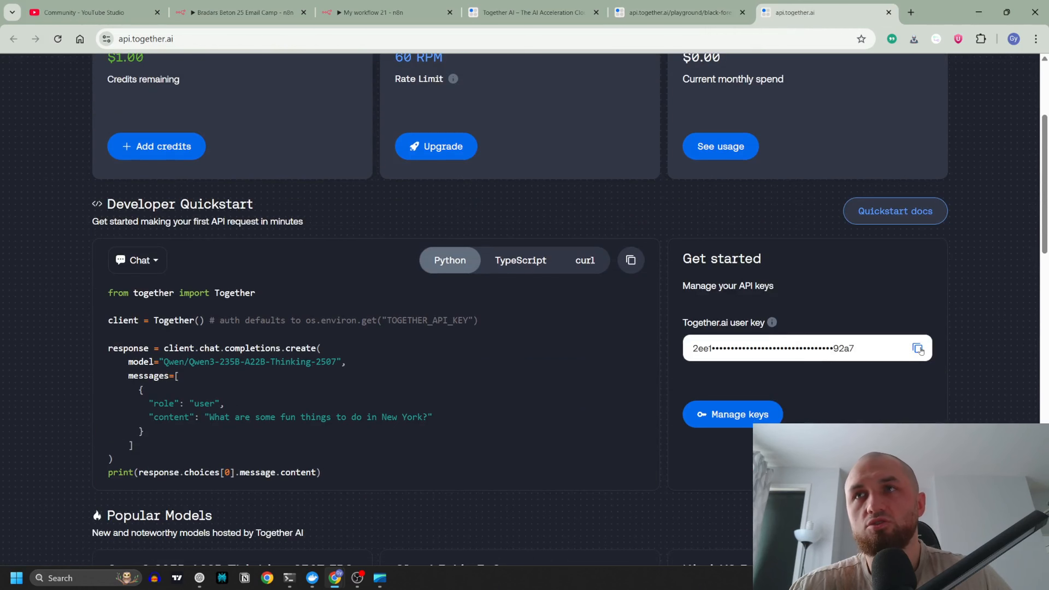
click(373, 12)
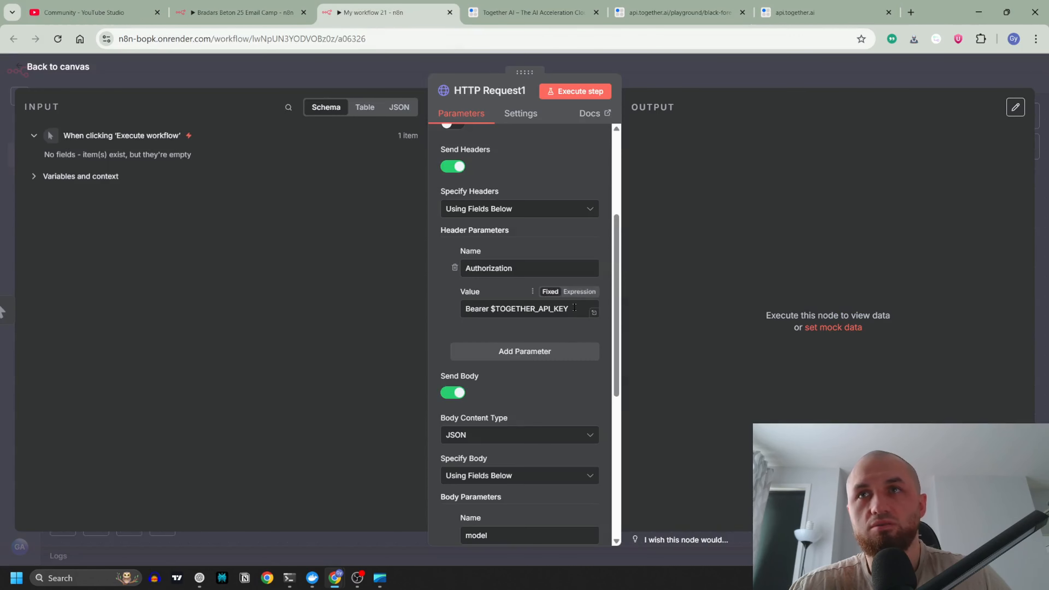
drag(568, 309, 494, 309)
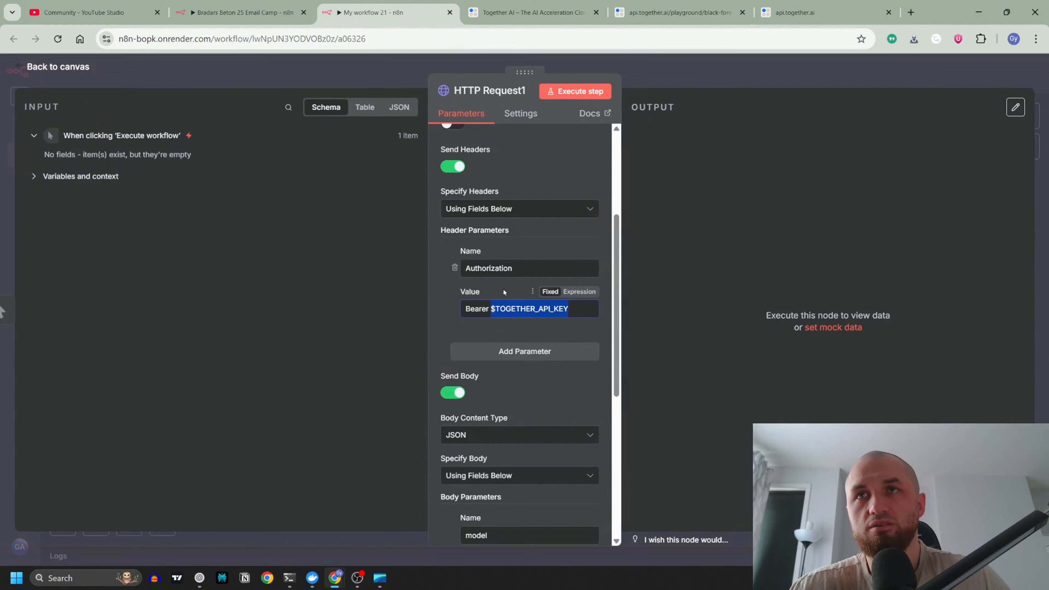
- Examine the request's JSON body parameters and compare the model value with the one in the Together AI dashboard's curl example
scroll(517, 327, down, 5)
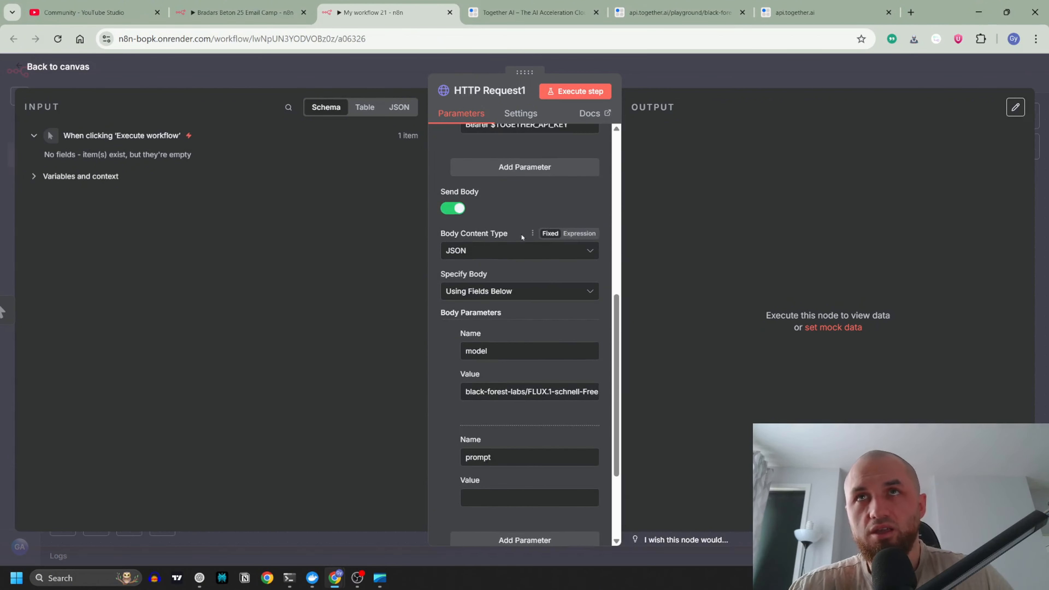
scroll(483, 210, down, 2)
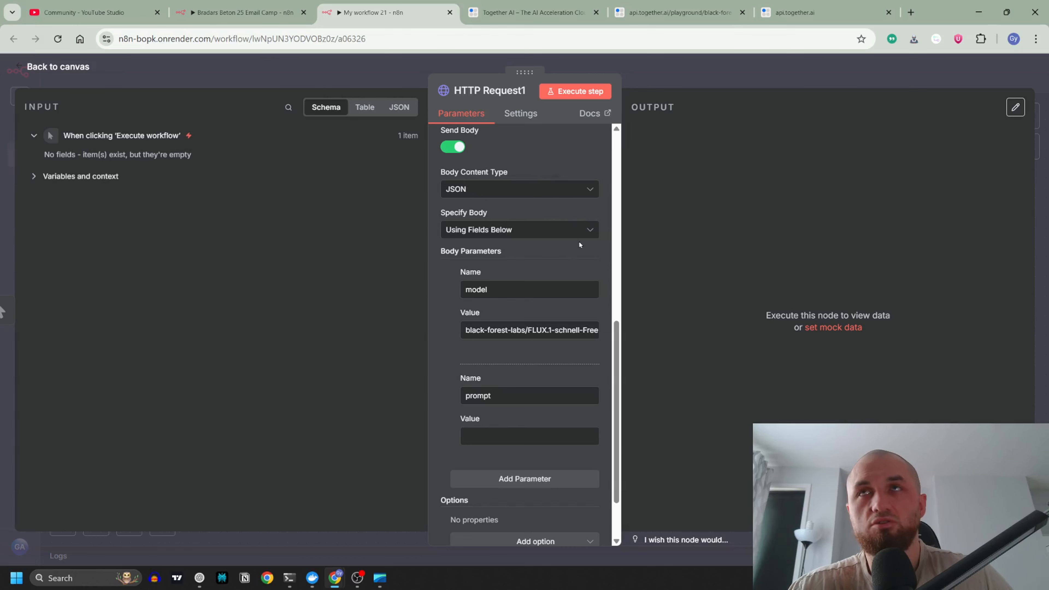
scroll(559, 277, down, 2)
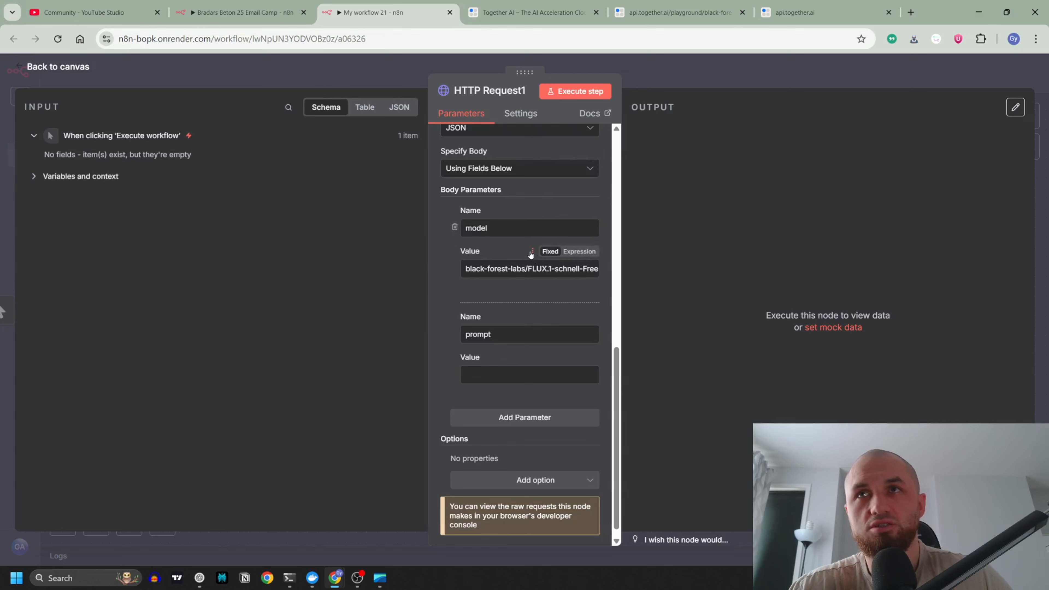
click(489, 268)
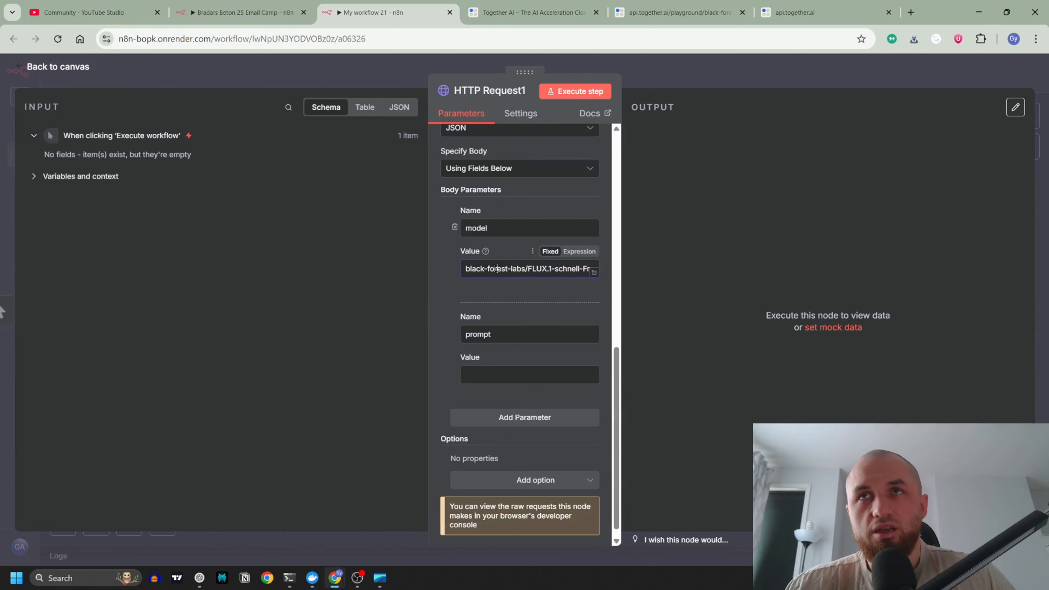
double_click(477, 227)
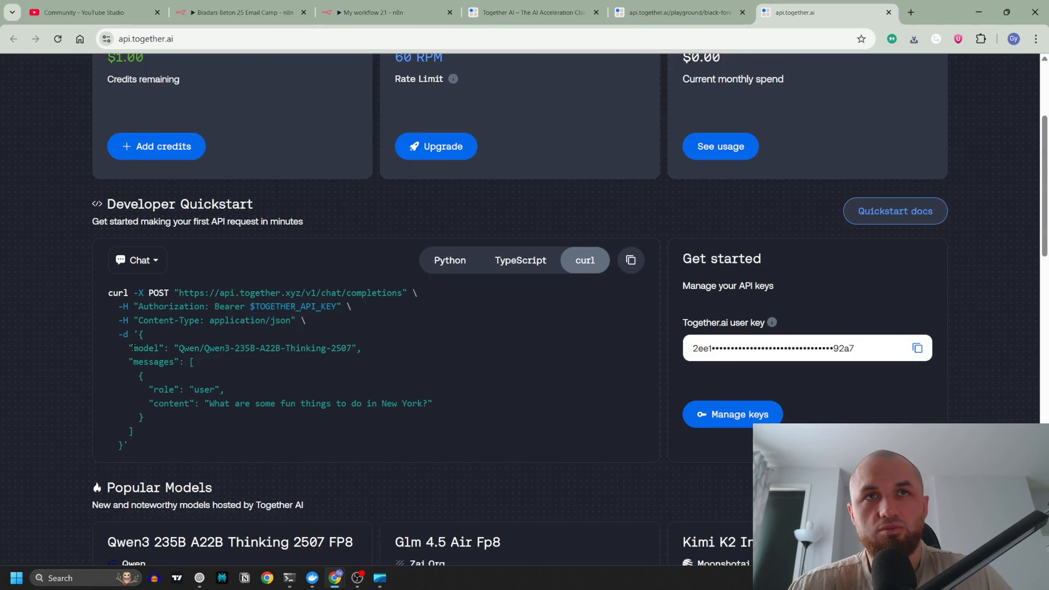
drag(133, 347, 352, 348)
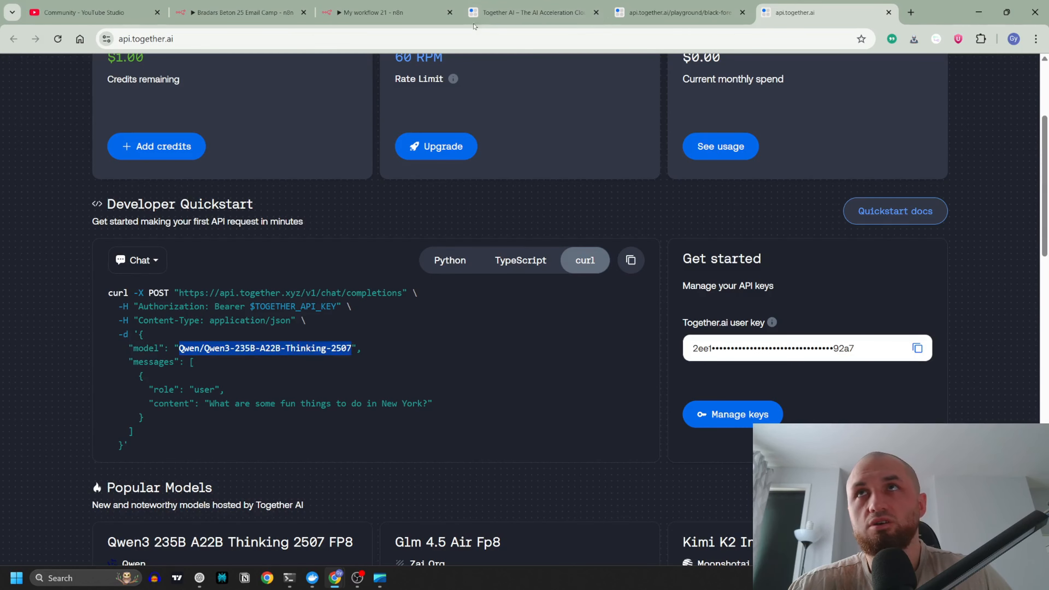
click(429, 12)
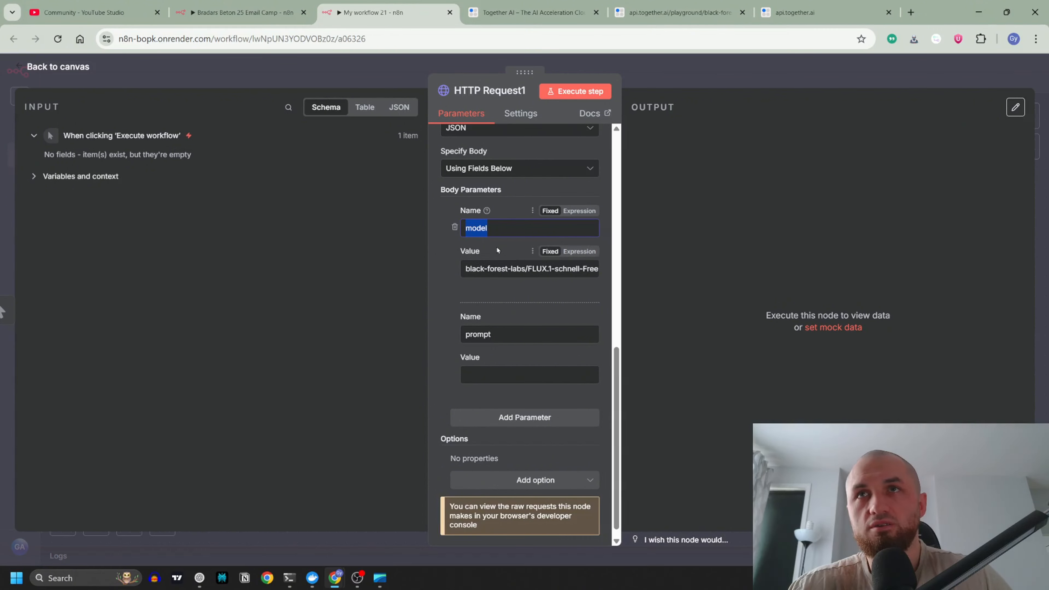
drag(466, 266, 630, 271)
click(509, 301)
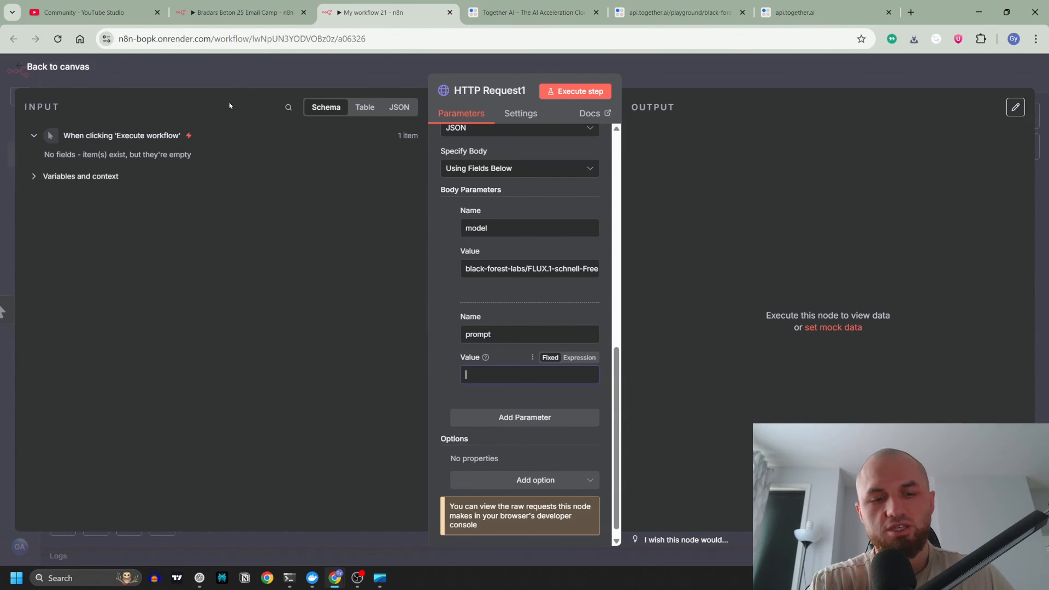
- Set the value of the prompt body parameter to "a cat coding ai automations"
key(BackSpace)
key(BackSpace)
text(a cat coding ai automations)
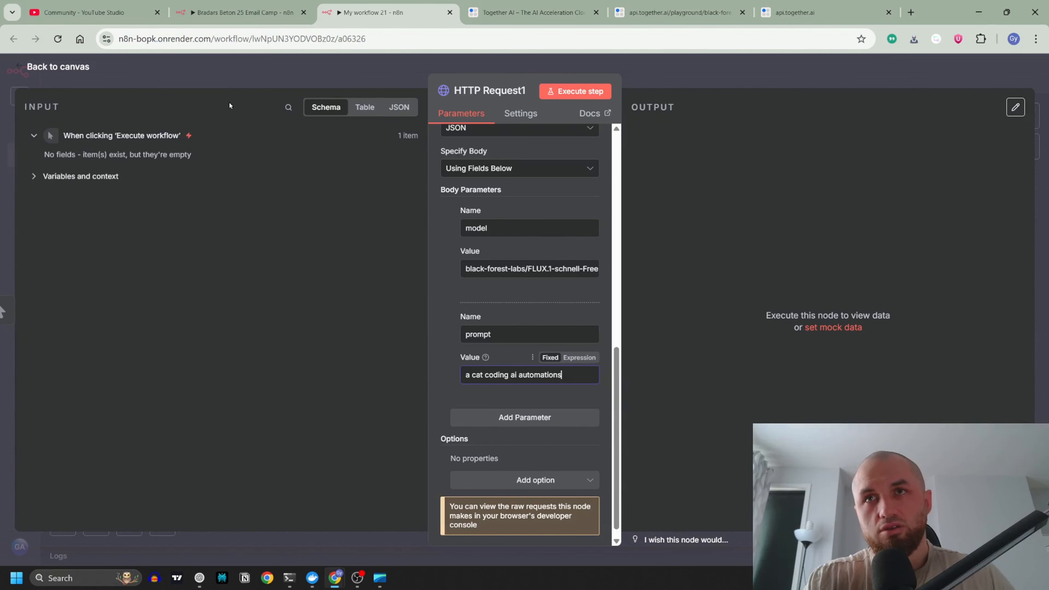
scroll(520, 276, up, 10)
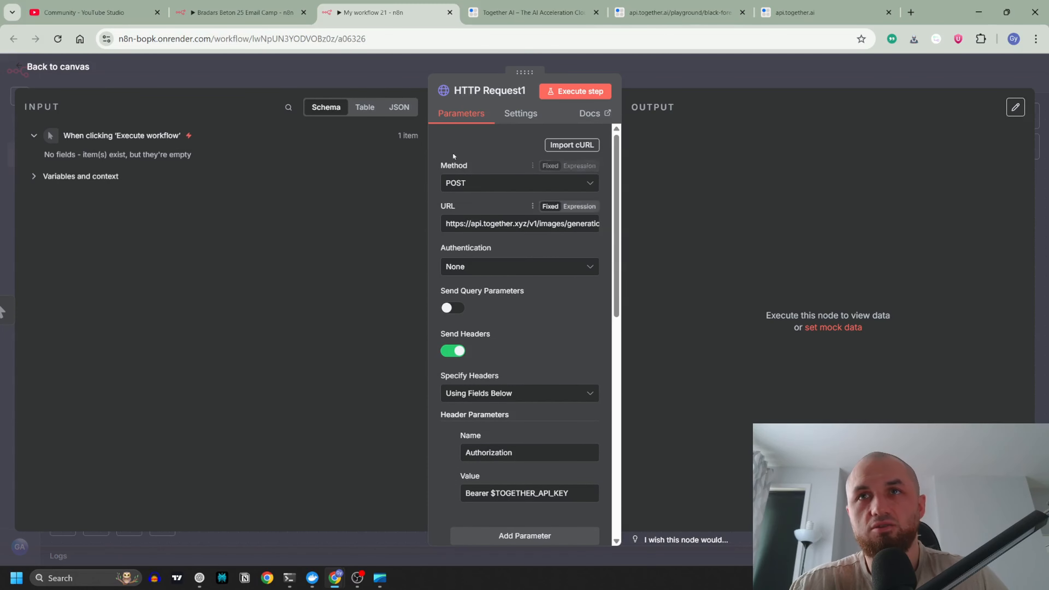
- Review the HTTP Request1 node's header and body parameters, including the API key placeholder in the Authorization value
scroll(533, 372, down, 3)
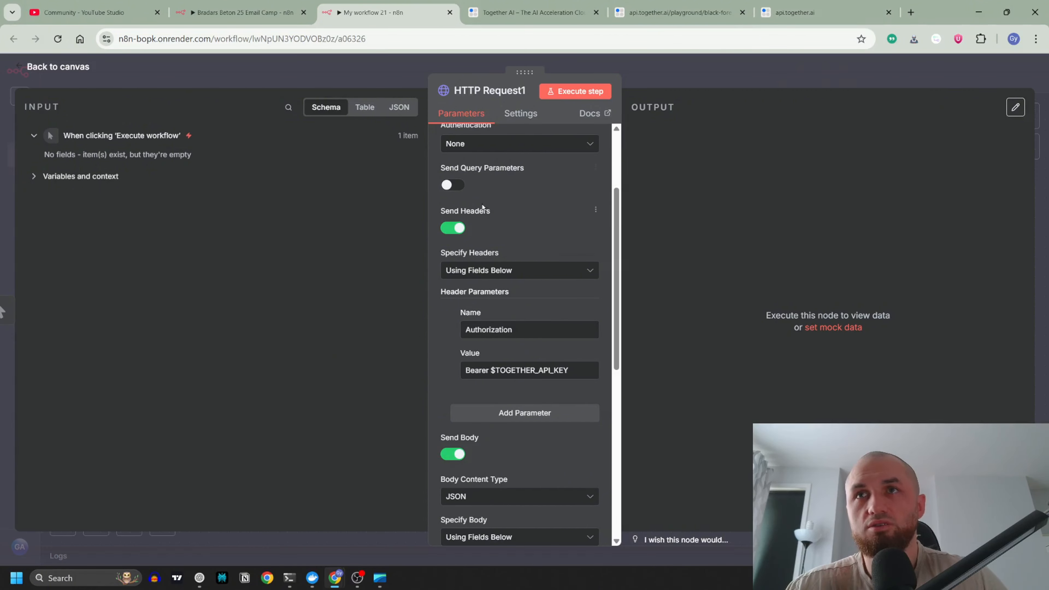
scroll(527, 237, down, 8)
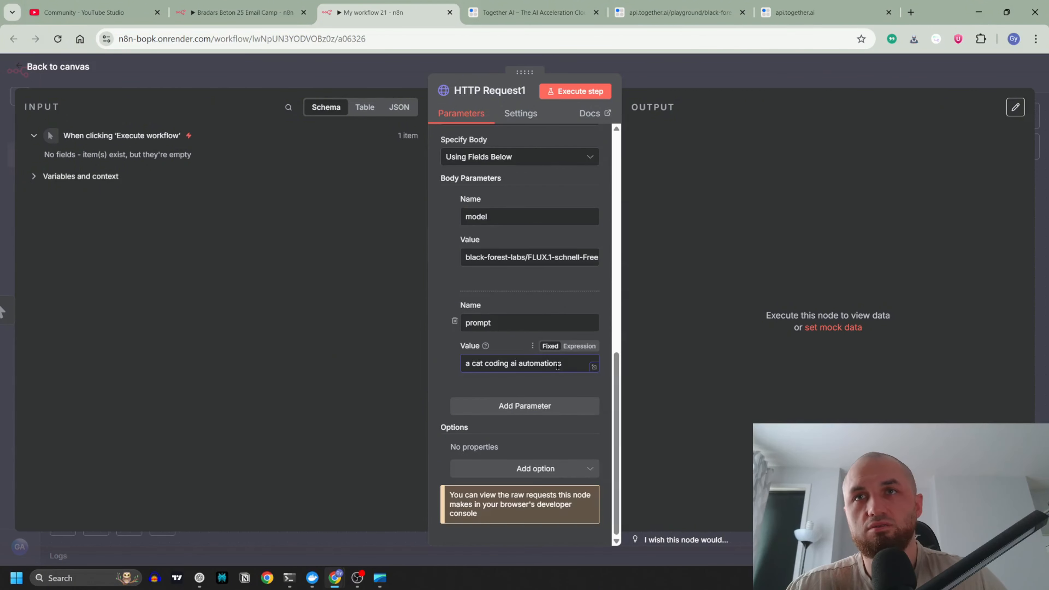
scroll(551, 285, up, 7)
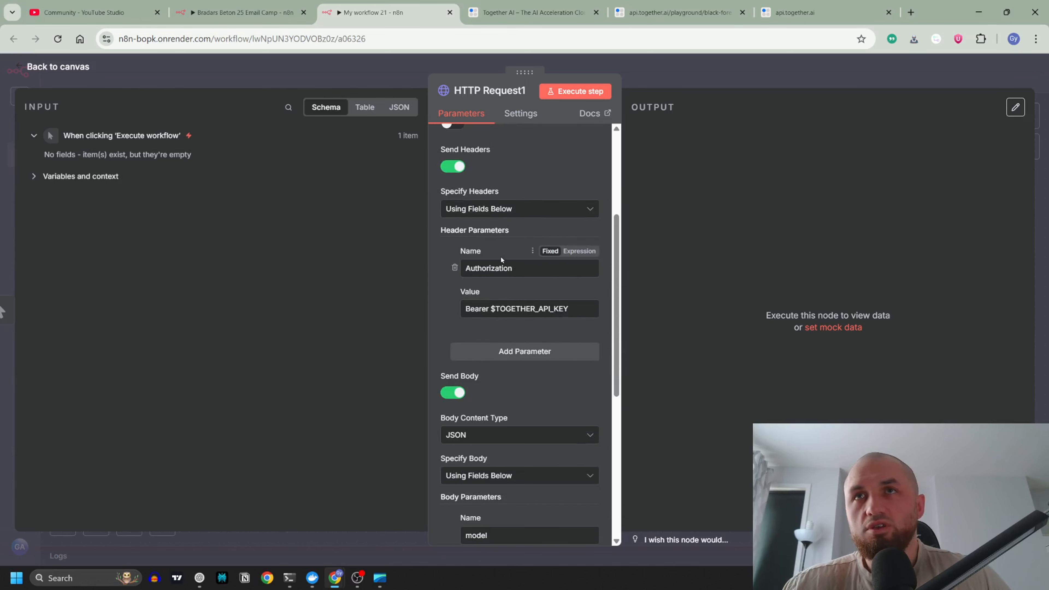
drag(571, 309, 500, 309)
scroll(500, 315, down, 2)
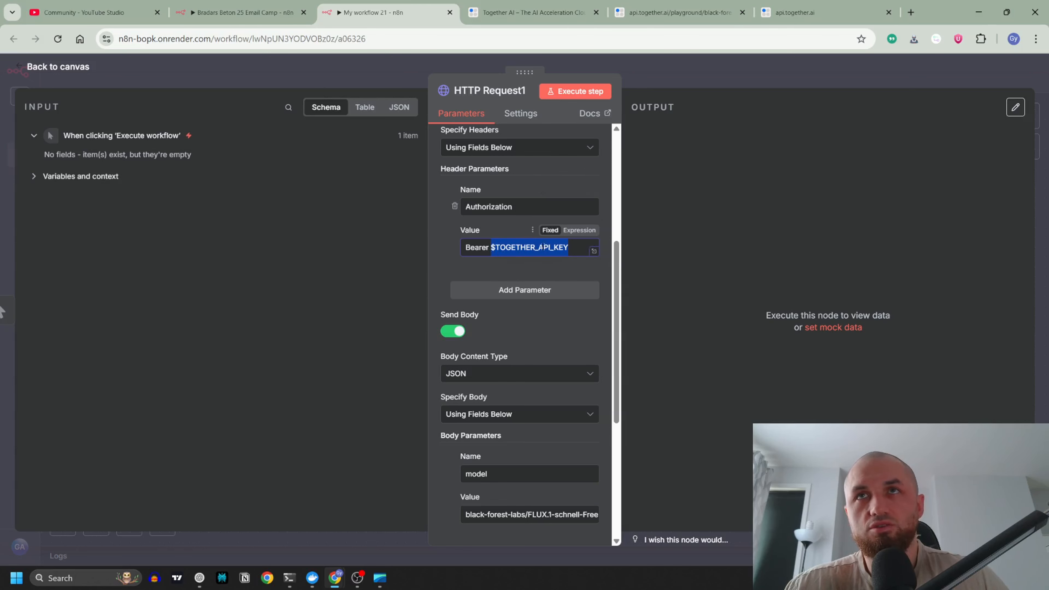
scroll(545, 361, up, 4)
scroll(545, 360, up, 2)
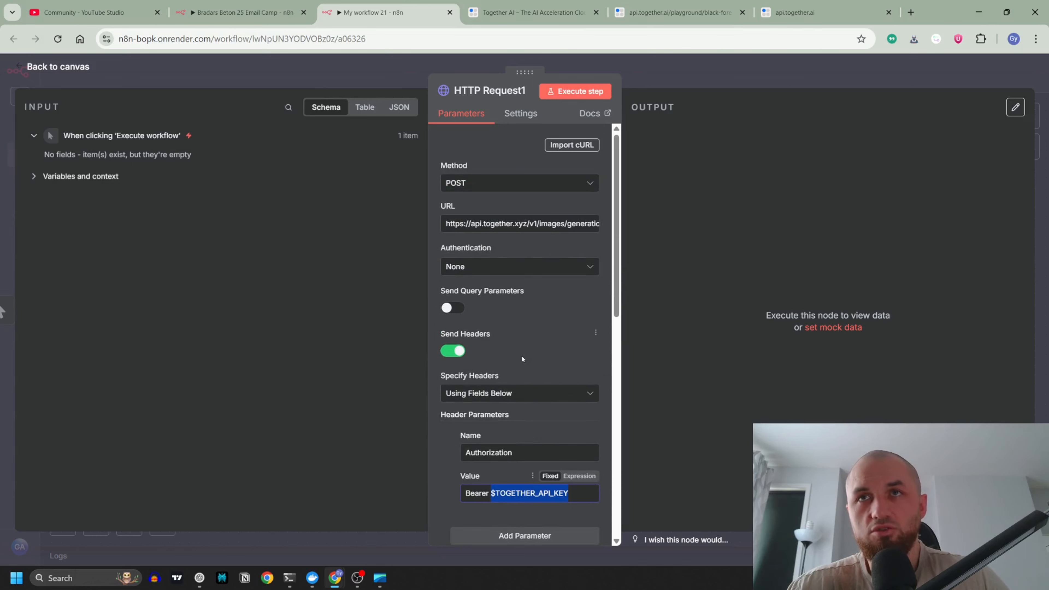
- Disable Send Headers in HTTP Request1 and set authentication to Generic Credential Type with Header Auth
click(455, 351)
click(491, 264)
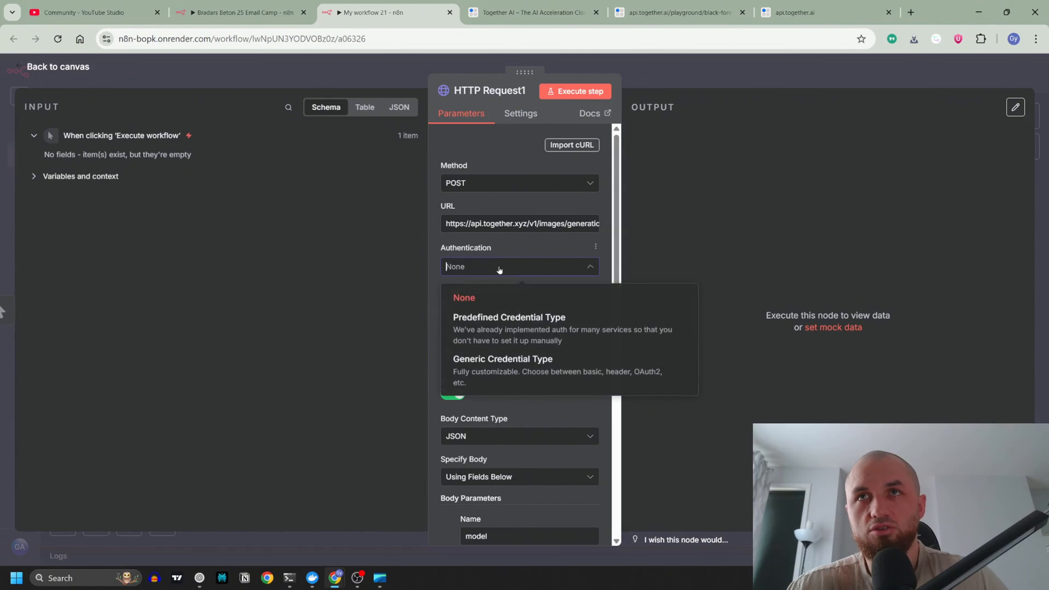
click(501, 367)
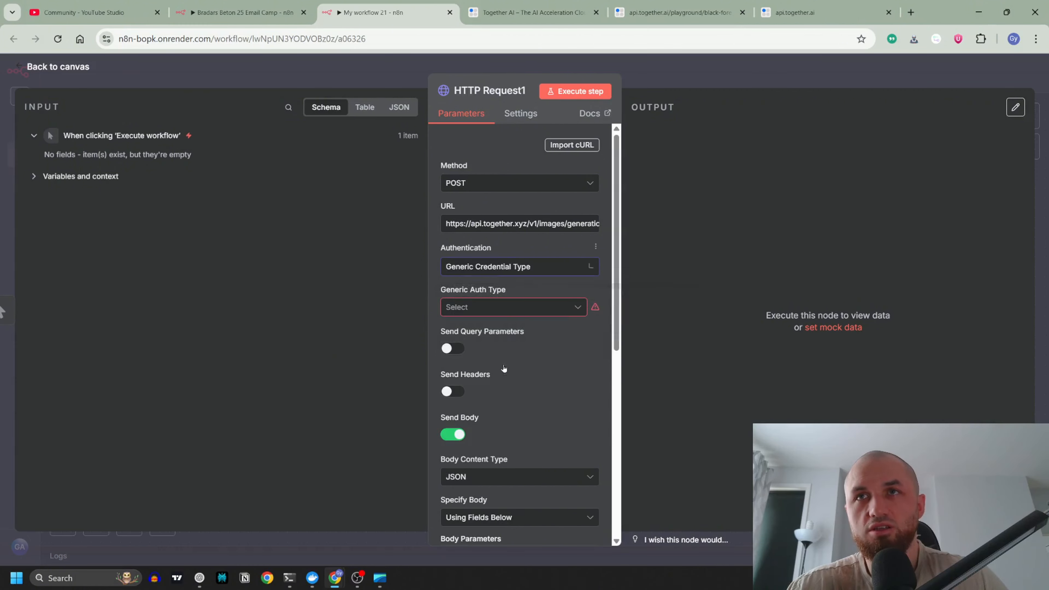
click(508, 307)
click(482, 423)
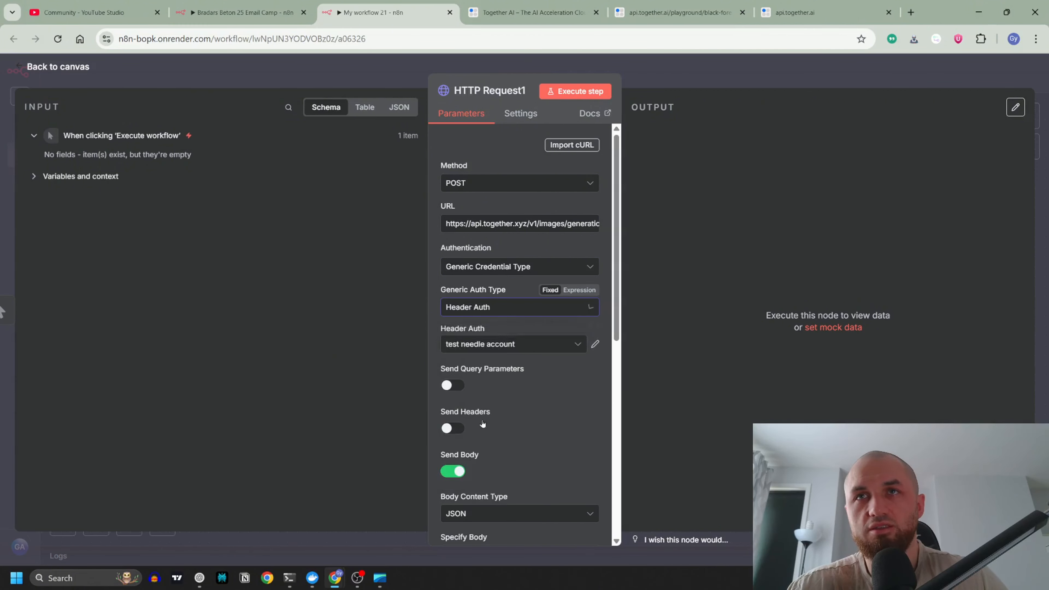
- Create a new Header Auth credential and fill its Name field with "Authorization" copied from Together AI's curl example
click(498, 349)
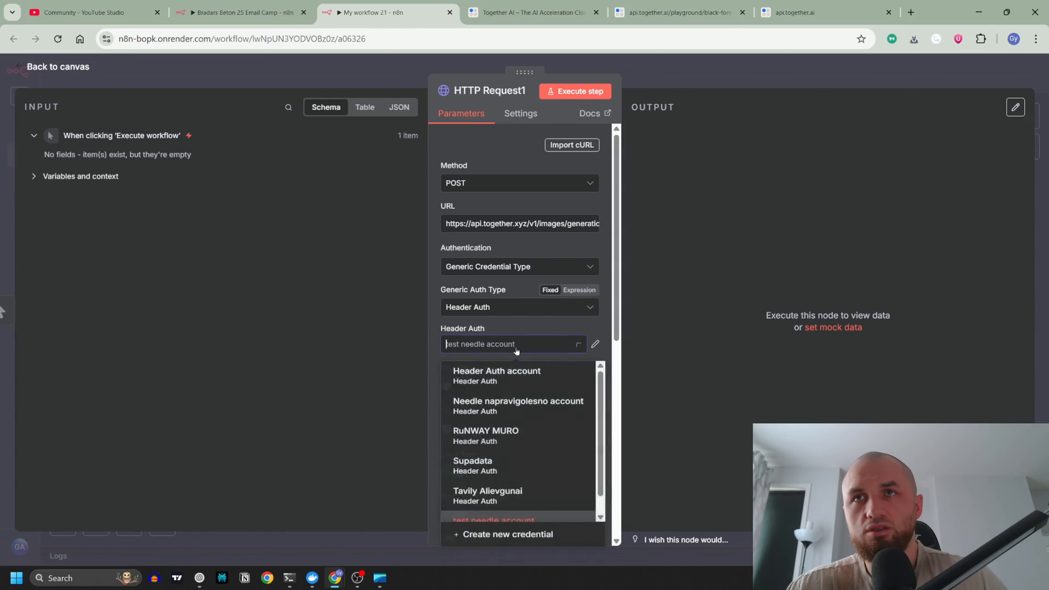
click(507, 543)
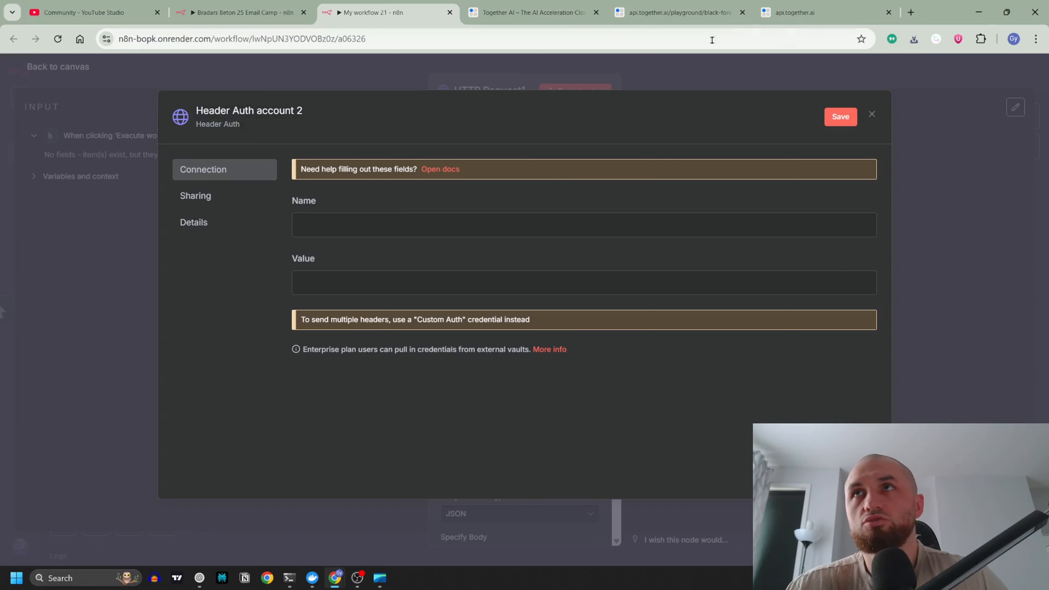
click(795, 13)
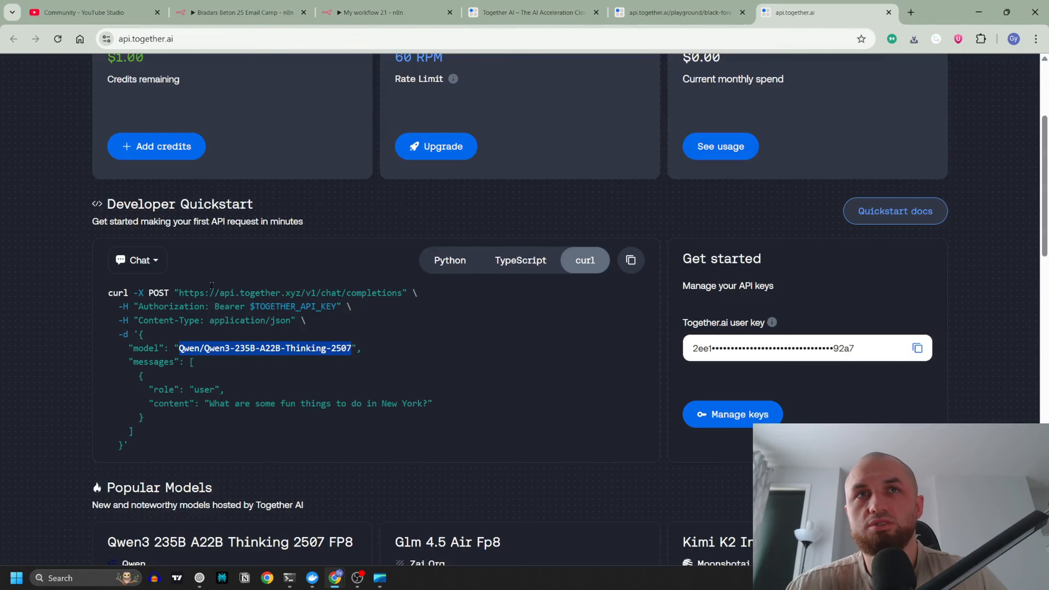
drag(139, 306, 207, 306)
key(ctrl+c)
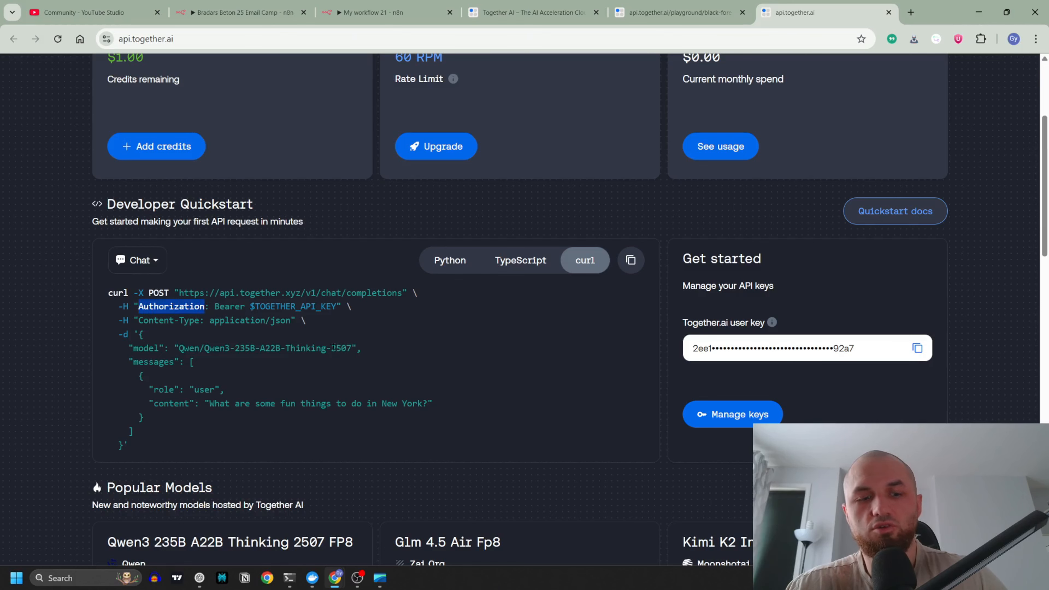
click(372, 12)
key(ctrl+v)
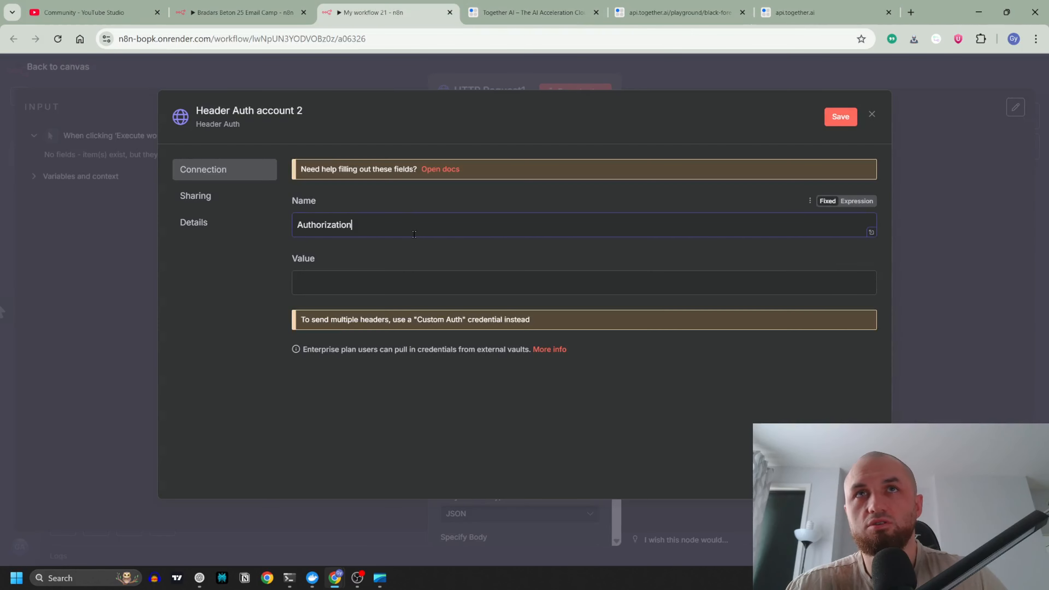
- Fill the credential's Value field with "Bearer " followed by the user API key copied from the Together AI dashboard
click(795, 12)
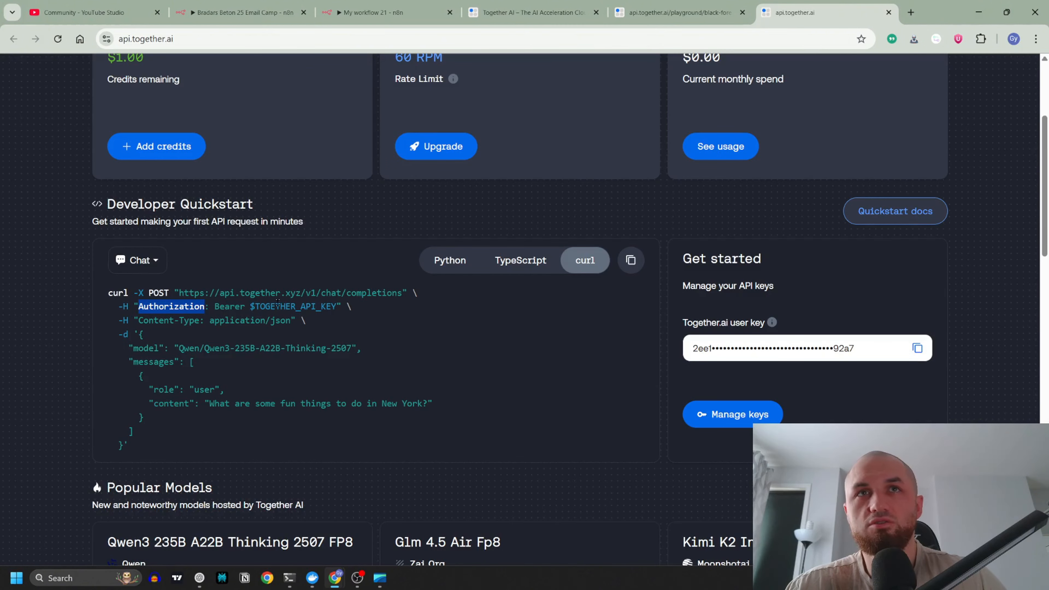
drag(214, 306, 246, 306)
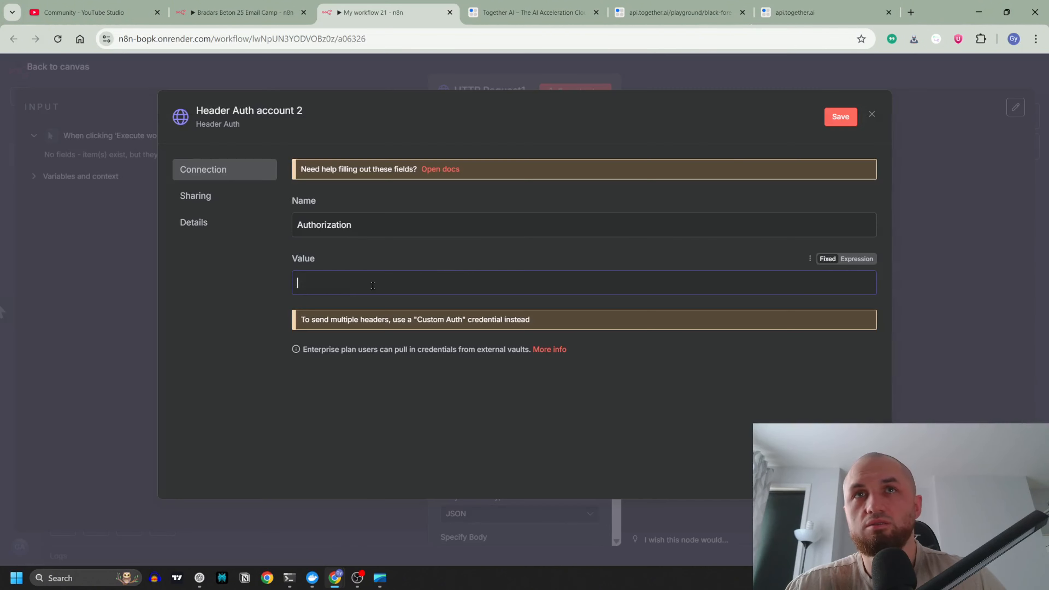
key(ctrl+v)
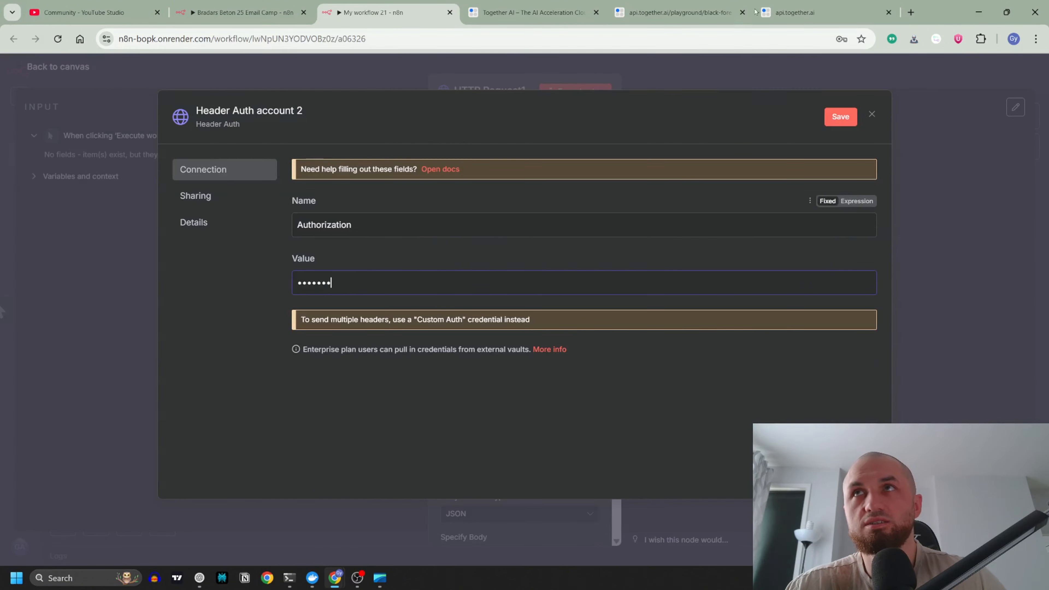
click(765, 12)
click(919, 349)
click(385, 12)
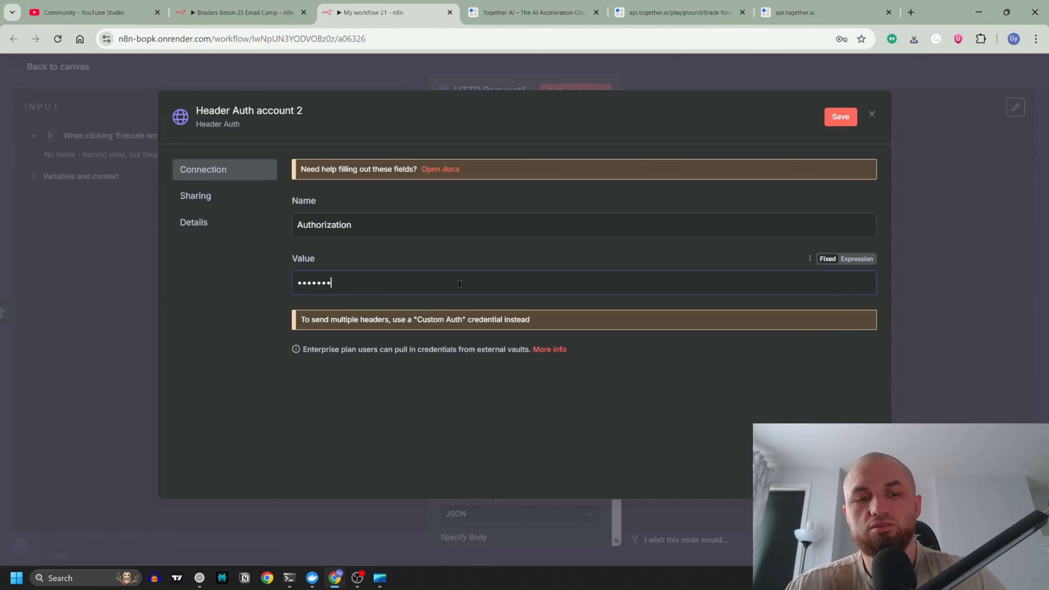
key(ctrl+v)
- Rename the Header Auth credential to "Together.ai" and save it
click(250, 110)
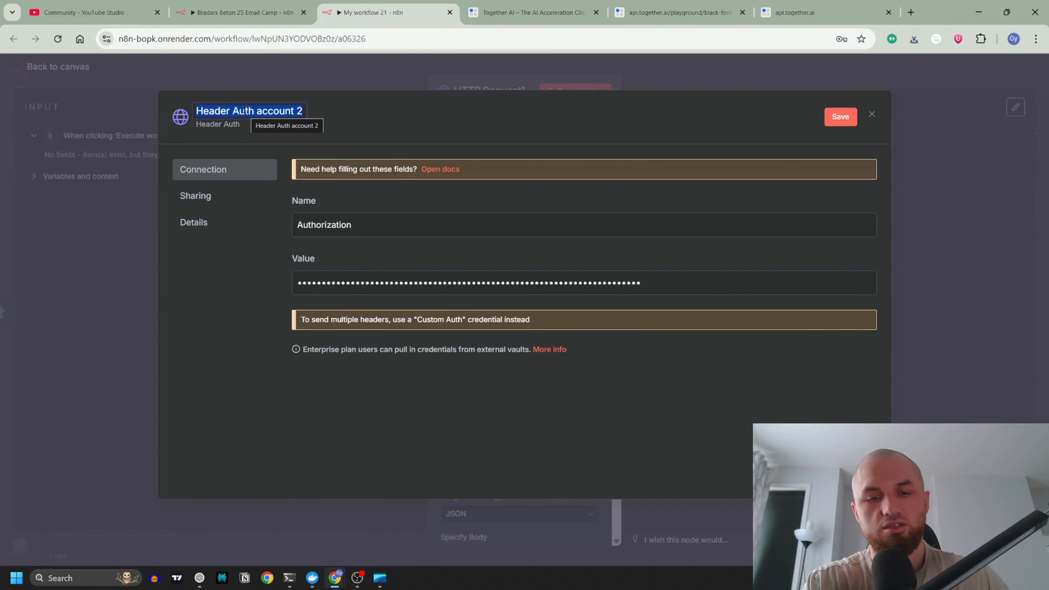
text(Together.ai)
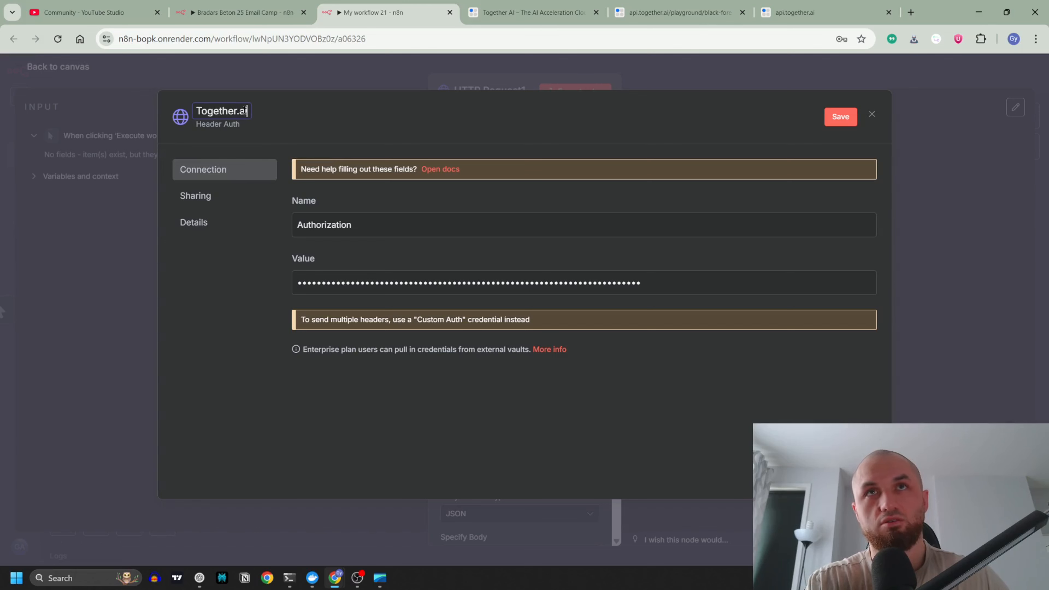
key(Return)
click(841, 117)
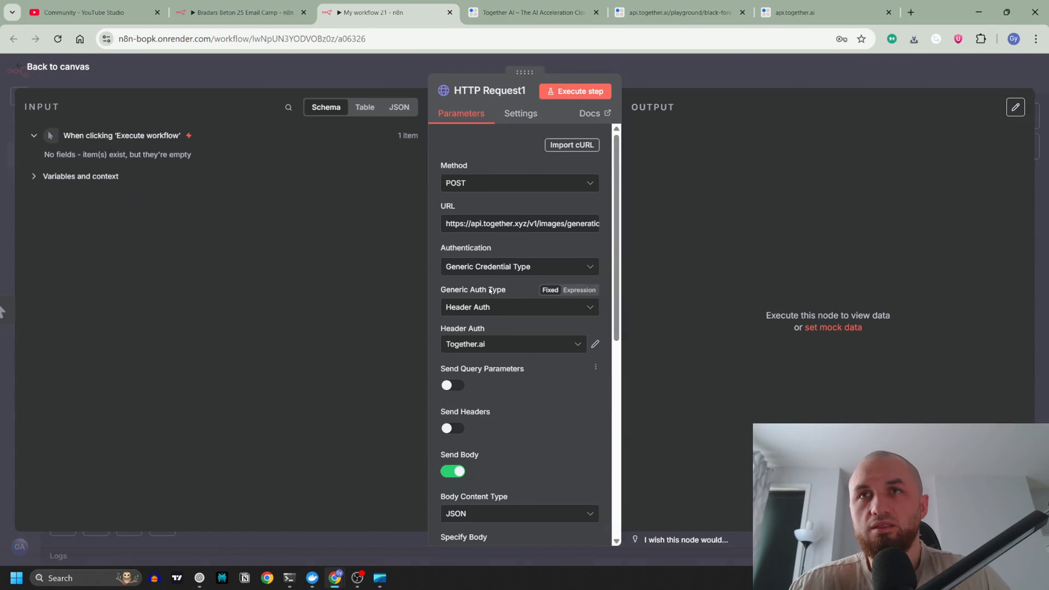
- Review the HTTP Request1 node's authentication settings and its model and prompt body parameters
scroll(485, 223, down, 3)
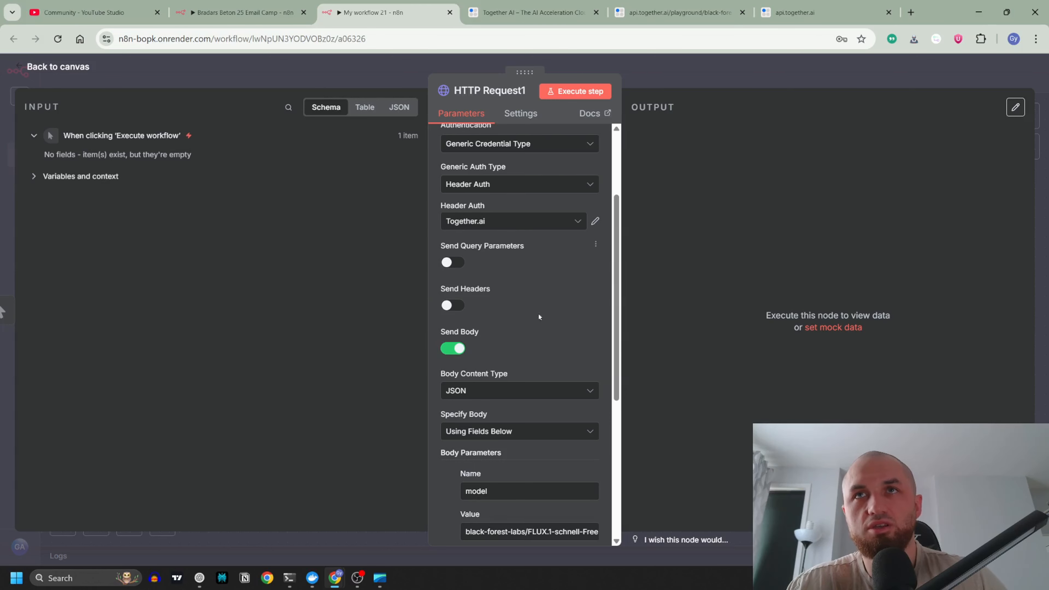
scroll(535, 326, down, 3)
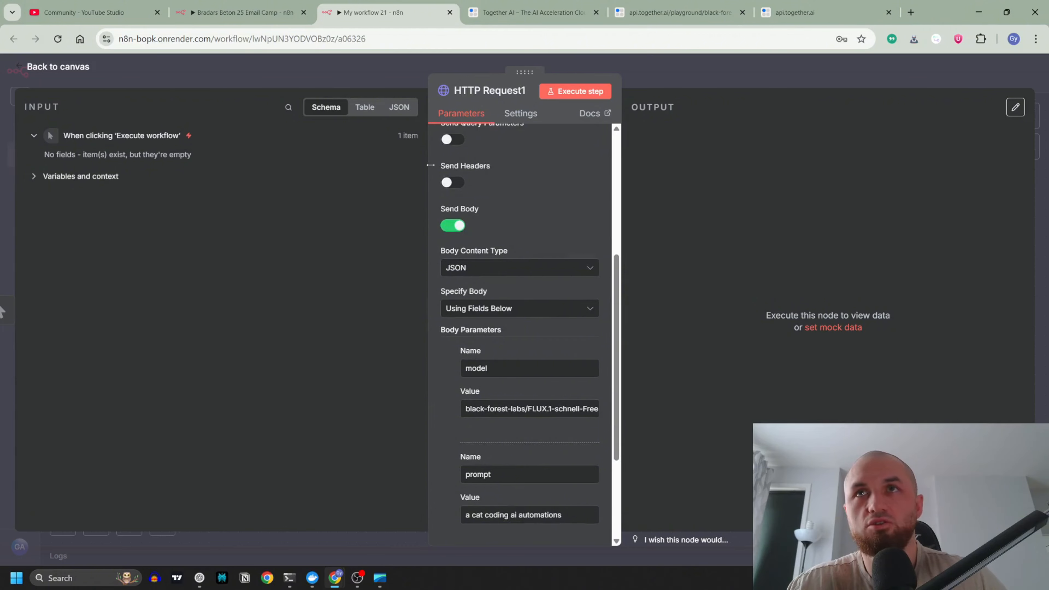
click(368, 62)
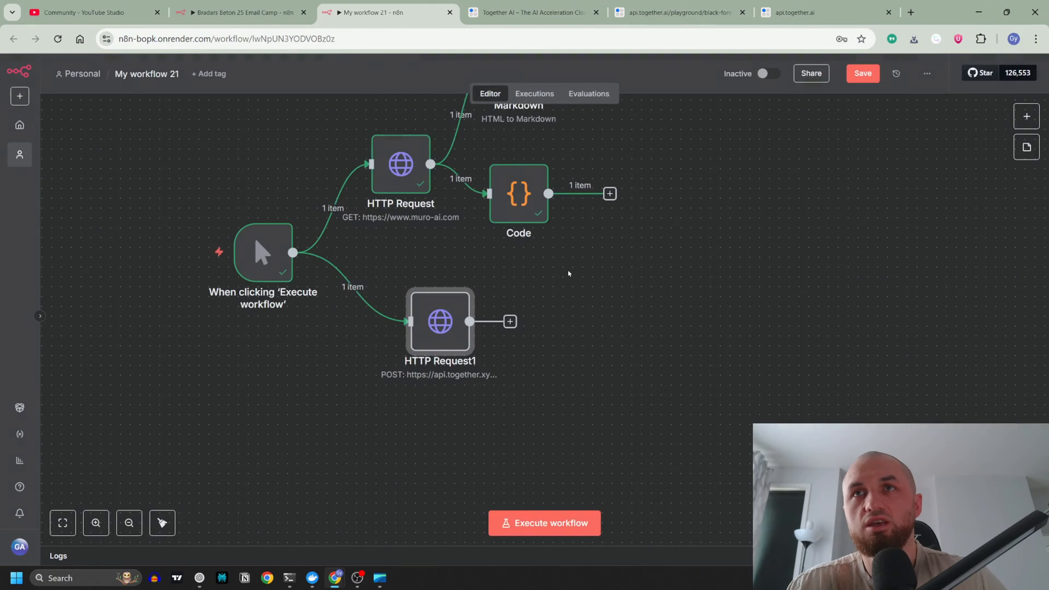
double_click(428, 333)
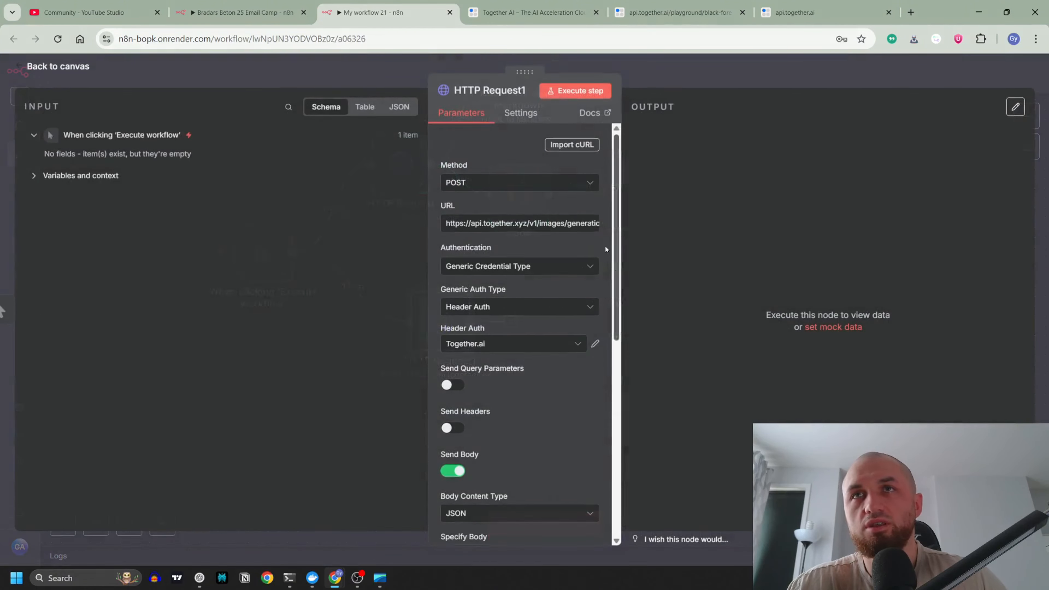
scroll(519, 236, down, 5)
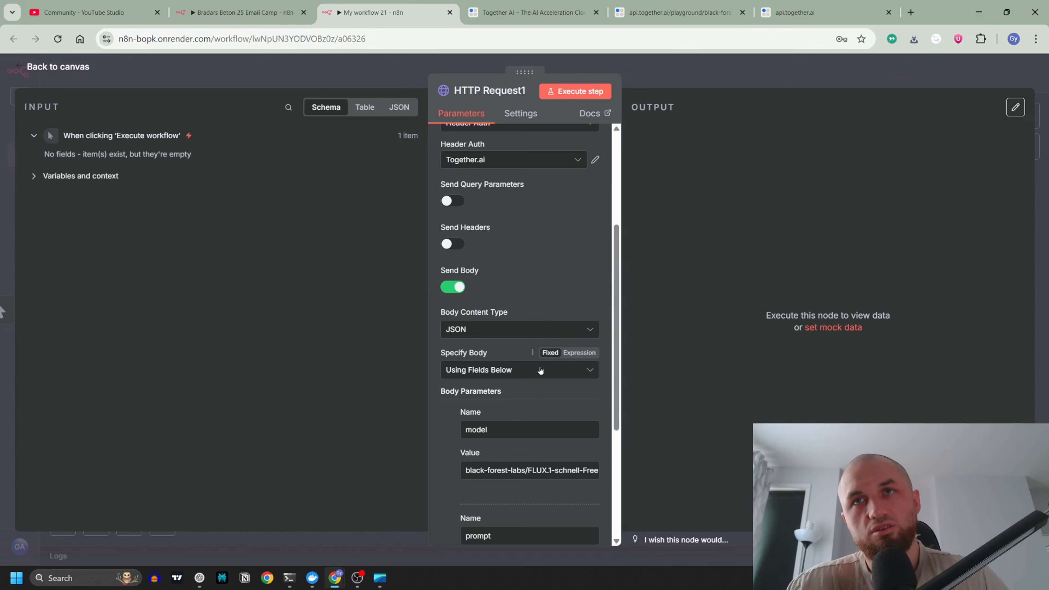
scroll(537, 269, down, 5)
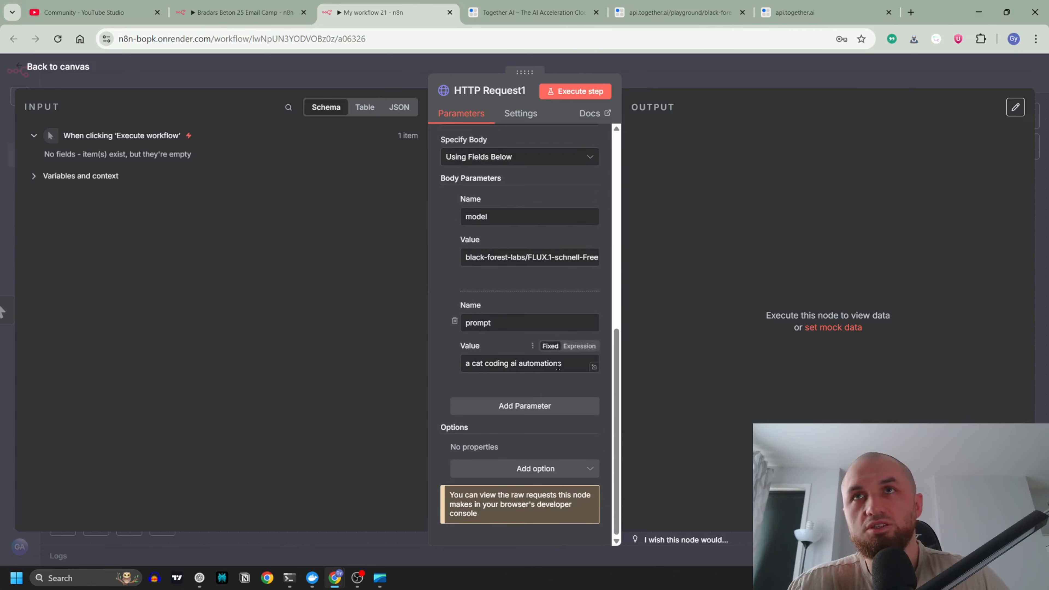
scroll(522, 257, up, 3)
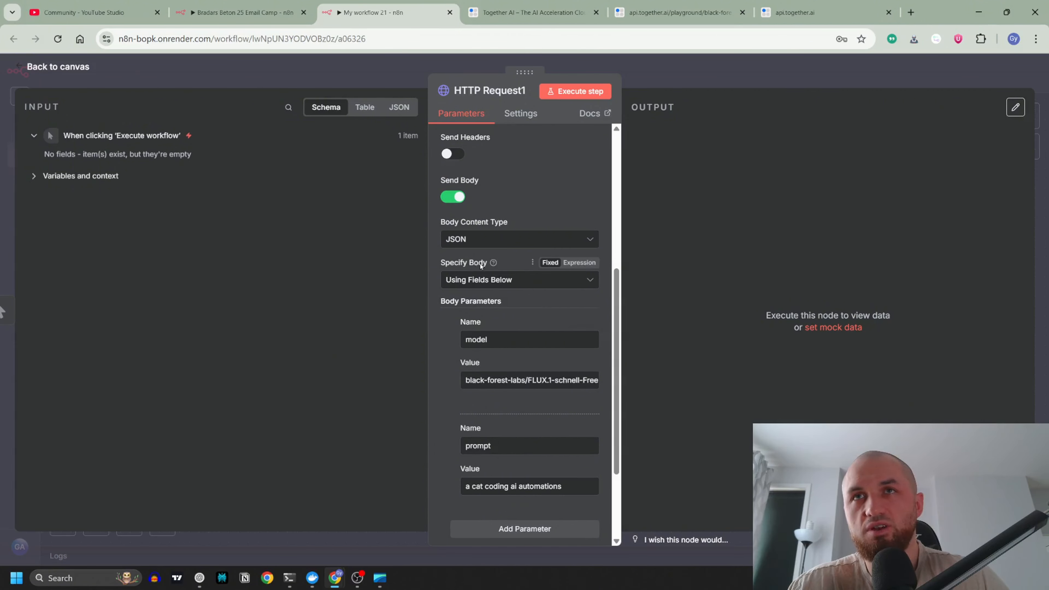
- Compare the JSON body in Together AI's curl example with the node's Specify Body options, keeping Using Fields Below
click(807, 19)
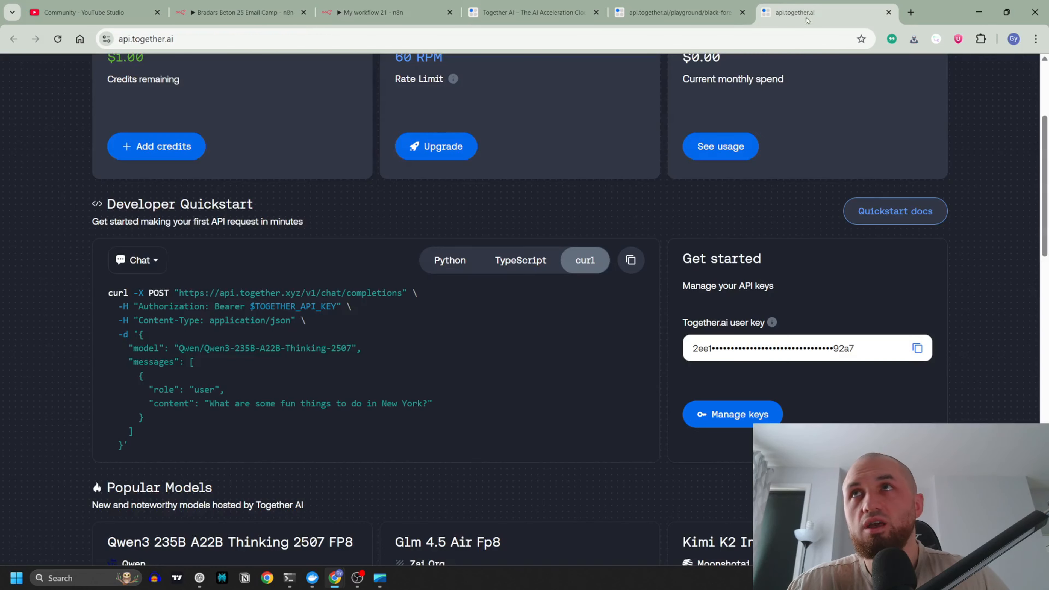
drag(132, 328, 160, 413)
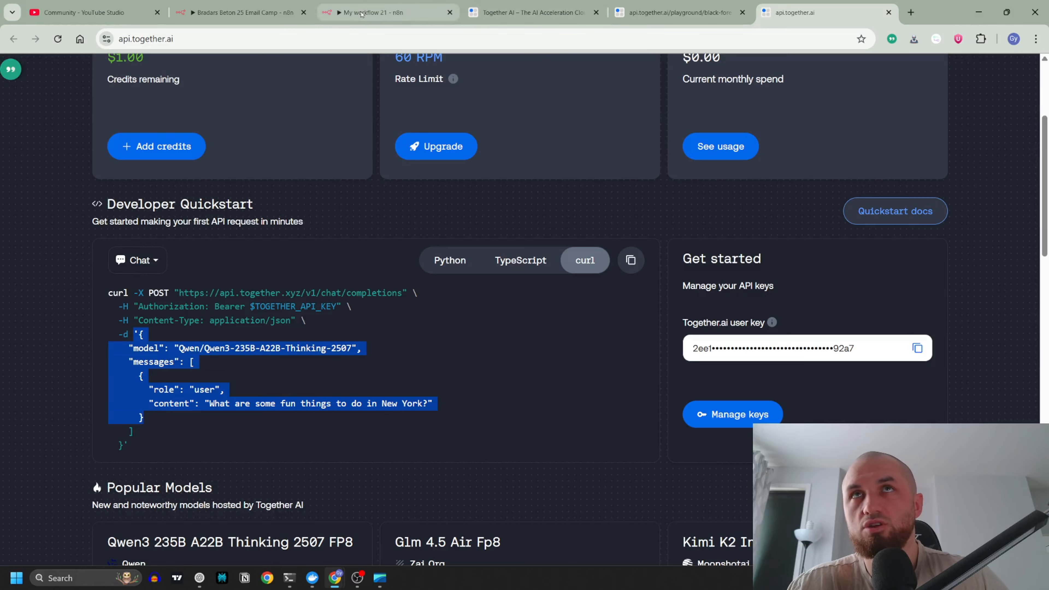
click(373, 12)
click(492, 280)
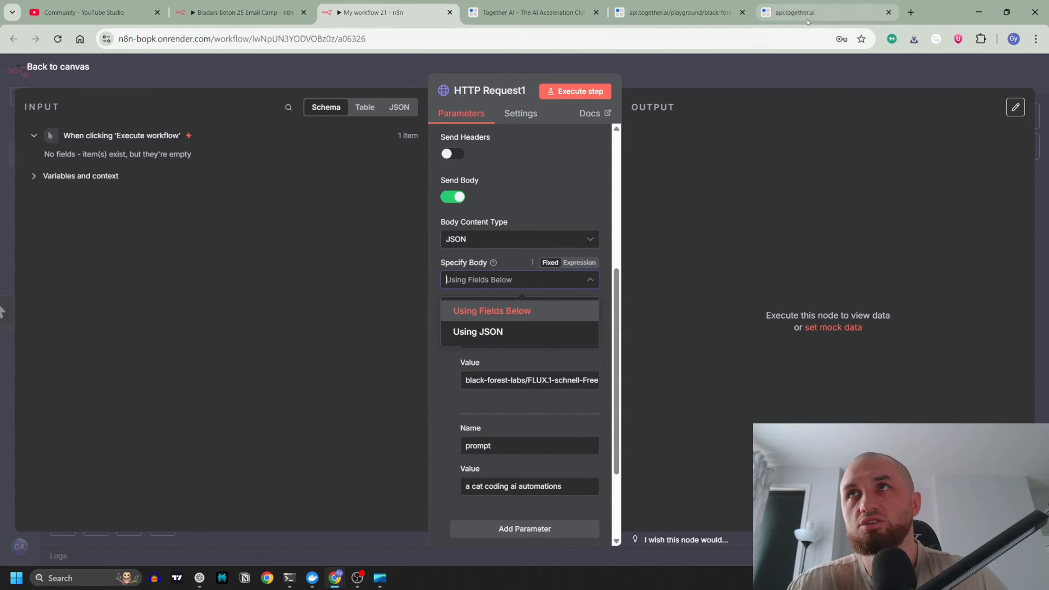
click(795, 12)
click(382, 17)
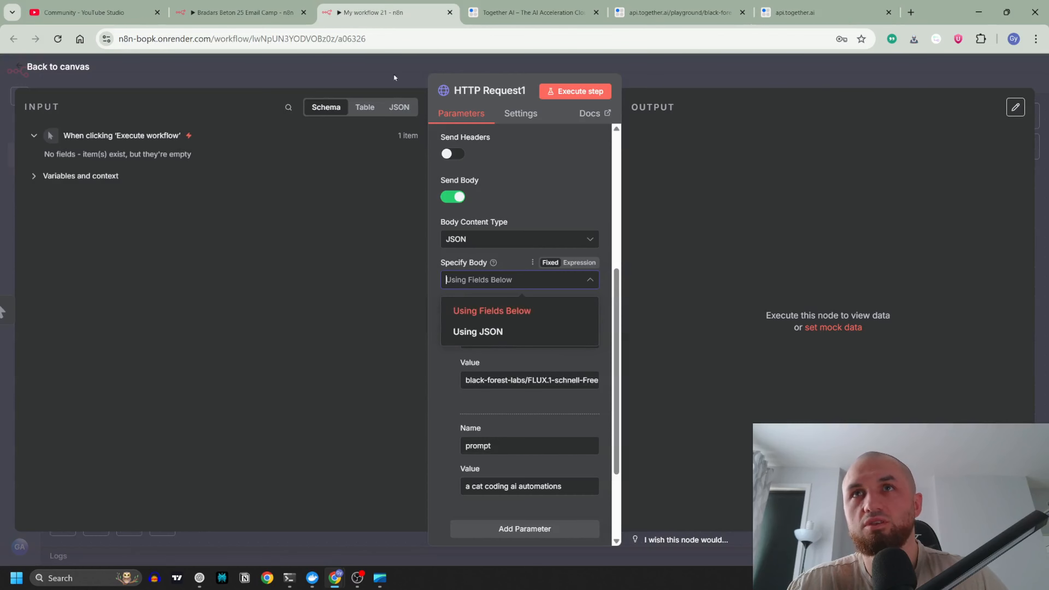
click(517, 308)
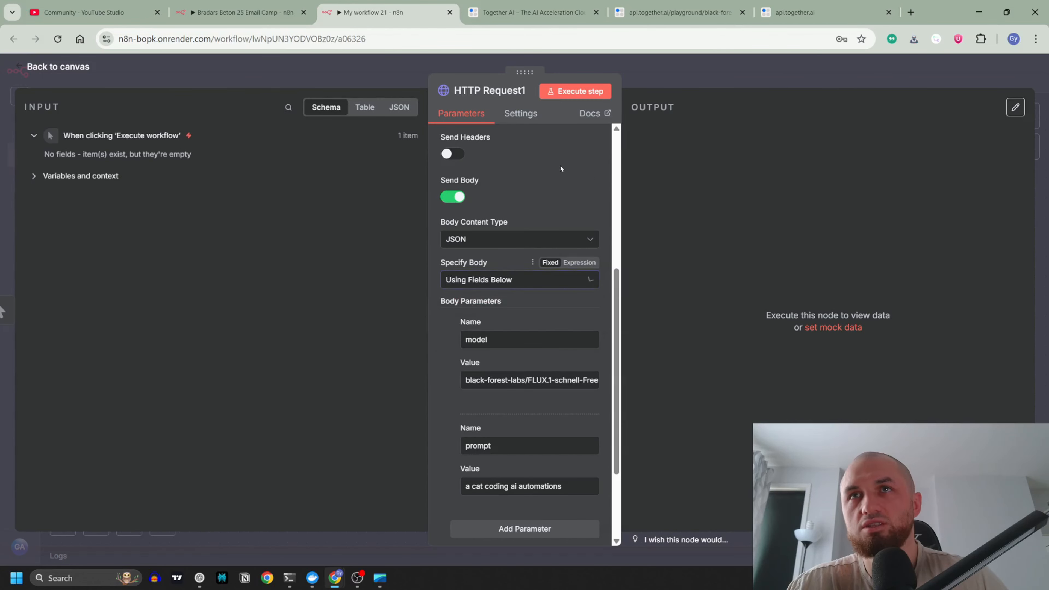
- Execute the HTTP Request1 node and open the image URL from its output in a new tab
click(565, 92)
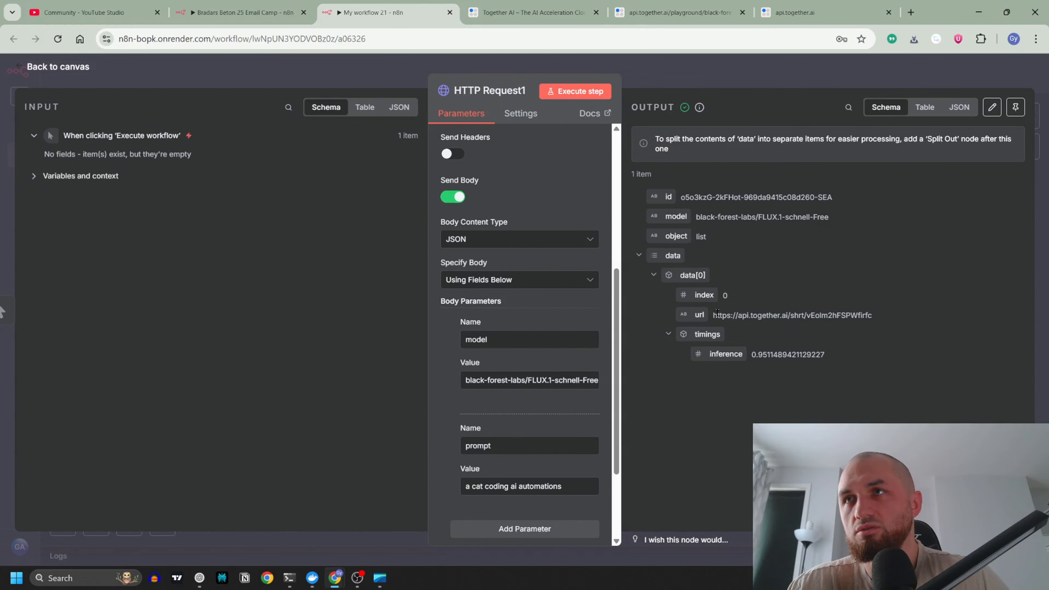
drag(872, 315, 713, 316)
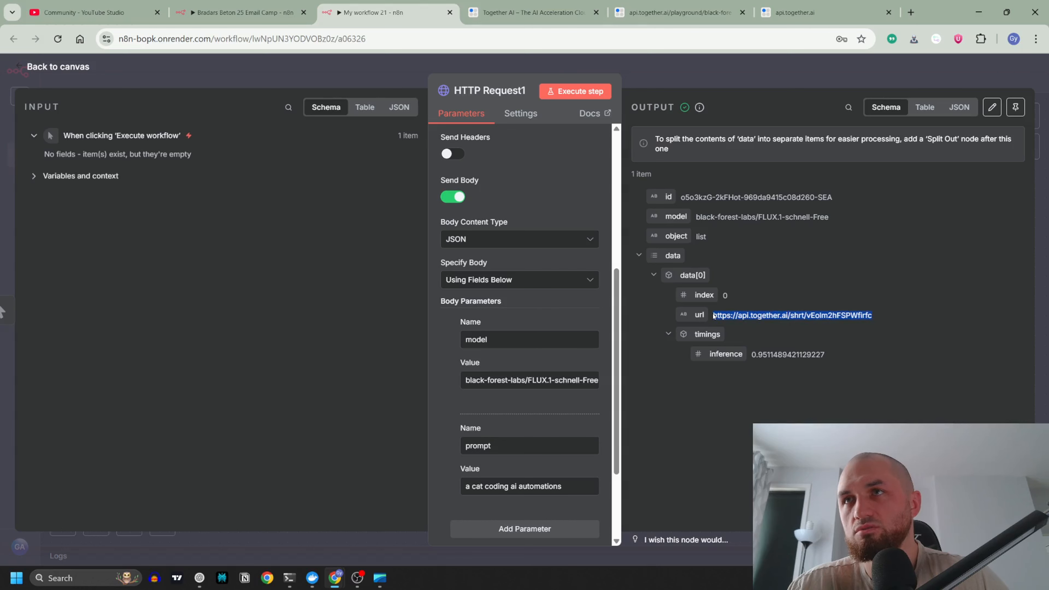
right_click(763, 316)
click(822, 365)
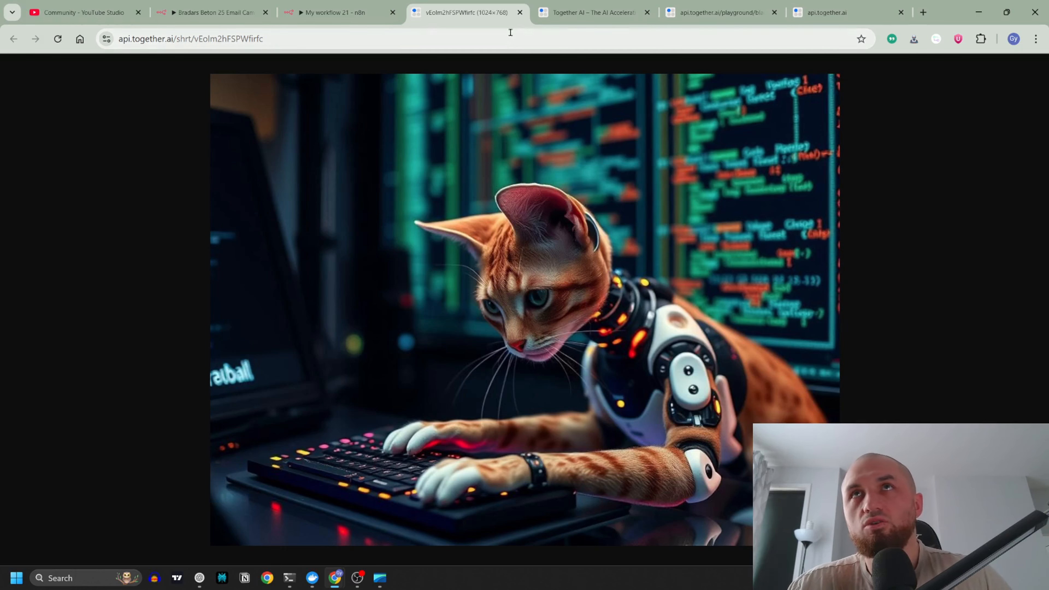
- Close the generated image's tab and add an HTTP Request node after HTTP Request1 in the workflow
click(520, 14)
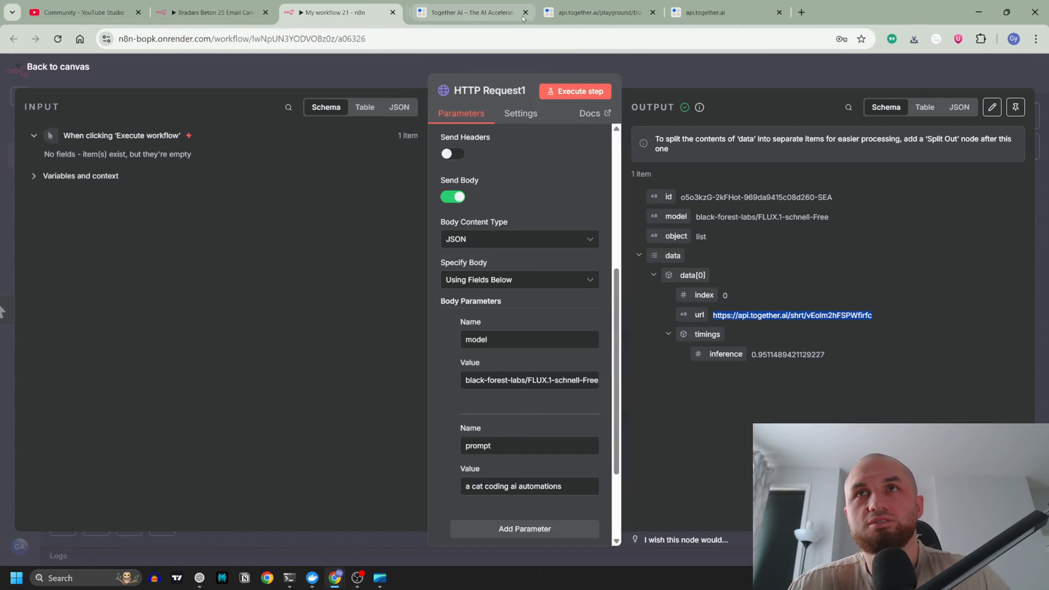
click(380, 65)
click(531, 322)
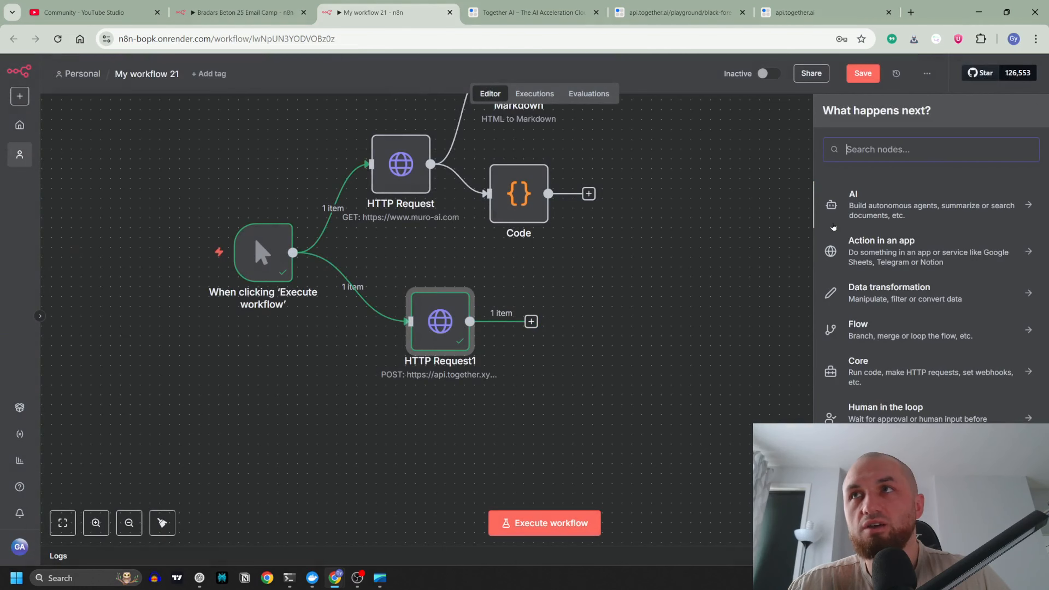
text(http)
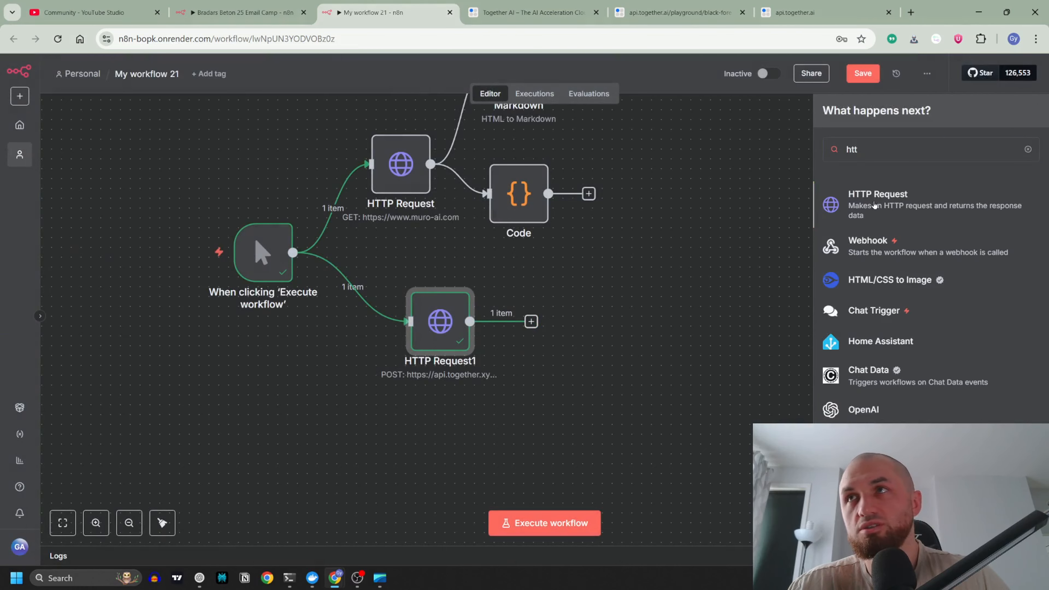
key(Return)
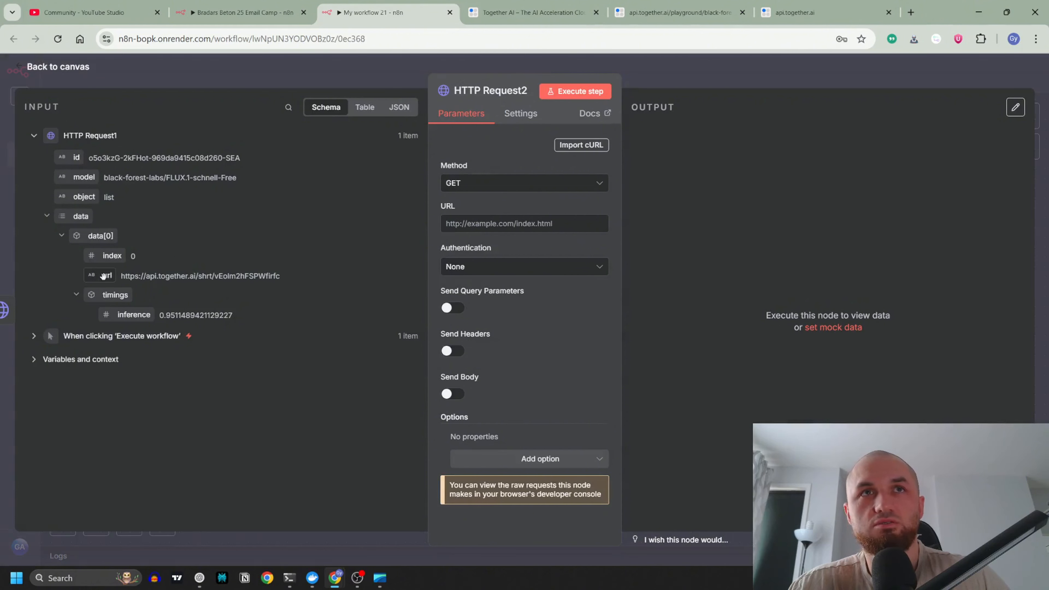
- Set the new node's URL to {{ $json.data[0].url }} from HTTP Request1's output, execute it, and view the returned image file
drag(103, 276, 487, 223)
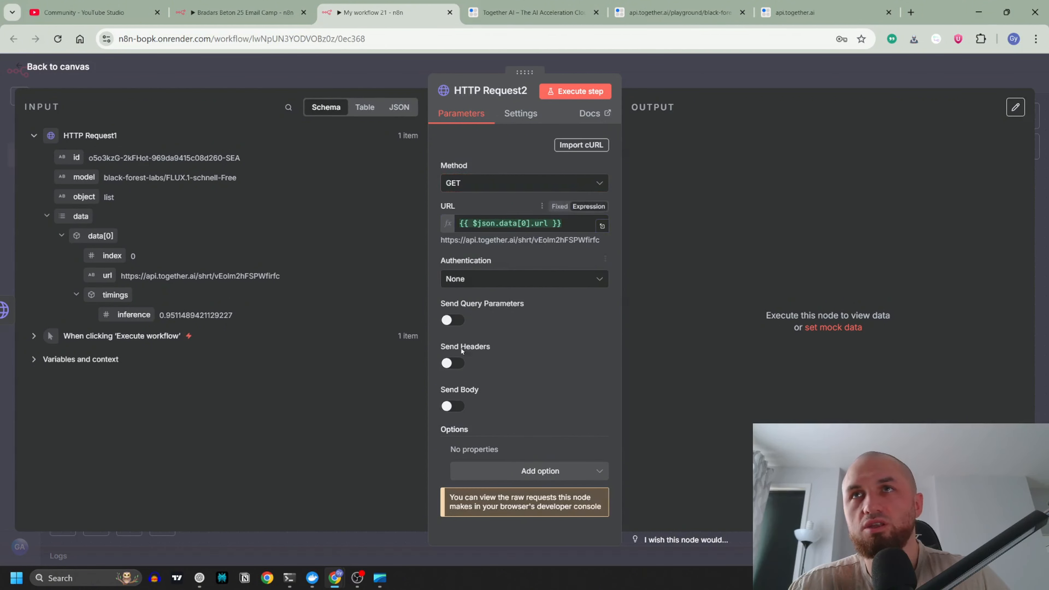
click(580, 92)
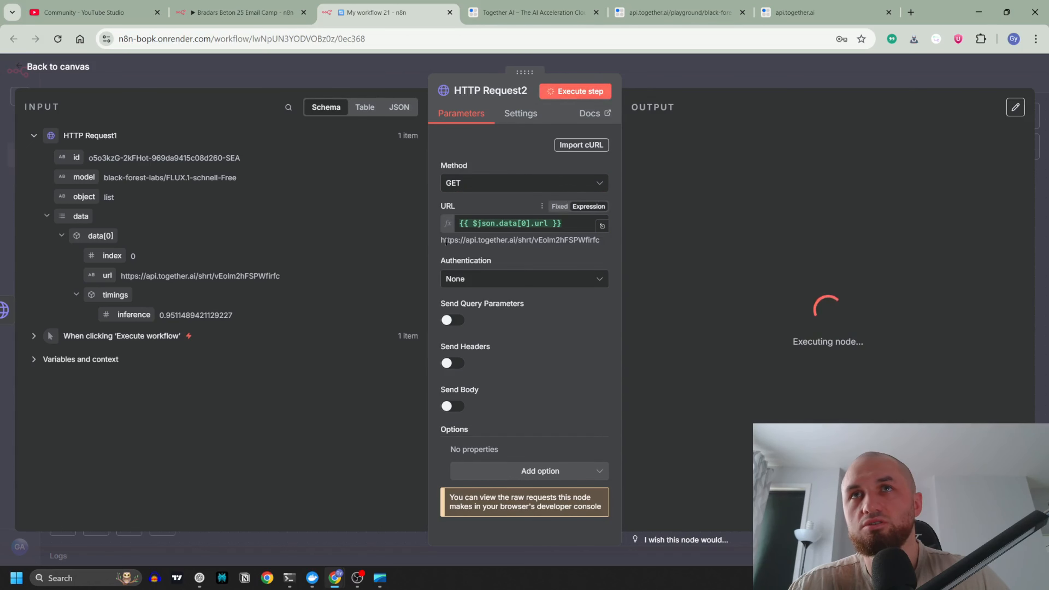
click(700, 342)
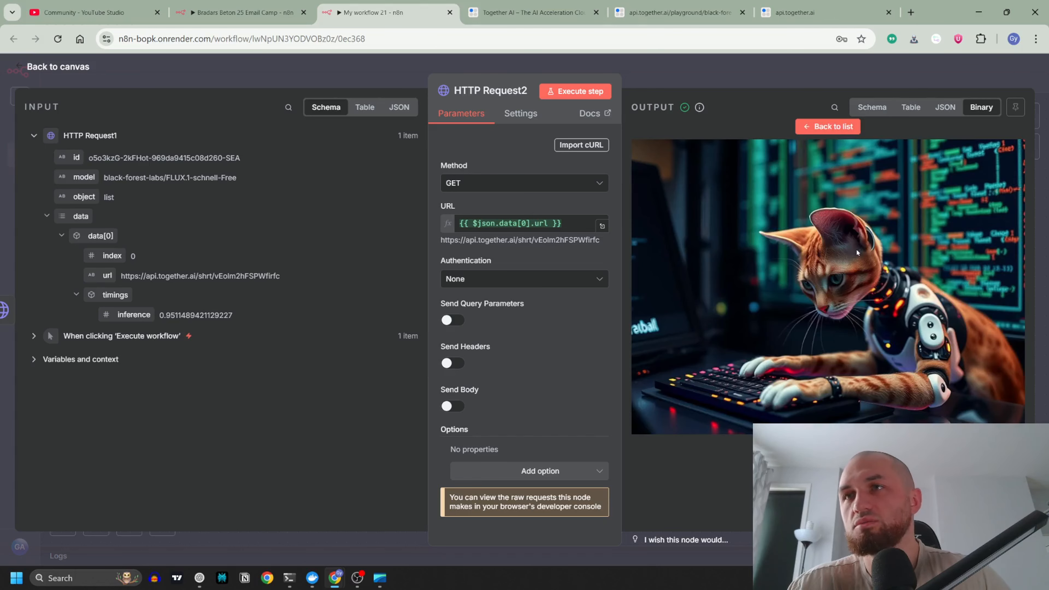
click(386, 69)
drag(669, 224, 722, 173)
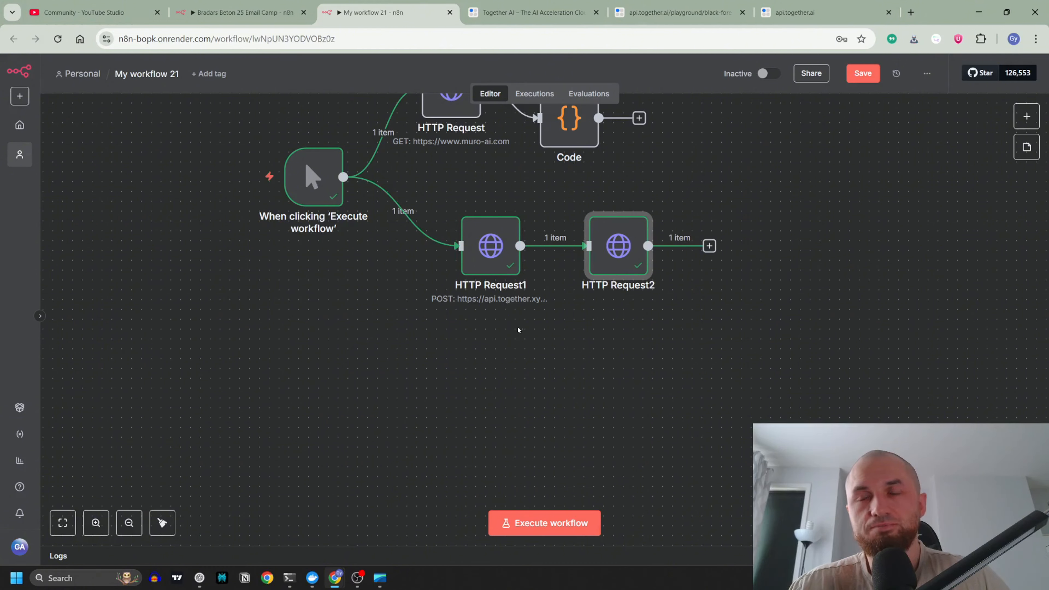
- Review the Together AI dashboard's account overview and the chat curl example in its Developer Quickstart
mouse_move(343, 176)
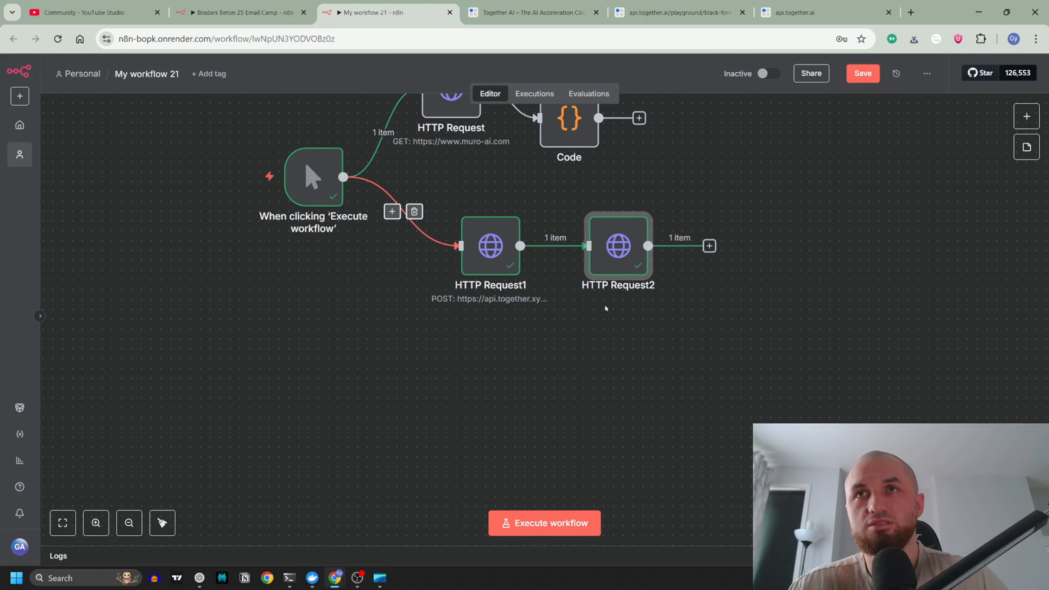
click(801, 14)
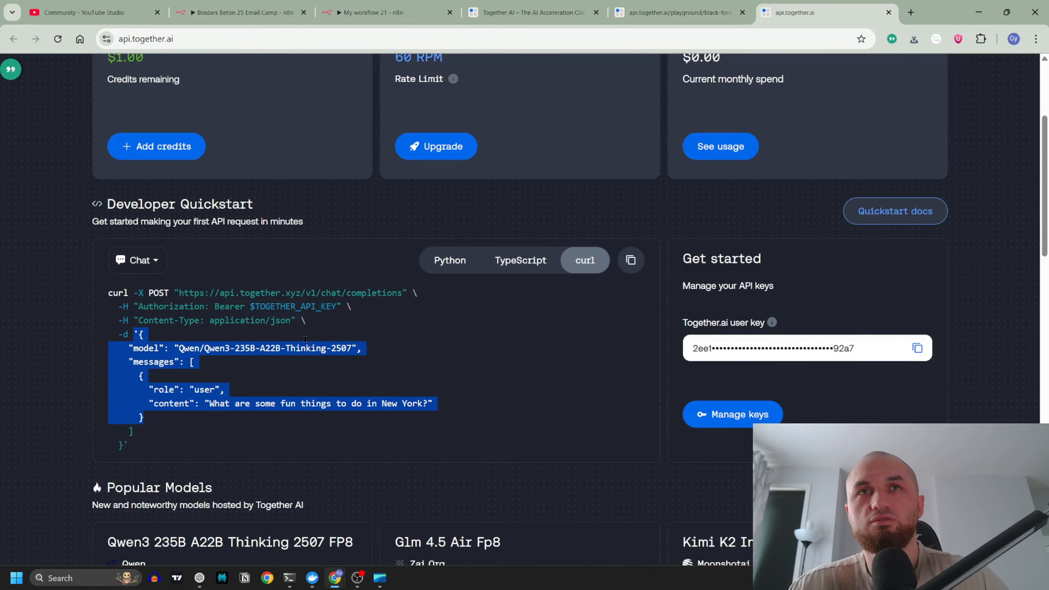
scroll(601, 166, up, 3)
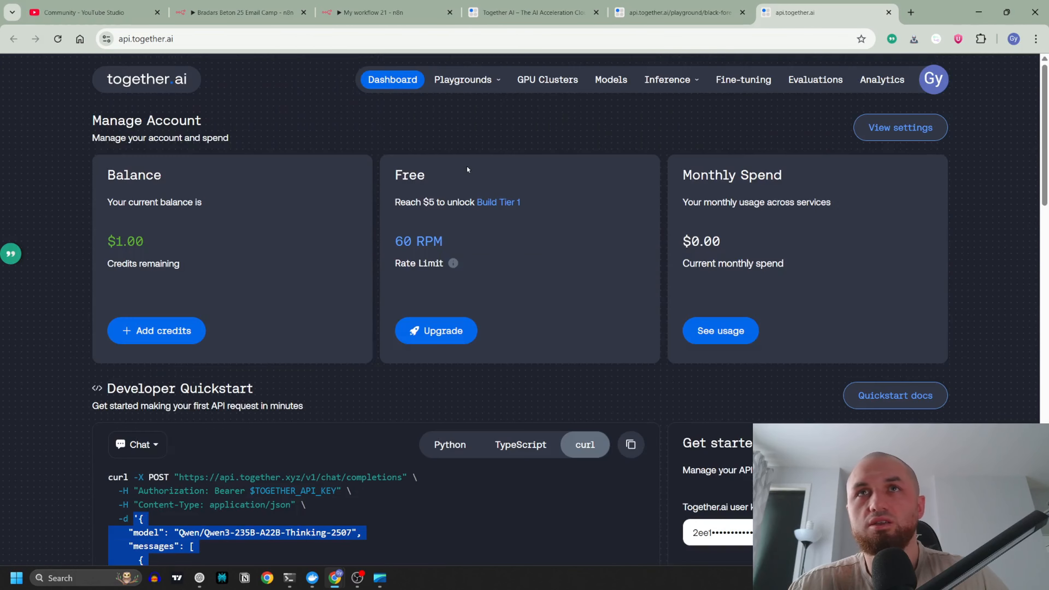
scroll(474, 254, down, 4)
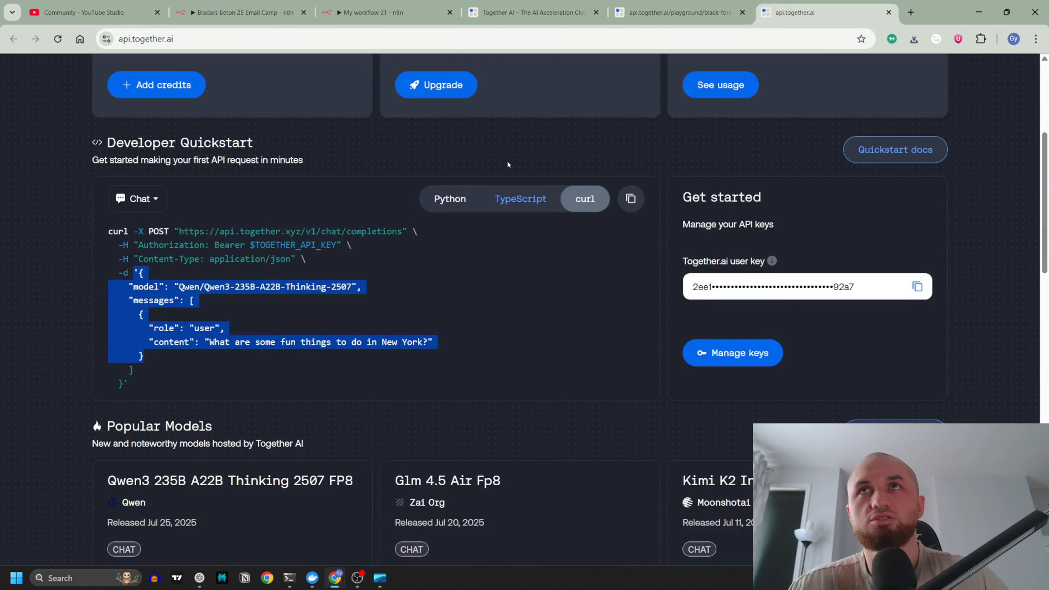
click(372, 13)
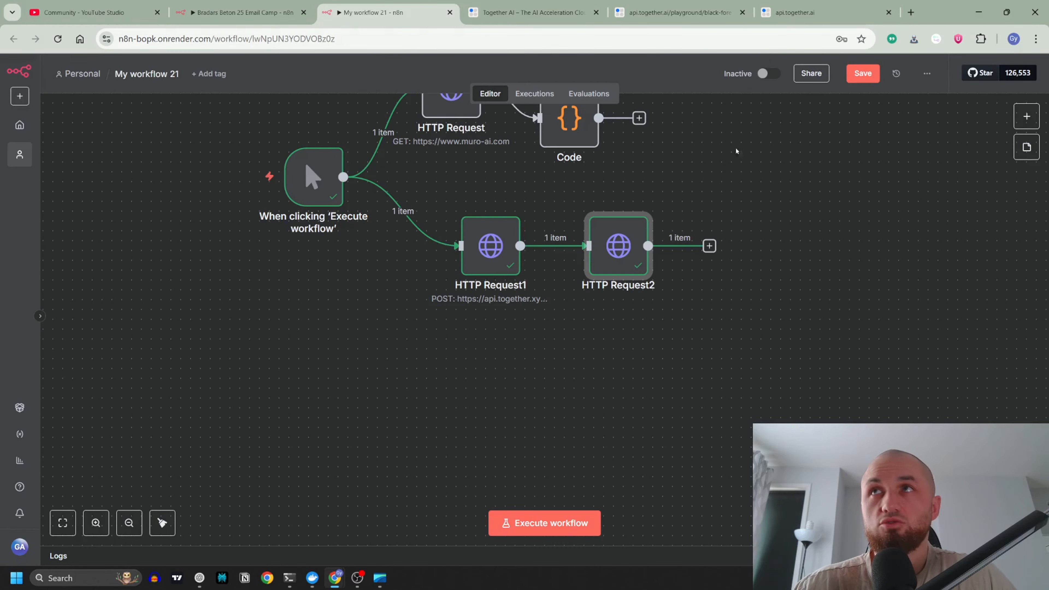
click(809, 19)
click(147, 253)
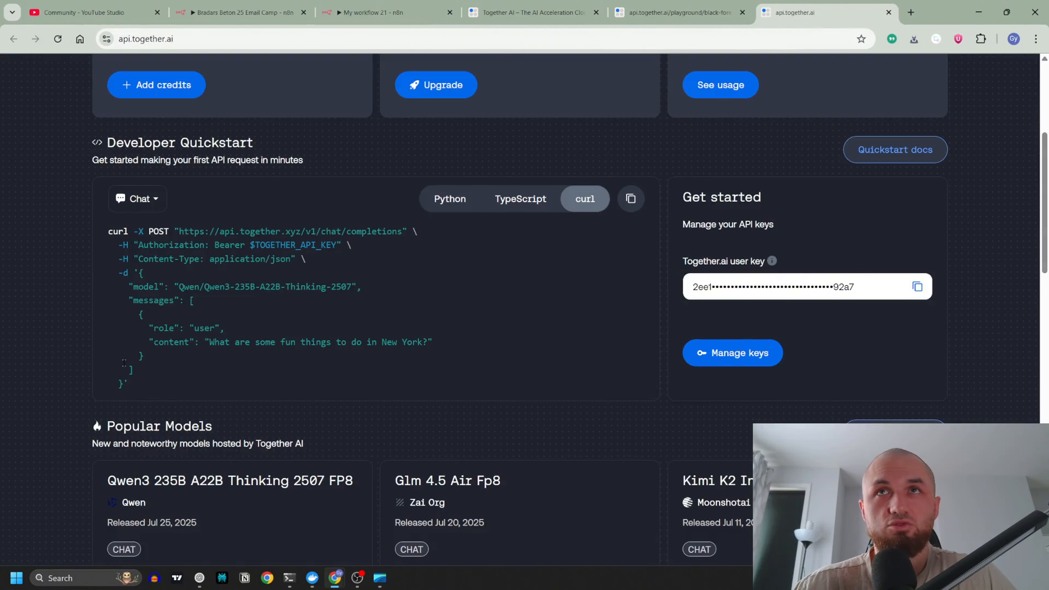
scroll(347, 358, up, 5)
- Examine the endpoint URL, headers and JSON body in the FLUX.1-schnell-Free playground's curl example
click(653, 12)
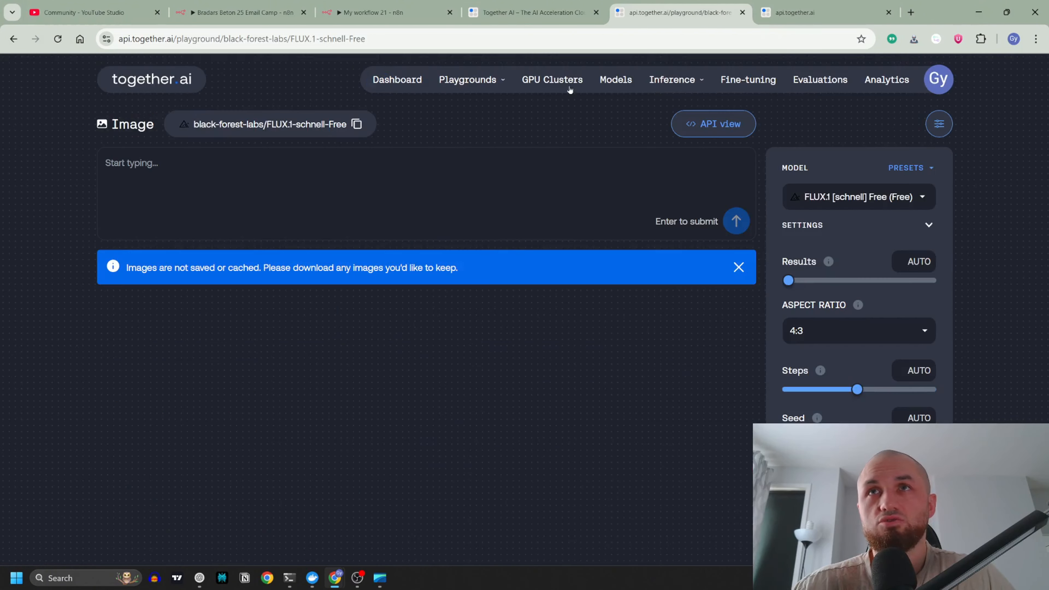
click(714, 124)
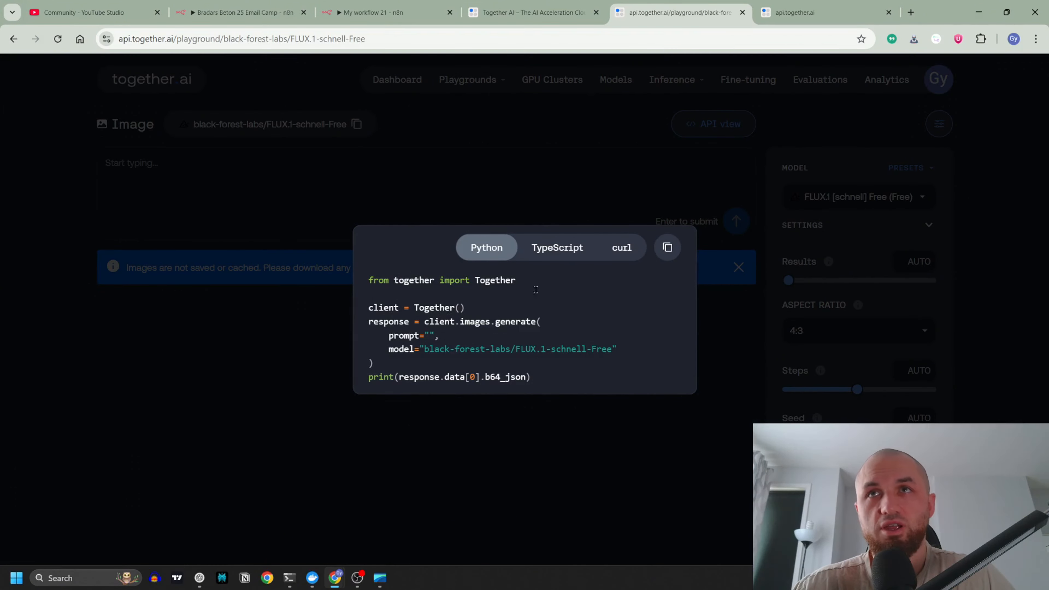
click(620, 249)
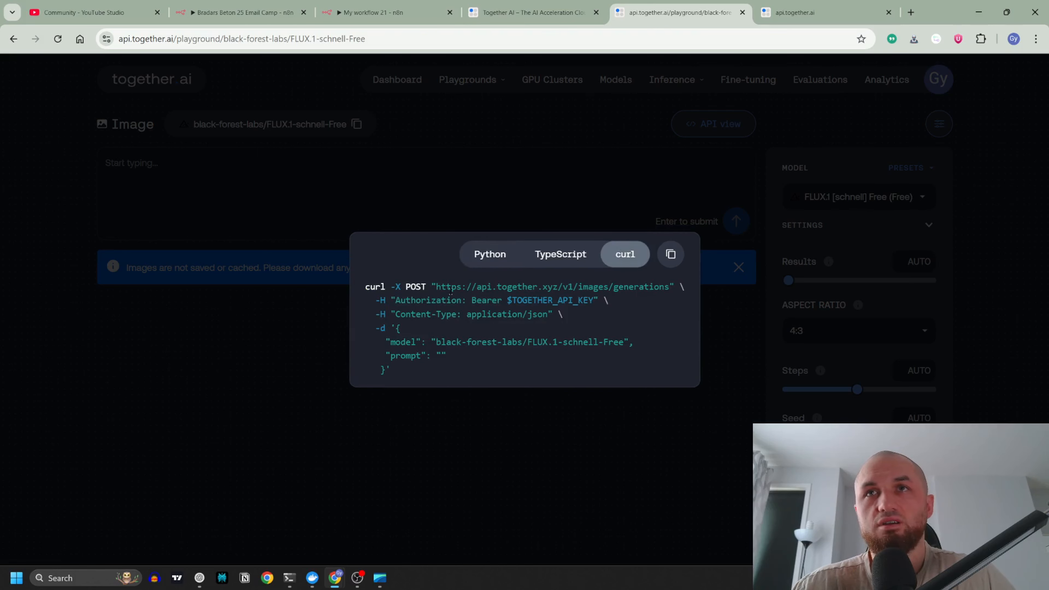
drag(440, 285, 635, 284)
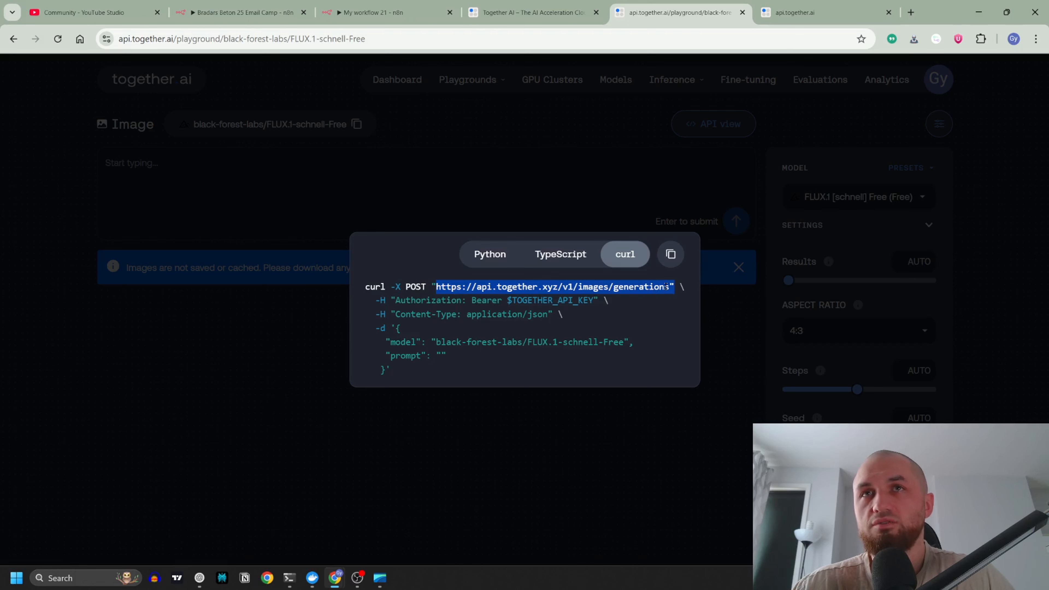
click(395, 297)
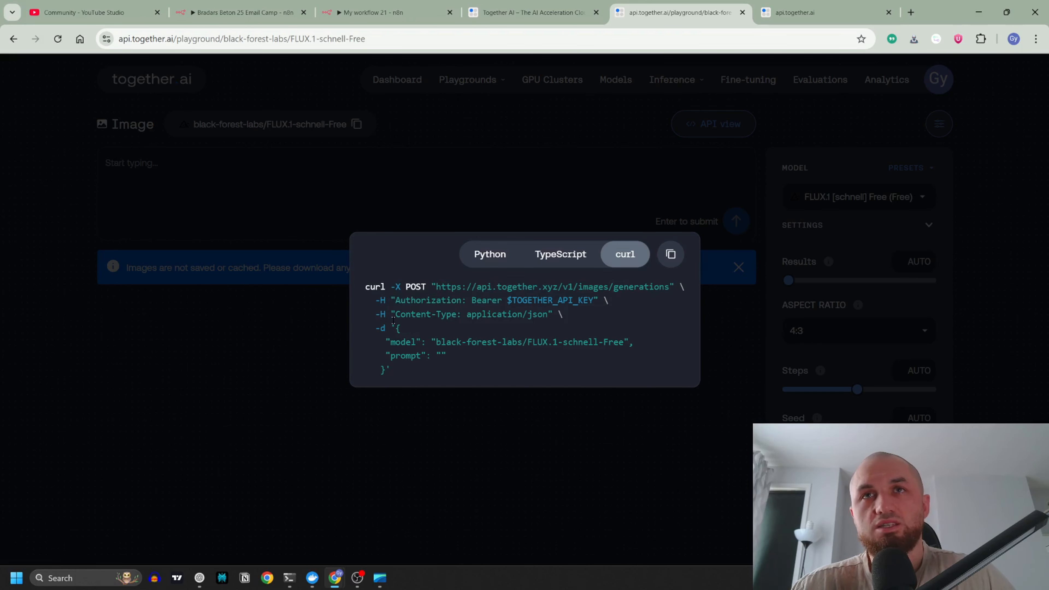
drag(395, 327, 386, 370)
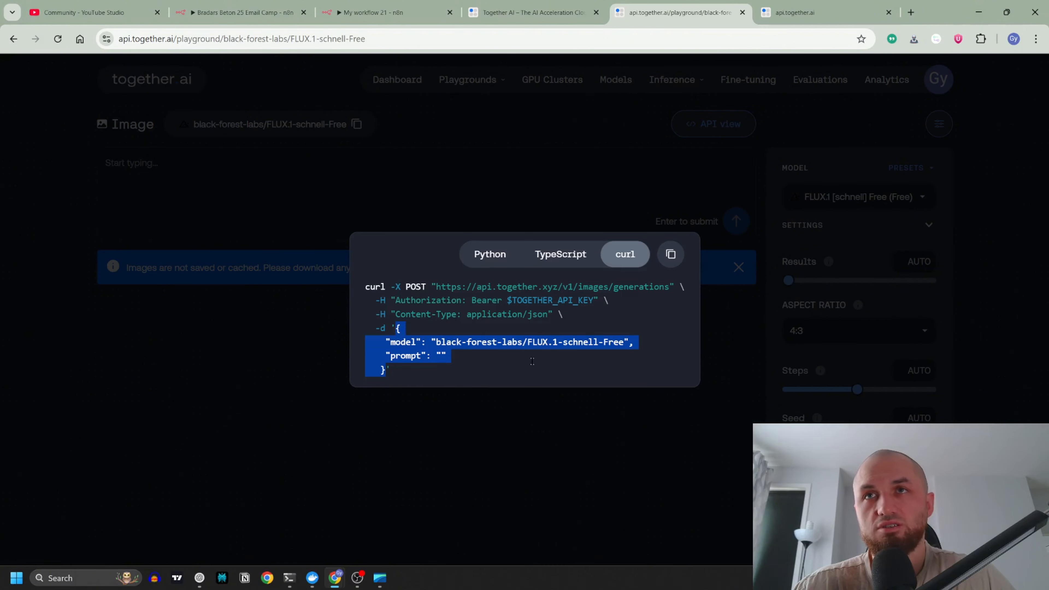
click(509, 340)
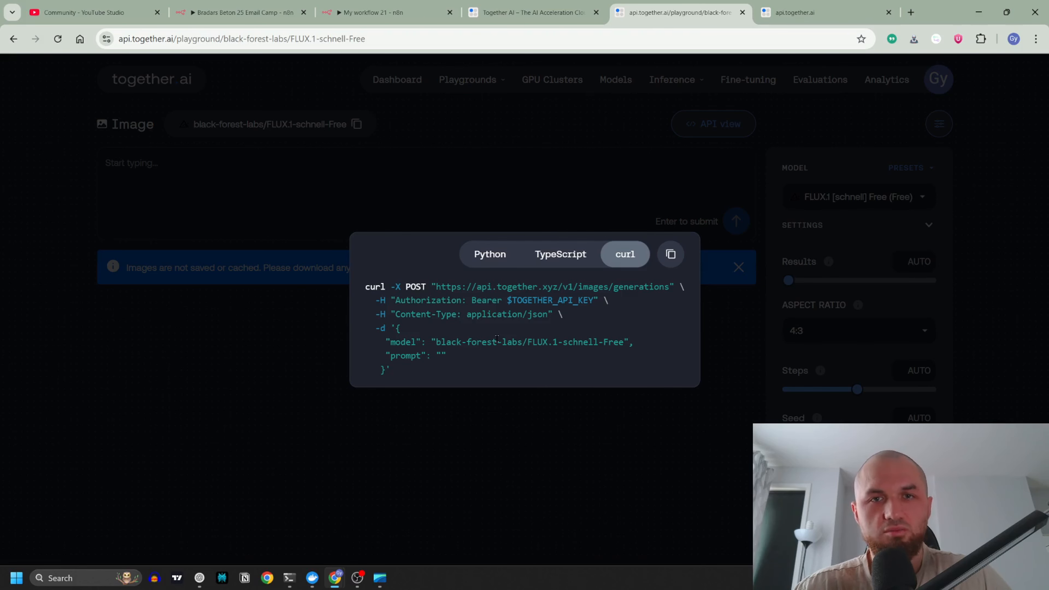
- Back in the n8n workflow, align the HTTP Request node above HTTP Request1 and shift the Markdown and Code nodes farther right
click(372, 12)
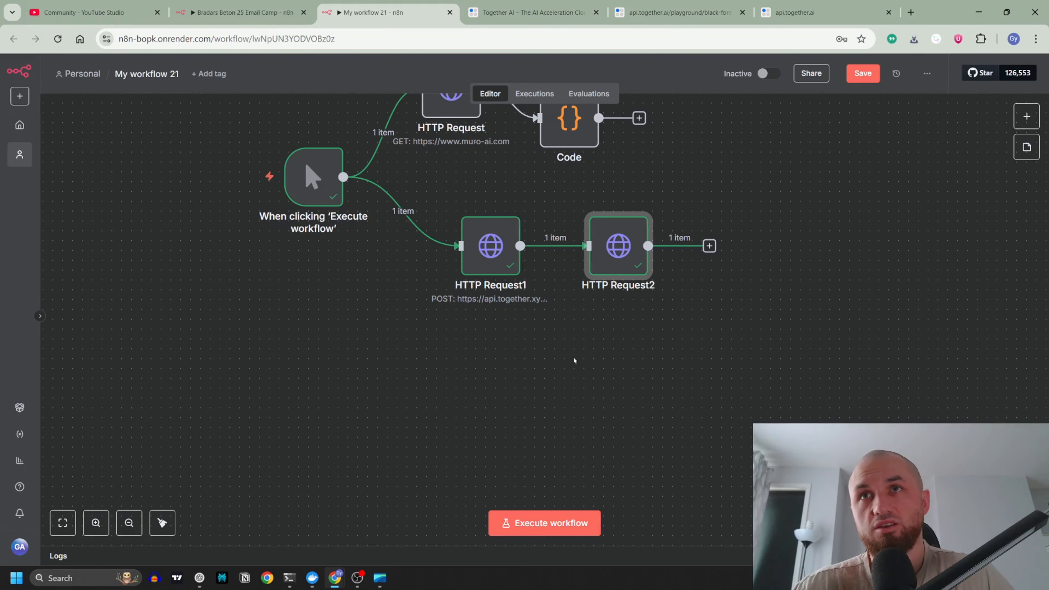
drag(711, 322, 763, 303)
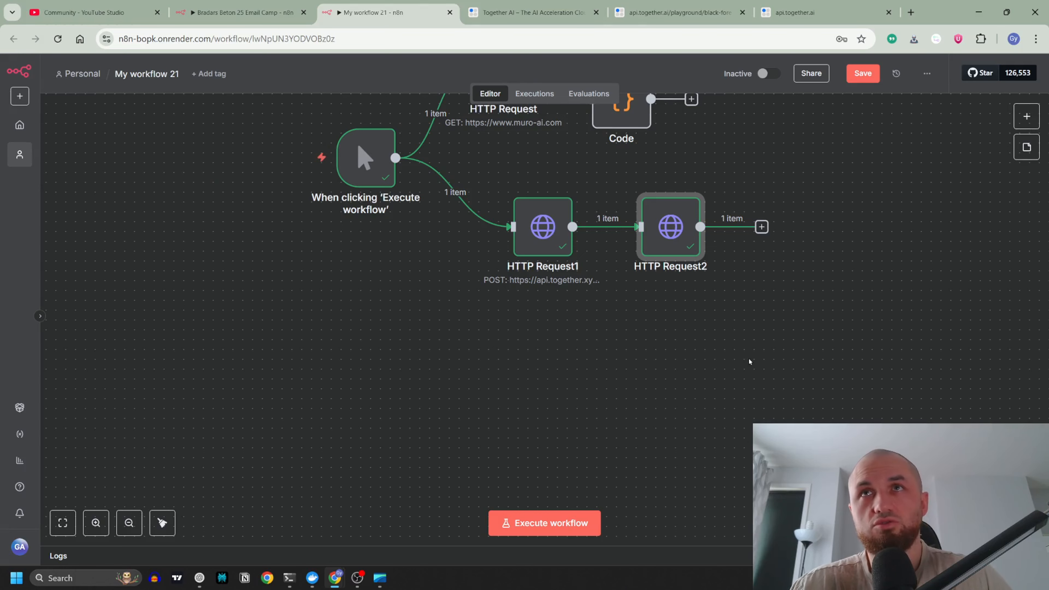
scroll(723, 340, up, 5)
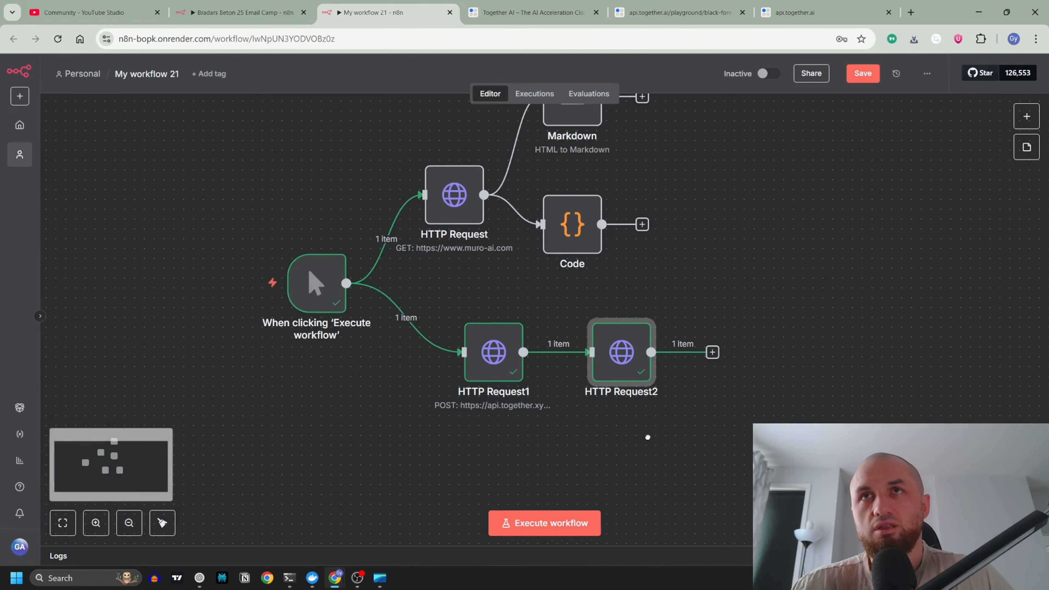
drag(574, 120, 633, 120)
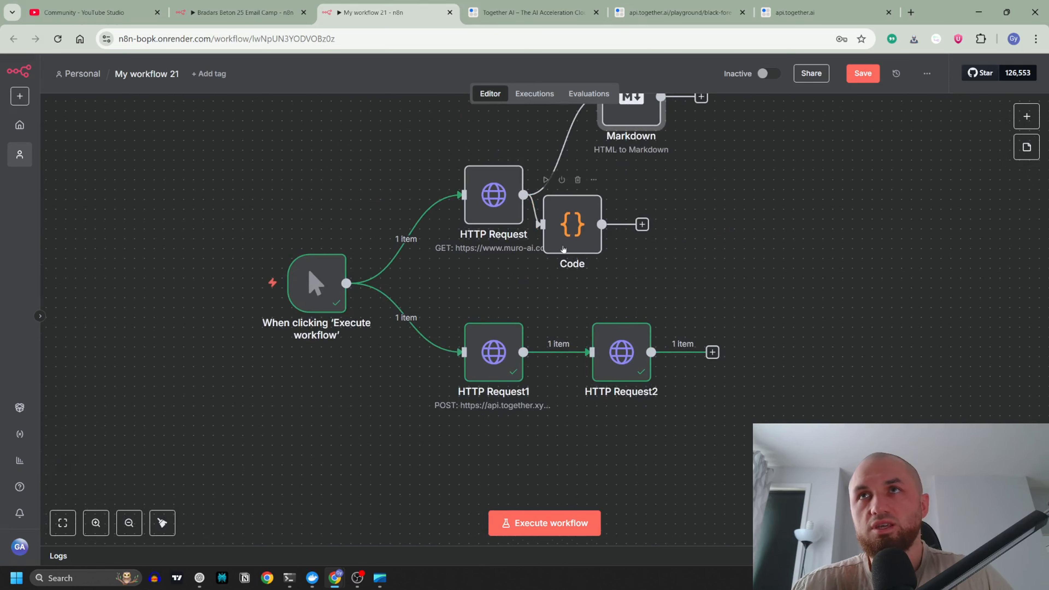
drag(567, 244, 627, 244)
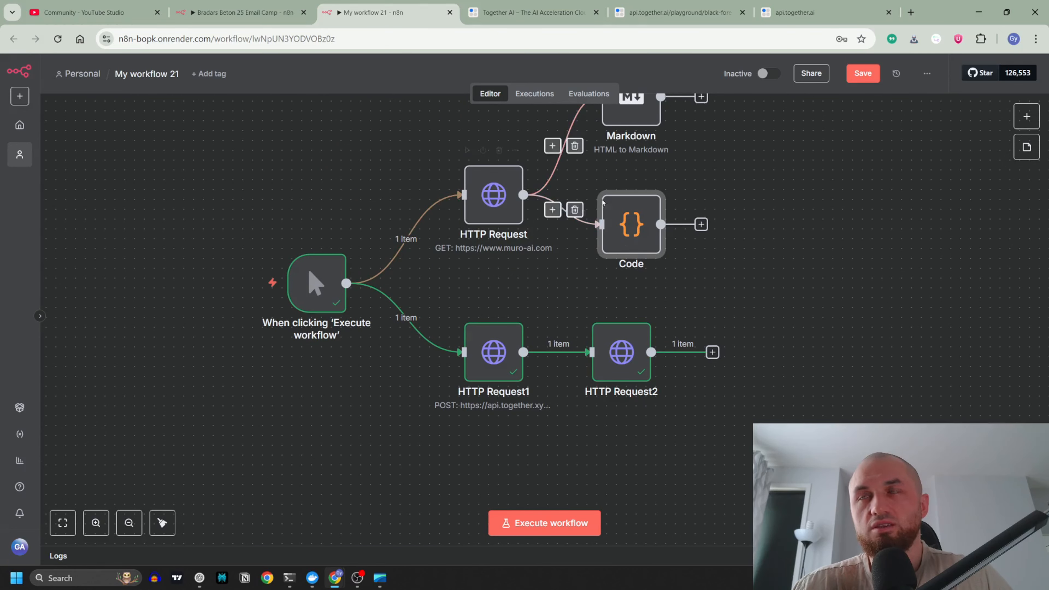
- Open the HTTP Request2 node for a brief review and return to the canvas
scroll(758, 348, down, 4)
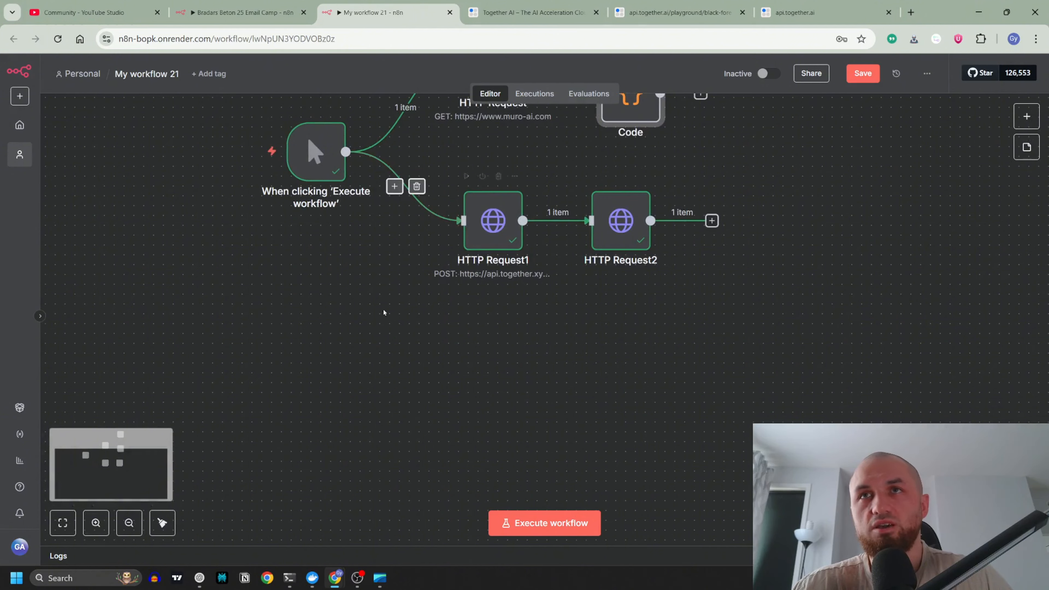
double_click(629, 231)
click(382, 64)
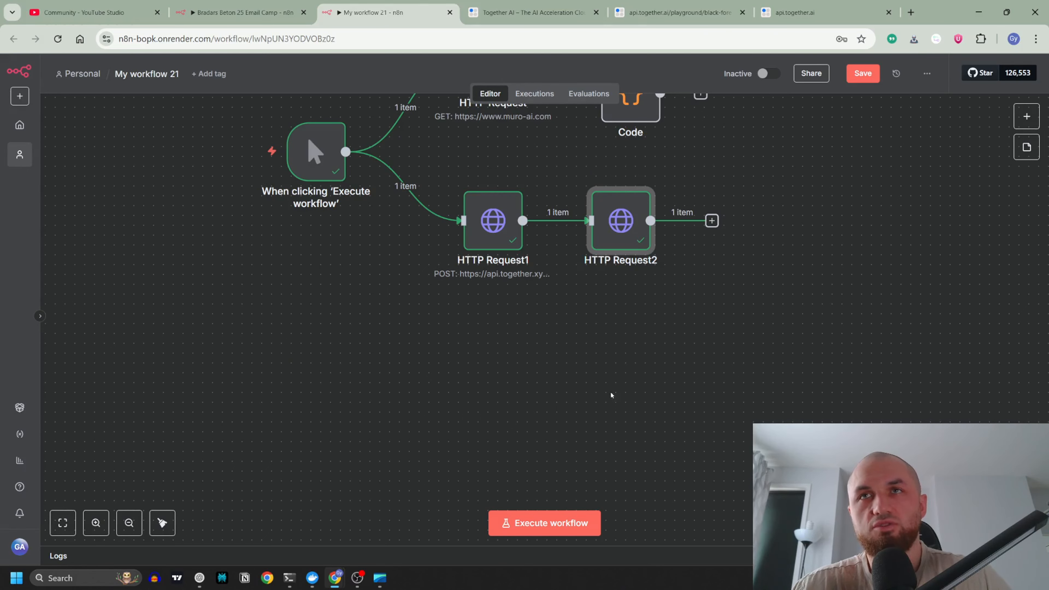
scroll(544, 346, down, 2)
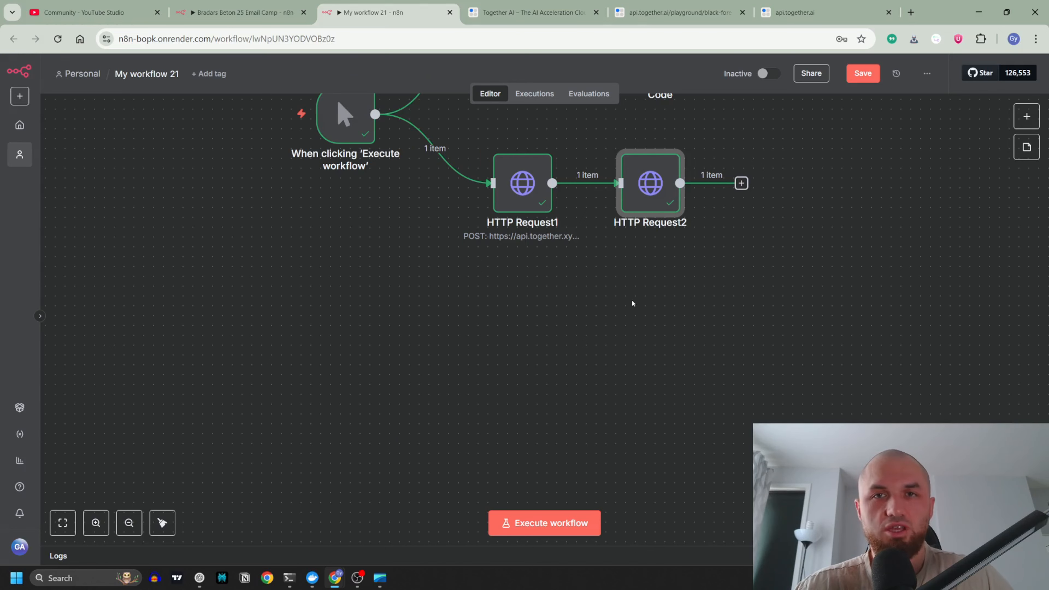
drag(588, 260, 564, 319)
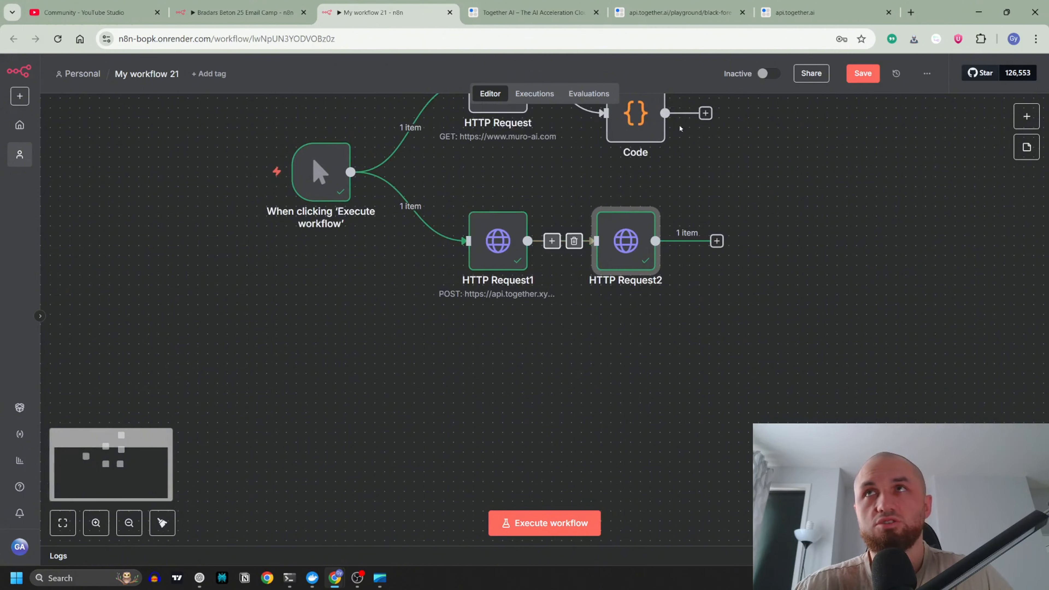
- Check the account overview on the Together AI dashboard and return to the n8n workflow
click(821, 23)
scroll(843, 82, up, 1)
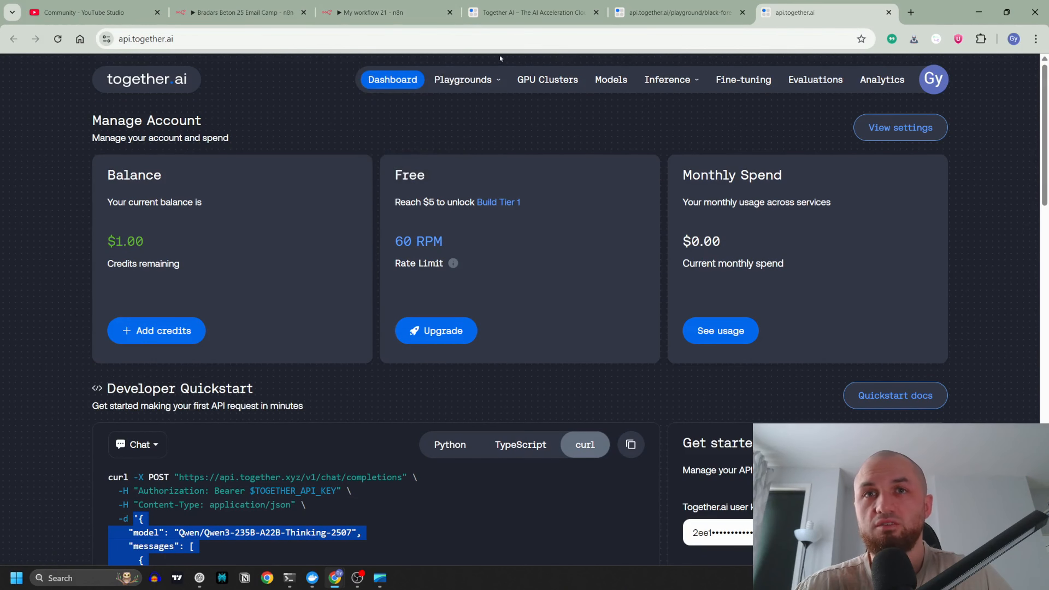
click(388, 12)
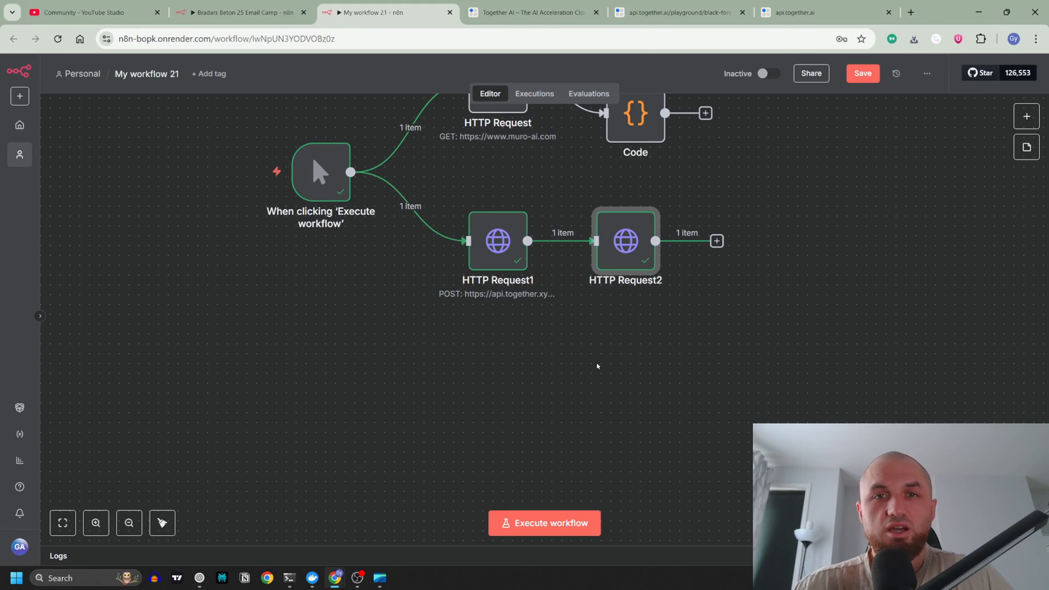
- Search the node library for "ait" and open the list of Airtop actions
drag(590, 362, 643, 322)
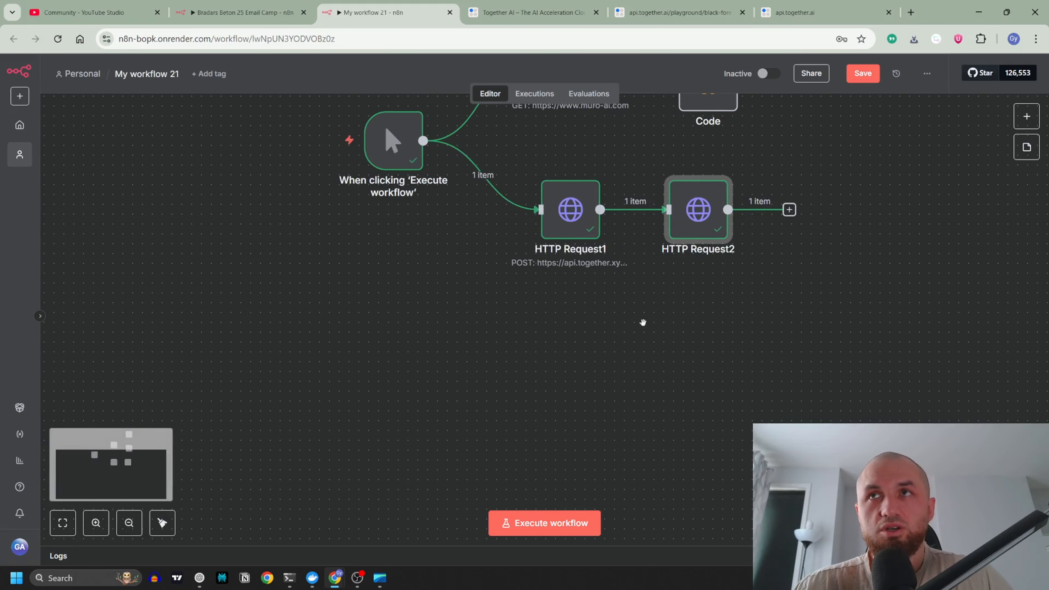
click(1027, 116)
text(ait)
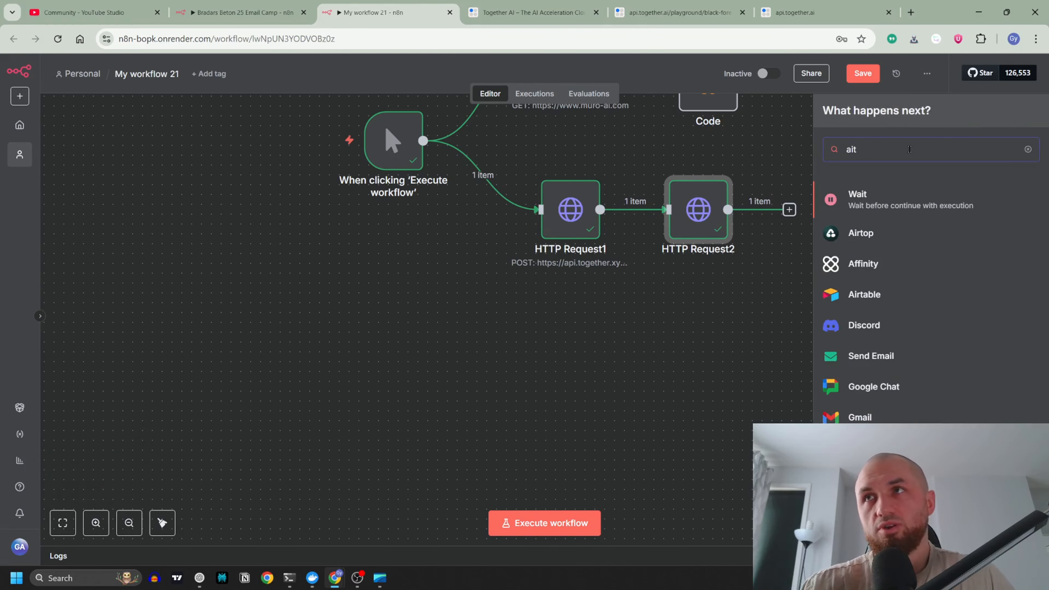
click(879, 230)
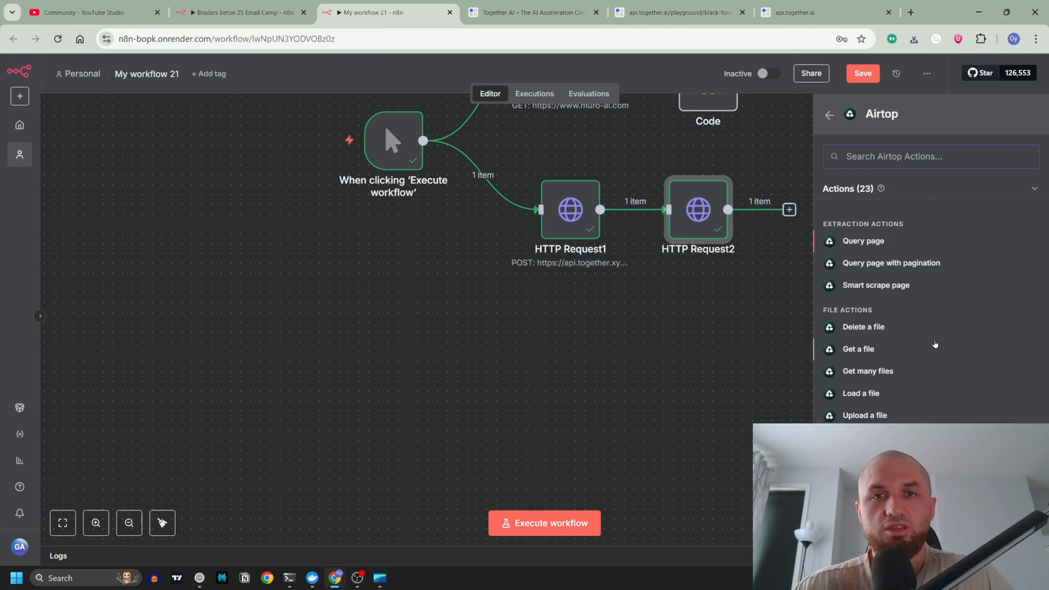
- Look through the Airtop file, interaction and session actions, and close the node library without adding a node
scroll(946, 371, down, 3)
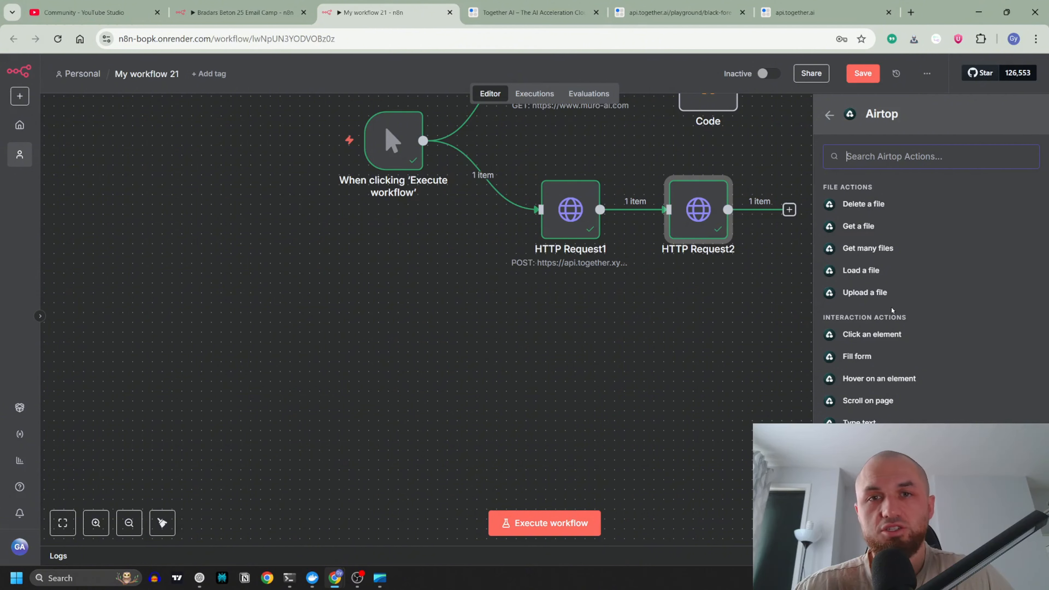
scroll(899, 323, down, 3)
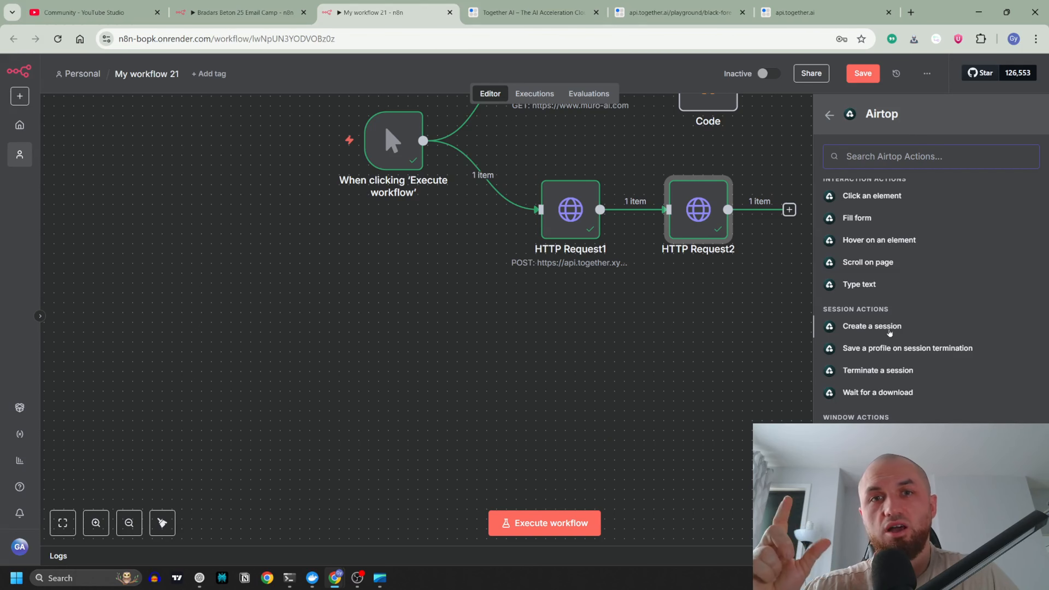
scroll(889, 331, up, 2)
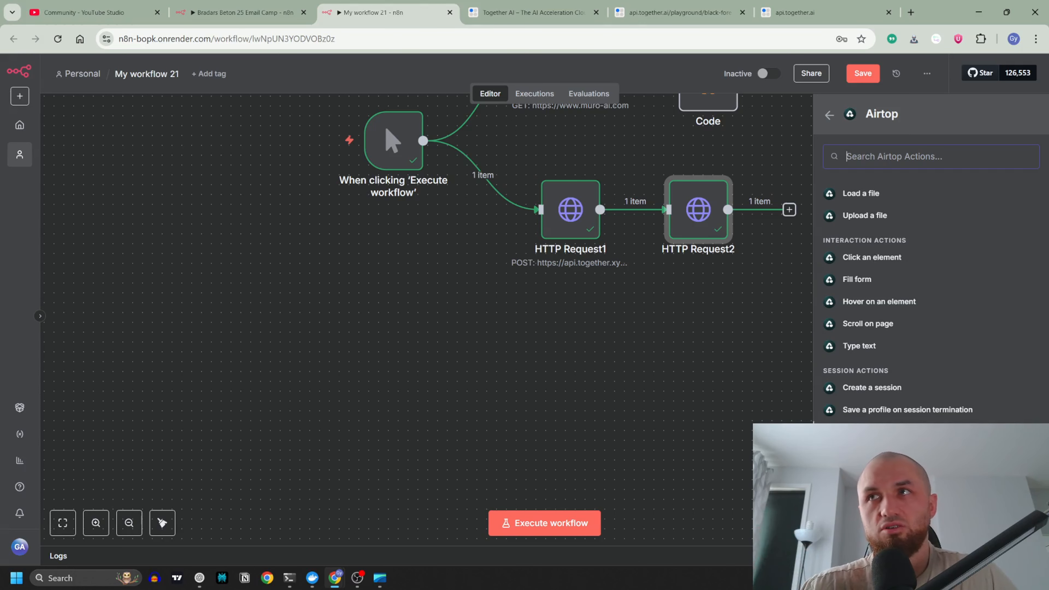
scroll(877, 408, up, 5)
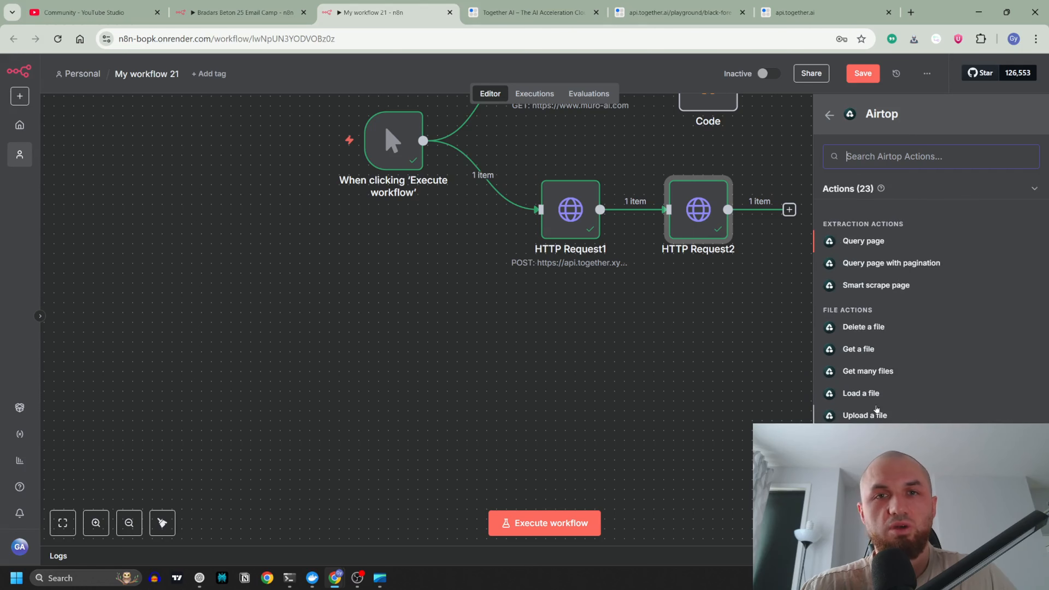
click(621, 351)
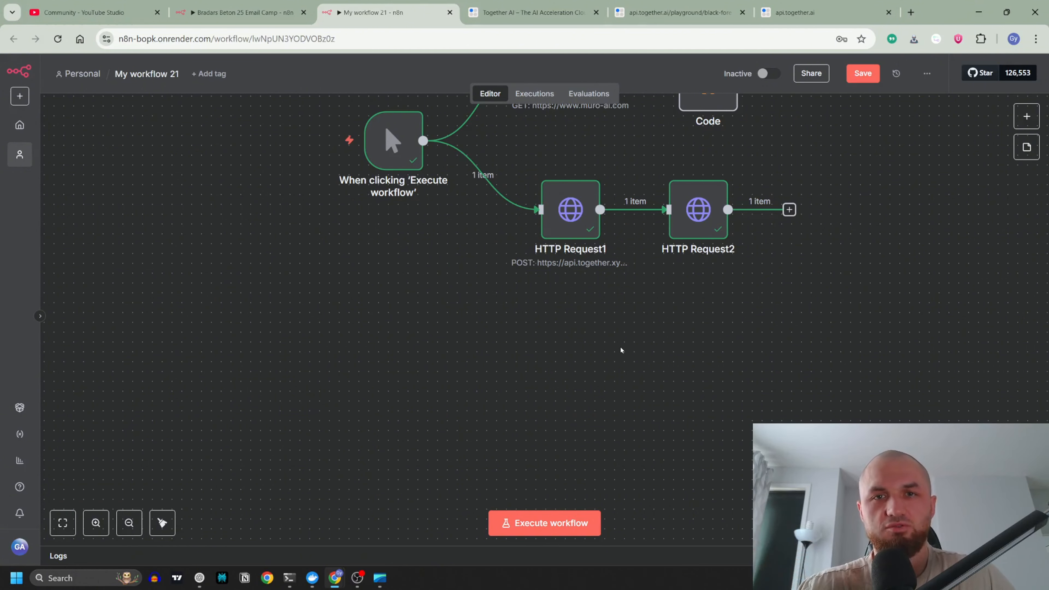
- Move the Code node slightly up, closer to the Markdown node
drag(722, 325, 691, 370)
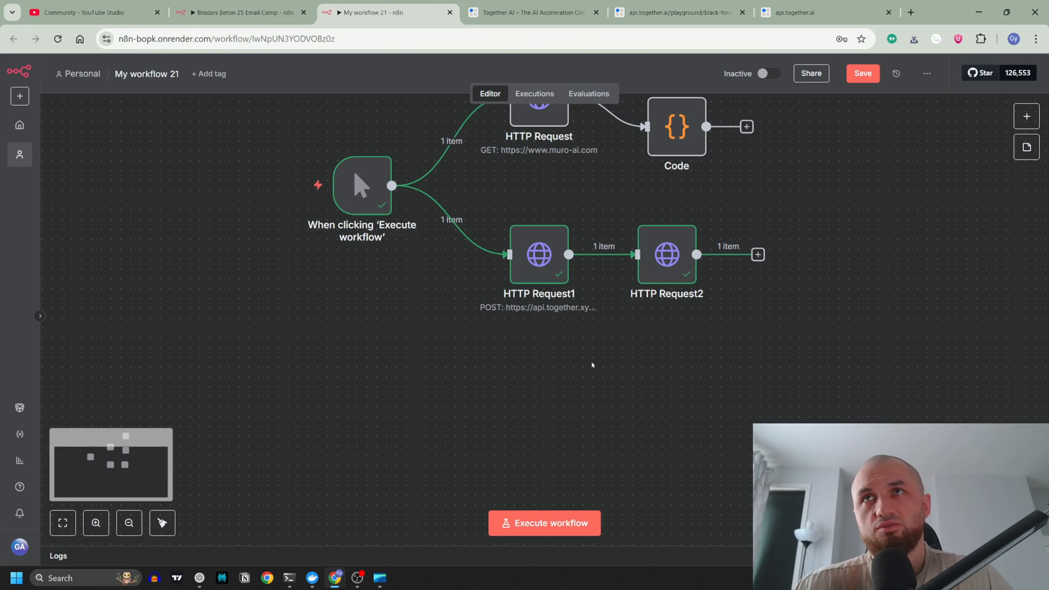
drag(655, 135, 654, 286)
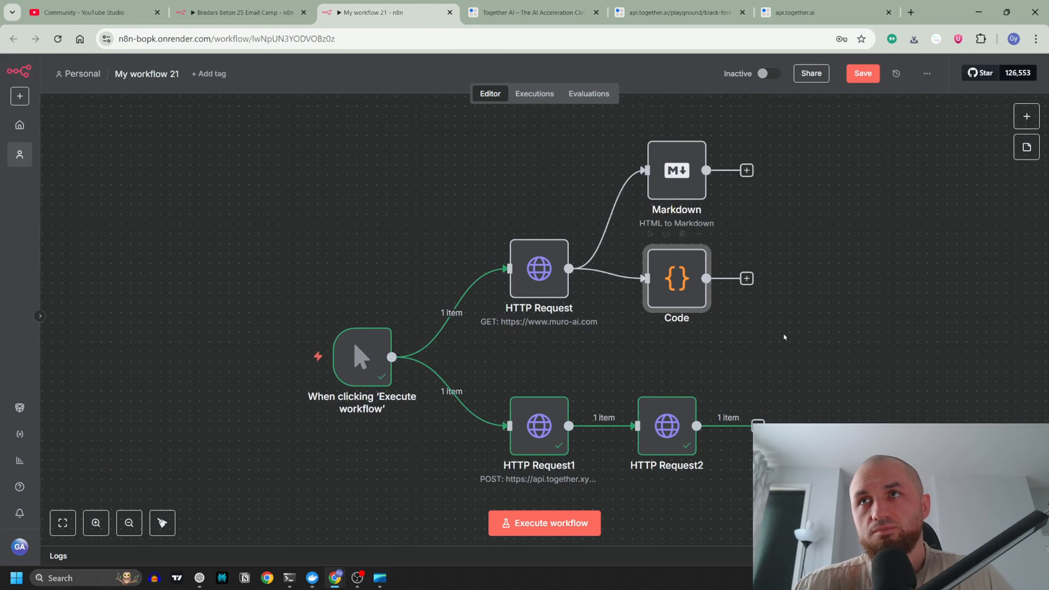
scroll(785, 337, down, 4)
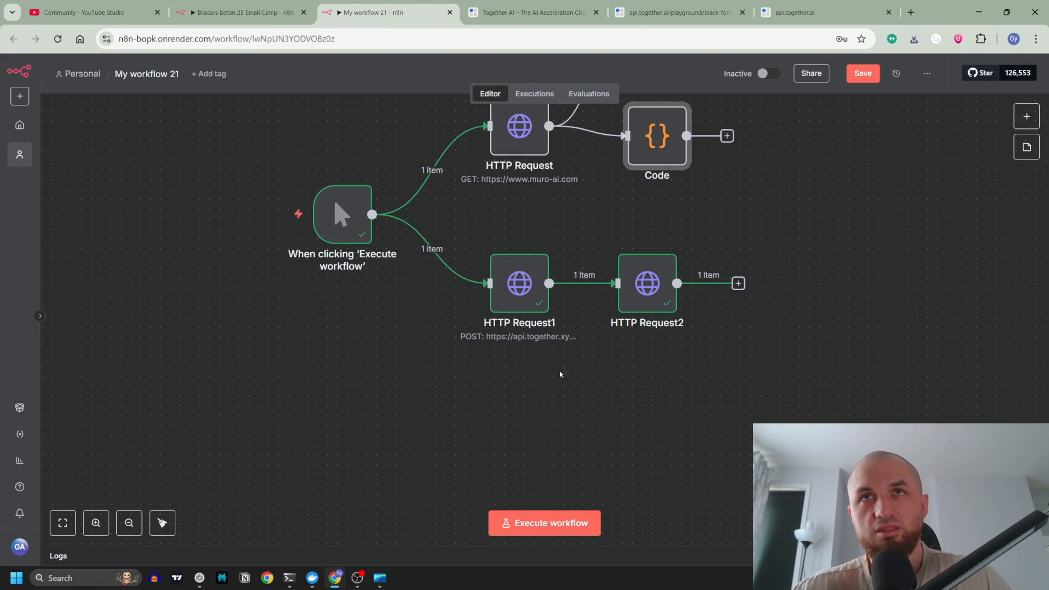
scroll(493, 316, down, 2)
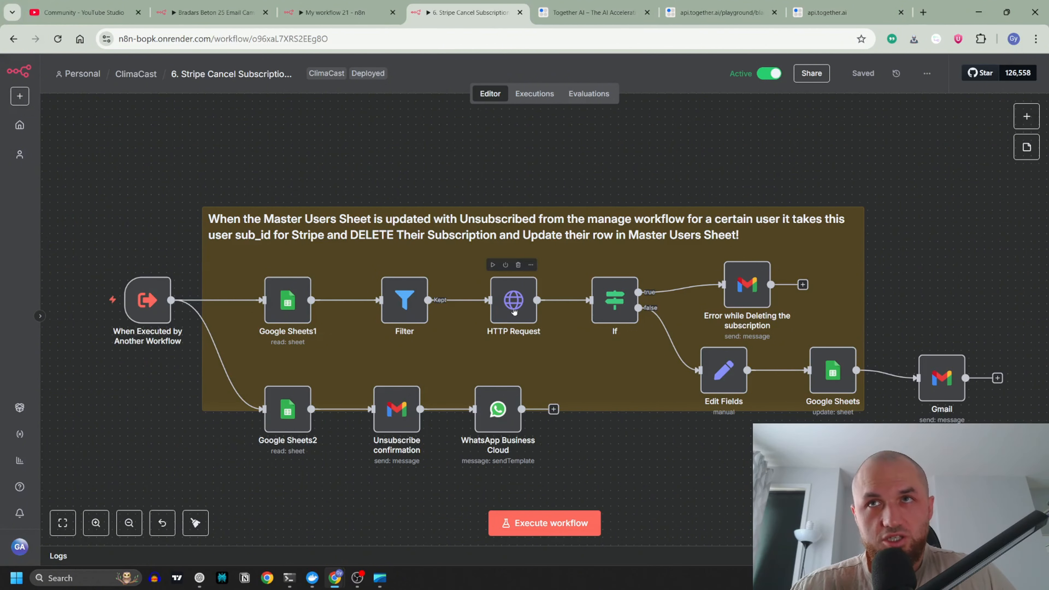
- In the Stripe Cancel Subscription workflow, inspect the HTTP Request node's DELETE settings and return to the canvas
double_click(514, 311)
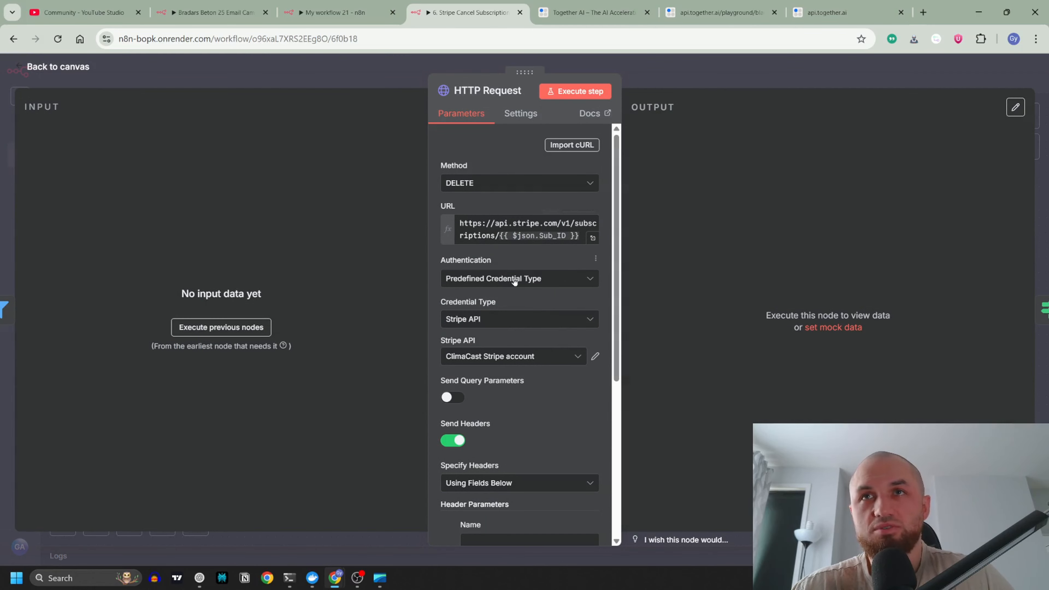
key(Escape)
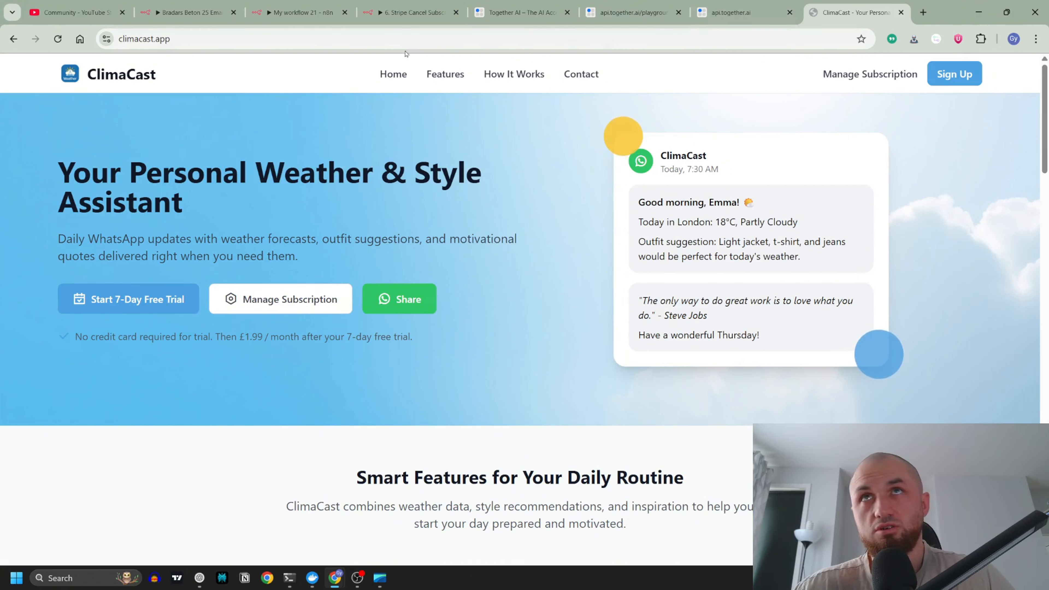
- Look over the ClimaCast landing page from its hero section down to its features, and return to the Stripe Cancel Subscription workflow
scroll(545, 302, down, 10)
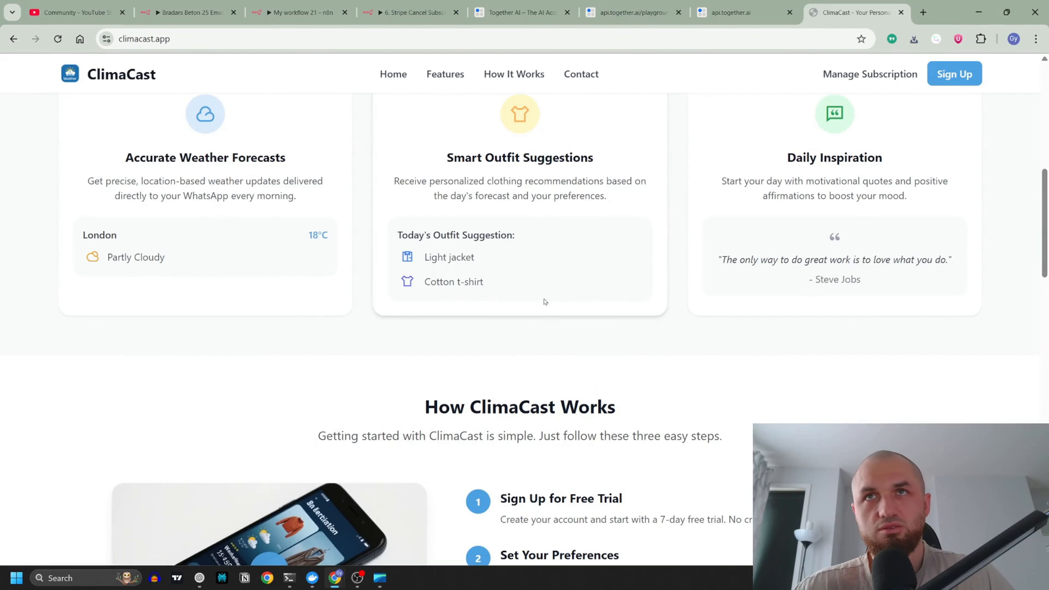
scroll(544, 302, down, 10)
scroll(555, 315, up, 15)
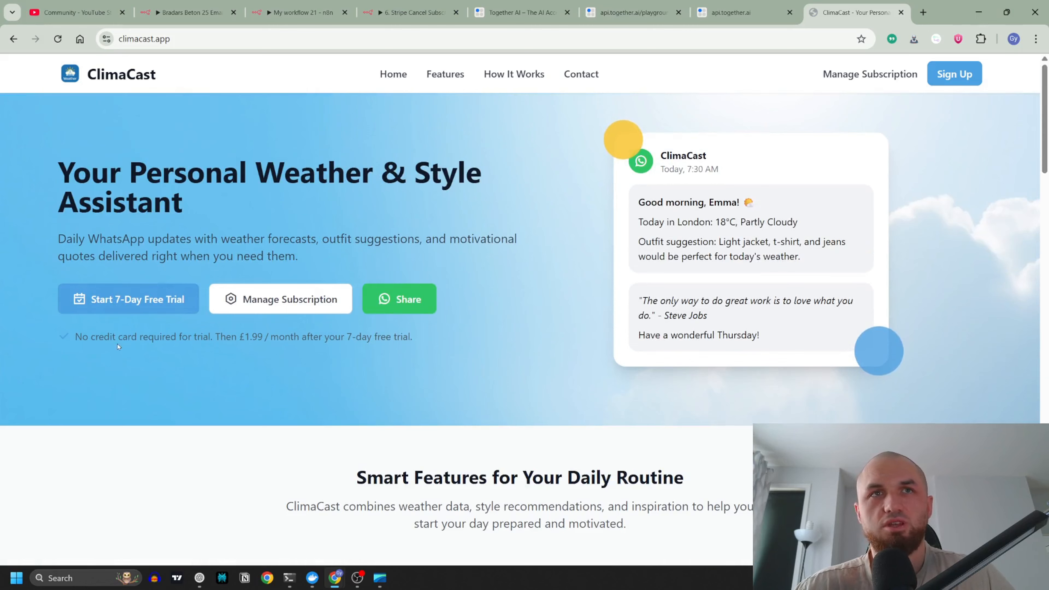
click(412, 13)
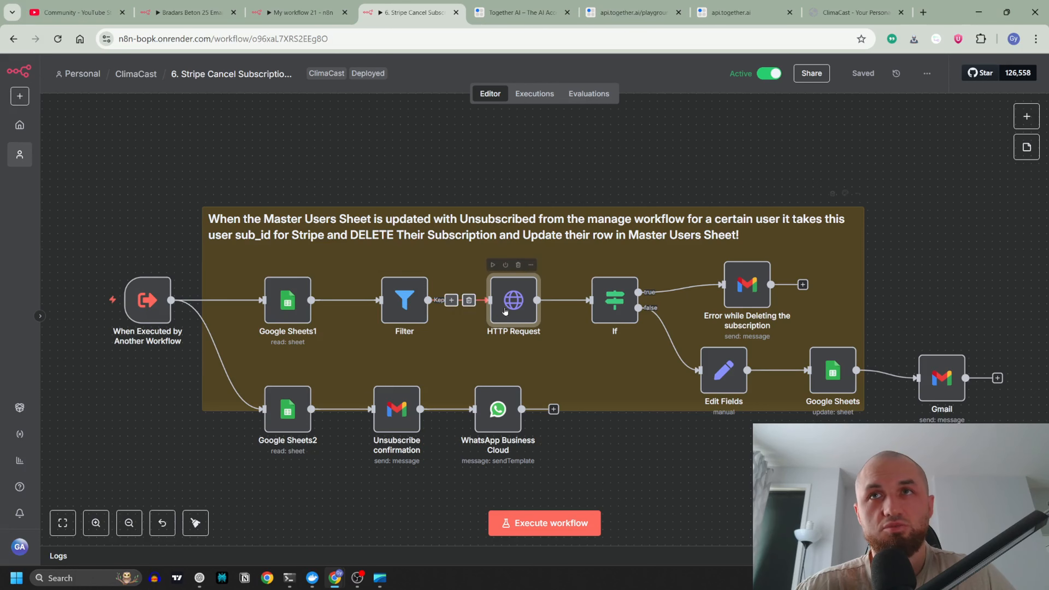
- Review the DELETE method, Stripe subscription URL and credential settings of the HTTP Request node, and close the workflow's browser tab
double_click(514, 303)
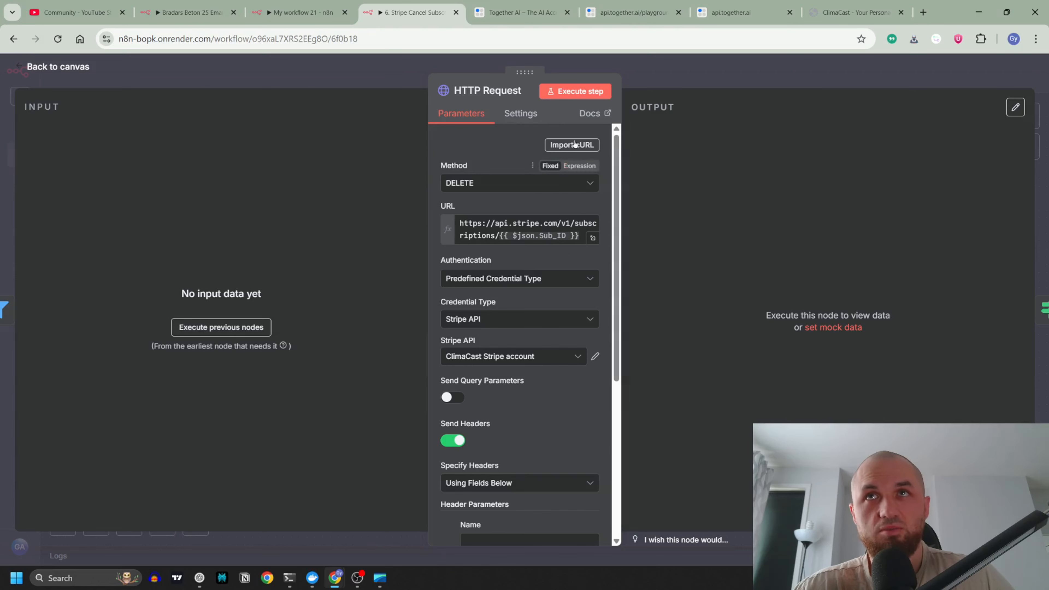
click(367, 72)
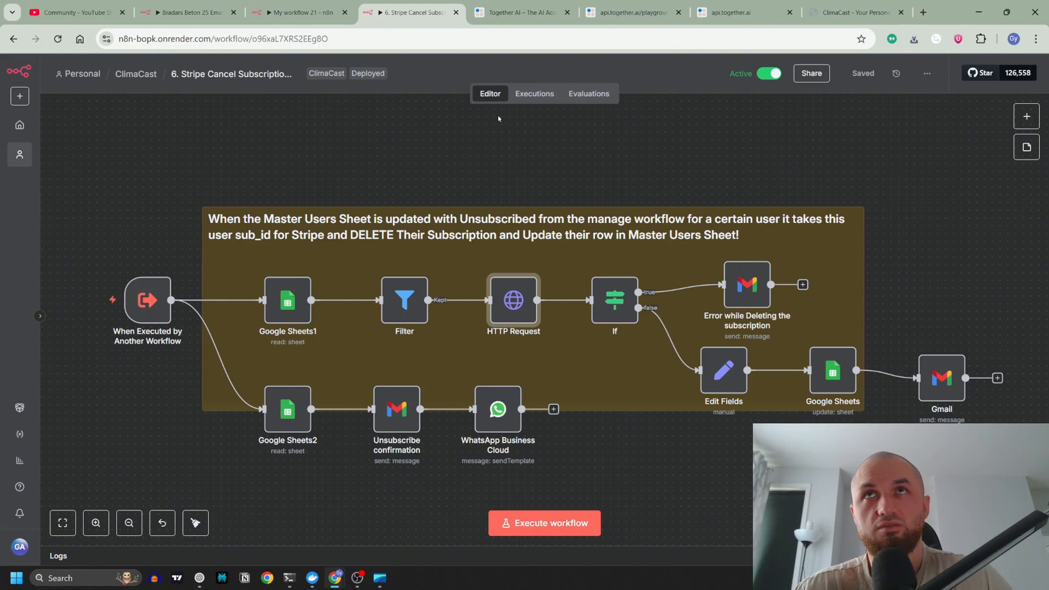
click(455, 12)
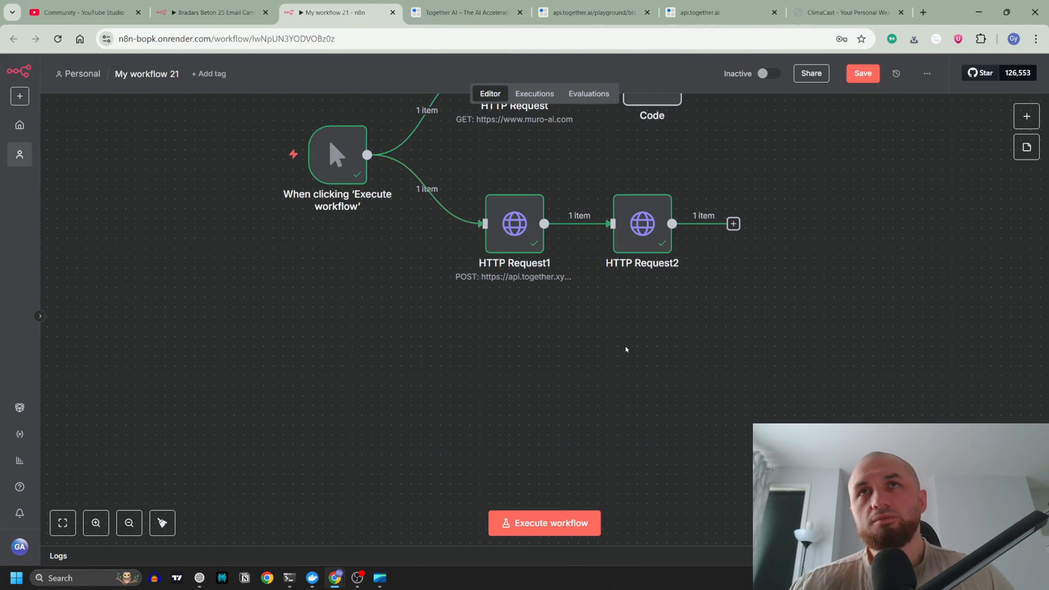
- Read the YouTube Studio comment requesting an email-finding agent, check the Bradars Beton 25 Email Camp workflow, and return to the HTTP Request workflow
click(79, 12)
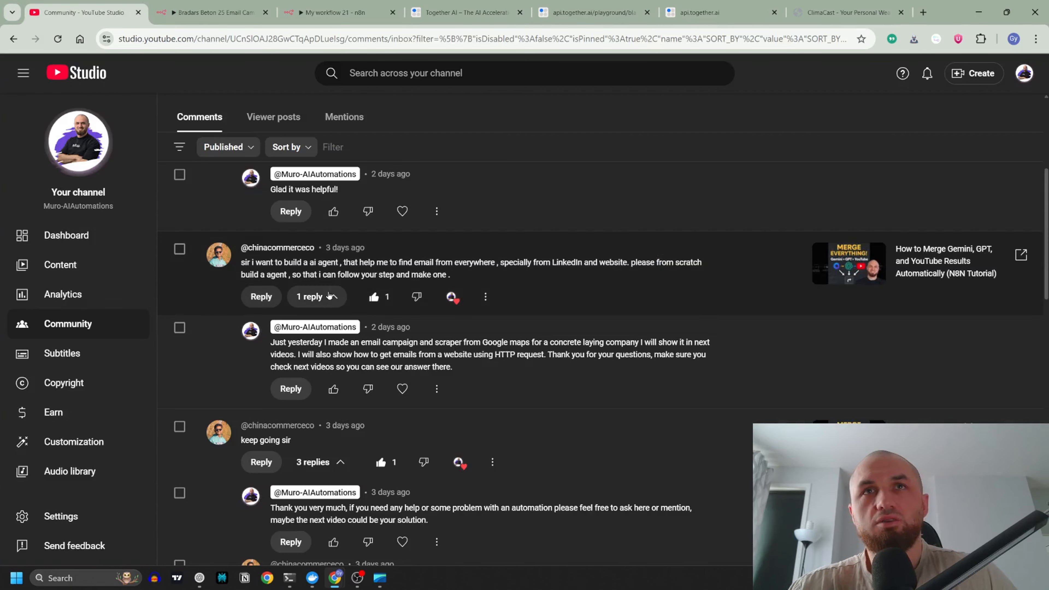
drag(453, 275, 280, 257)
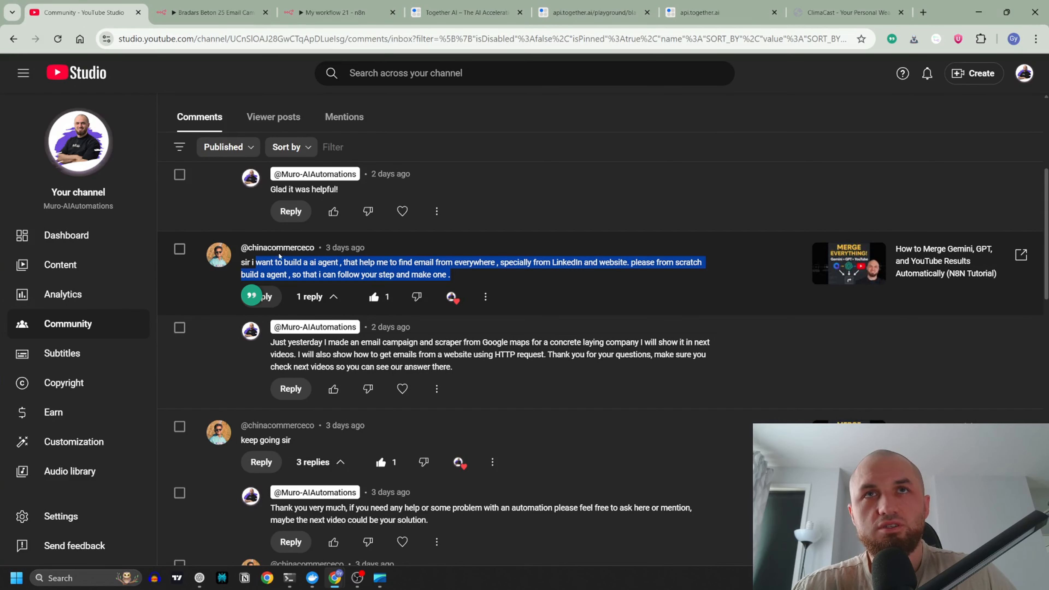
click(411, 259)
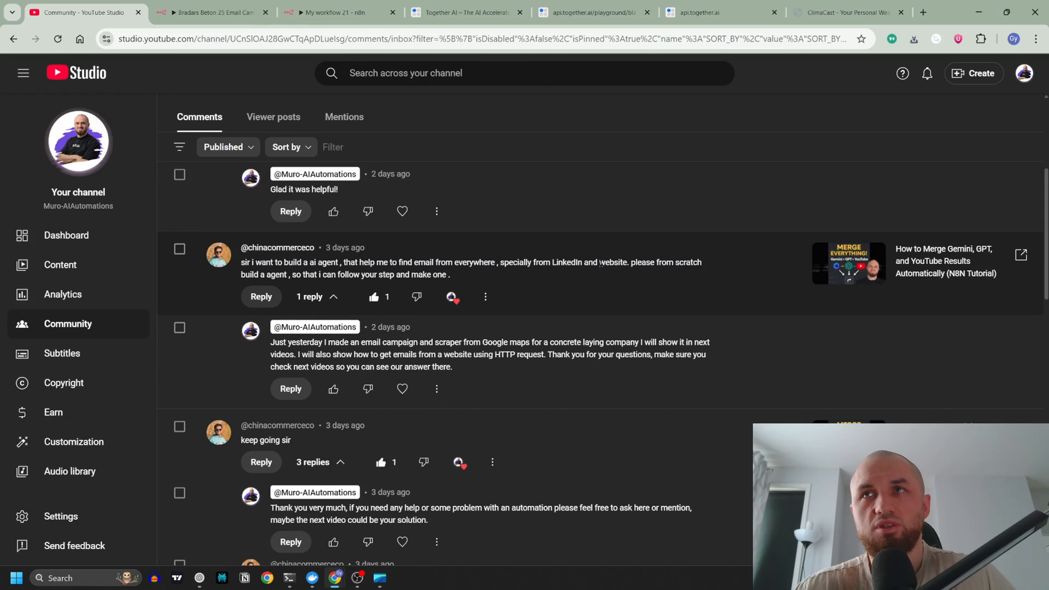
click(223, 12)
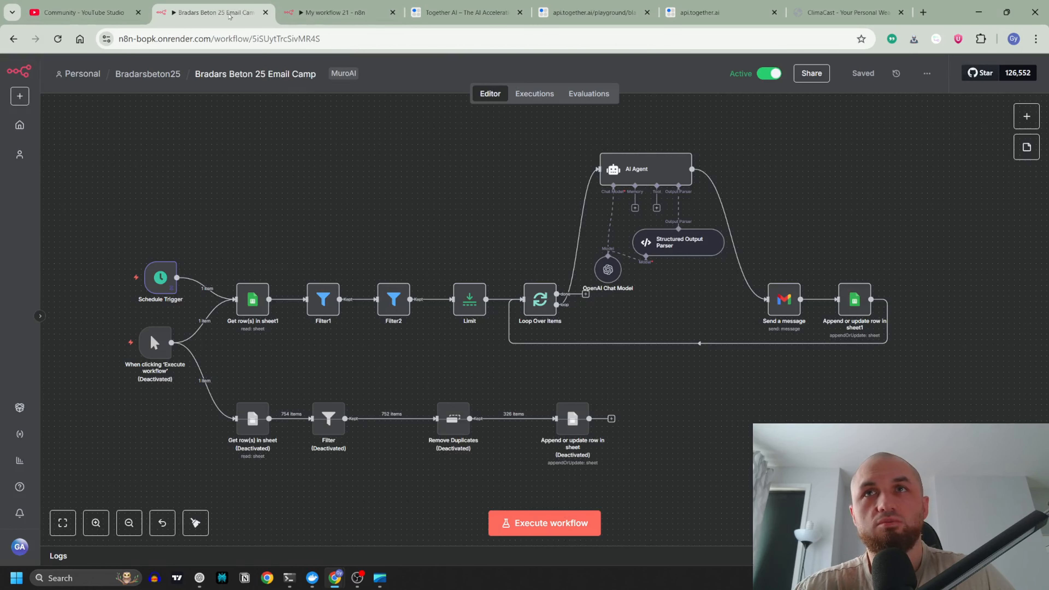
click(335, 12)
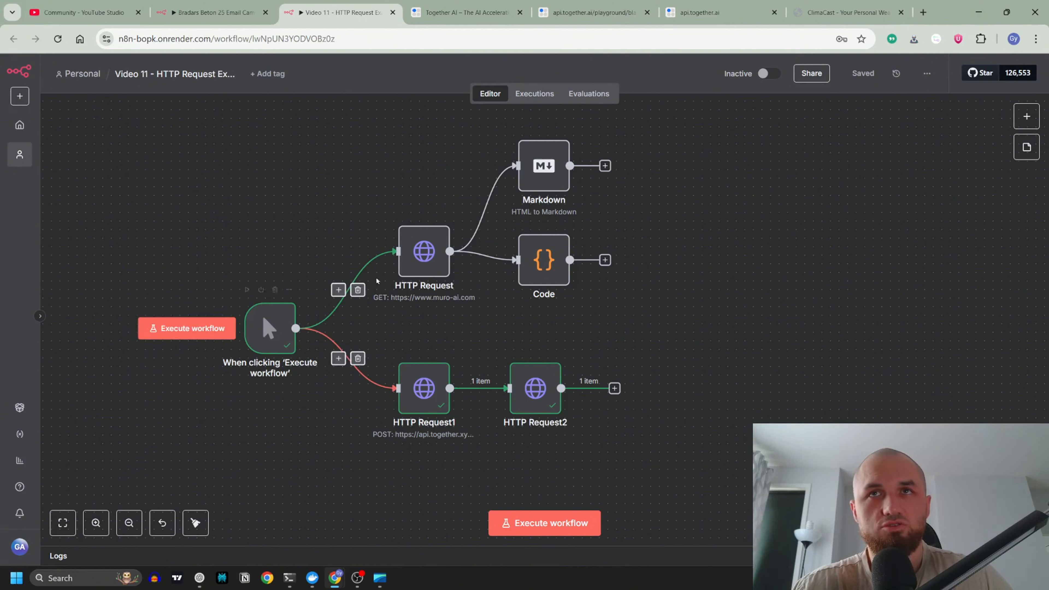
- Review the JavaScript in the Code node and return to the canvas with nothing selected
double_click(541, 257)
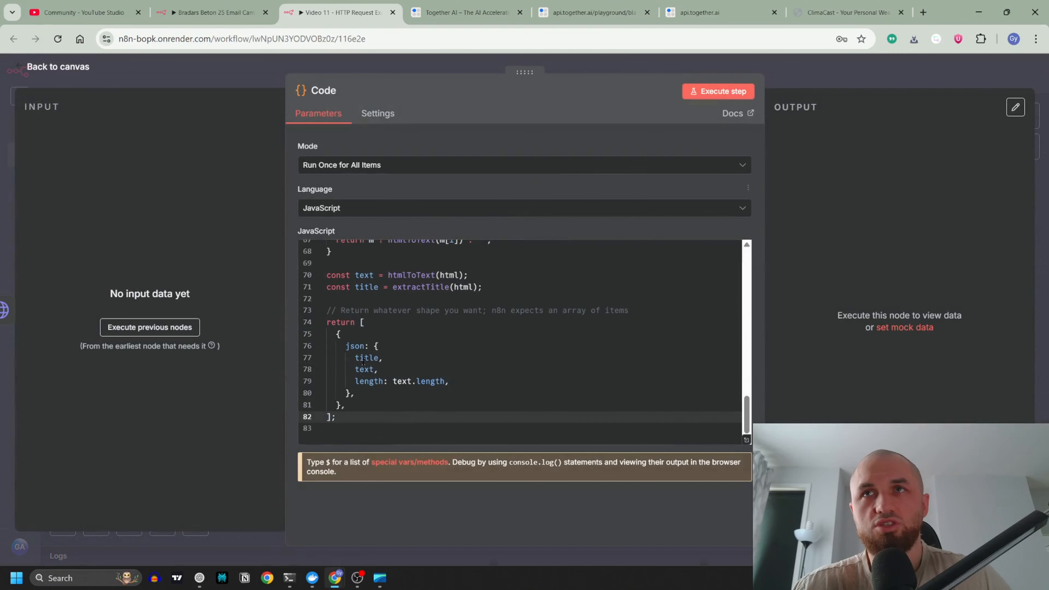
click(242, 72)
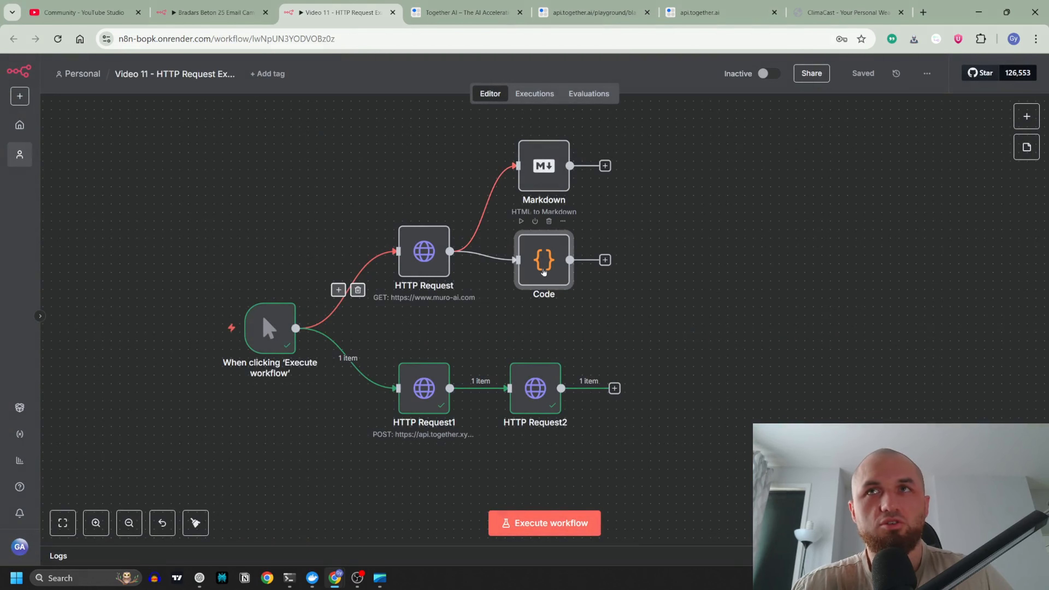
mouse_move(545, 261)
mouse_down()
mouse_move(588, 272)
mouse_move(536, 258)
mouse_move(546, 258)
mouse_up()
mouse_move(406, 216)
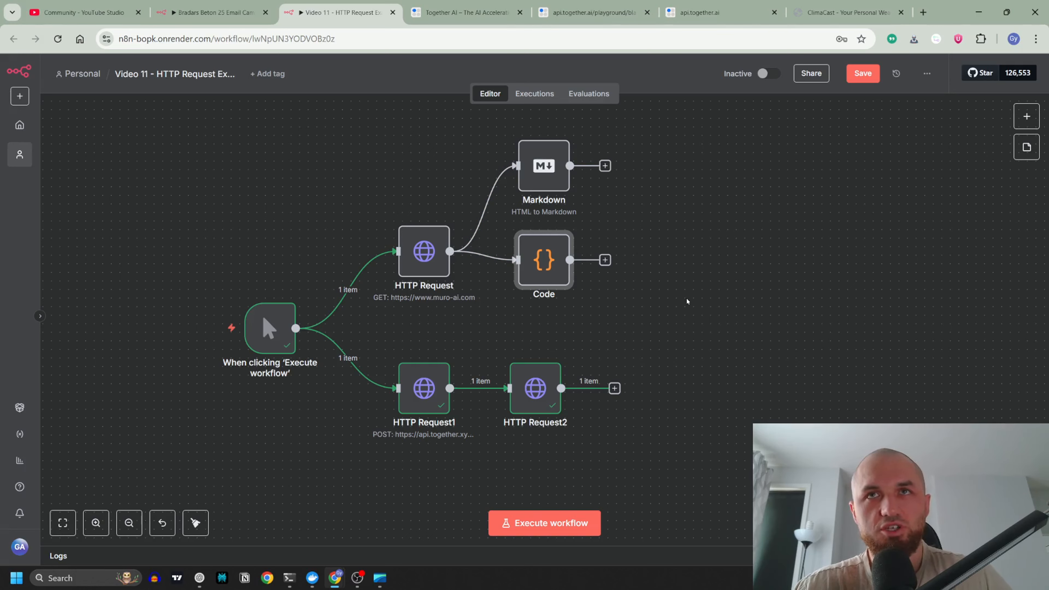
click(324, 156)
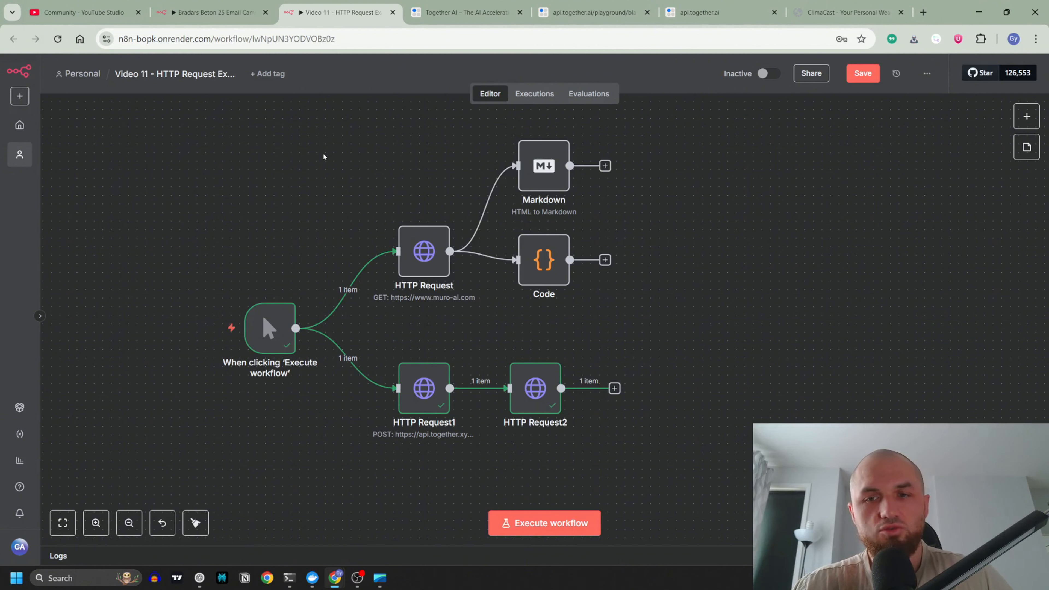
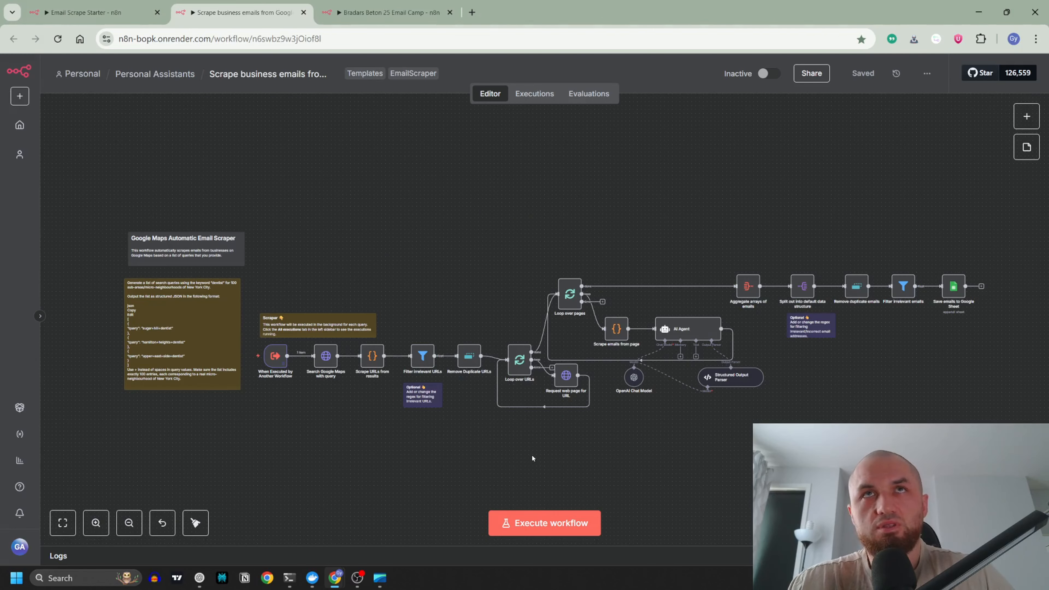
- Survey the Google Maps business email scraper workflow, from its trigger to the AI Agent and page loop
scroll(508, 438, up, 5)
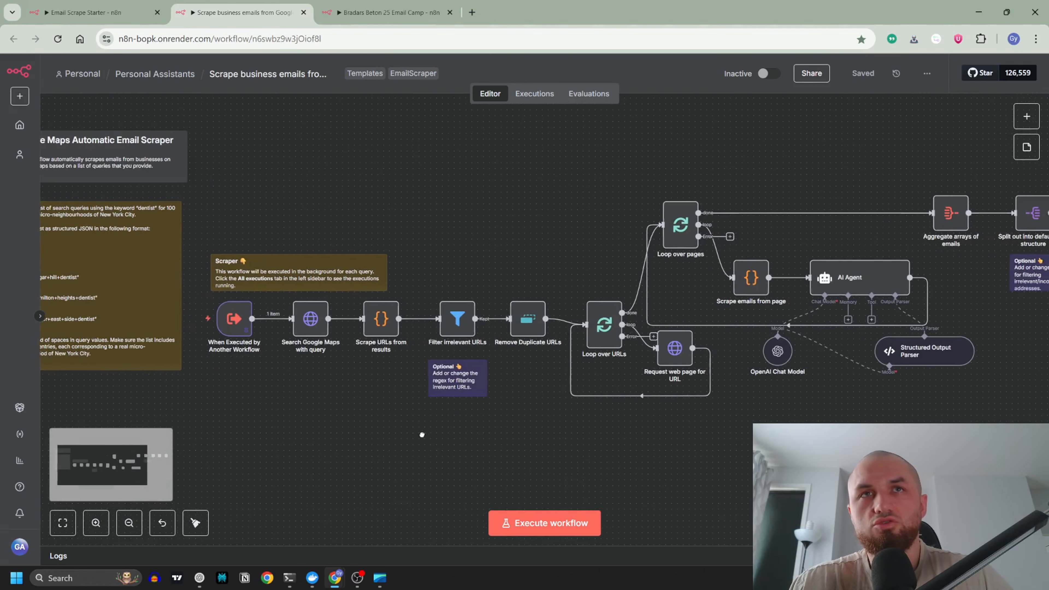
scroll(673, 267, down, 1)
drag(599, 236, 469, 226)
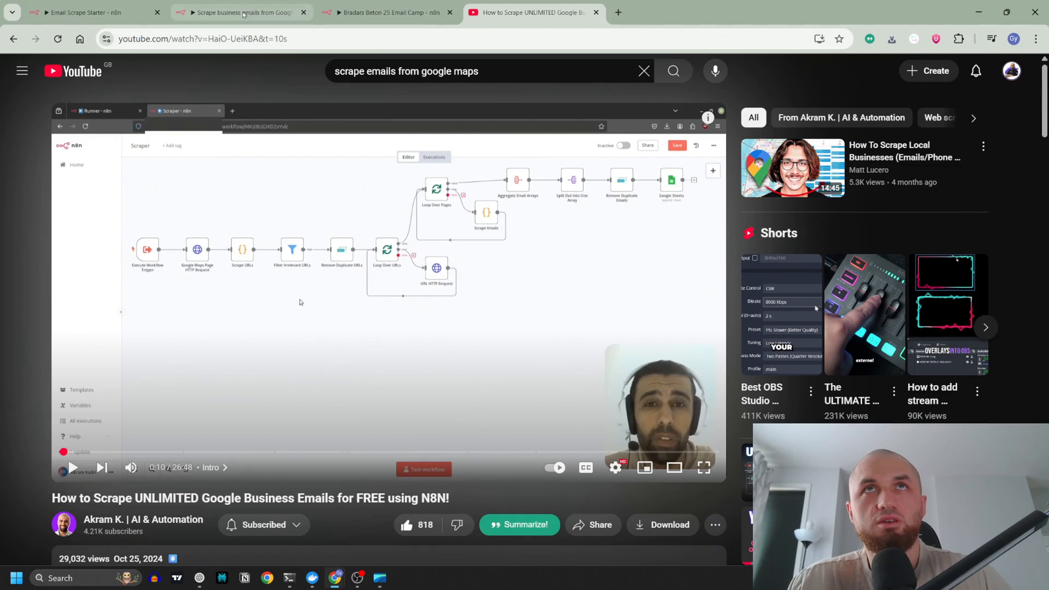
- Switch from the YouTube video to the business email scraper workflow and examine its query notes and first scraping nodes
click(240, 13)
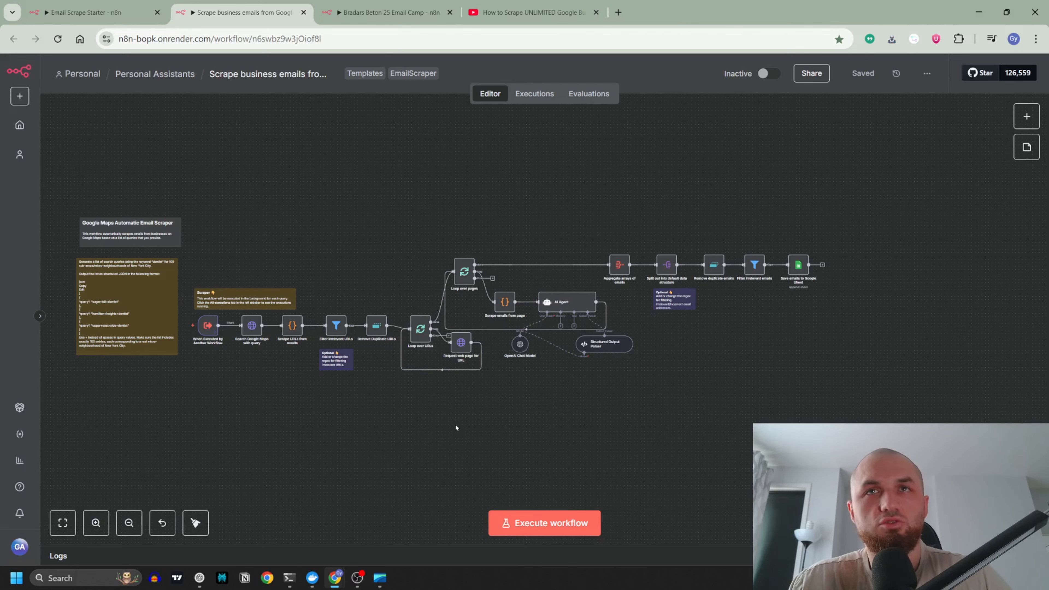
scroll(240, 379, up, 5)
drag(242, 378, 428, 432)
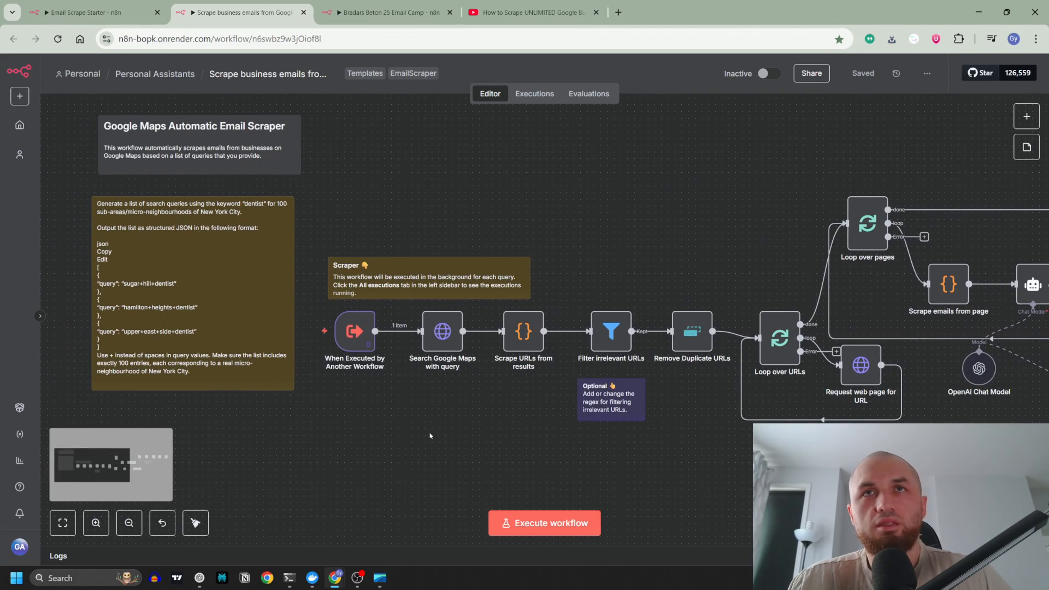
scroll(385, 418, up, 1)
drag(359, 402, 392, 411)
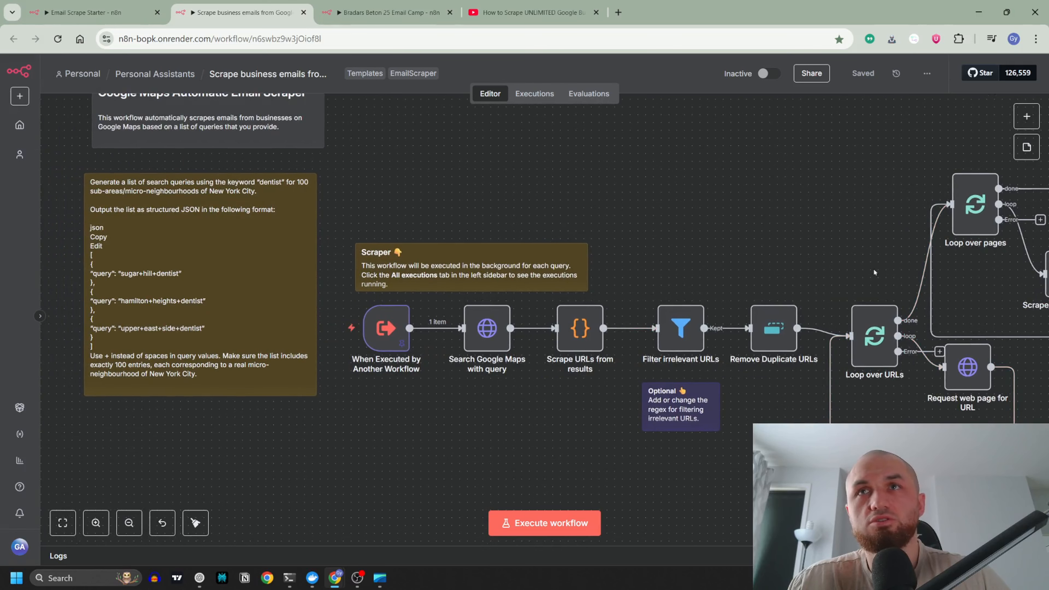
- Compare the Email Scrape Starter workflow with the business email scraper workflow it runs, ending on the starter workflow
click(86, 17)
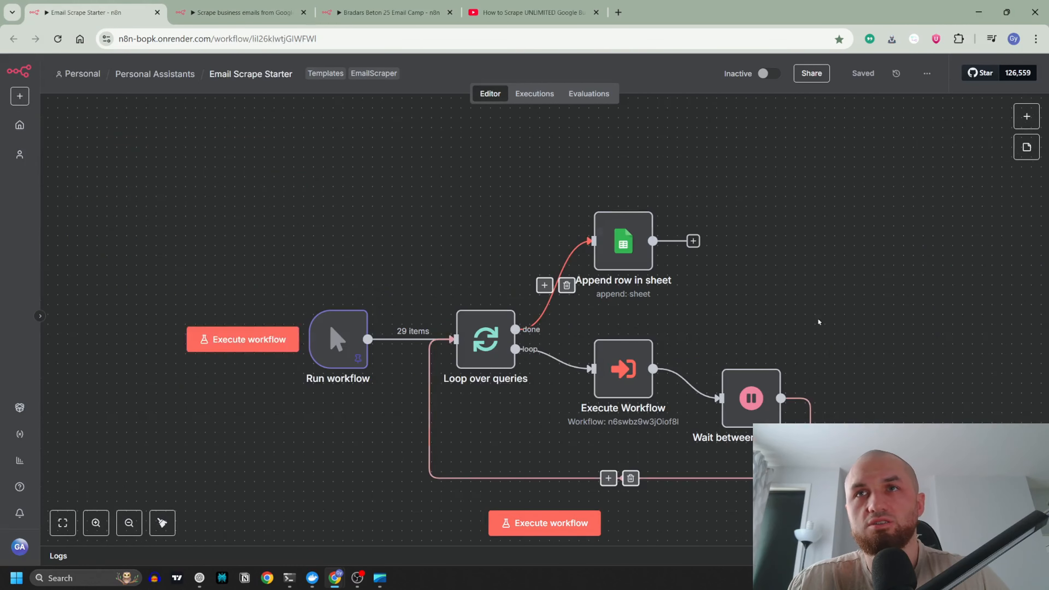
click(232, 12)
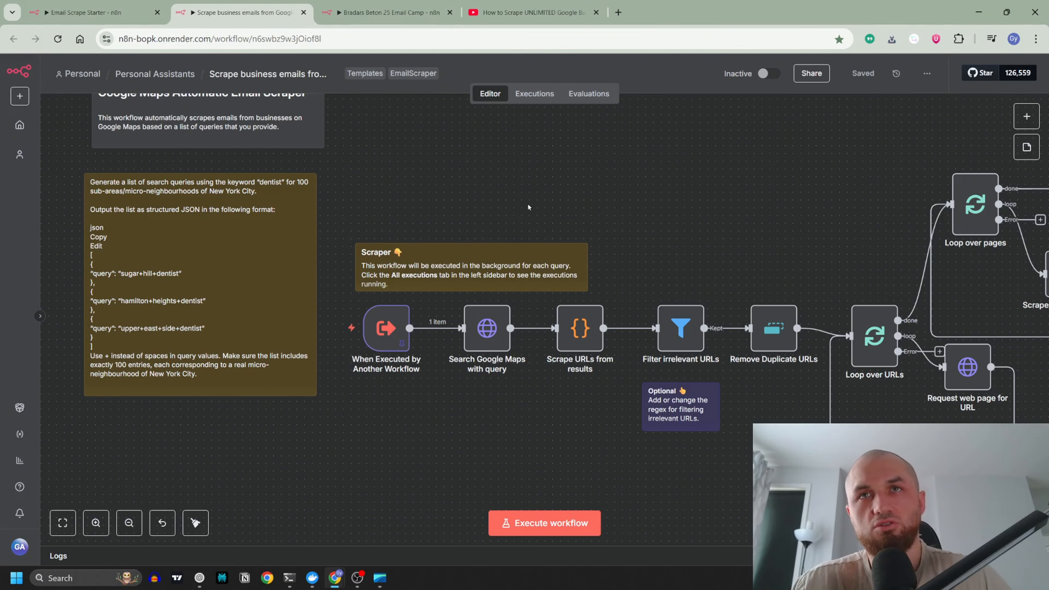
drag(506, 204, 400, 180)
key(ctrl+shift+Tab)
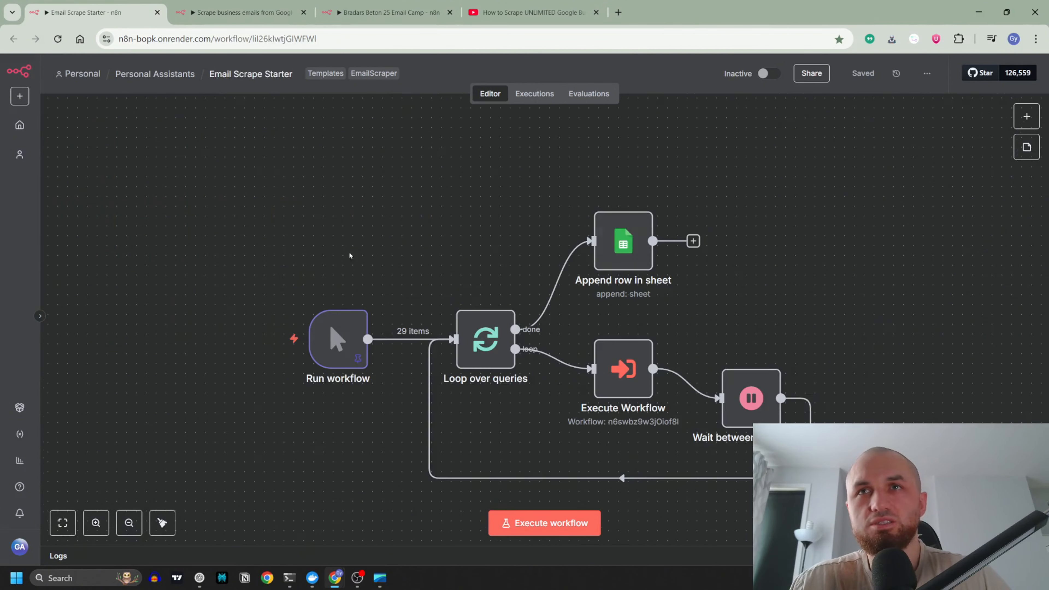
- Show the Run workflow node's pinned queries as JSON and relate them to the trigger of the business email scraper workflow
double_click(337, 346)
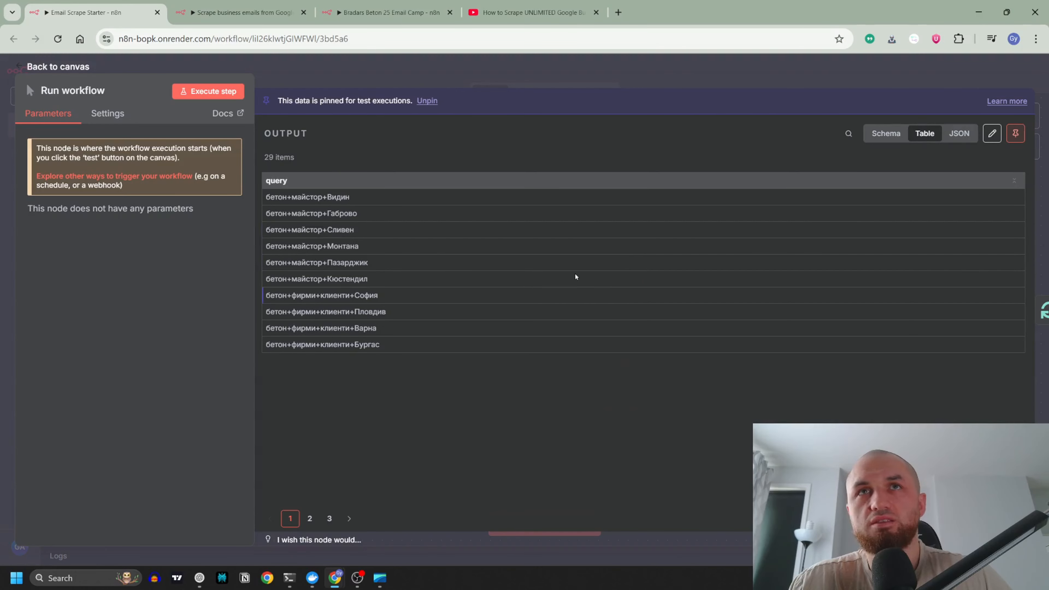
click(959, 133)
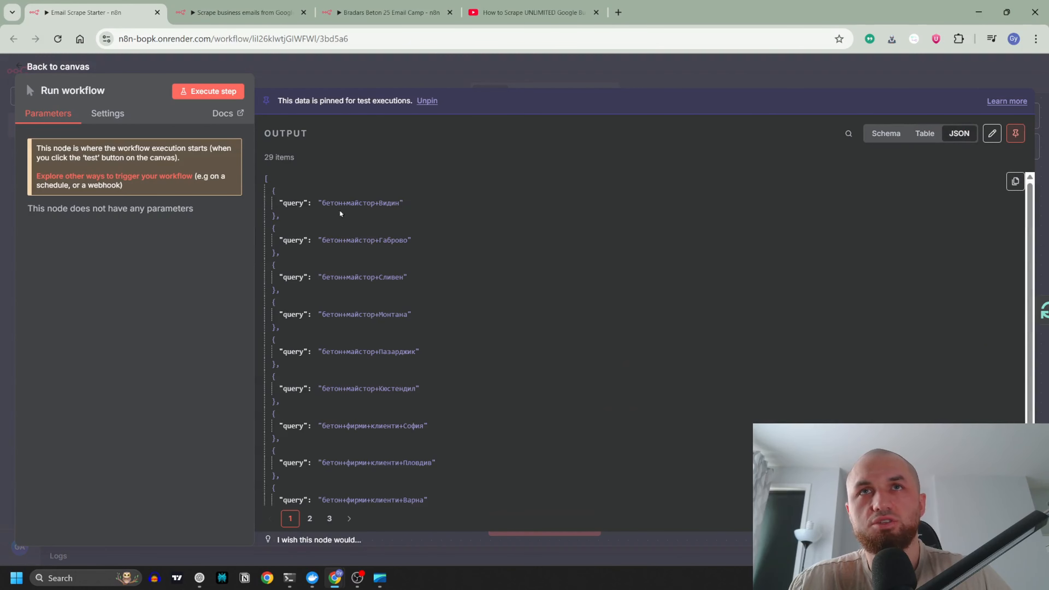
click(357, 68)
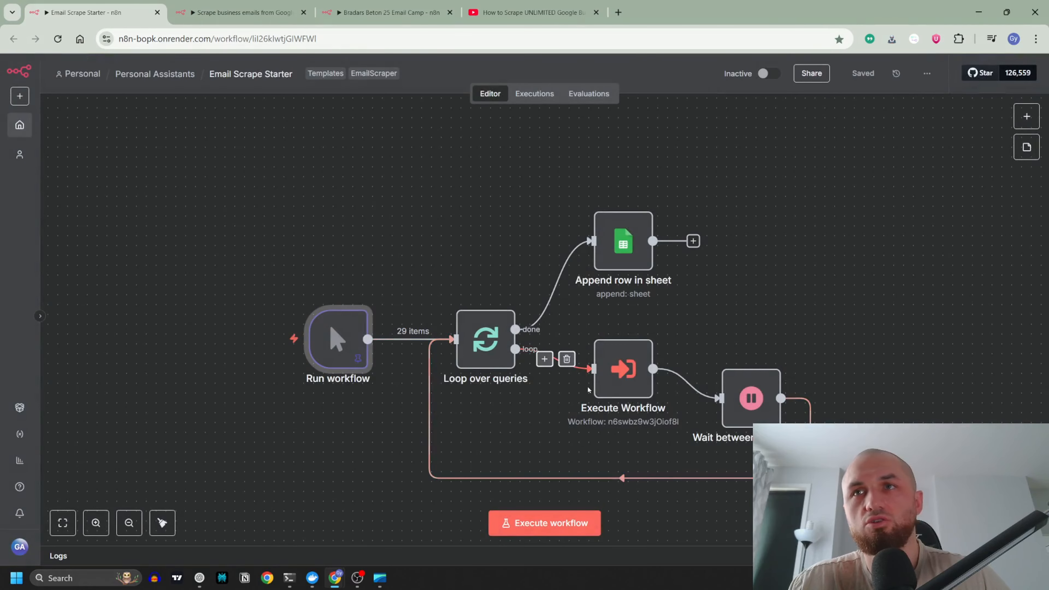
click(221, 13)
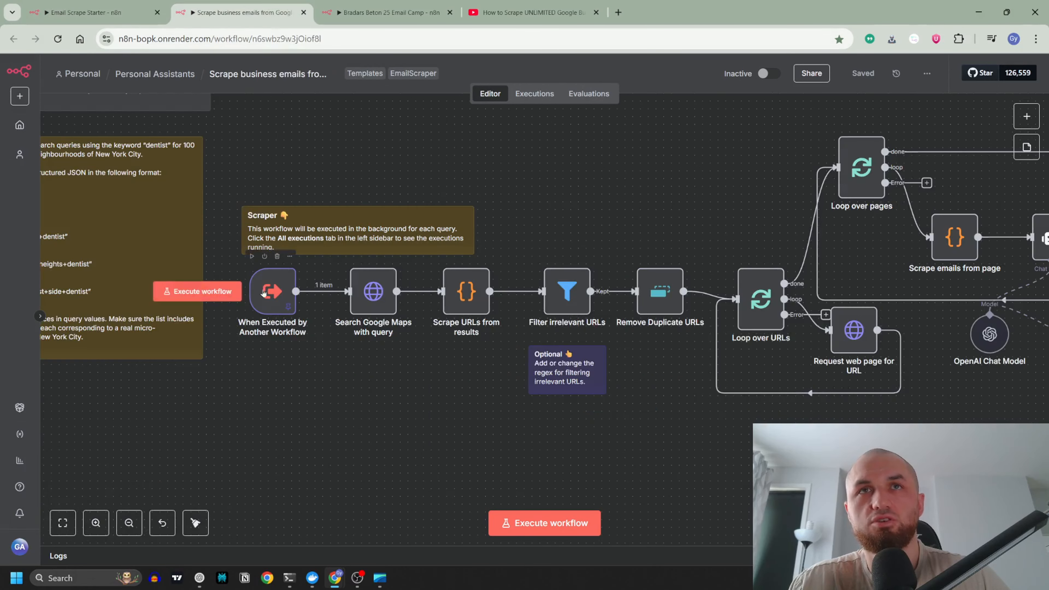
click(101, 13)
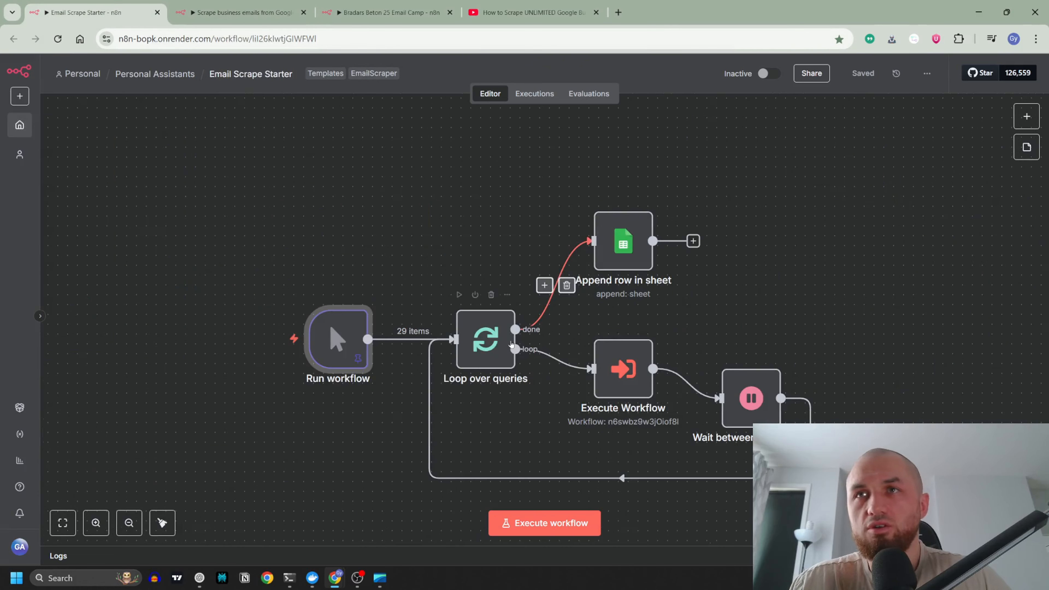
double_click(339, 339)
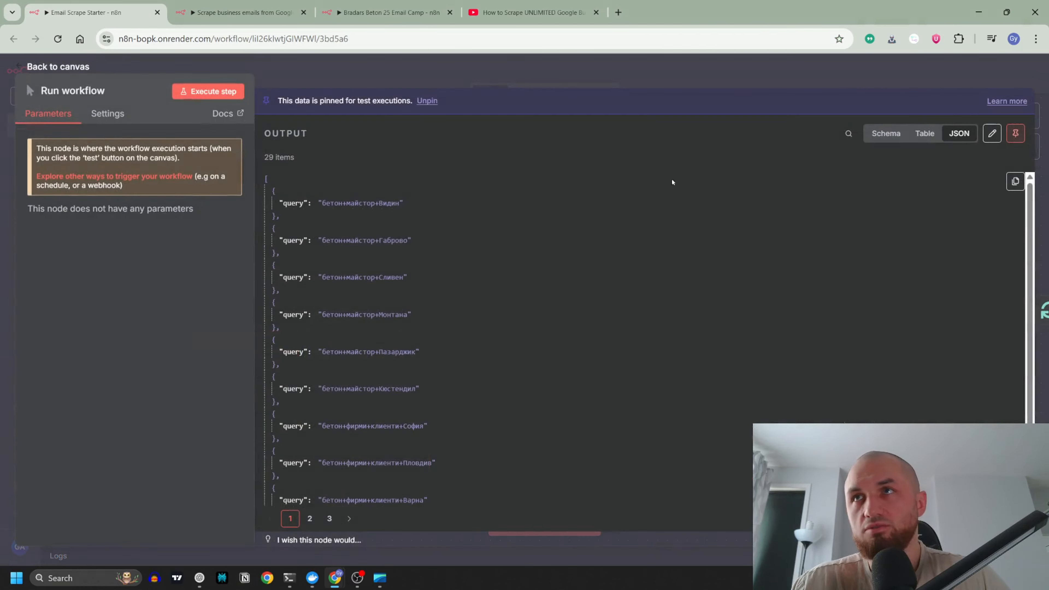
- Compare the scraper workflow's URL nodes with the website details in the B.P.C Motor Engineers listing on Google Maps, ending on the workflow
click(243, 12)
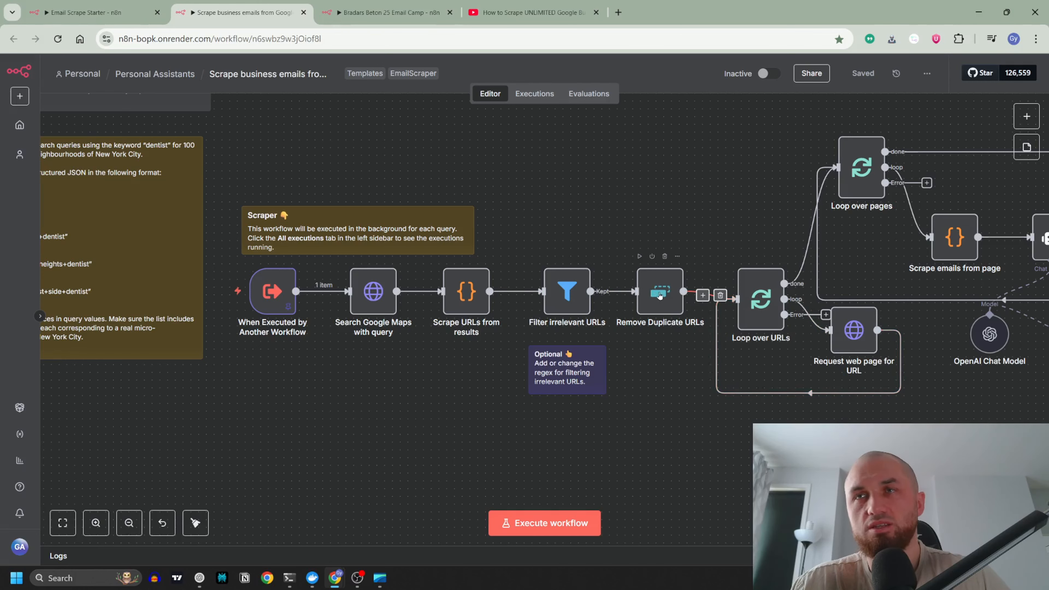
scroll(704, 201, right, 3)
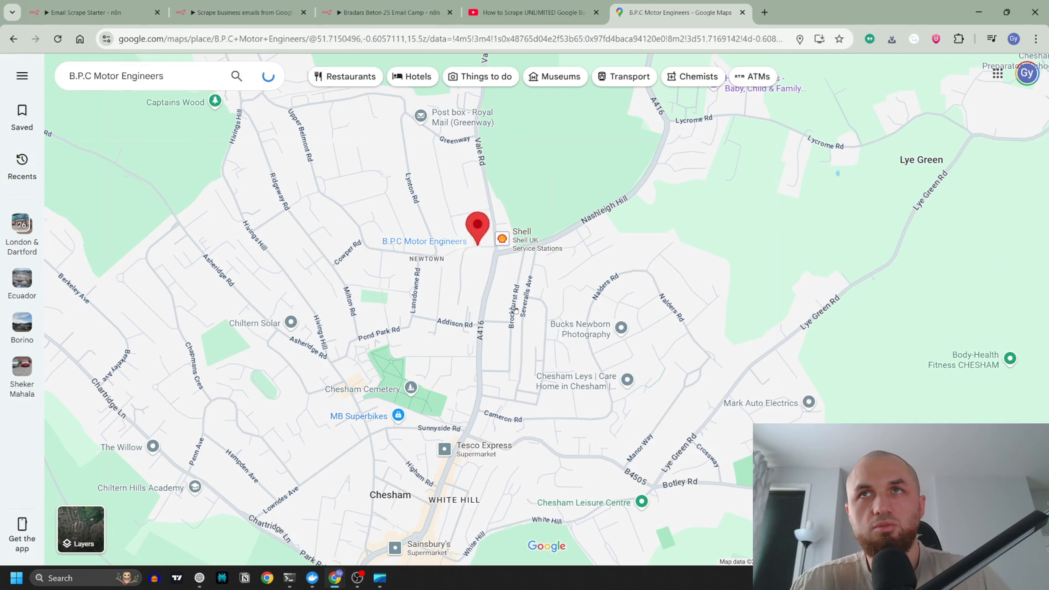
scroll(219, 404, down, 4)
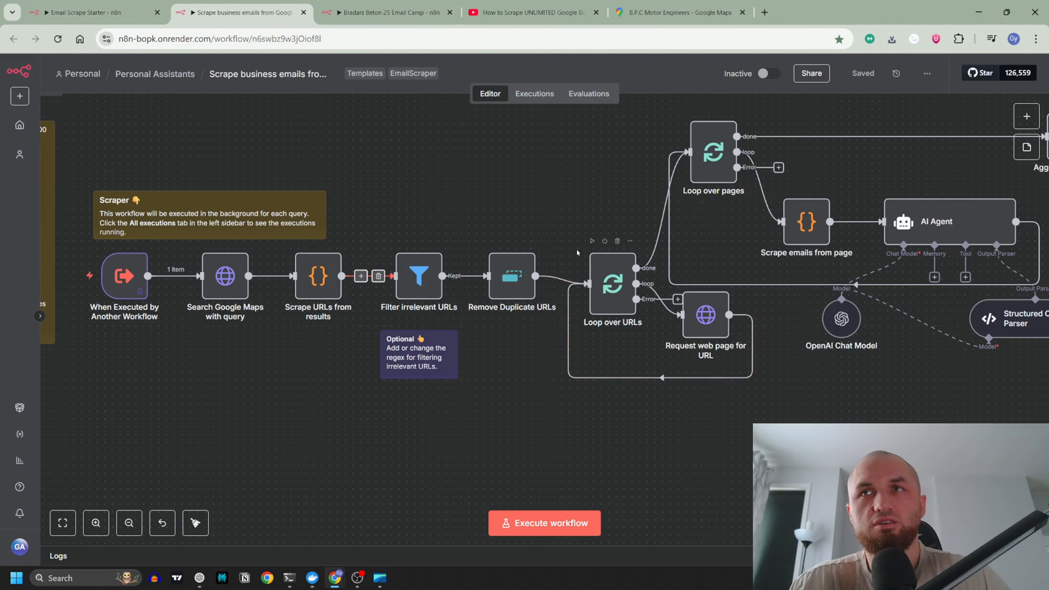
click(677, 13)
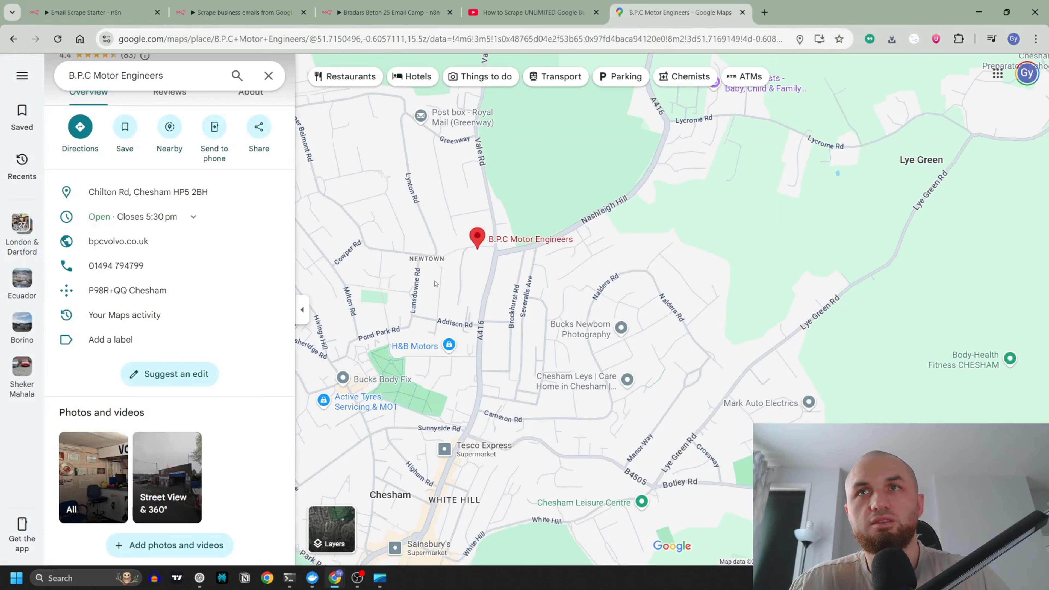
click(240, 12)
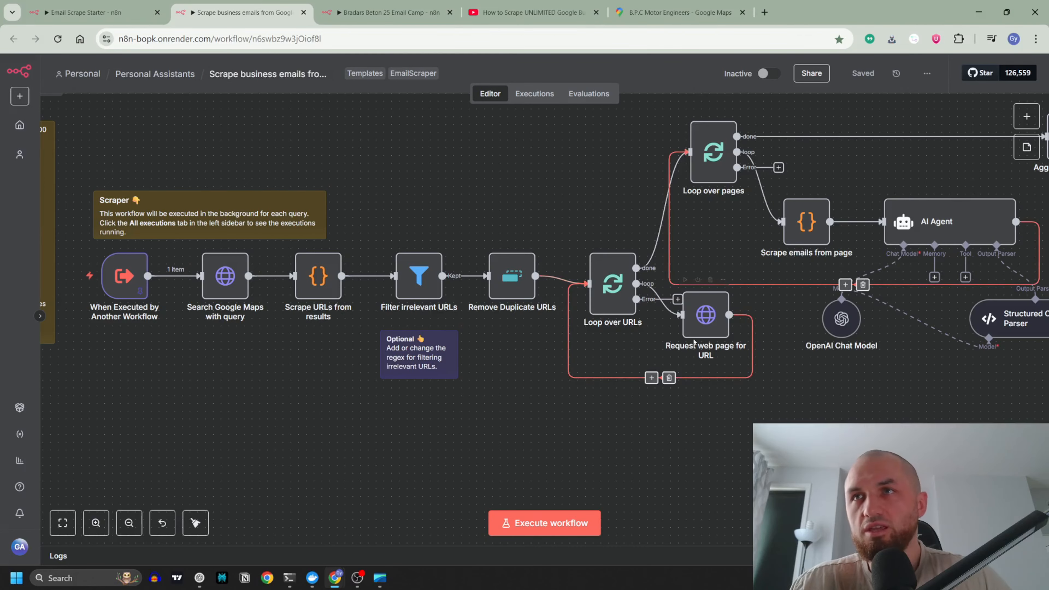
- Inspect the Request web page for URL node's settings and the JavaScript in the Scrape emails from page node
double_click(706, 316)
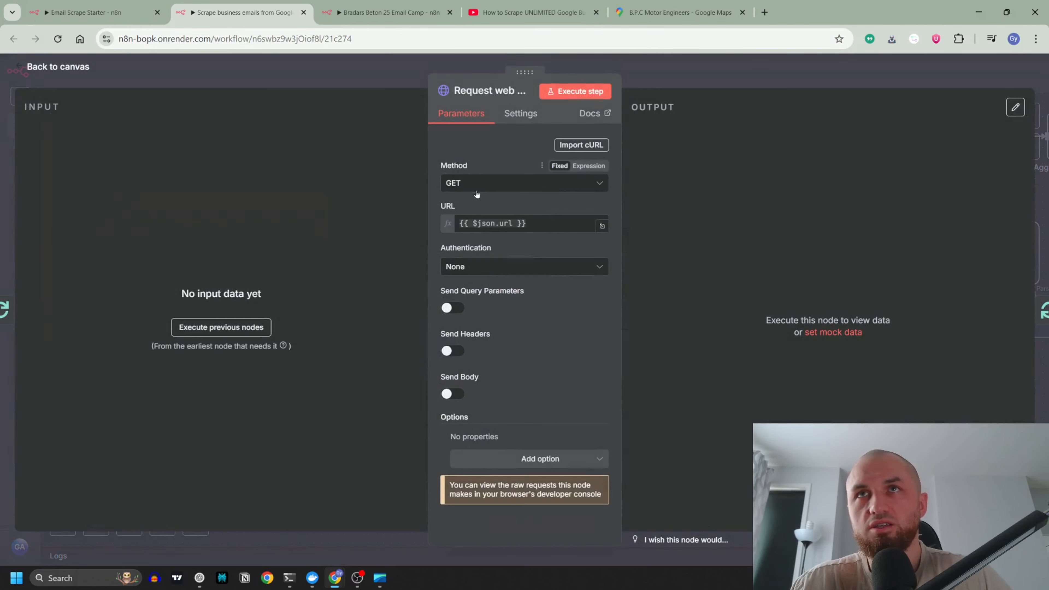
key(Escape)
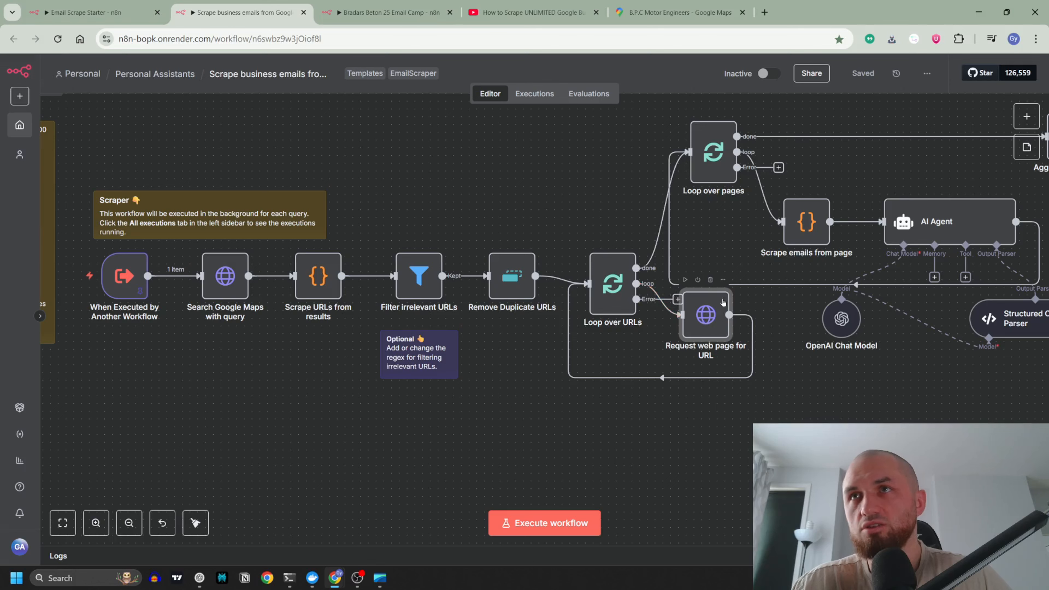
drag(611, 187, 490, 181)
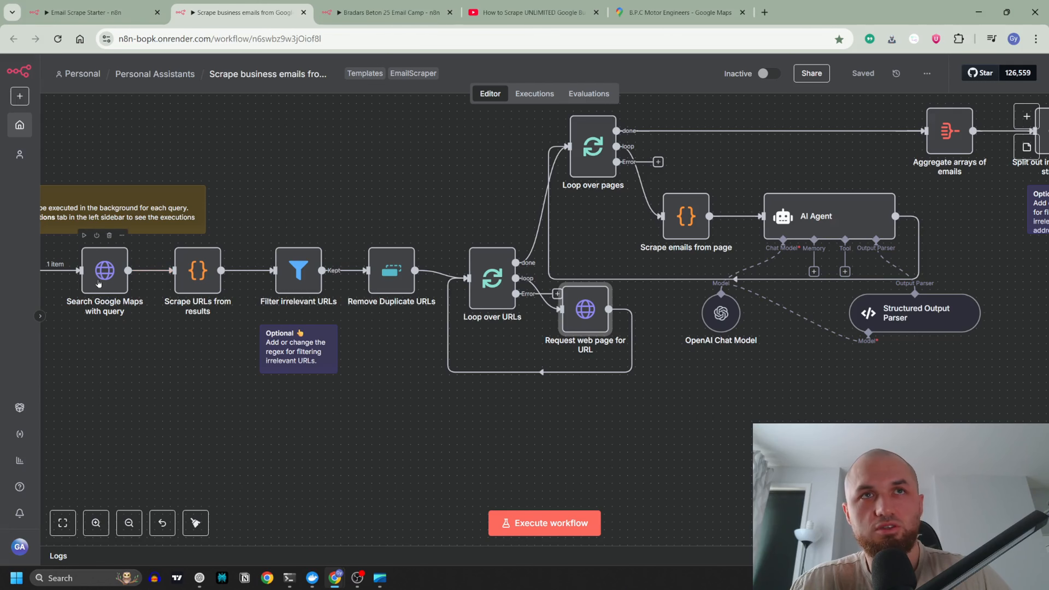
scroll(533, 372, right, 6)
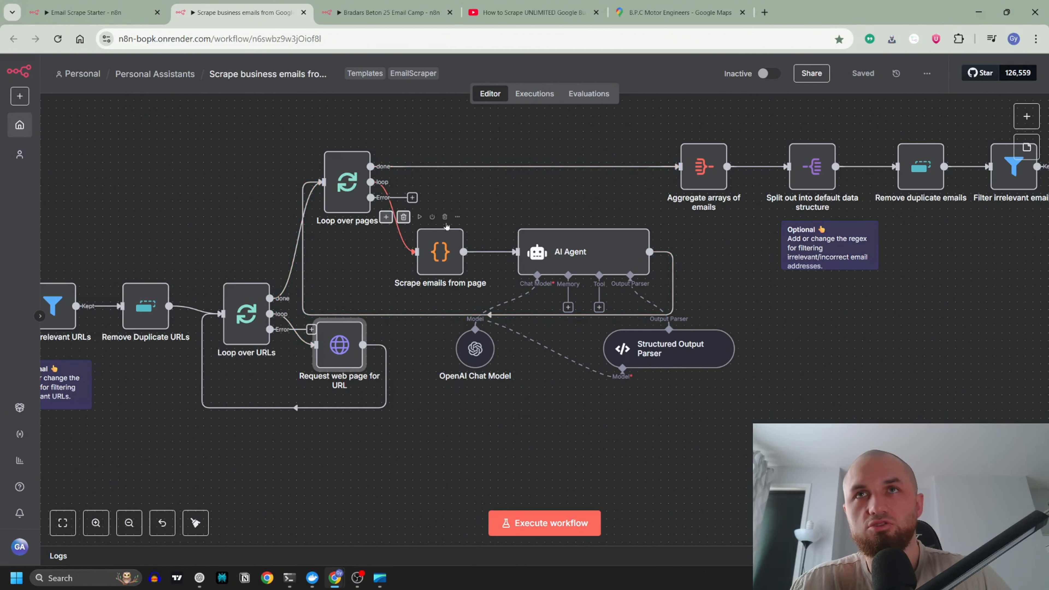
double_click(438, 251)
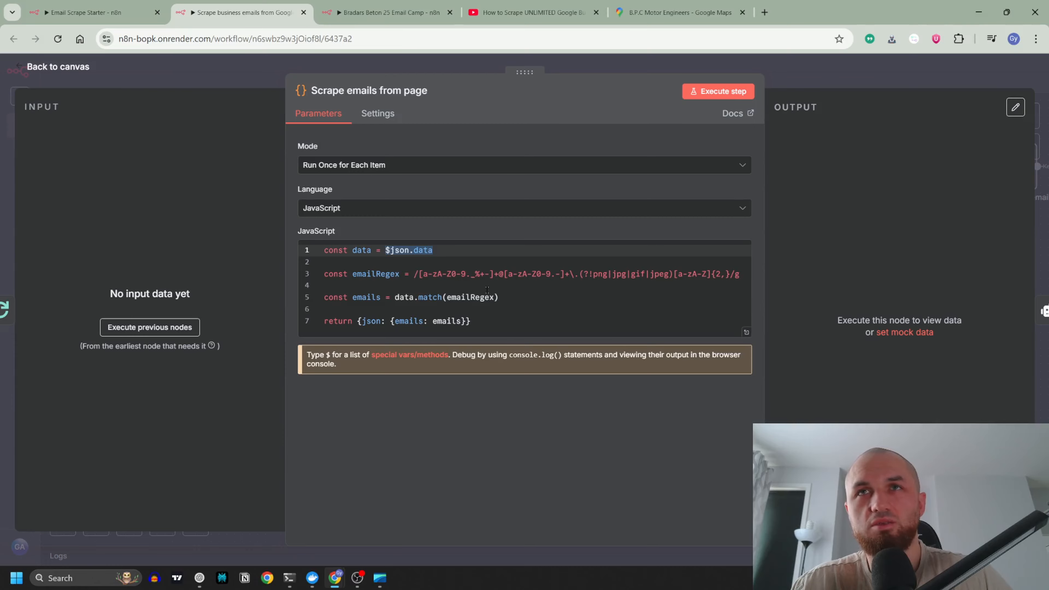
click(318, 67)
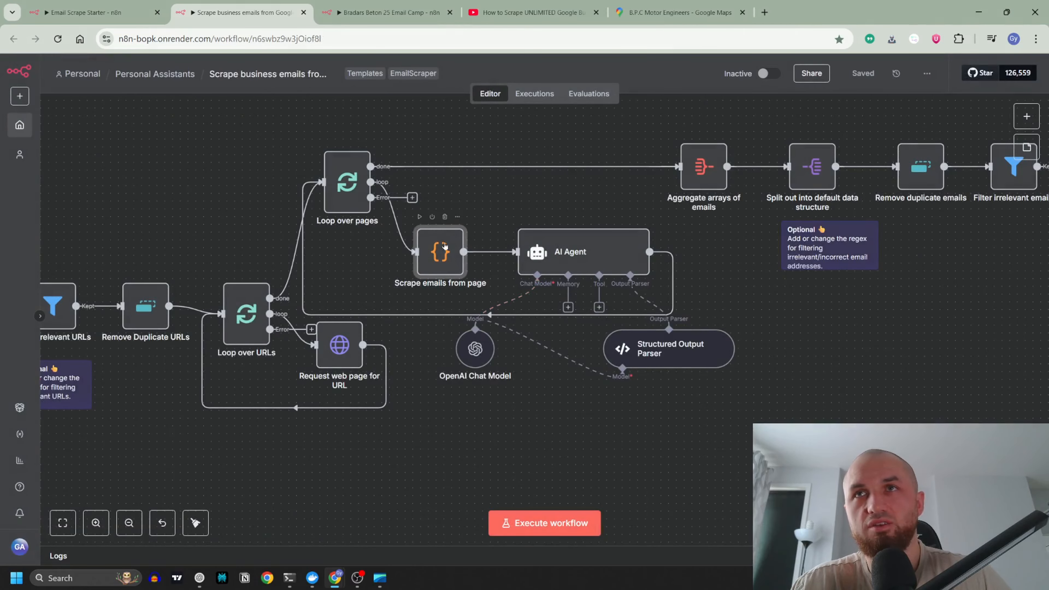
- Review the AI Agent node's user prompt and options, and open its System Message in the expanded expression editor
double_click(575, 249)
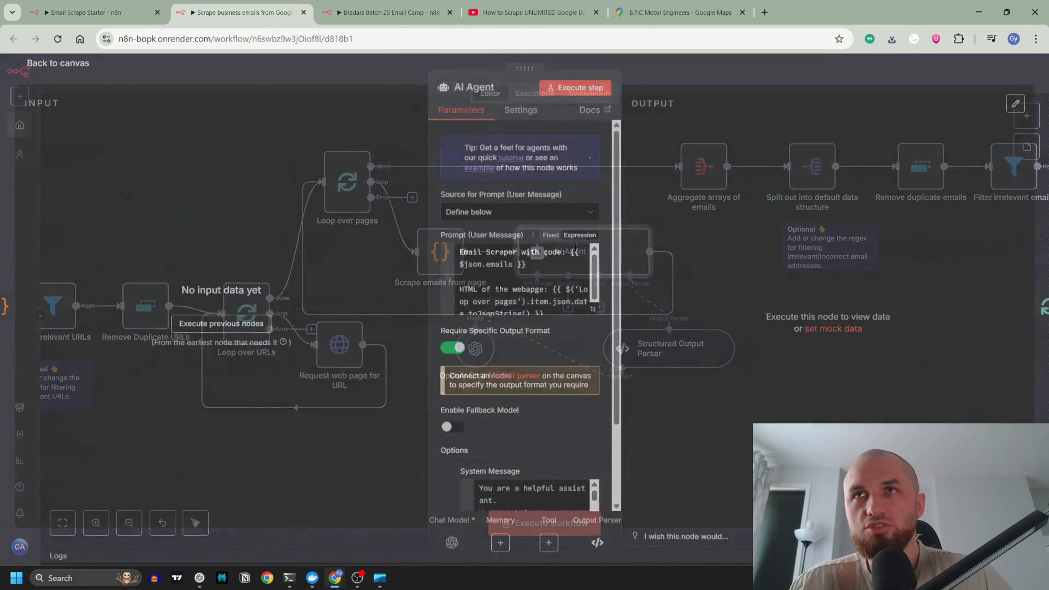
scroll(522, 290, down, 1)
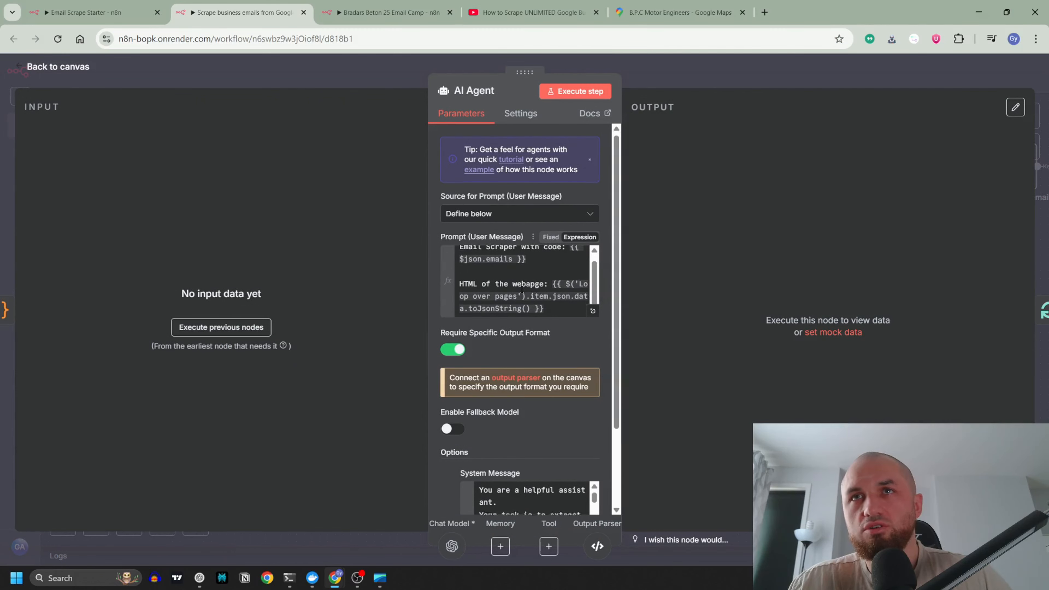
scroll(522, 290, down, 2)
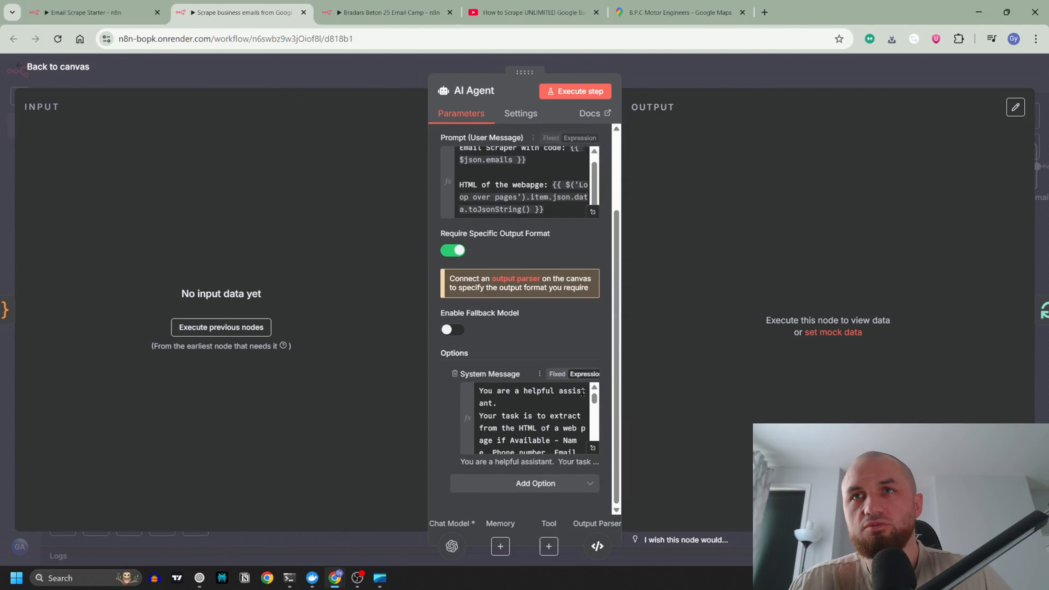
scroll(533, 417, down, 3)
click(592, 448)
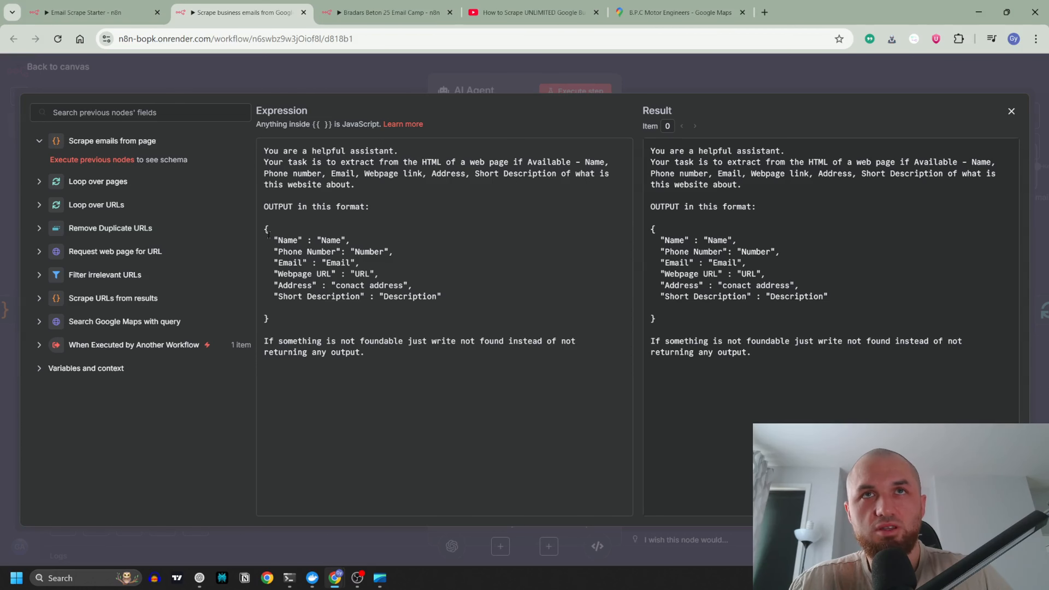
- Examine the JSON output format in the AI Agent's system message and the JSON example in the Structured Output Parser, ending on the canvas
drag(268, 234, 445, 297)
click(340, 309)
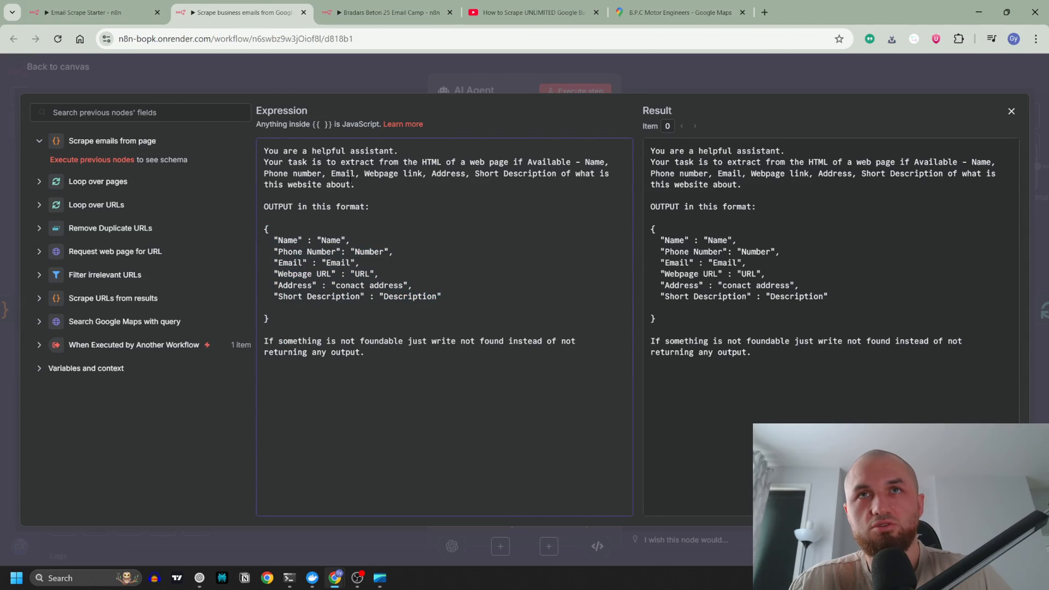
drag(273, 318, 264, 229)
click(288, 68)
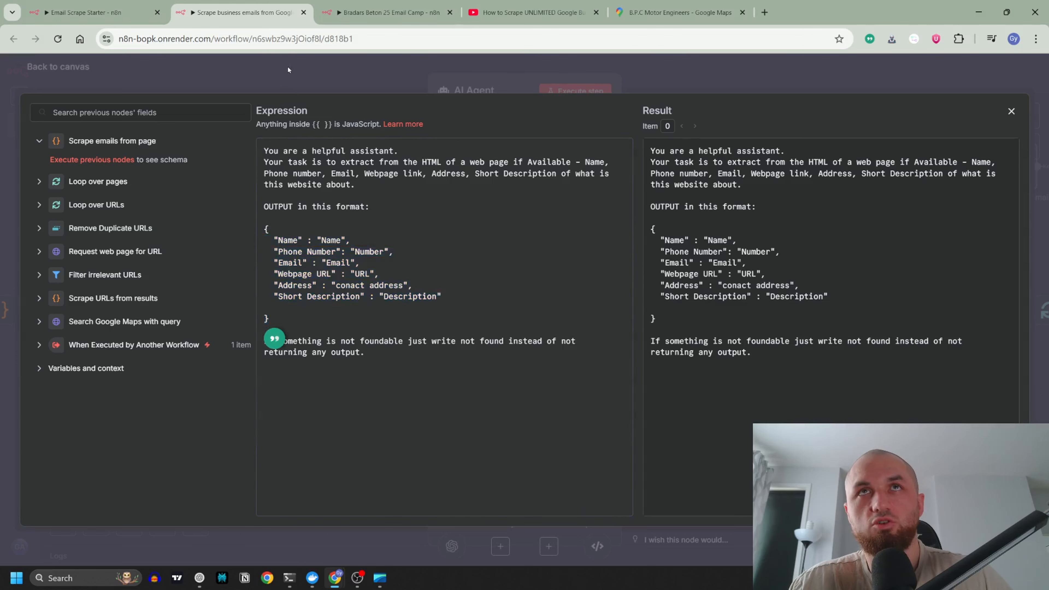
click(596, 545)
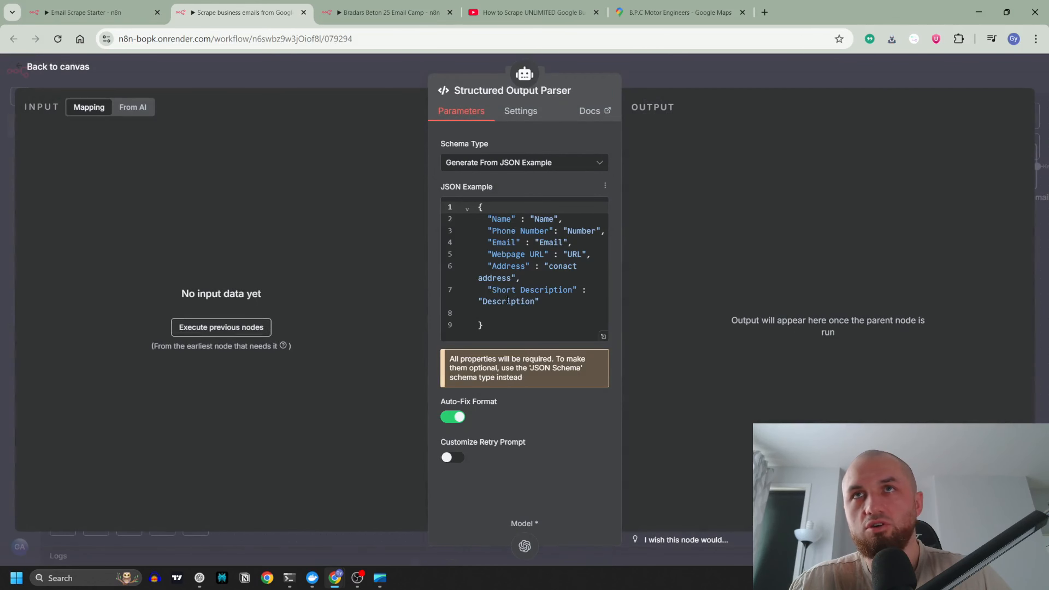
click(387, 69)
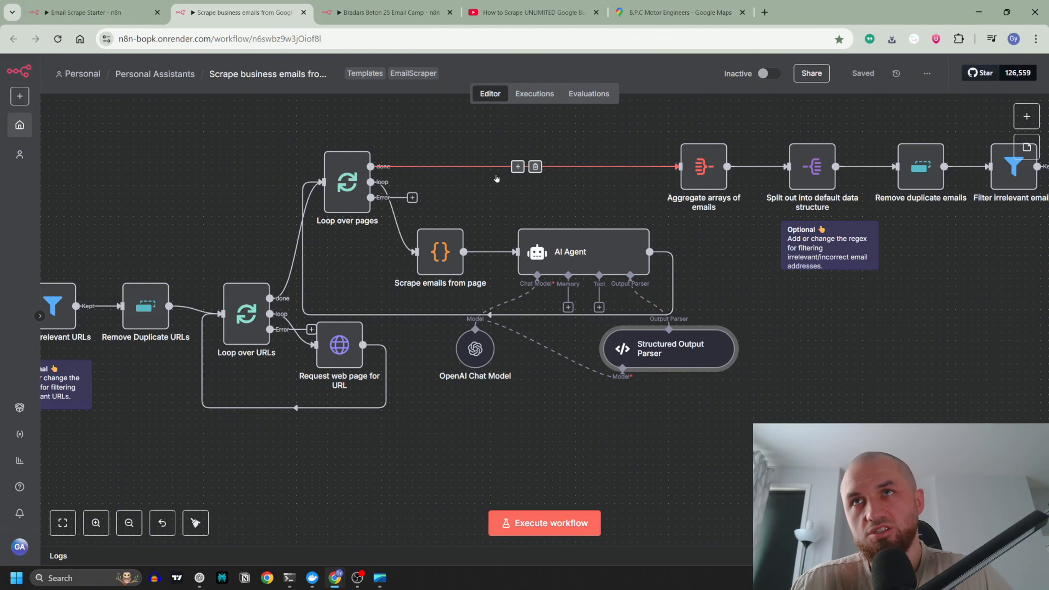
- Inspect the parameters of the Aggregate arrays of emails node and return to the canvas
drag(614, 197, 491, 239)
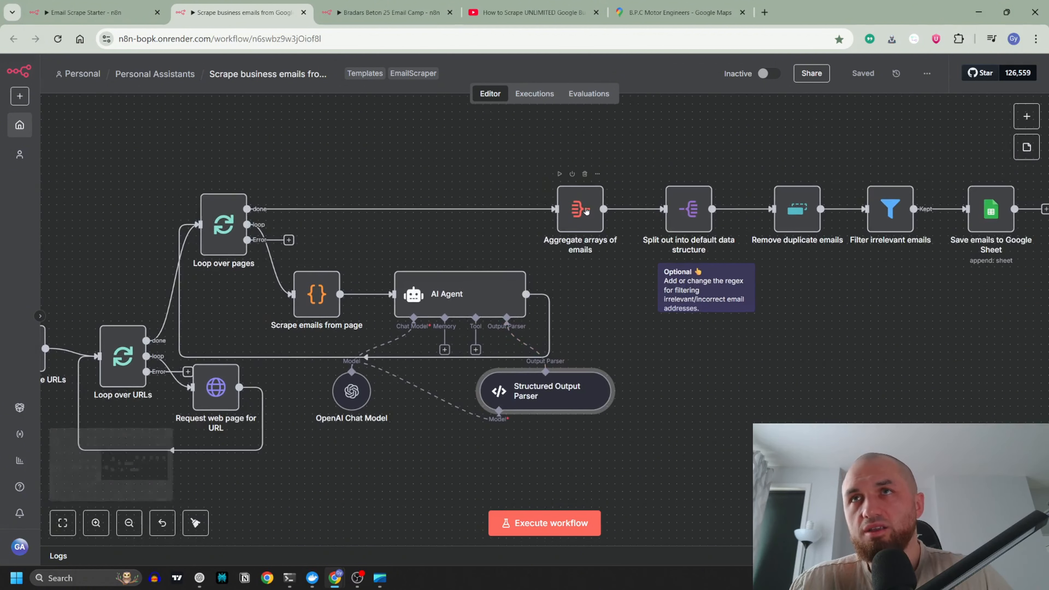
double_click(584, 210)
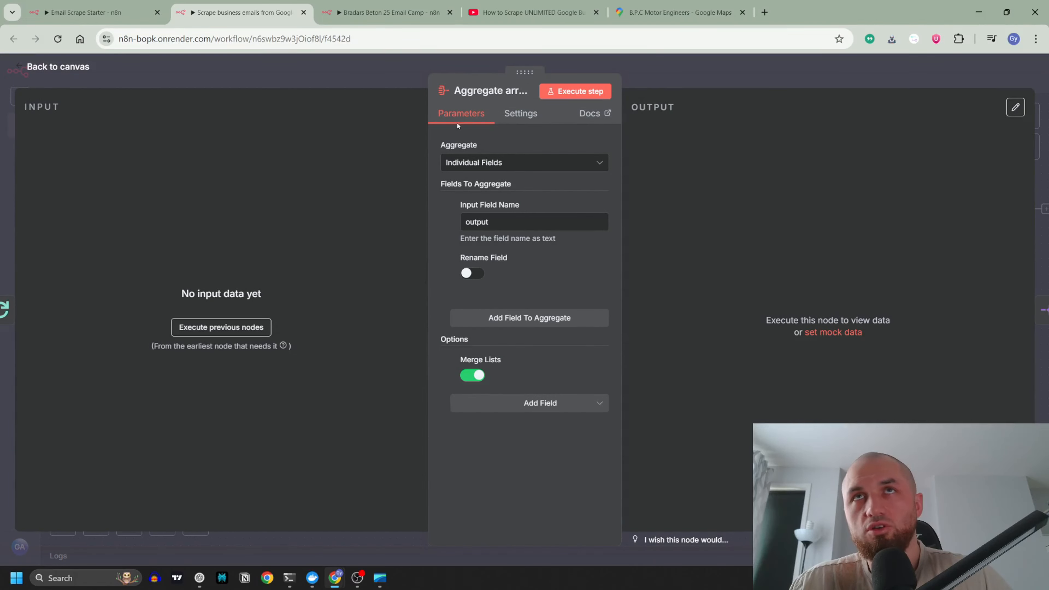
click(377, 67)
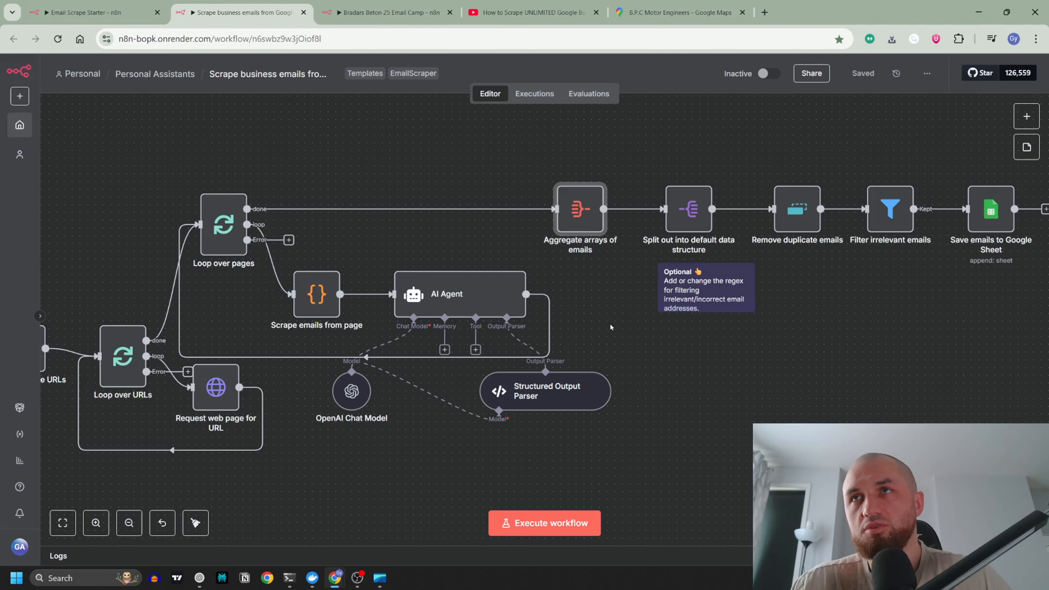
- Check the settings of the Split out into default data structure node and the Remove duplicate emails node
drag(715, 383, 716, 441)
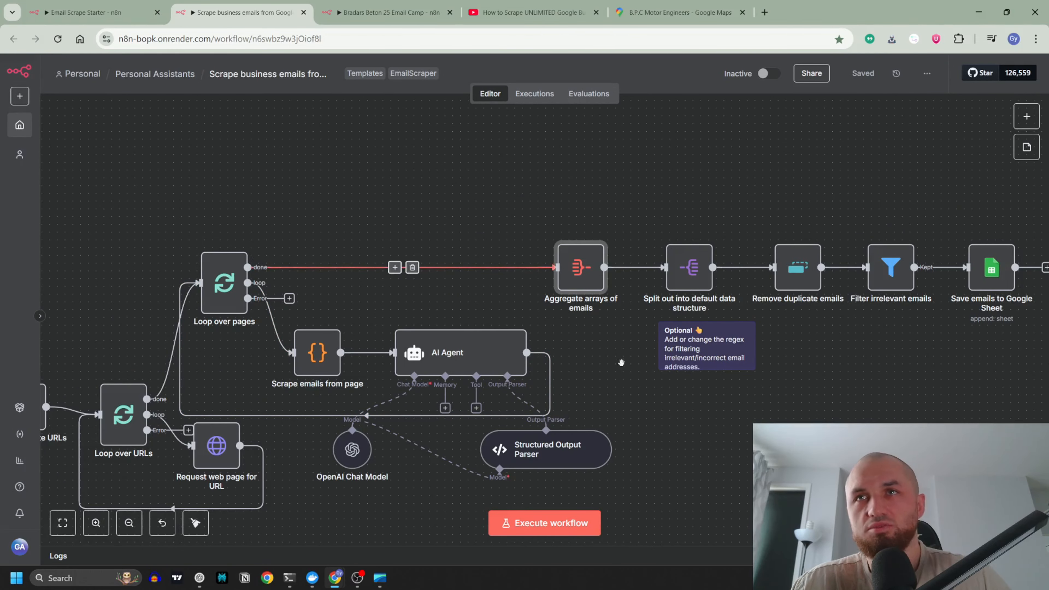
scroll(327, 257, right, 5)
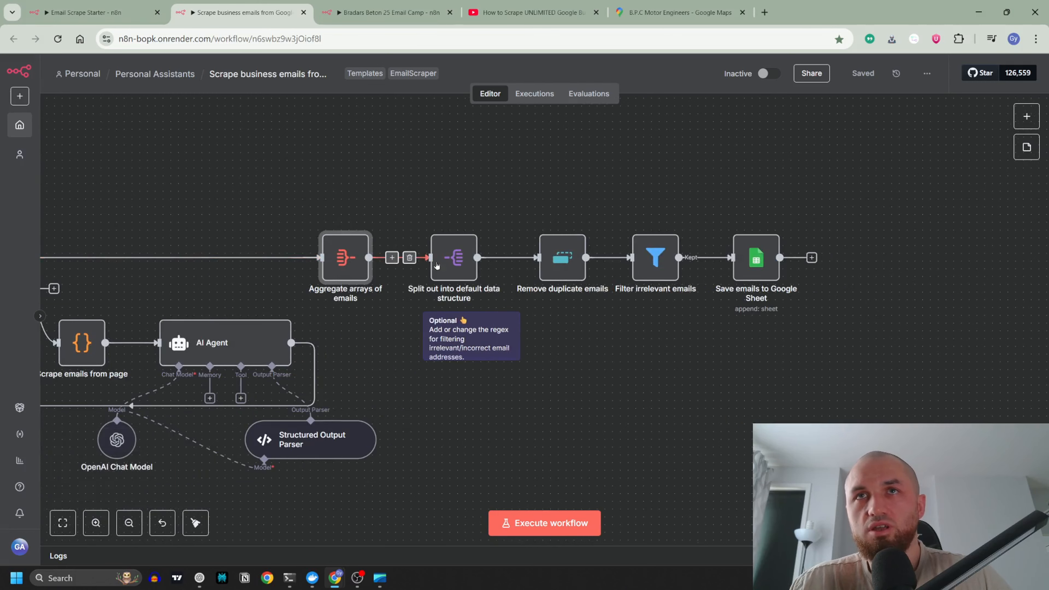
double_click(454, 258)
click(411, 77)
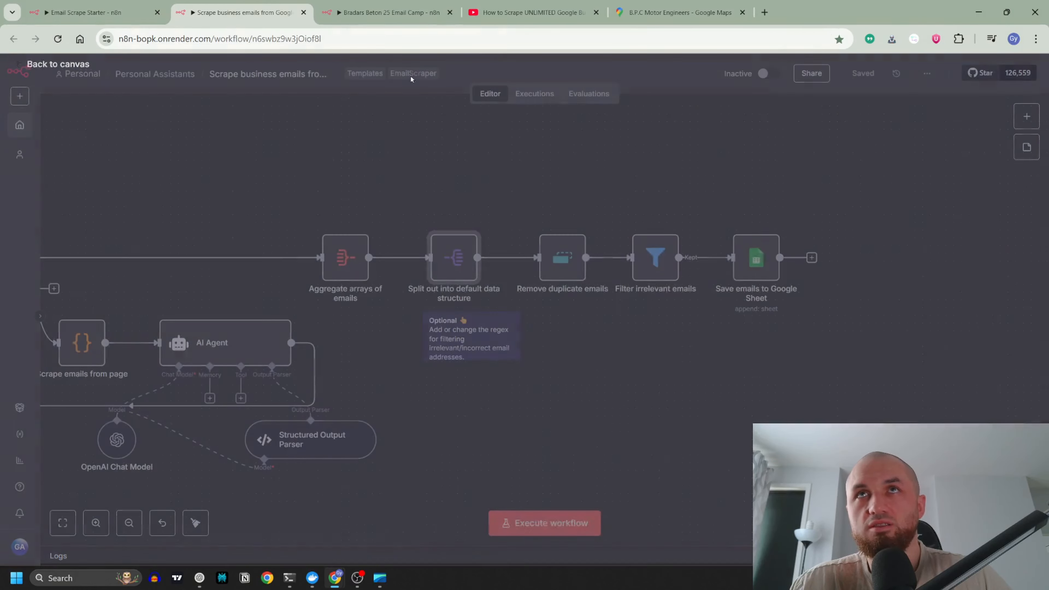
double_click(570, 255)
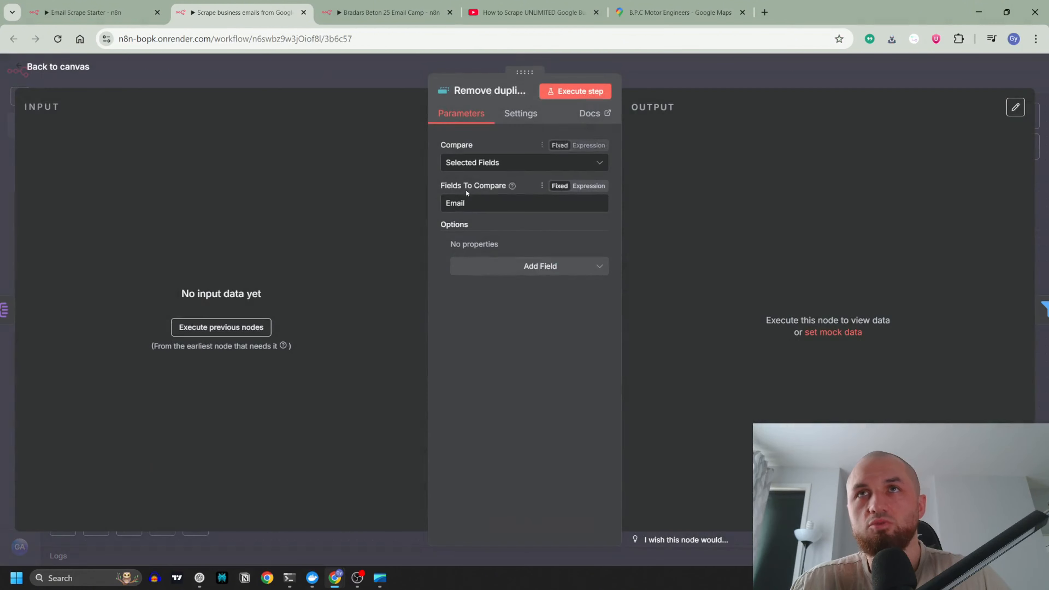
click(372, 78)
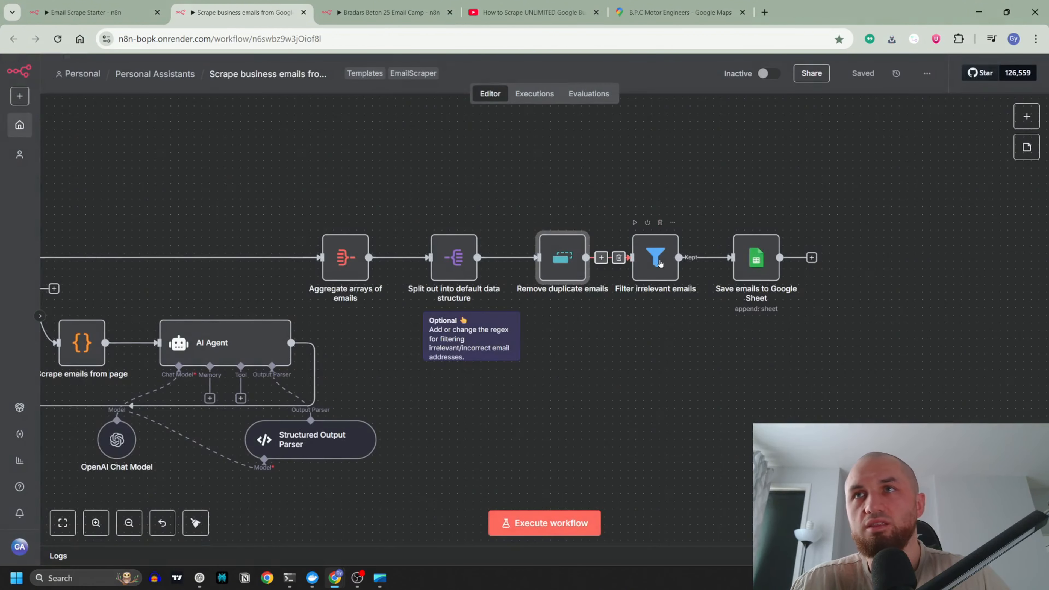
- Open the Filter irrelevant emails node and highlight the full regex in its "does not match regex" condition
double_click(660, 261)
drag(602, 172, 745, 189)
click(722, 198)
click(700, 197)
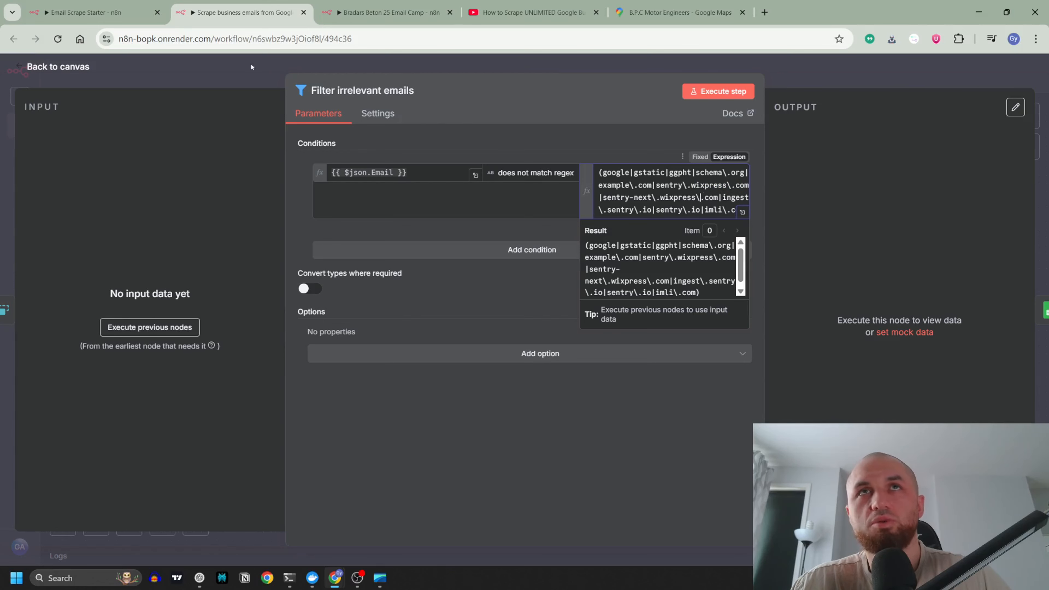
drag(599, 169, 759, 216)
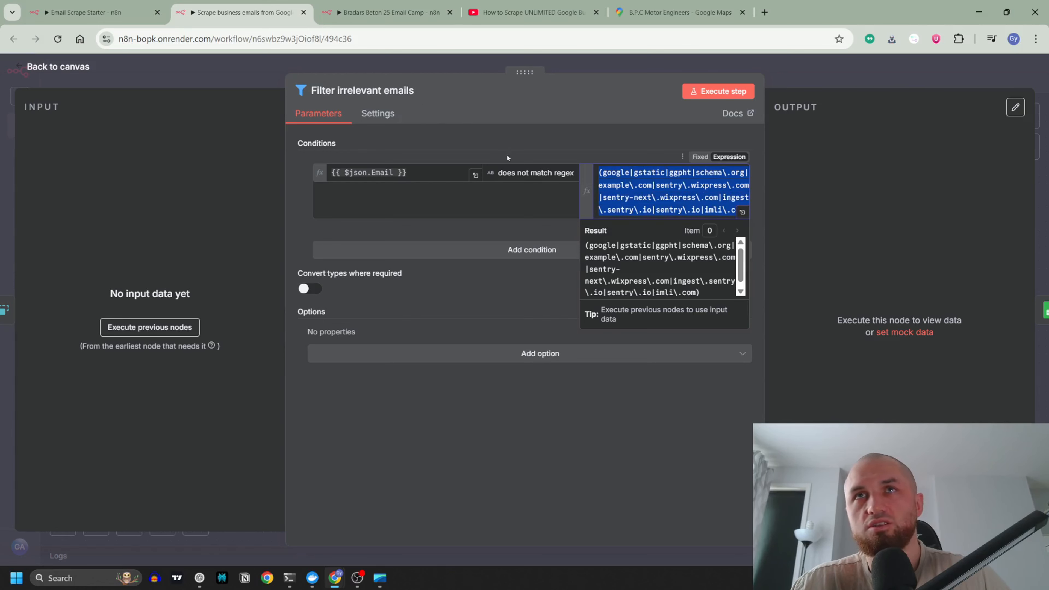
- Close the Filter irrelevant emails node and look over the scraper workflow from its trigger onwards
click(264, 71)
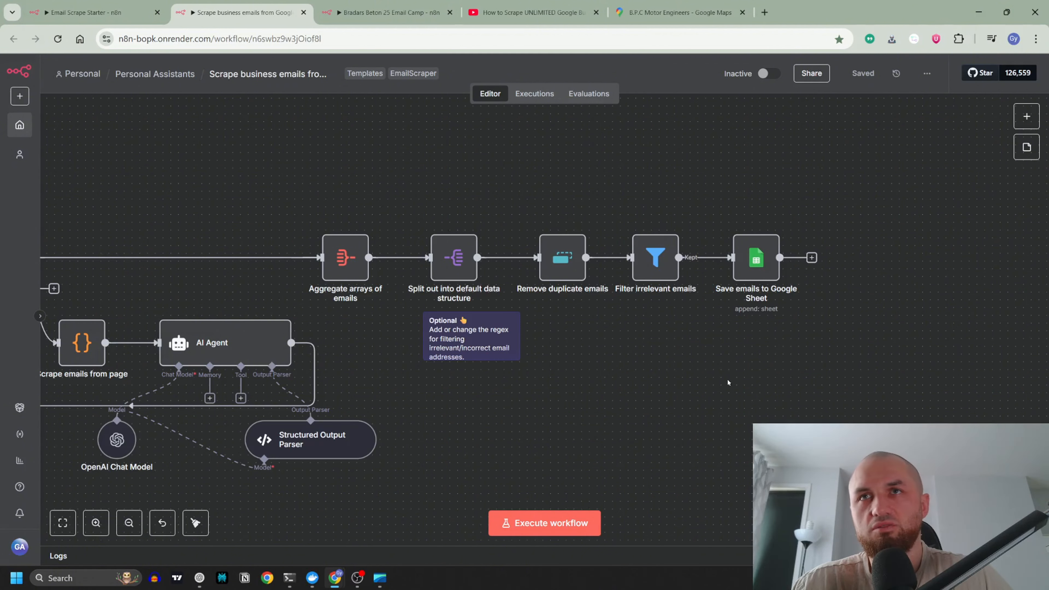
drag(438, 224, 543, 221)
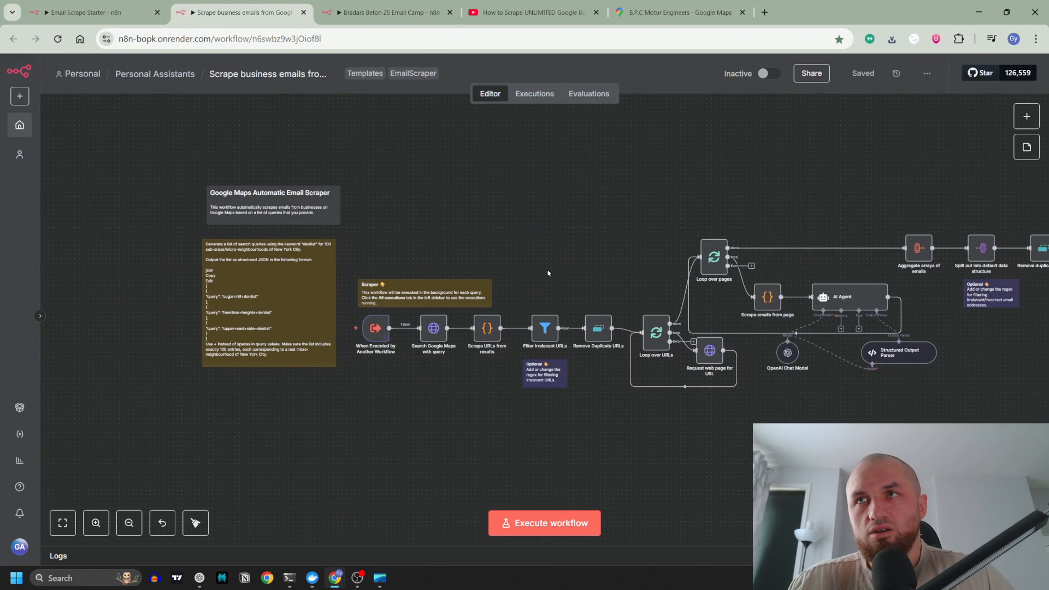
scroll(537, 236, up, 5)
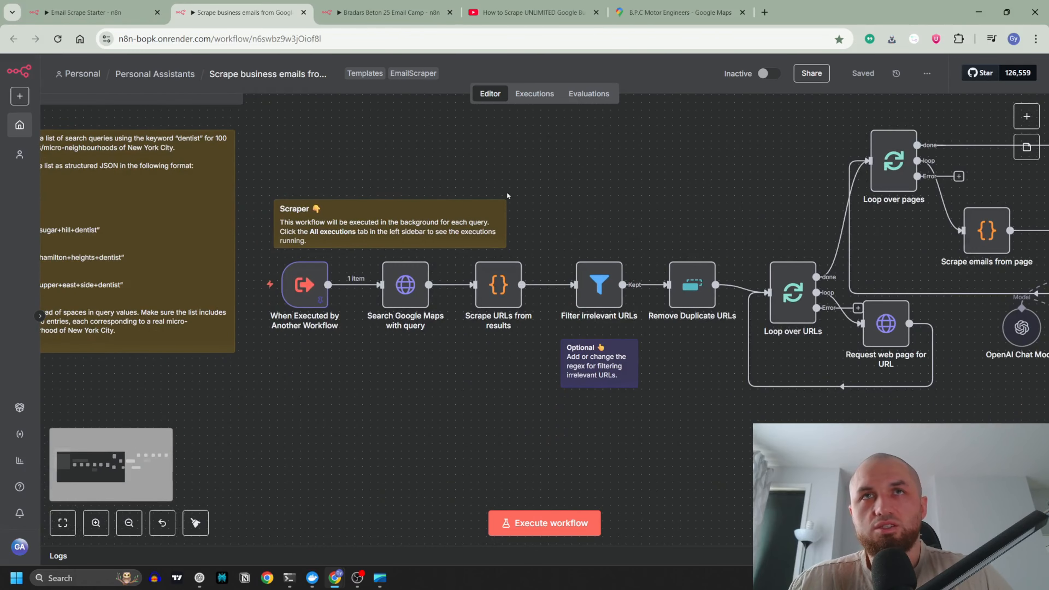
- In the Email Scrape Starter workflow, replace the Run workflow node's pinned output with the single query "accountant+Heathrow" and save it
click(119, 13)
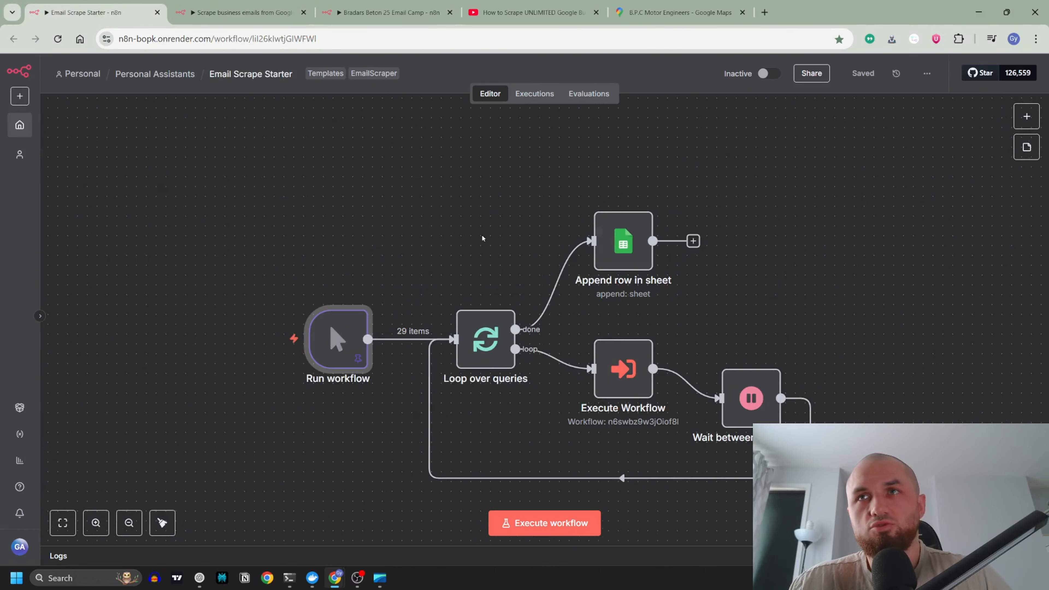
key(Return)
click(992, 134)
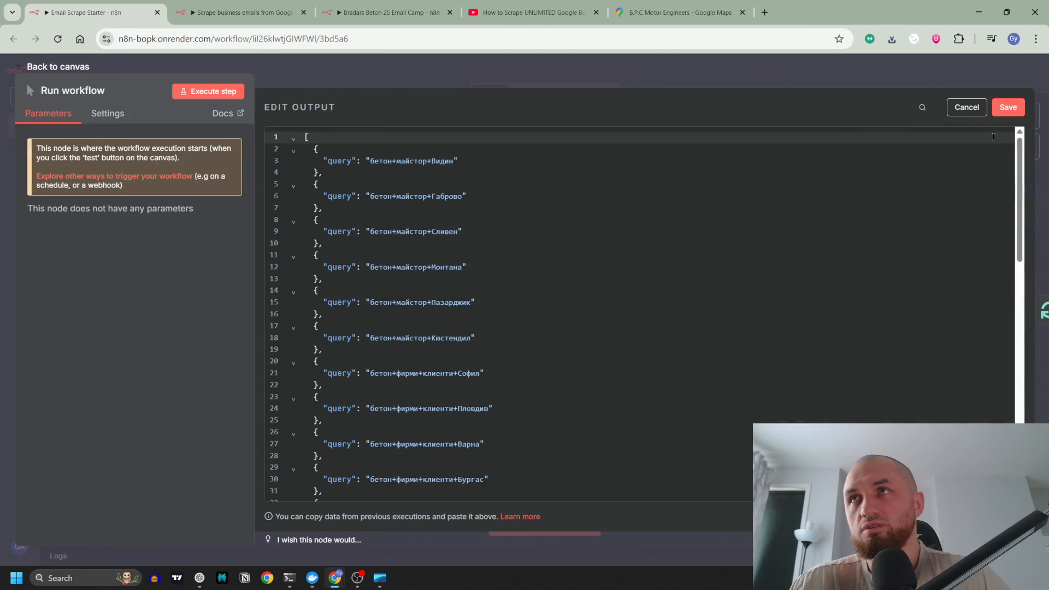
click(495, 326)
key(ctrl+a)
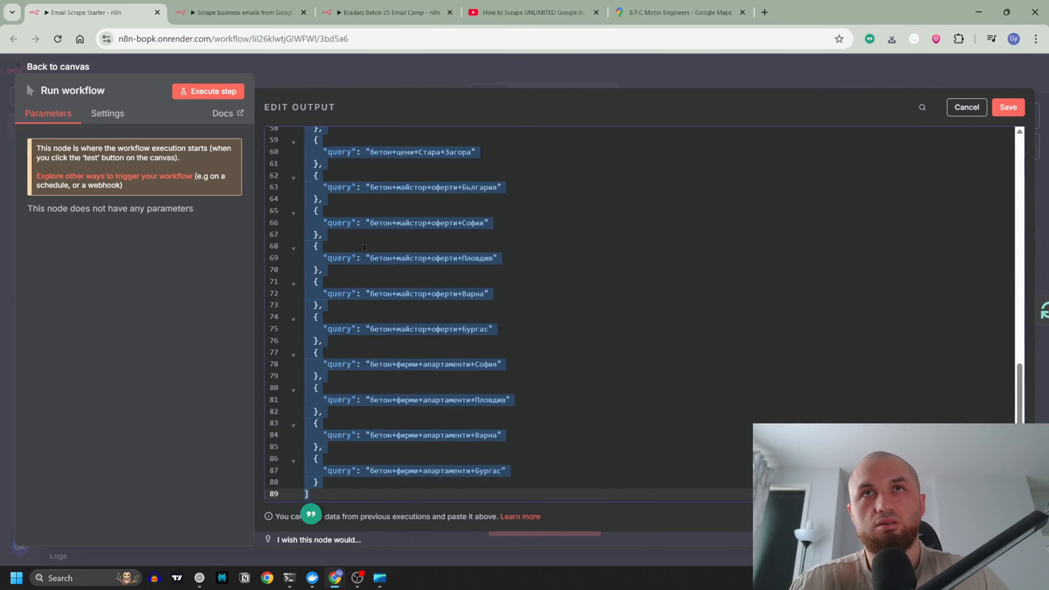
text([   {     "query": "accountant+Heathrow"   } ])
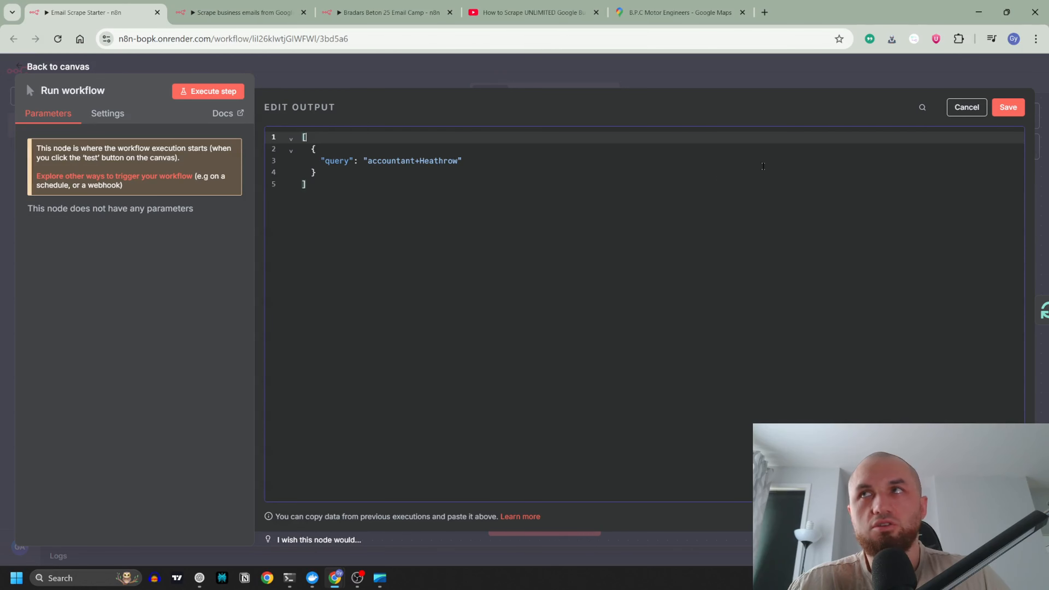
click(1008, 110)
click(522, 71)
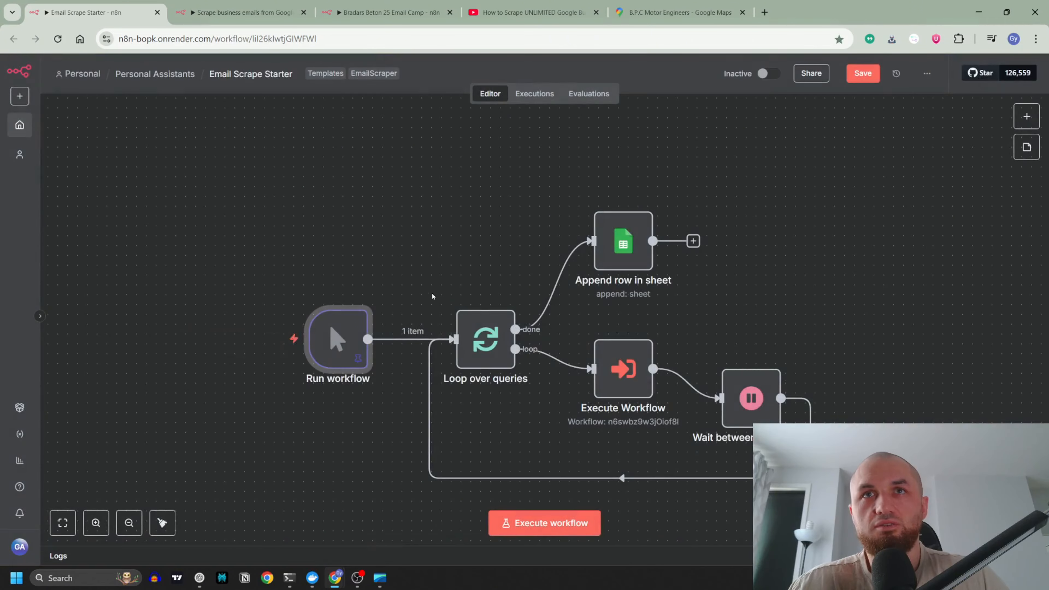
- Check the wait interval settings of the Wait between executions node and glance at the scraper workflow it paces
drag(355, 150, 304, 197)
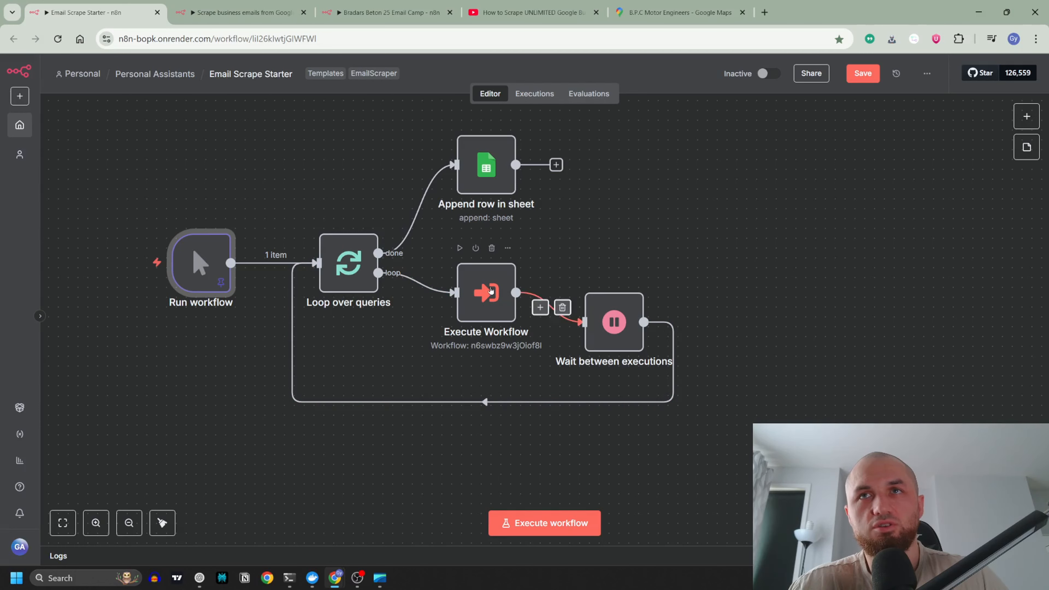
double_click(624, 332)
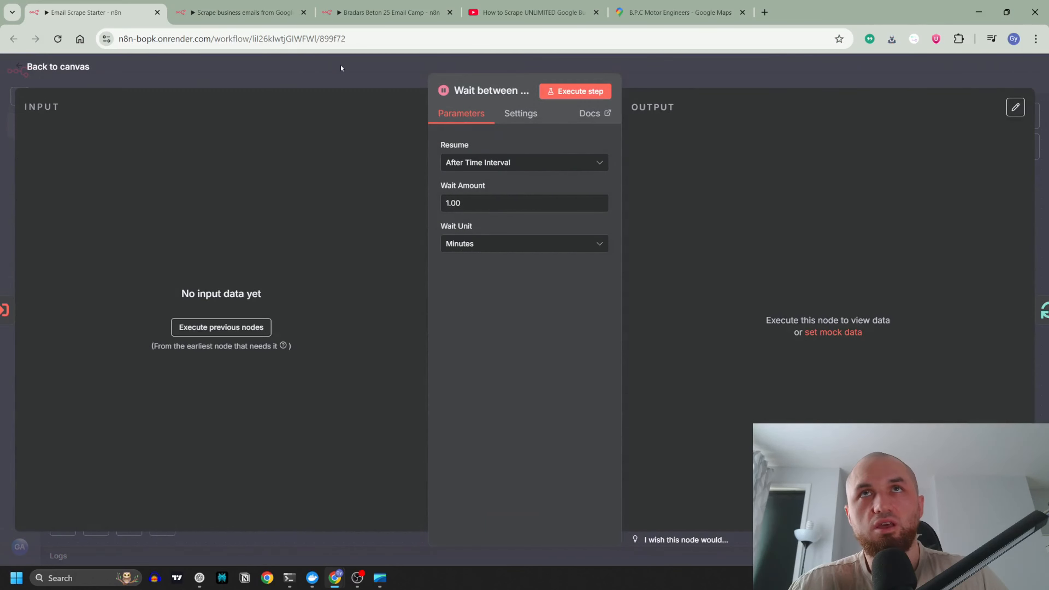
key(Escape)
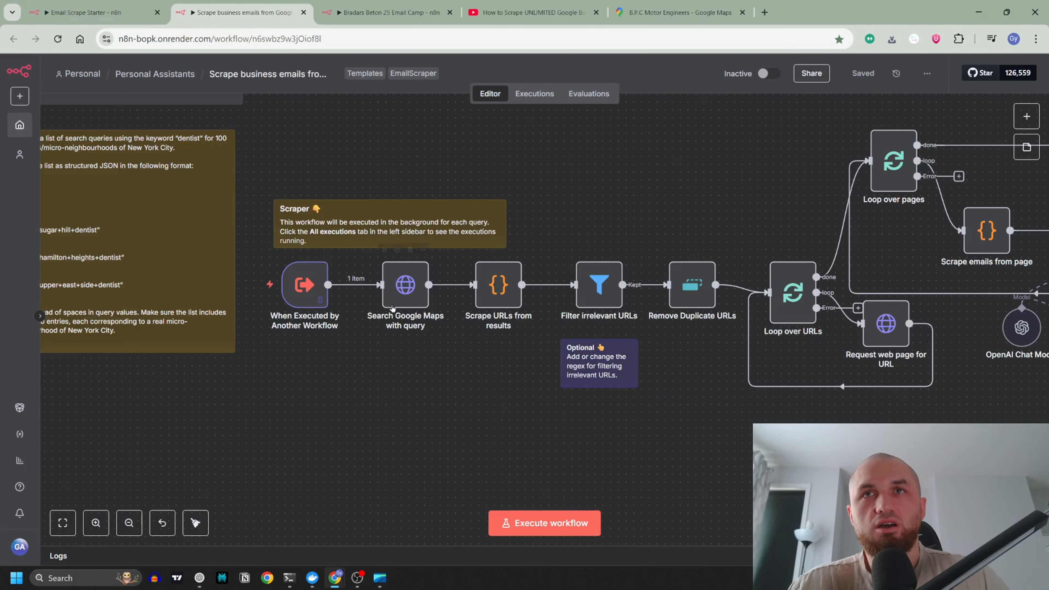
key(ctrl+Tab)
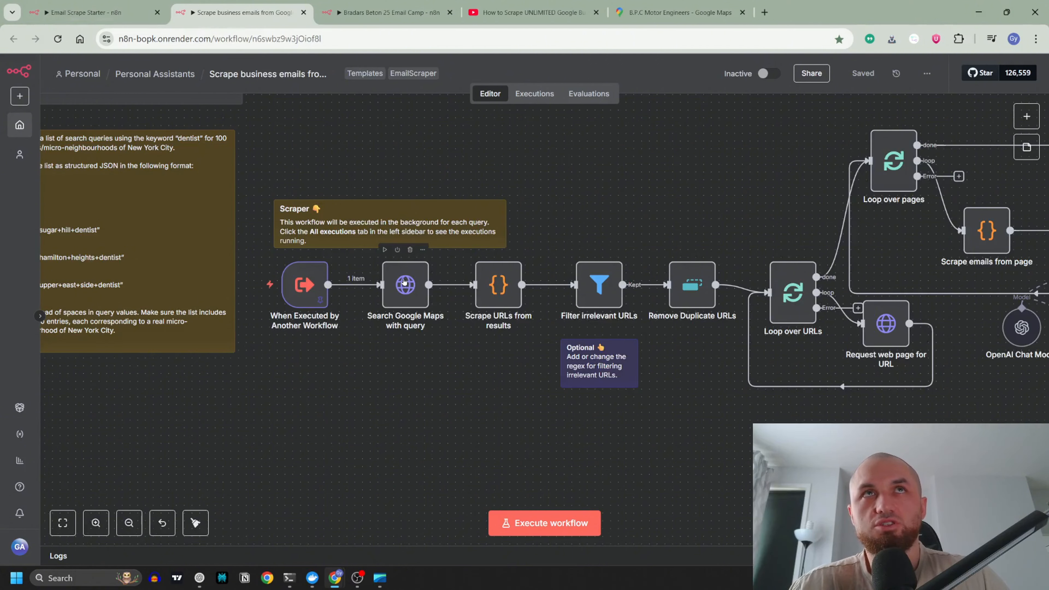
key(ctrl+Page_Up)
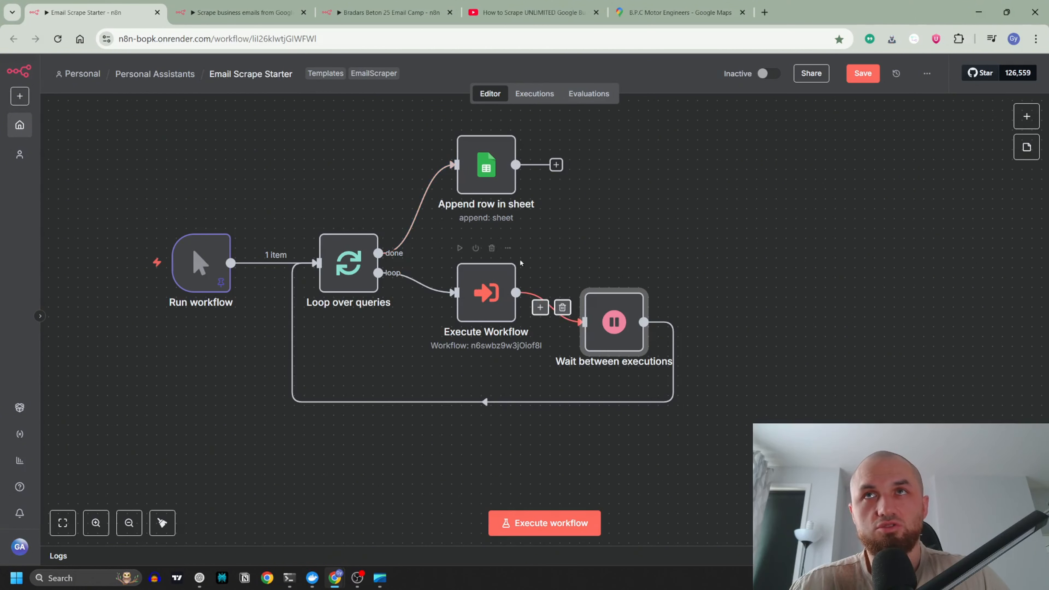
double_click(614, 322)
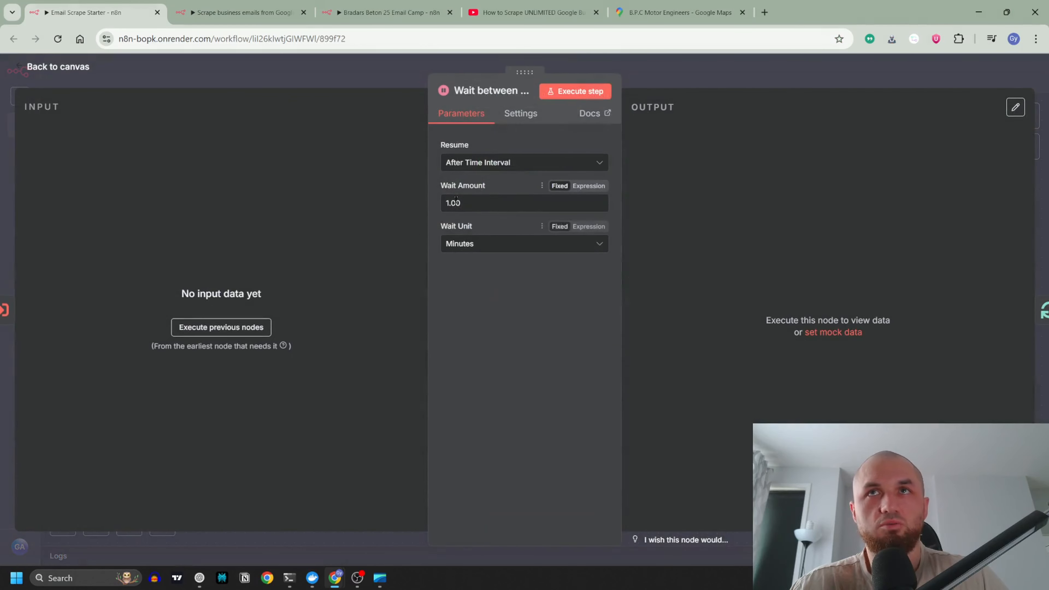
click(383, 85)
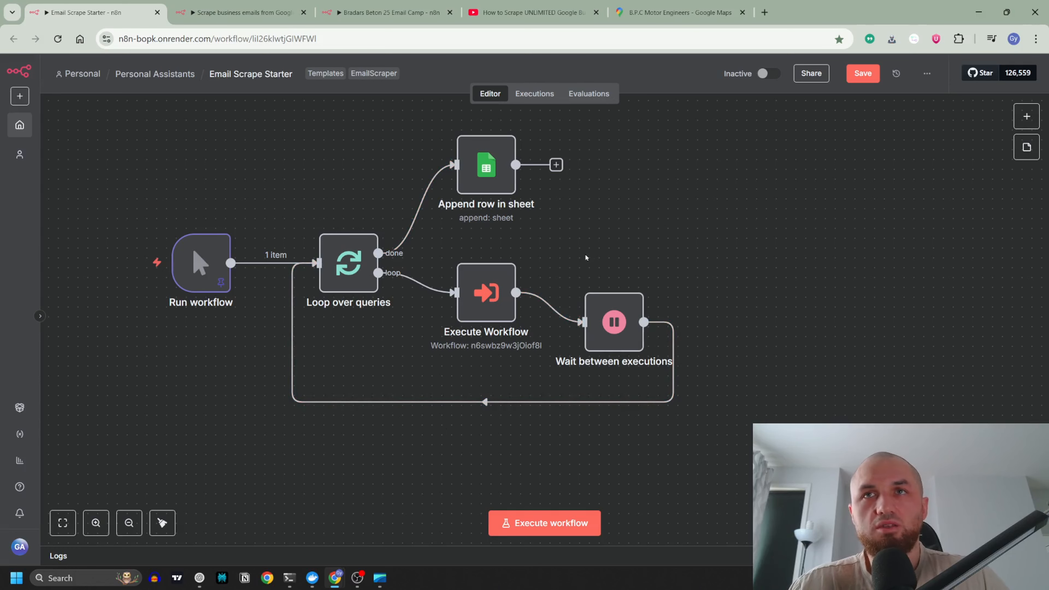
- Reopen the Run workflow node's pinned output for editing and add a second query object with the value "dentist+heatrow"
double_click(202, 263)
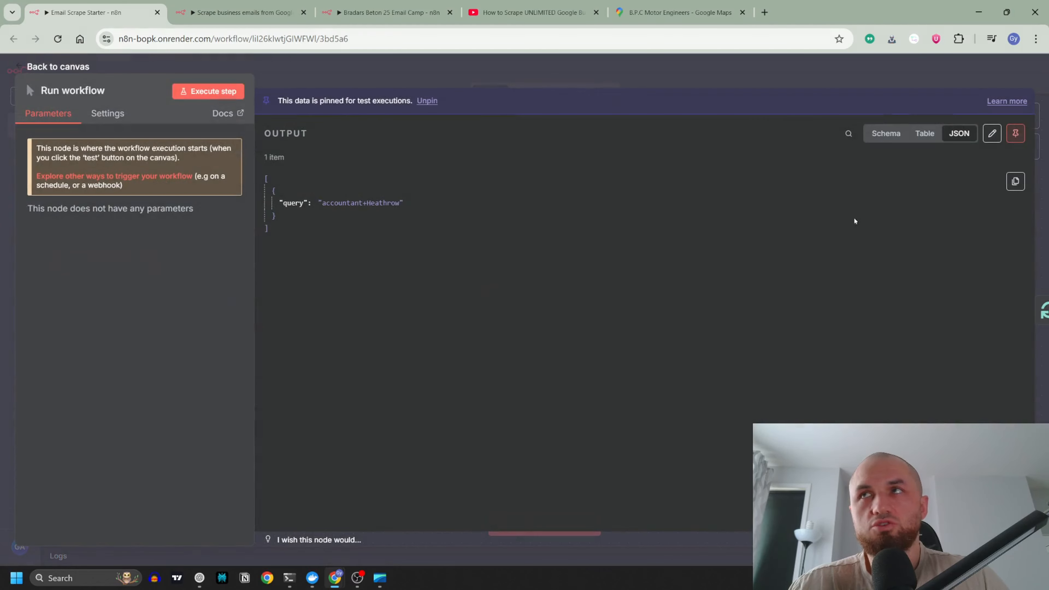
click(994, 136)
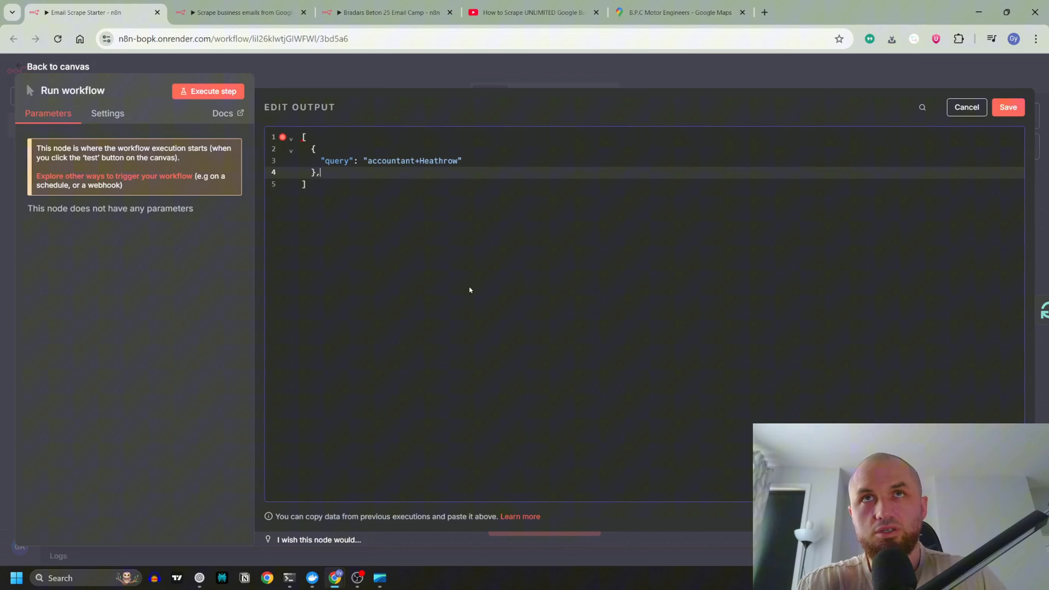
key(Return)
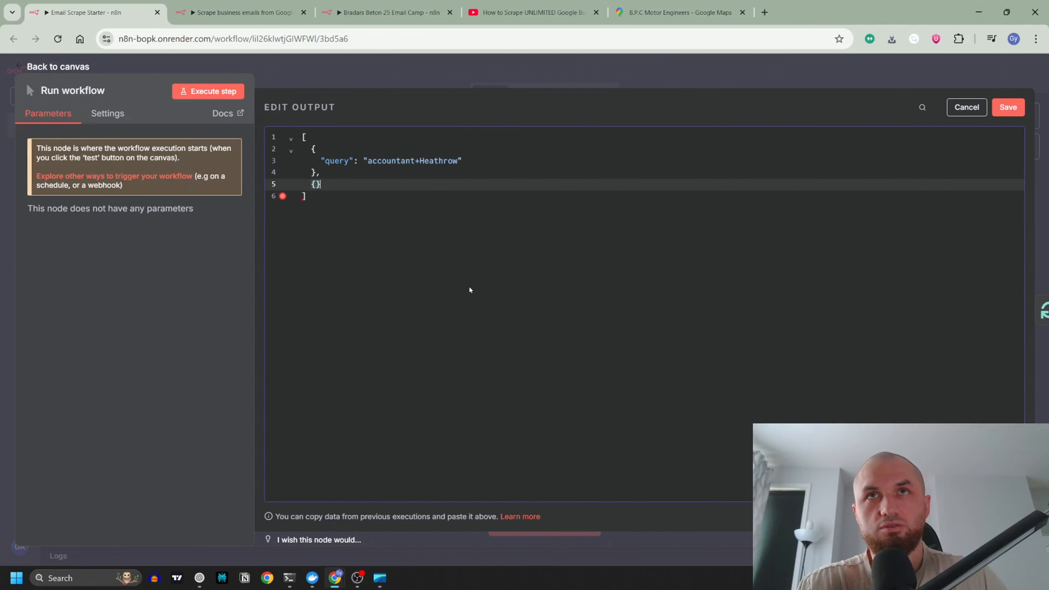
key(Return)
text(")
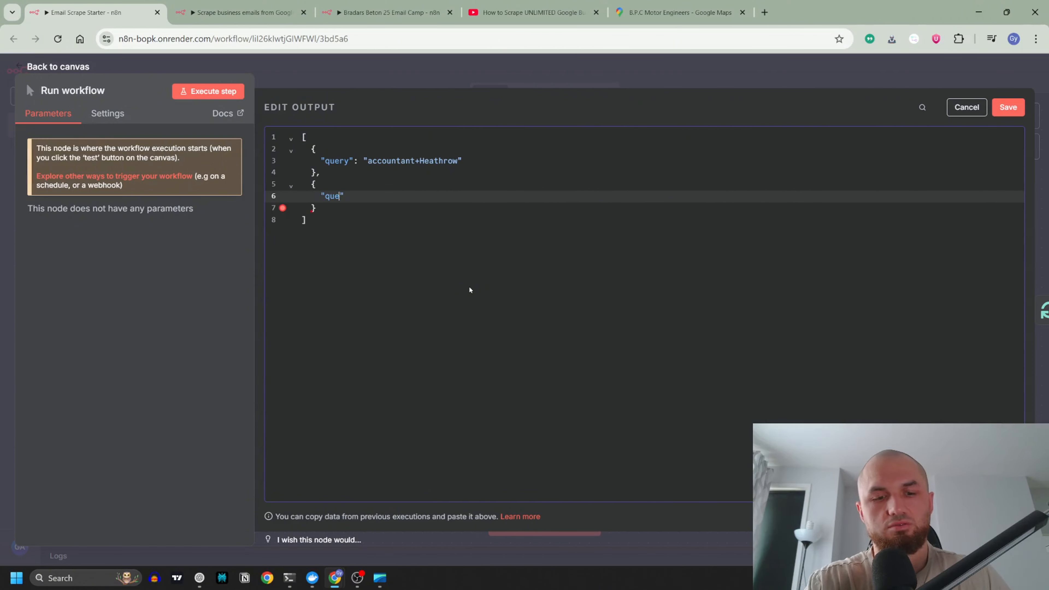
text(query": "dentist+)
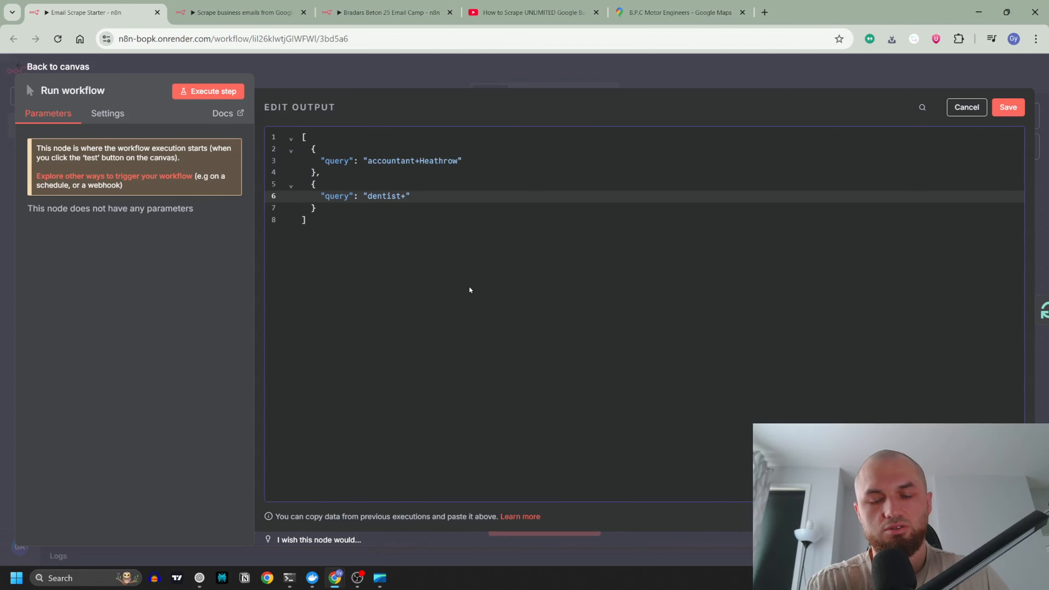
text(heatrow)
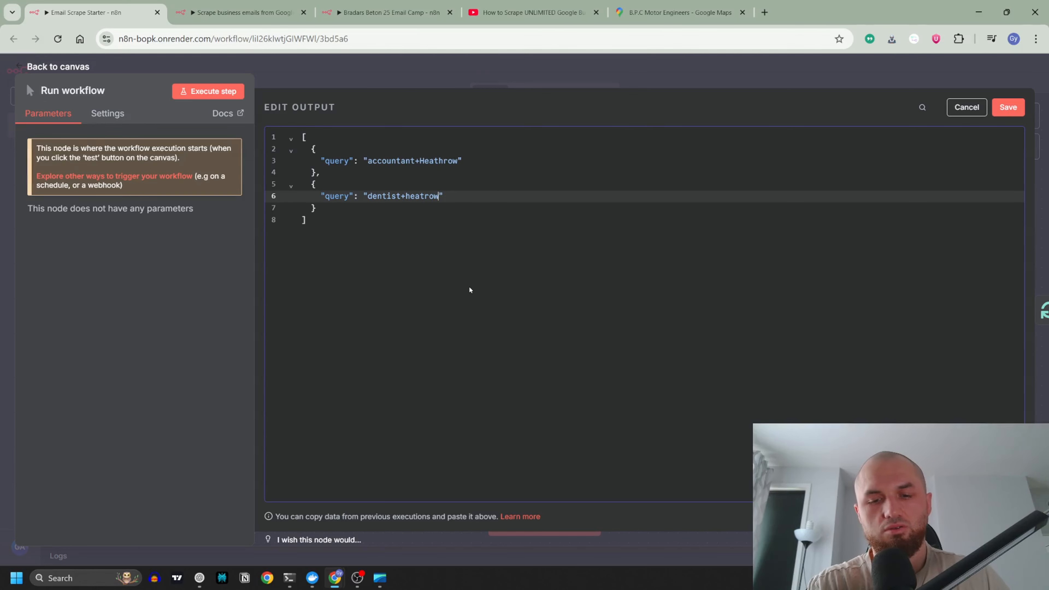
- Change the second query to "dentist+woodgreen", save the pinned data and return to the canvas
key(BackSpace)
key(BackSpace)
key(BackSpace)
key(BackSpace)
key(BackSpace)
key(BackSpace)
key(BackSpace)
text(wood)
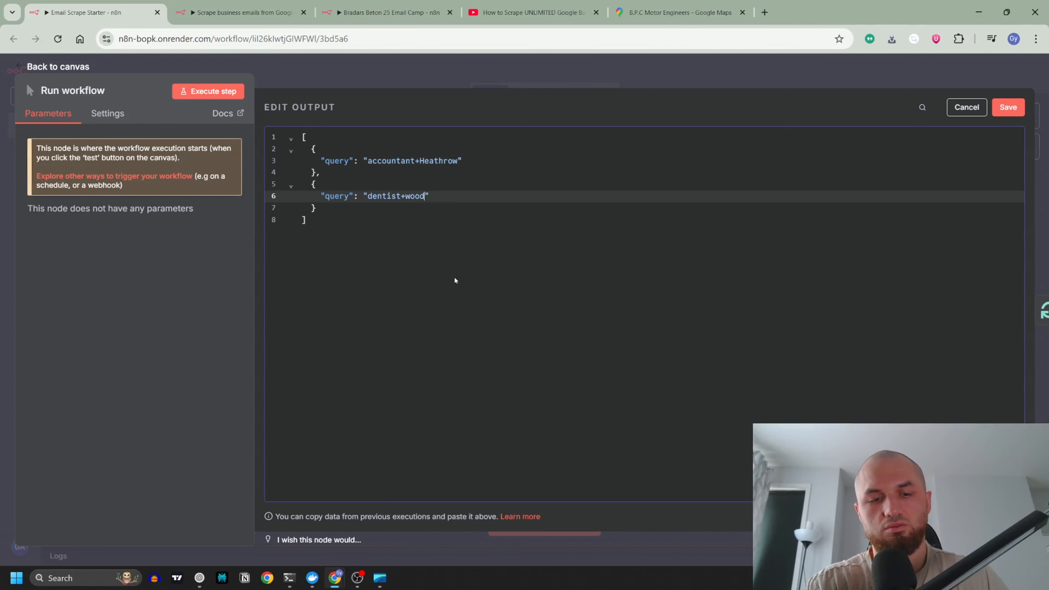
text(green)
key(ctrl+s)
click(335, 76)
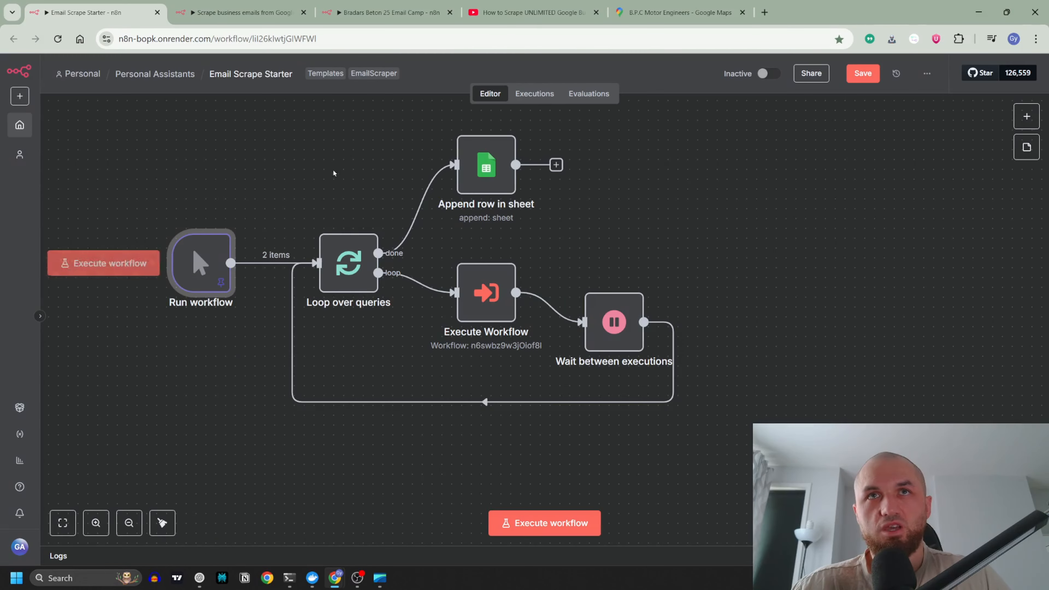
- Deactivate the Append row in sheet node and activate it again
key(ctrl+Return)
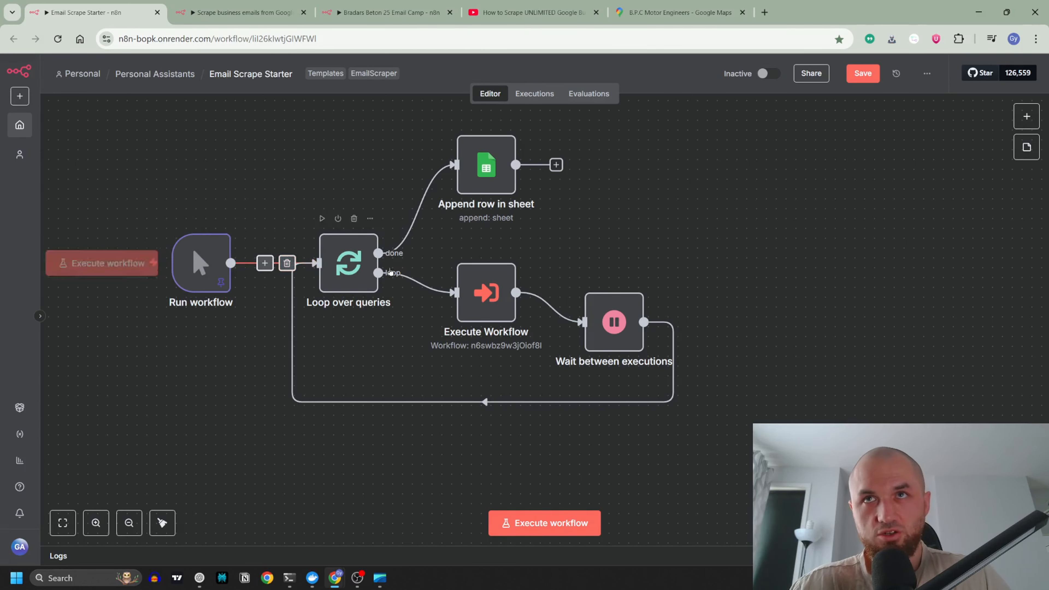
click(492, 163)
key(d)
click(672, 253)
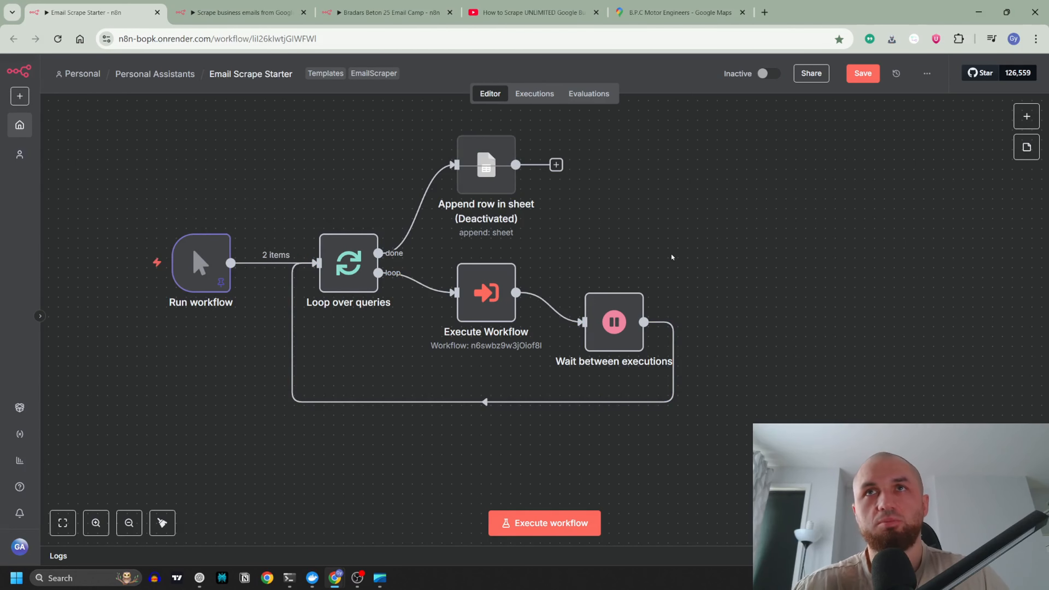
click(485, 174)
key(d)
- Inspect the Append row in sheet node's document, sheet and column mapping, and return to the Scrape business emails workflow
double_click(486, 174)
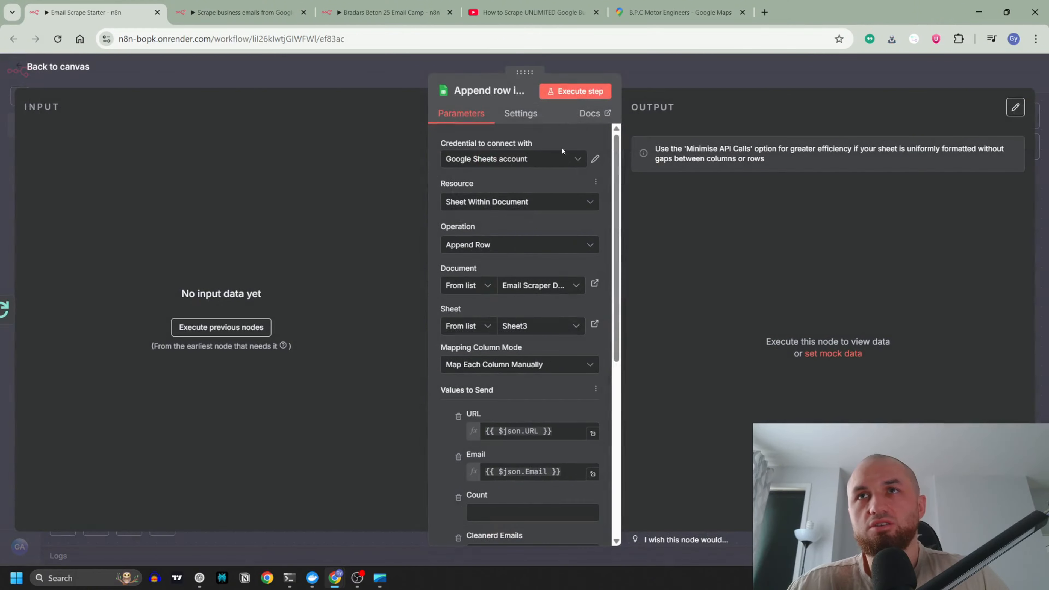
key(Escape)
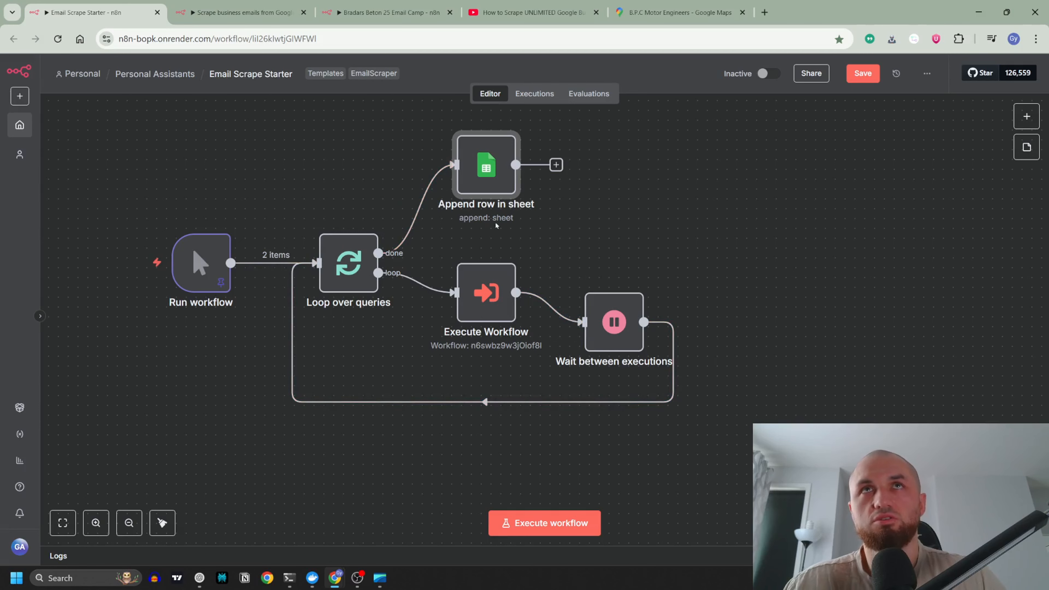
key(ctrl+Tab)
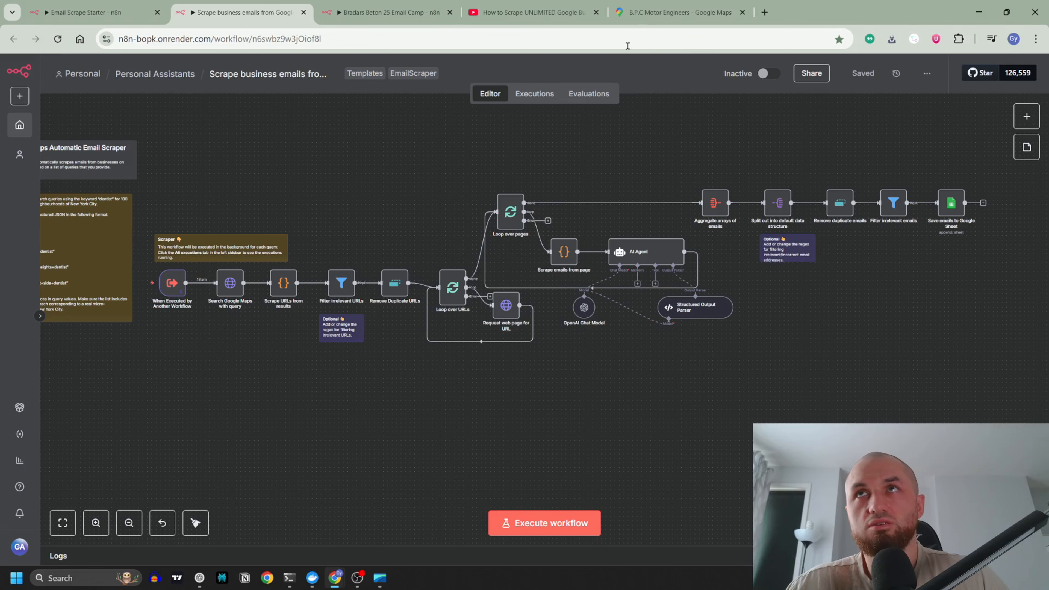
- Close the YouTube video tab and review the output format in the AI Agent's system message, ending on the canvas
click(596, 12)
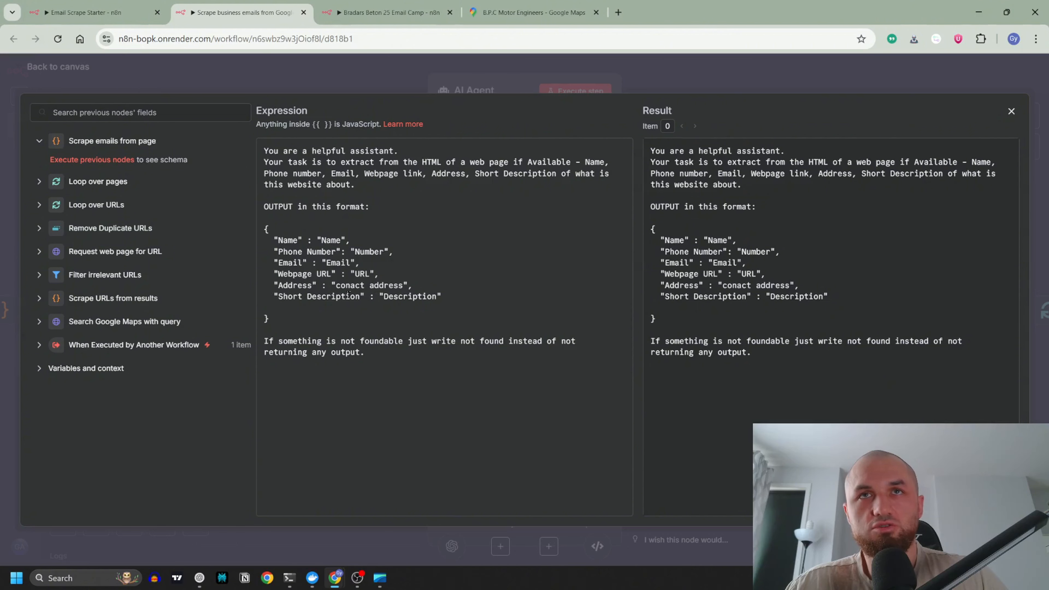
key(Escape)
key(Escape)
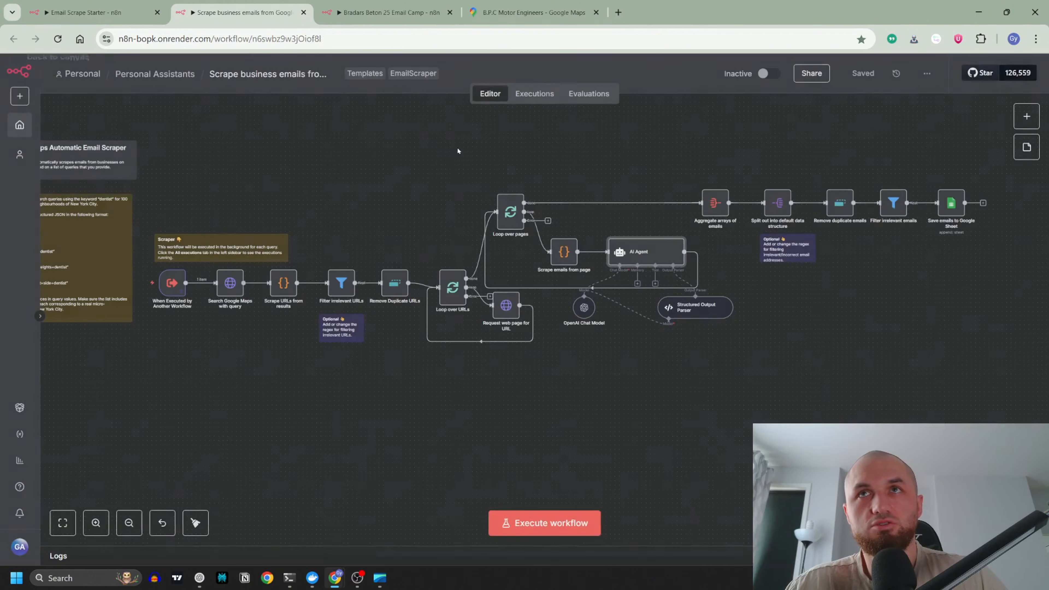
- Switch to the Bradars Beton 25 Email Camp workflow and check the conditions of the Filter1 and Filter2 nodes
click(396, 12)
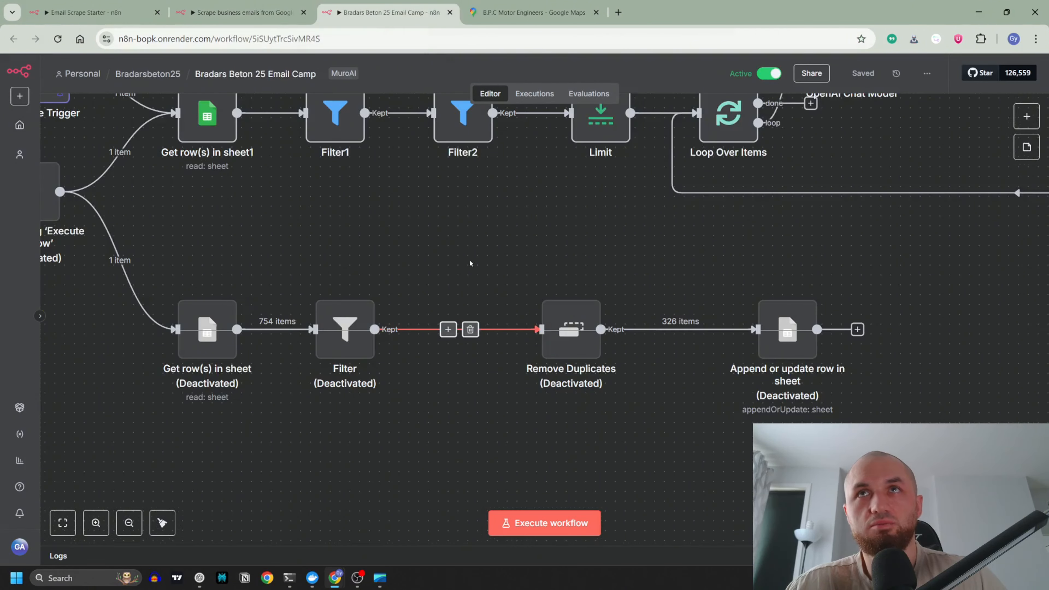
scroll(412, 233, down, 3)
drag(412, 233, 310, 366)
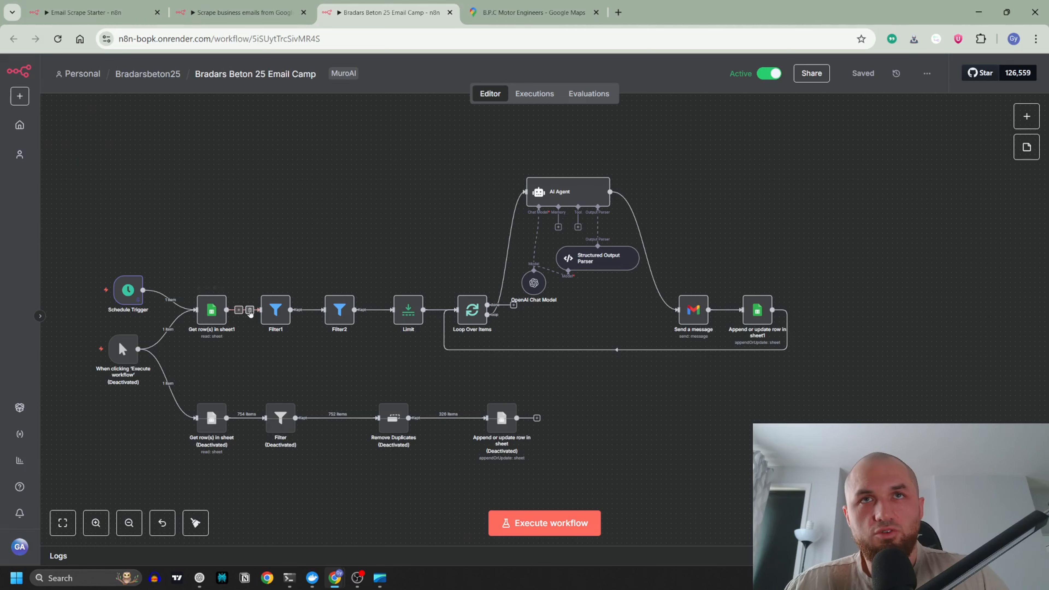
double_click(282, 312)
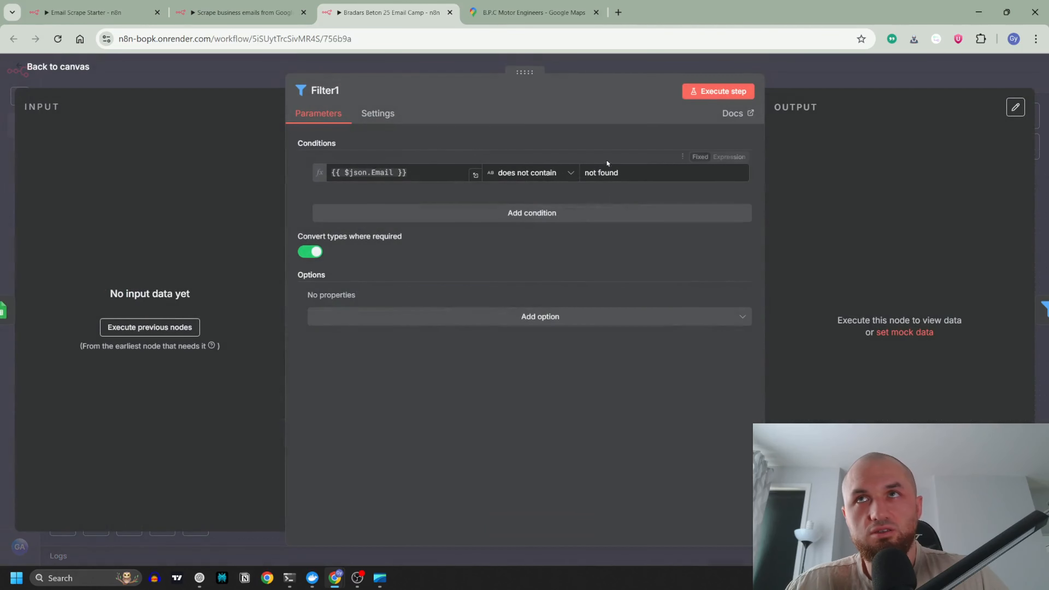
click(274, 81)
double_click(341, 310)
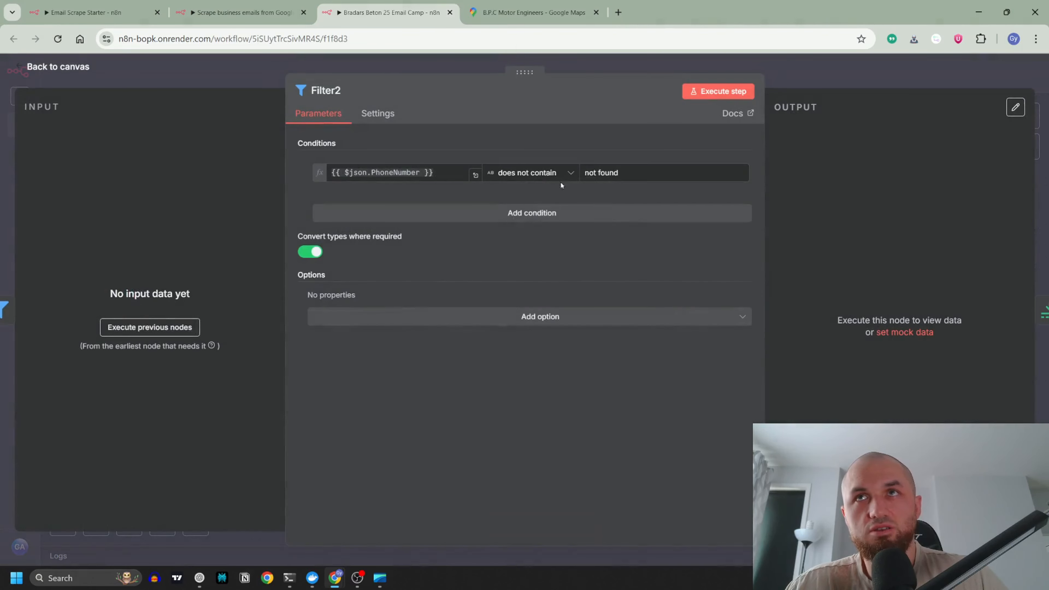
click(251, 71)
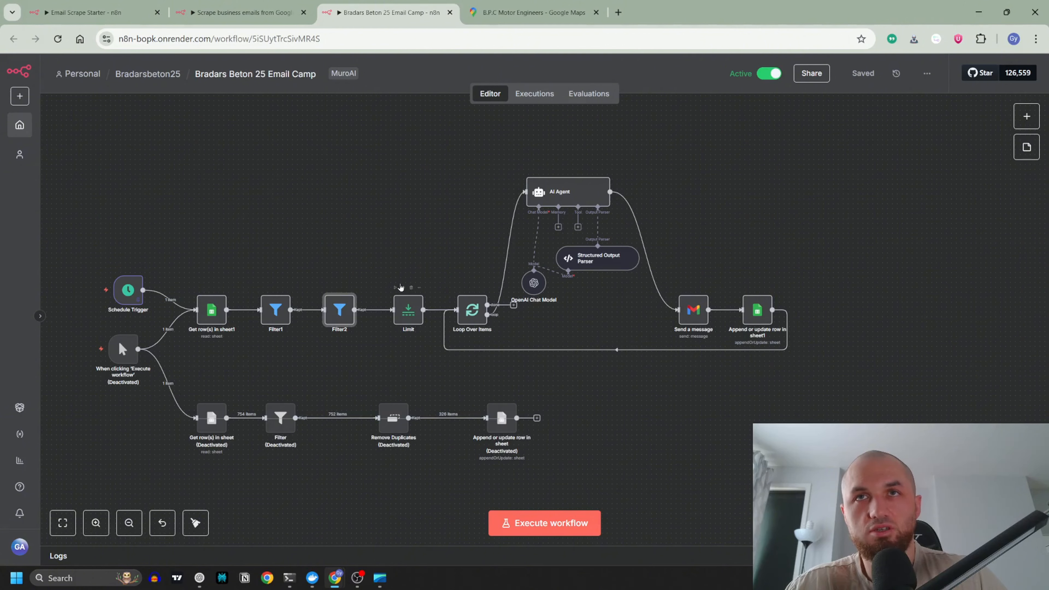
- Check the Limit node's item settings and review the AI Agent's user prompt and system message in the Bradars Beton 25 Email Camp workflow
double_click(410, 315)
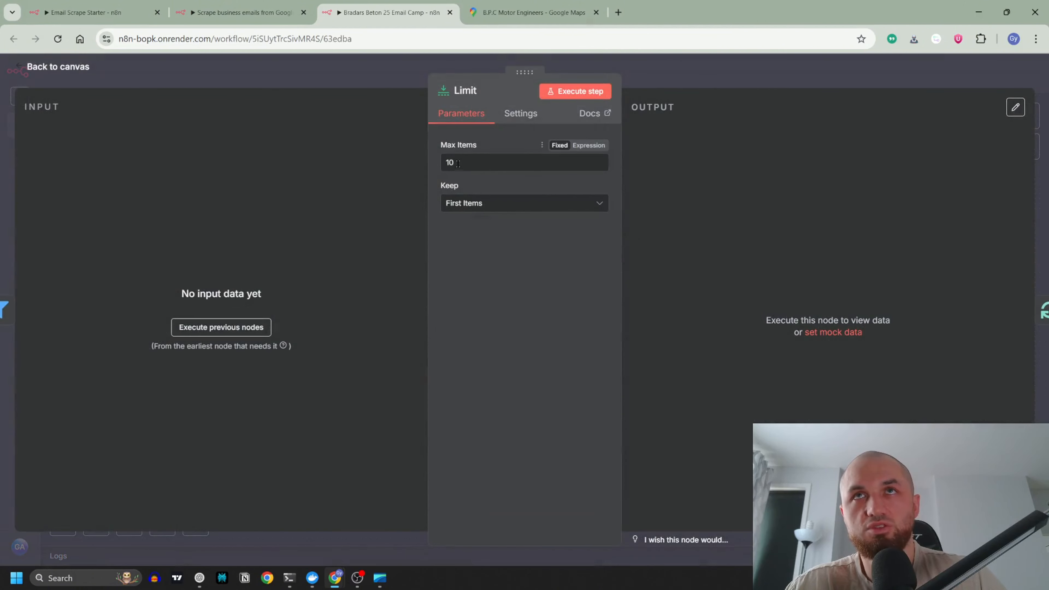
click(374, 103)
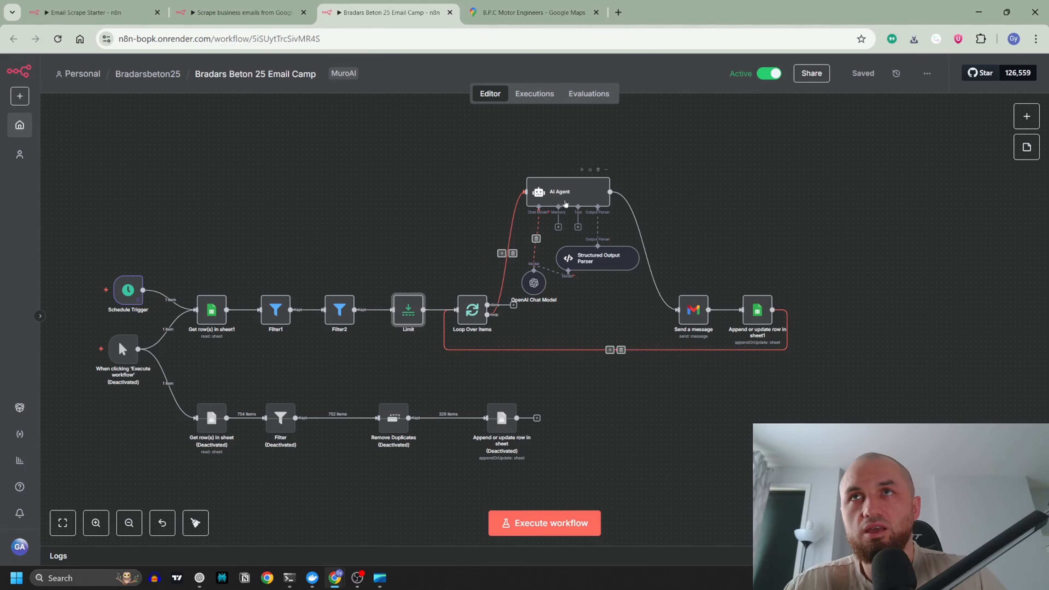
double_click(587, 196)
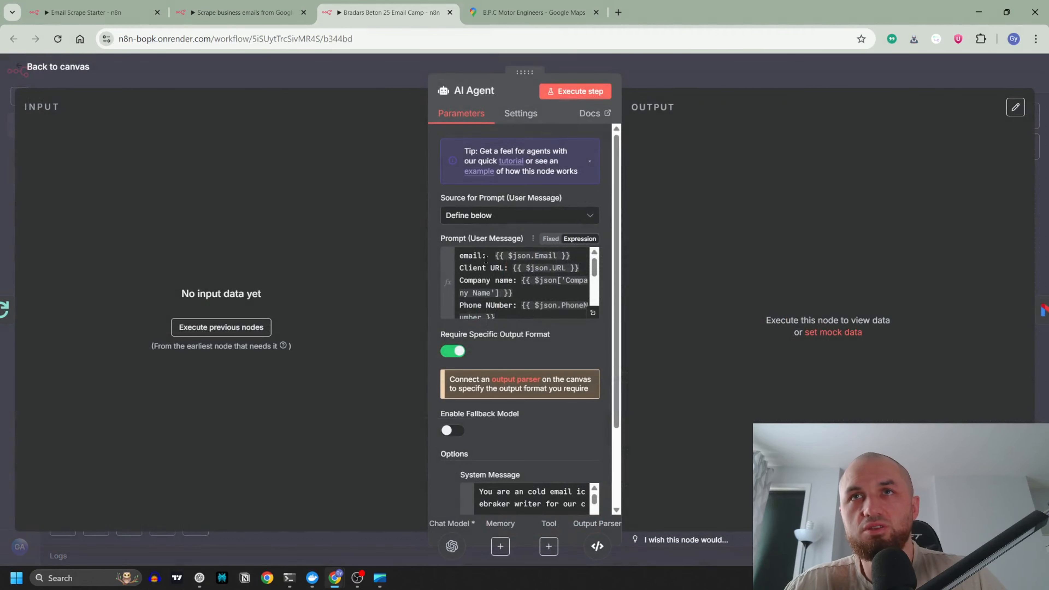
scroll(499, 272, down, 5)
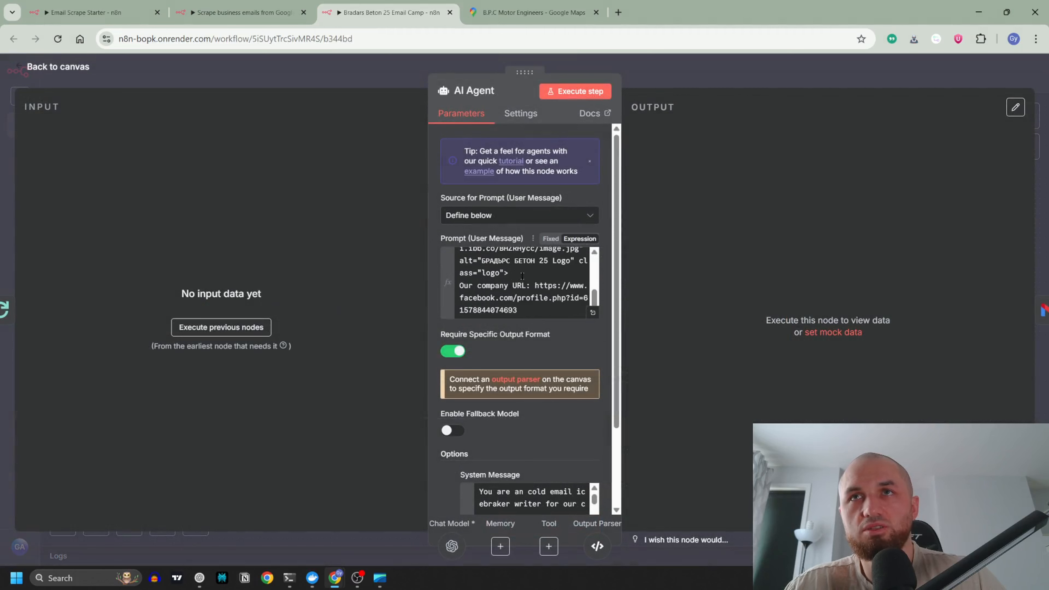
scroll(532, 269, up, 2)
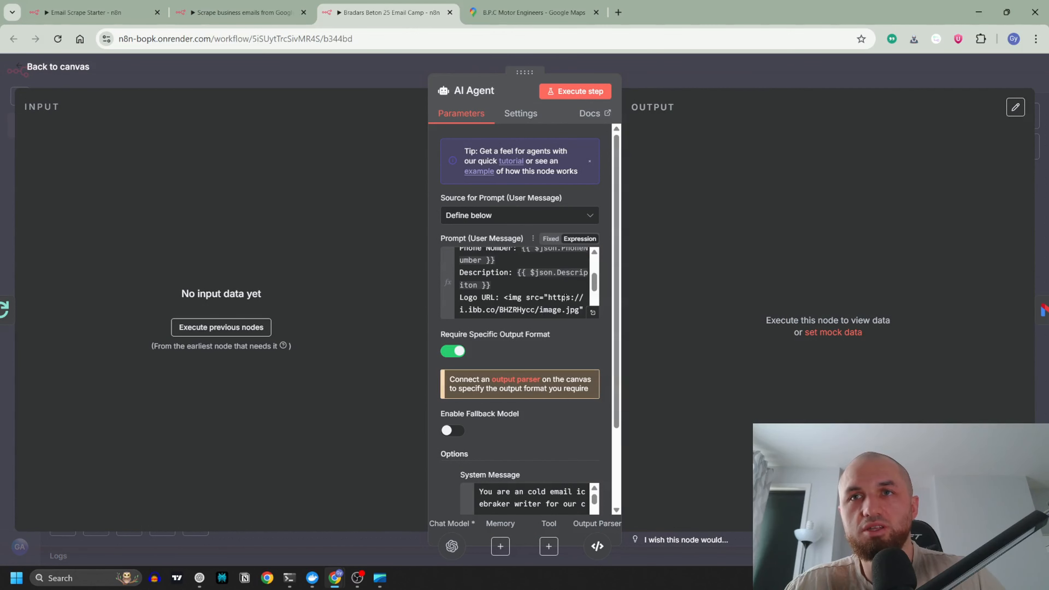
scroll(565, 297, down, 5)
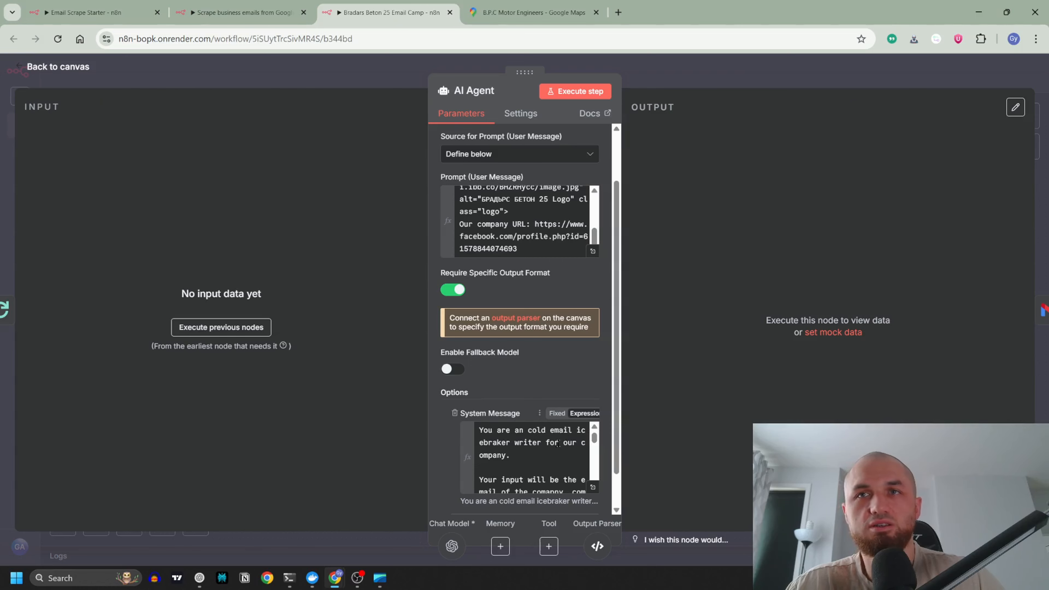
scroll(559, 444, down, 6)
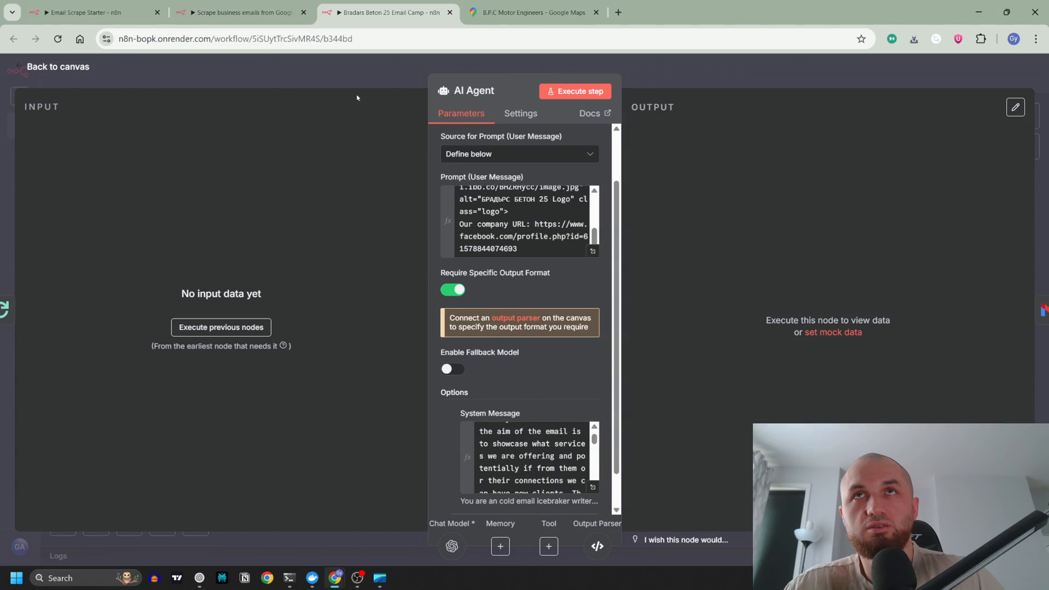
click(375, 70)
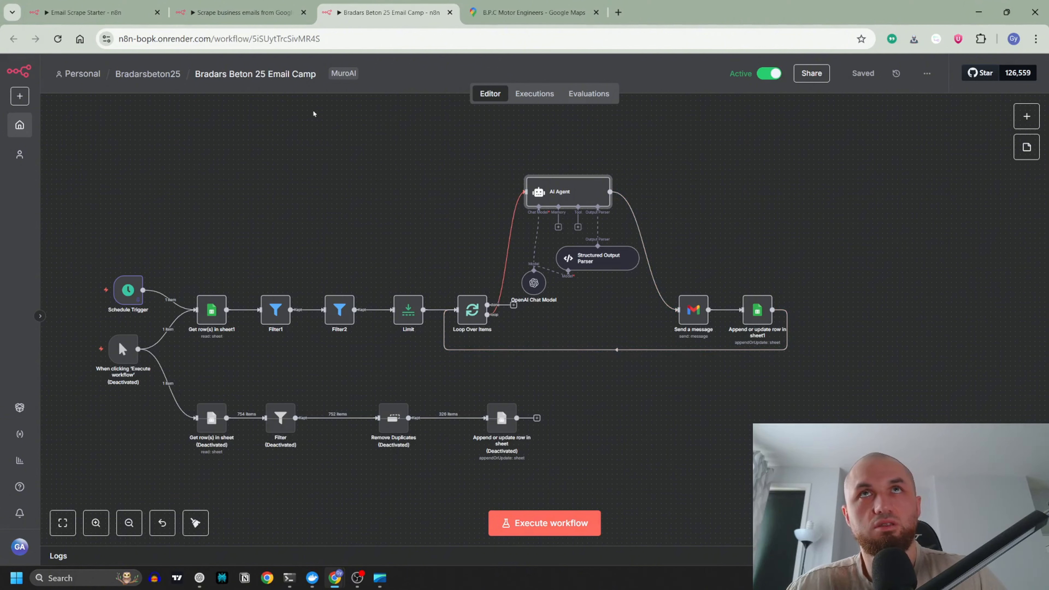
- Look over the Scrape business emails and Email Scrape Starter workflows, view the scraper's past executions, and return to its canvas
click(239, 16)
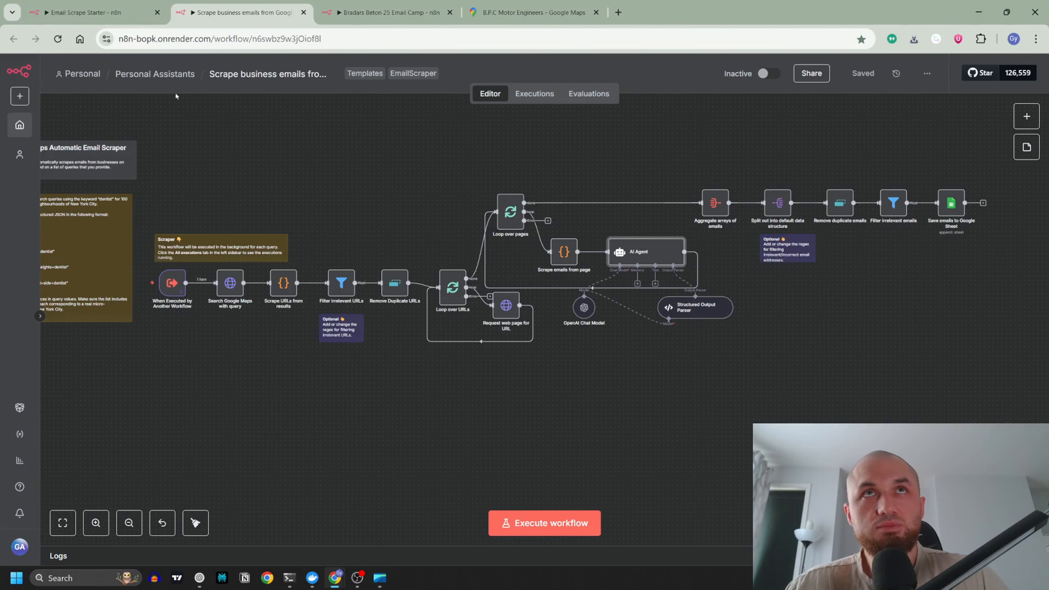
click(73, 7)
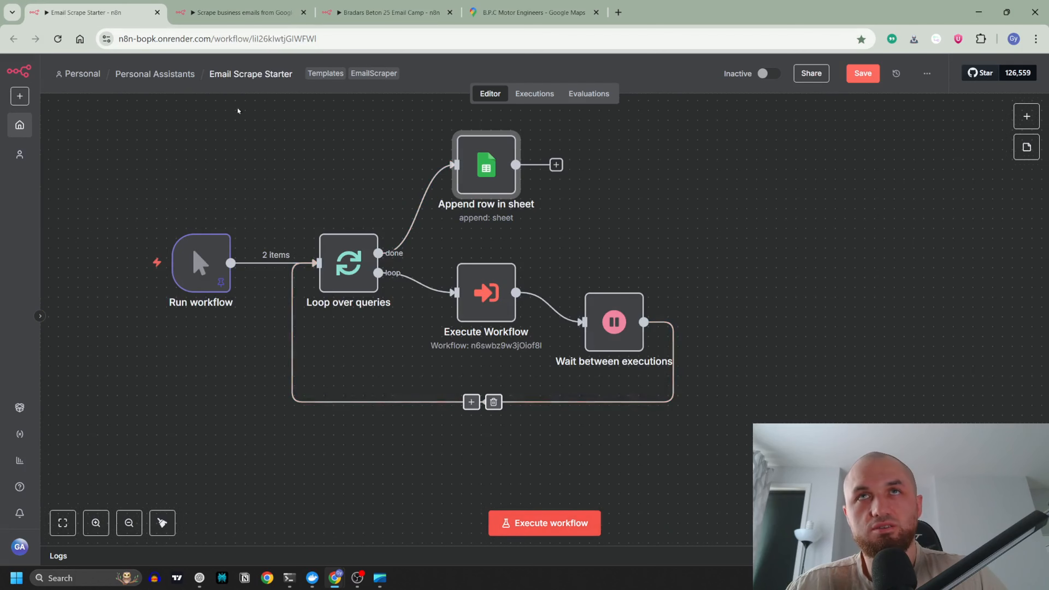
click(232, 18)
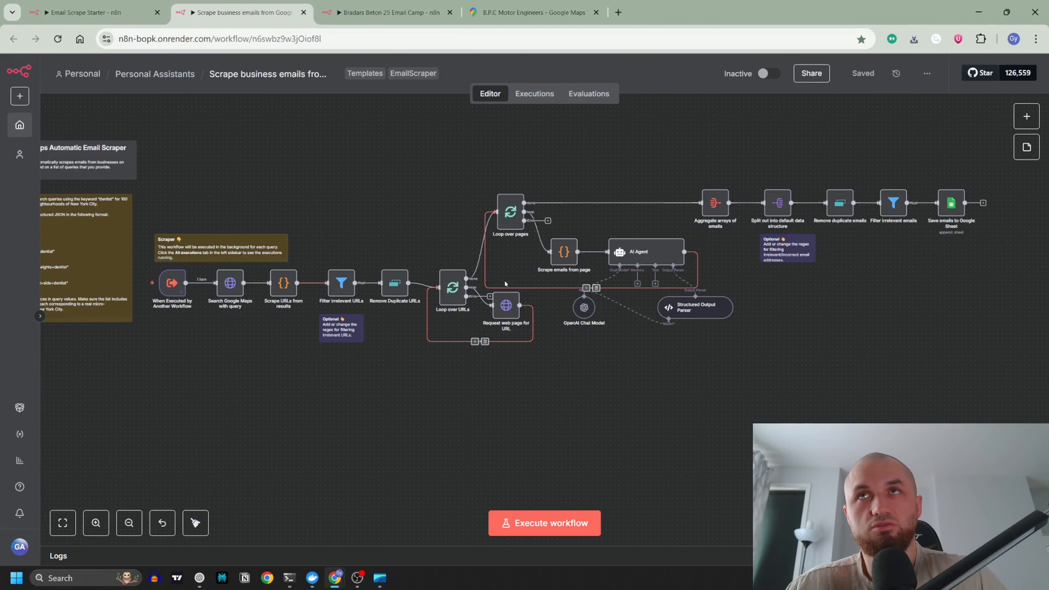
click(535, 94)
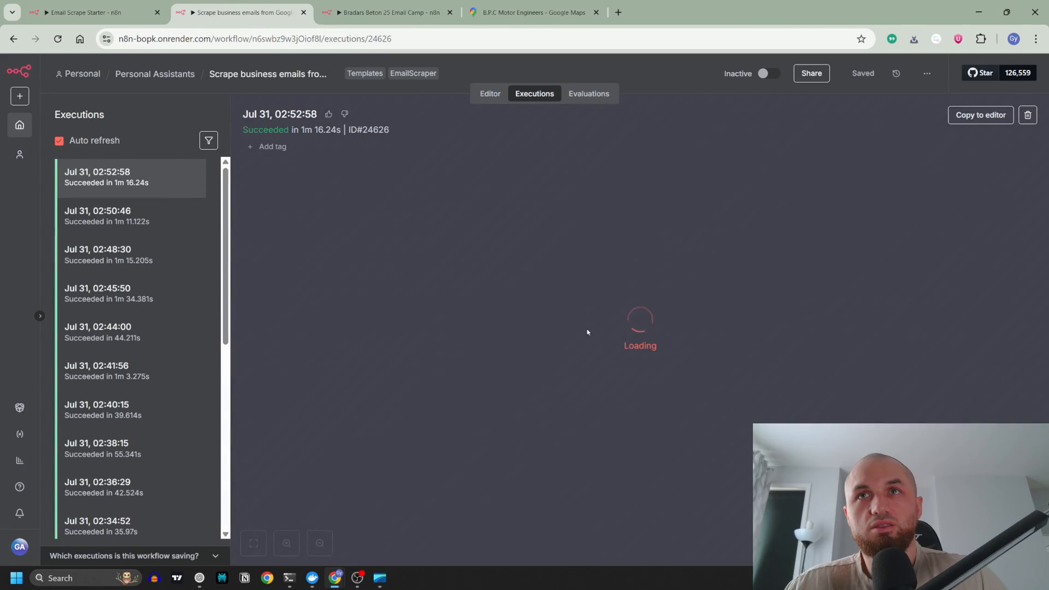
click(490, 93)
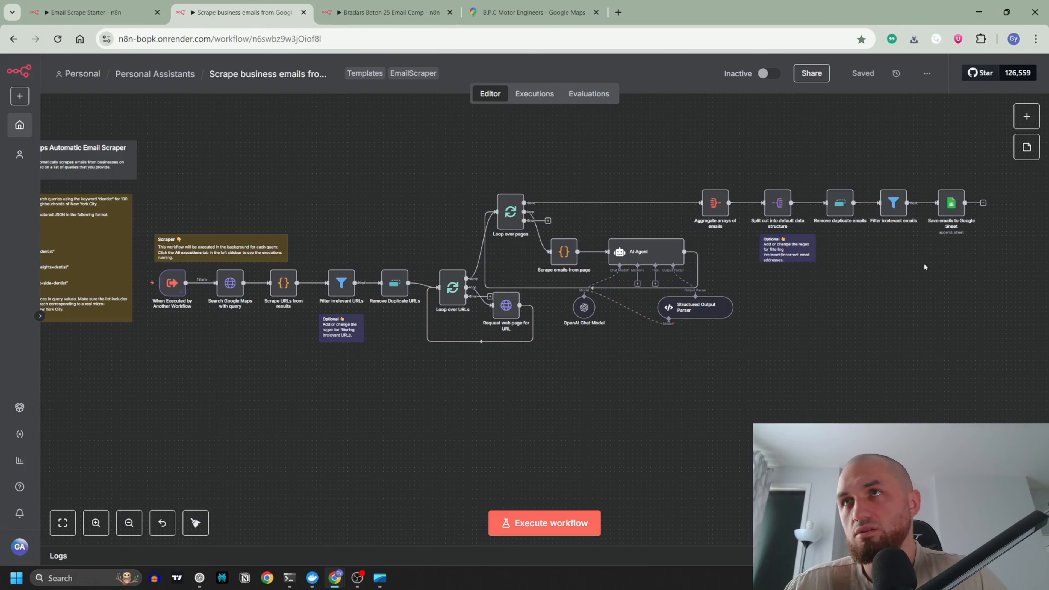
- From the Save emails node's linked spreadsheet, add a sheet with headers URL, Email, Count, Cleanerd Emails, Company Name, Contact Person, PhoneNumber and Descripton
double_click(952, 205)
click(594, 323)
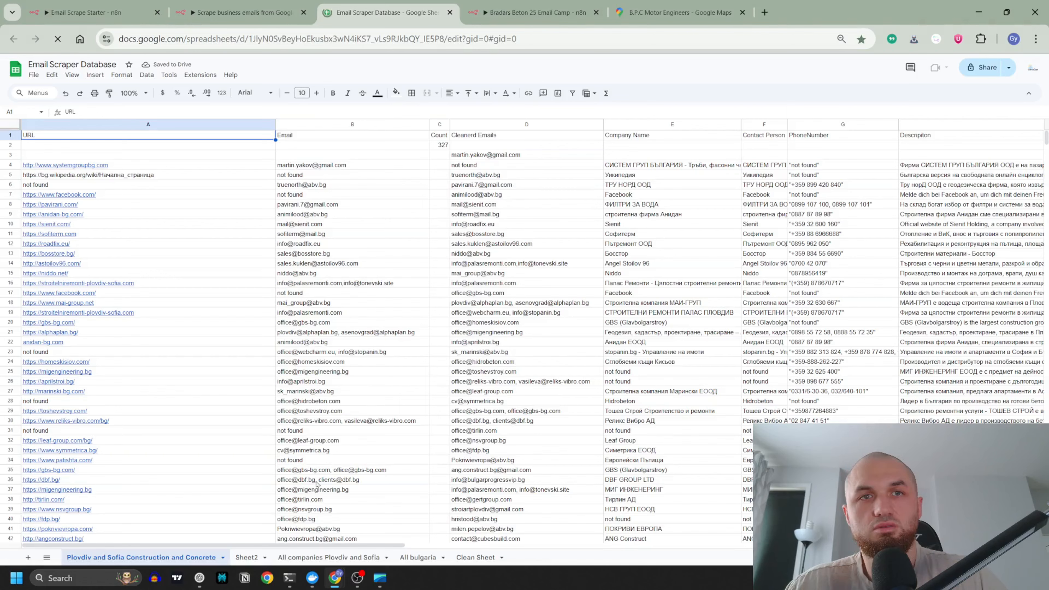
click(28, 557)
click(474, 561)
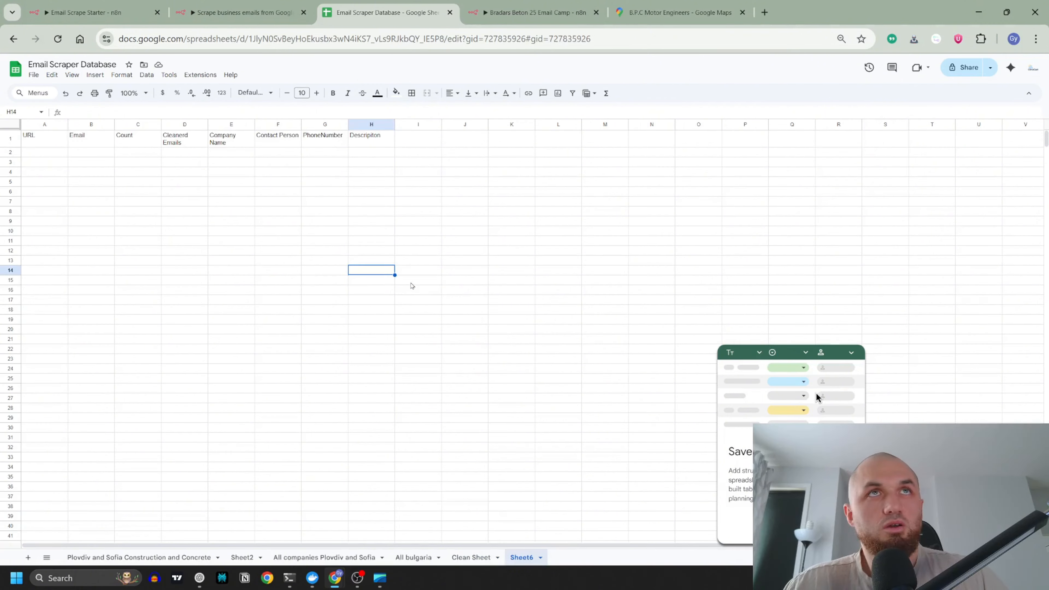
click(410, 282)
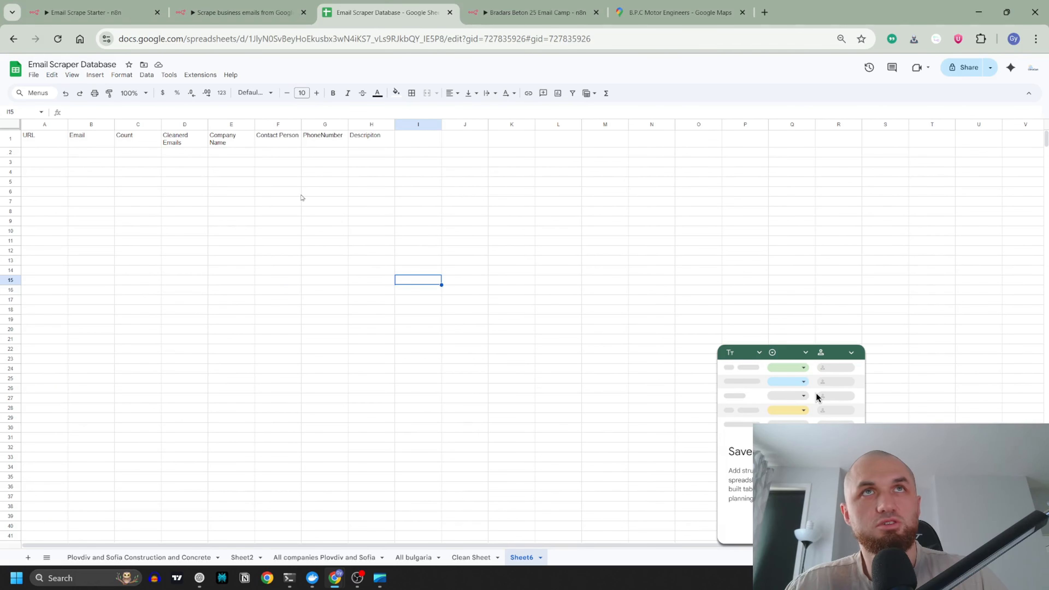
- Revisit the Save emails node and the Email Scrape Starter workflow, ending on cell A2 of the new sheet
click(244, 12)
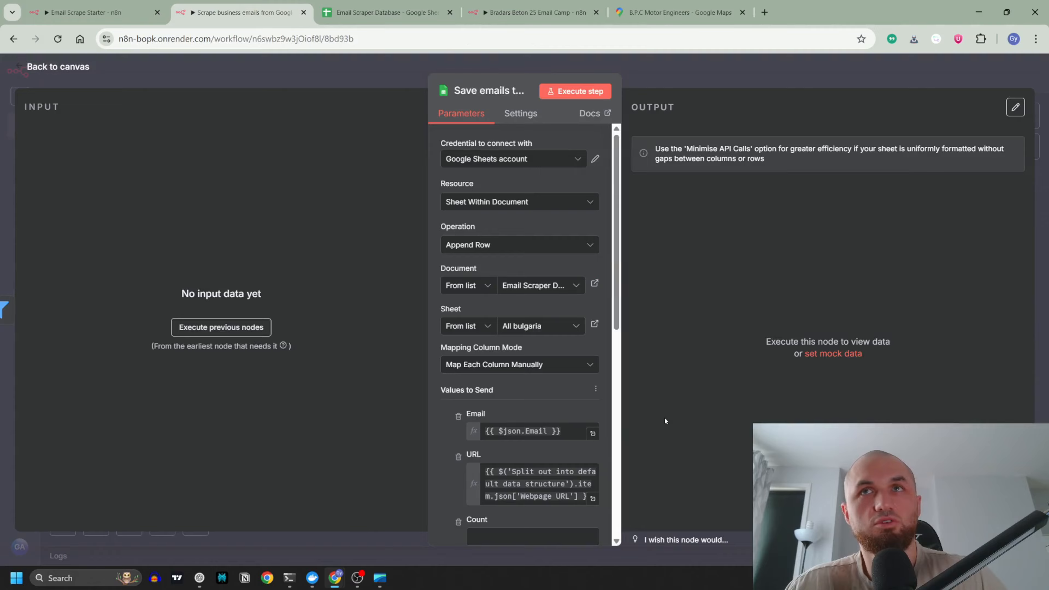
click(329, 80)
click(88, 22)
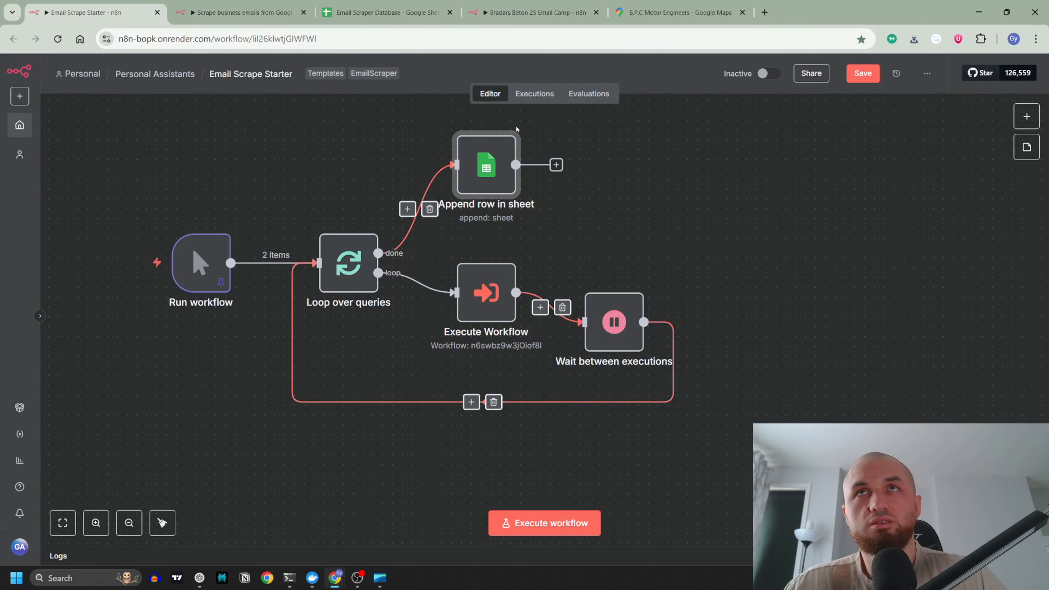
click(381, 13)
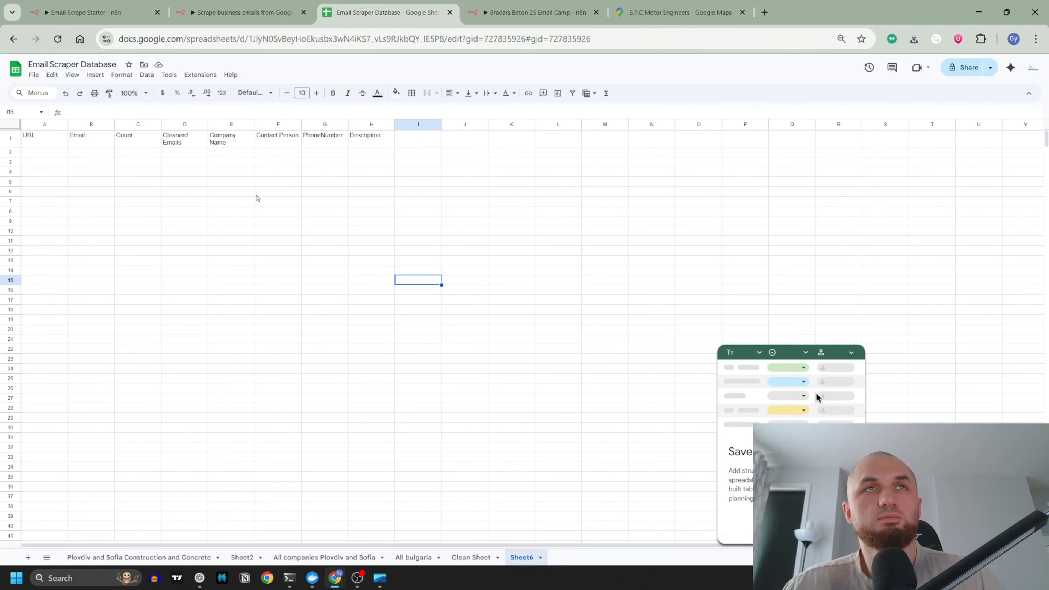
click(40, 154)
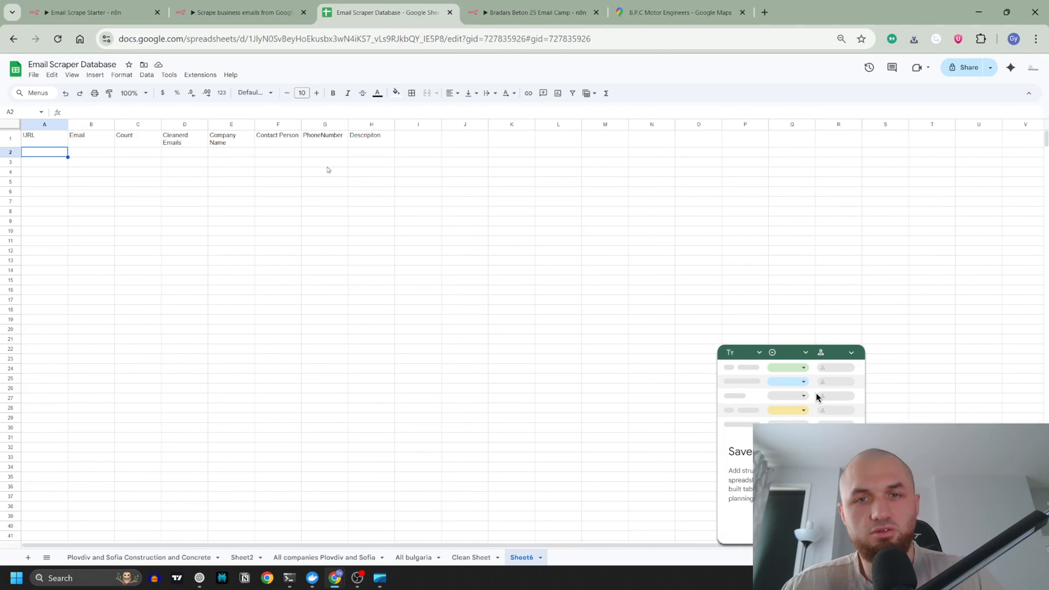
- Set the Save emails to Google Sheet node's target sheet to Sheet6 and save the scraper workflow
key(ctrl+shift+Tab)
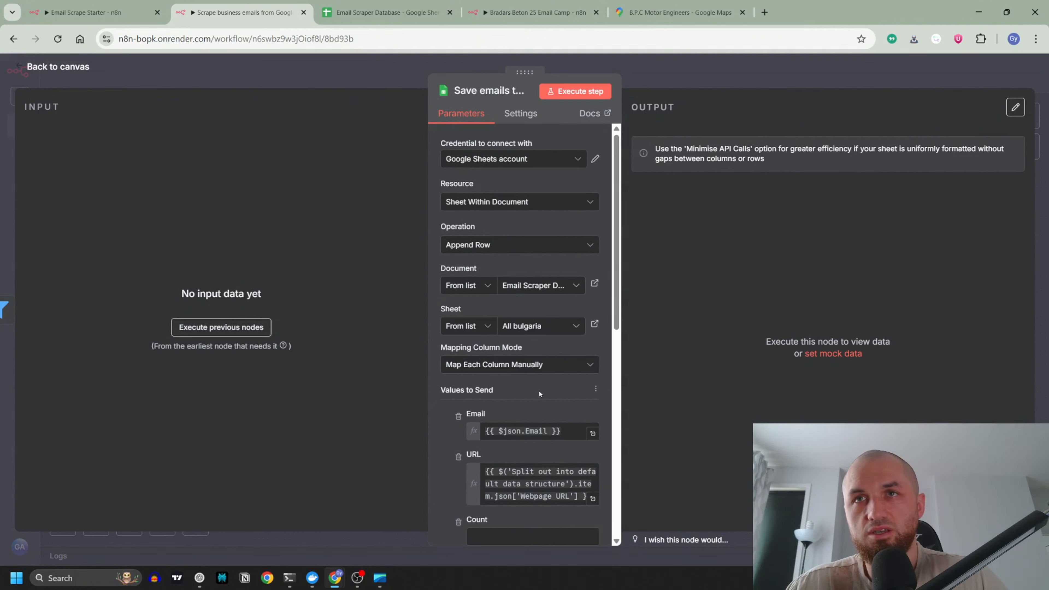
click(537, 326)
click(511, 448)
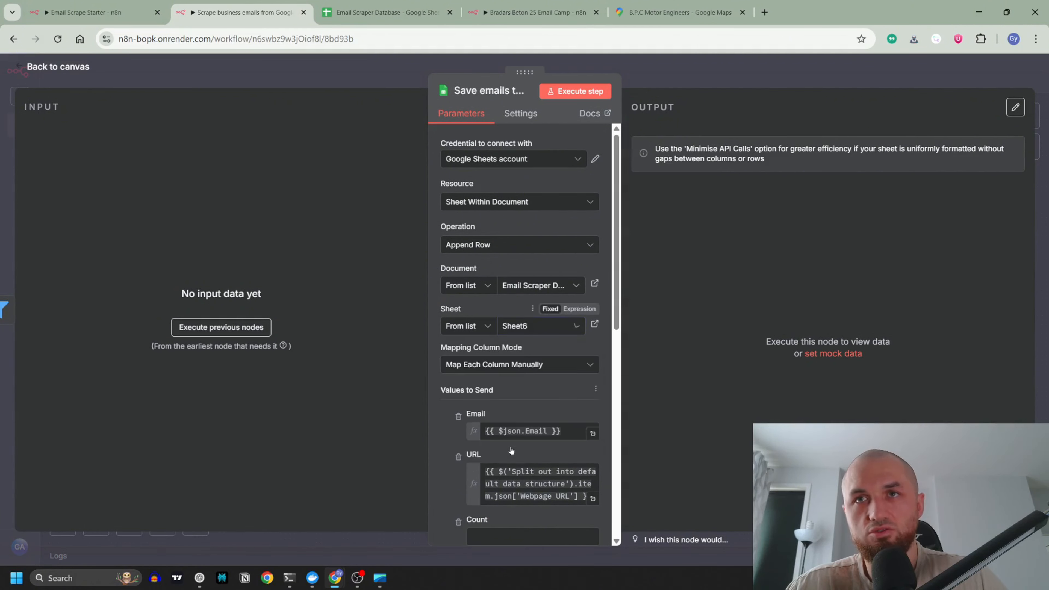
scroll(512, 451, down, 5)
key(Escape)
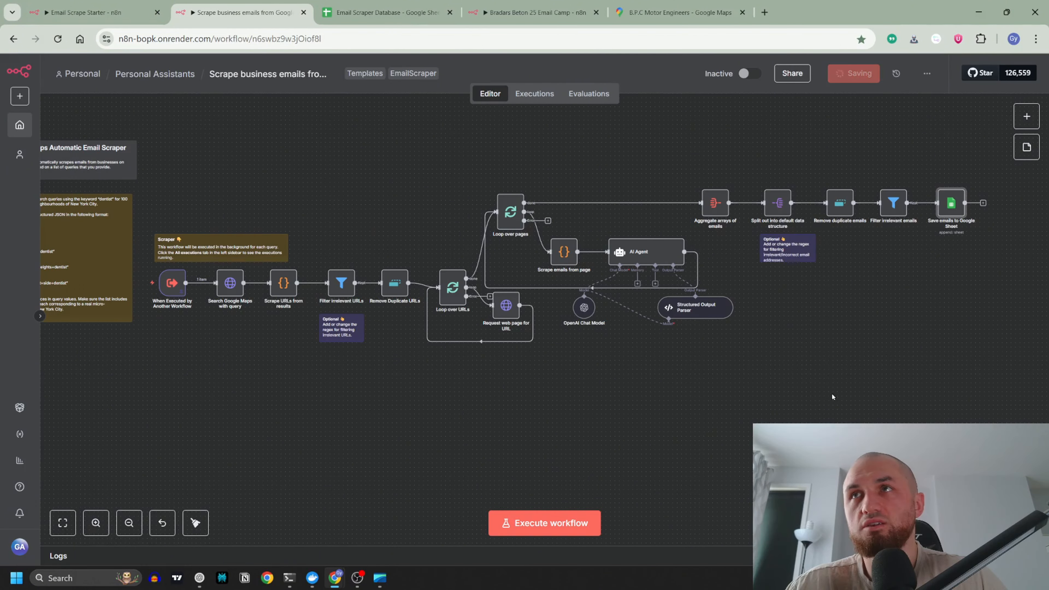
- Deactivate the Append row in sheet node in the Email Scrape Starter workflow and execute the workflow
key(ctrl+shift+Tab)
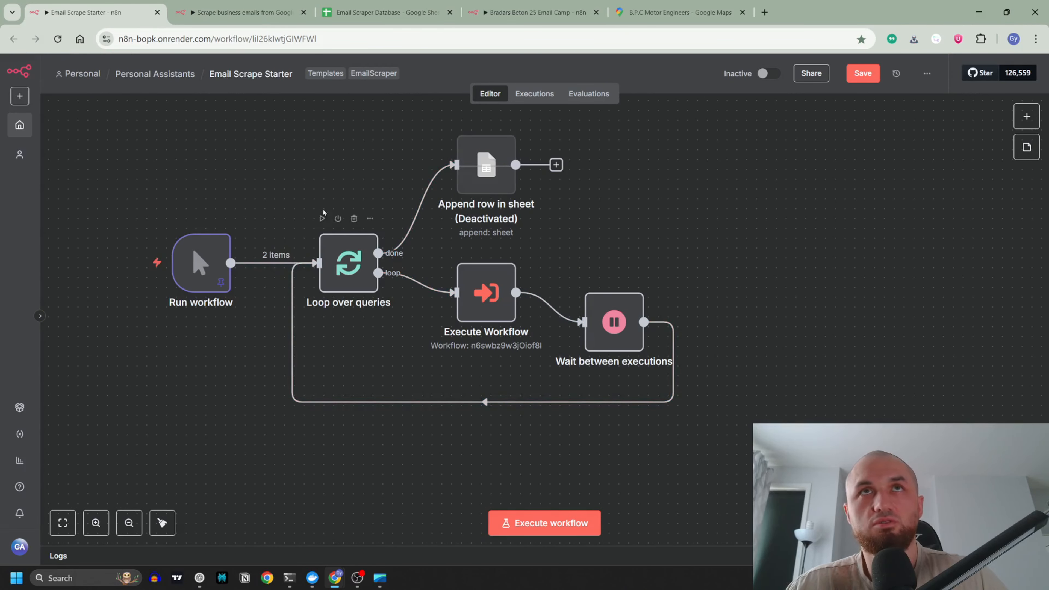
click(386, 12)
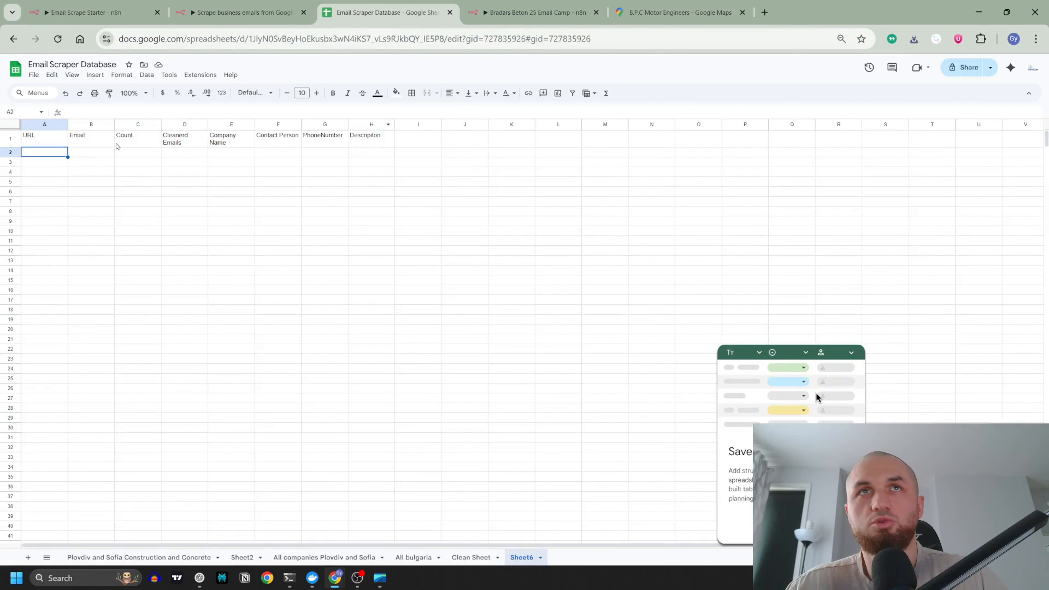
click(136, 13)
click(537, 523)
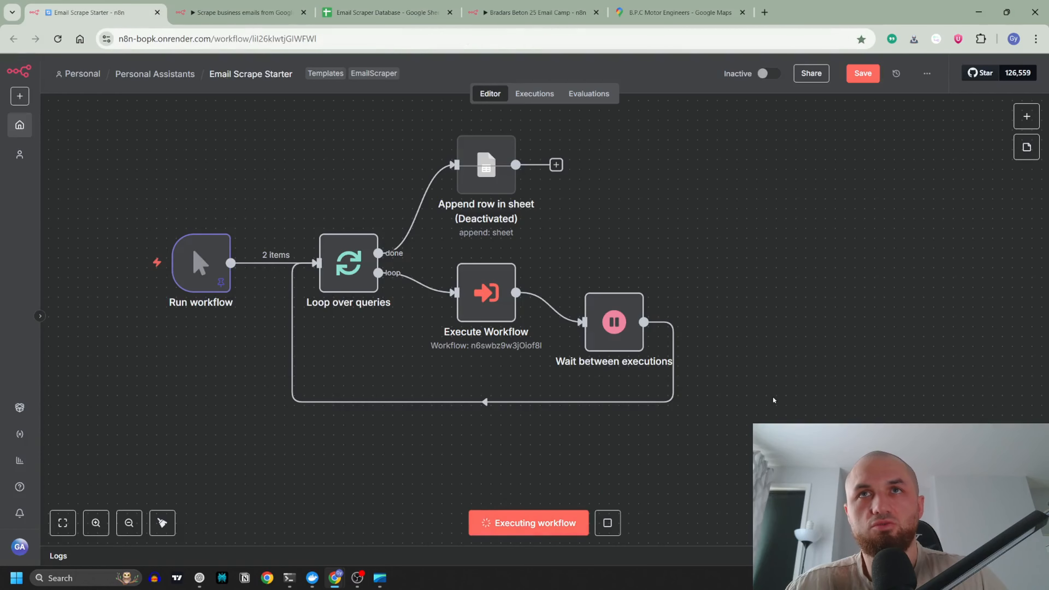
- Monitor the scraper workflow's running execution in its execution list and check Sheet6 for new rows
click(240, 13)
click(535, 93)
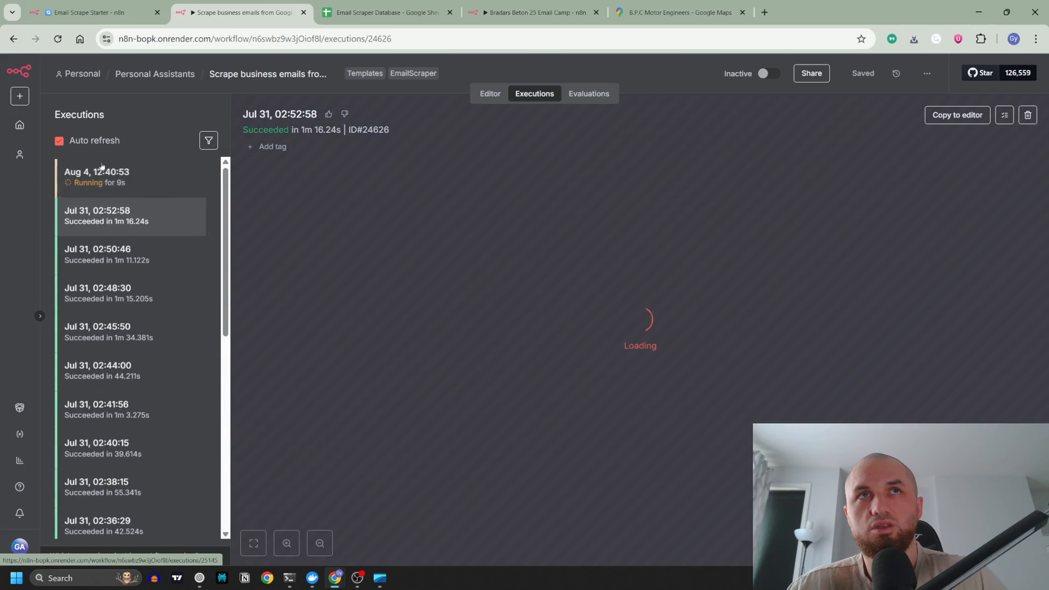
click(374, 14)
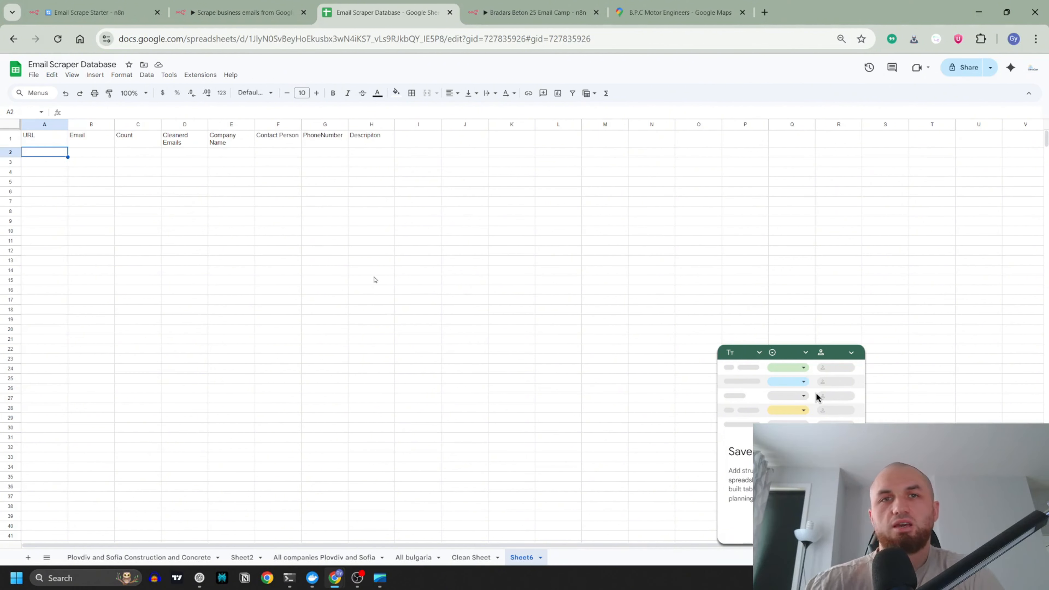
click(244, 13)
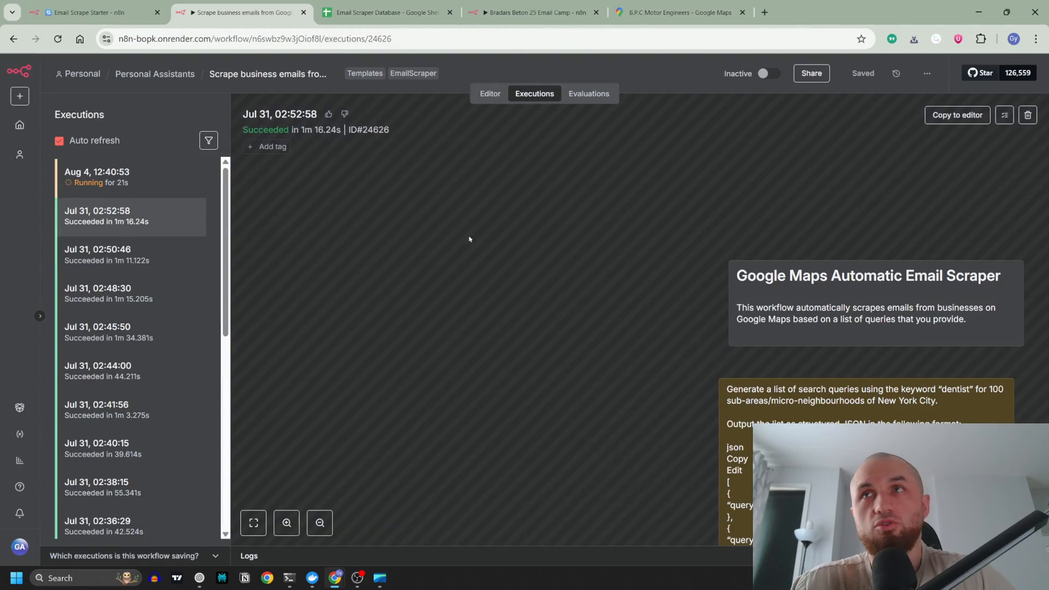
- Close the Google Maps tab, look at Sheet6 again, and return to the scraper workflow's canvas
click(491, 94)
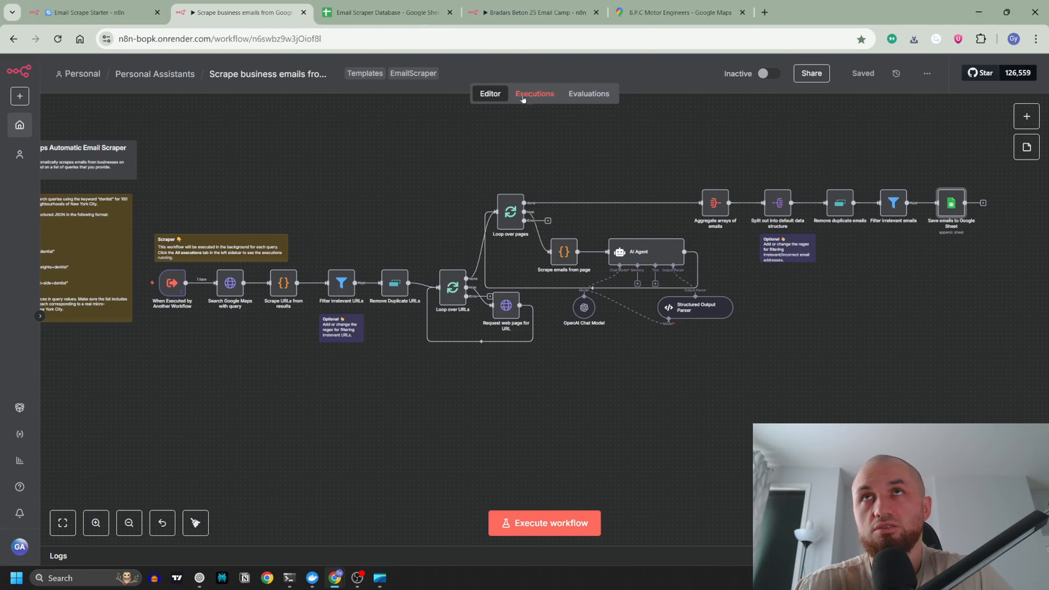
click(742, 12)
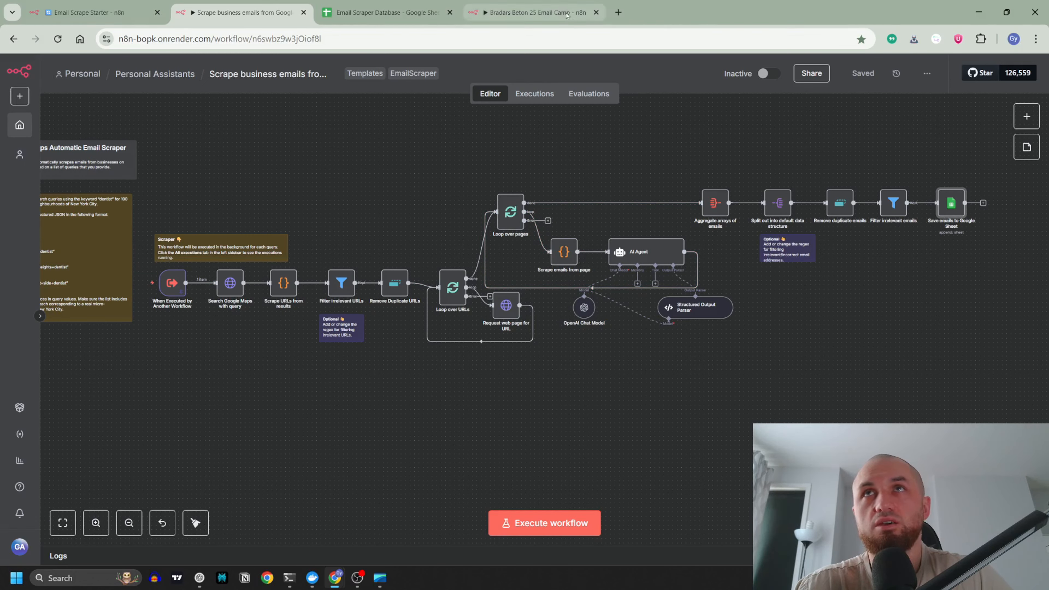
click(375, 14)
click(242, 12)
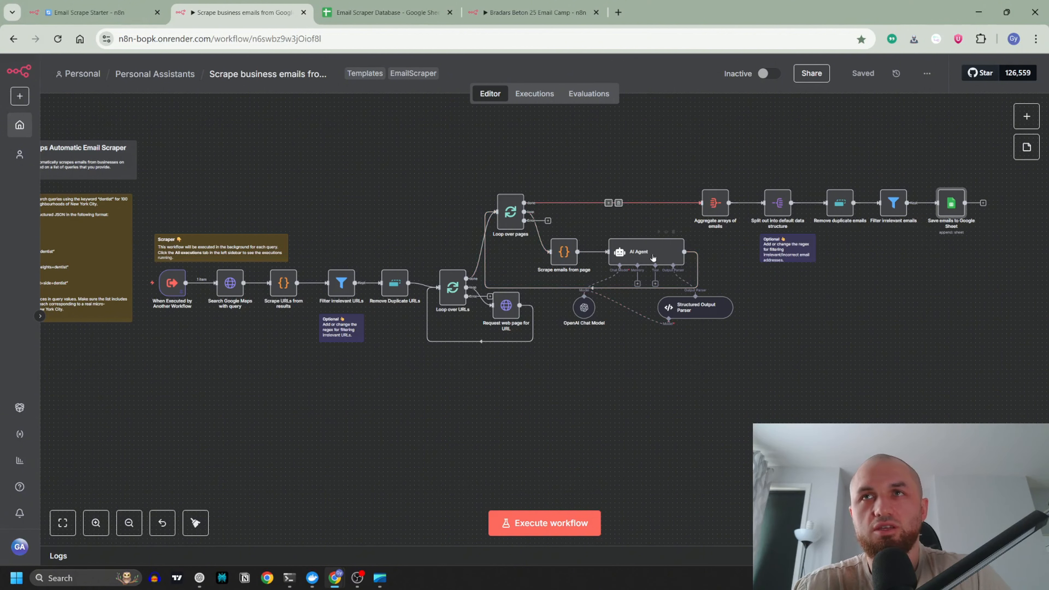
- Review which credential and model the OpenAI Chat Model node uses in the business email scraping workflow
double_click(583, 307)
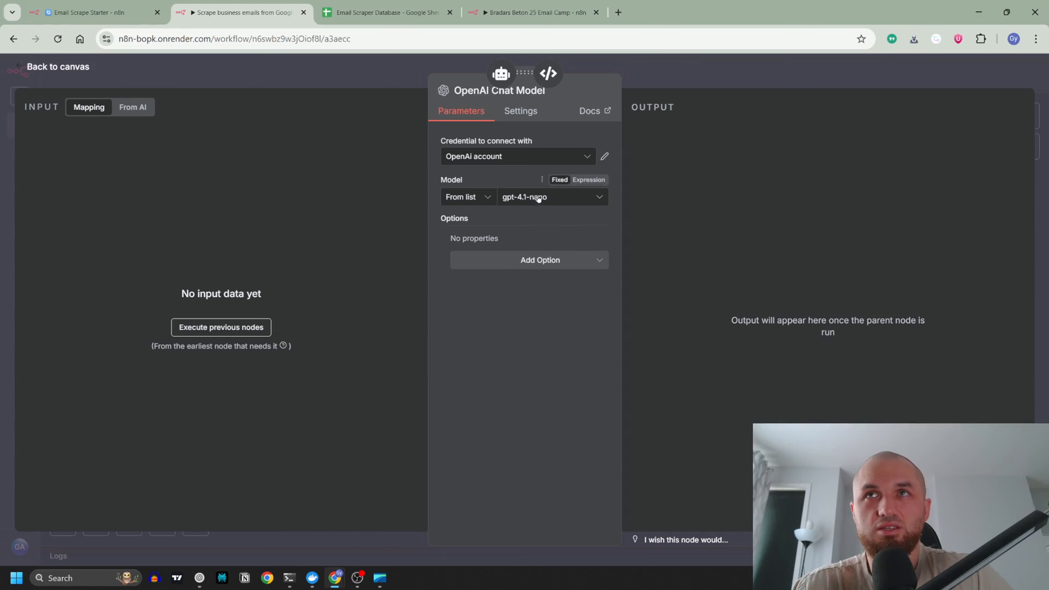
click(396, 71)
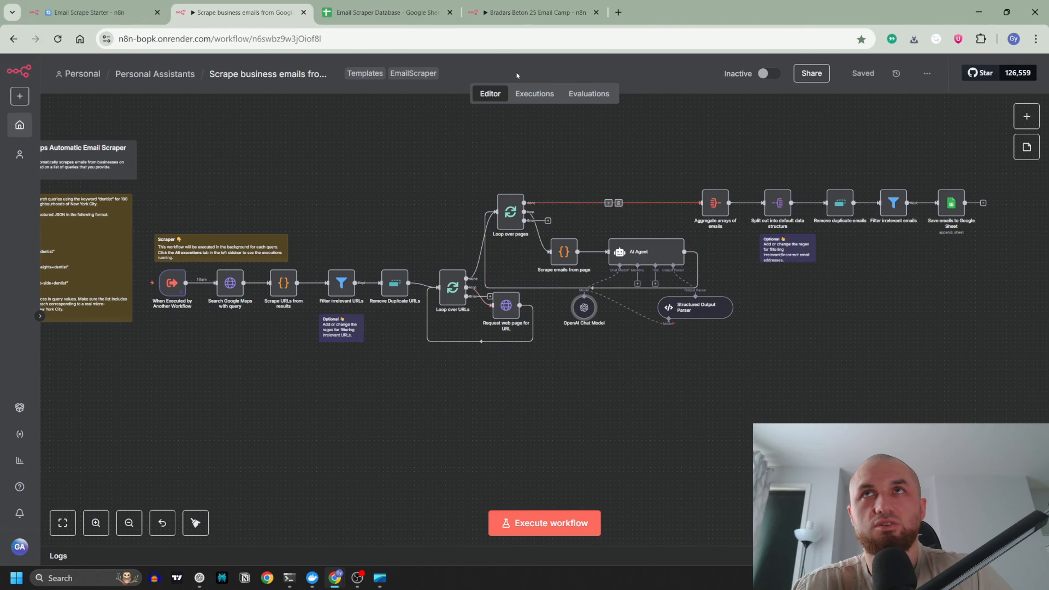
- Check the scraped rows in the Email Scraper Database sheet and the execution progress of the Email Scrape Starter workflow
click(86, 13)
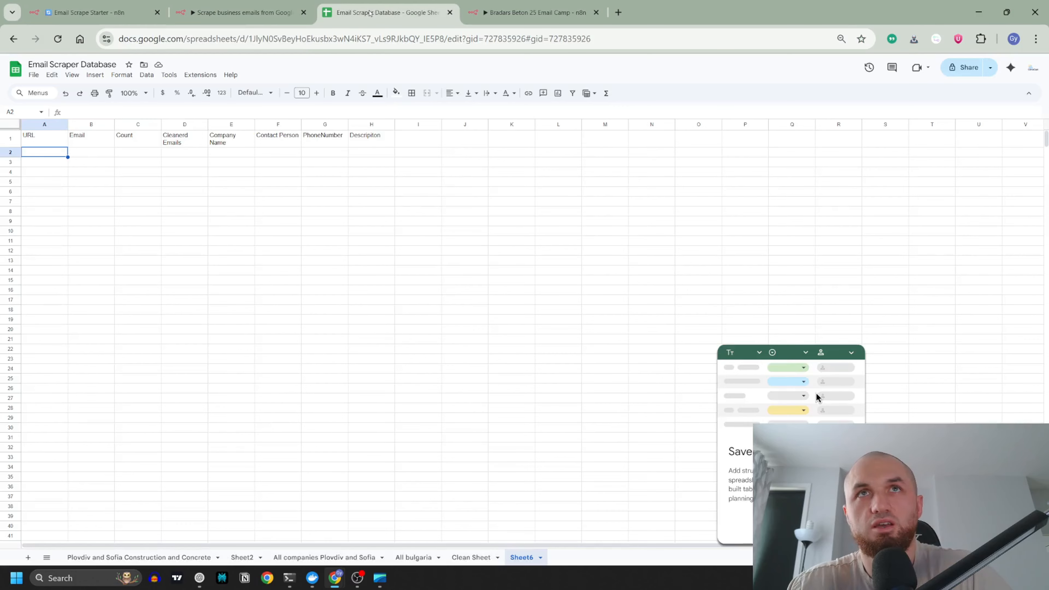
click(386, 12)
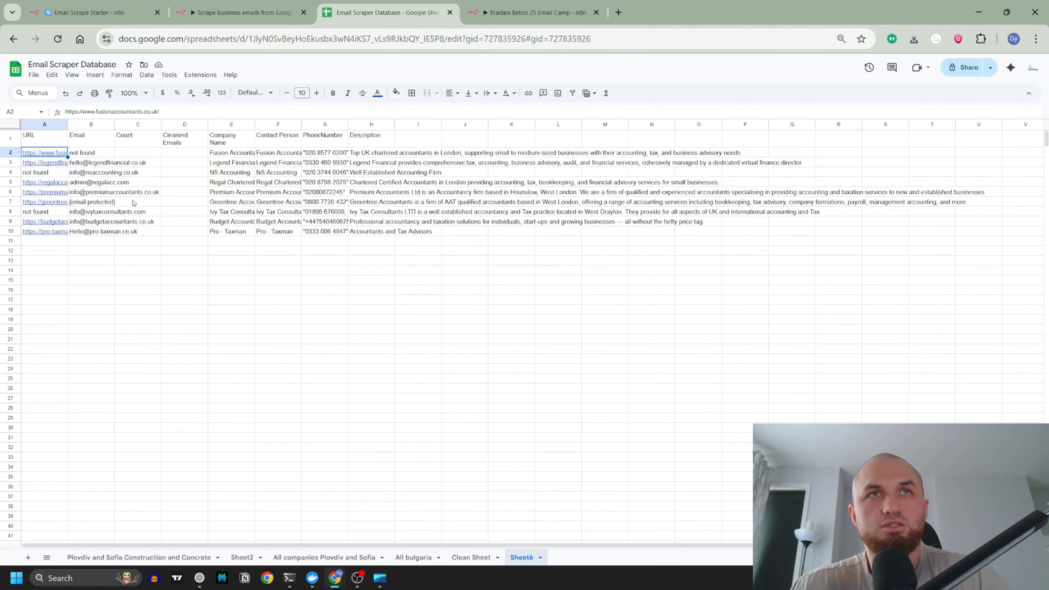
click(99, 15)
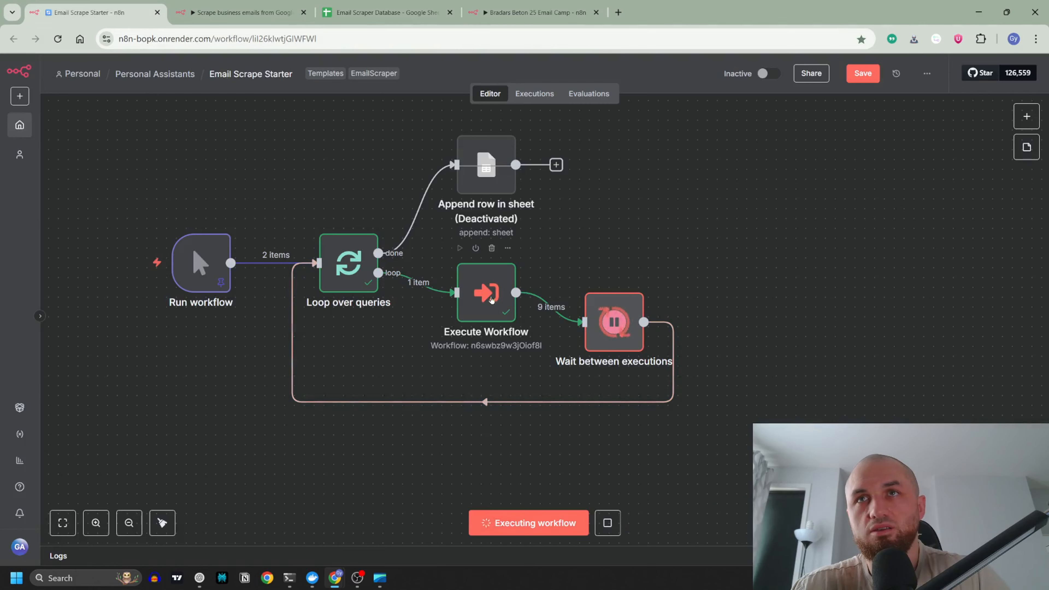
mouse_move(556, 315)
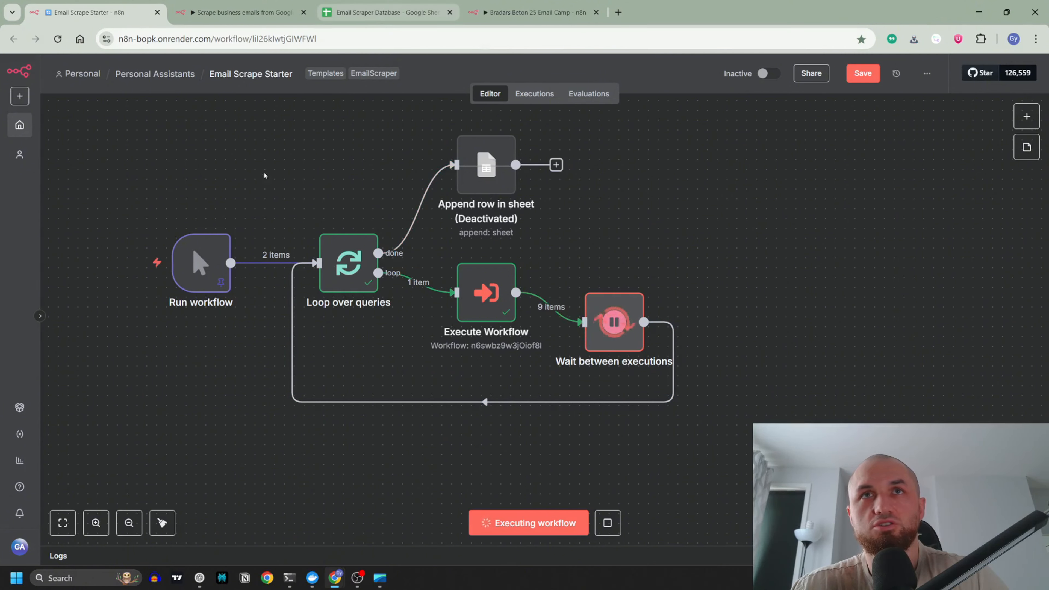
- Fit the Email and Description columns of the Email Scraper Database sheet to the width of their contents
click(393, 18)
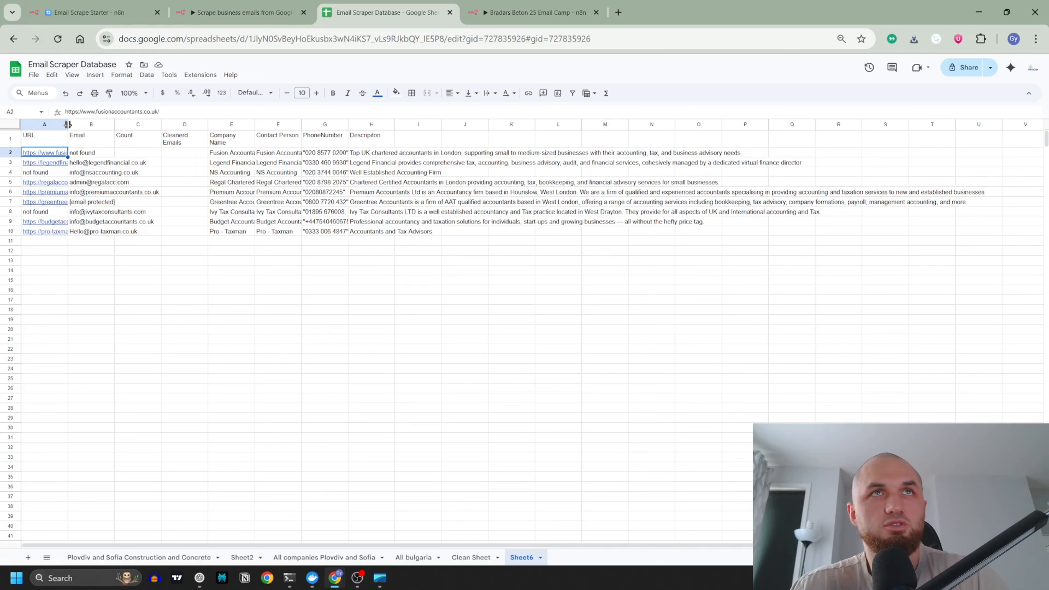
click(43, 177)
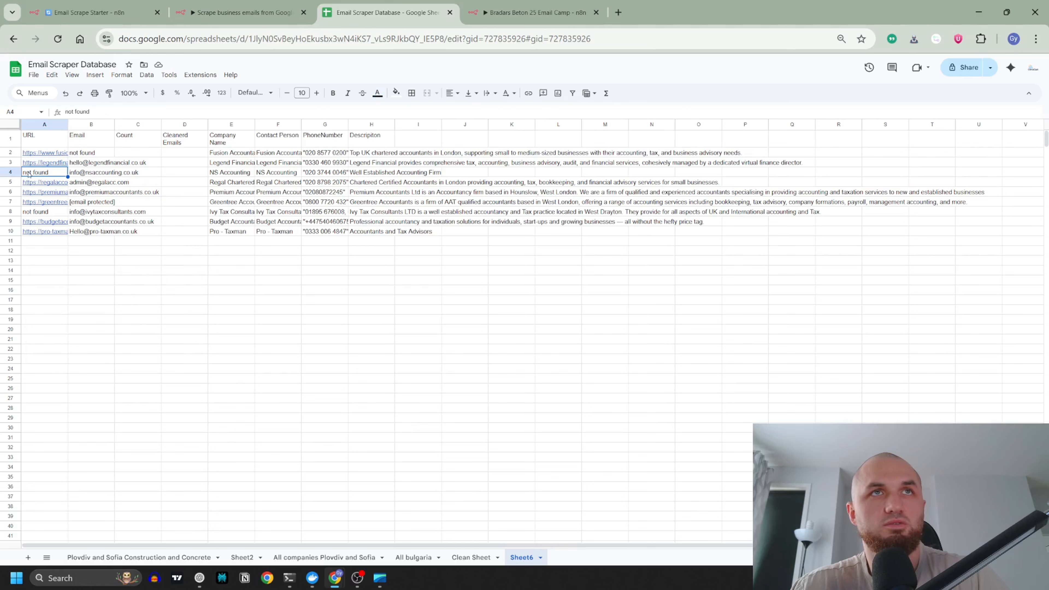
click(78, 173)
double_click(114, 124)
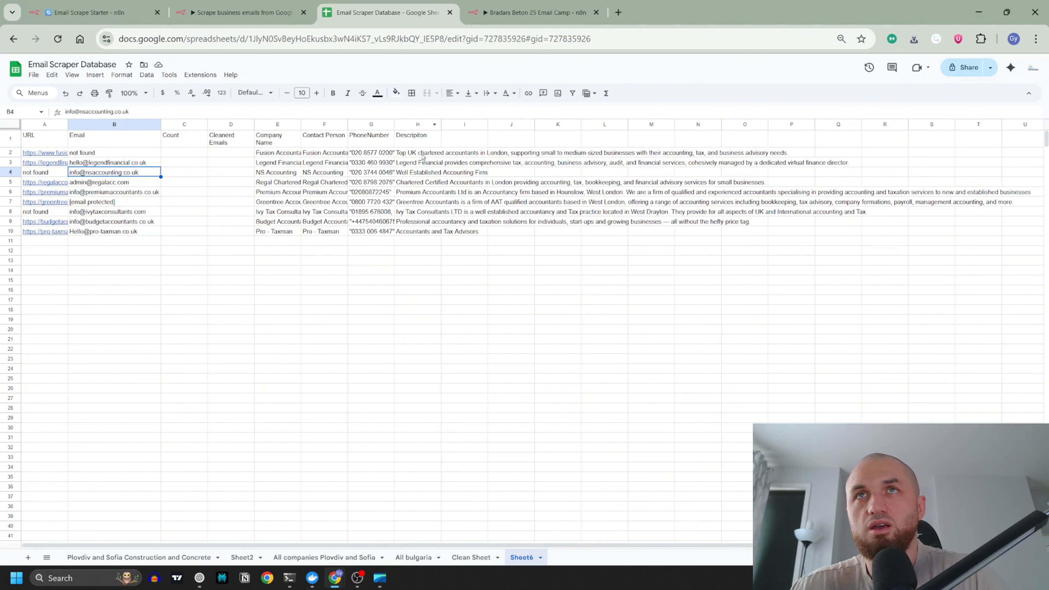
double_click(441, 124)
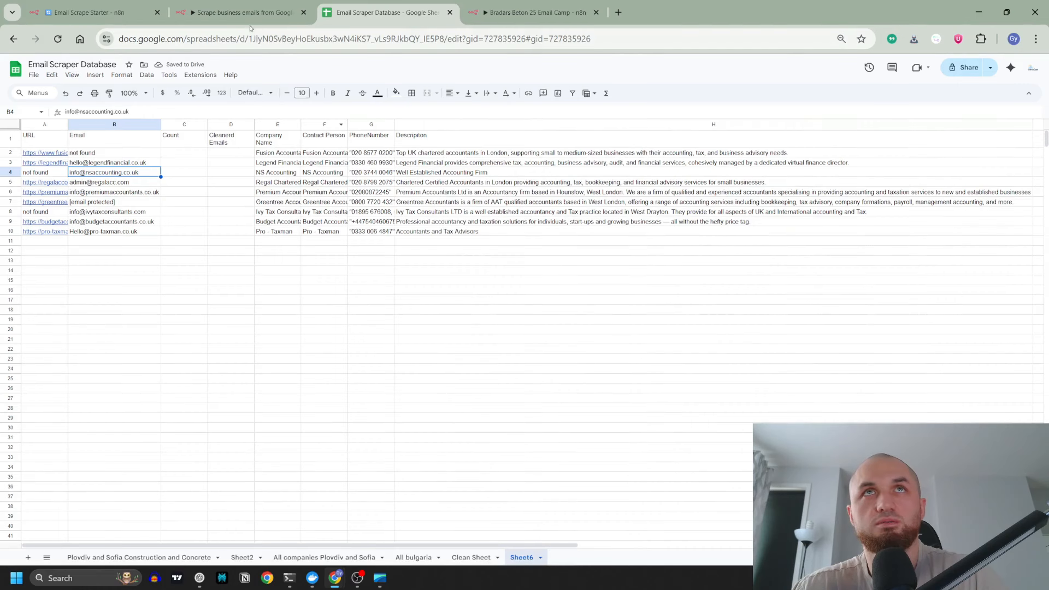
- Inspect the loop branch output of the Loop over queries node in the starter workflow, and return to the results sheet
click(103, 12)
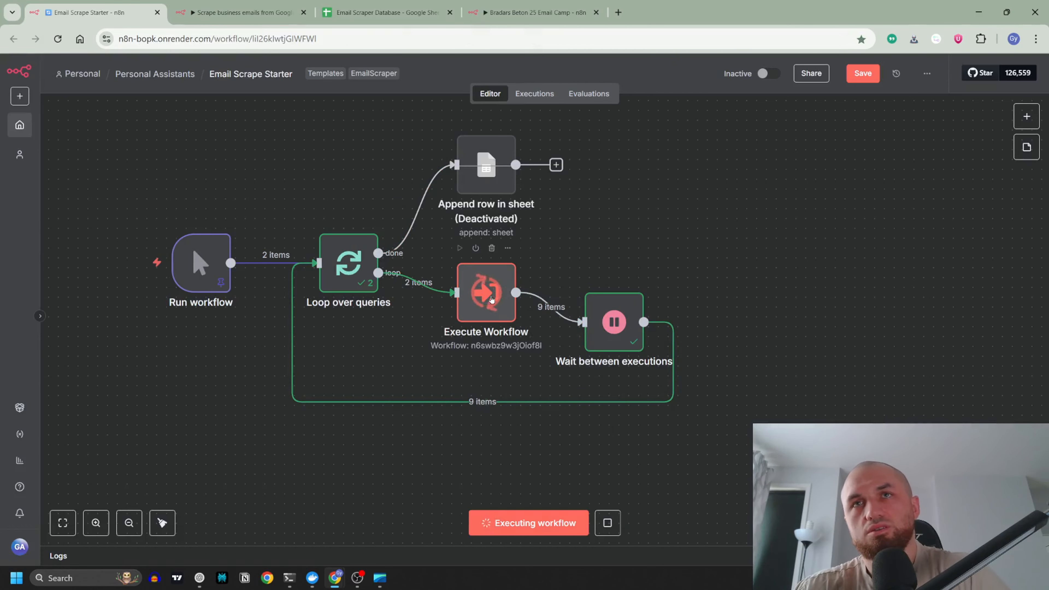
double_click(348, 263)
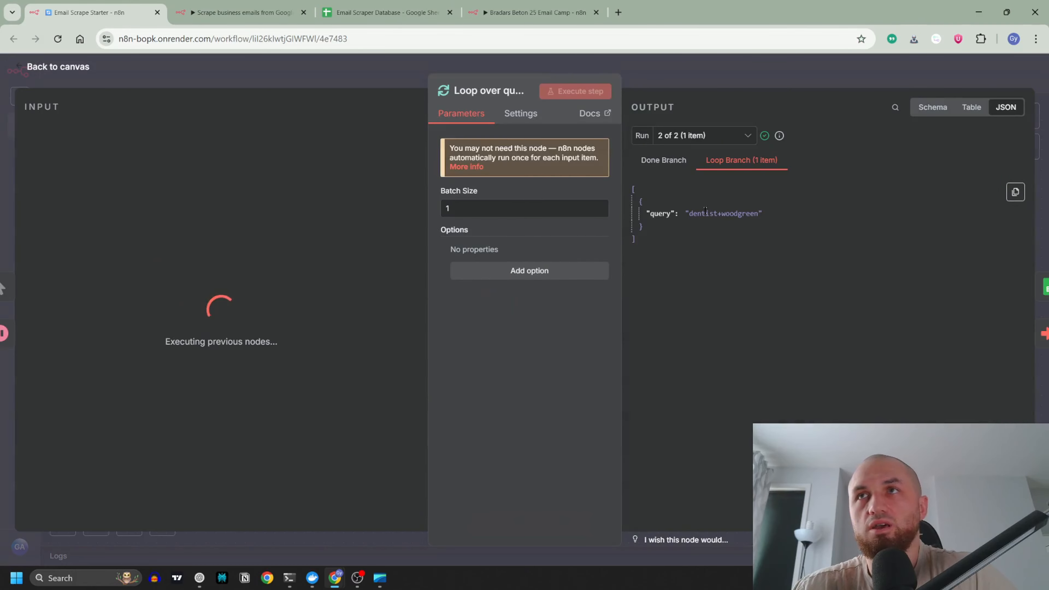
triple_click(688, 216)
key(Escape)
click(370, 13)
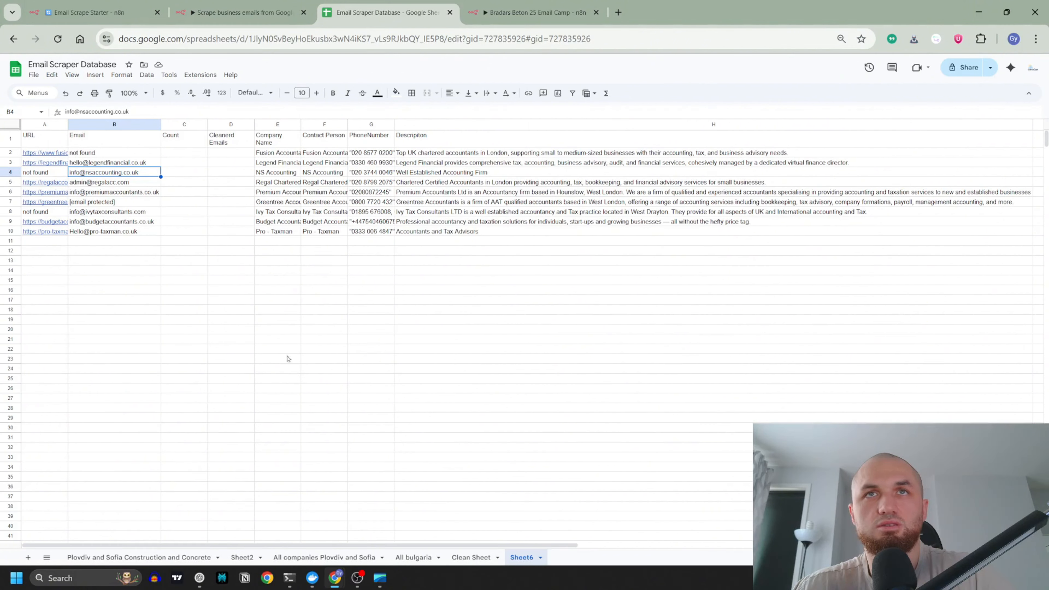
- Read the AI Agent node's full system message in the scraping workflow, and check the OpenAI Chat Model node's settings
key(ctrl+shift+Tab)
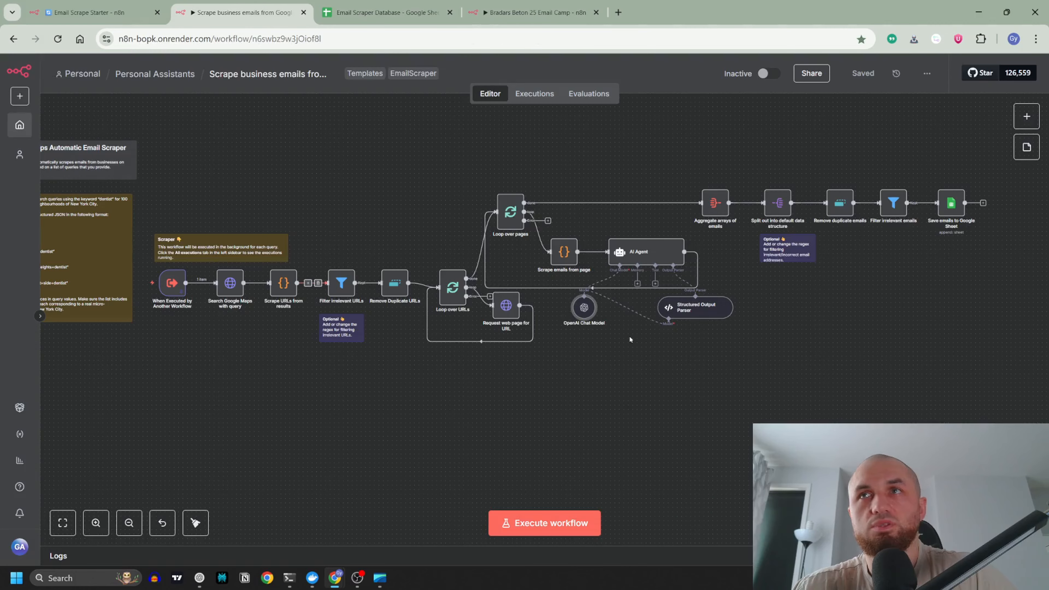
double_click(646, 258)
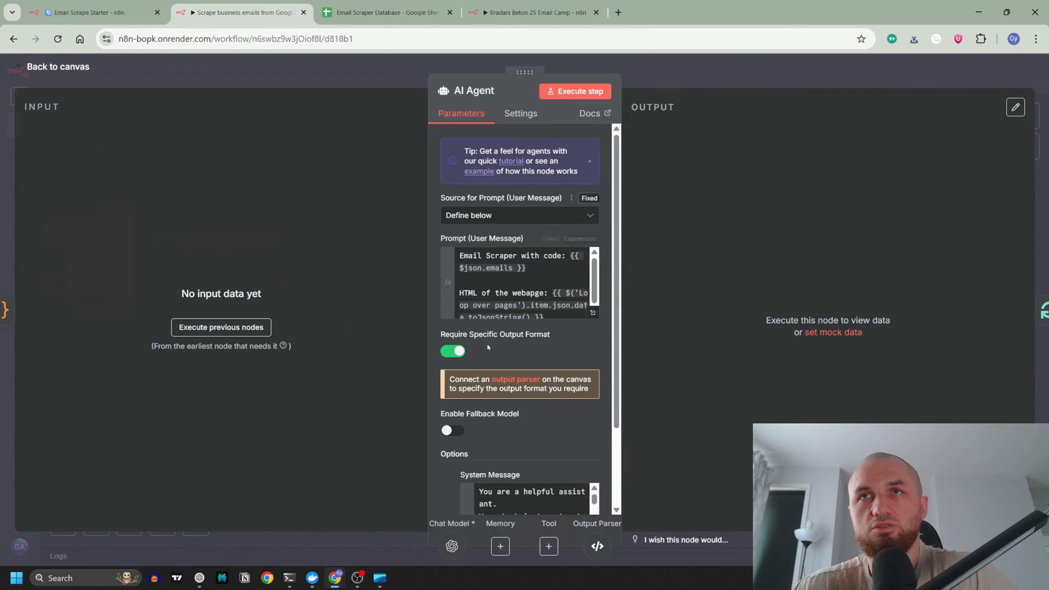
scroll(559, 278, down, 6)
click(593, 455)
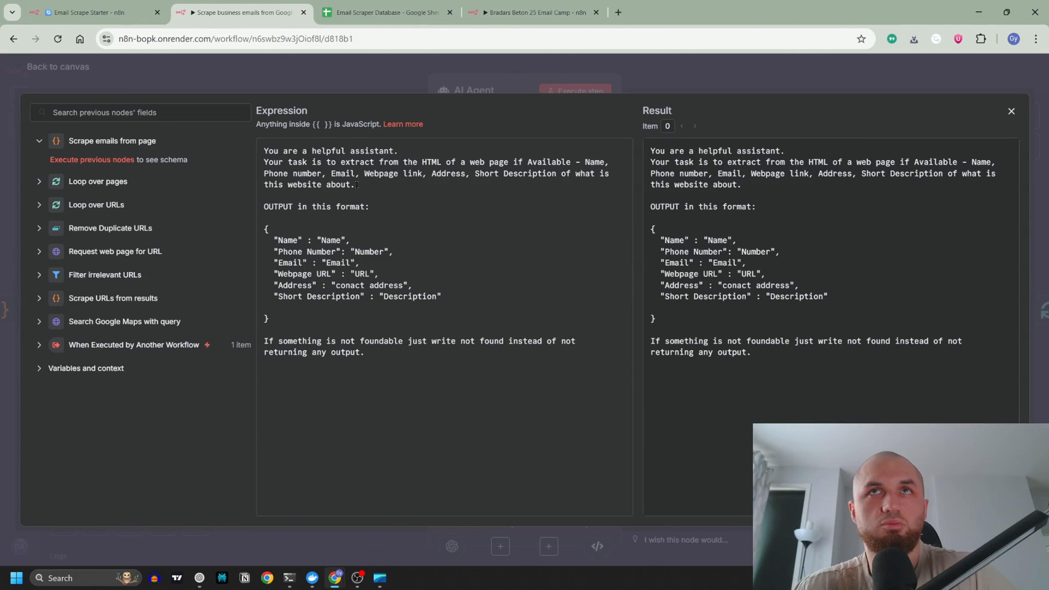
click(321, 82)
click(362, 76)
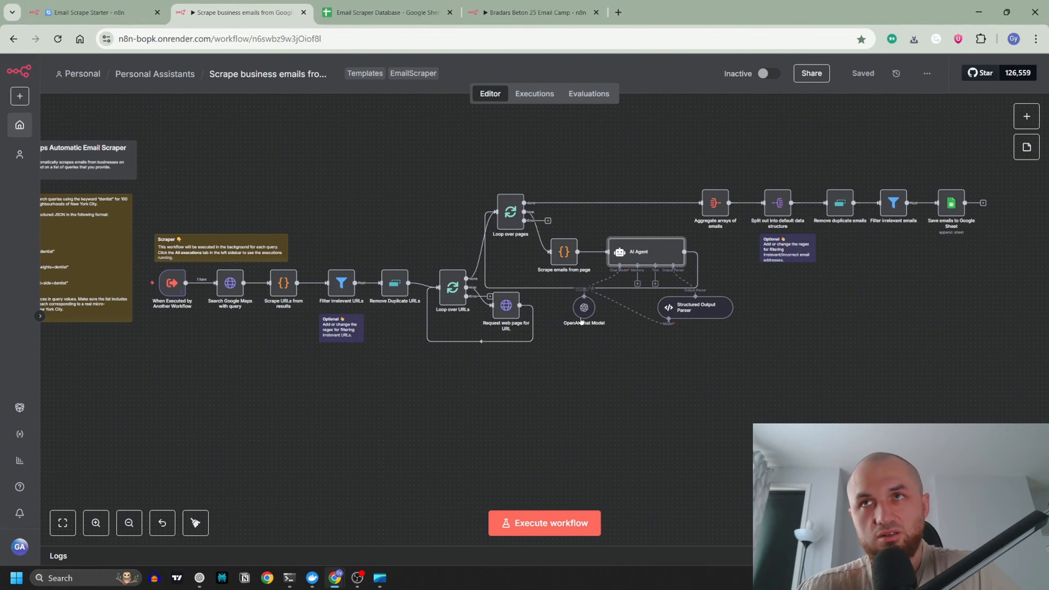
double_click(584, 310)
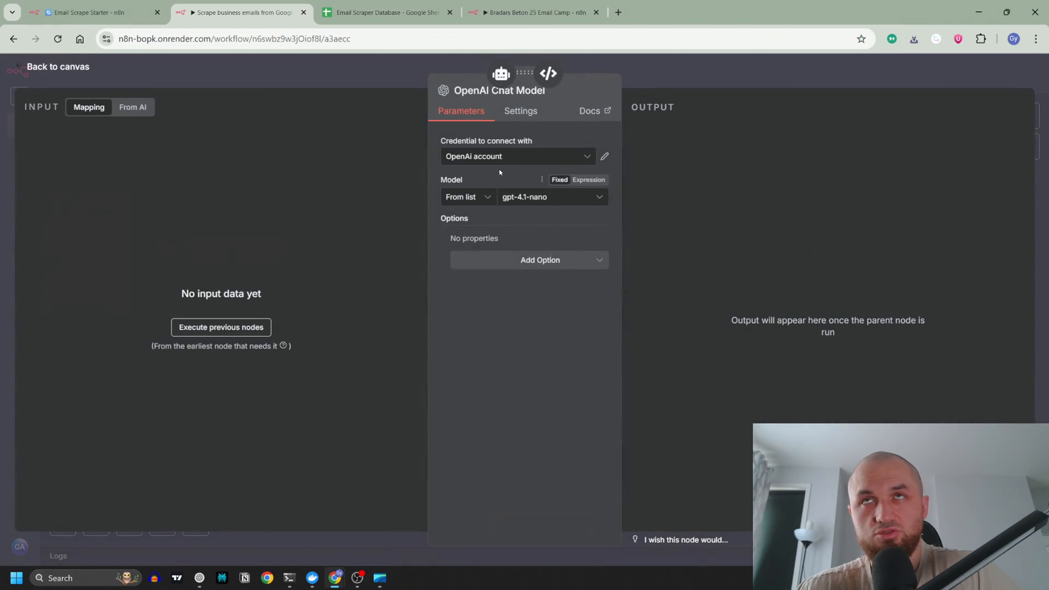
click(392, 77)
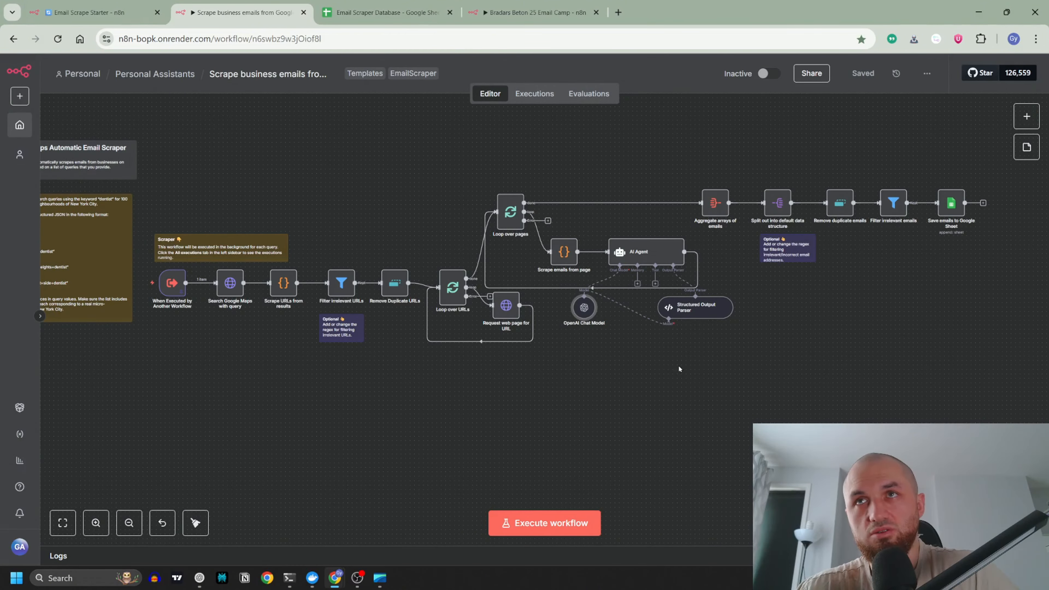
- Examine the URL, email, company name, phone number and description in row 11 of the Email Scraper Database sheet
click(382, 13)
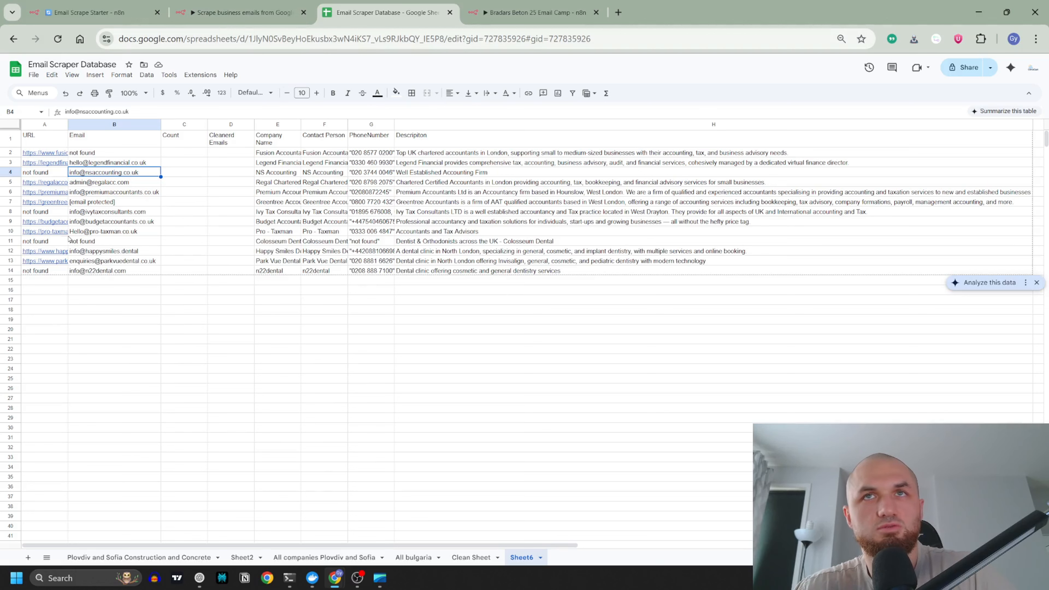
click(56, 243)
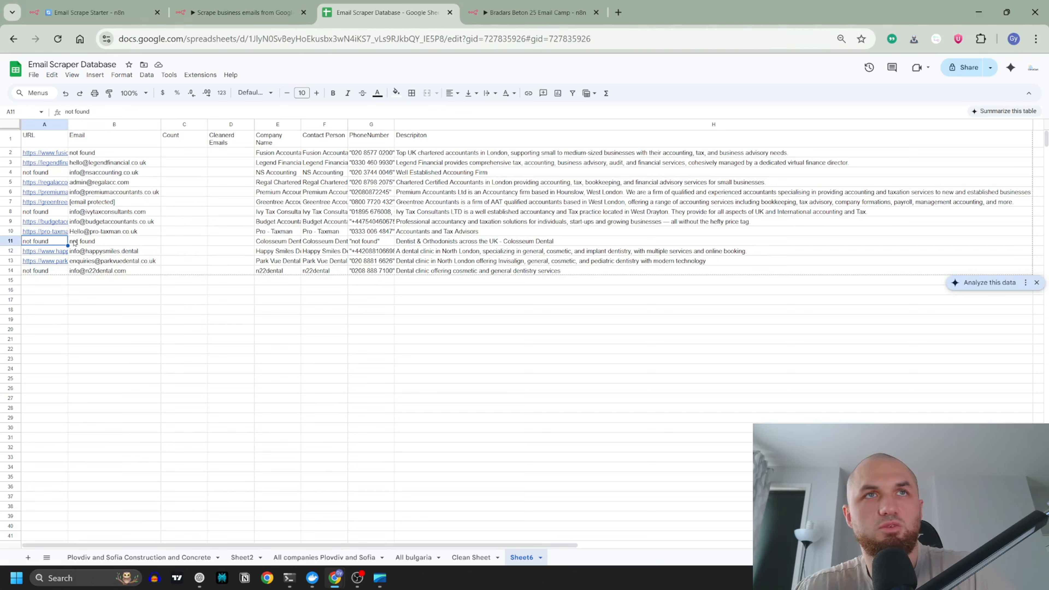
click(96, 244)
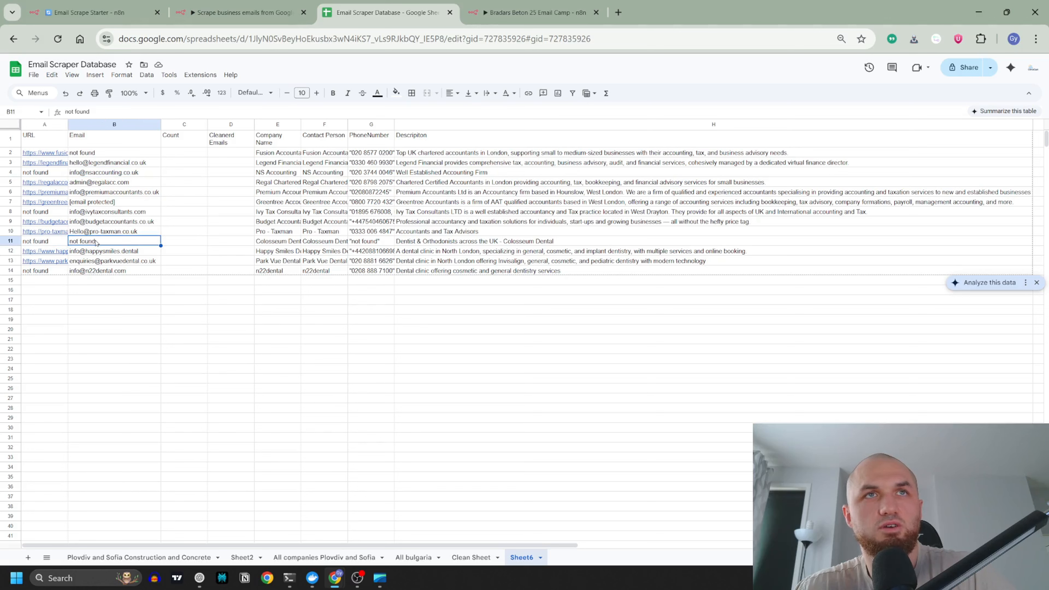
click(270, 244)
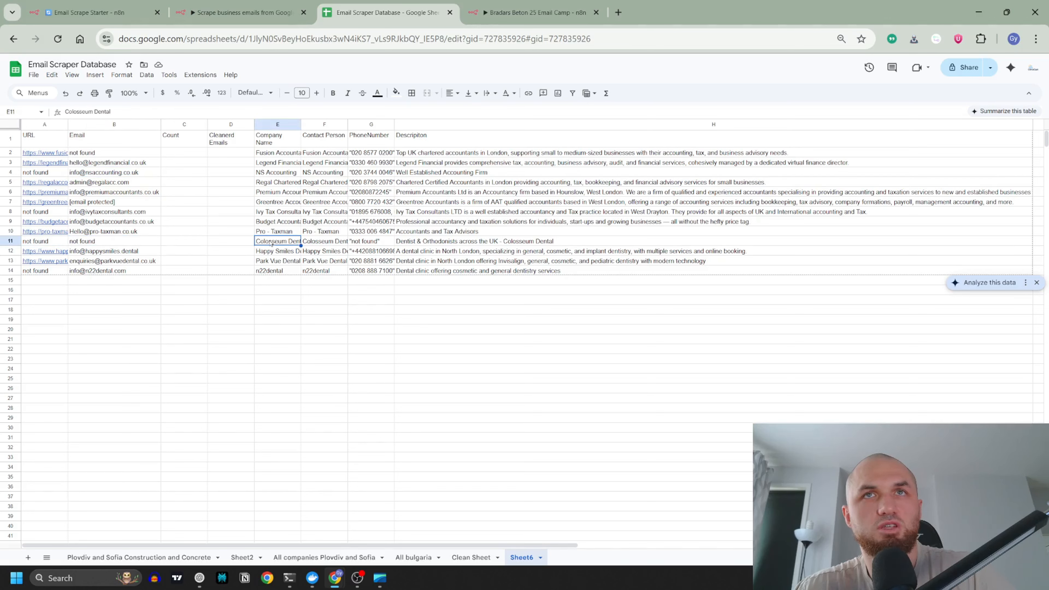
click(360, 244)
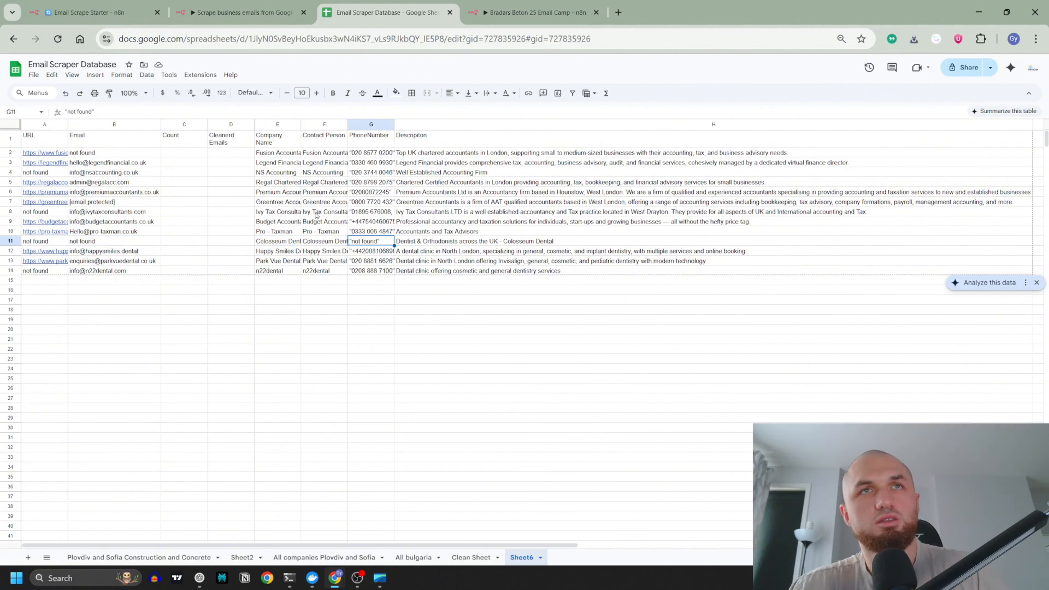
click(213, 9)
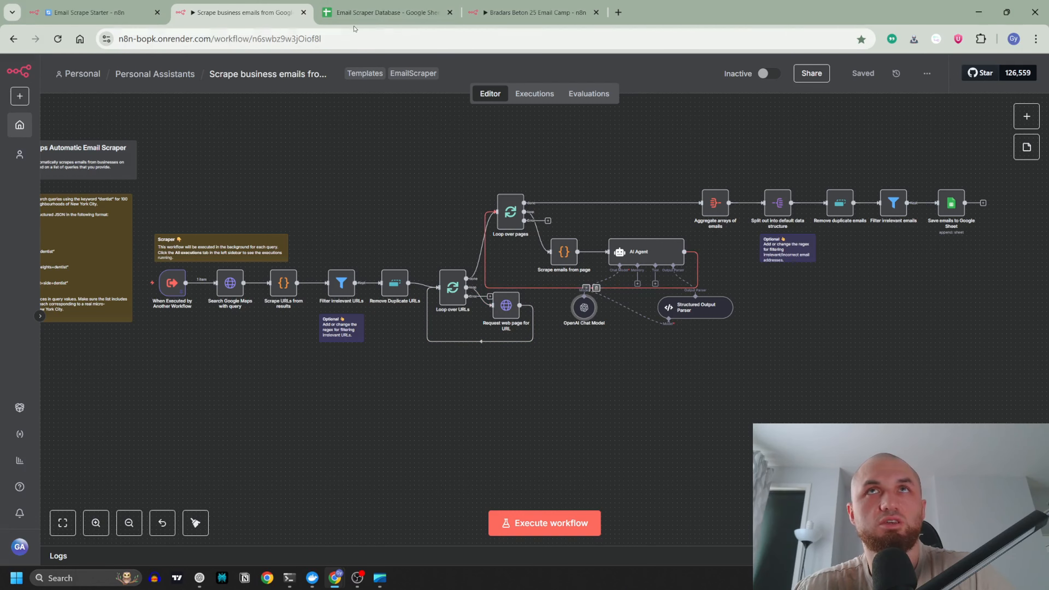
click(355, 13)
click(397, 241)
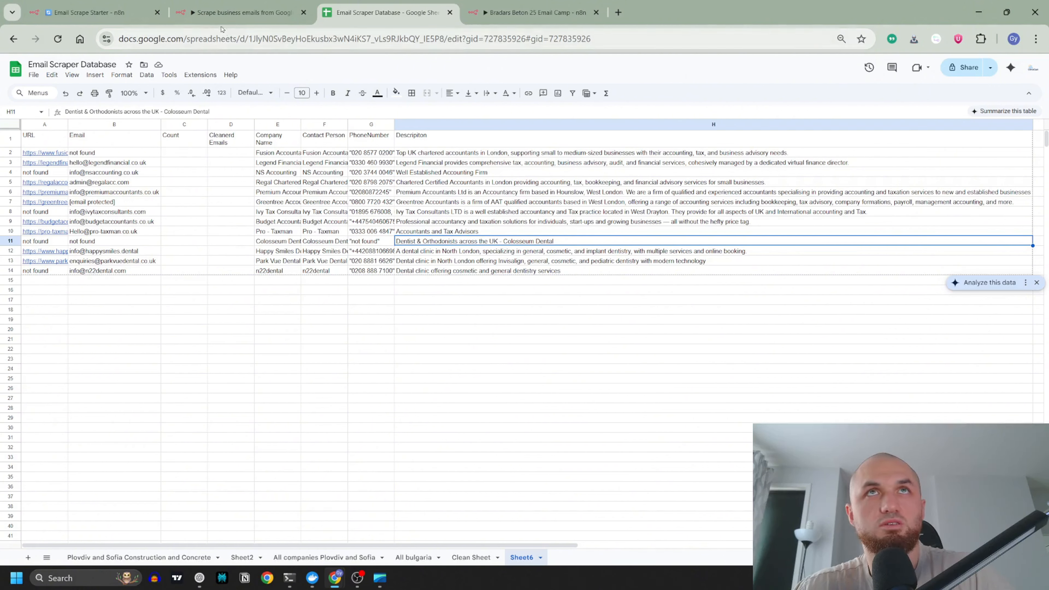
- Check the starter workflow's execution progress, and move the Email Scraper Database browser tab after the other open tabs
click(119, 13)
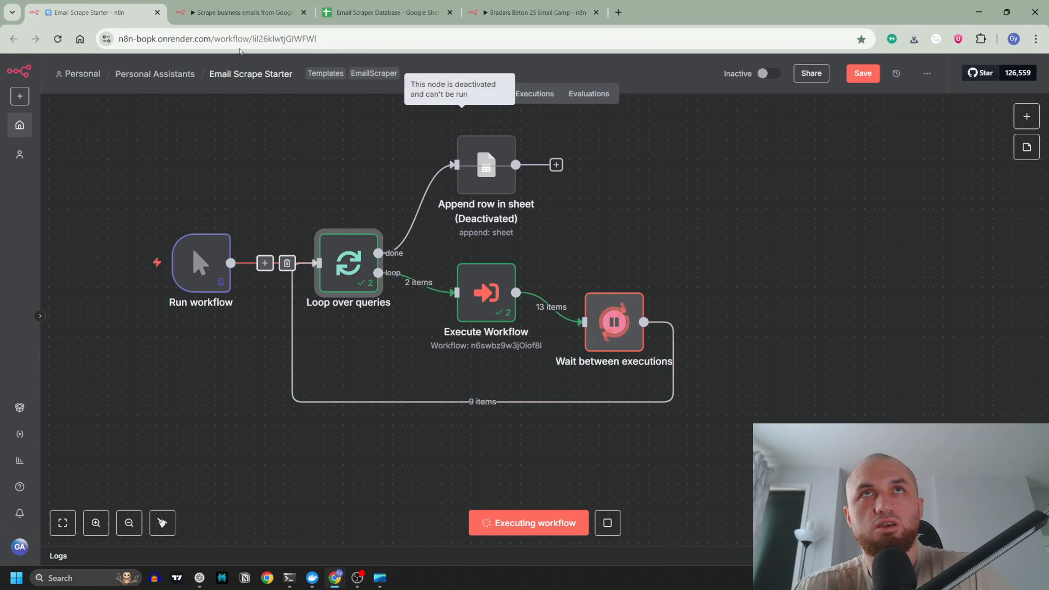
click(241, 13)
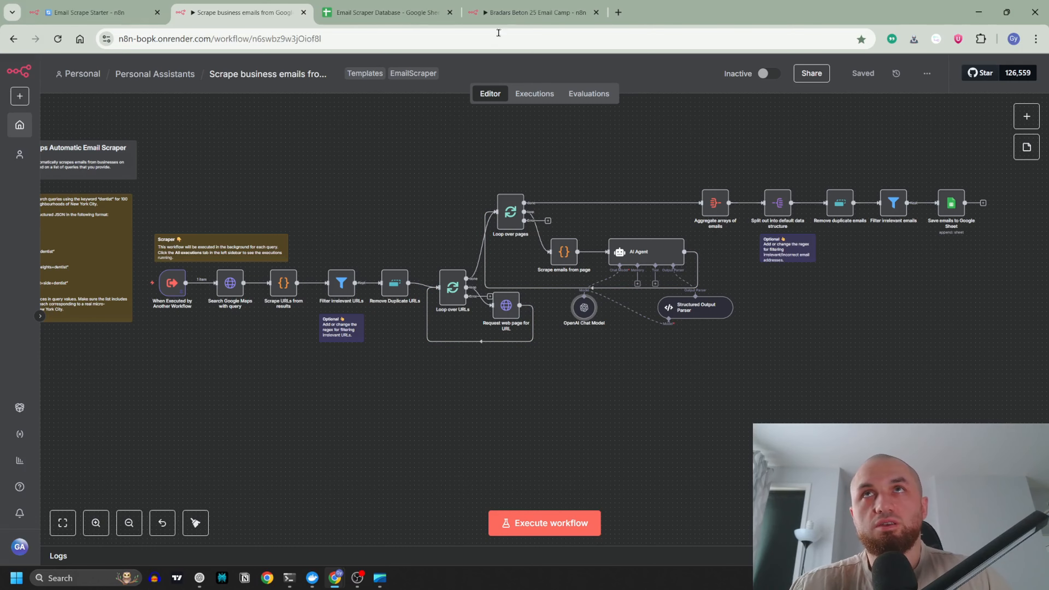
drag(413, 13, 537, 13)
click(244, 12)
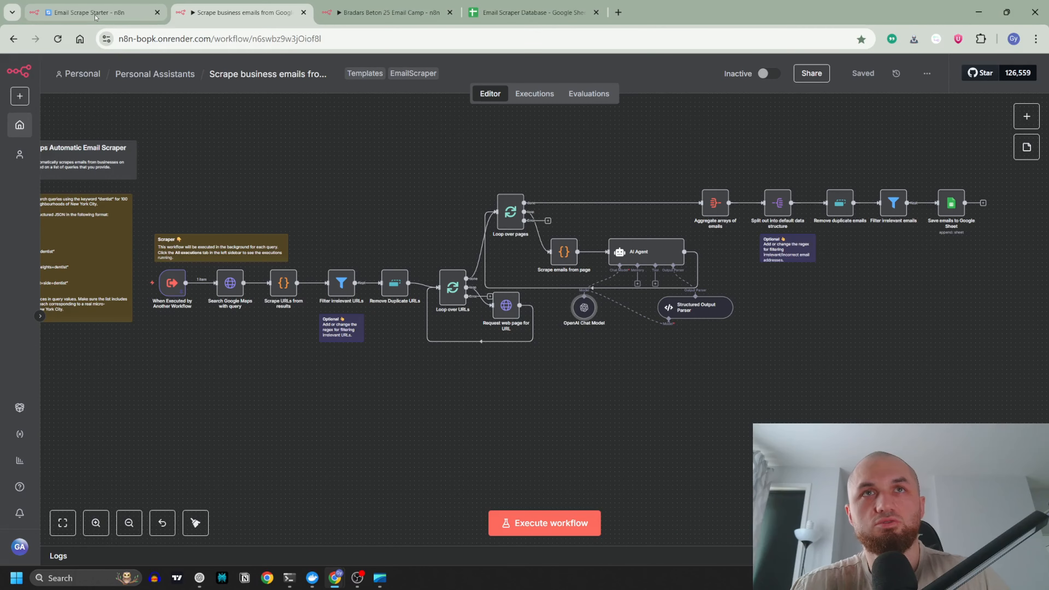
- Open a new blank workflow in its own browser tab and dismiss the trigger selection
click(95, 15)
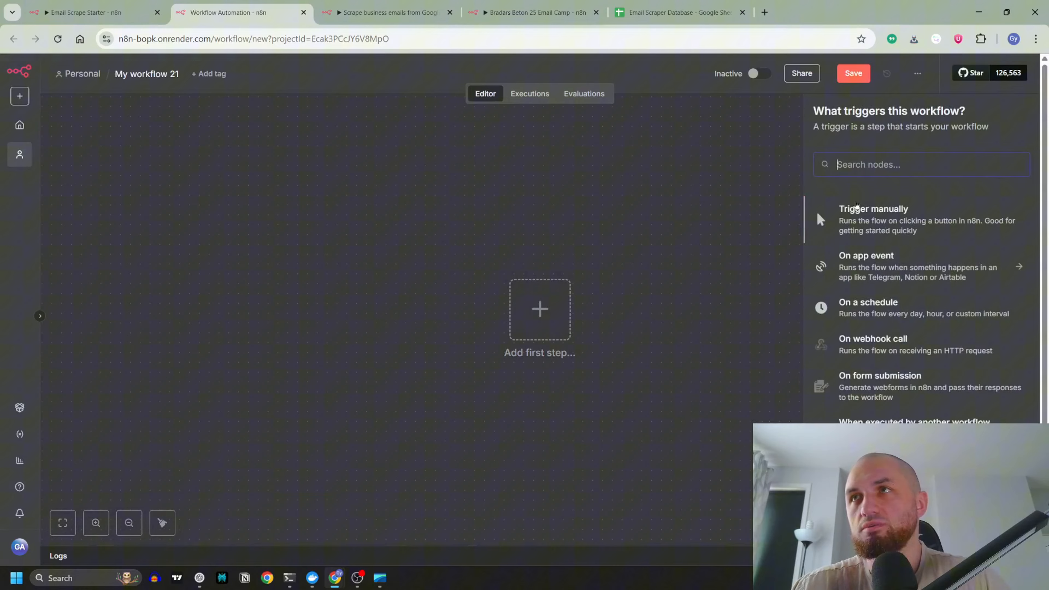
click(623, 114)
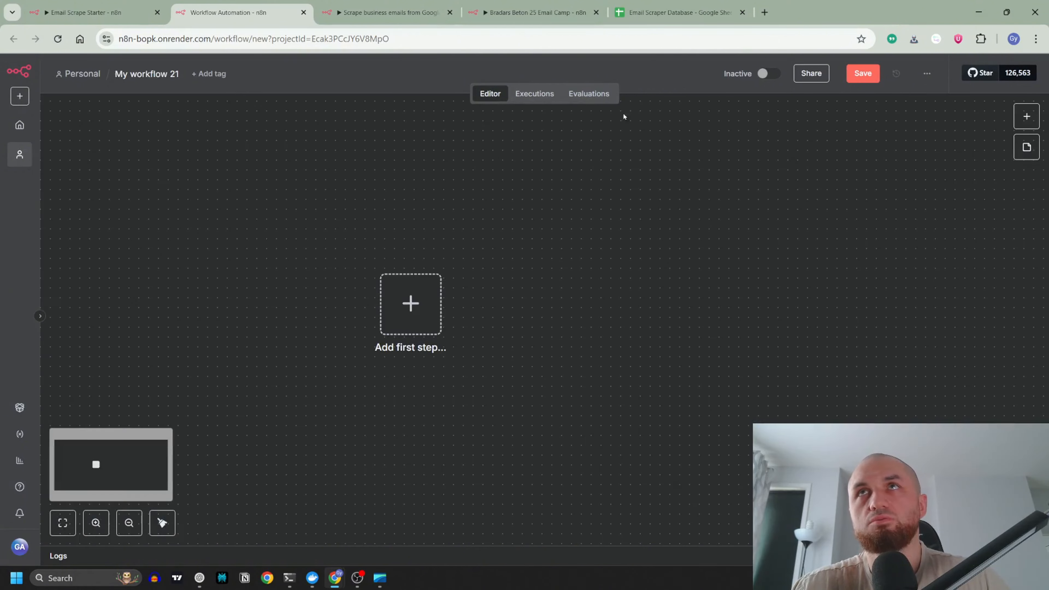
- Open apify.com in a new browser tab and go to the Apify console
click(765, 12)
text(apif)
key(Return)
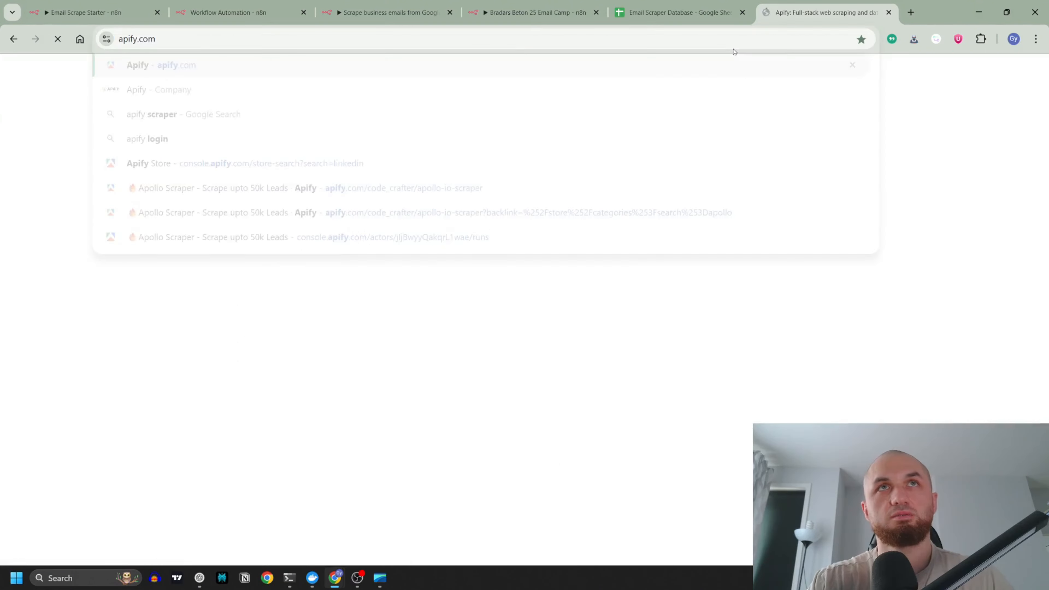
click(846, 75)
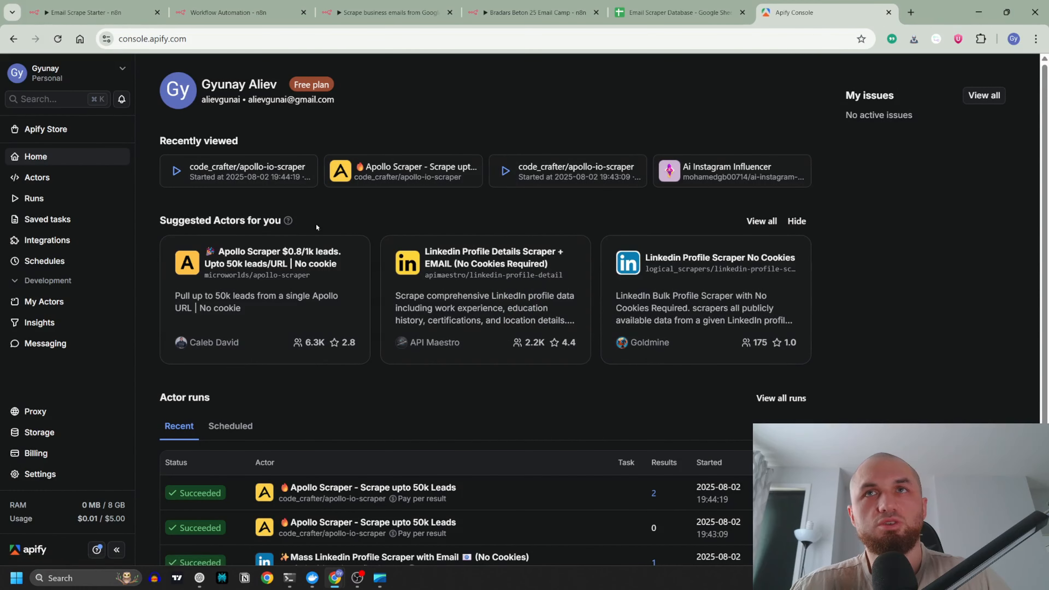
- Search the Apify console for "linked" and open the Mass Linkedin Profile Scraper with Email (No Cookies) actor
key(ctrl+k)
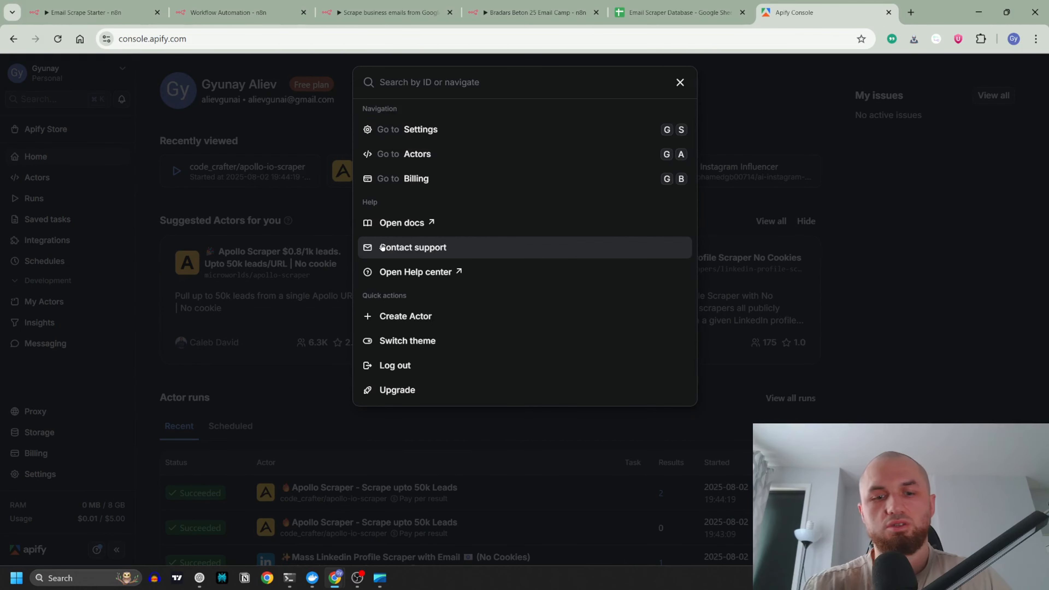
text(linked)
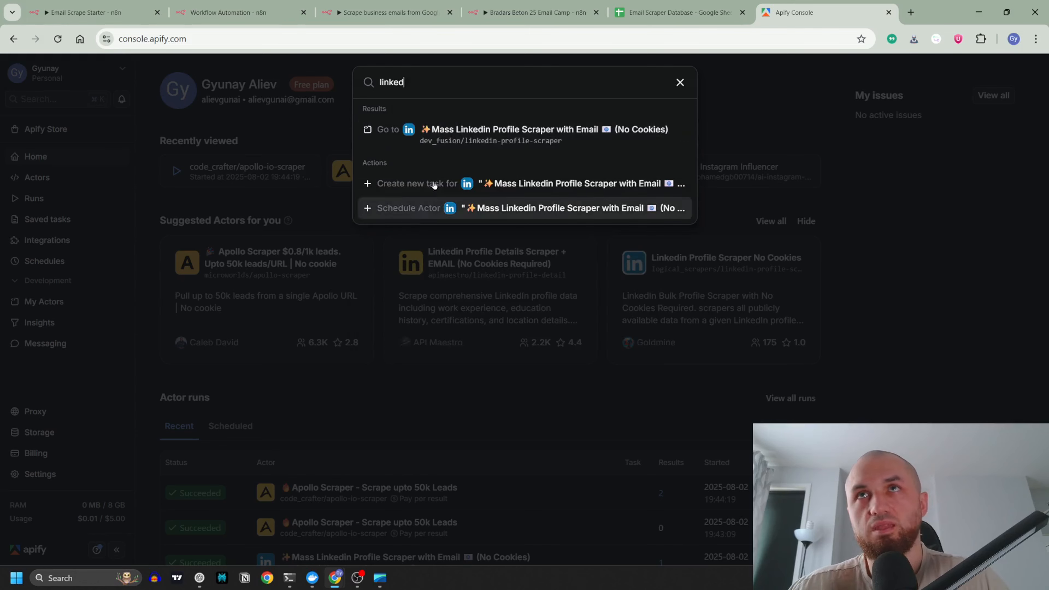
click(557, 137)
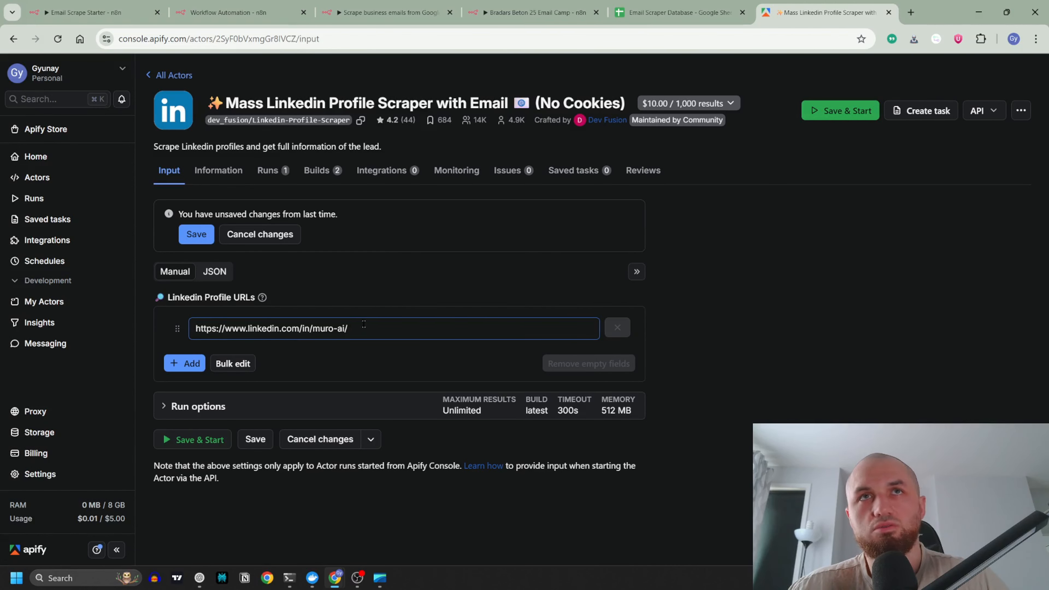
- Examine the scraper's LinkedIn profile URL input, its JSON representation and the available API options
drag(364, 327, 108, 324)
click(345, 300)
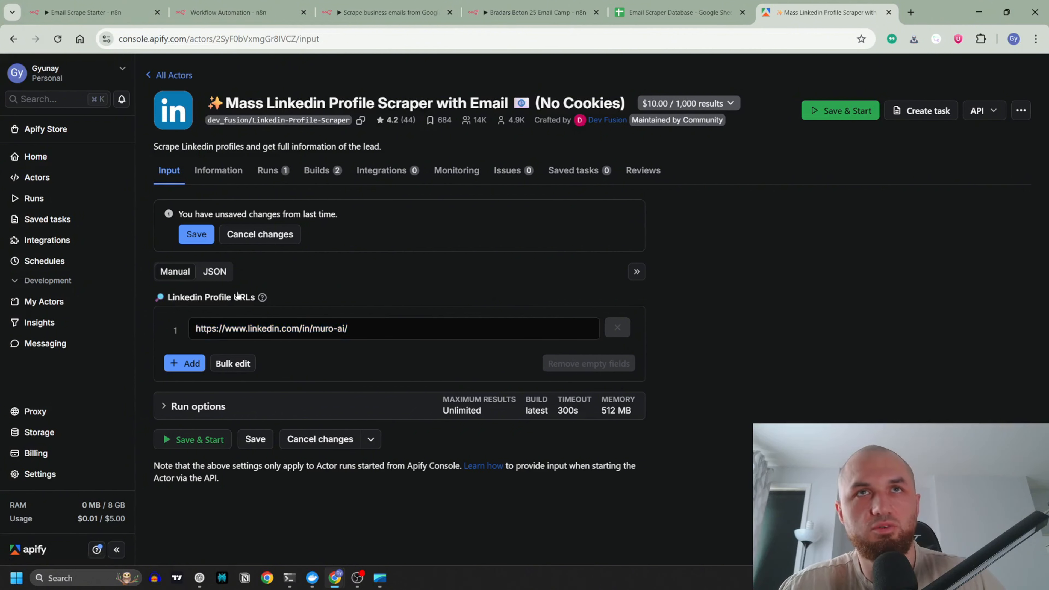
click(204, 273)
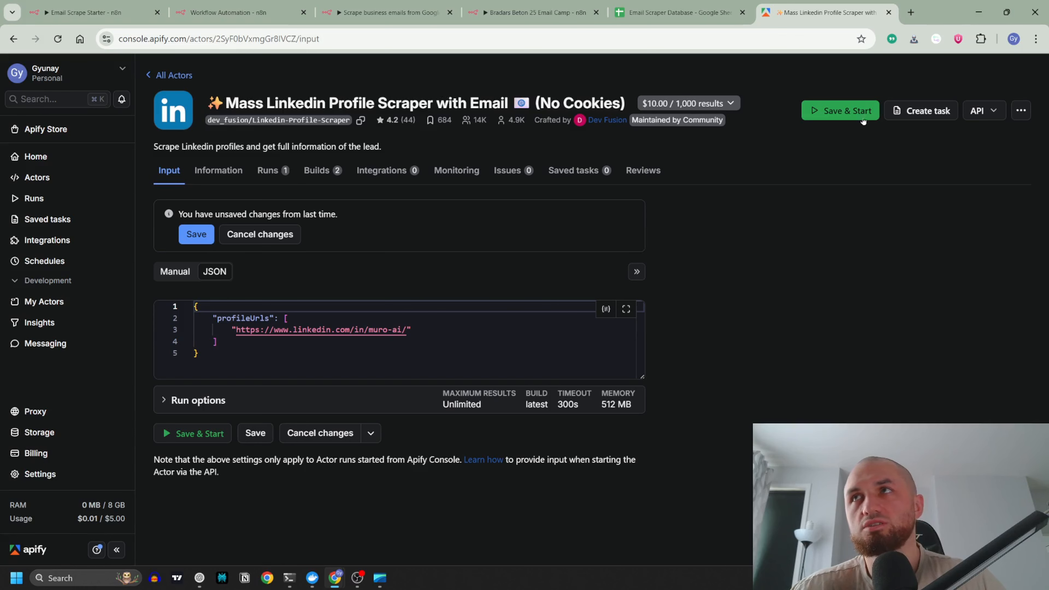
click(980, 111)
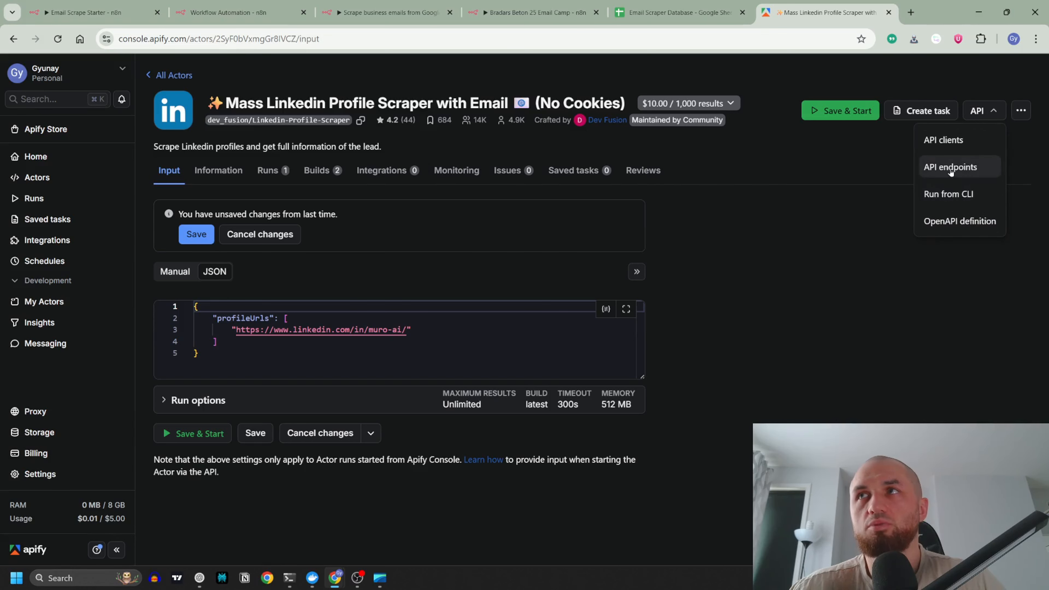
click(908, 167)
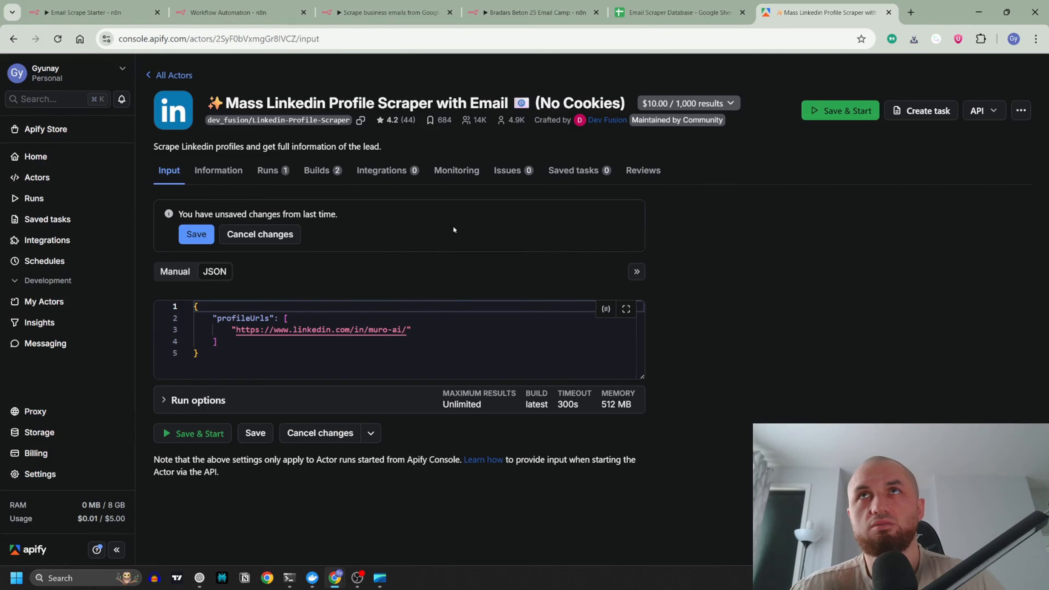
- Switch to the new n8n workflow and look up the Apify node to follow the manual trigger
click(231, 12)
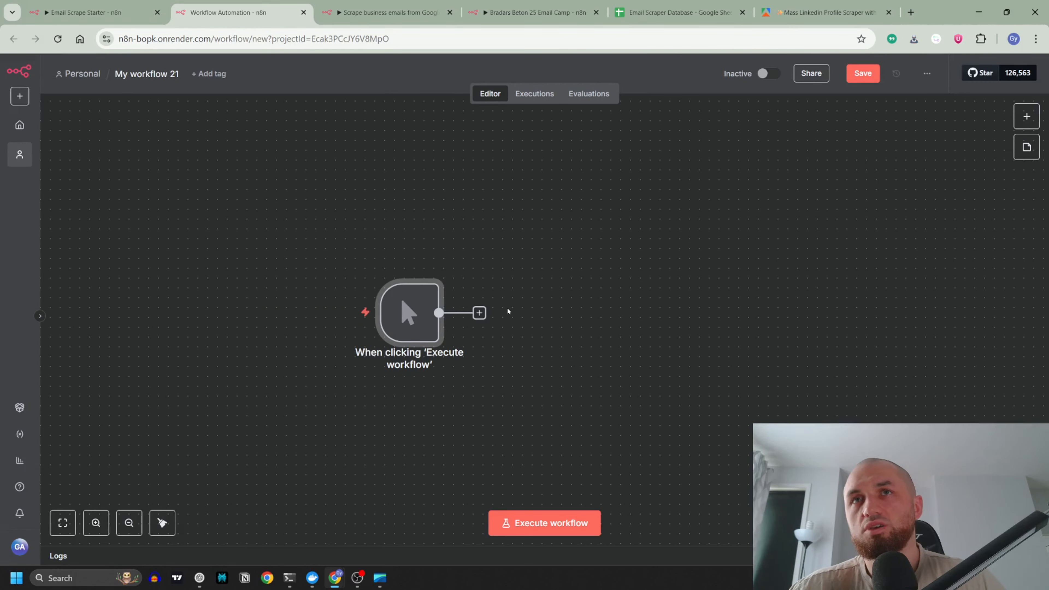
click(480, 312)
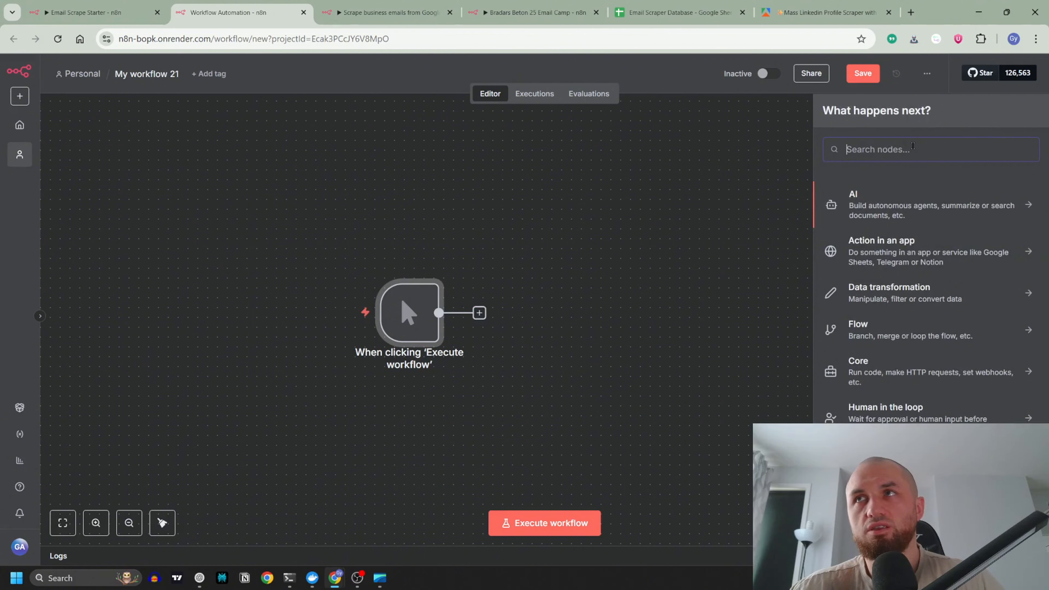
text(apif)
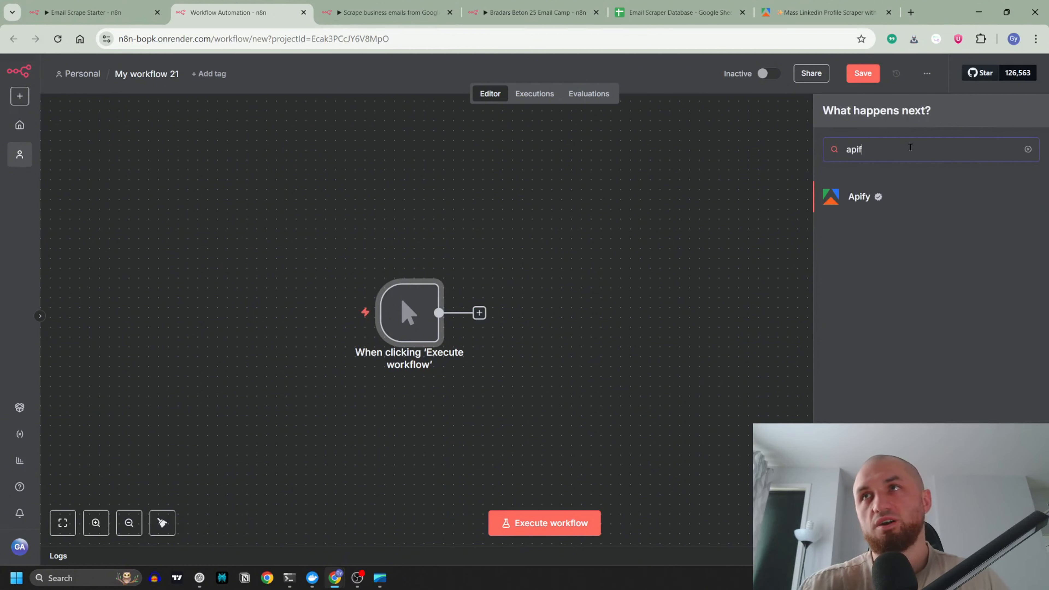
click(890, 198)
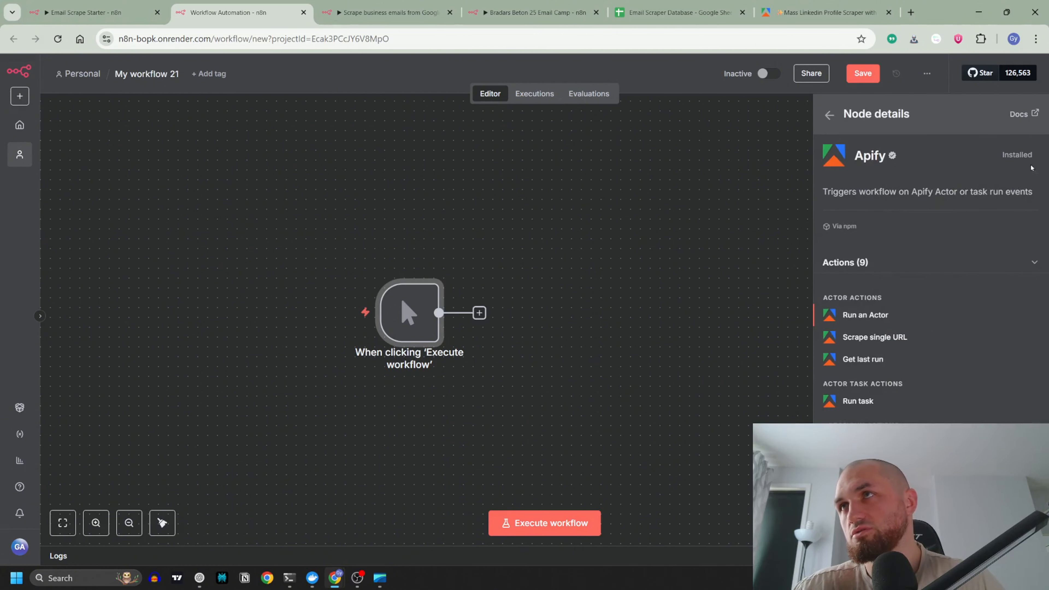
- Review the LinkedIn scraper's JSON input in Apify, and add the Apify Run an Actor node after the manual trigger in n8n
click(797, 9)
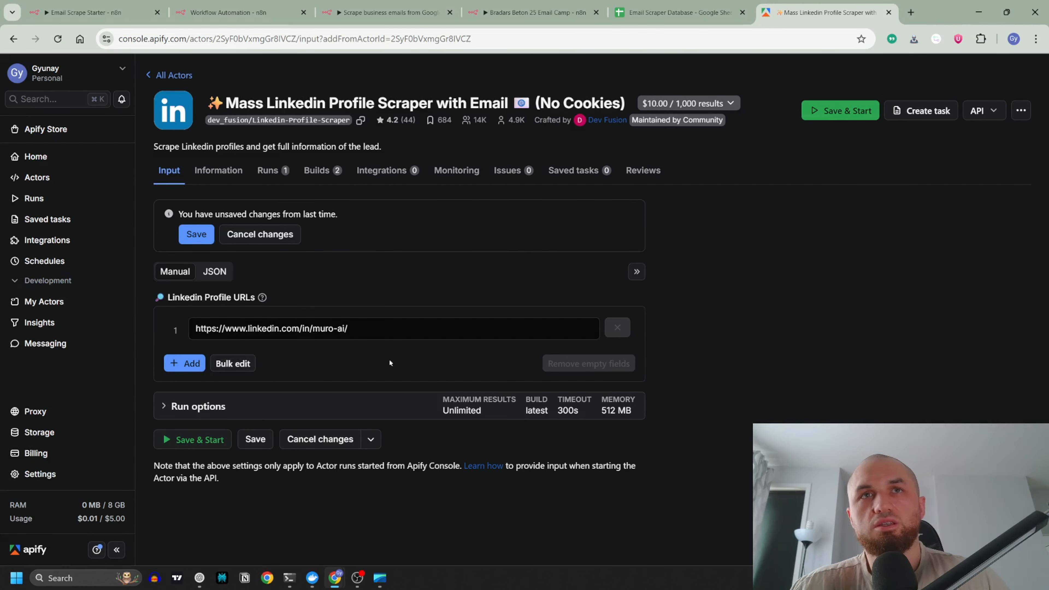
click(223, 273)
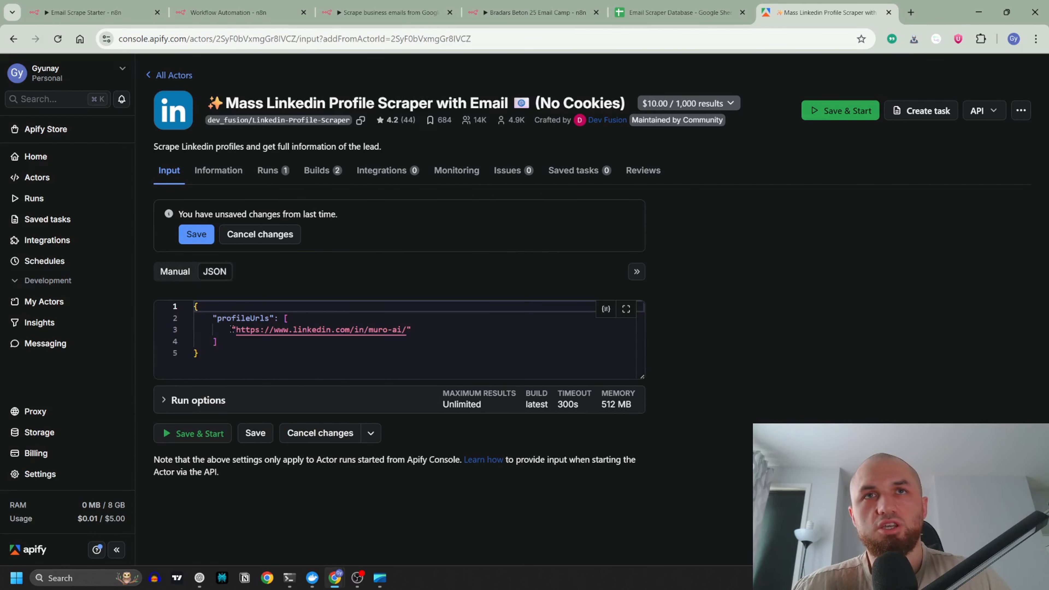
drag(203, 353, 187, 321)
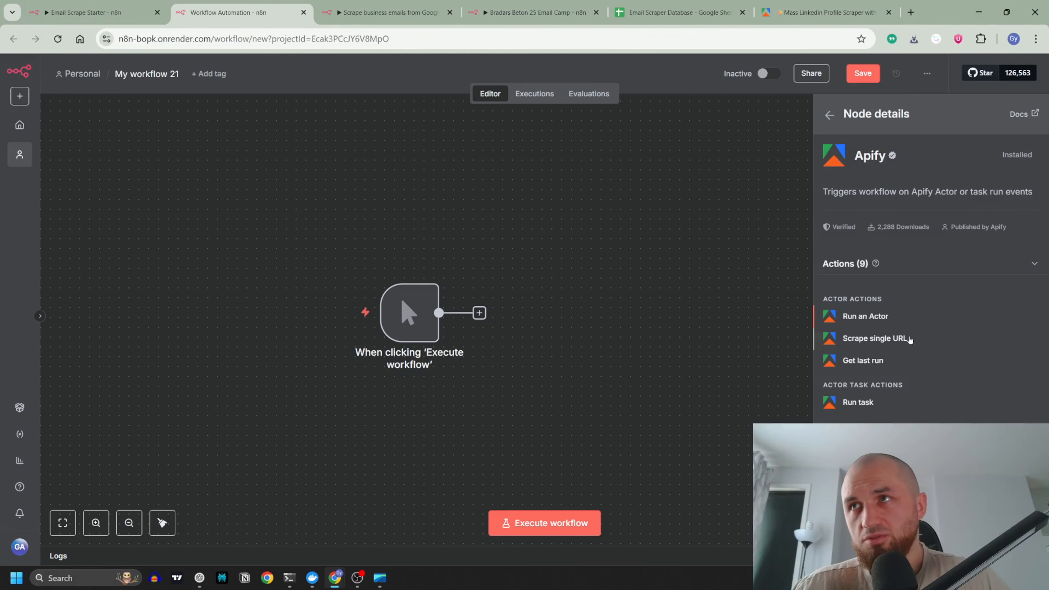
click(884, 317)
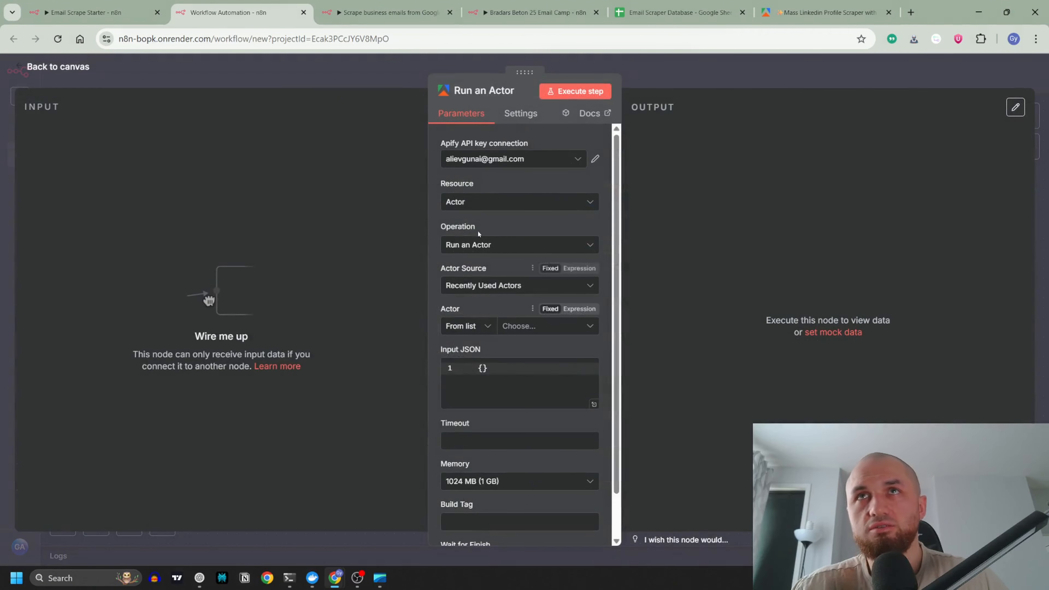
- Locate the personal API tokens in the Apify account settings for a new n8n Apify credential, leaving the credential form empty and unsaved
click(505, 157)
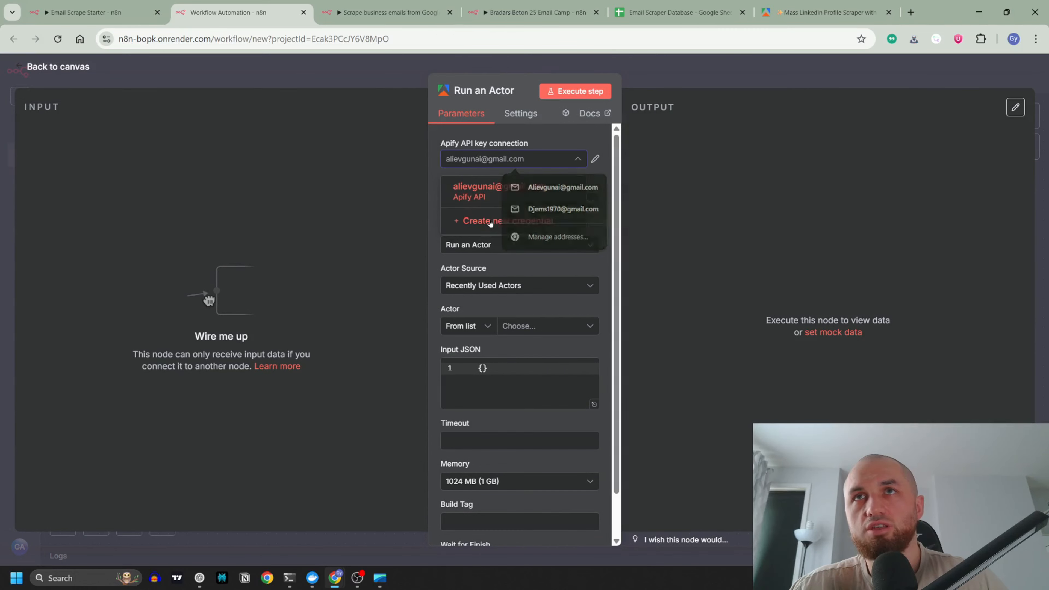
click(476, 221)
click(780, 12)
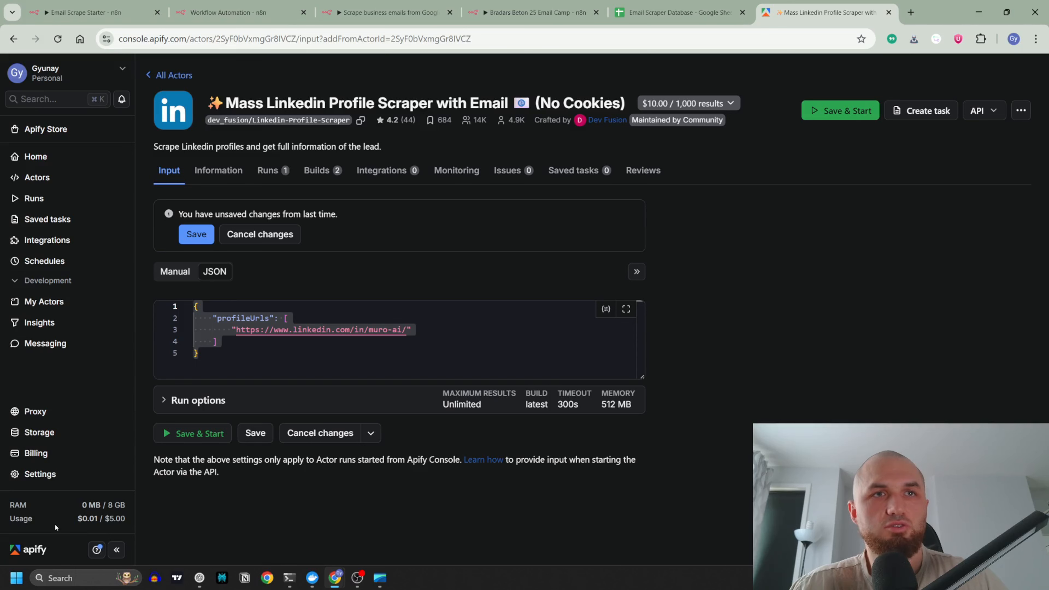
click(47, 476)
click(264, 114)
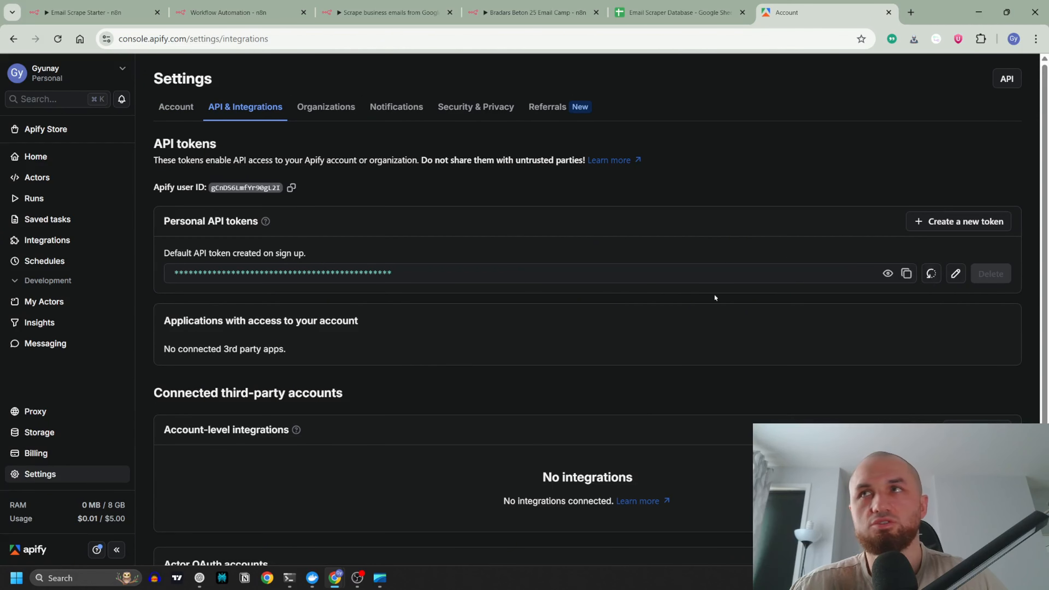
click(228, 13)
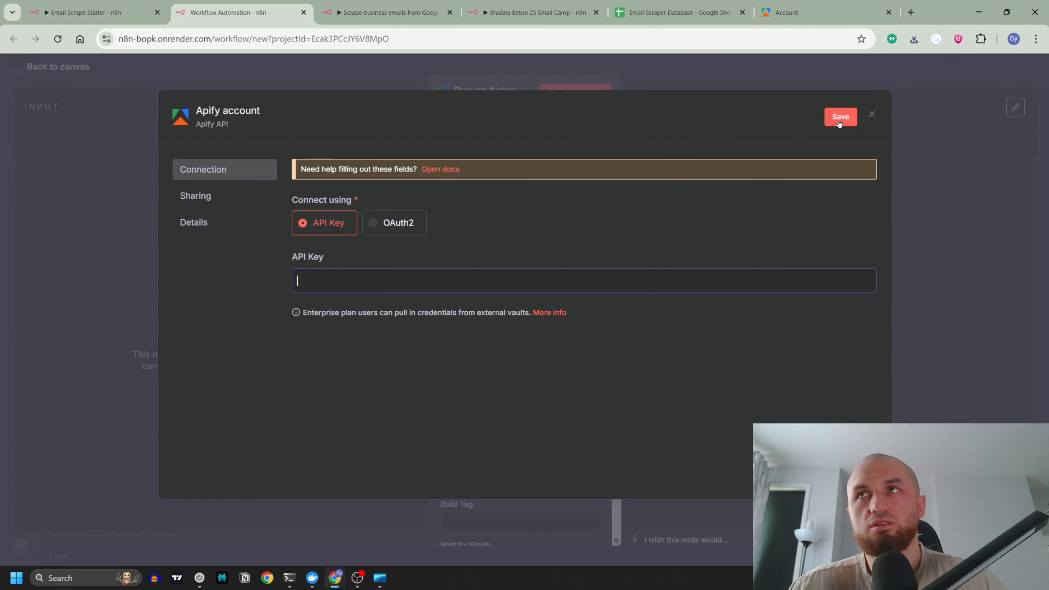
click(872, 114)
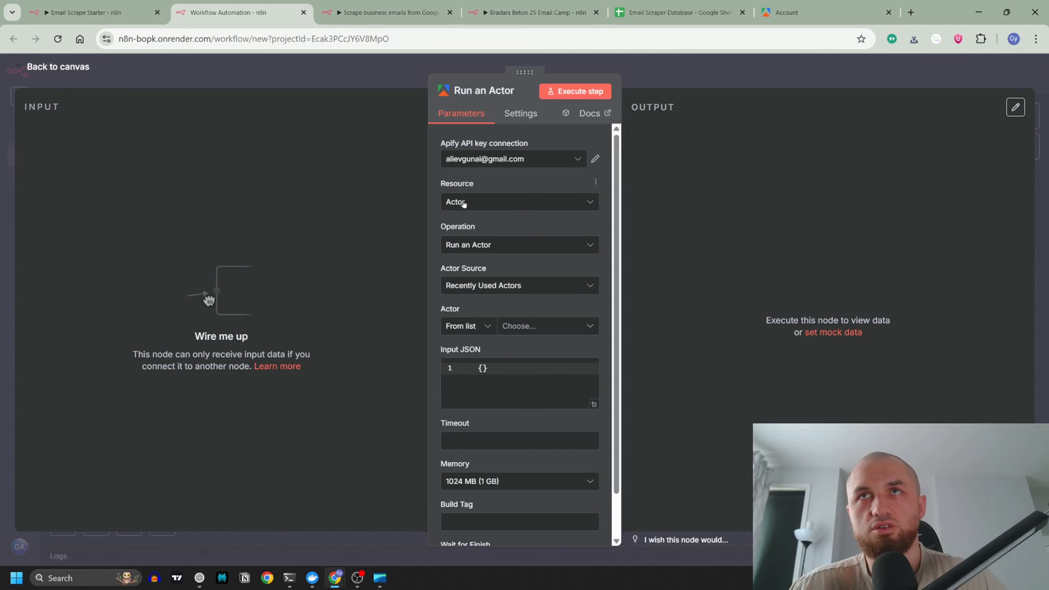
- Set the node's actor source to Apify Store Actors and choose the Mass Linkedin Profile Scraper with Email actor
click(505, 287)
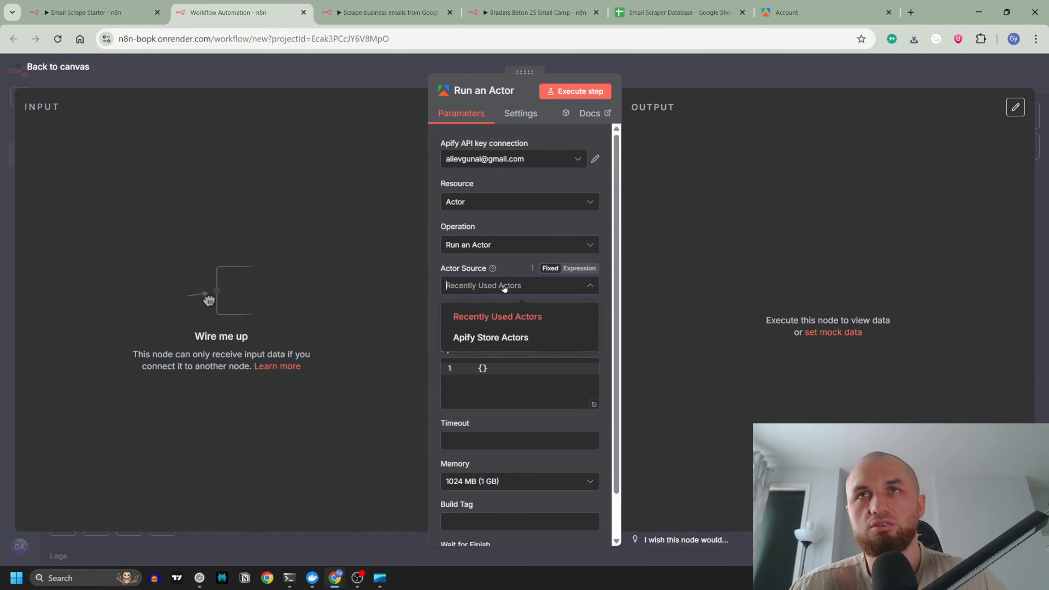
click(514, 338)
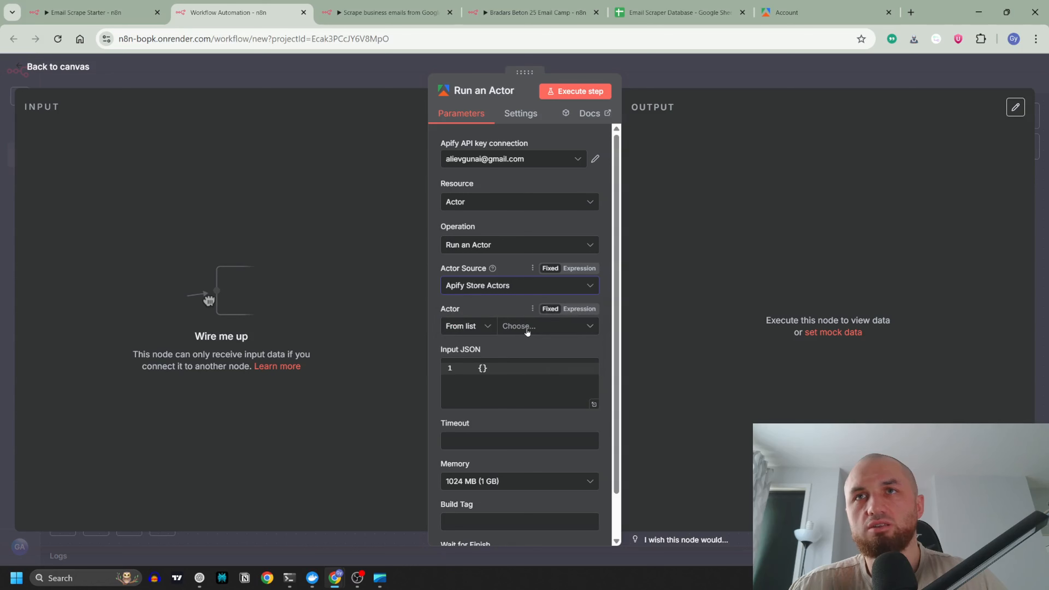
click(533, 333)
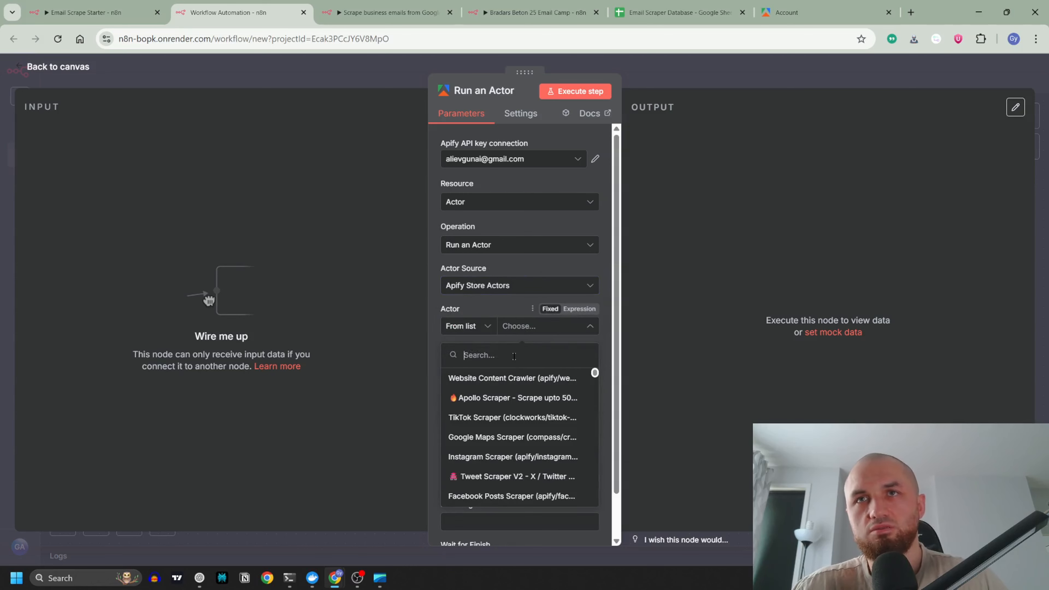
text(mass linkedin)
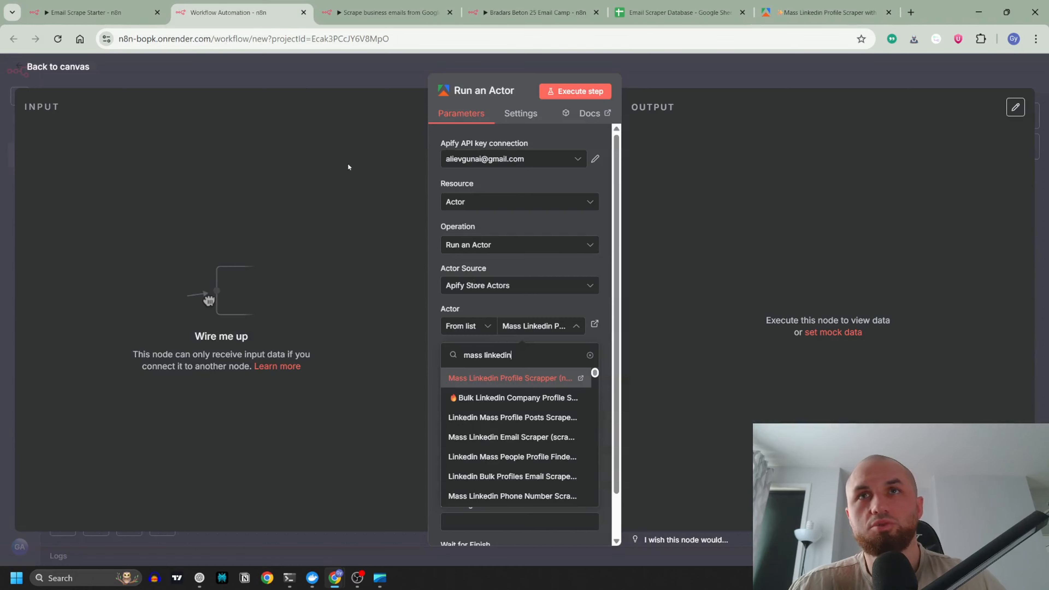
click(517, 375)
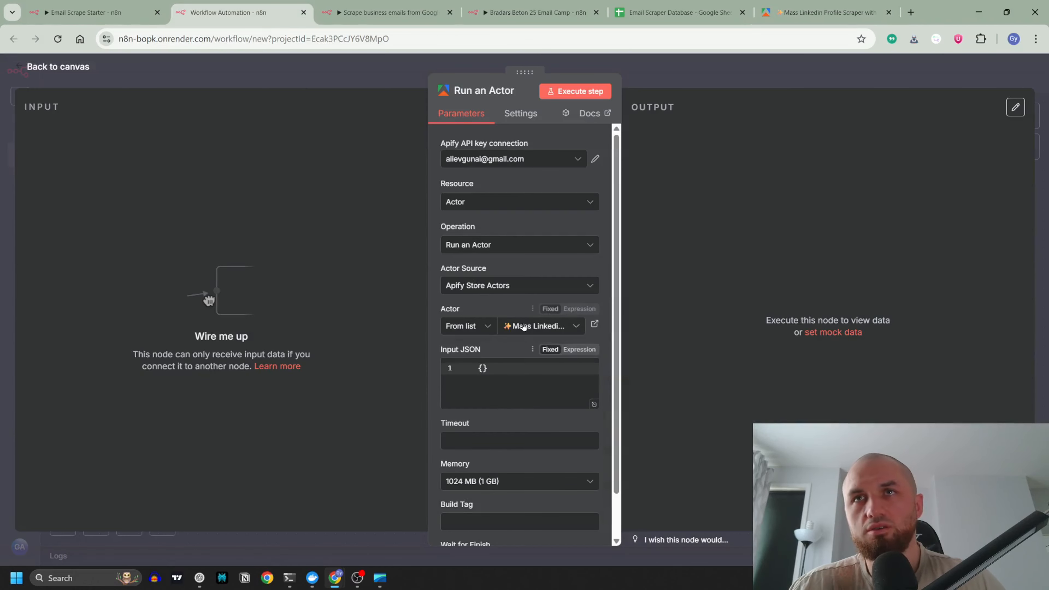
- Copy the LinkedIn scraper's profileUrls JSON from Apify and paste it as the Run an Actor node's Input JSON in n8n
scroll(497, 359, down, 2)
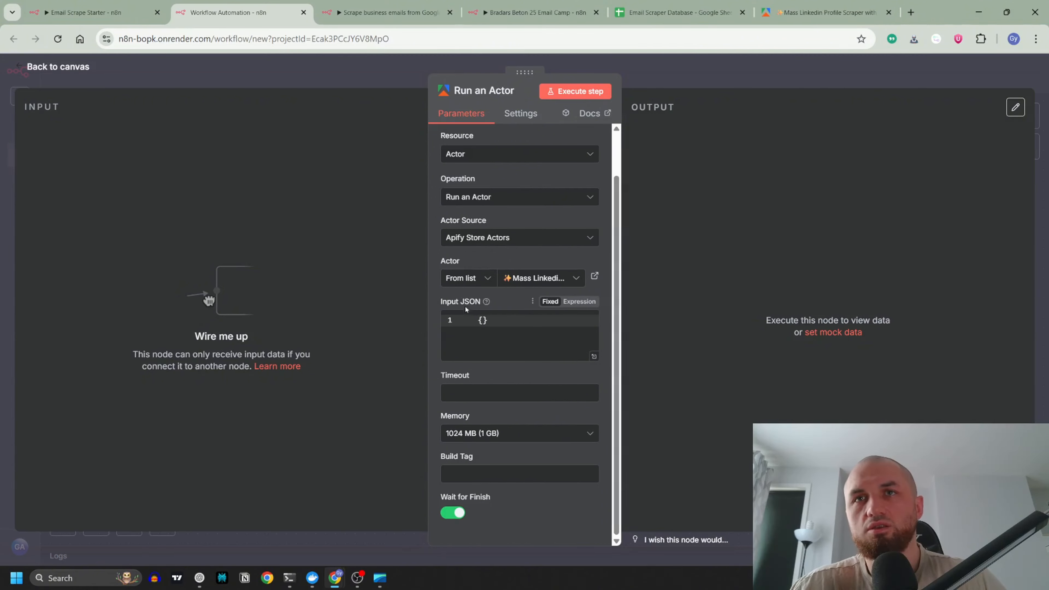
click(824, 13)
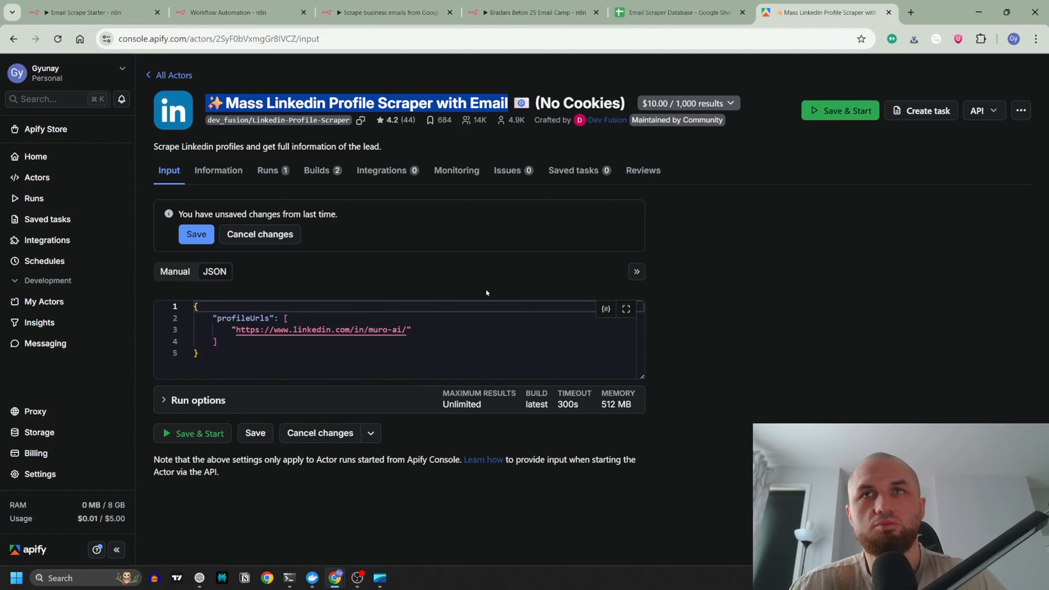
click(175, 271)
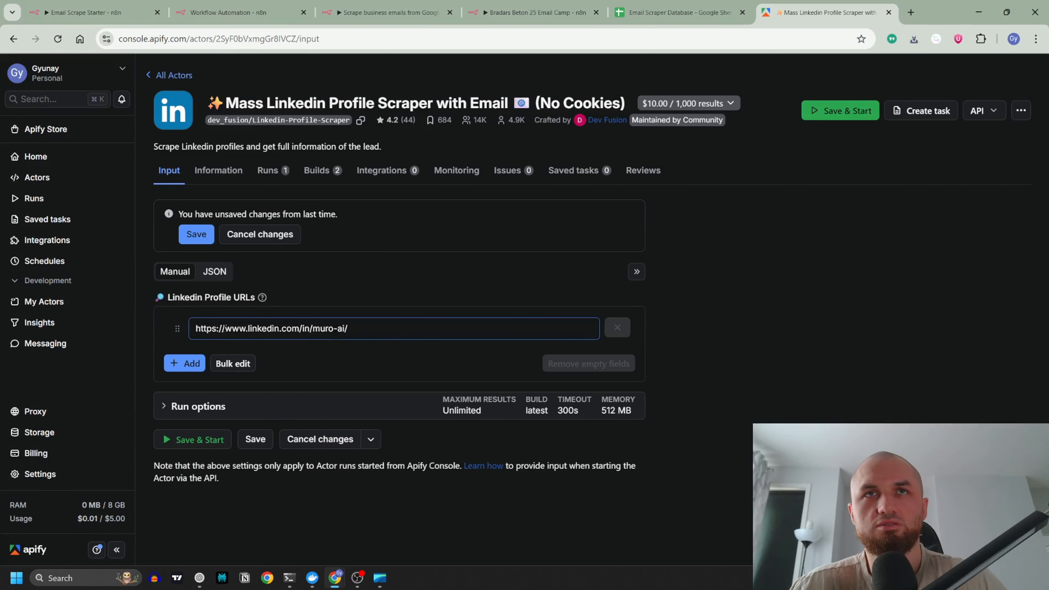
click(215, 271)
click(186, 301)
key(ctrl+a)
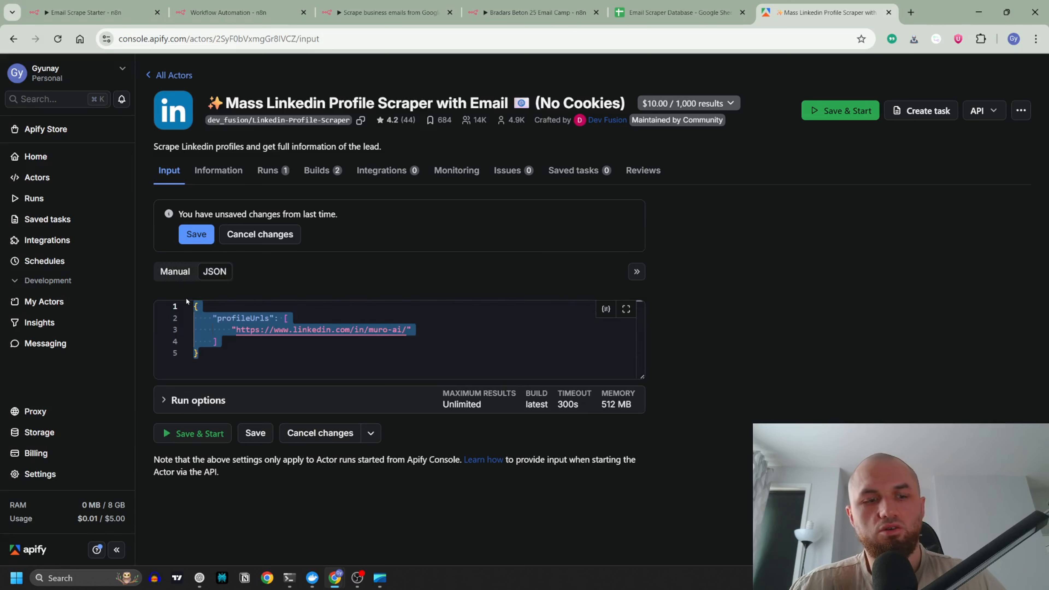
key(ctrl+c)
click(237, 12)
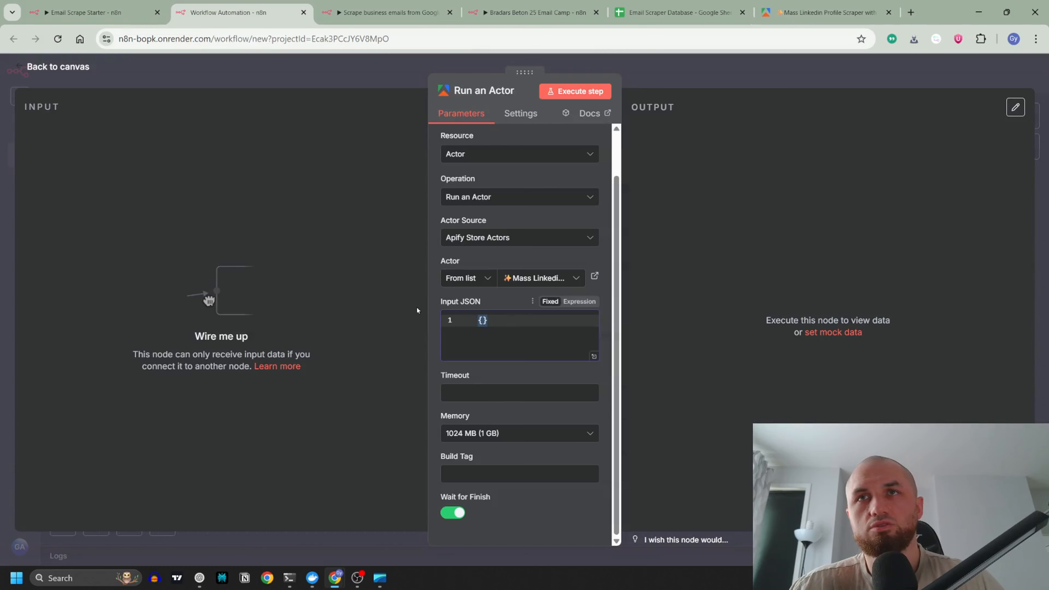
click(475, 330)
key(ctrl+v)
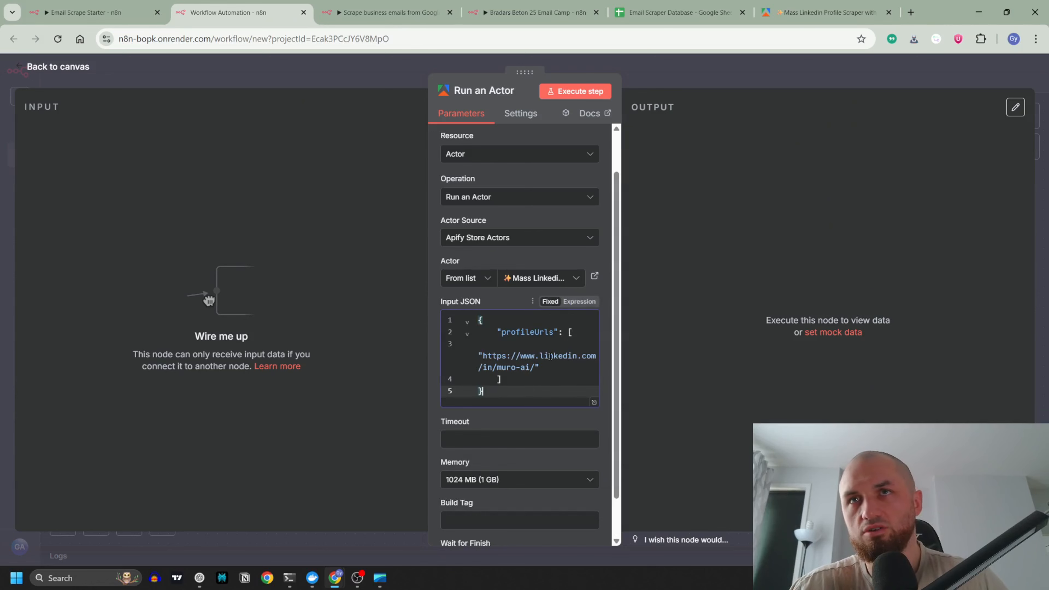
drag(483, 354, 535, 368)
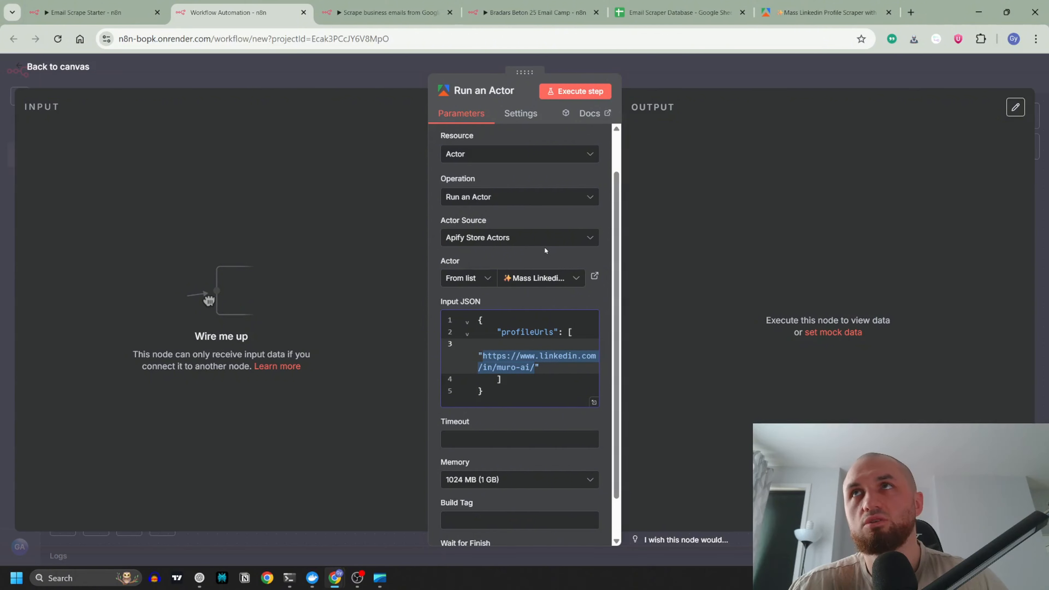
- Add a second LinkedIn profile URL in the Apify scraper input by duplicating the first one, and show the input as JSON
click(404, 13)
click(820, 12)
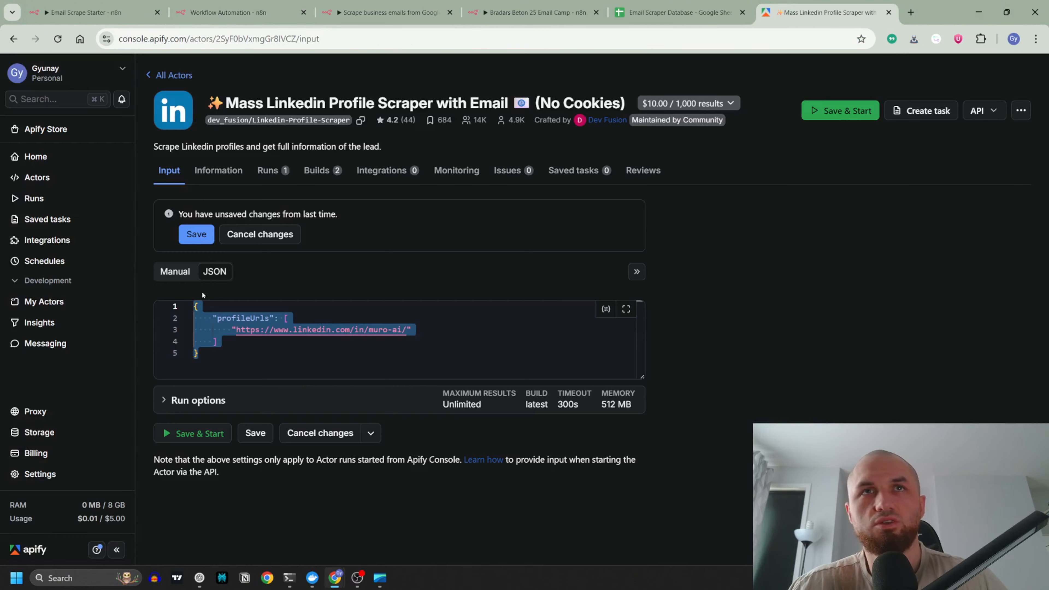
click(175, 271)
click(185, 363)
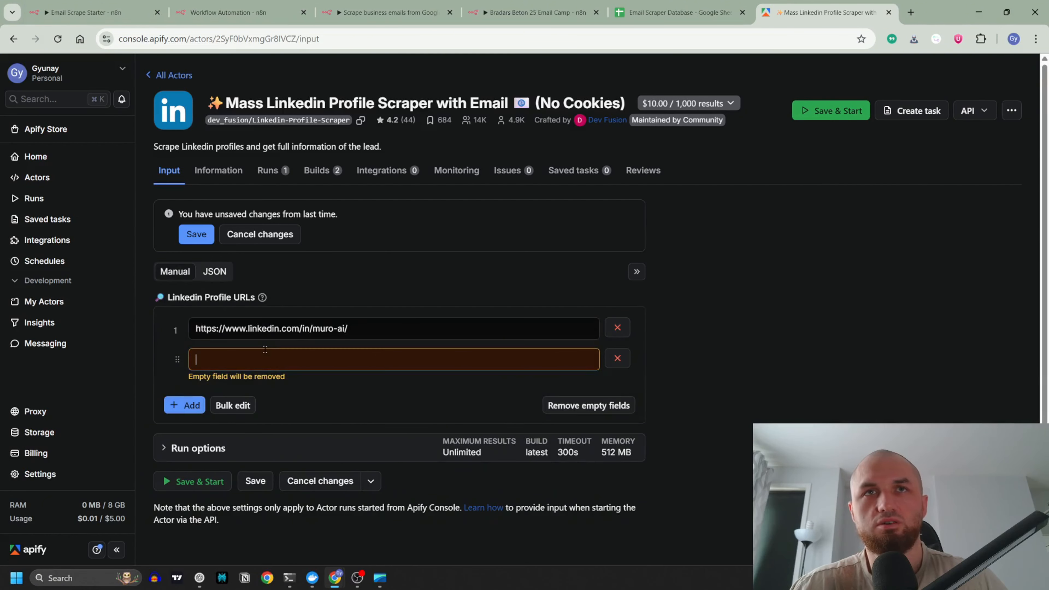
drag(382, 329, 136, 329)
key(ctrl+c)
click(215, 359)
key(ctrl+v)
click(214, 271)
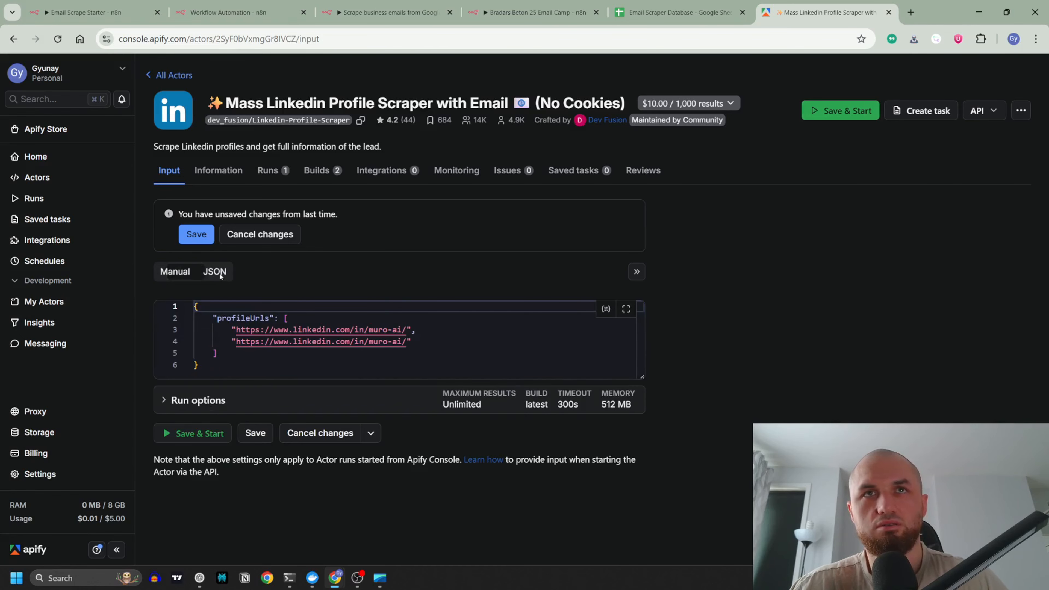
- Replace the Run an Actor node's Input JSON with the two-URL profileUrls JSON from Apify and connect the manual trigger to the node
click(318, 322)
key(ctrl+a)
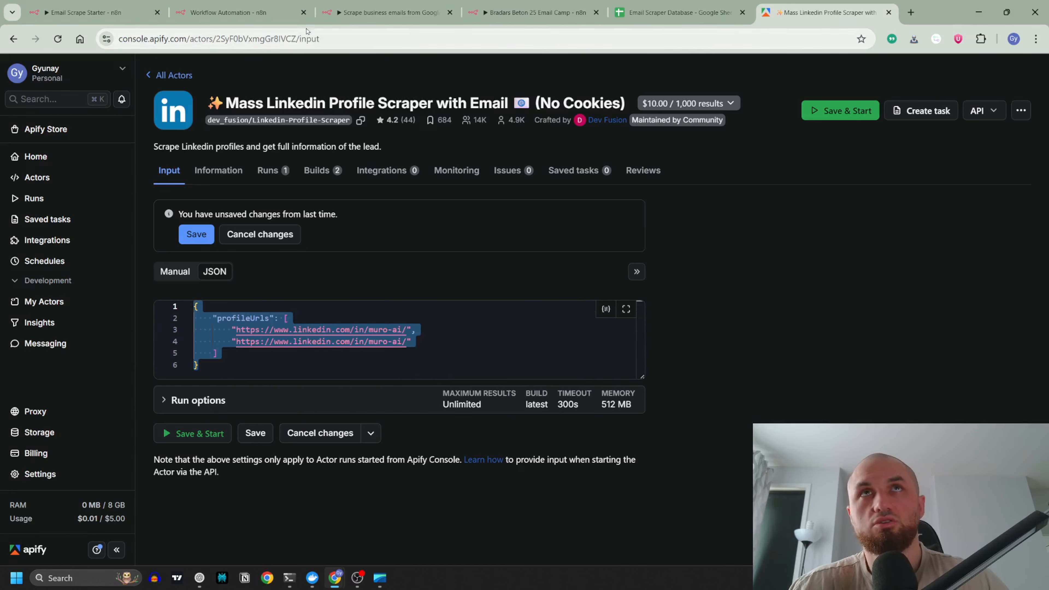
click(273, 12)
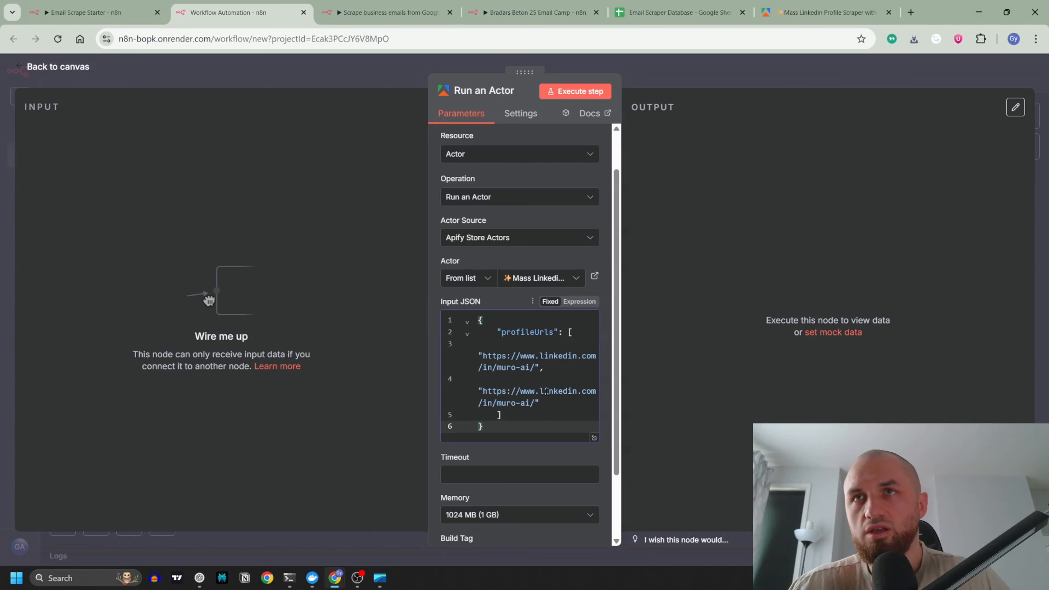
click(330, 72)
drag(483, 316, 537, 304)
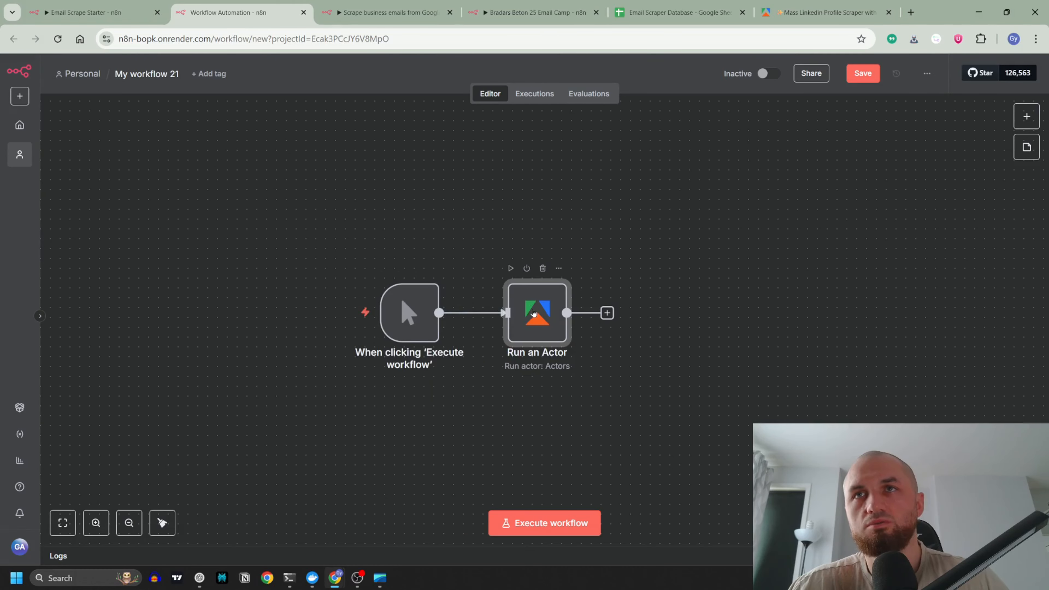
- Remove the second LinkedIn profile URL from the Run an Actor node's Input JSON, leaving a single entry in profileUrls
double_click(537, 297)
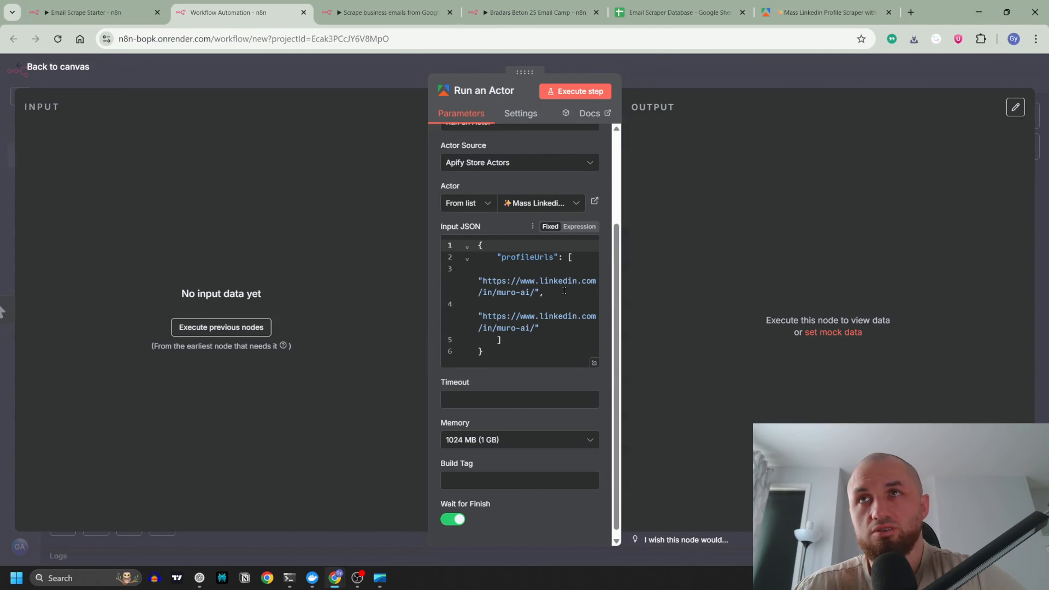
drag(557, 328, 538, 292)
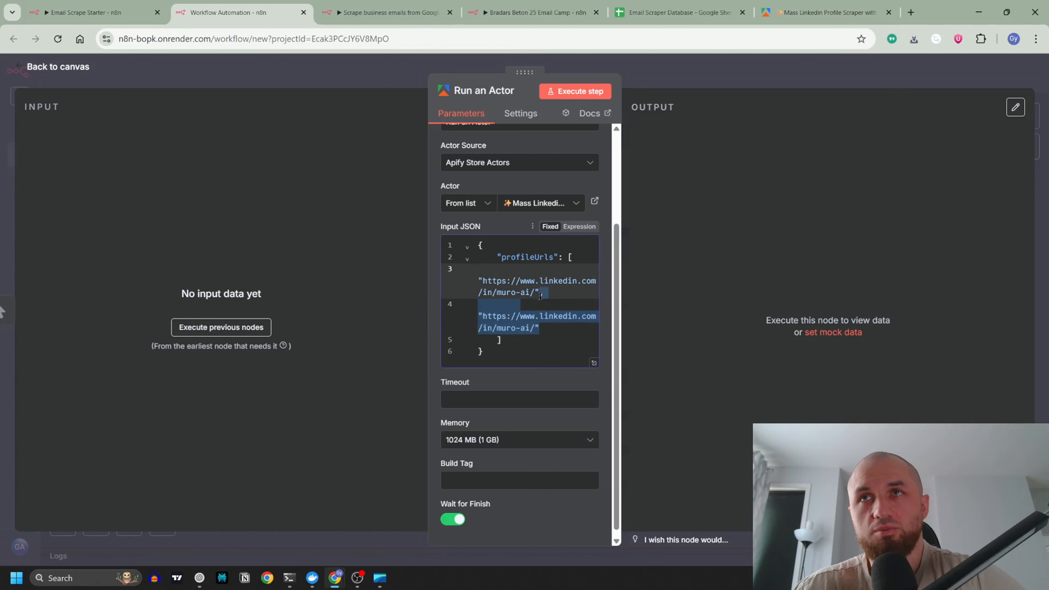
key(BackSpace)
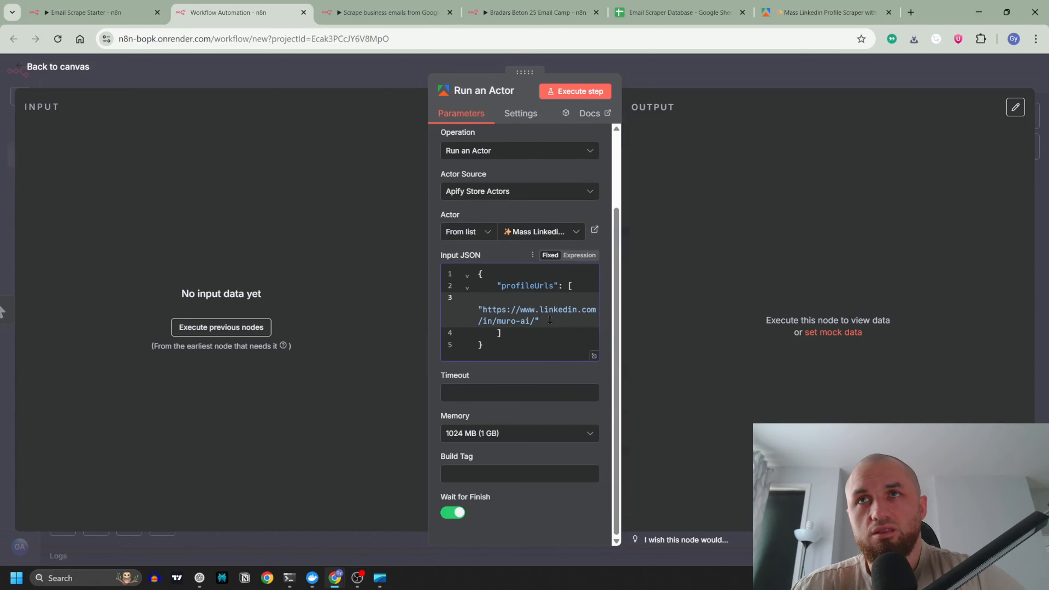
click(403, 79)
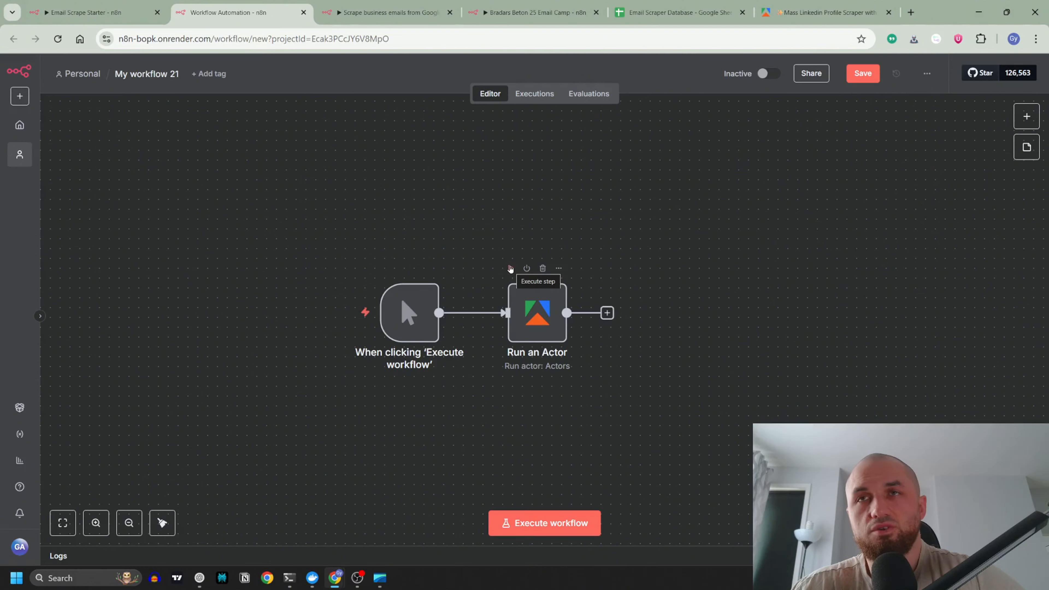
- Check the Run an Actor node's Wait for Finish option and execute the whole workflow
double_click(536, 310)
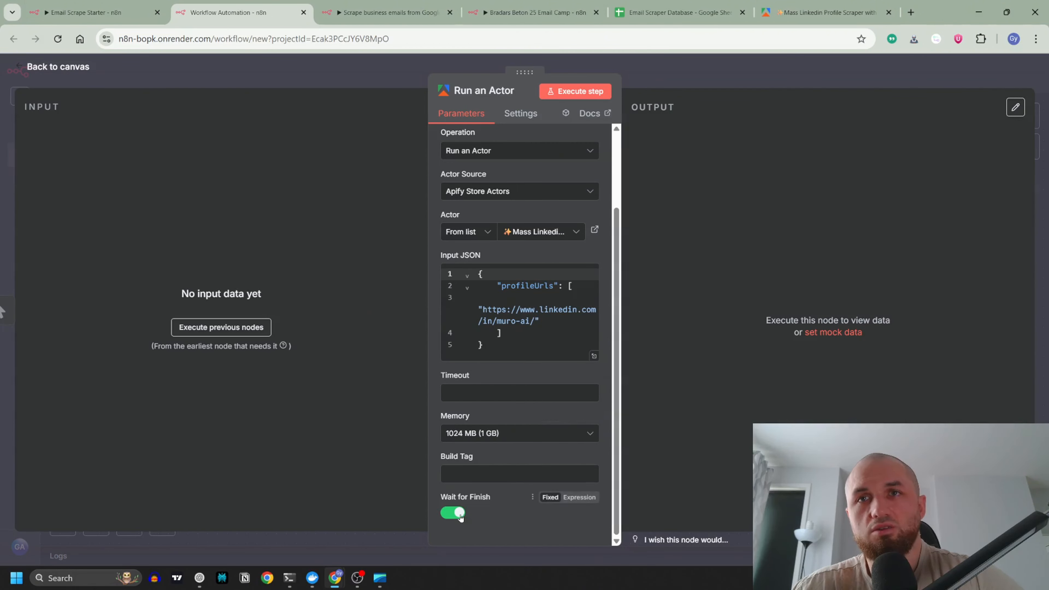
click(403, 76)
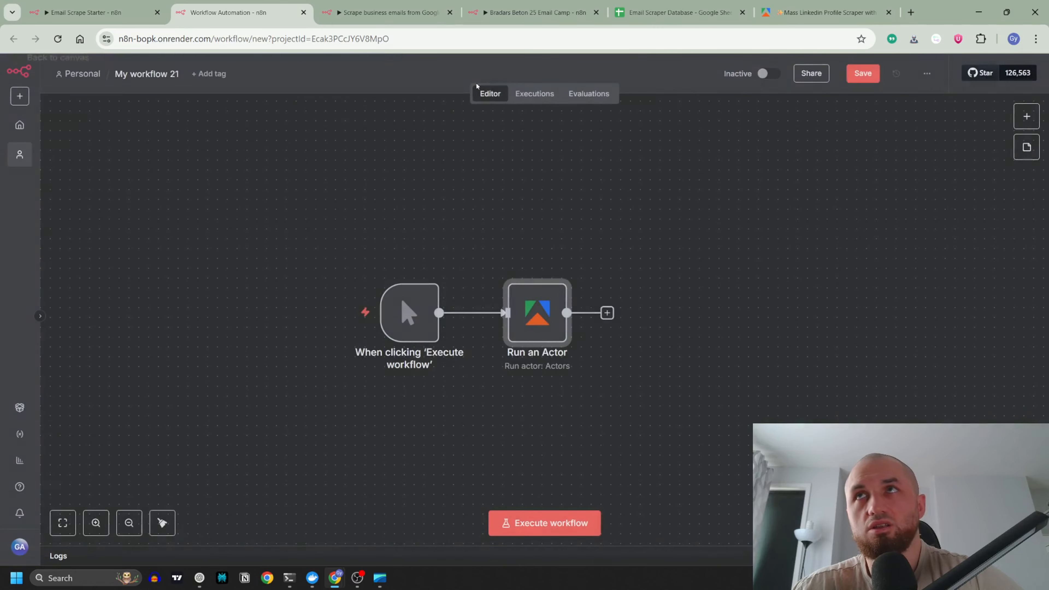
click(545, 523)
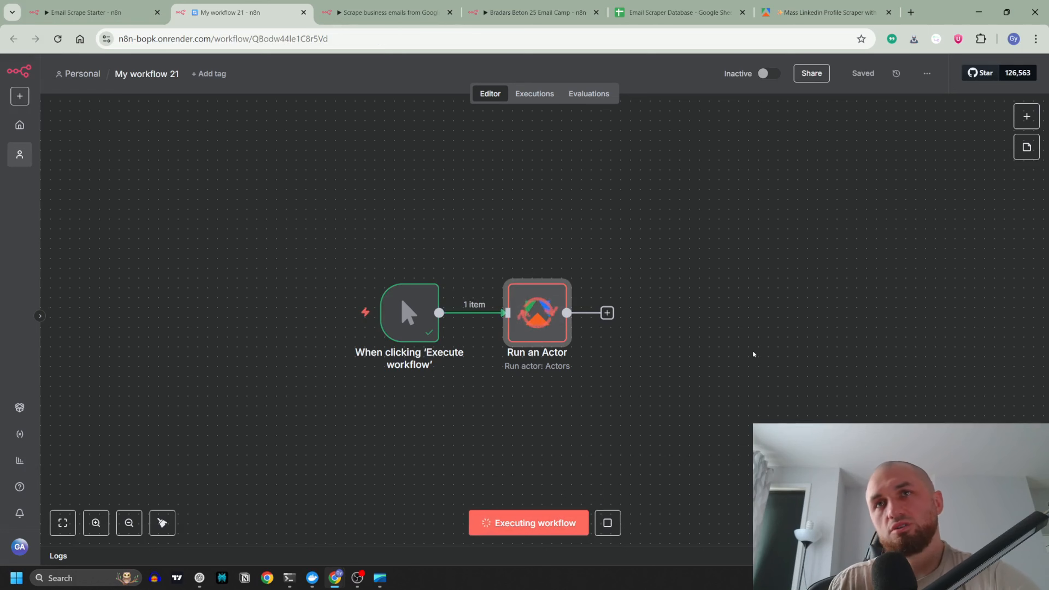
- Open the most recent run of the LinkedIn scraper in Apify and view its output table
click(816, 12)
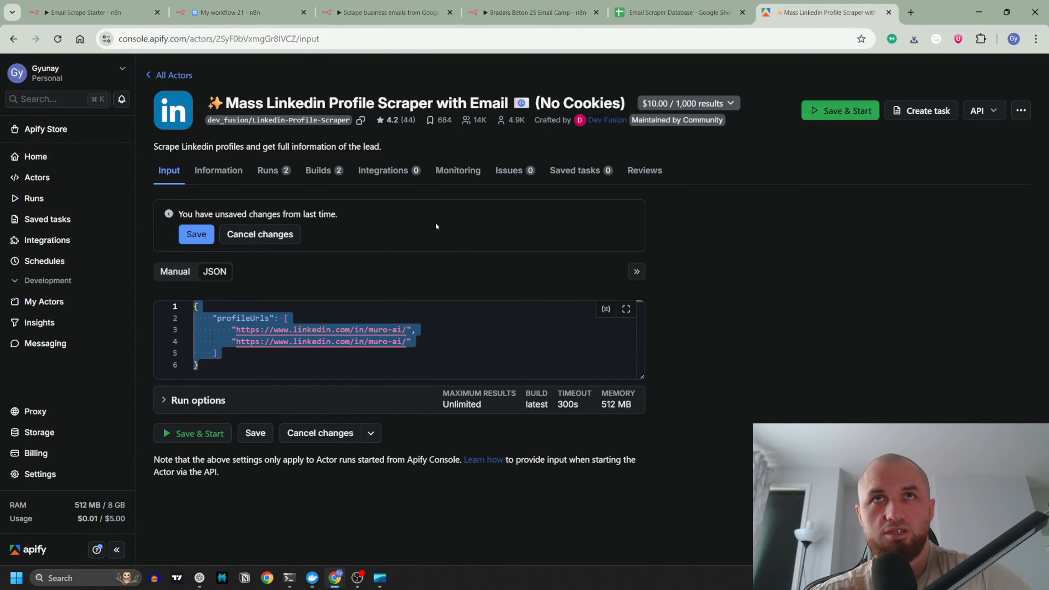
click(270, 170)
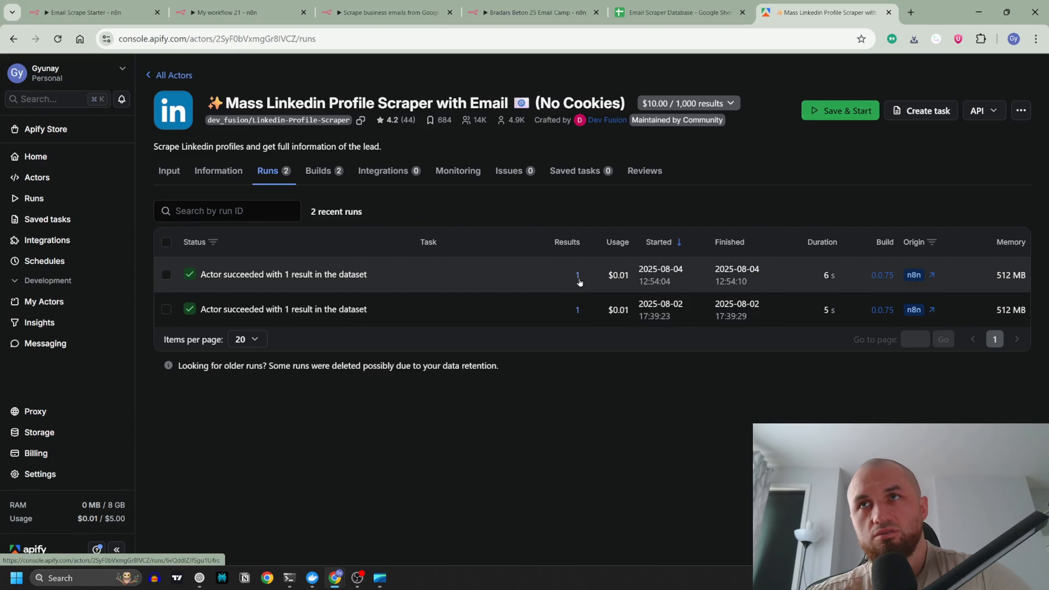
mouse_move(626, 279)
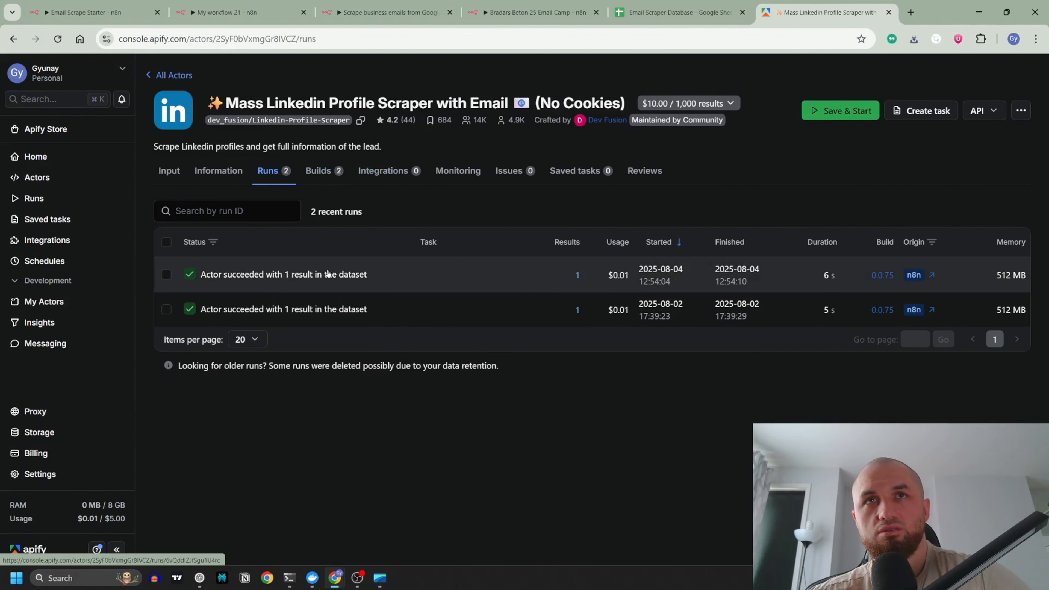
click(340, 269)
click(182, 207)
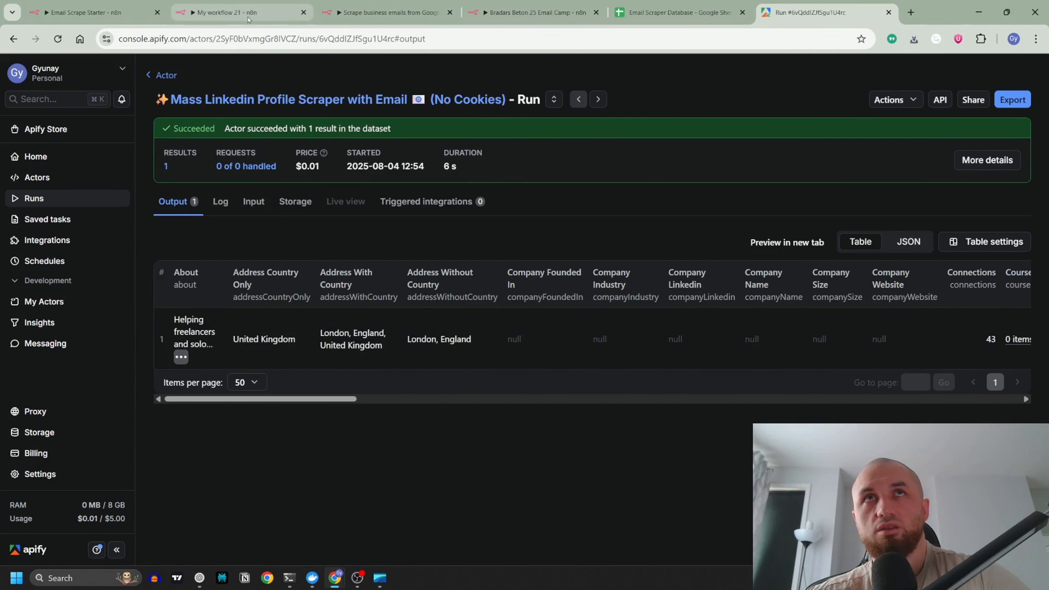
- Back in n8n, add Apify's Get dataset items action after the Run an Actor node
click(232, 13)
click(628, 313)
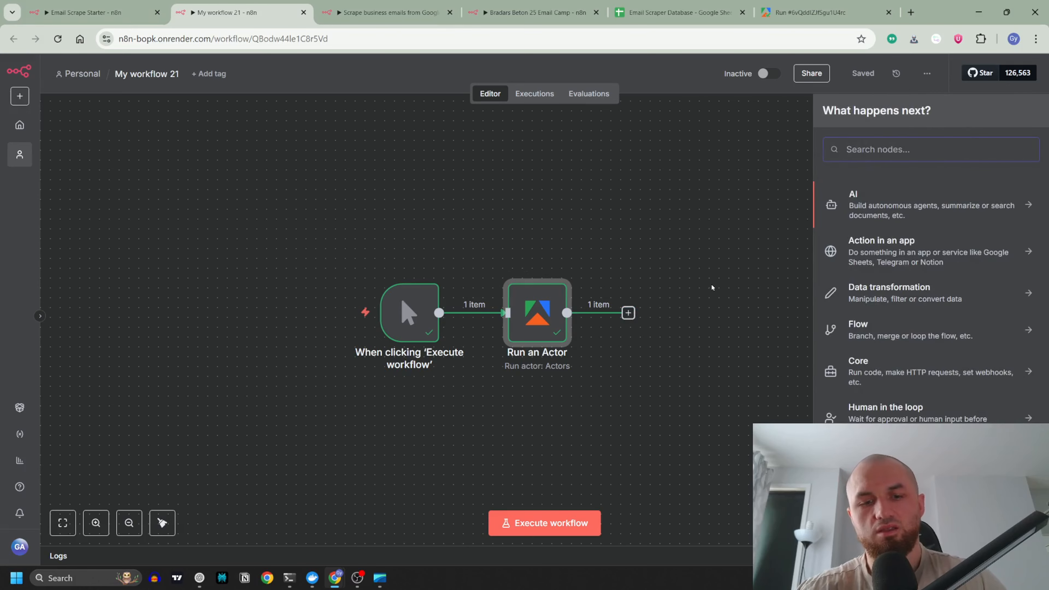
text(apif)
click(892, 206)
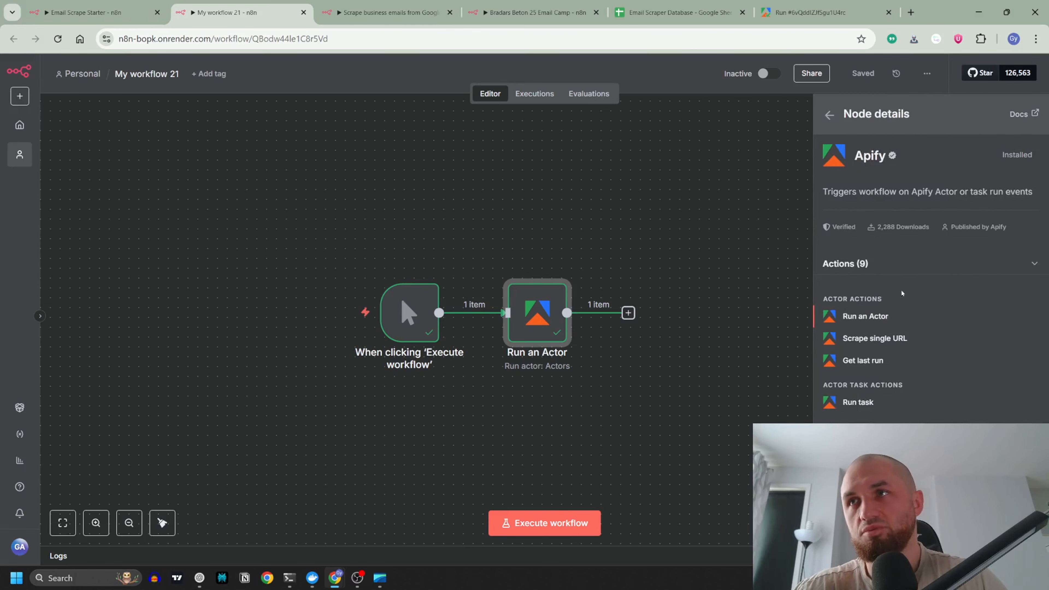
scroll(920, 419, down, 1)
click(875, 440)
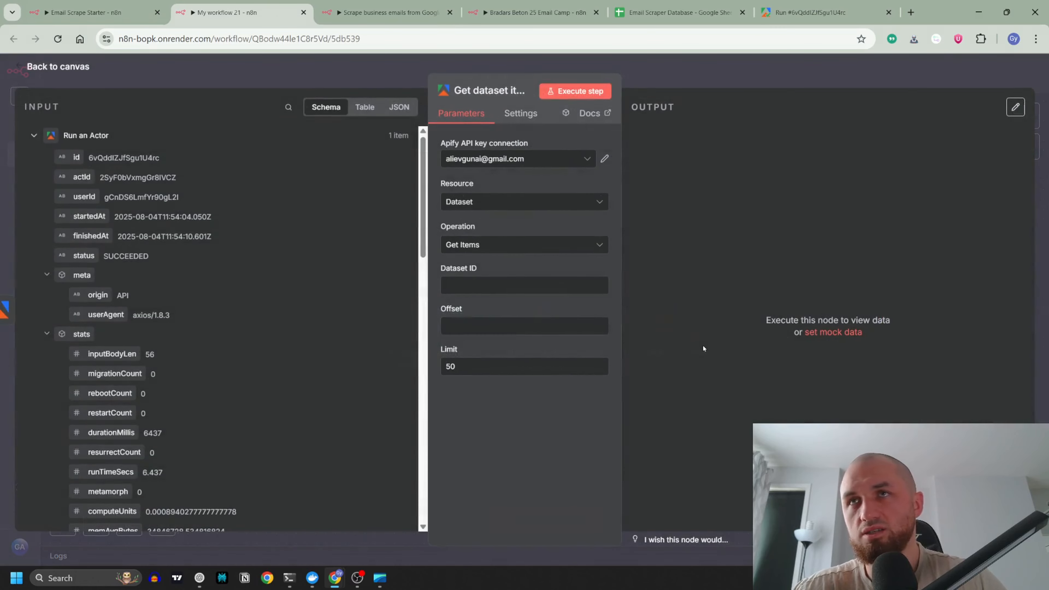
- Map the Dataset ID of the Get dataset items node to defaultDatasetId from the Run an Actor output
click(498, 285)
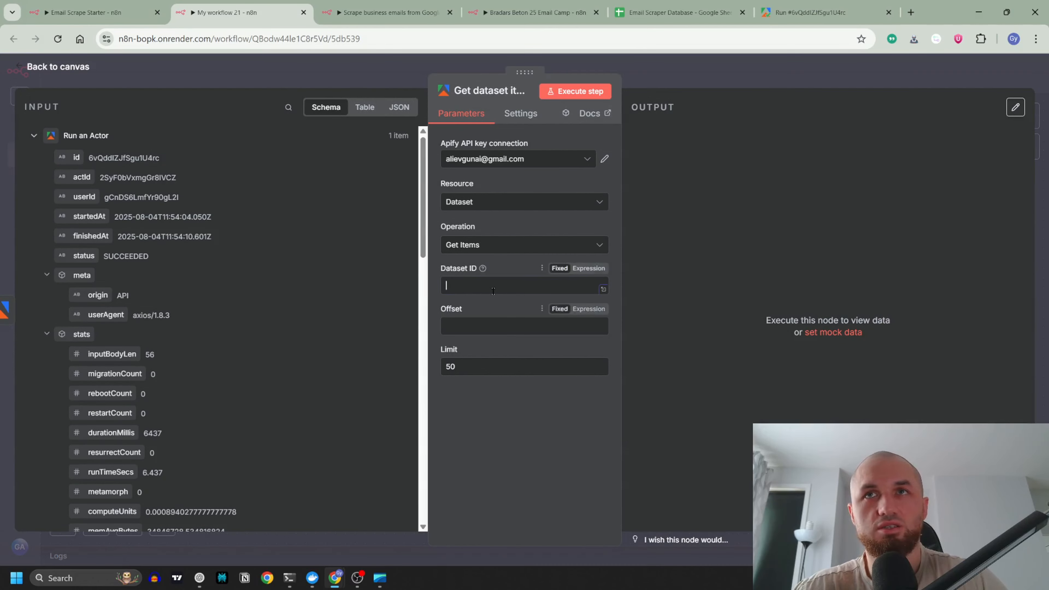
scroll(261, 151, down, 12)
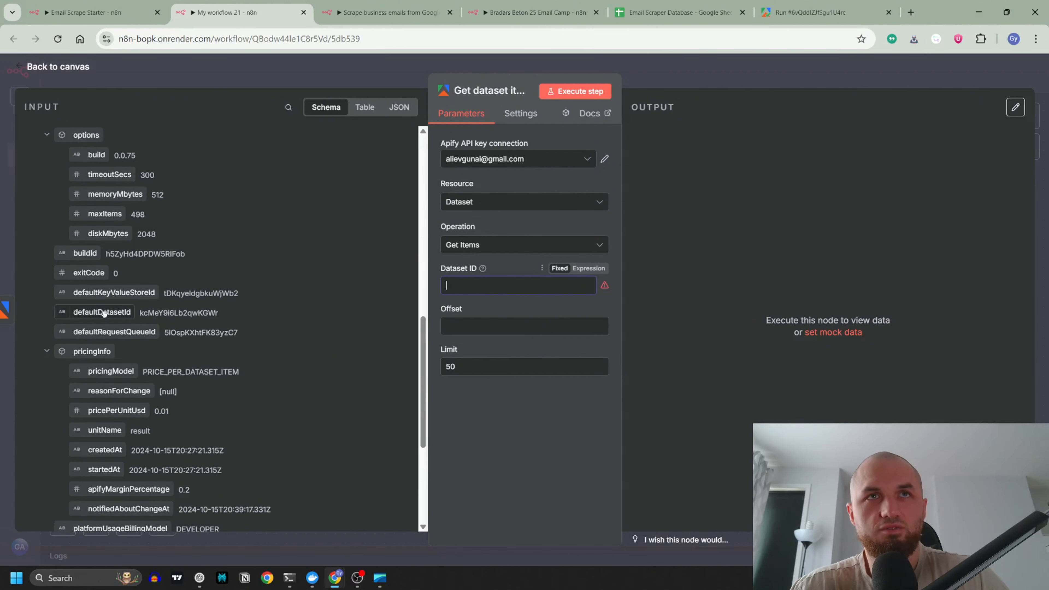
drag(94, 313, 508, 286)
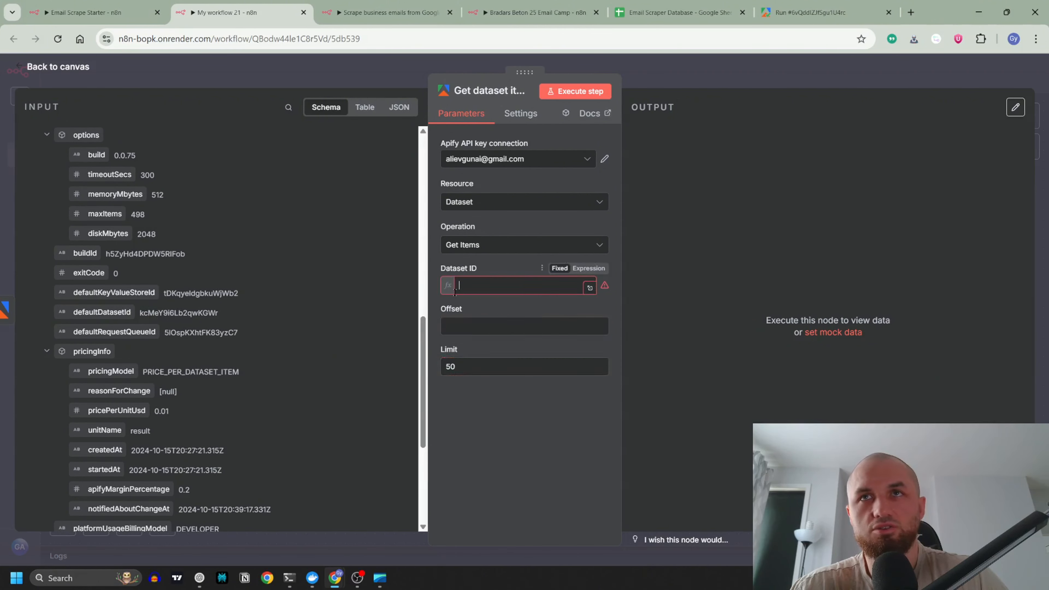
key(Tab)
key(Tab)
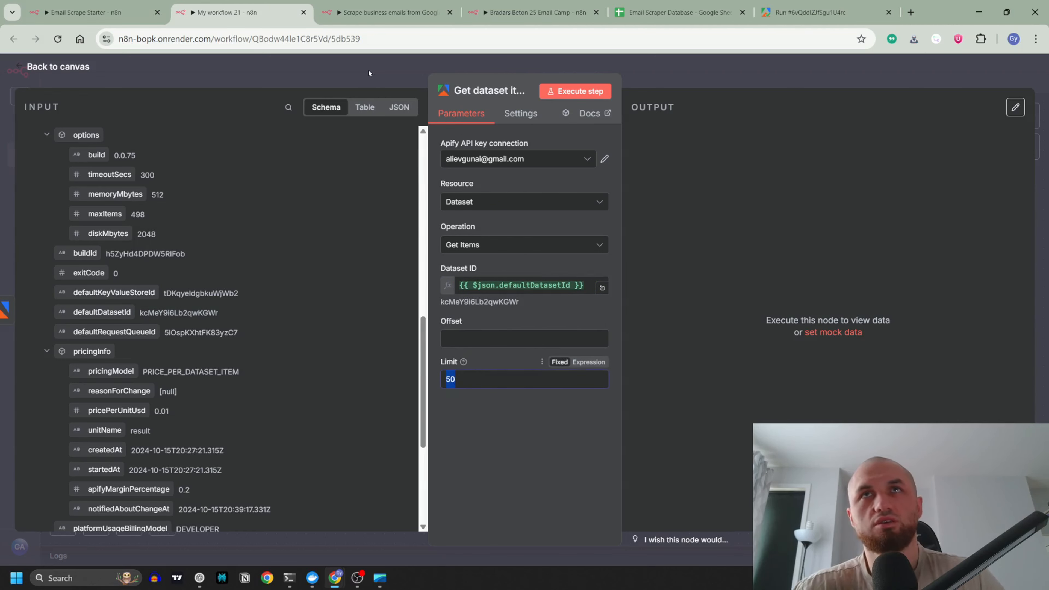
click(344, 61)
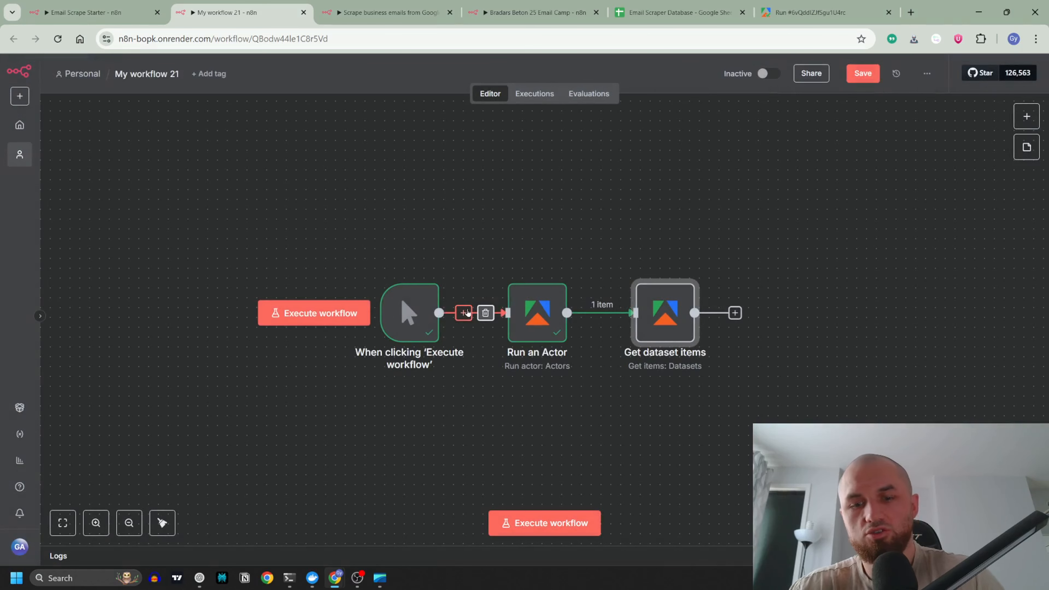
- Pin the output data of the manual trigger and Run an Actor nodes, and execute the Get dataset items node
click(537, 328)
key(p)
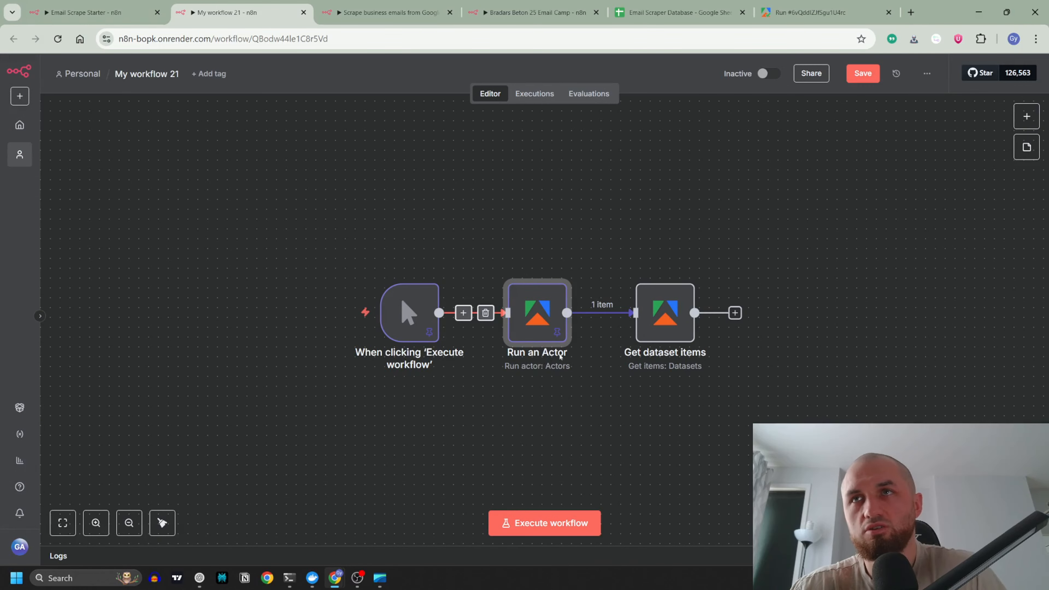
click(639, 269)
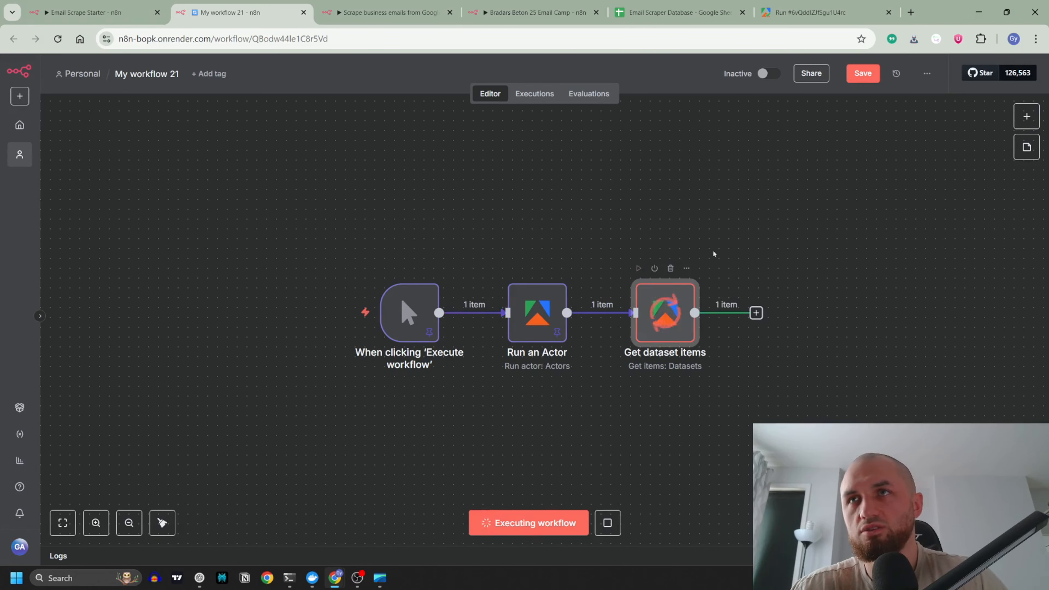
- Examine the scraped LinkedIn profile fields in the Get dataset items node's JSON output
double_click(684, 324)
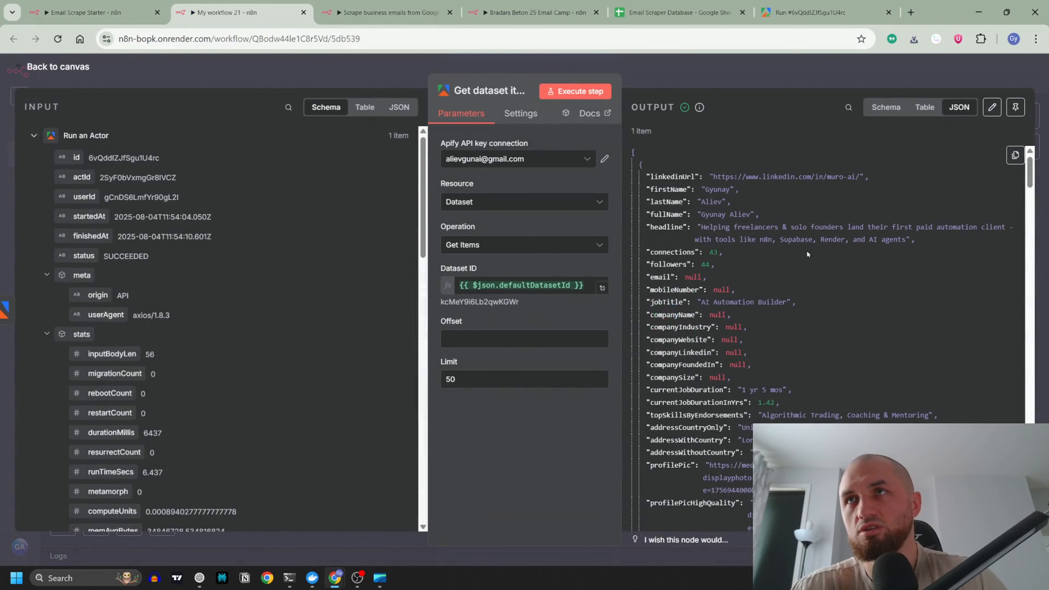
click(757, 60)
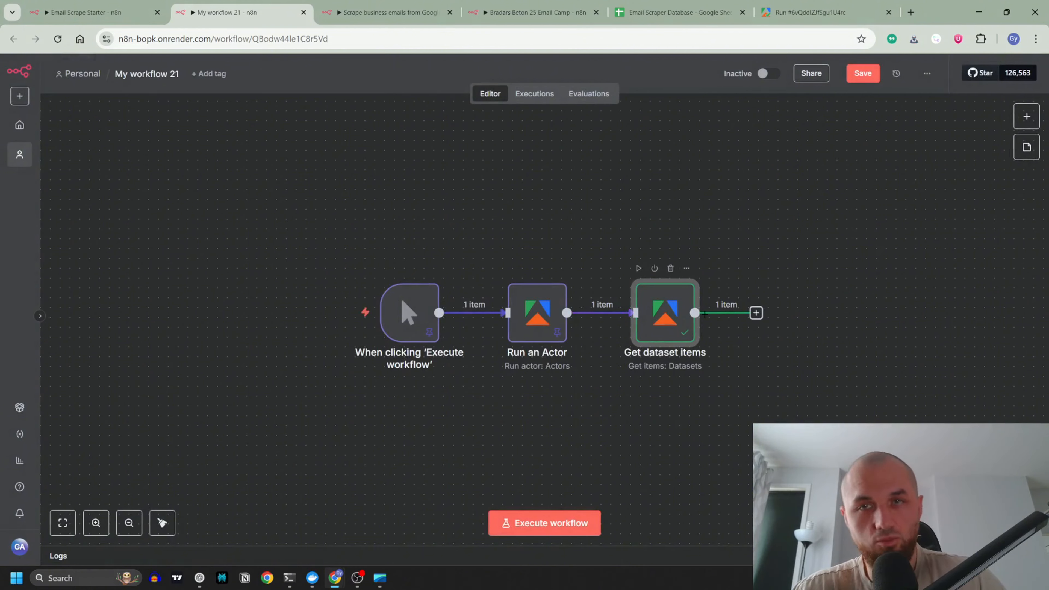
double_click(671, 318)
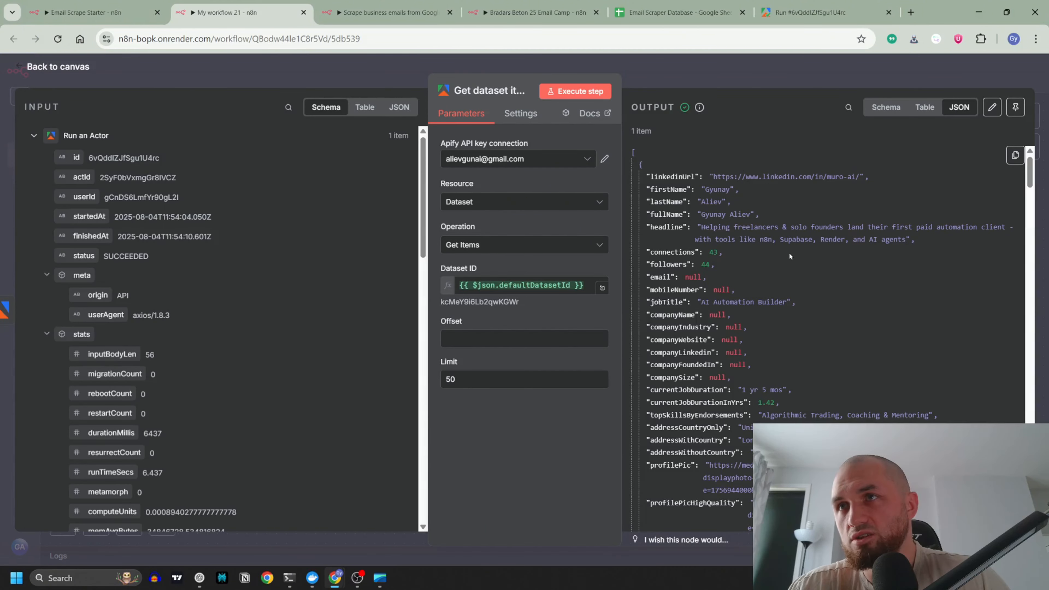
scroll(822, 182, down, 5)
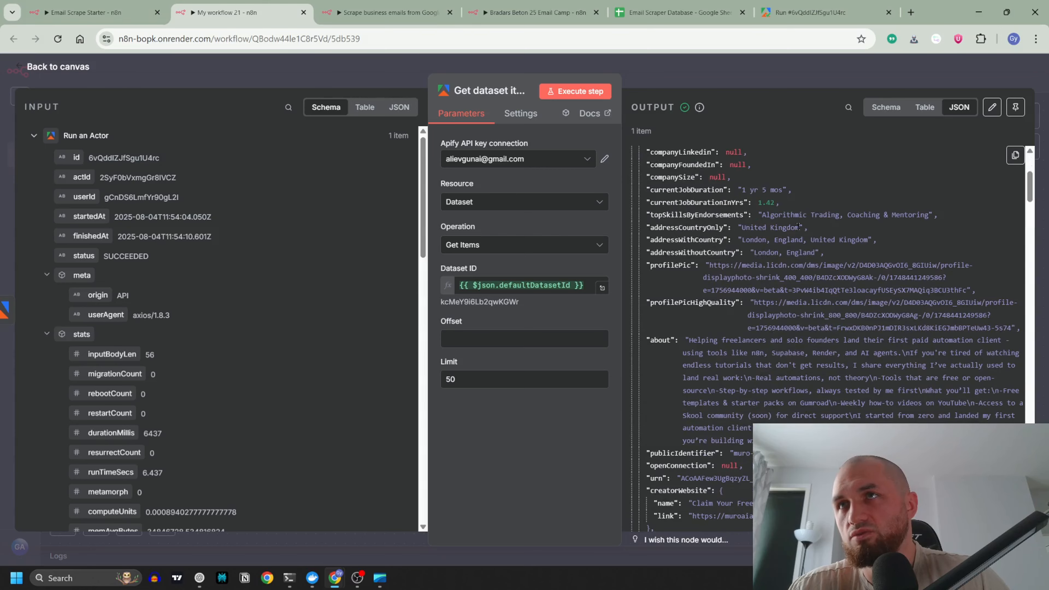
scroll(799, 226, down, 15)
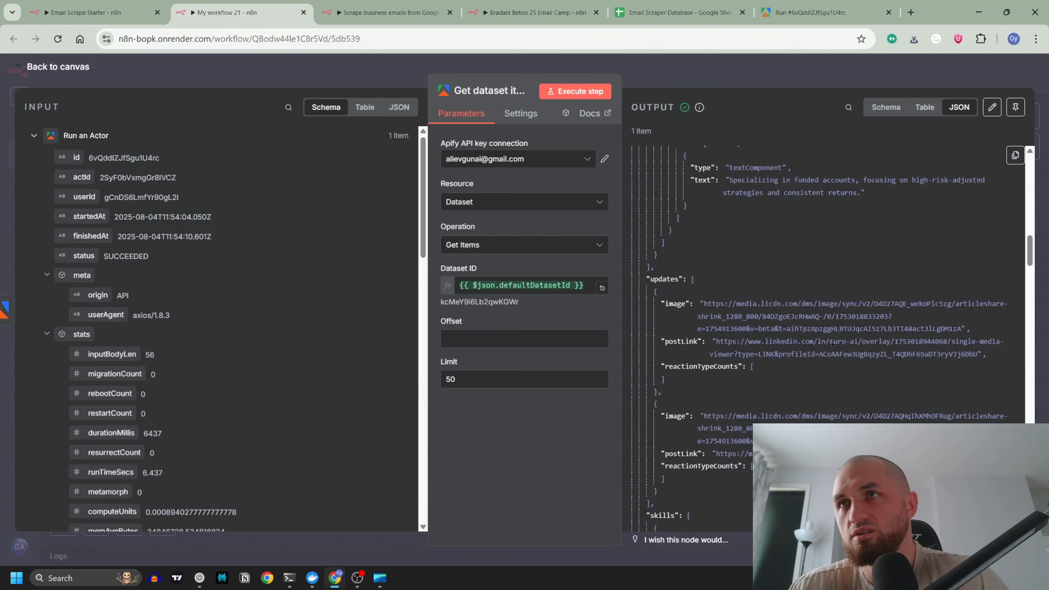
scroll(832, 342, down, 5)
scroll(832, 342, up, 20)
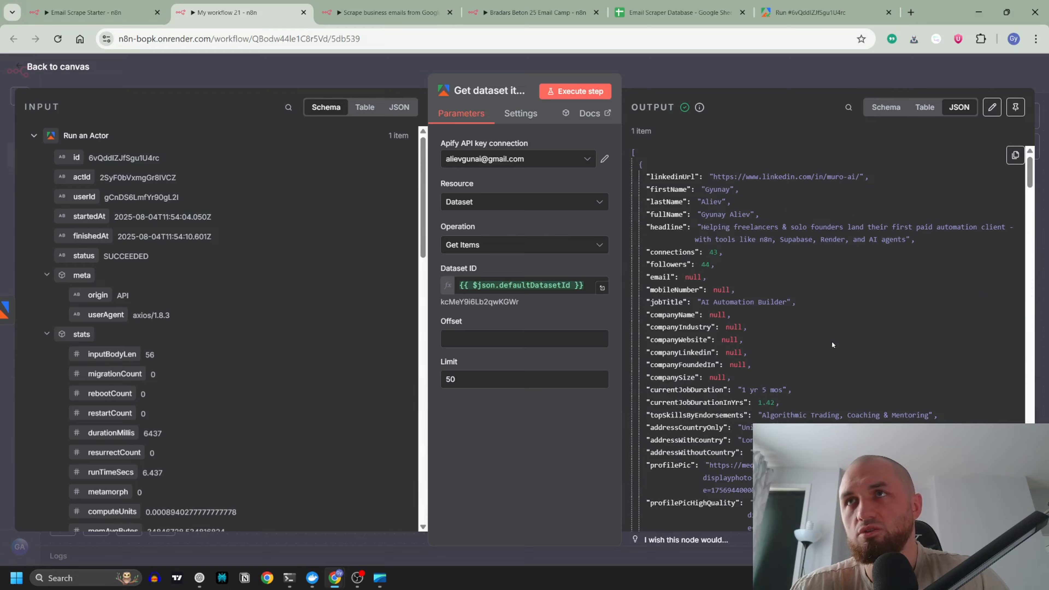
click(729, 67)
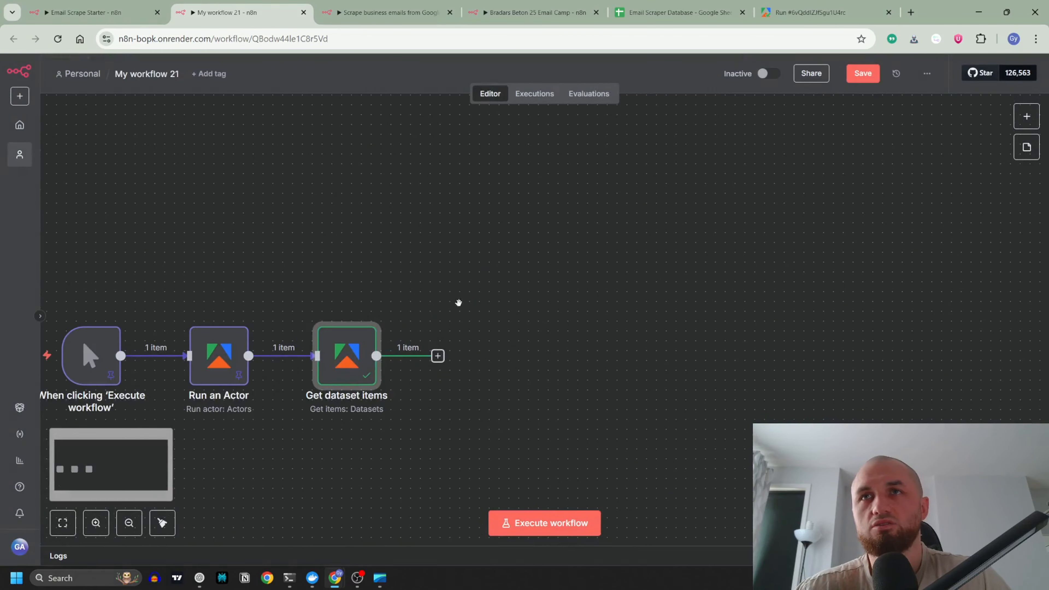
click(437, 356)
text(s)
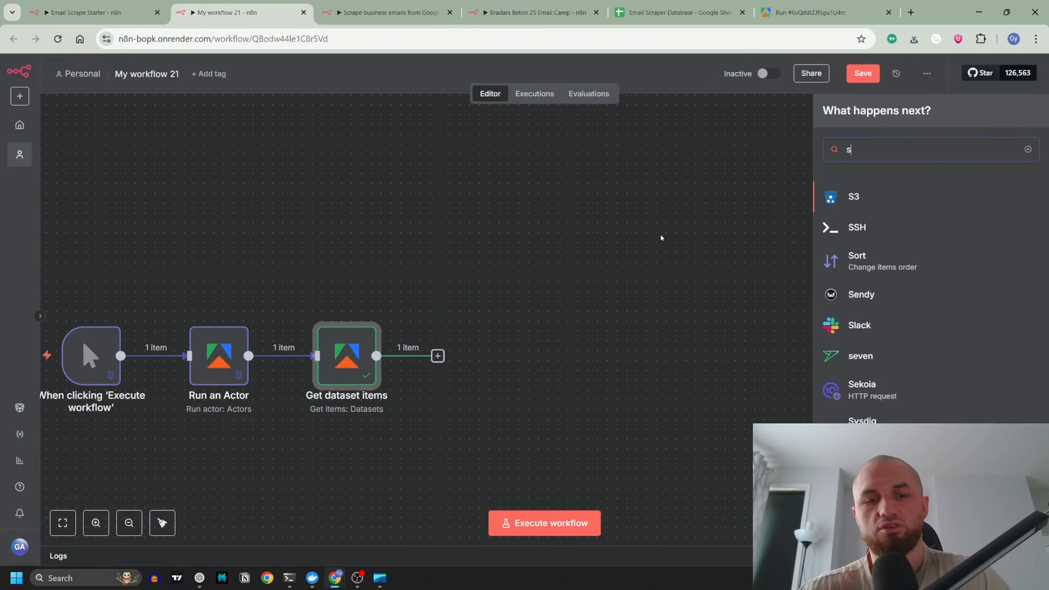
text(heets)
key(Return)
click(436, 274)
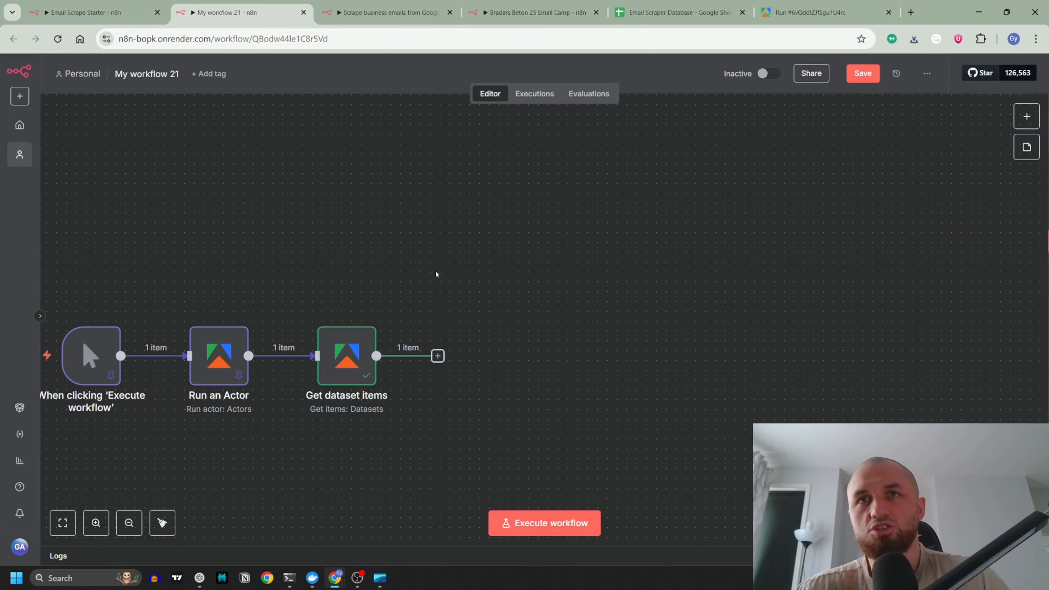
- Move the Get dataset items node higher on the canvas, away from Run an Actor, and check the LinkedIn scraper actor in Apify
drag(349, 355, 379, 257)
drag(421, 367, 575, 348)
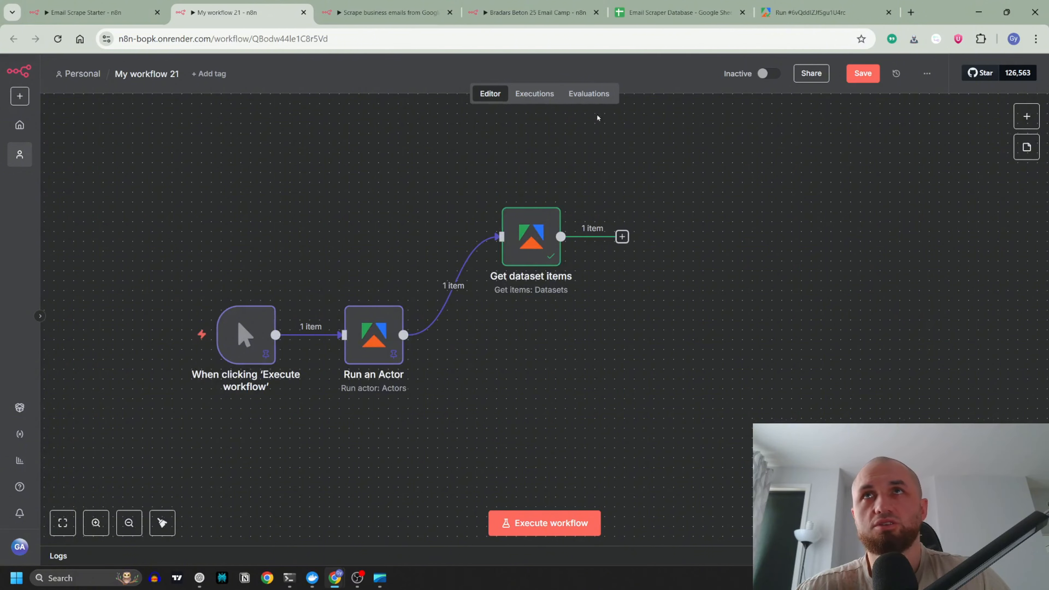
click(810, 13)
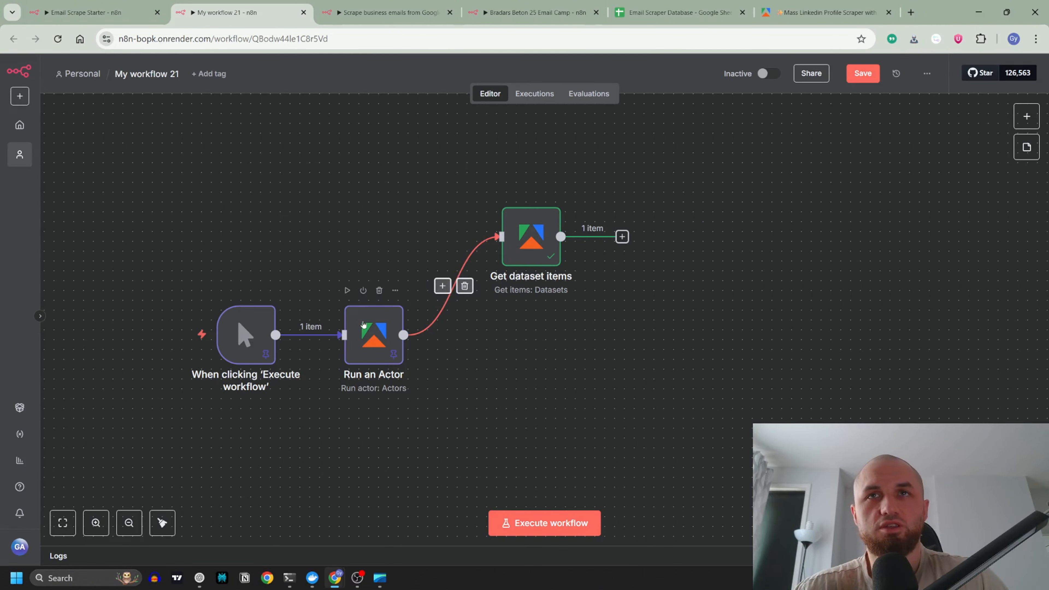
- Rearrange the canvas so Run an Actor sits beside Get dataset items with the trigger node below, and review Run an Actor's parameters
drag(529, 370, 673, 322)
drag(498, 304, 538, 284)
drag(413, 295, 285, 274)
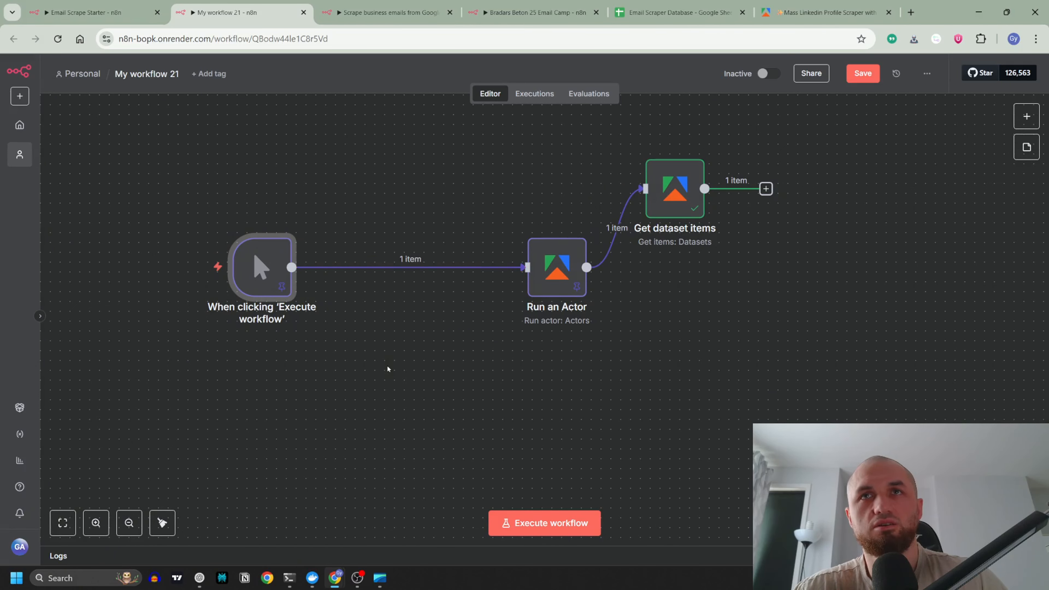
double_click(552, 274)
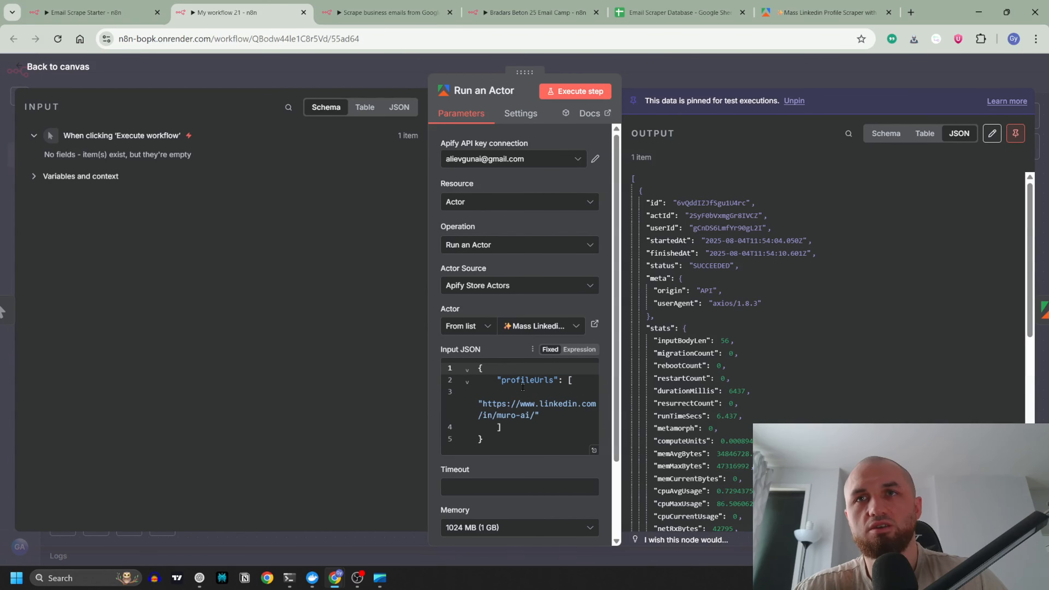
key(Escape)
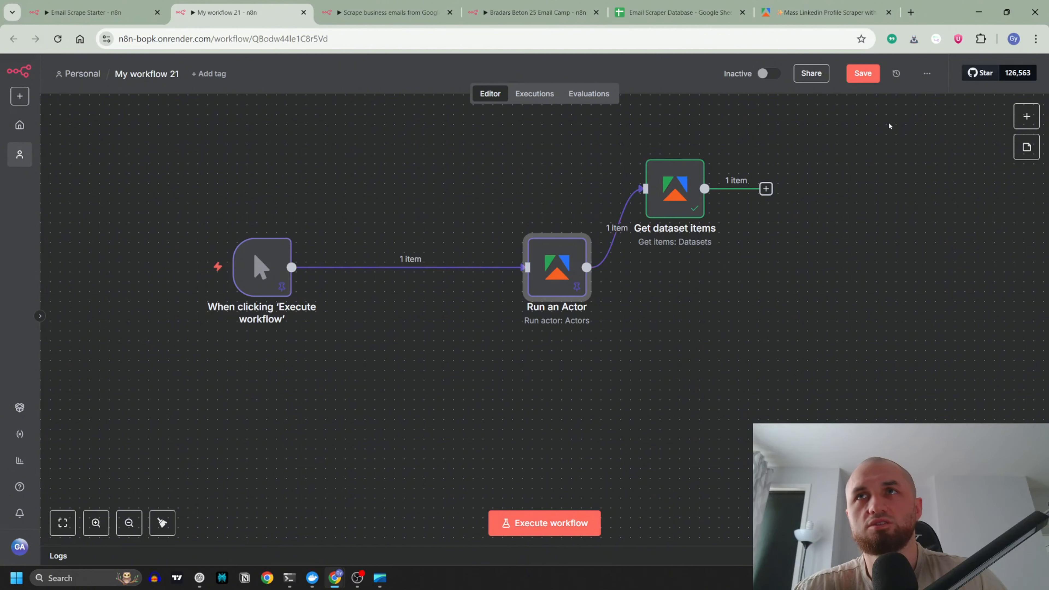
drag(281, 275, 438, 274)
click(742, 344)
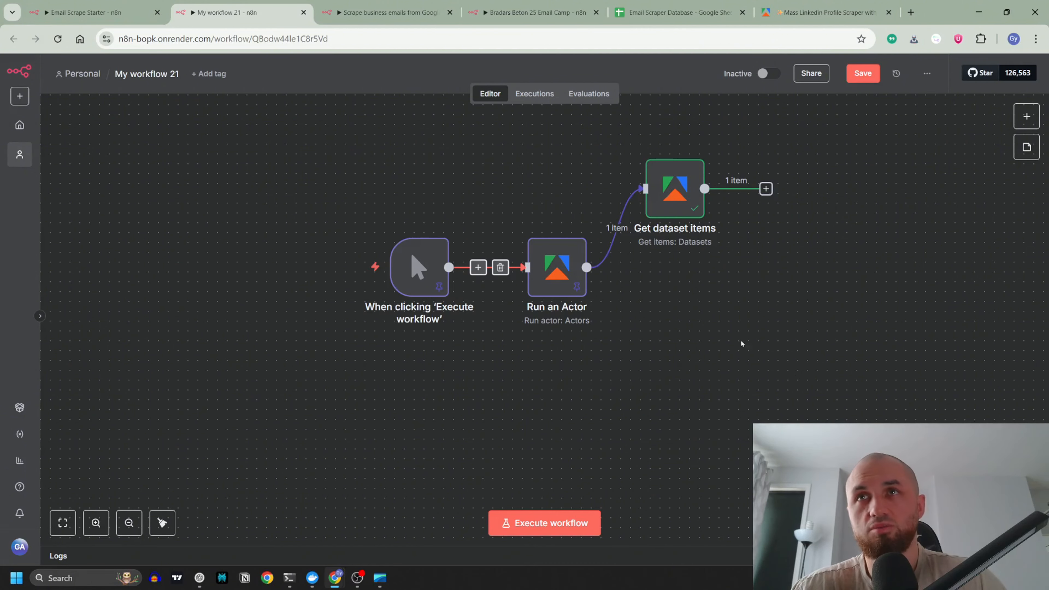
drag(602, 300, 509, 180)
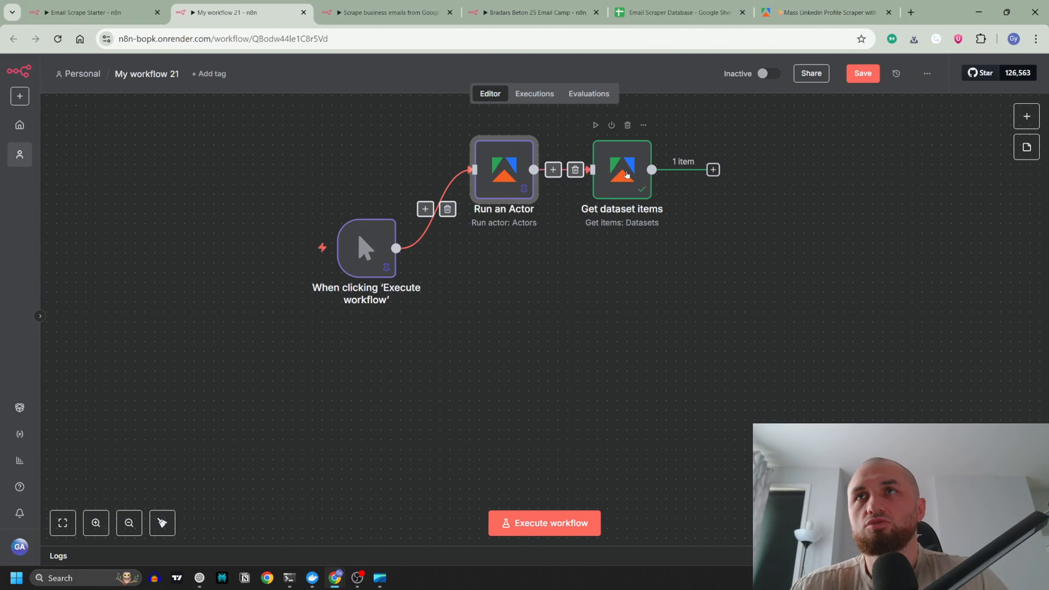
click(737, 320)
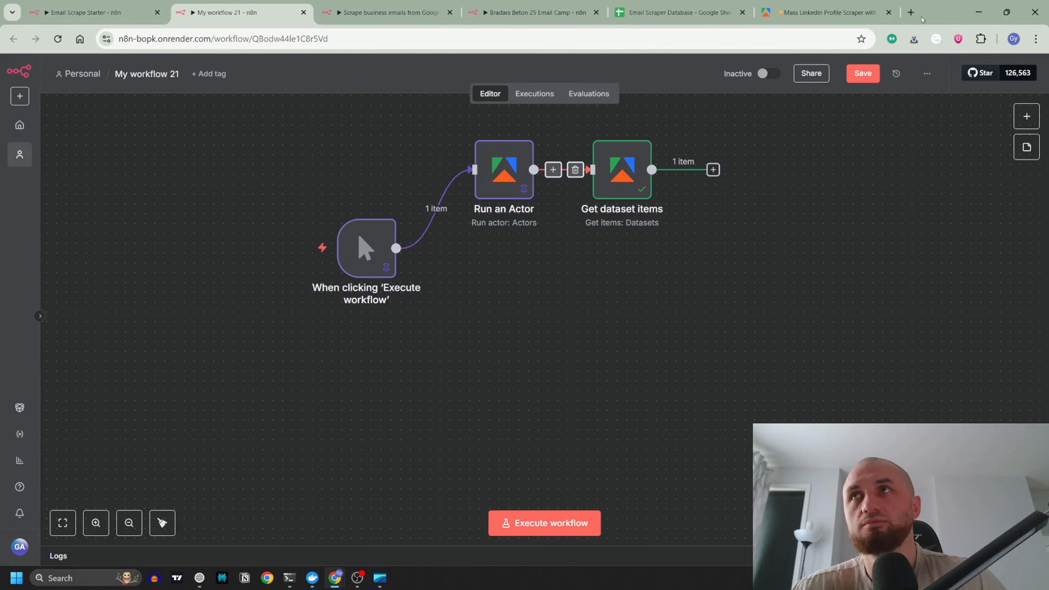
- Open the Apollo Scraper - Scrape upto 50k Leads actor in Apify, and open the People search on apollo.io in a new tab
click(872, 12)
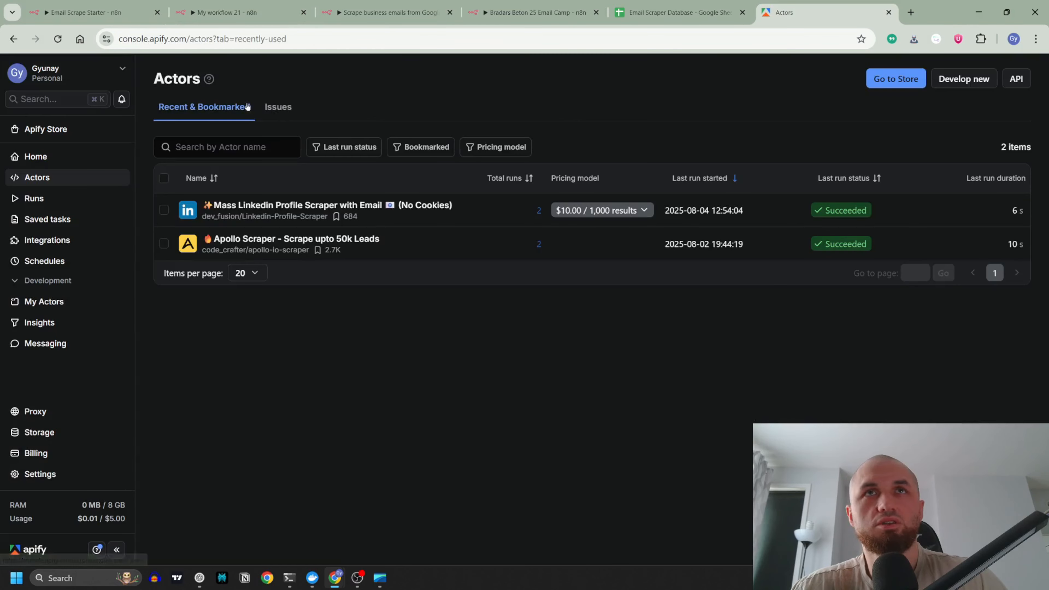
click(296, 238)
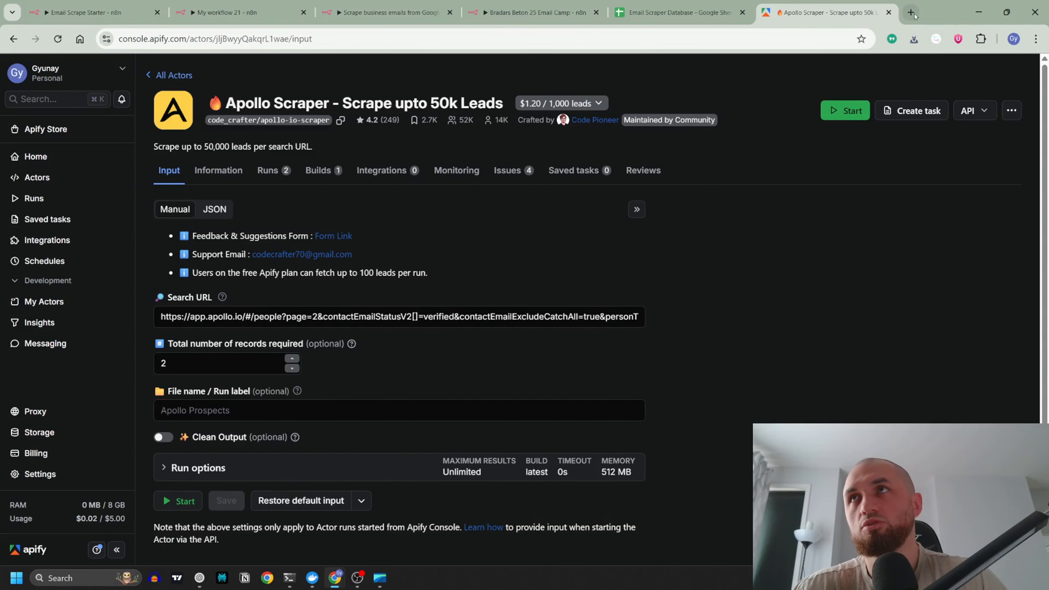
click(911, 12)
text(apollo.io)
key(Return)
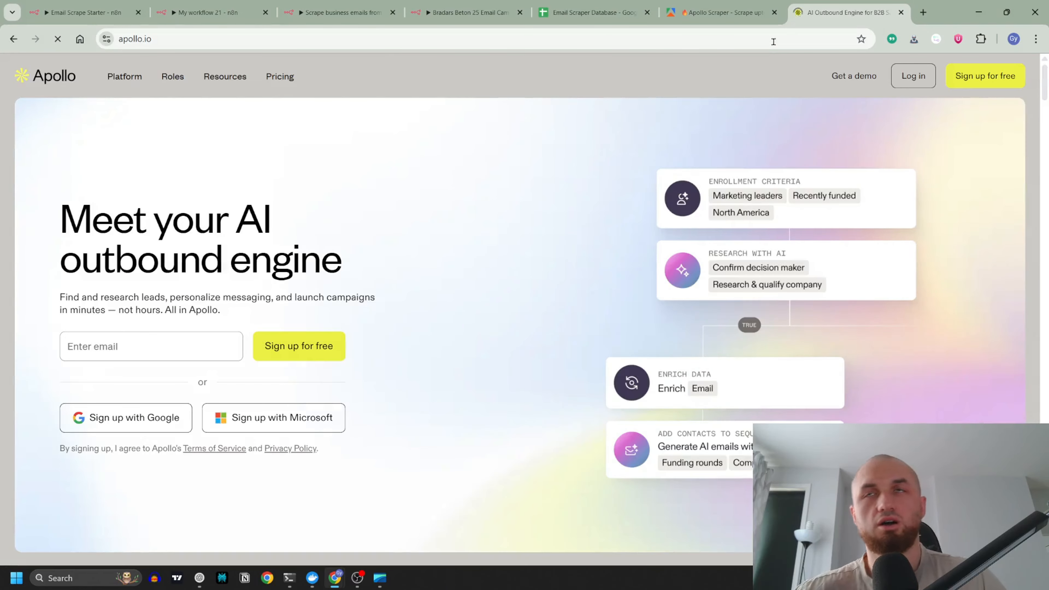
click(917, 77)
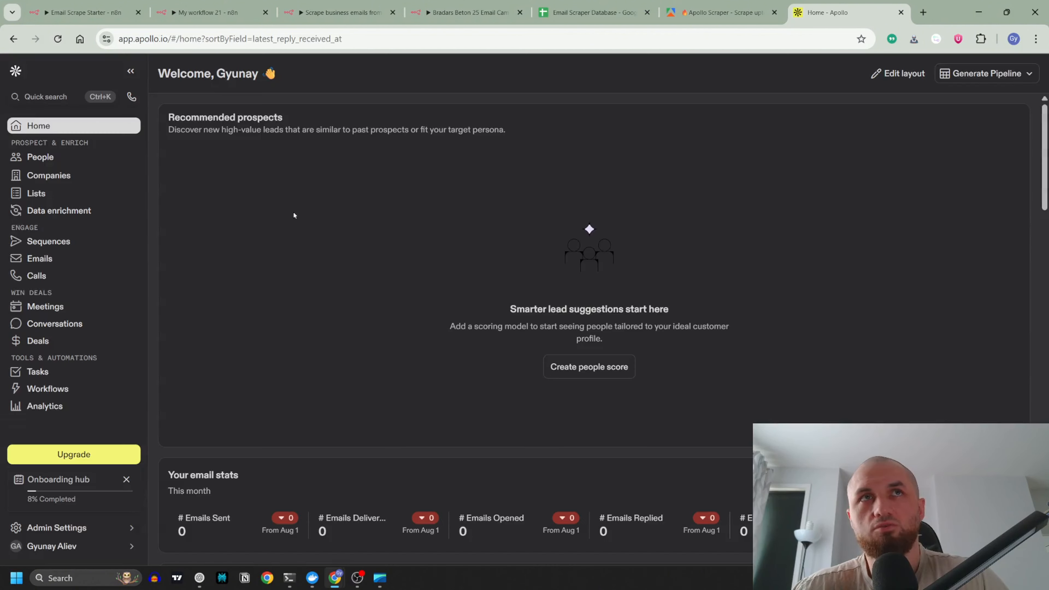
click(42, 156)
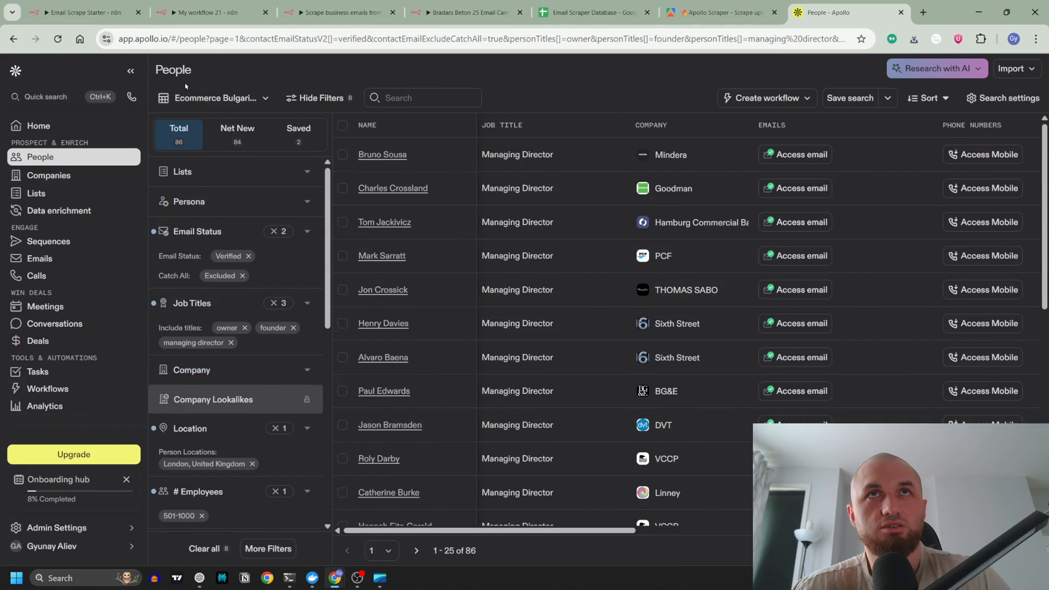
- Review the active people filters and change the number of employees range to 5001-10000
click(254, 201)
click(254, 202)
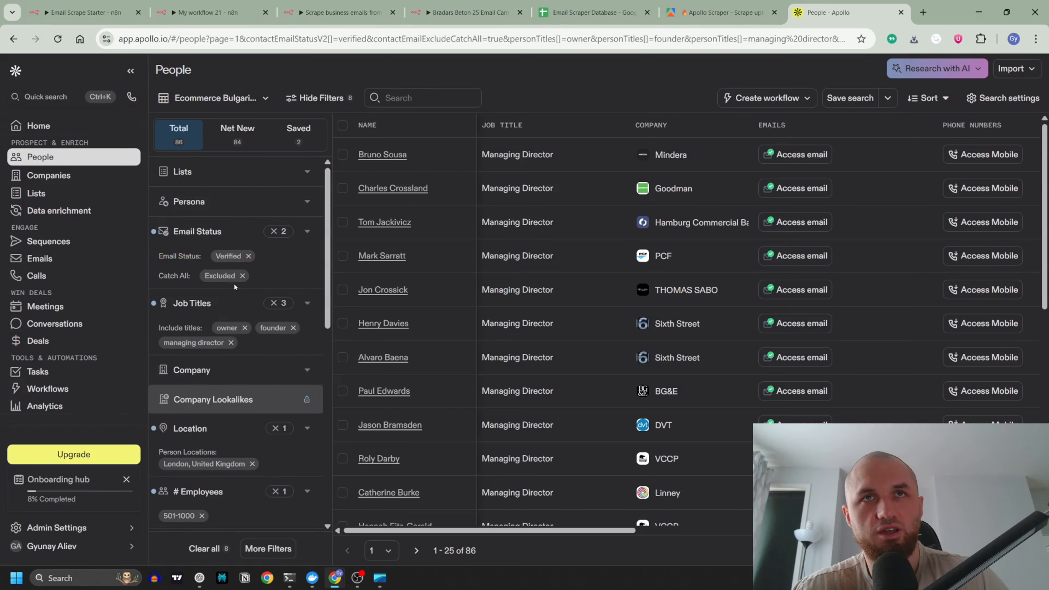
scroll(234, 285, down, 1)
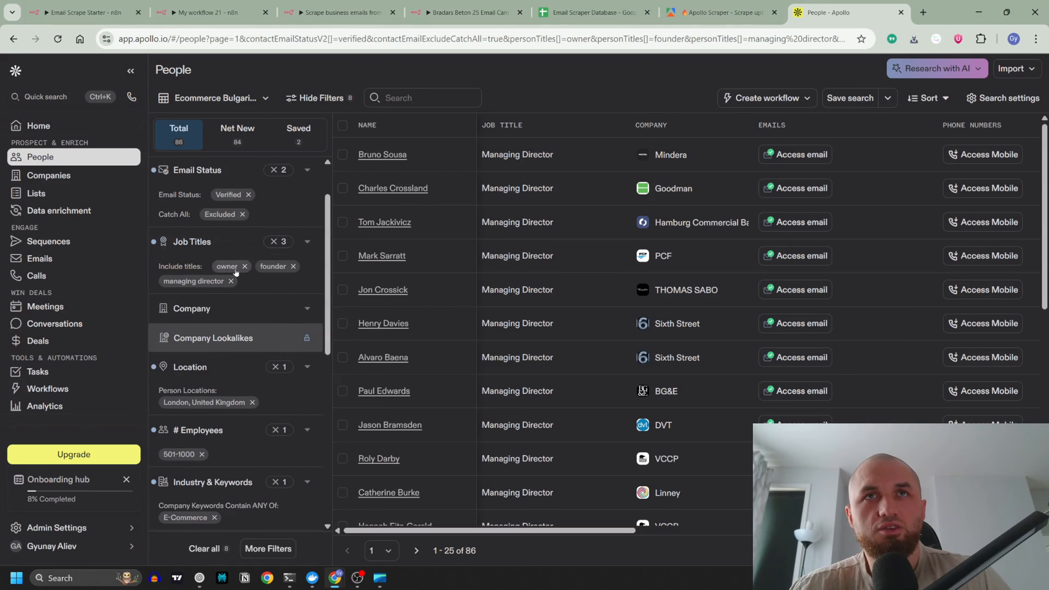
scroll(278, 284, down, 1)
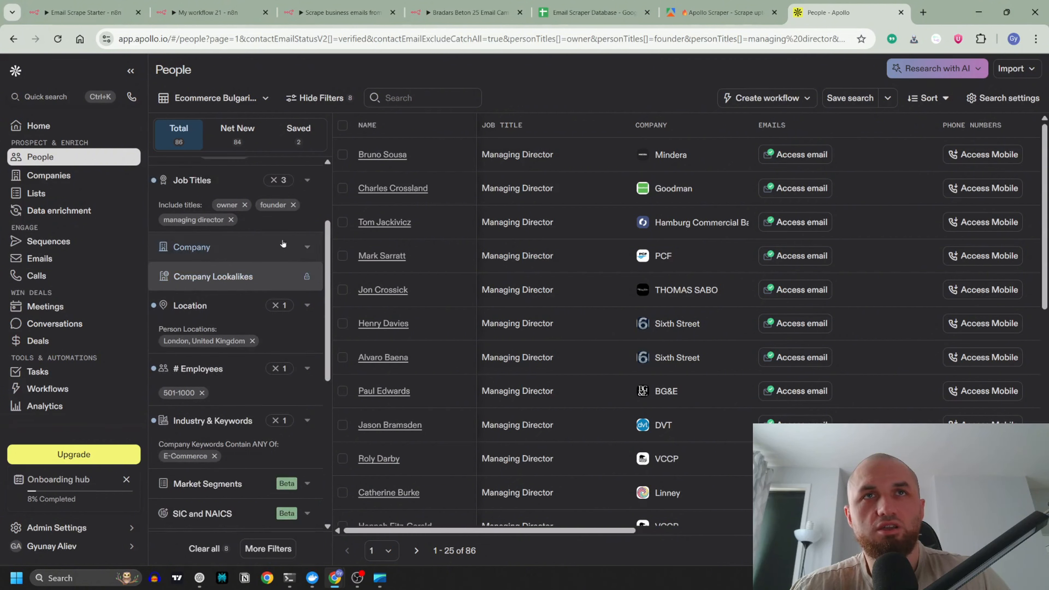
scroll(233, 271, down, 1)
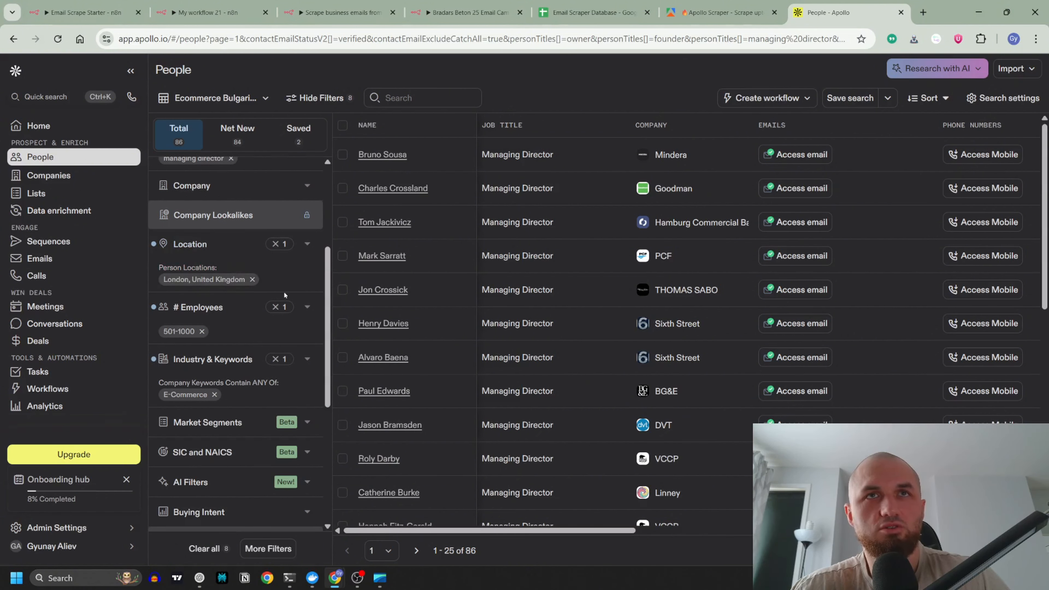
scroll(289, 286, down, 1)
click(305, 248)
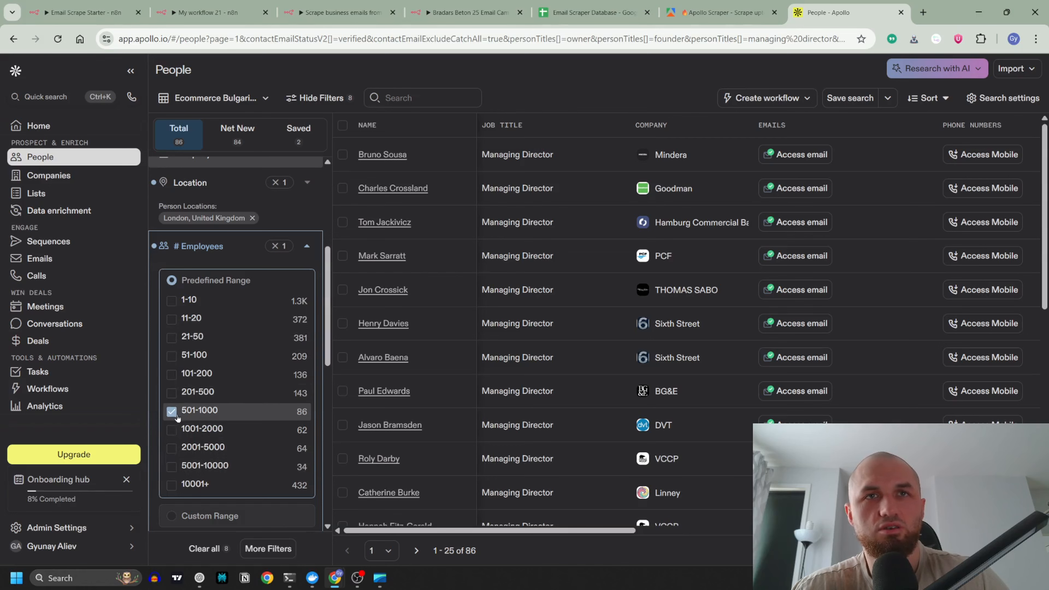
click(177, 466)
click(172, 411)
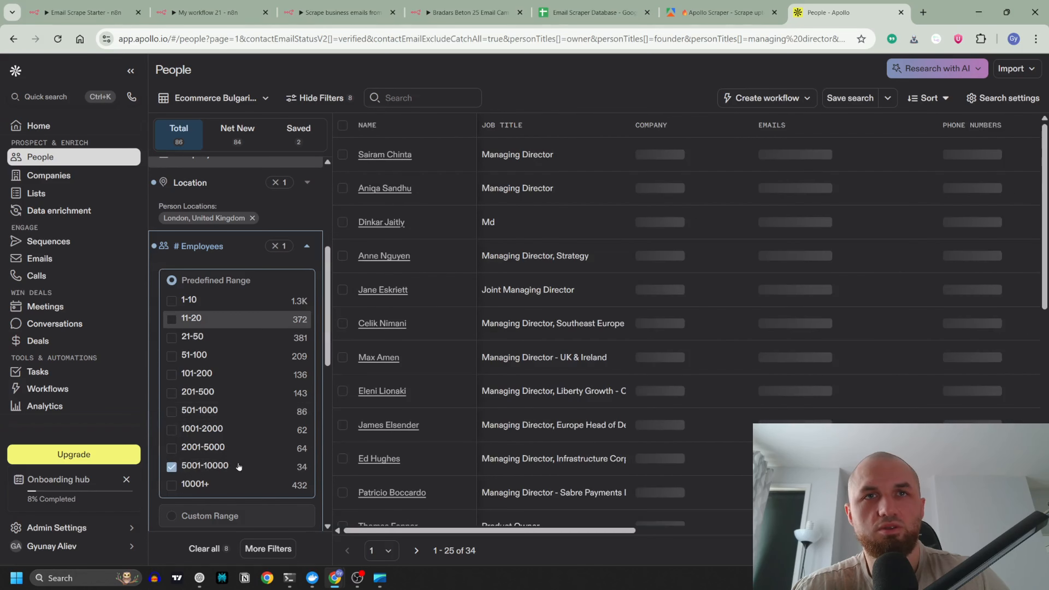
click(301, 211)
- Examine the Industry & Keywords filter settings and the list of people matching the filters
scroll(306, 263, down, 1)
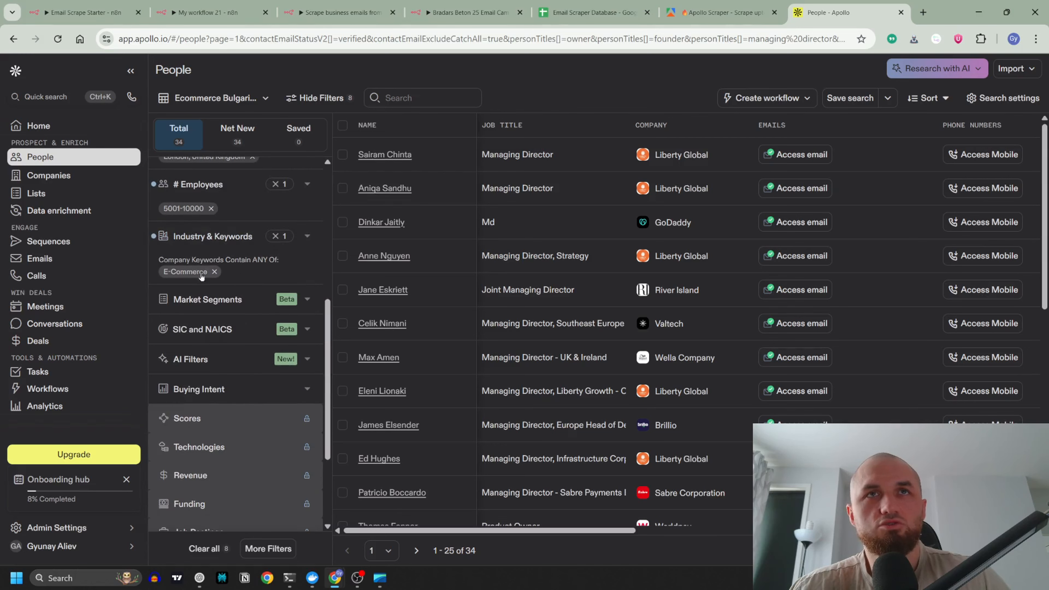
click(307, 236)
scroll(235, 468, down, 3)
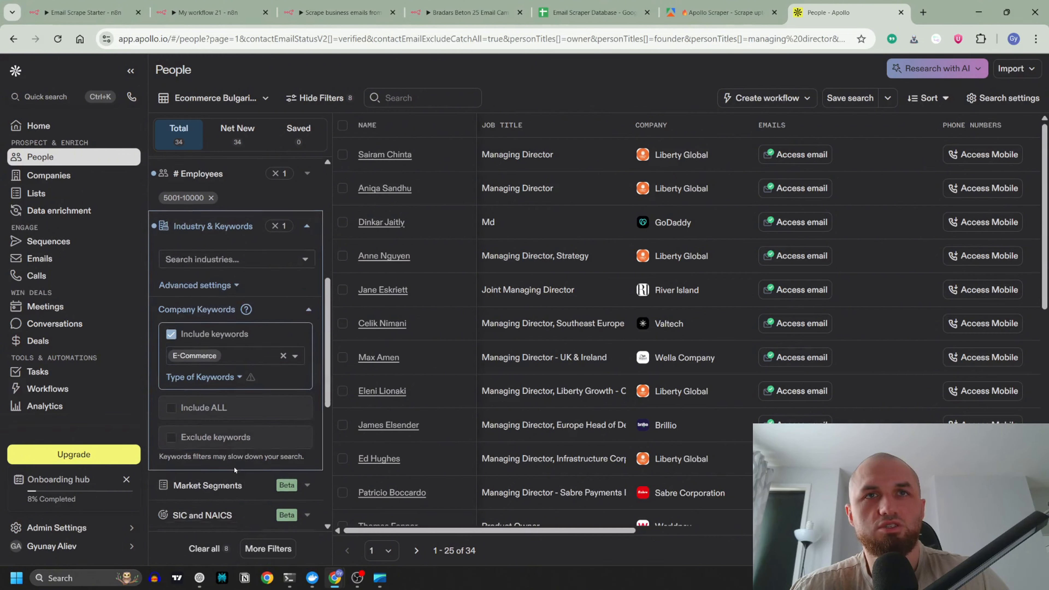
scroll(294, 309, up, 4)
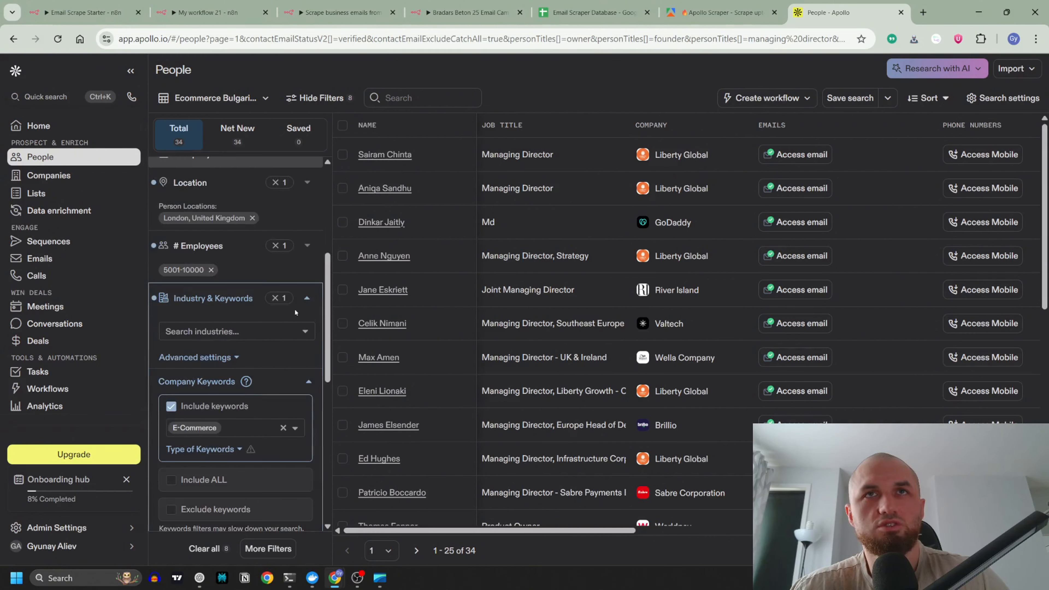
click(306, 298)
scroll(232, 266, down, 2)
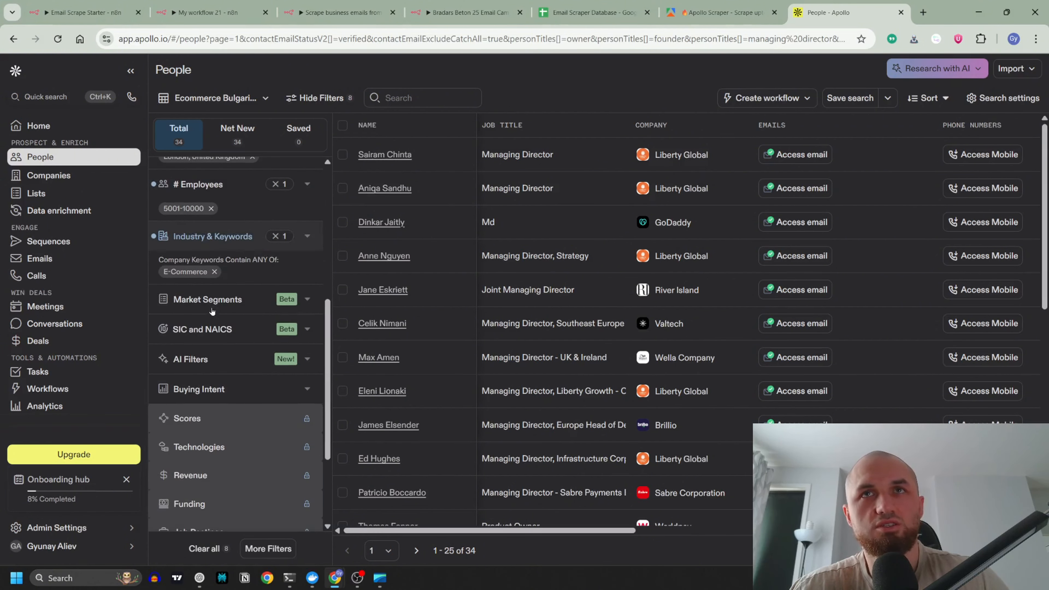
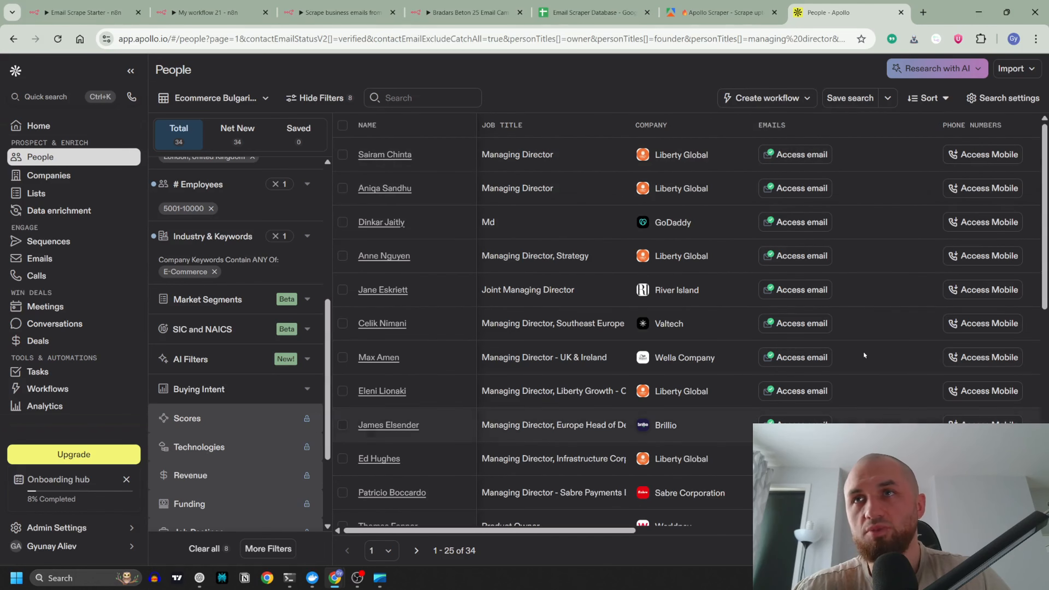
click(723, 12)
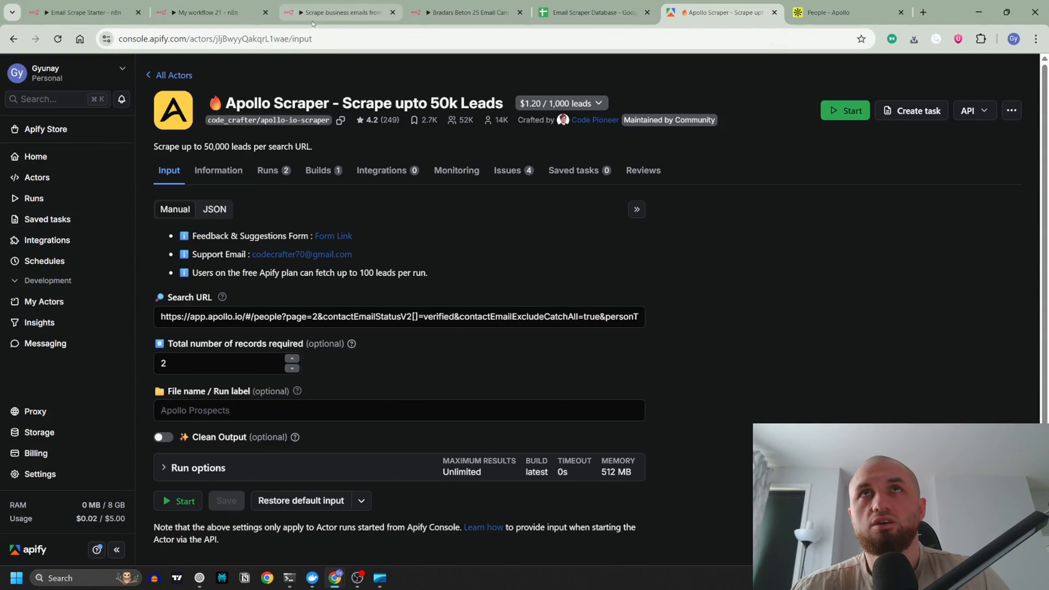
click(828, 12)
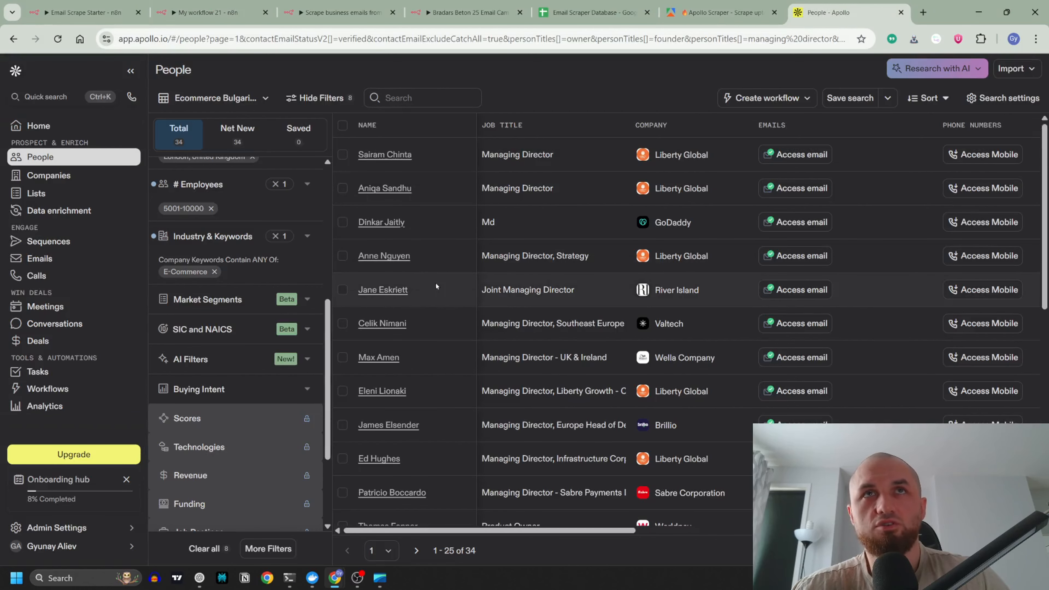
scroll(413, 248, down, 10)
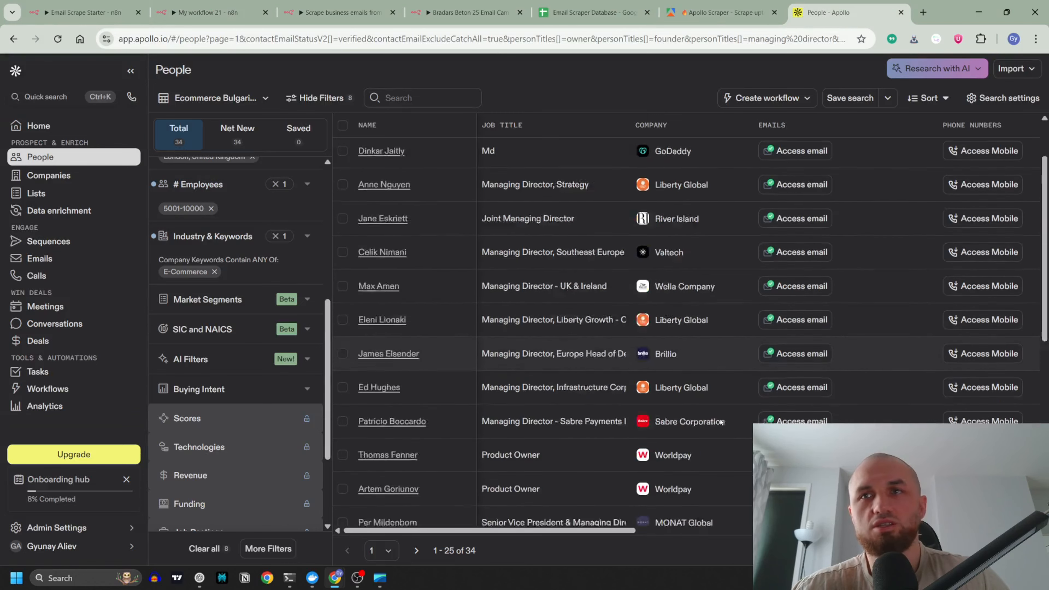
scroll(518, 175, up, 10)
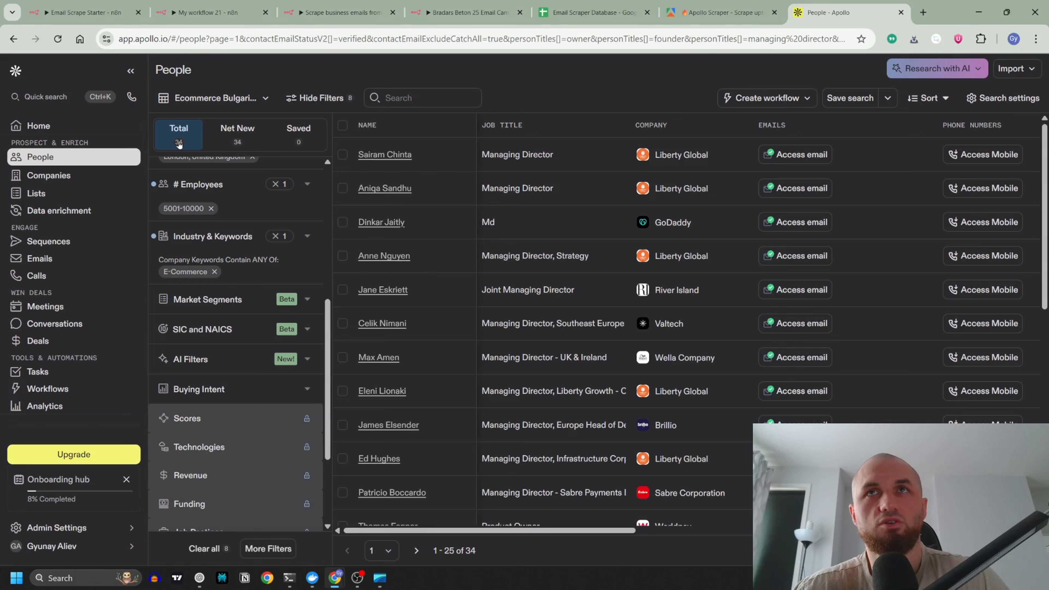
- Copy the Apollo people search URL and replace the Search URL of the Apollo Scraper actor in Apify with it
click(617, 39)
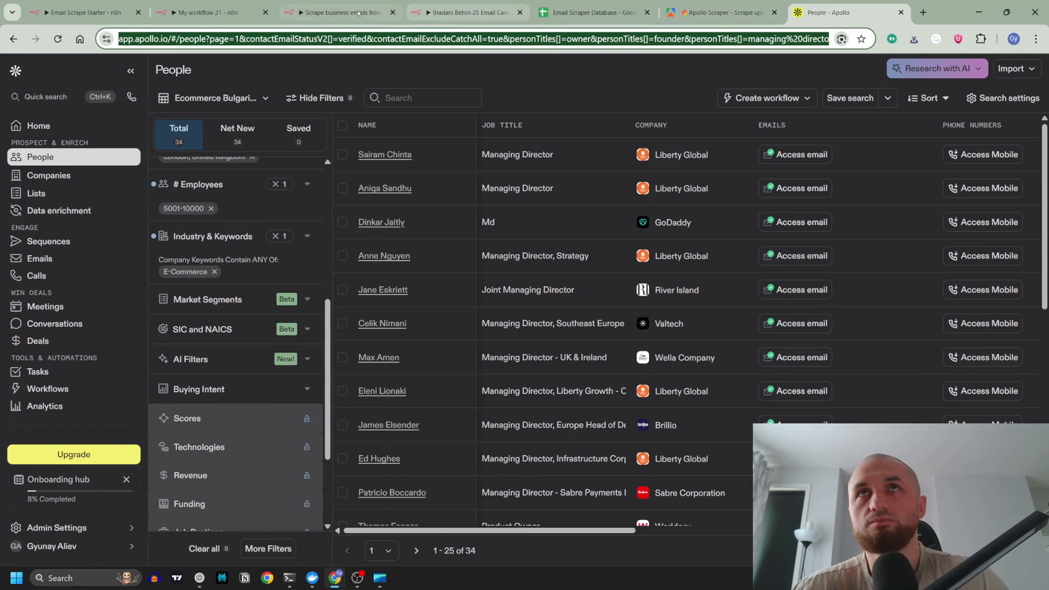
click(706, 11)
click(269, 319)
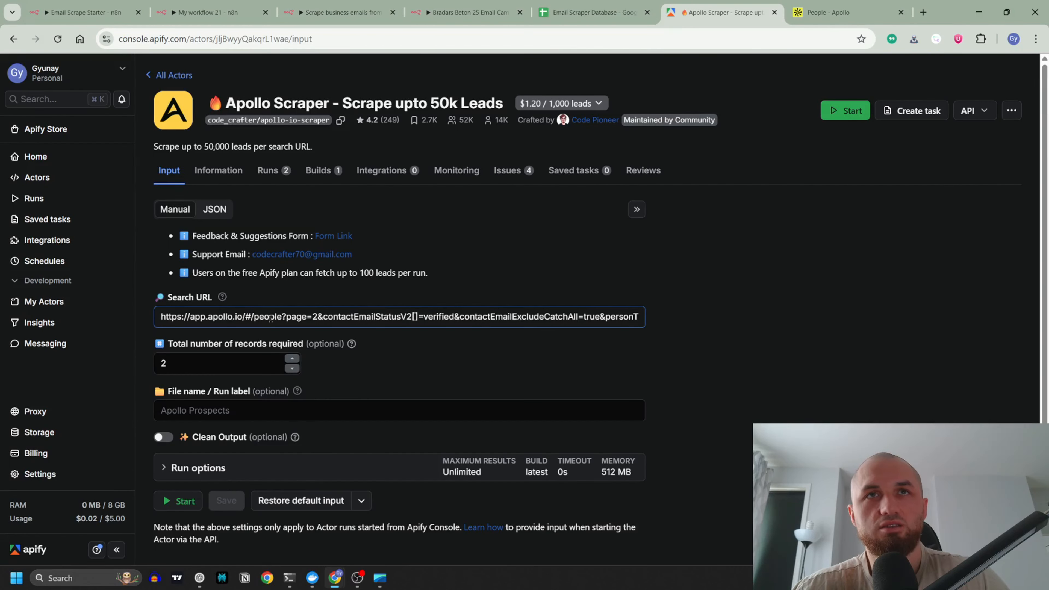
key(ctrl+a)
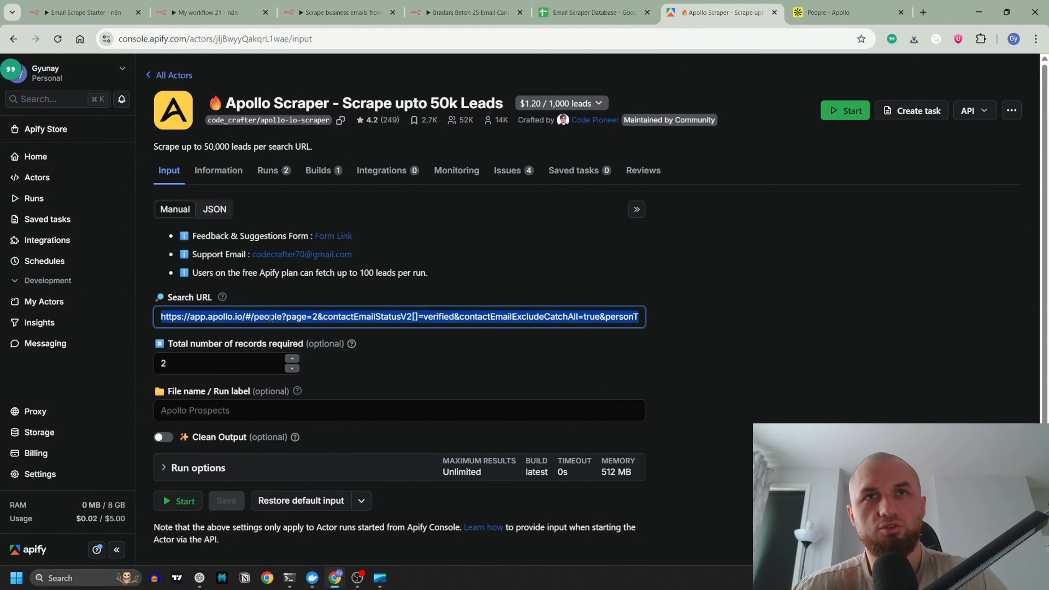
key(ctrl+v)
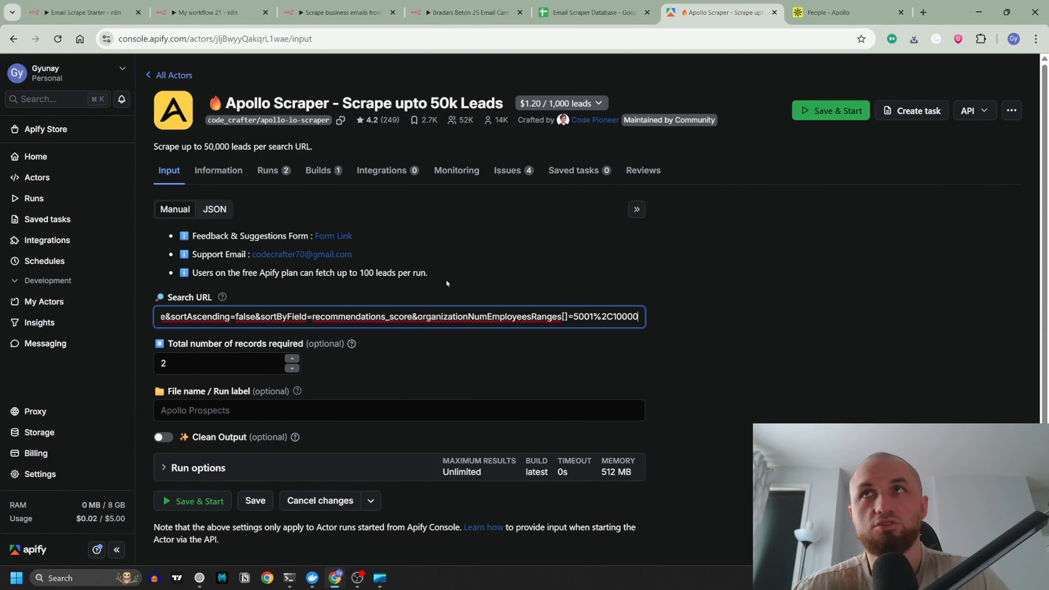
- Check the number of people in the Apollo search and set the Apollo Scraper's total number of records required to 34
click(829, 12)
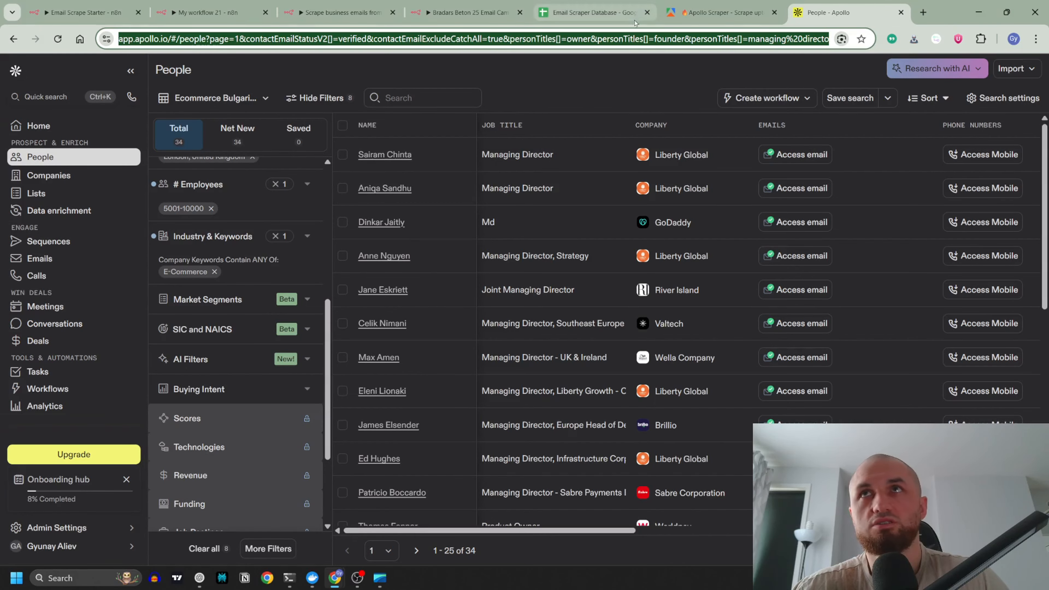
click(723, 12)
key(Tab)
text(34)
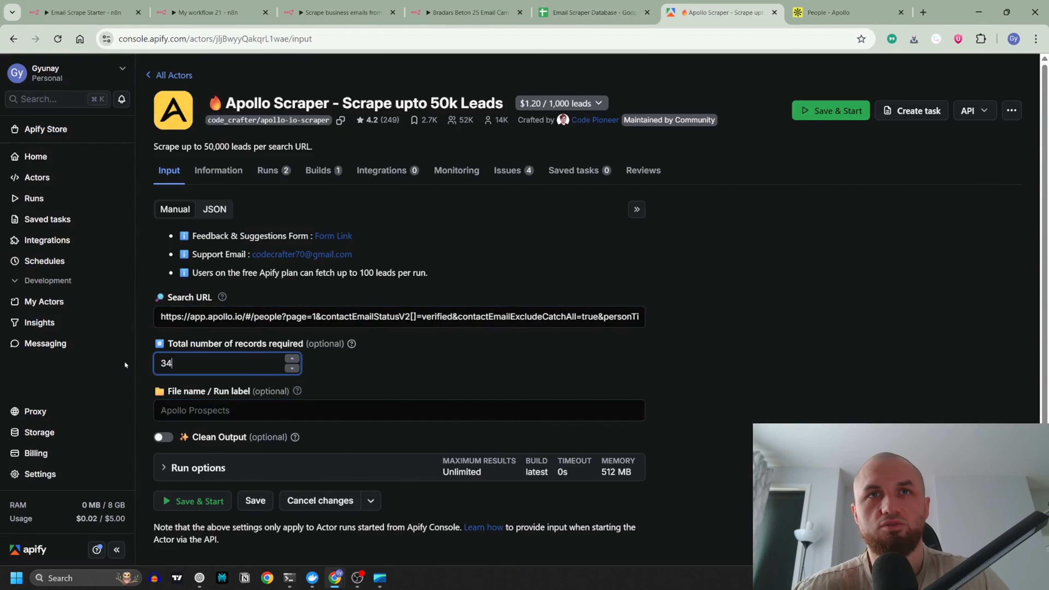
- Show the Apollo Scraper's input as JSON and copy the whole JSON
scroll(124, 361, down, 2)
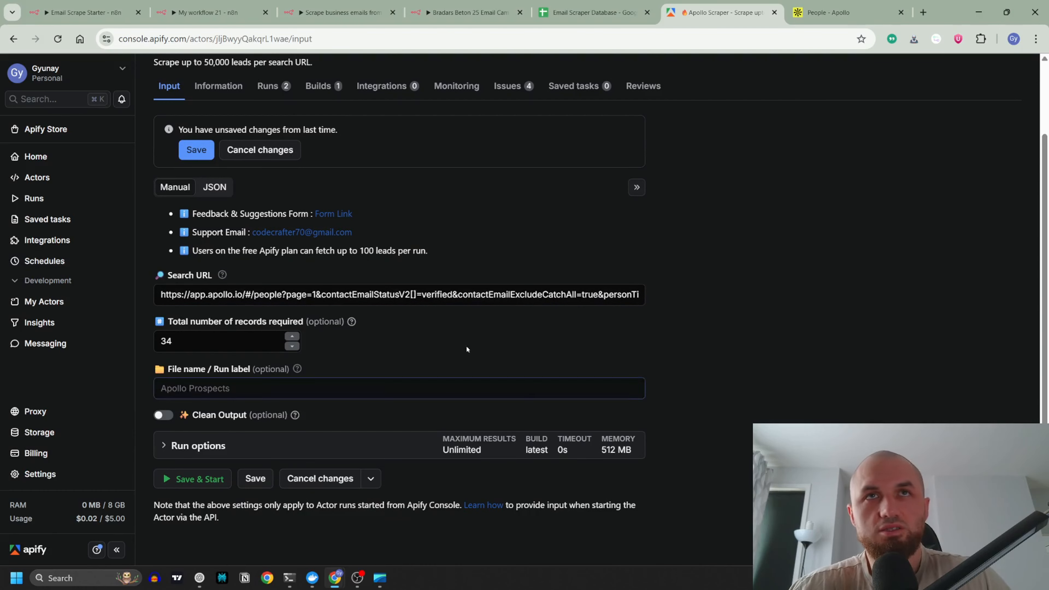
scroll(242, 328, up, 2)
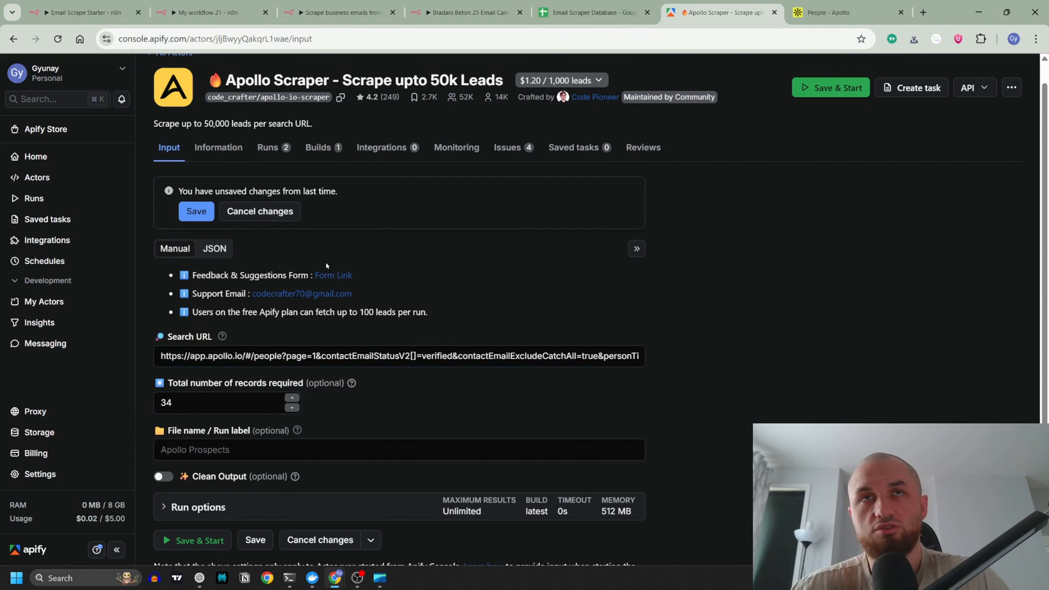
click(215, 249)
key(ctrl+a)
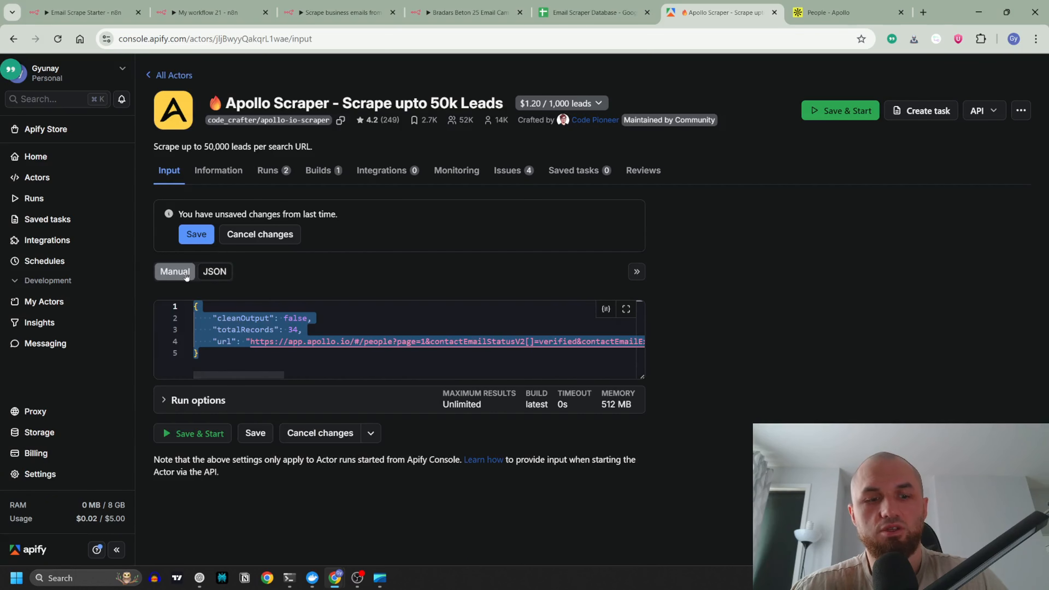
- In the n8n workflow My workflow 21, add an Apify Run an Actor node and choose the Apollo Scraper from the recently used actors
click(209, 12)
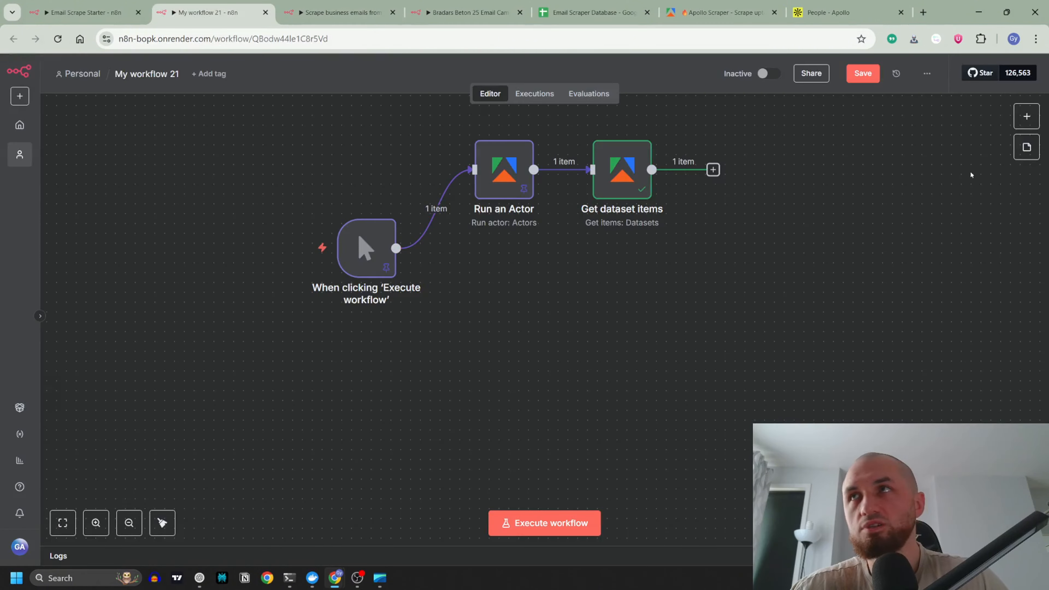
click(1027, 117)
text(run)
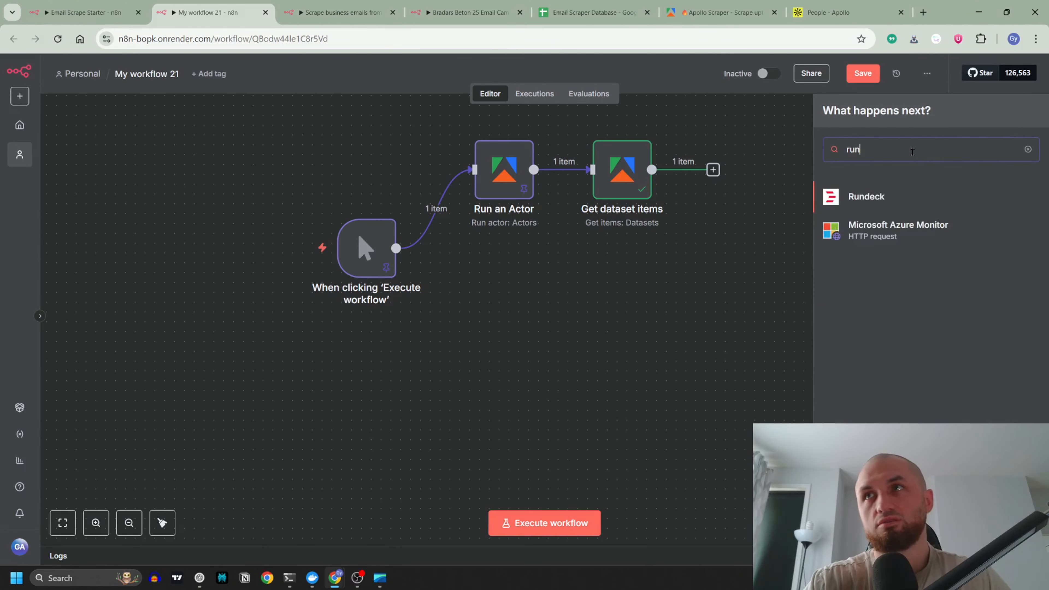
key(BackSpace)
key(BackSpace)
key(BackSpace)
text(apif)
click(900, 197)
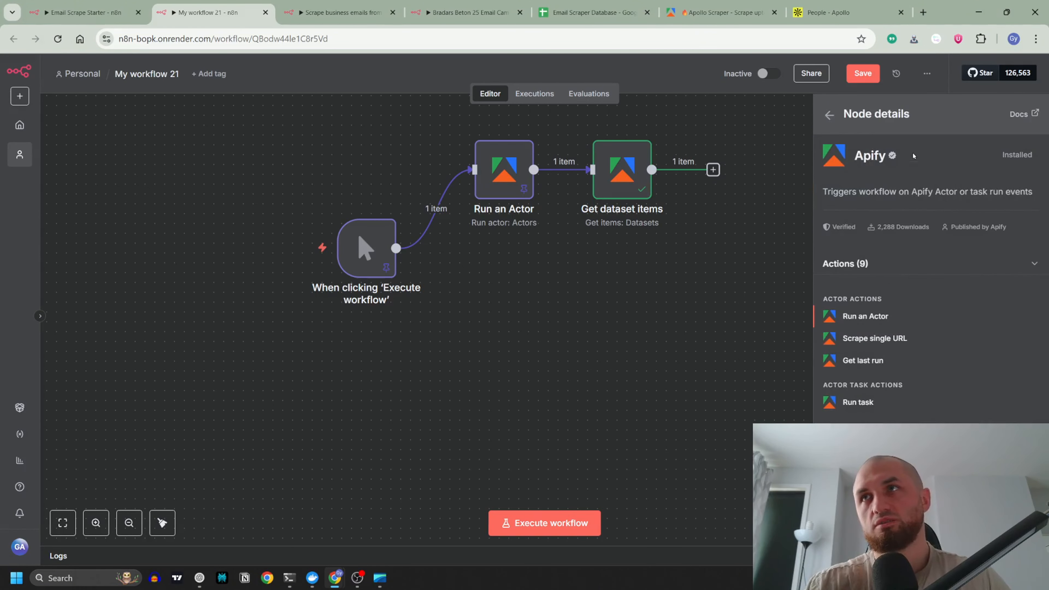
click(882, 317)
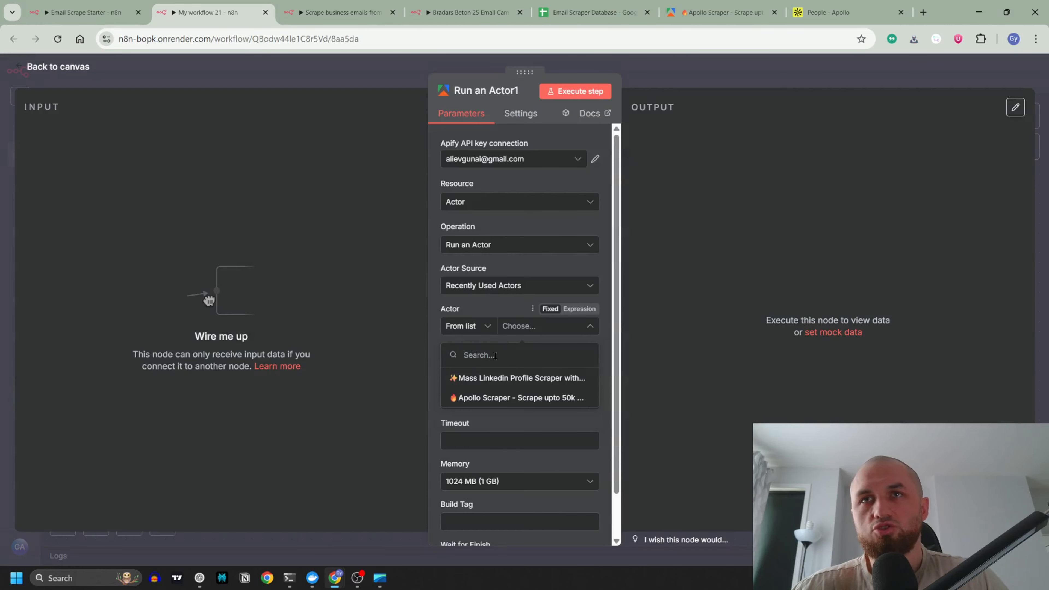
click(458, 398)
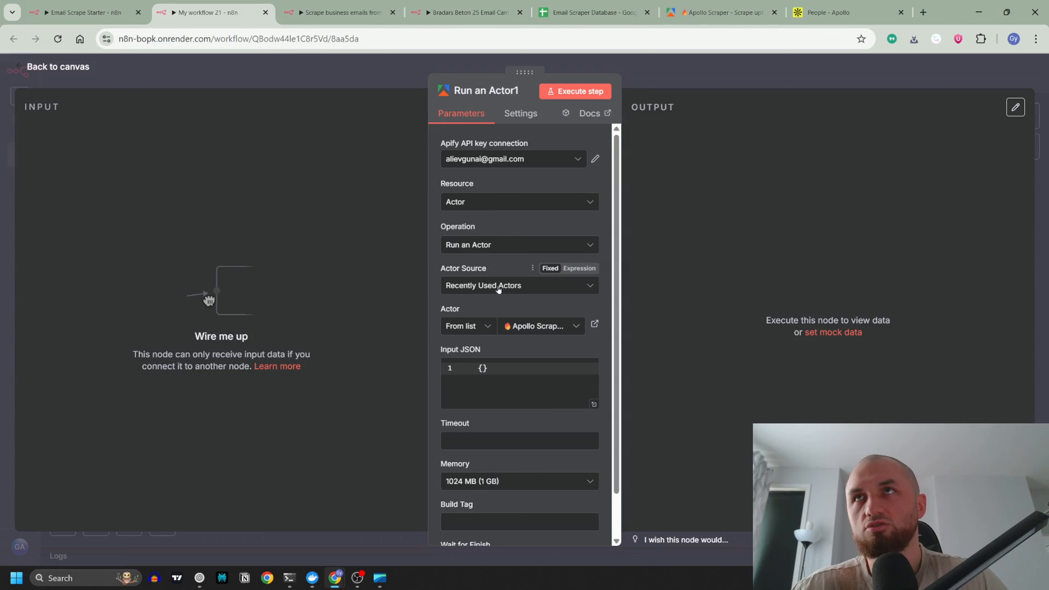
- Replace the node's Input JSON with the copied Apollo Scraper input and connect the node to the manual trigger, below the first Run an Actor node
drag(512, 395, 442, 327)
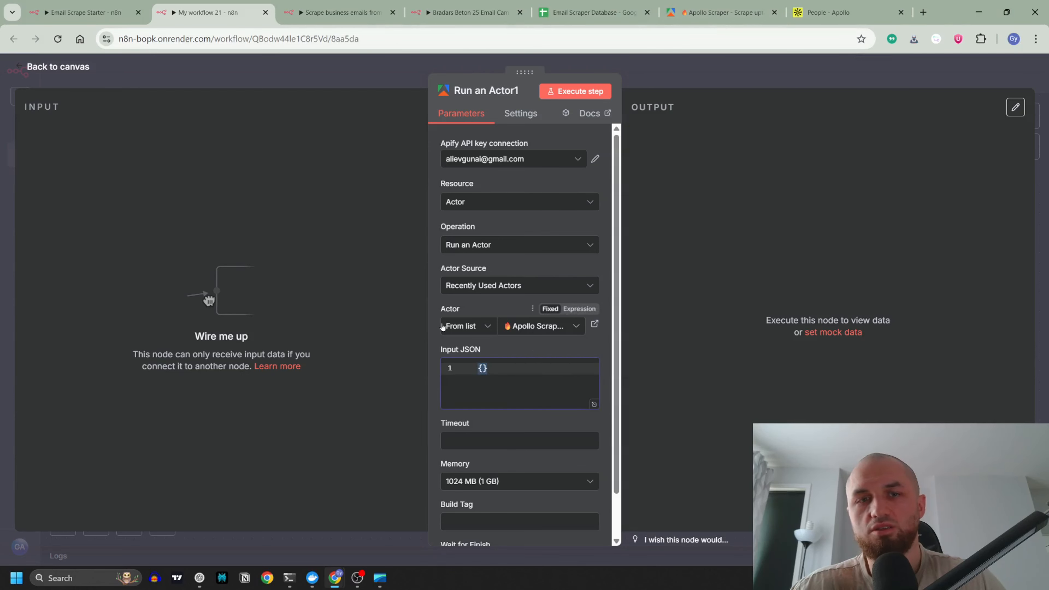
key(ctrl+v)
scroll(549, 430, up, 3)
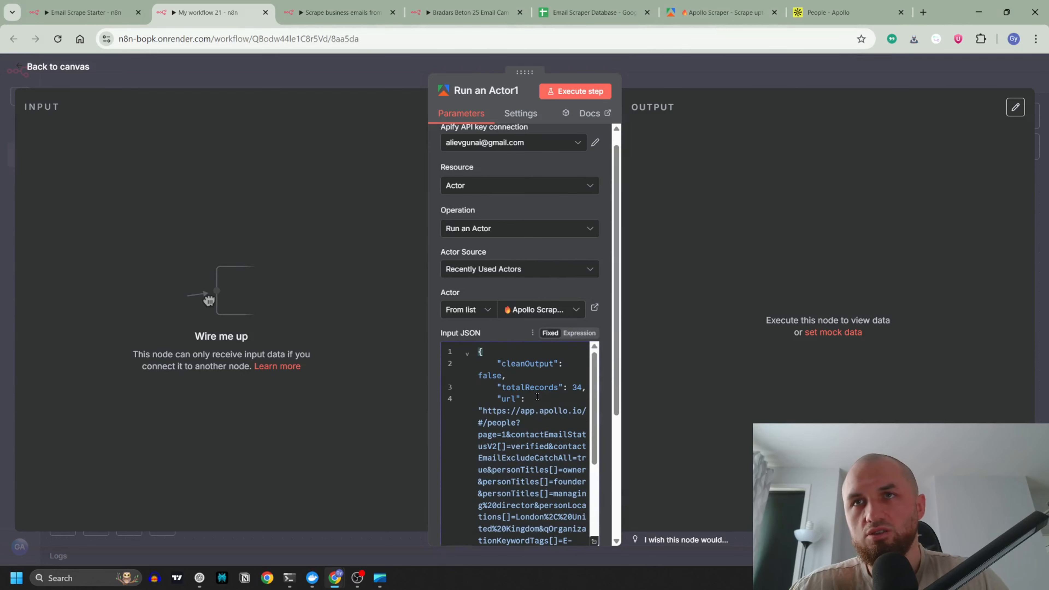
scroll(529, 361, down, 1)
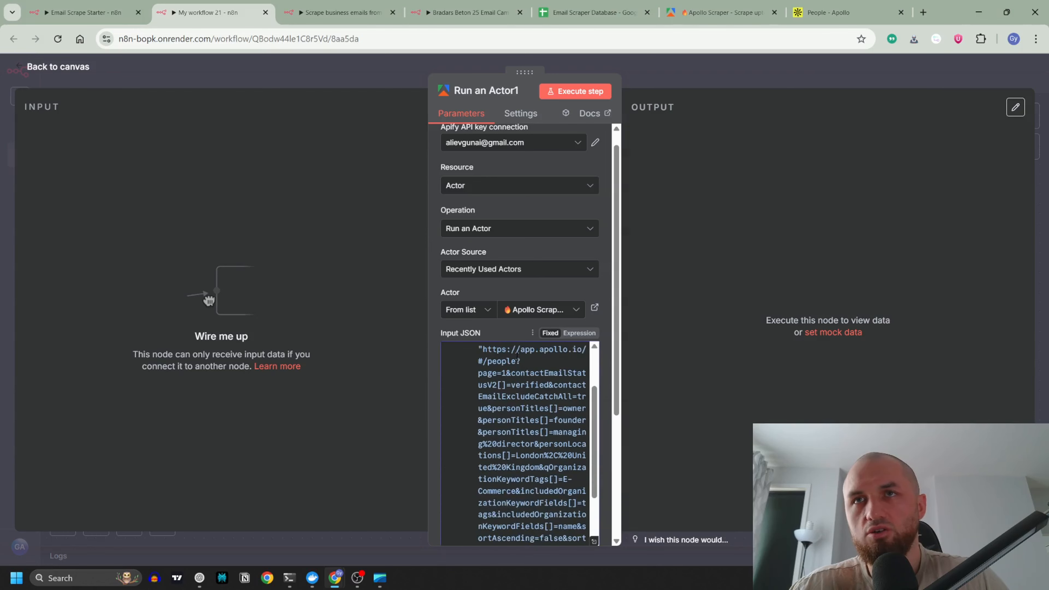
scroll(515, 371, up, 1)
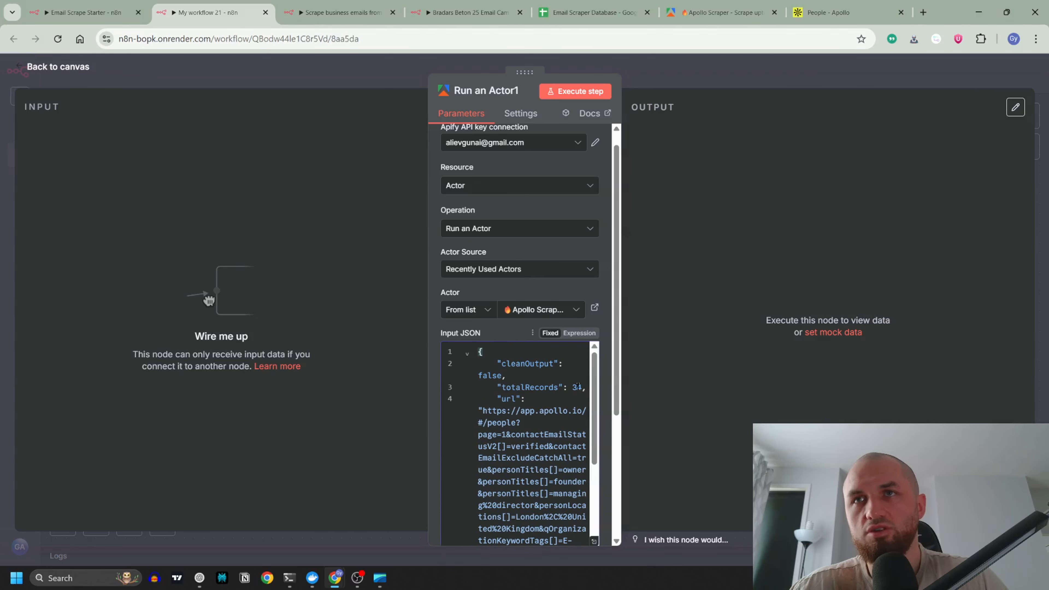
key(Escape)
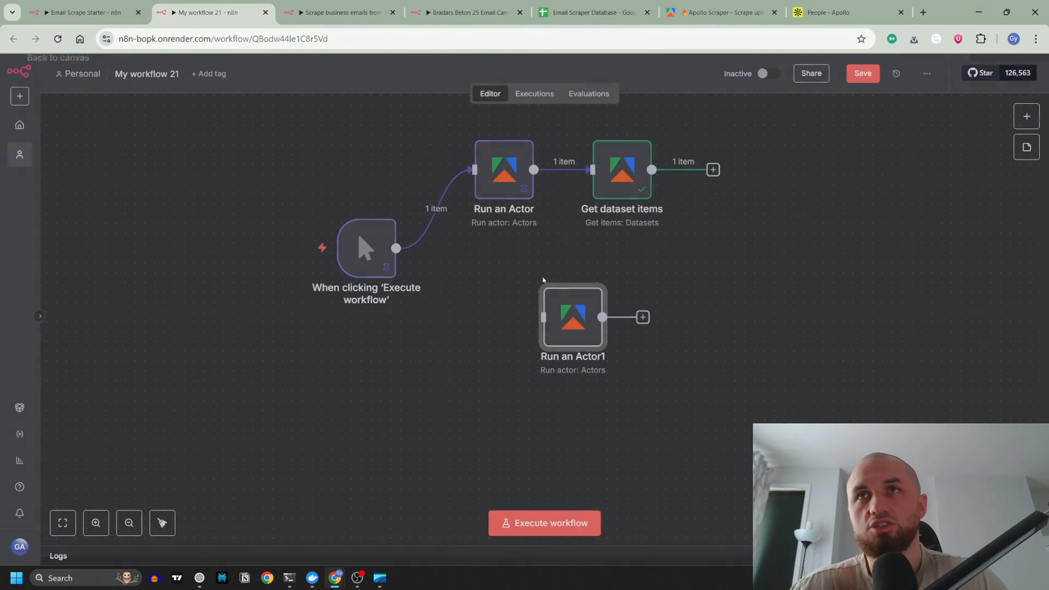
drag(569, 325, 511, 323)
- Review the Apollo node's Input JSON and compare it with the Apollo people search filters and the Apify actor input
double_click(511, 324)
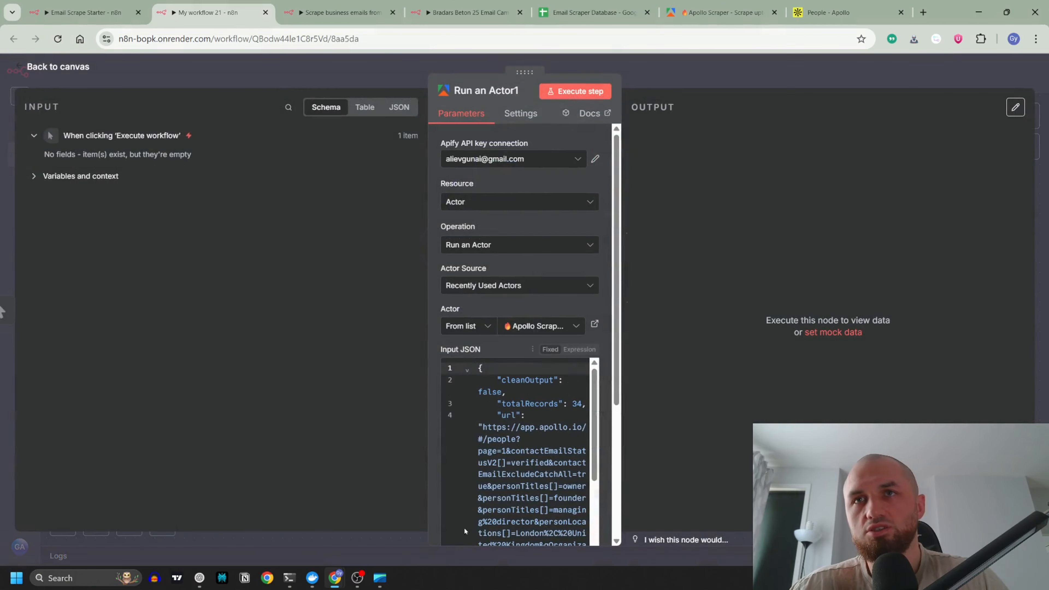
scroll(511, 416, down, 1)
scroll(511, 416, up, 1)
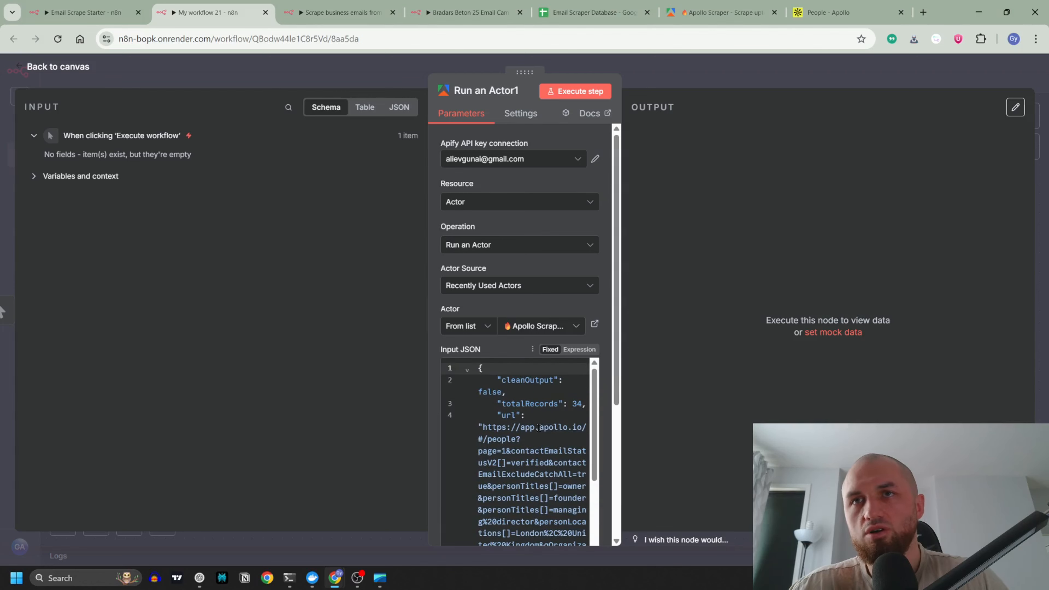
scroll(575, 433, down, 7)
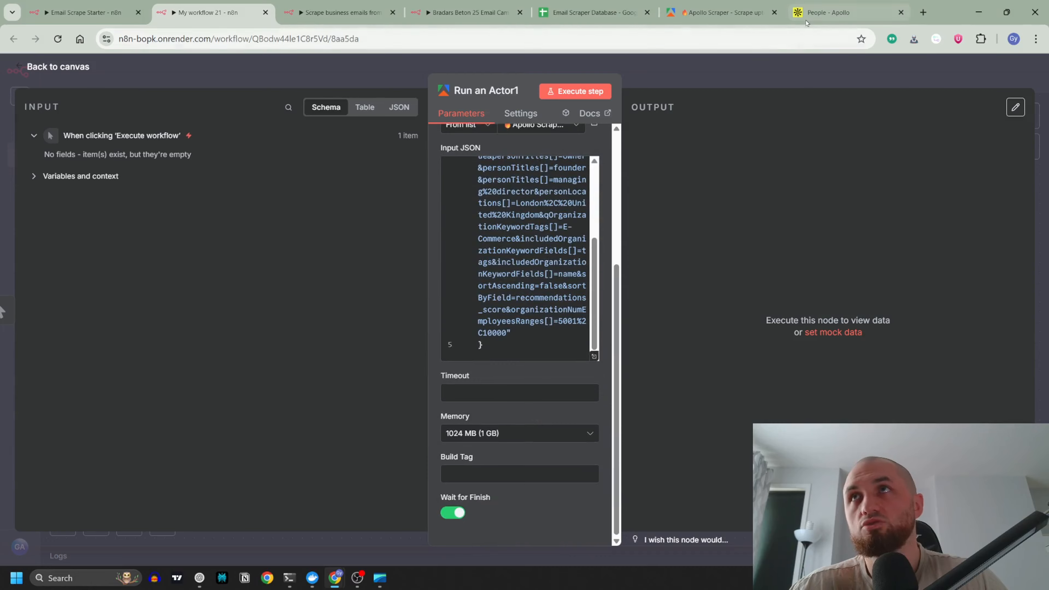
click(829, 13)
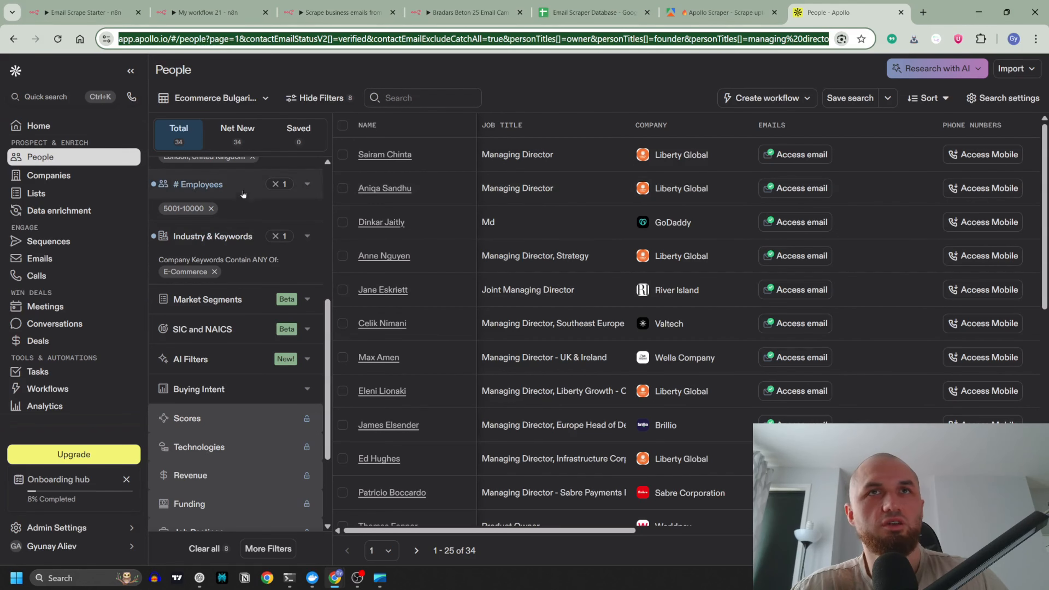
scroll(237, 330, up, 7)
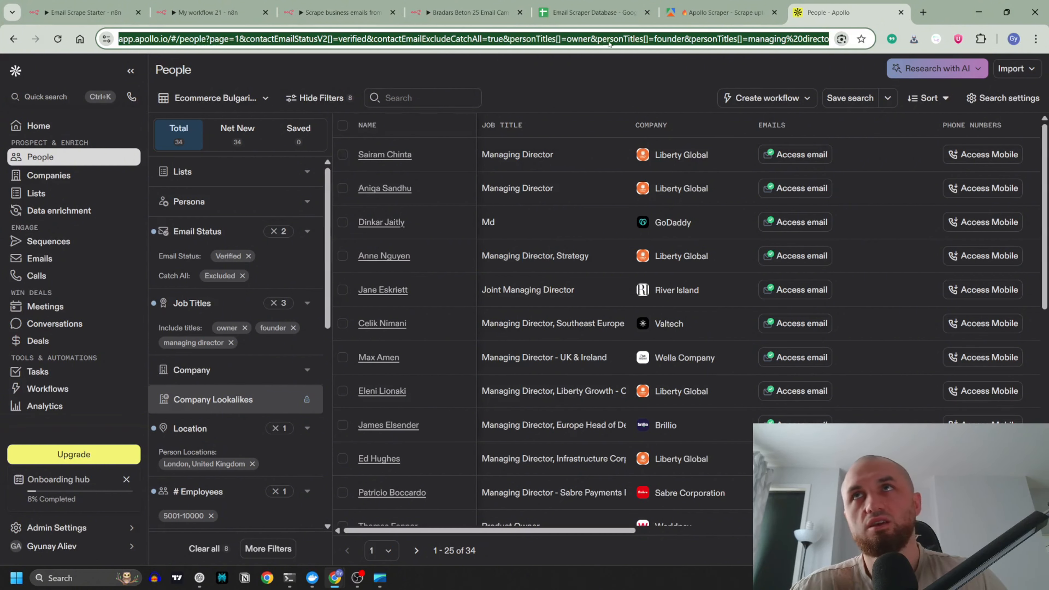
click(685, 12)
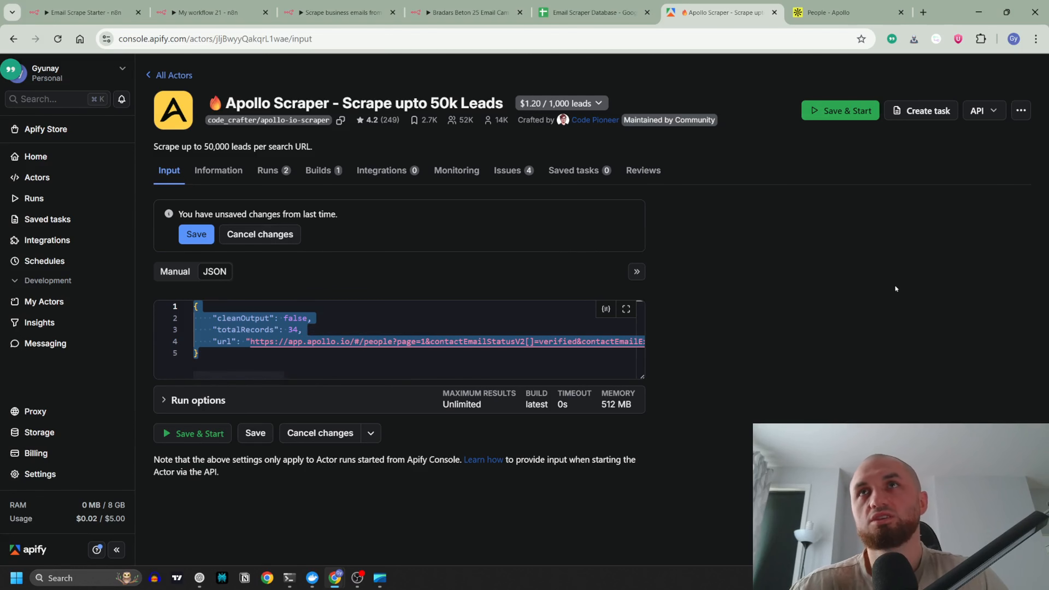
click(209, 12)
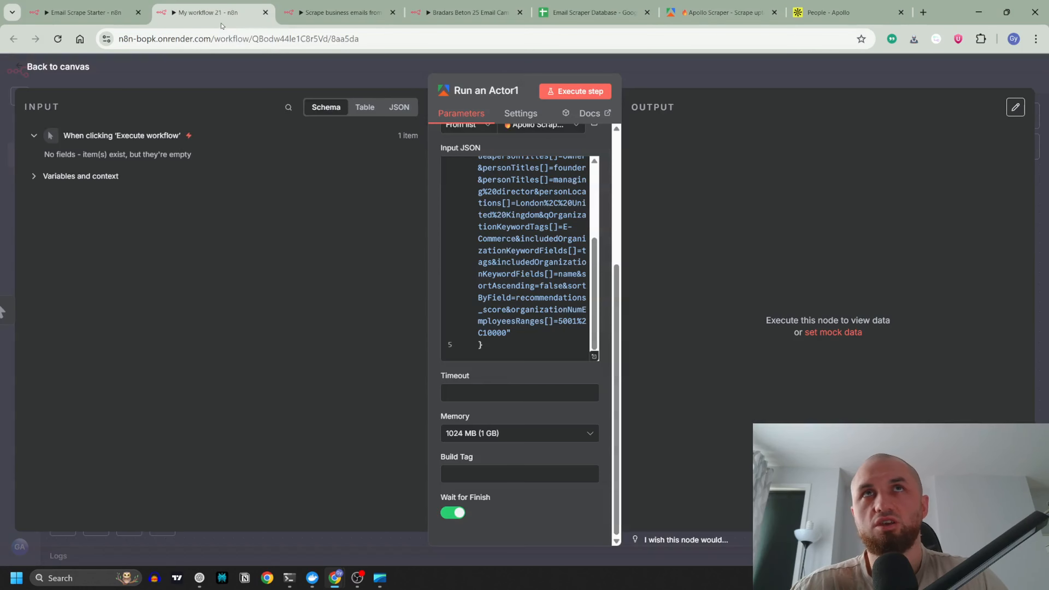
click(364, 75)
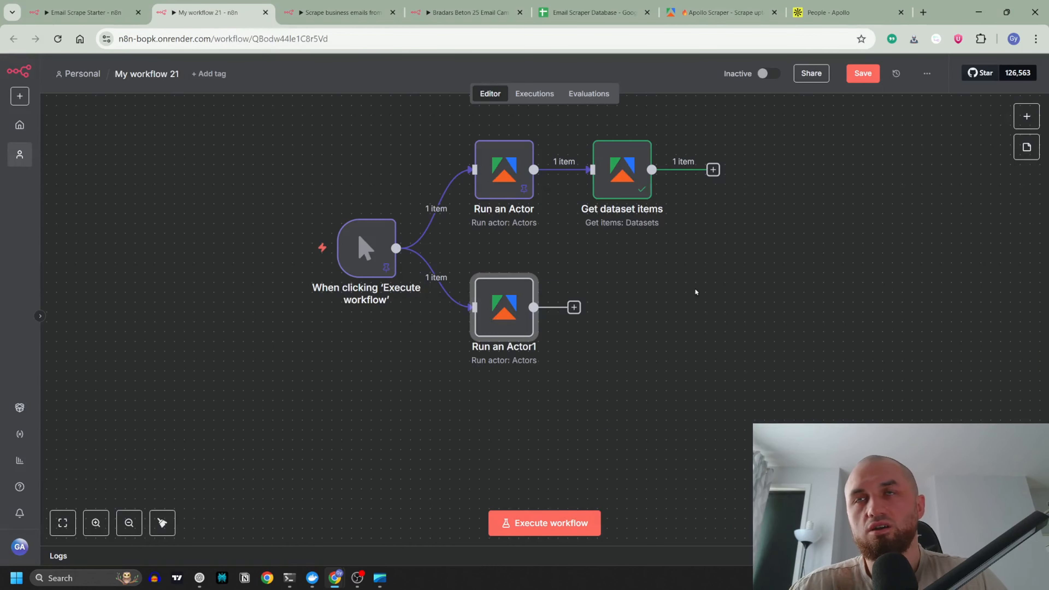
- Execute only the Apollo Scraper node in the workflow and check the actor's run list in Apify
double_click(503, 308)
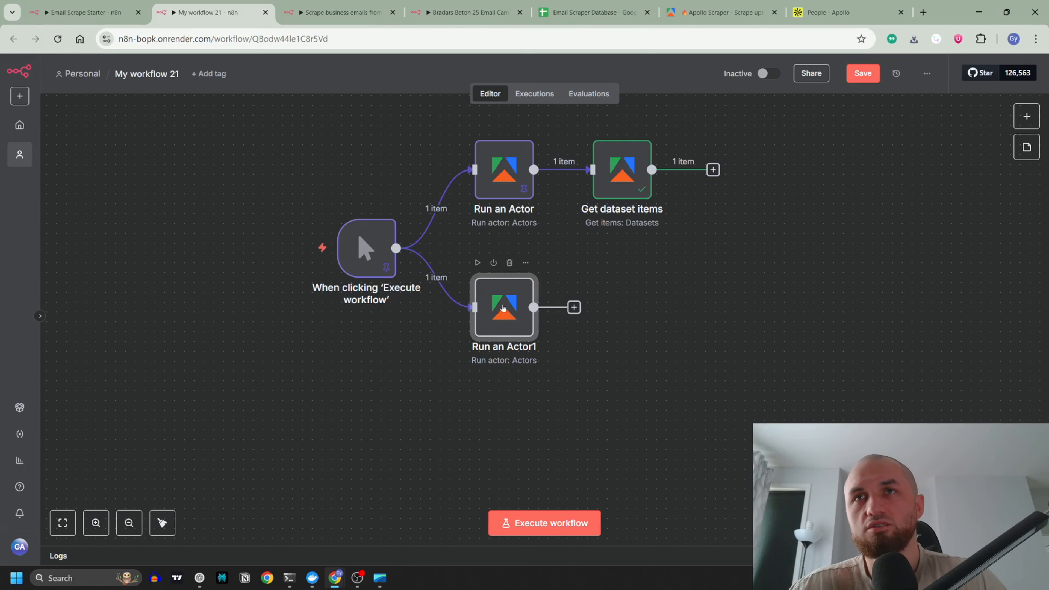
key(Escape)
click(478, 263)
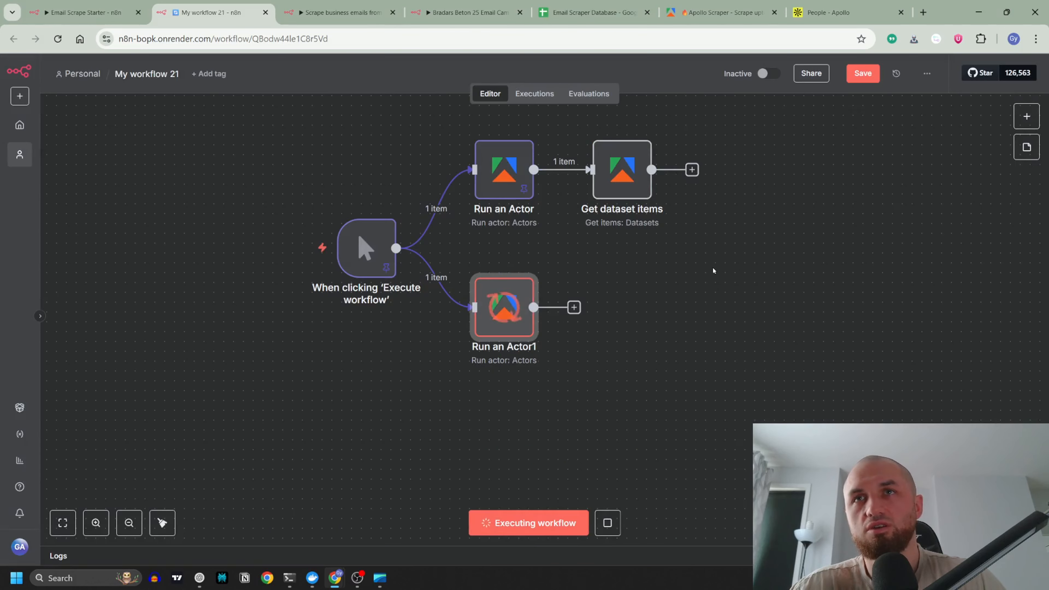
click(721, 13)
click(279, 168)
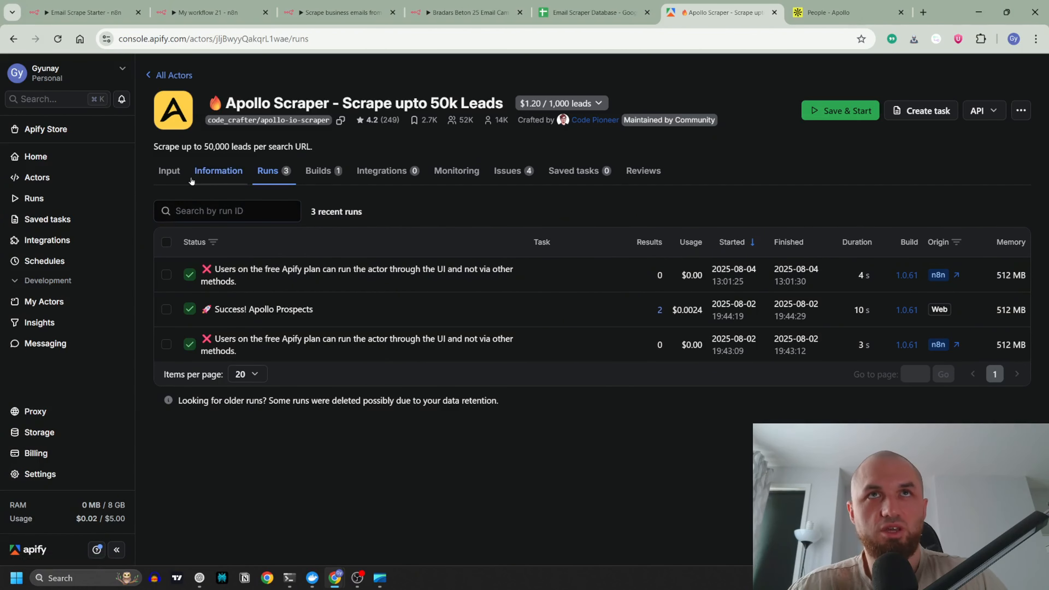
- Return to the Apollo Scraper's input form in Apify, check its settings, and save and start the actor from there
click(168, 173)
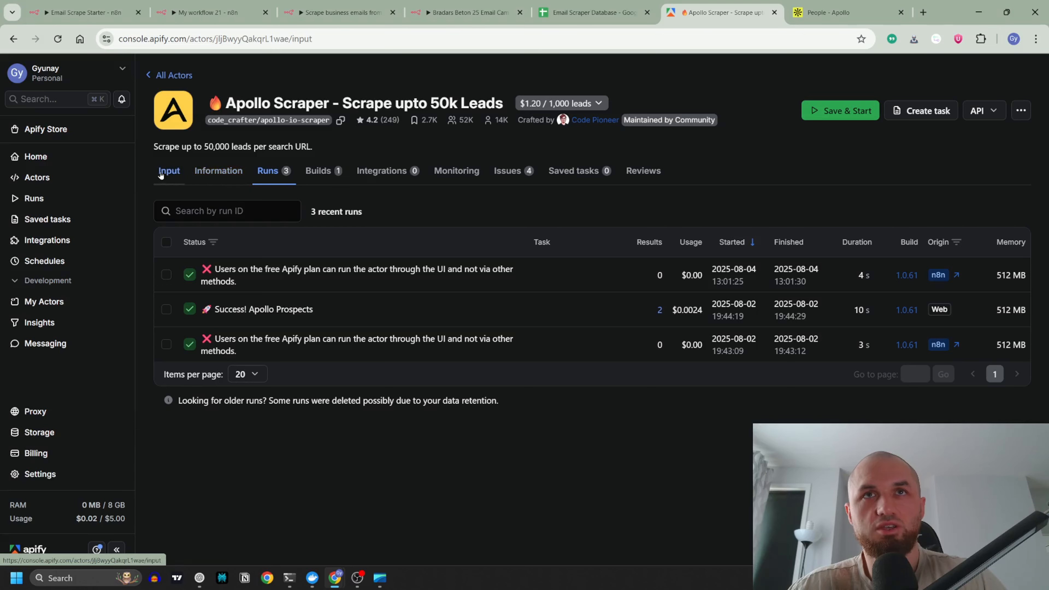
scroll(438, 286, down, 2)
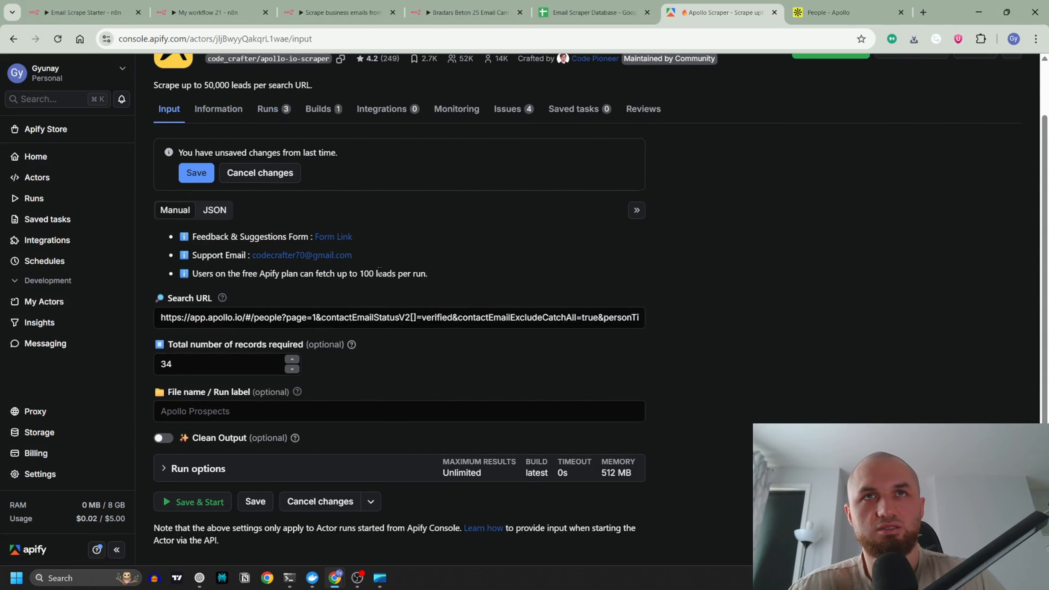
click(186, 338)
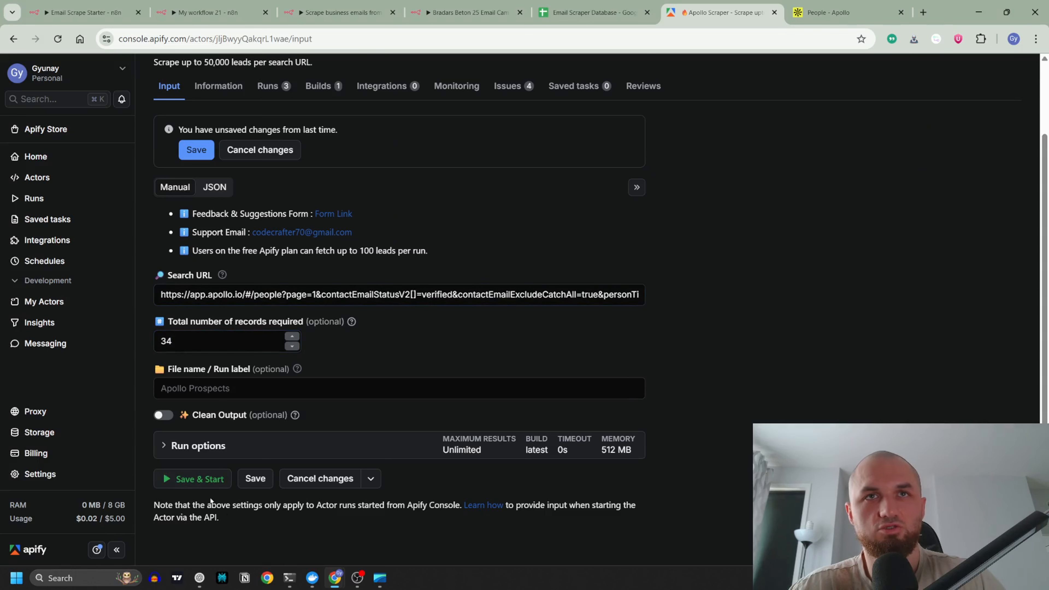
click(213, 487)
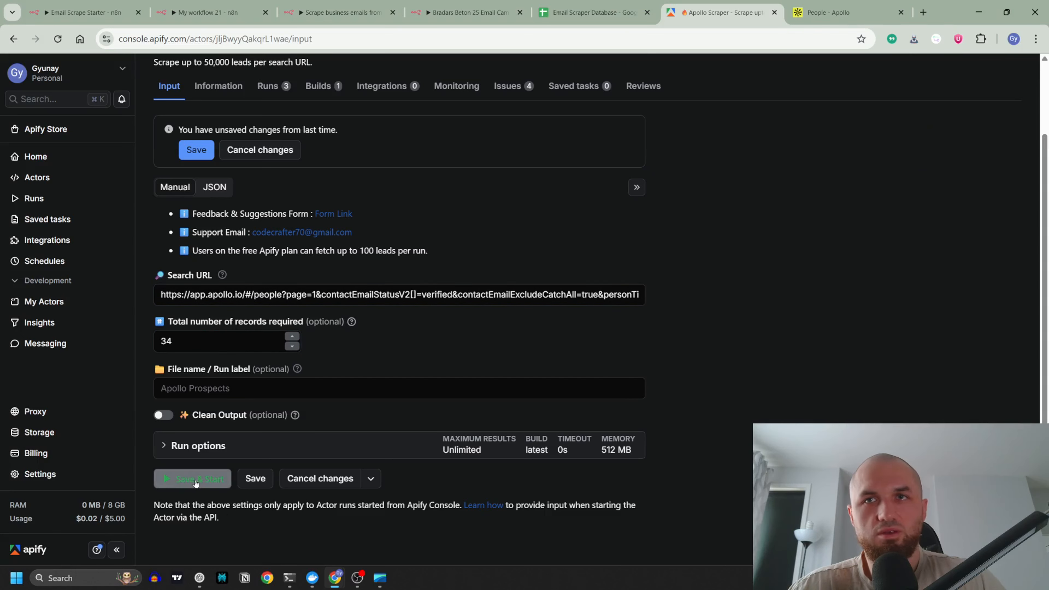
click(164, 415)
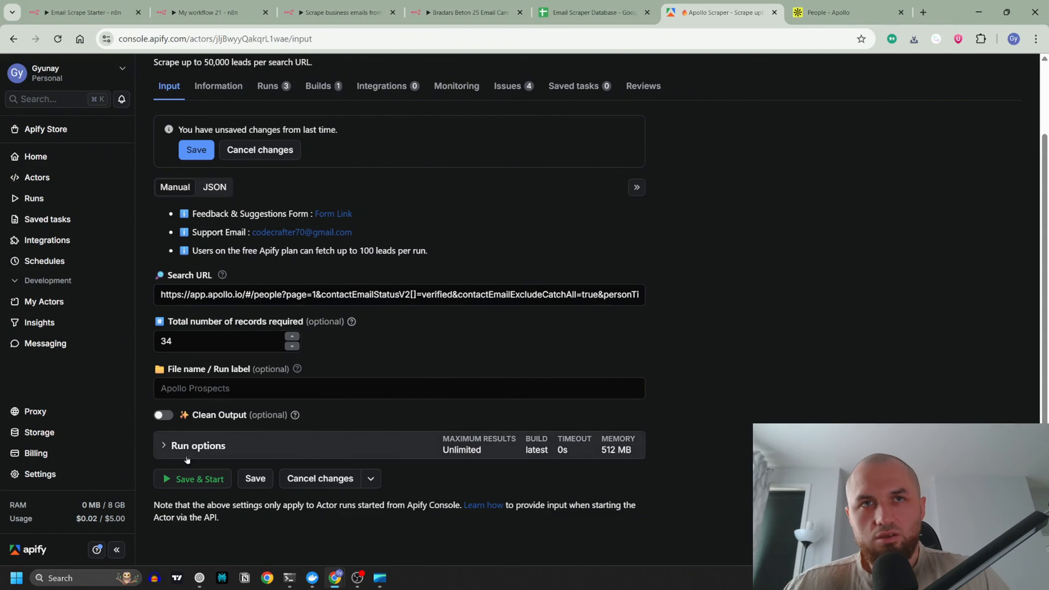
click(174, 298)
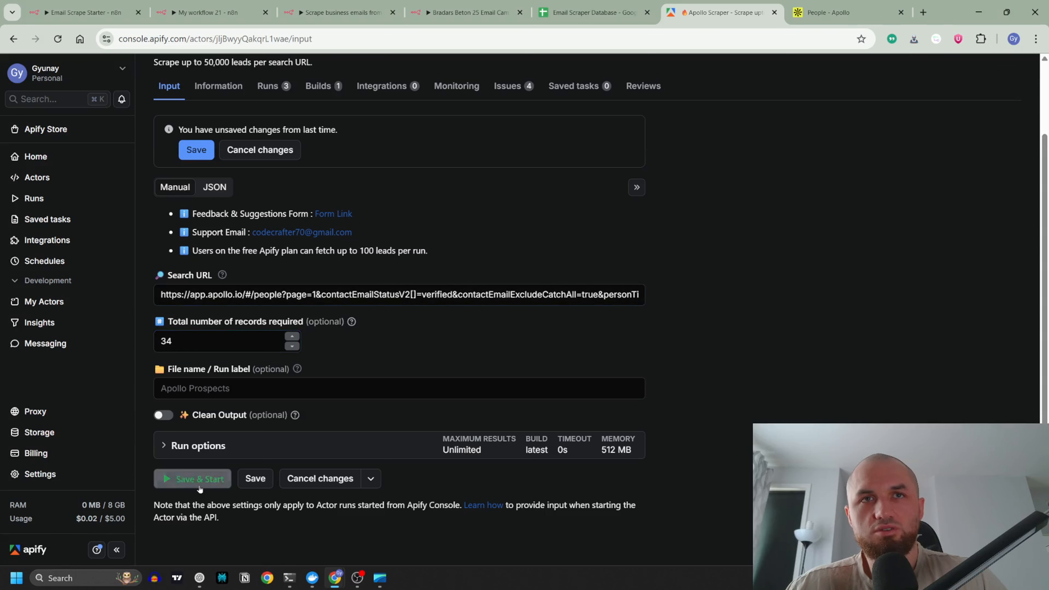
click(193, 479)
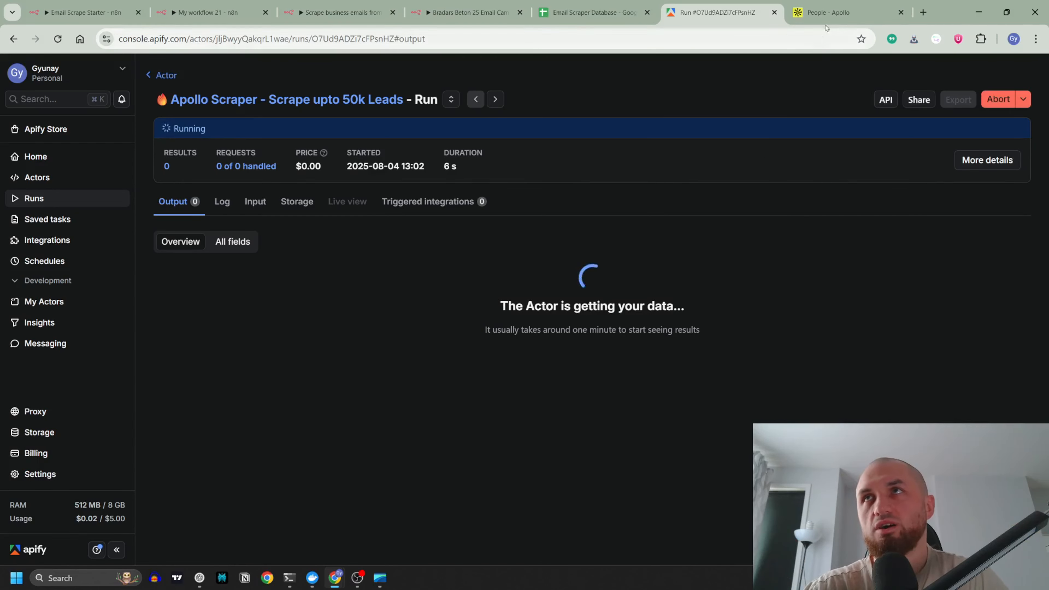
- Set the Apollo Scraper's total number of records required to 2, and save and start the actor again
key(ctrl+Tab)
click(692, 12)
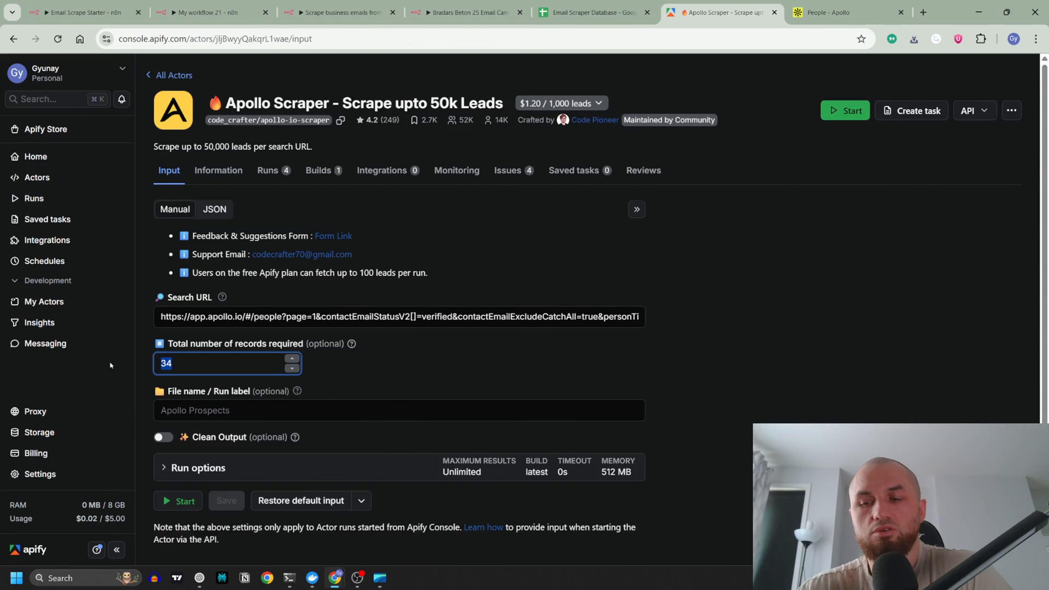
text(1)
key(BackSpace)
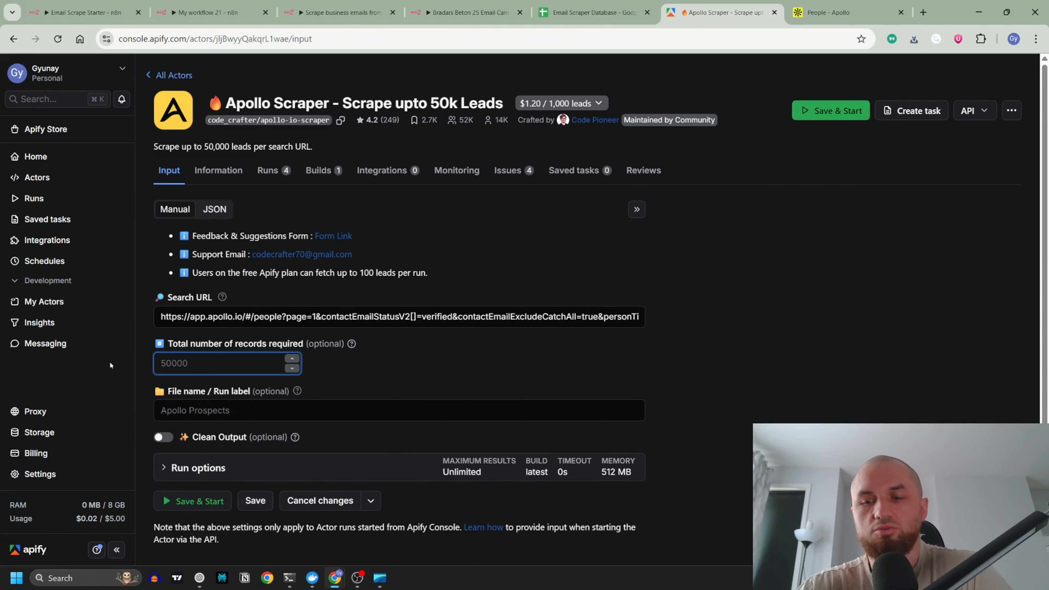
text(2)
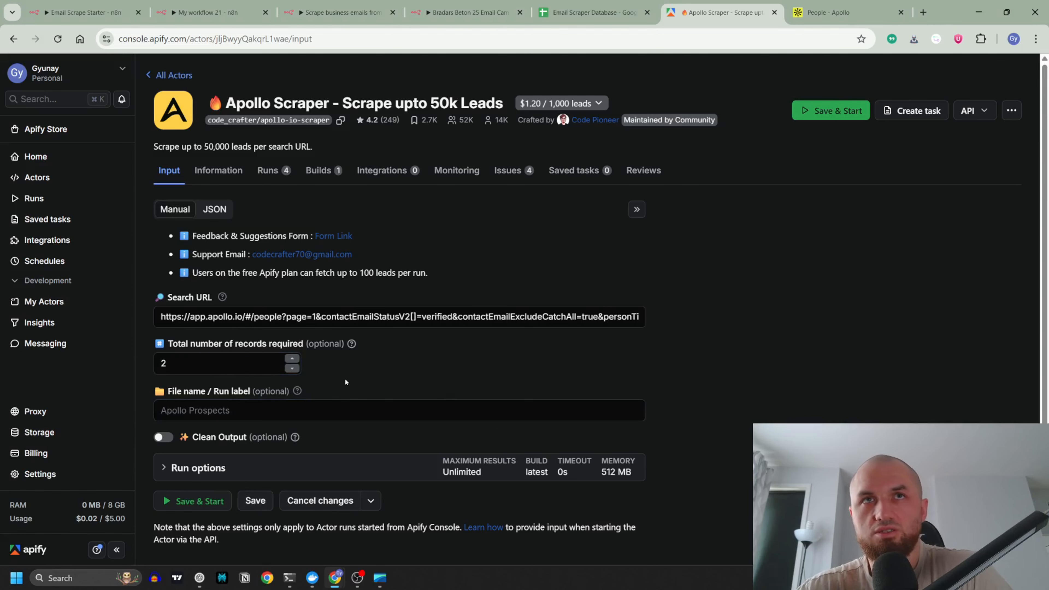
scroll(203, 488, down, 1)
click(205, 479)
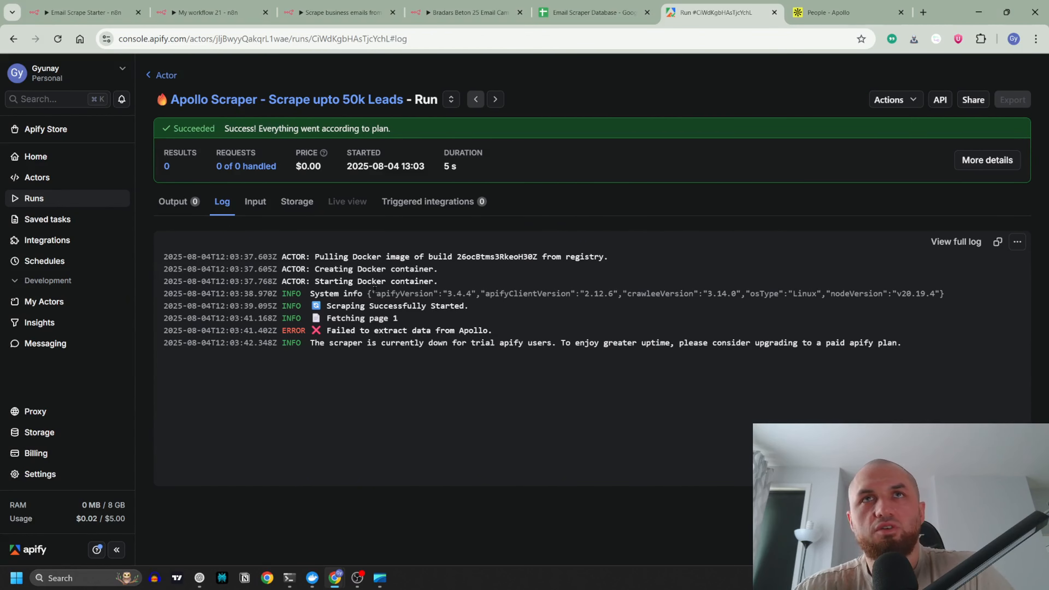
- Open the successful Apollo Prospects run from the Apollo Scraper's run list and compare its output with the Apollo people search
click(164, 74)
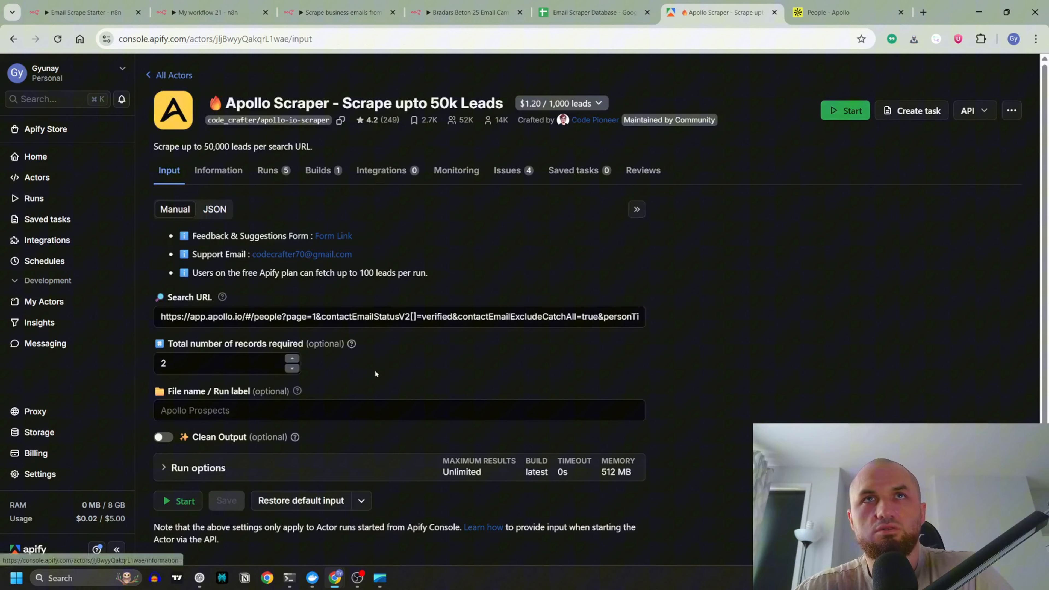
click(267, 170)
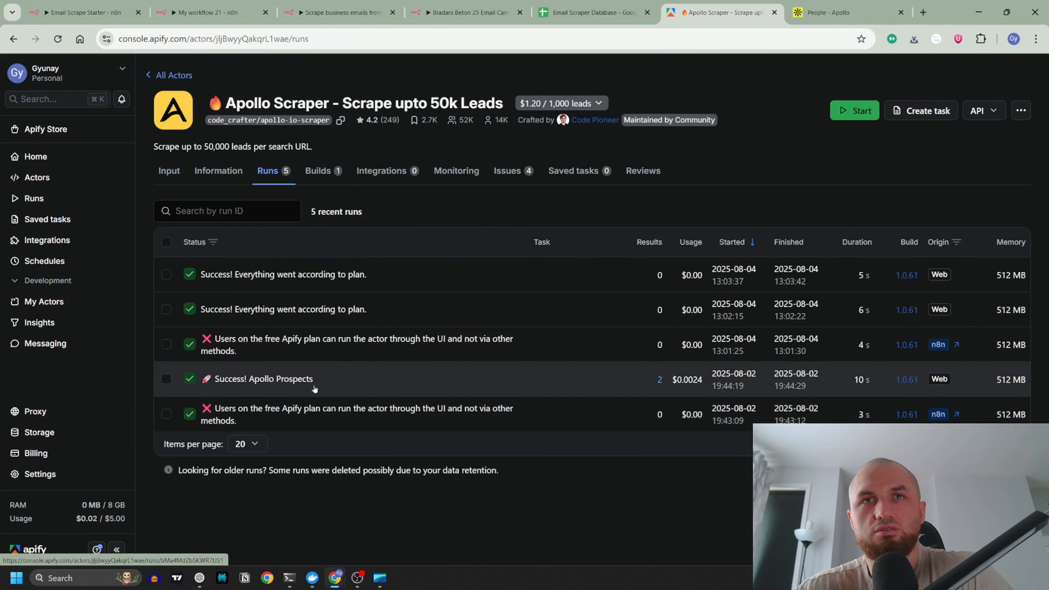
click(306, 387)
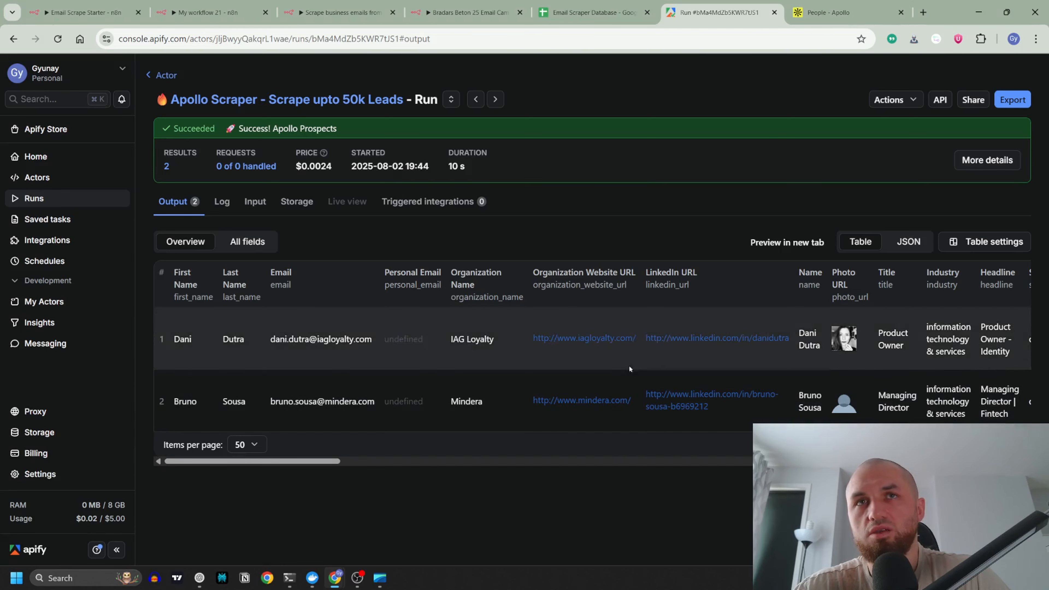
click(809, 13)
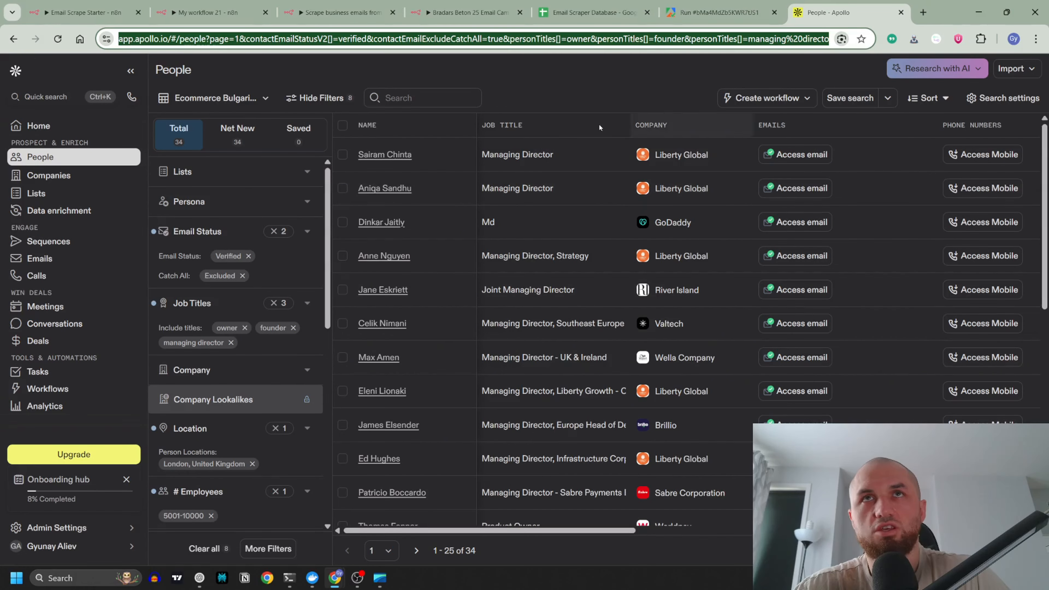
click(715, 13)
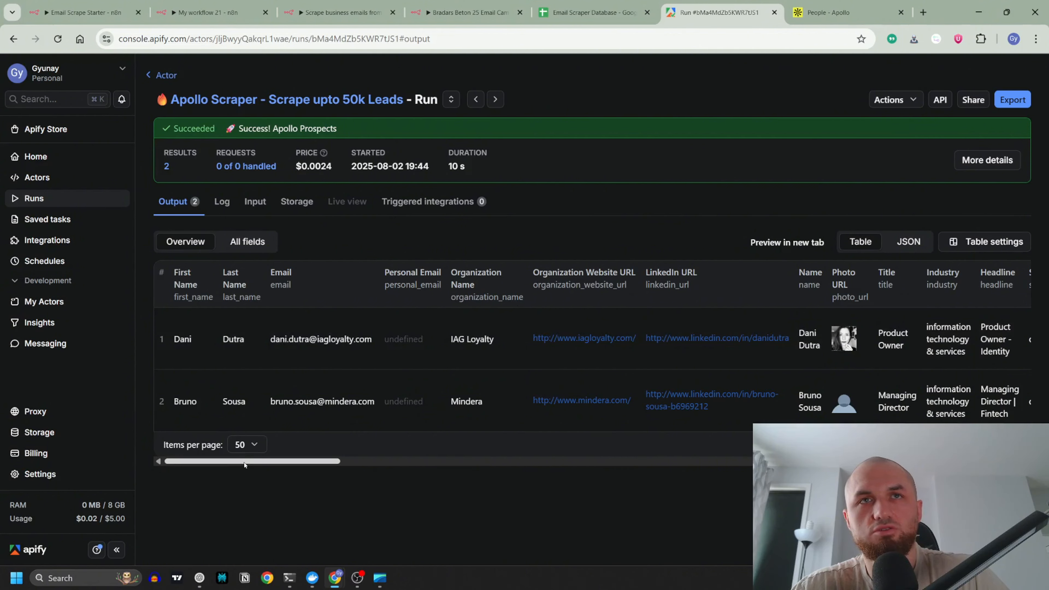
drag(247, 465, 307, 467)
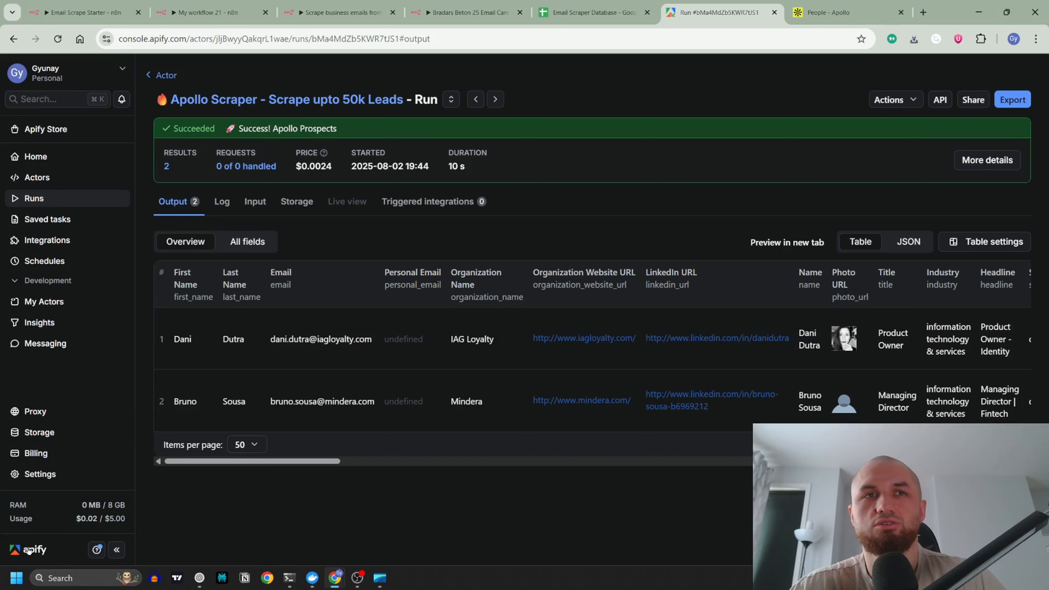
mouse_move(106, 518)
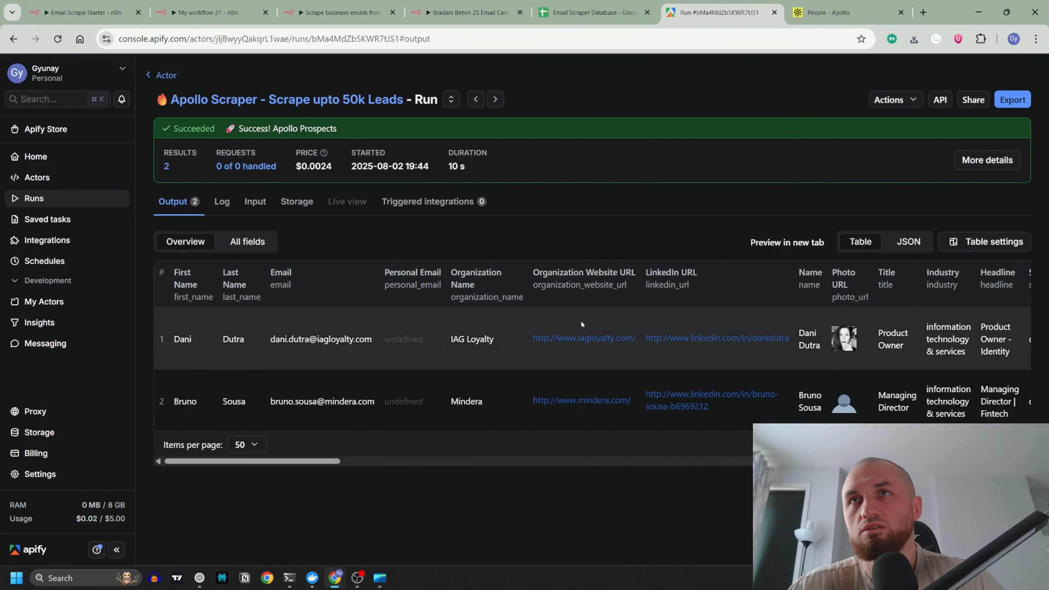
- Copy the dataset ID from the Get dataset items endpoint in this run's API details
click(940, 100)
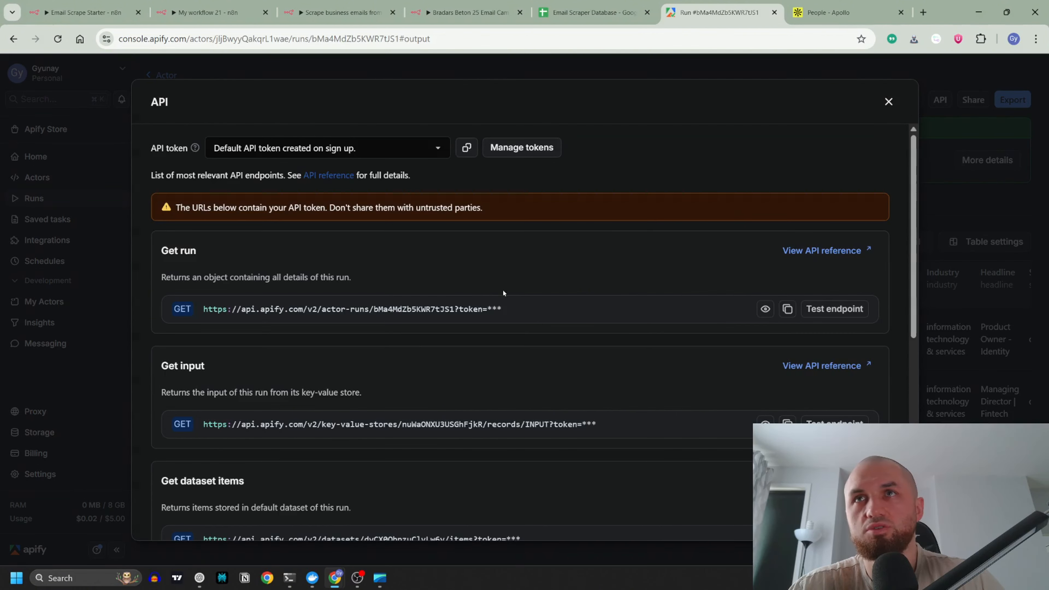
scroll(471, 342, down, 5)
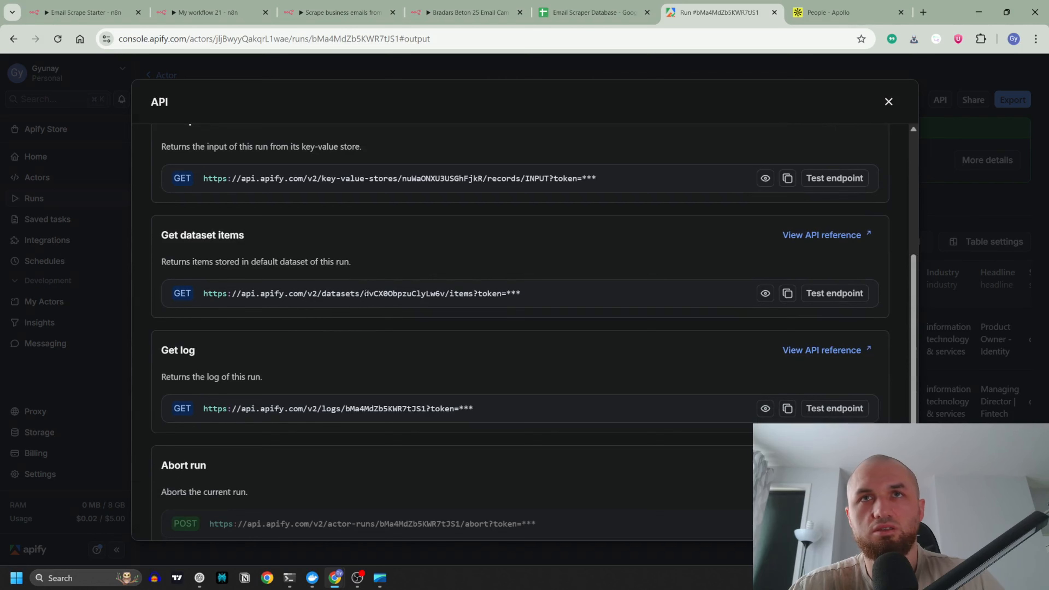
drag(363, 293, 447, 294)
key(ctrl+c)
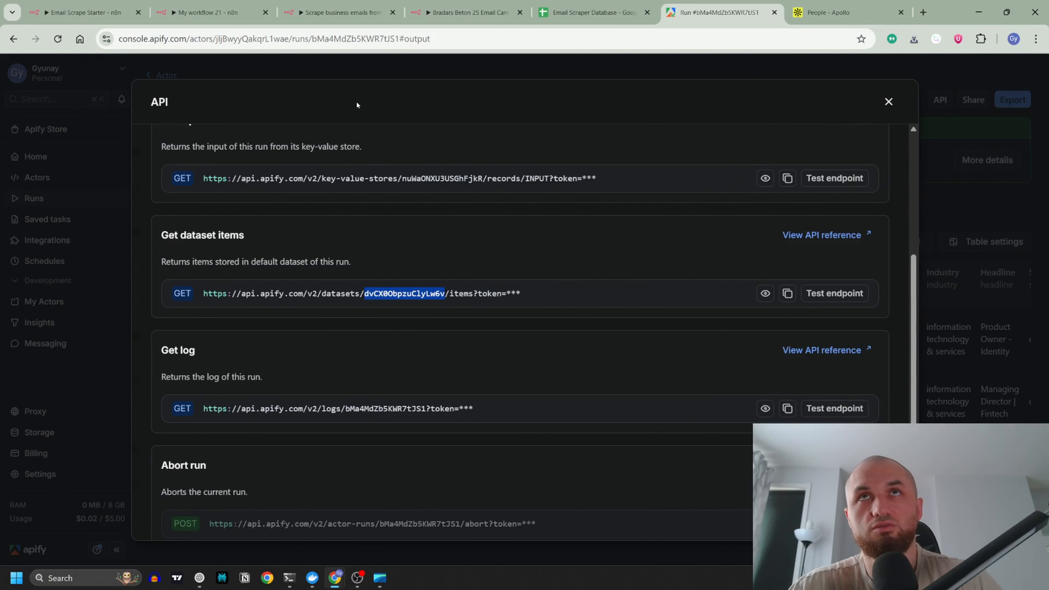
- In My workflow 21, add an Apify Get dataset items node after the Run an Actor1 node
click(209, 12)
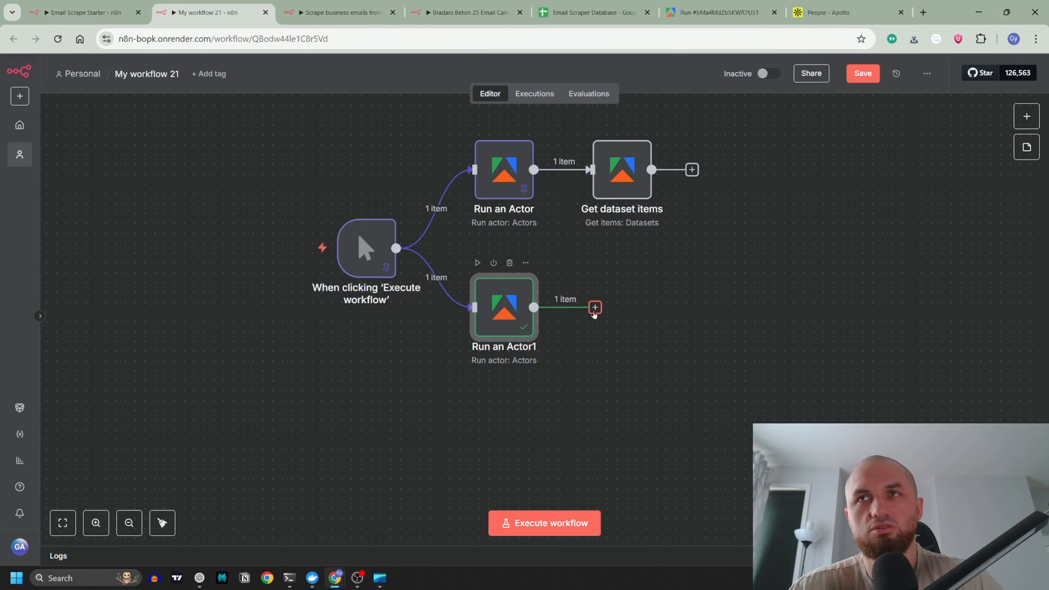
double_click(518, 320)
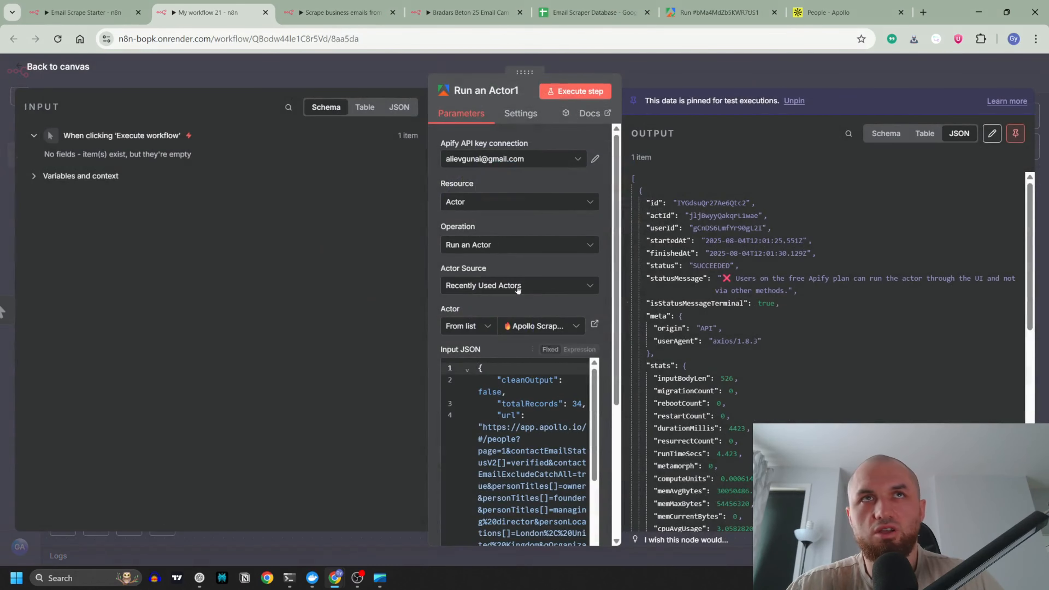
click(356, 80)
click(595, 307)
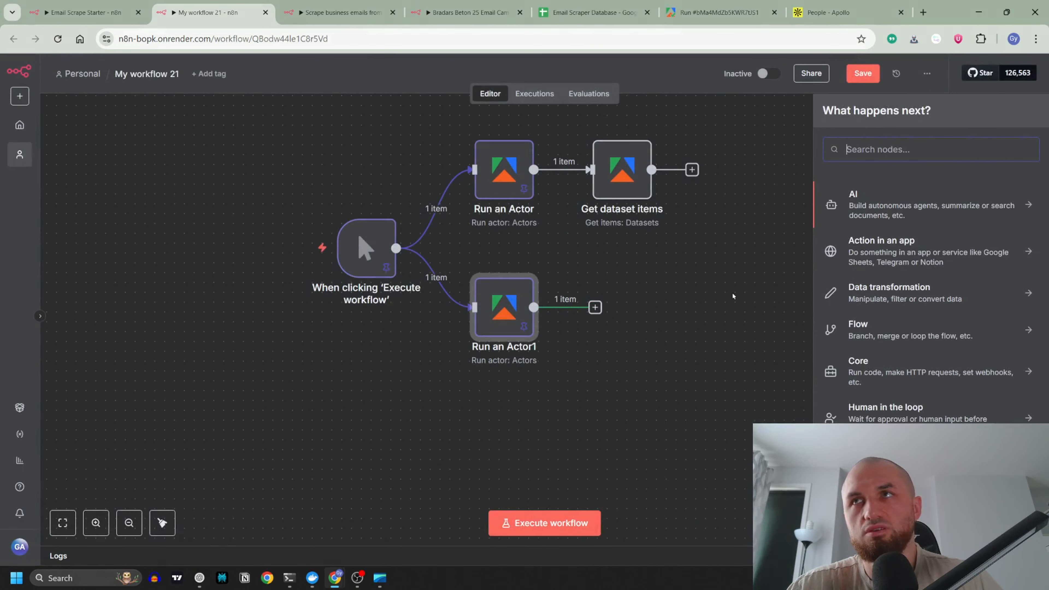
text(apif)
key(Return)
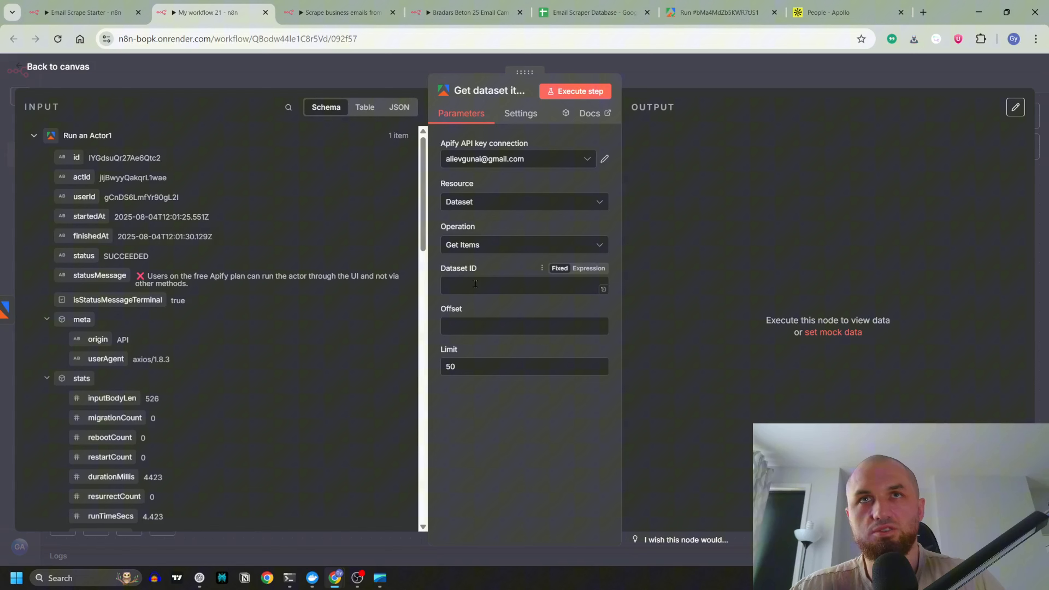
- Set the new node's Dataset ID to the ID copied from the Apify run and execute the node
click(475, 284)
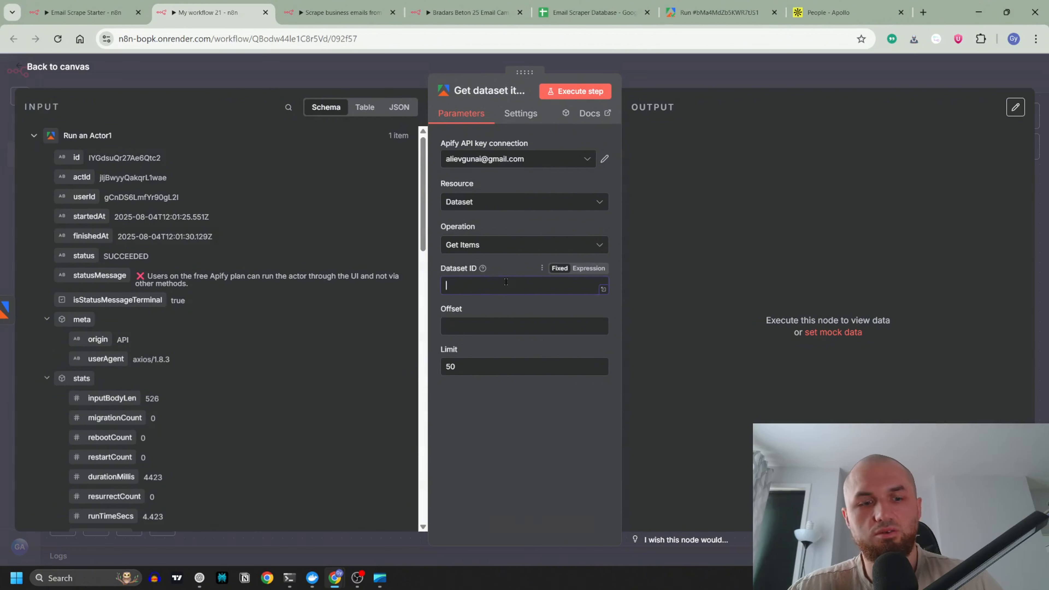
key(ctrl+v)
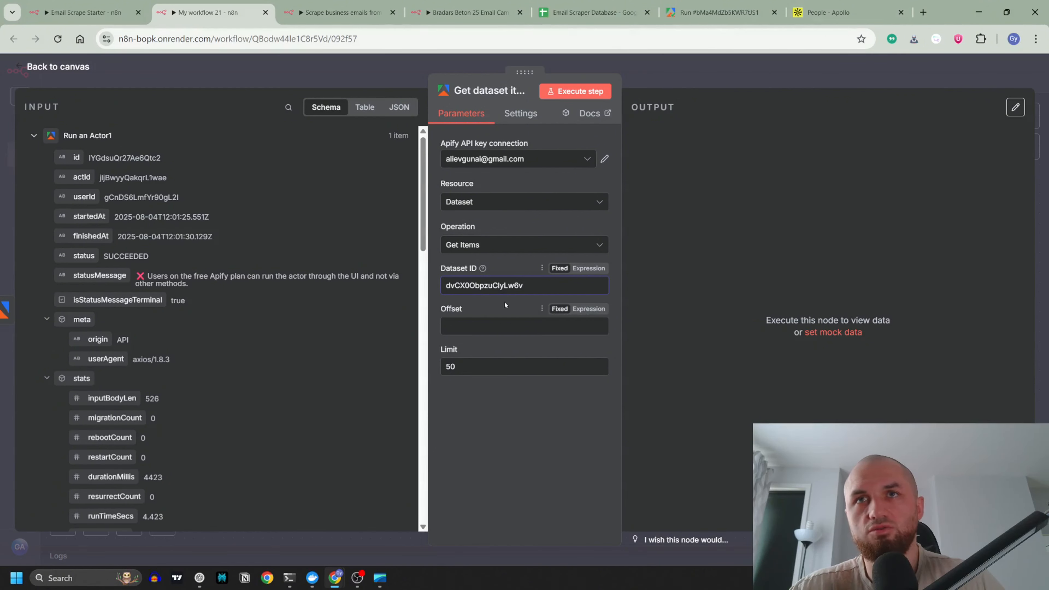
click(709, 15)
click(209, 12)
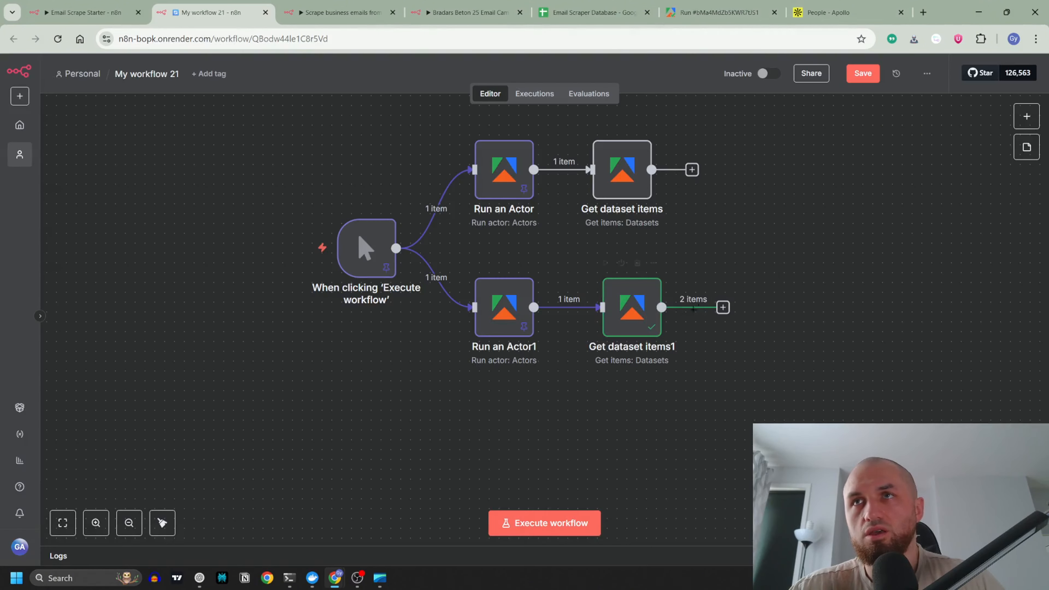
- Review the Get dataset items1 node's retrieved leads and the input fields coming from Run an Actor1
double_click(628, 311)
key(Escape)
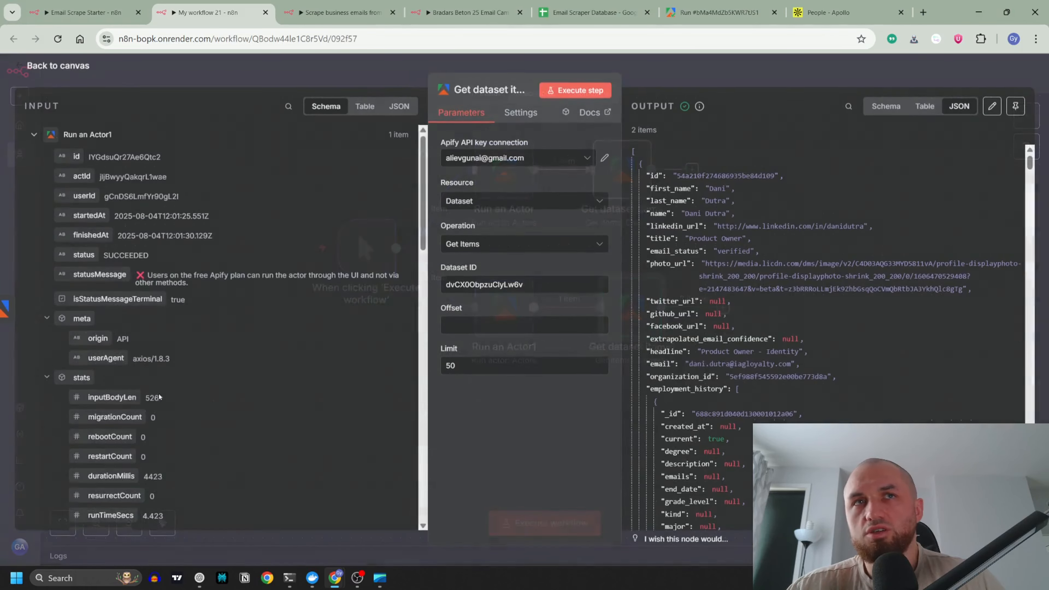
double_click(632, 307)
scroll(205, 330, down, 10)
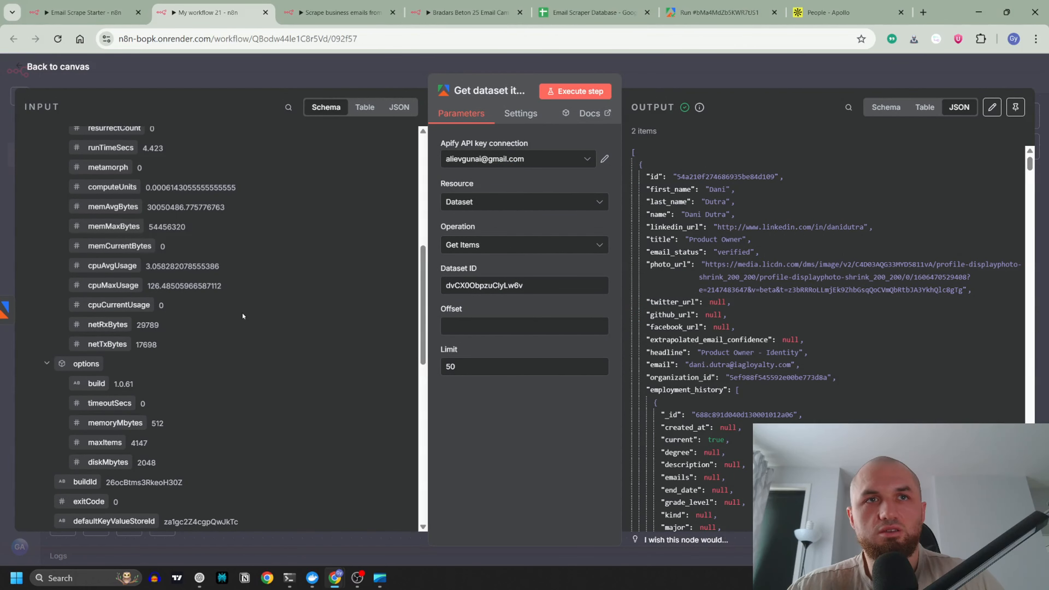
scroll(242, 314, up, 10)
scroll(235, 306, down, 5)
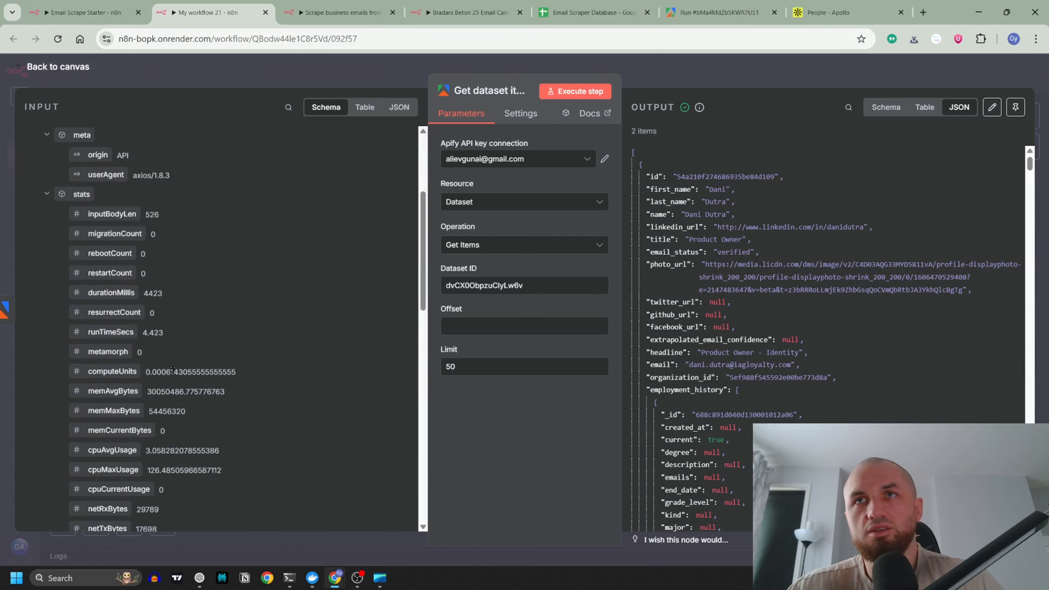
- Compare the Dataset ID expression and input fields of the first Get dataset items node with the Get dataset items1 node
click(408, 85)
double_click(621, 169)
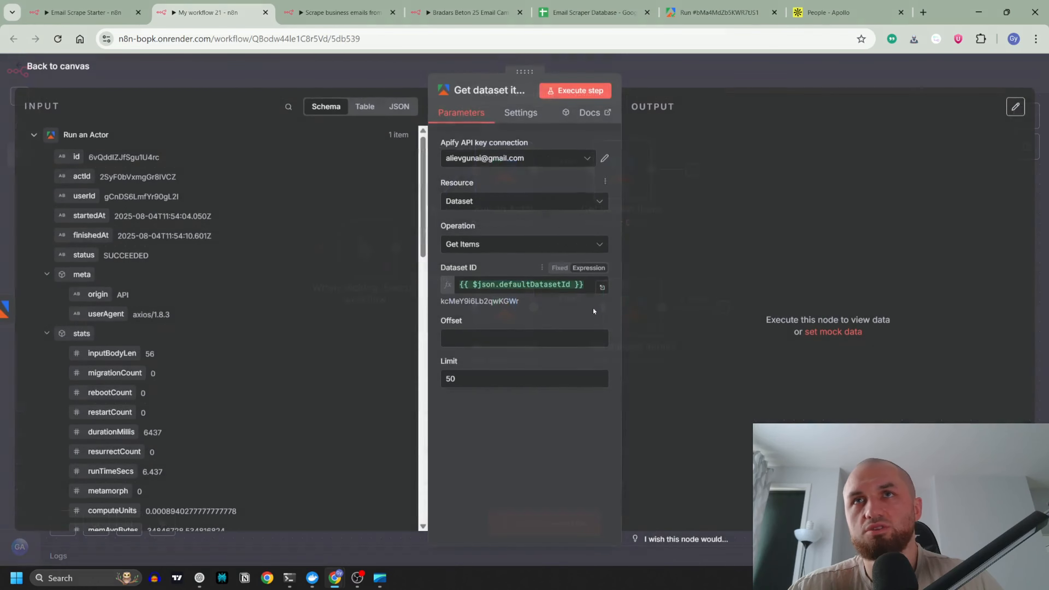
scroll(221, 287, down, 12)
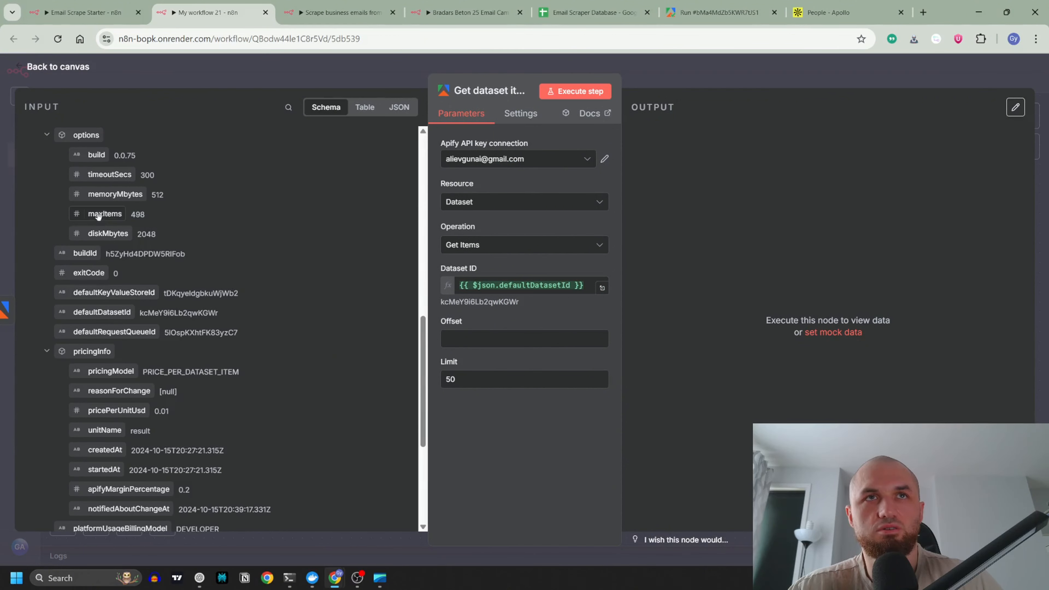
click(371, 70)
double_click(639, 322)
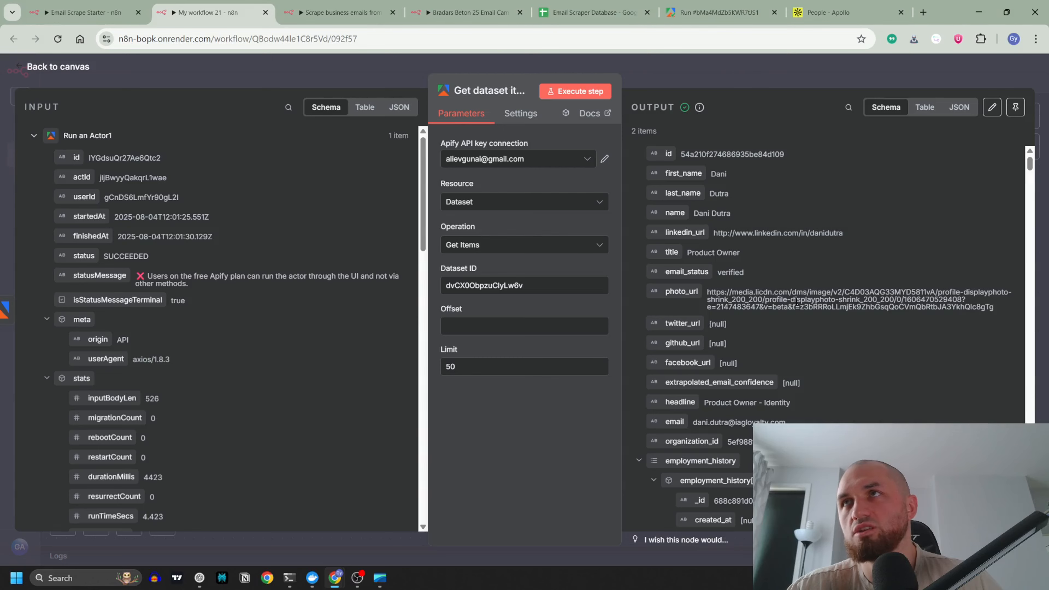
key(Escape)
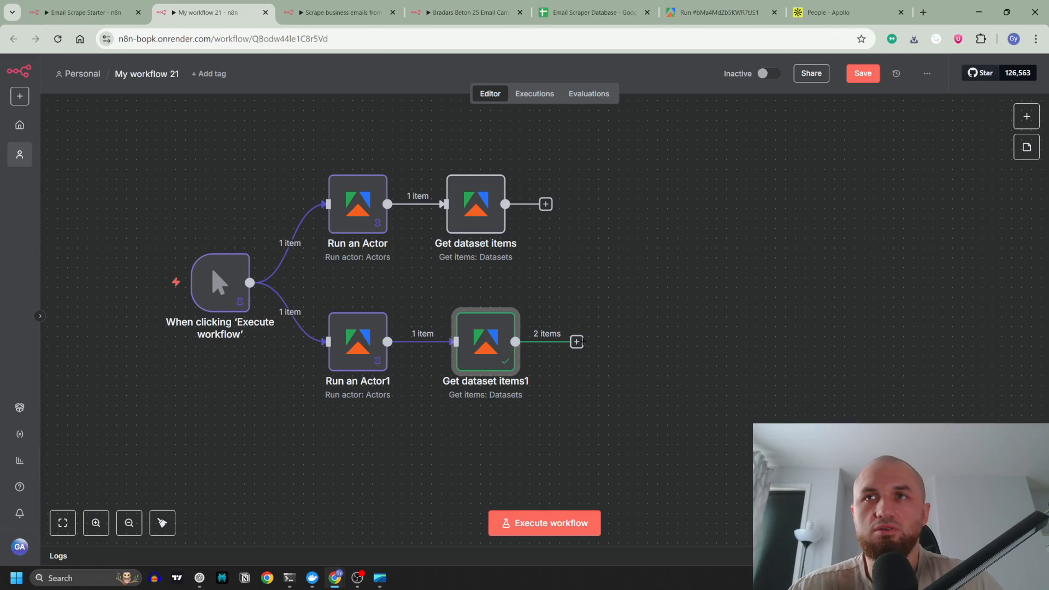
- Try chaining the LinkedIn Run an Actor and Get dataset items nodes after the Get dataset items1 node
click(364, 206)
shift+click(475, 219)
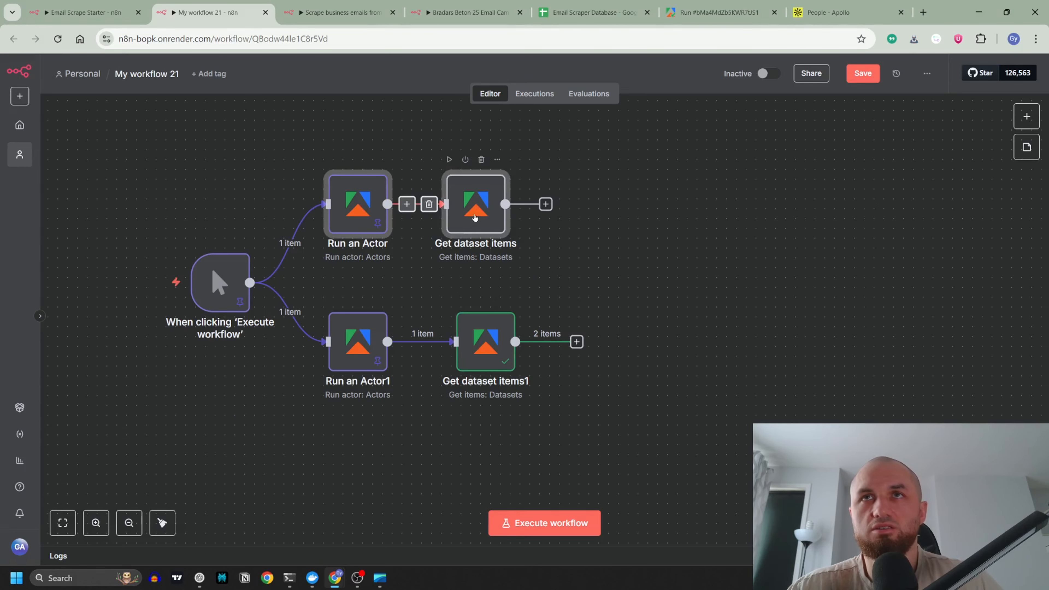
drag(363, 207, 652, 325)
drag(577, 343, 614, 342)
- Clear the fixed profile URL in Run an Actor's Input JSON and add the linkedin_url field from Get dataset items1
double_click(614, 342)
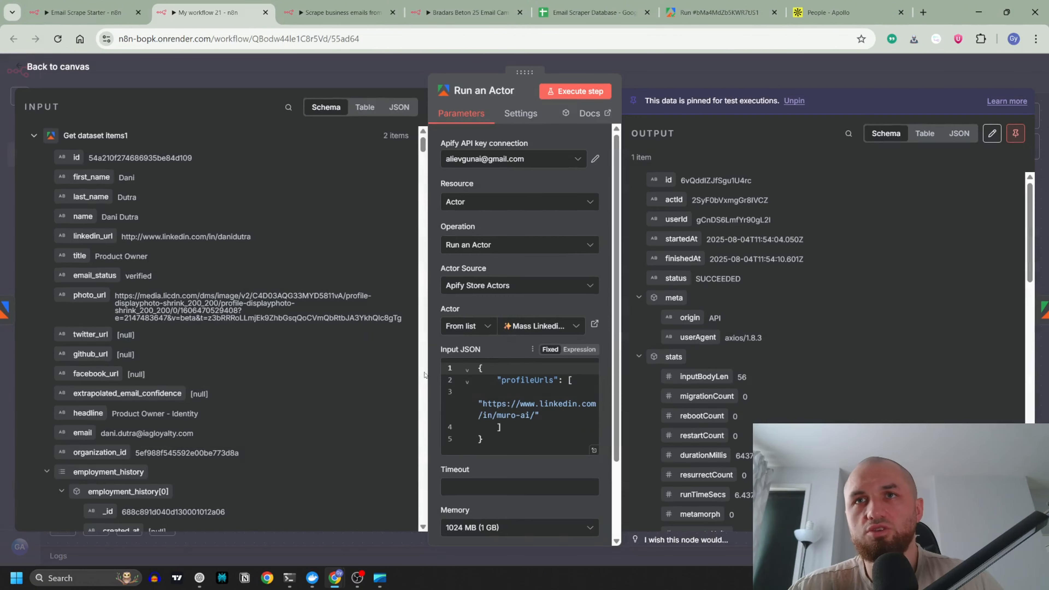
drag(535, 415, 483, 403)
key(BackSpace)
drag(96, 236, 471, 372)
scroll(563, 468, down, 3)
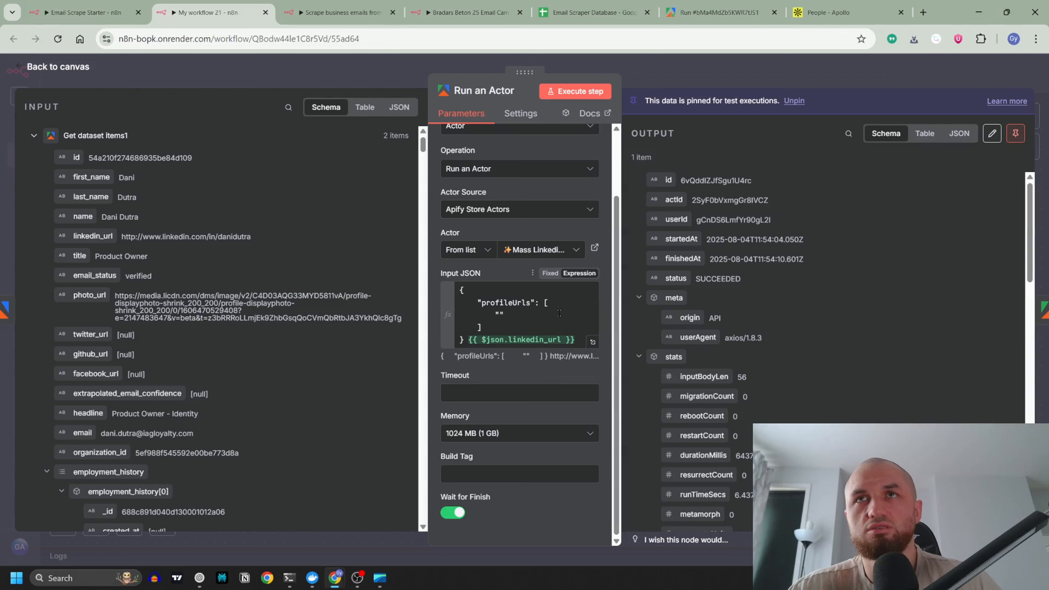
- Examine the lead's linkedin_url and email values in the Run an Actor node's input data
drag(124, 237, 256, 240)
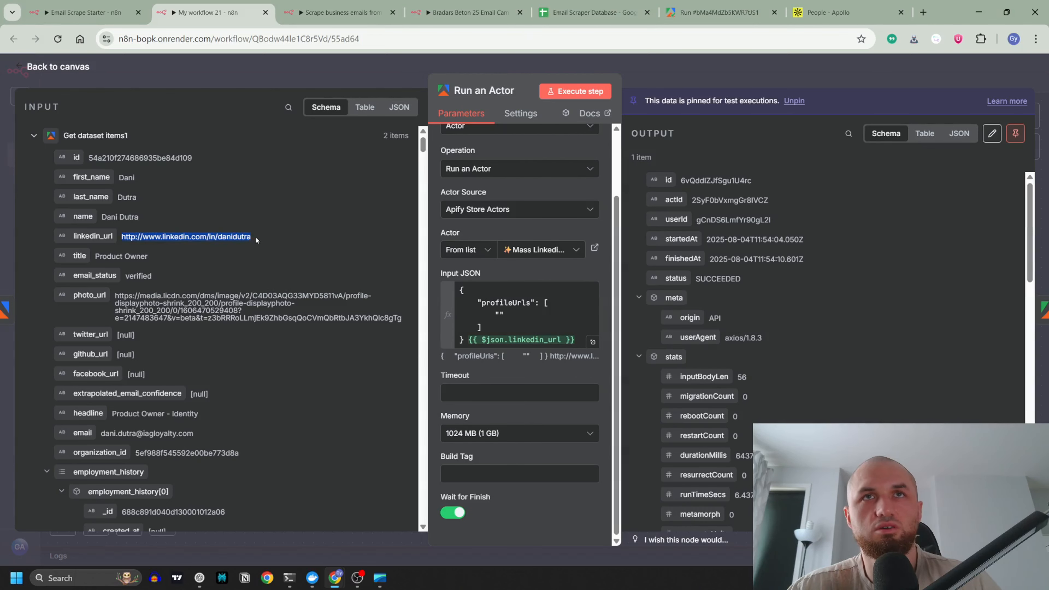
click(256, 240)
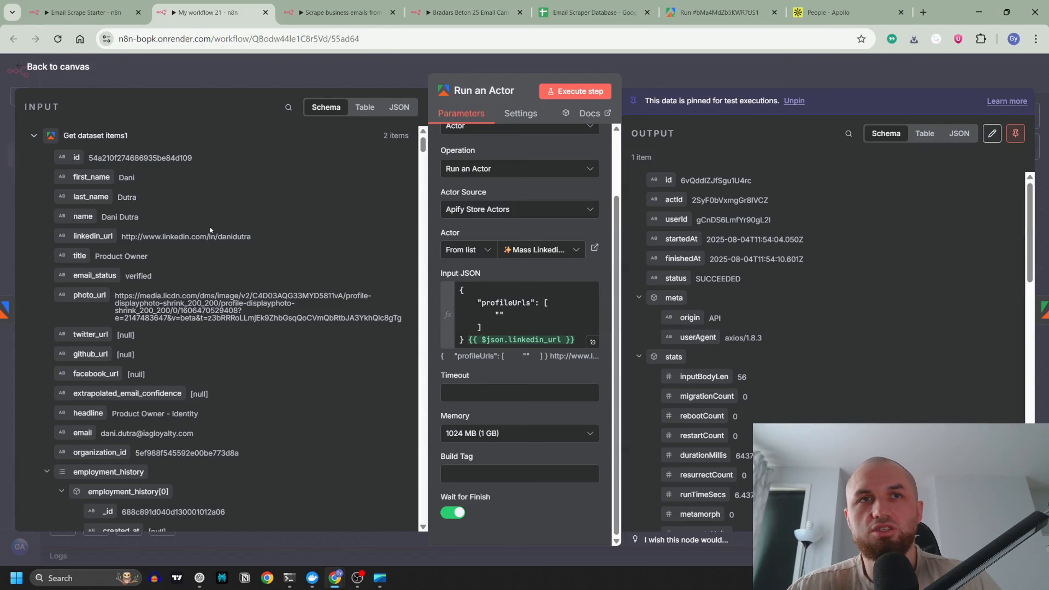
scroll(180, 222, down, 3)
triple_click(192, 310)
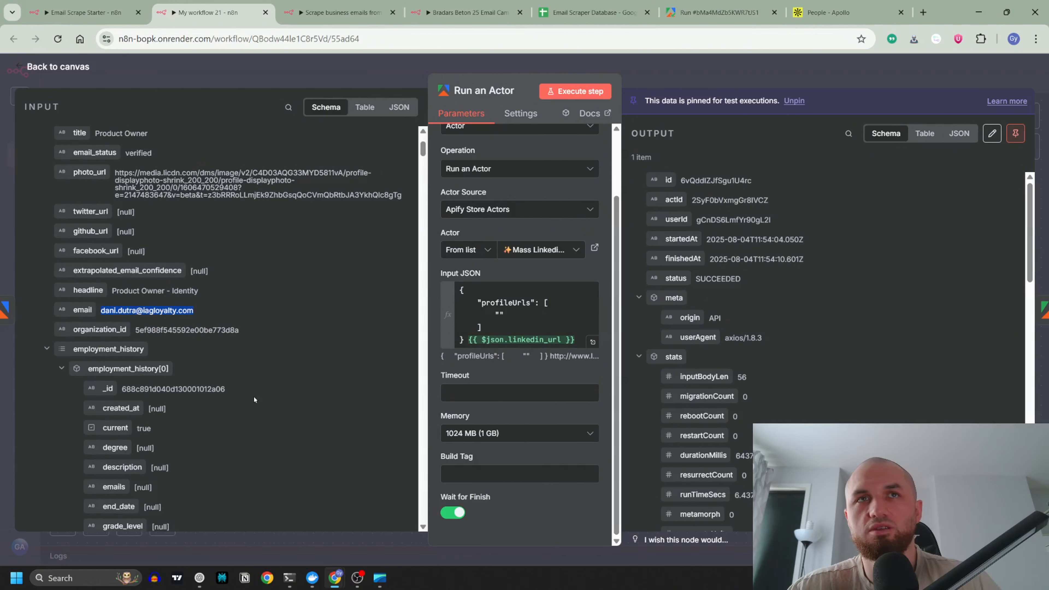
- Close the node and undo the rearrangement, restoring the LinkedIn actor nodes to their own branch from the trigger
click(271, 70)
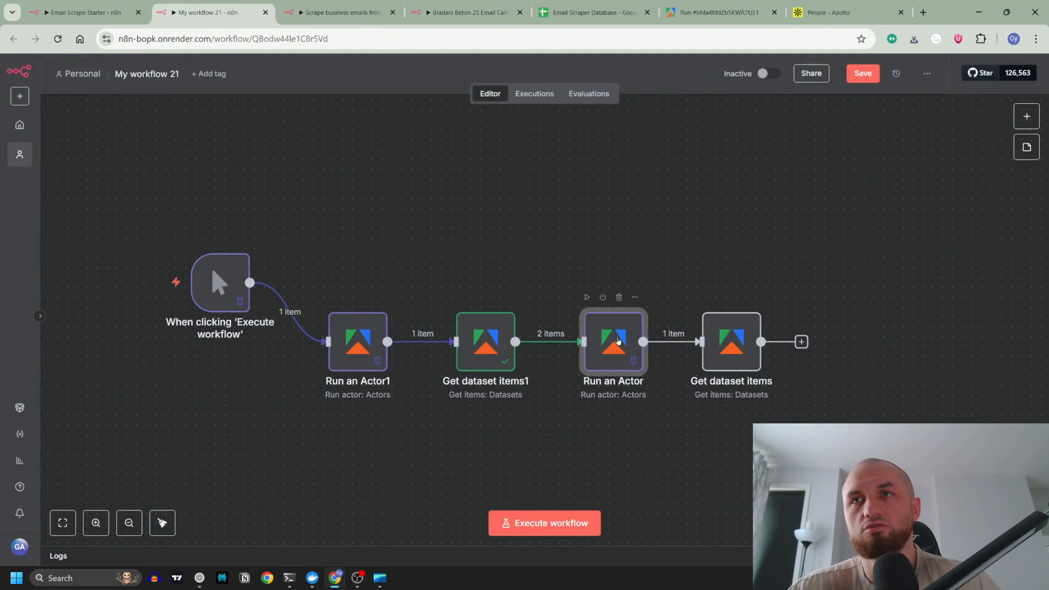
drag(615, 343, 554, 183)
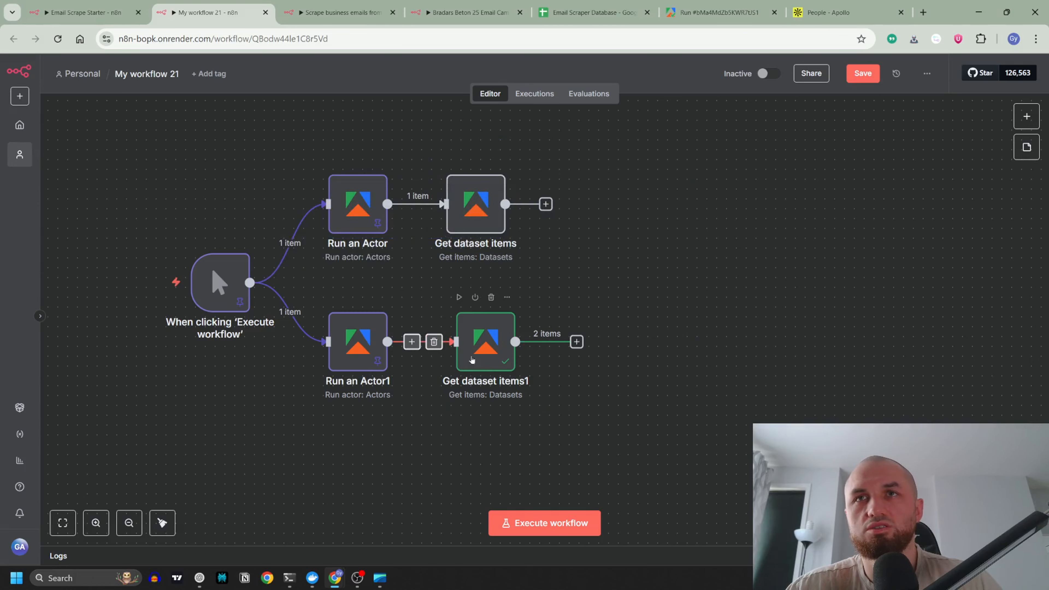
- Check the Apollo Scraper node's Input JSON and look through the matching people search results in Apollo
double_click(358, 343)
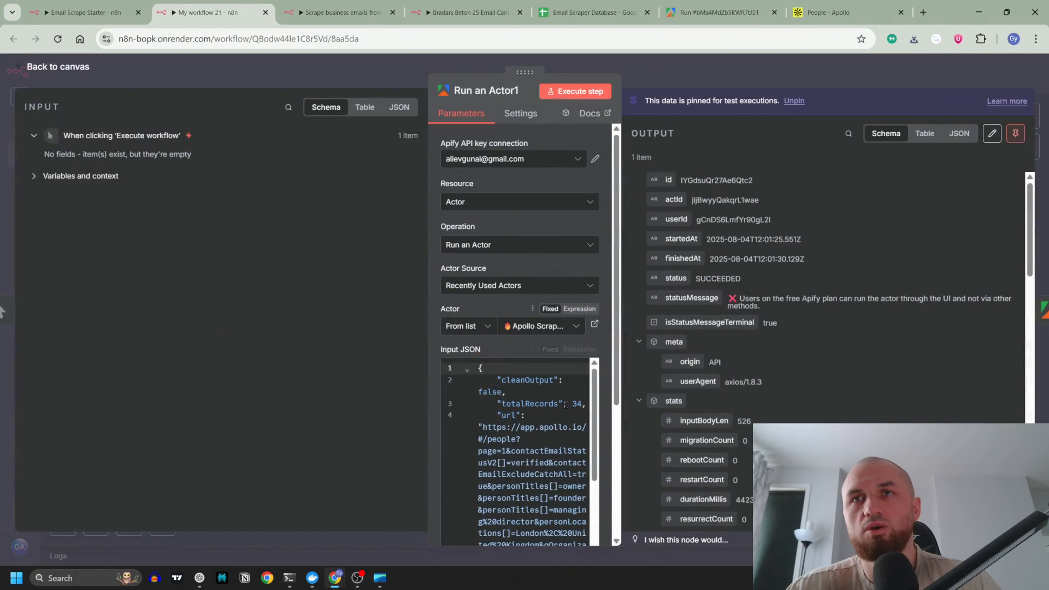
click(464, 81)
click(828, 12)
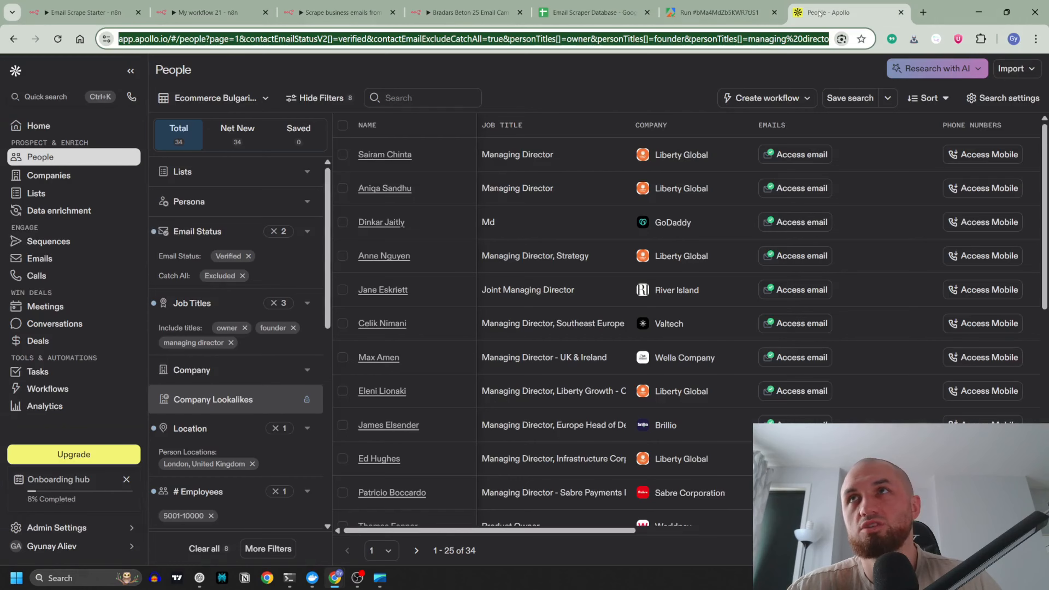
scroll(548, 385, down, 1)
scroll(548, 385, down, 5)
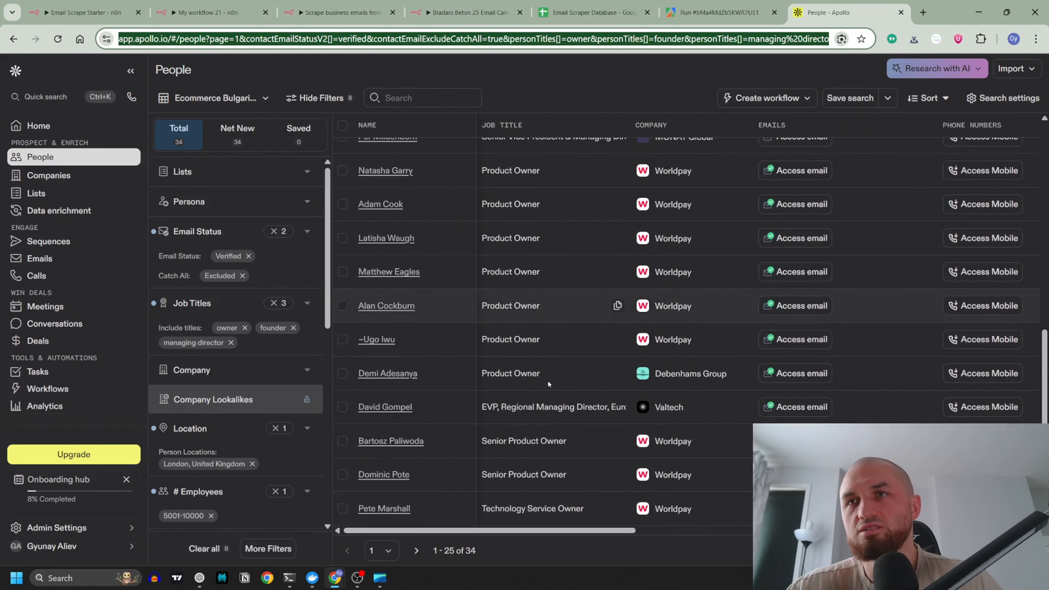
- Review the job titles and companies listed in the Apollo people search results
scroll(548, 384, up, 6)
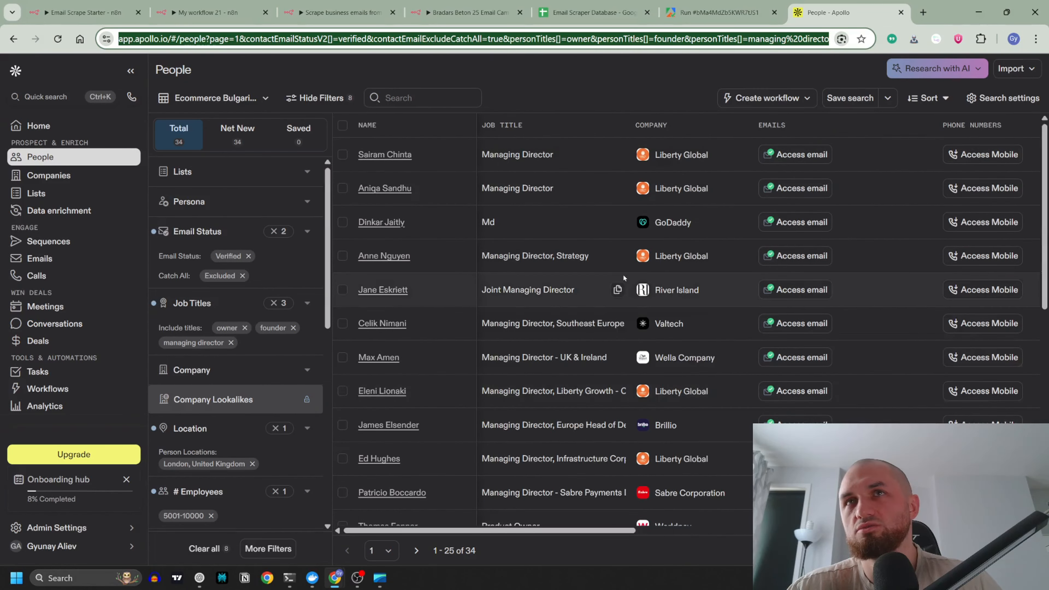
scroll(621, 286, down, 5)
scroll(646, 321, up, 3)
scroll(645, 321, up, 3)
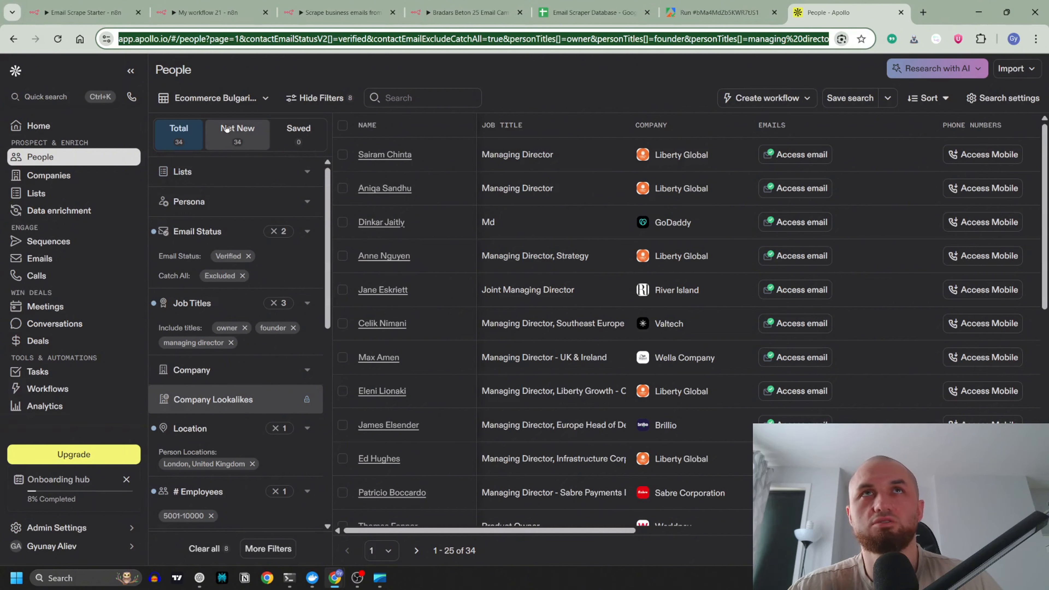
- Return to the n8n workflow and examine the lead fields in the Get dataset items1 output
click(214, 15)
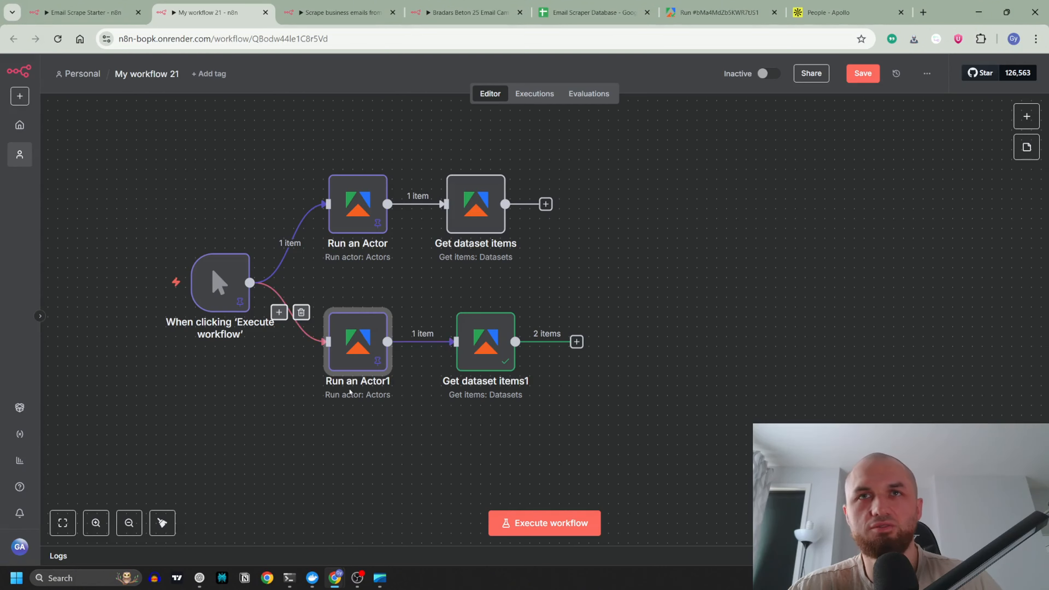
double_click(486, 341)
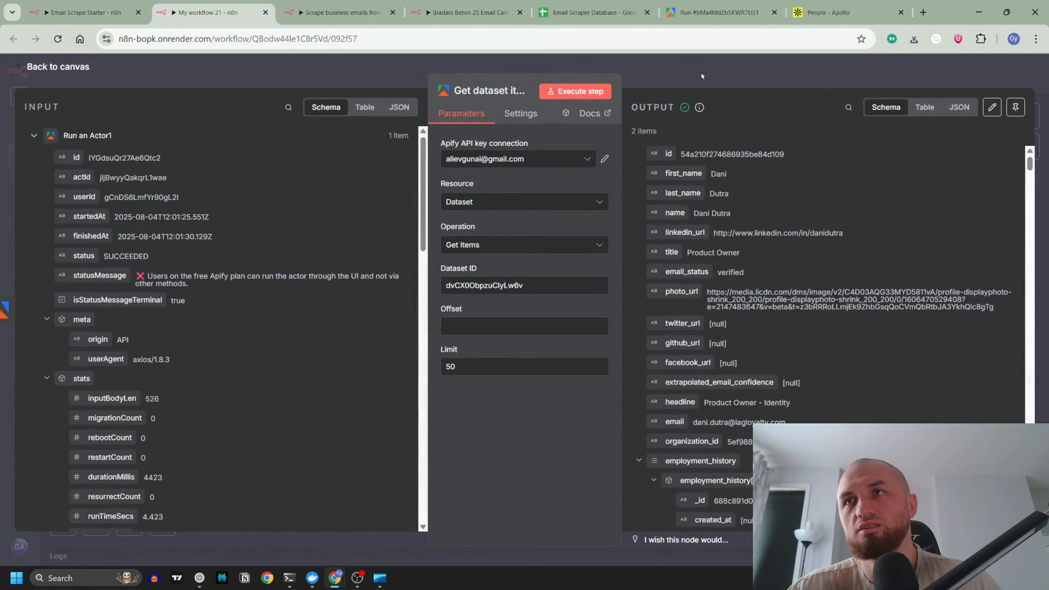
scroll(830, 302, down, 6)
scroll(809, 291, up, 6)
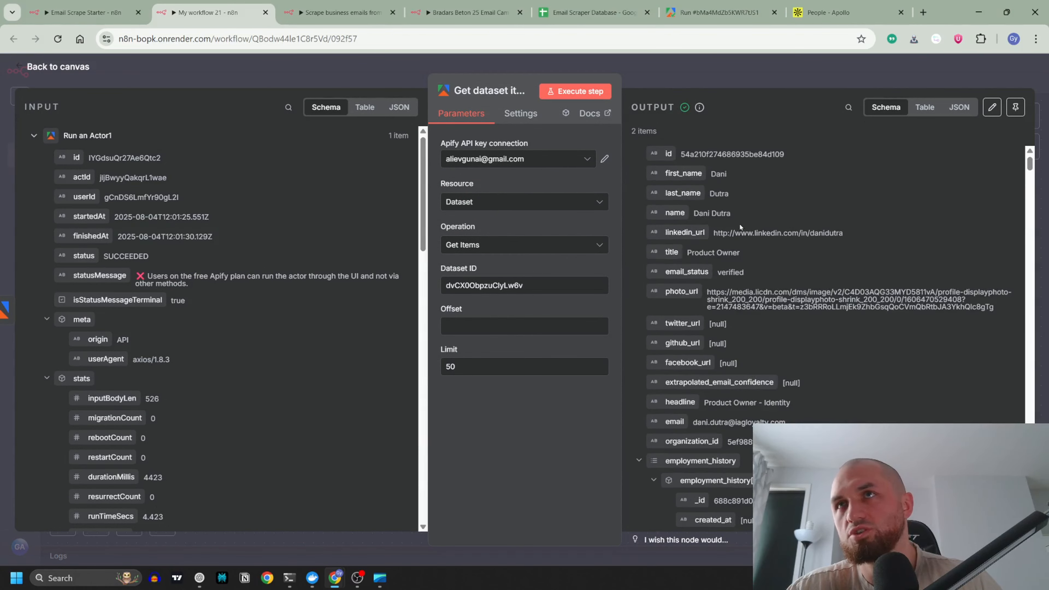
scroll(796, 309, down, 3)
scroll(740, 246, up, 3)
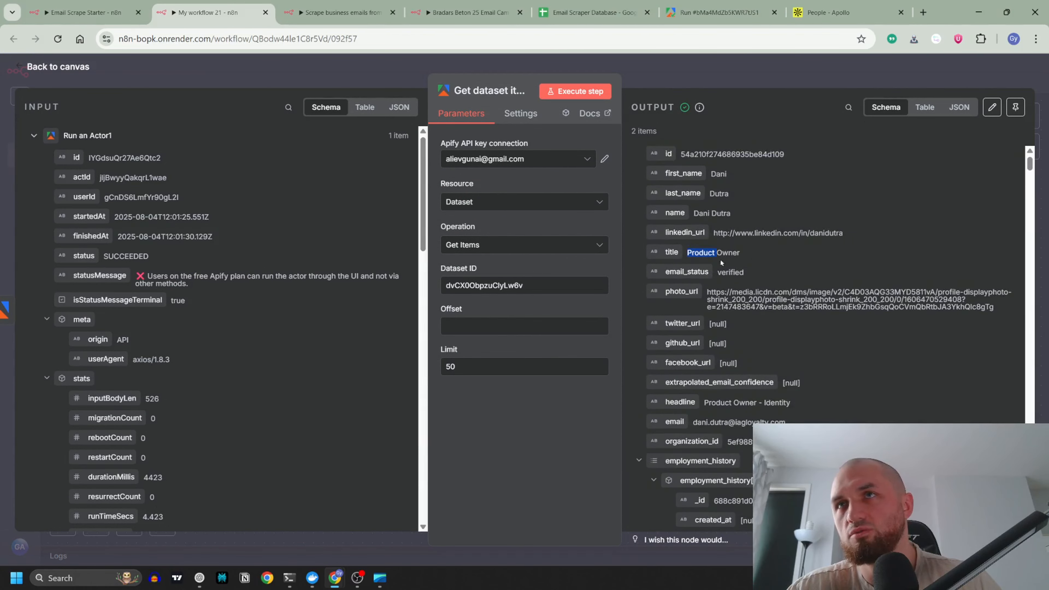
key(Escape)
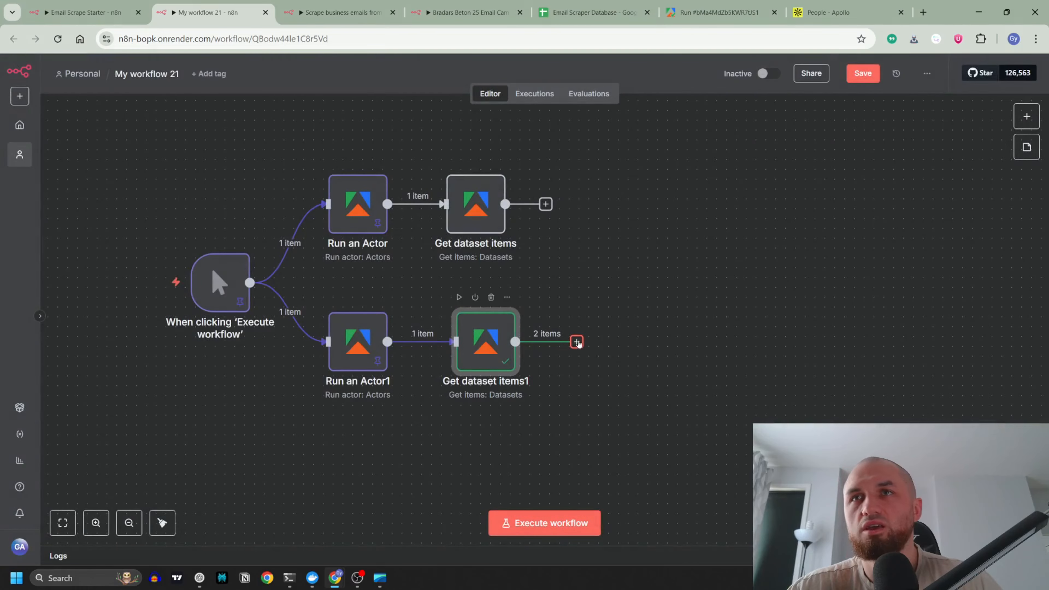
- Review the LinkedIn branch of My workflow 21, inspecting the Run an Actor node's Input JSON and pinned output
click(577, 341)
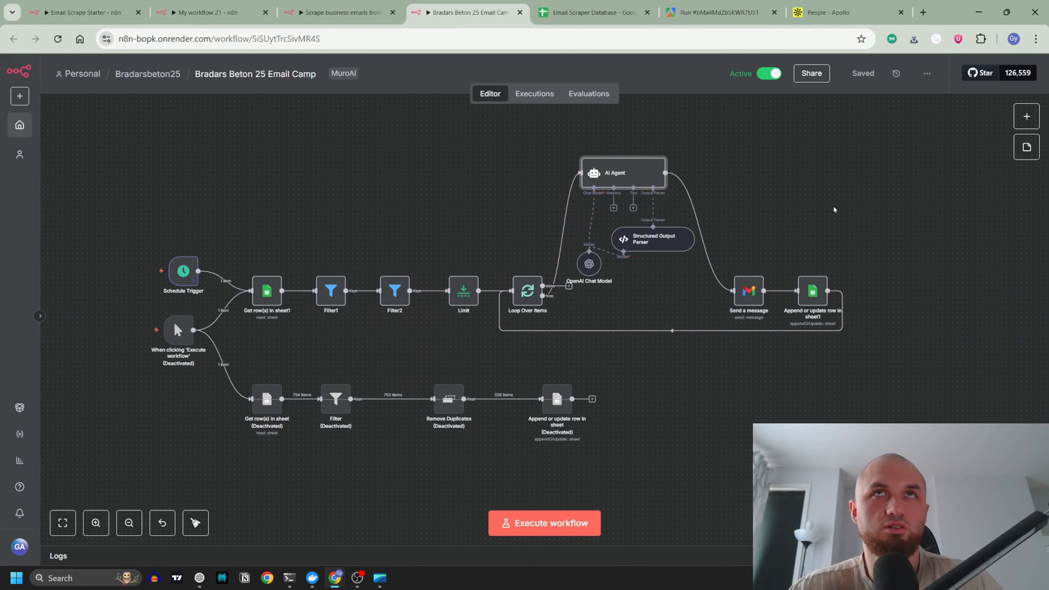
click(225, 12)
scroll(648, 320, down, 1)
scroll(649, 320, left, 1)
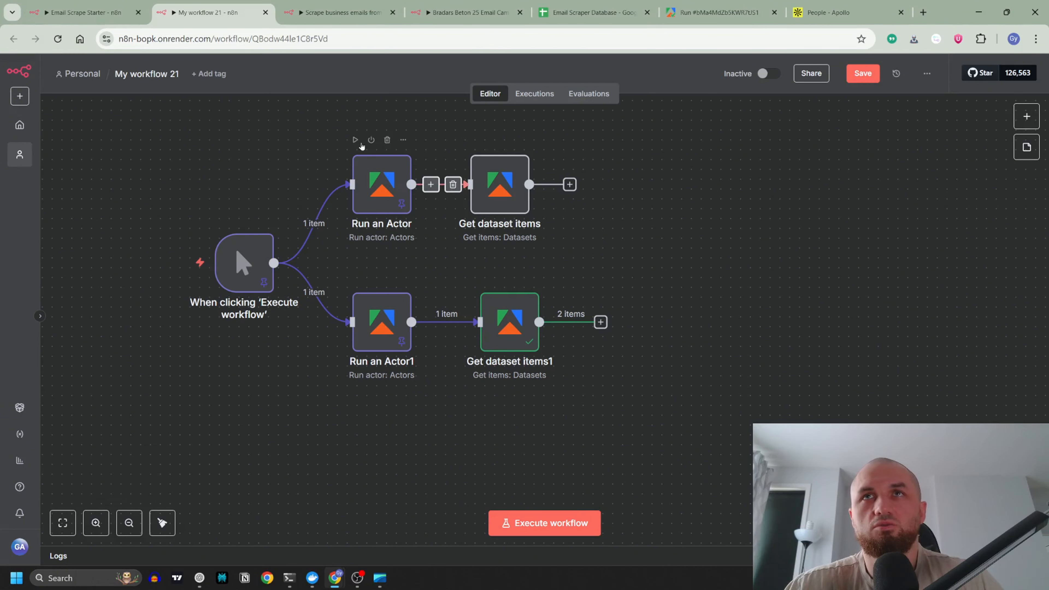
drag(315, 121, 570, 246)
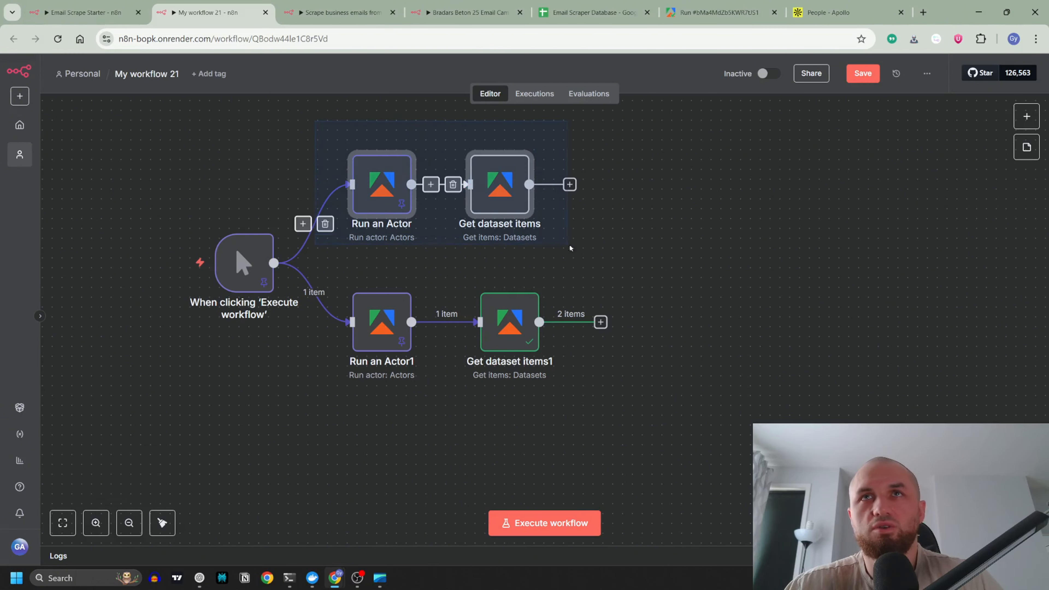
double_click(395, 195)
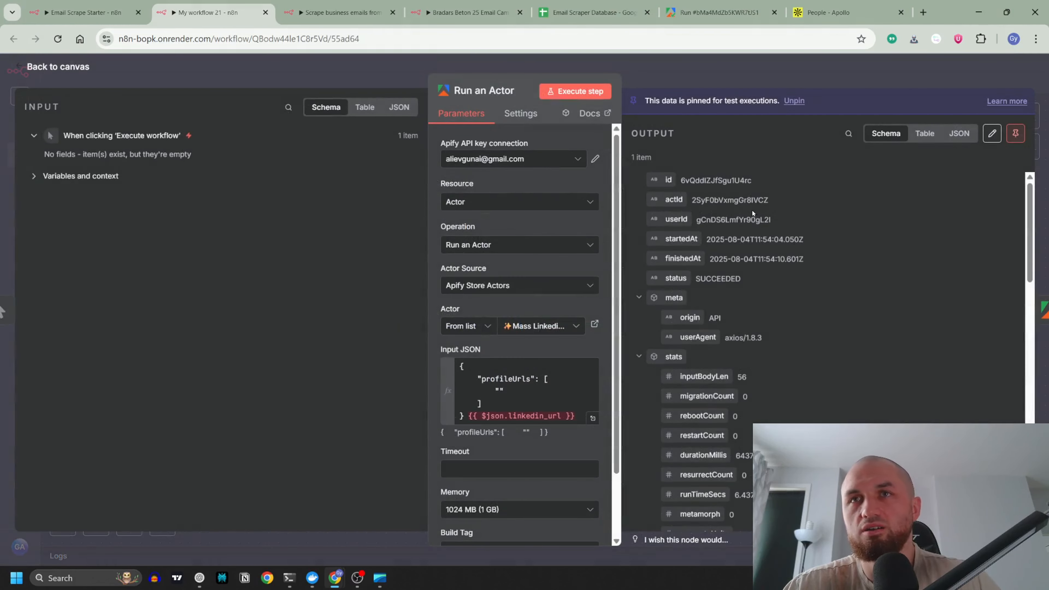
key(Escape)
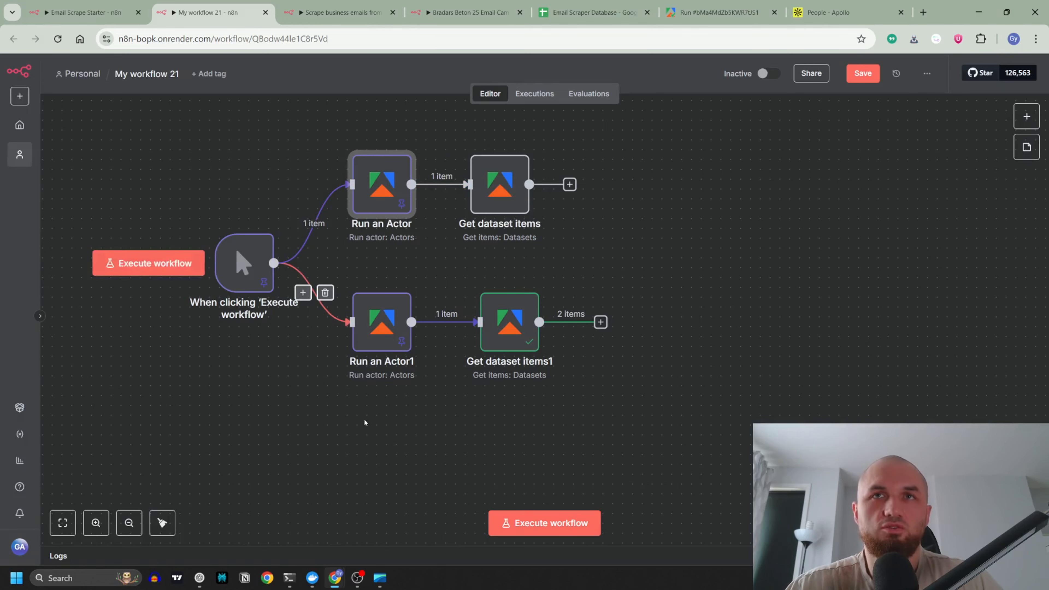
- Compare the Apollo people search with the lead data returned by the Get dataset items1 node
click(828, 12)
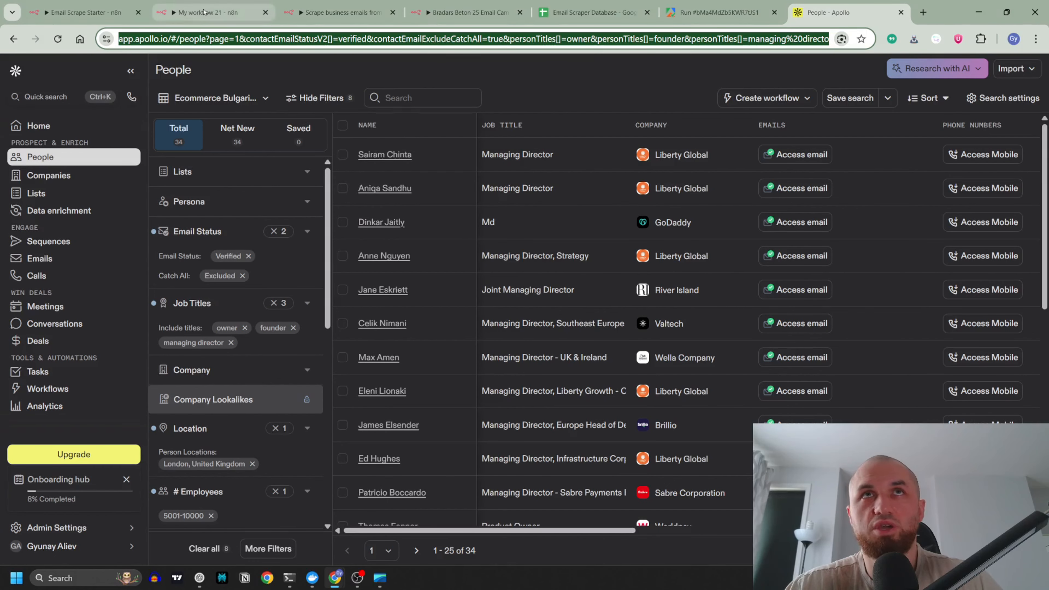
click(213, 12)
double_click(512, 323)
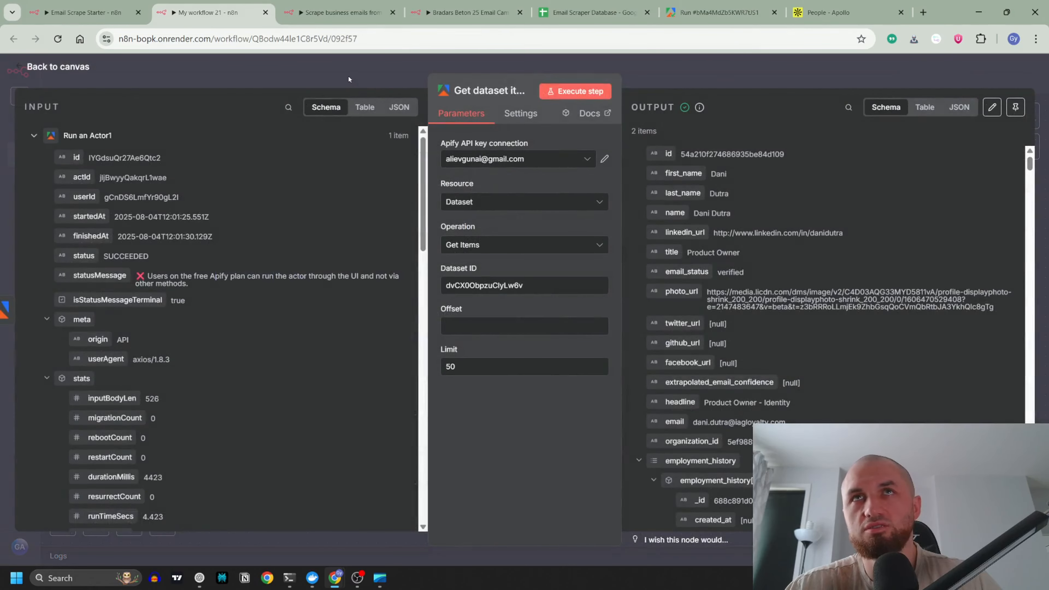
key(Escape)
scroll(692, 280, left, 3)
- Check the Apollo Scraper run's output in Apify and open the actor's list of runs
click(721, 13)
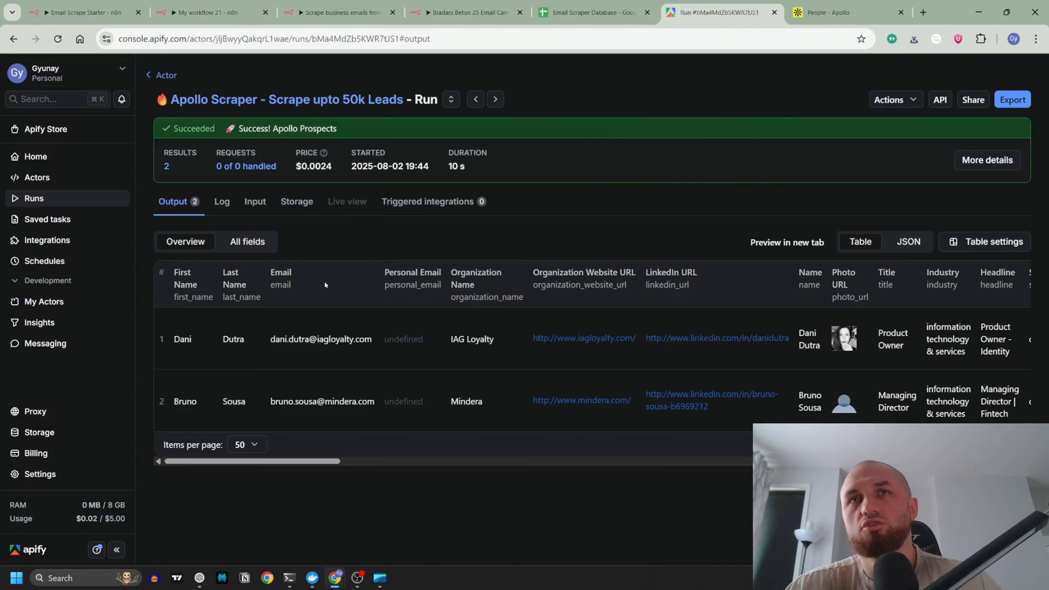
mouse_move(111, 519)
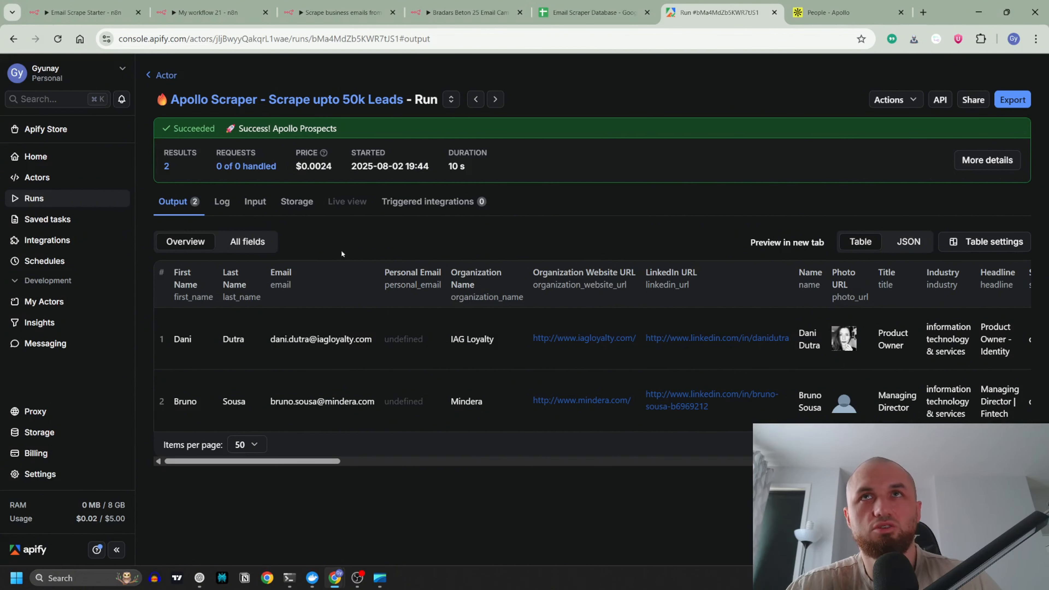
click(166, 76)
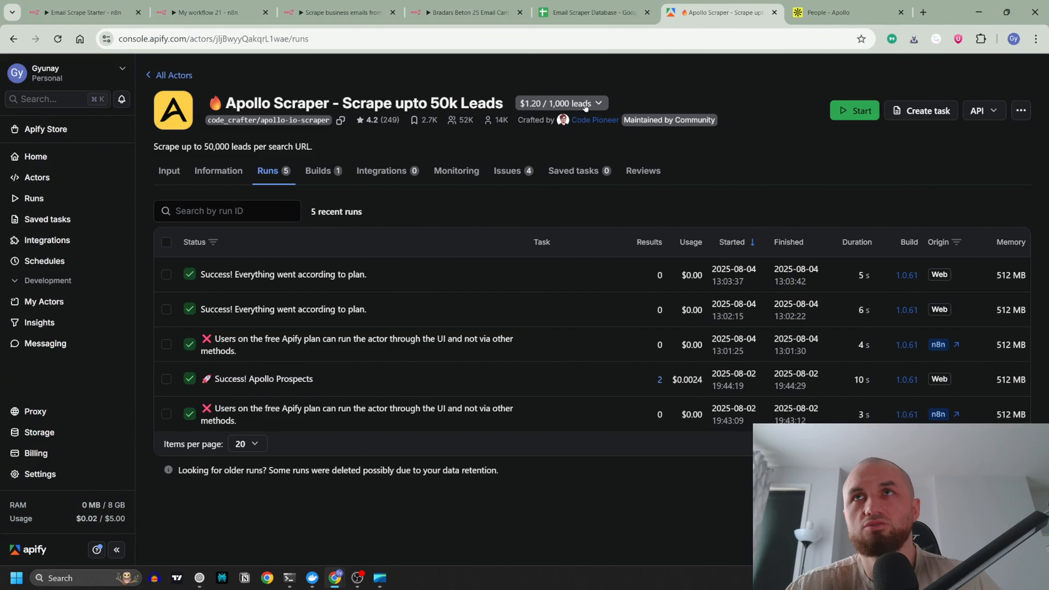
- Work out the Apollo Scraper's price per lead in Calculator by dividing 1.20 by 1000, and close it
click(82, 578)
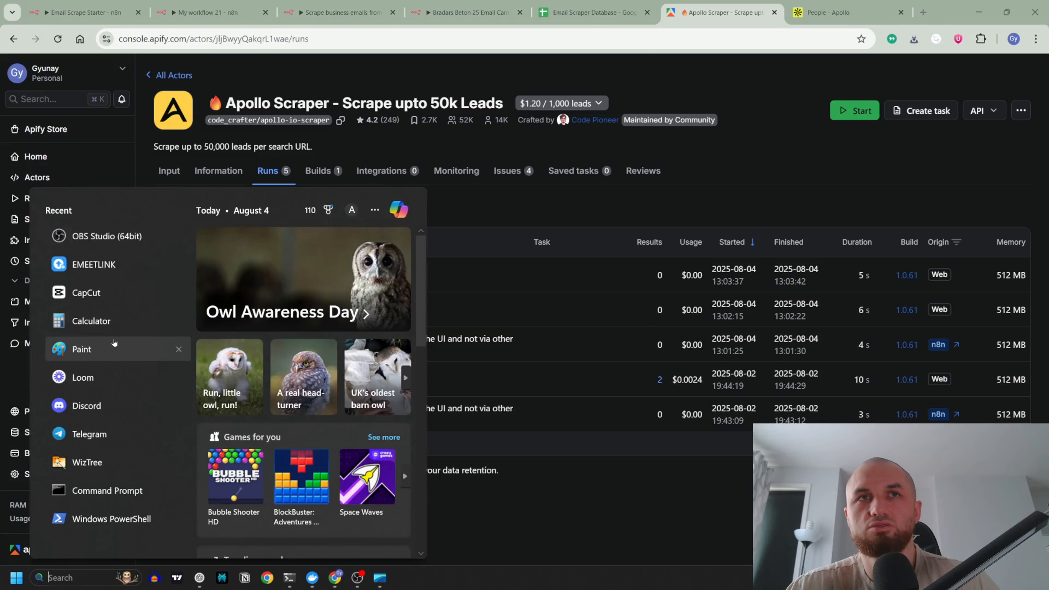
click(103, 321)
drag(786, 241, 719, 225)
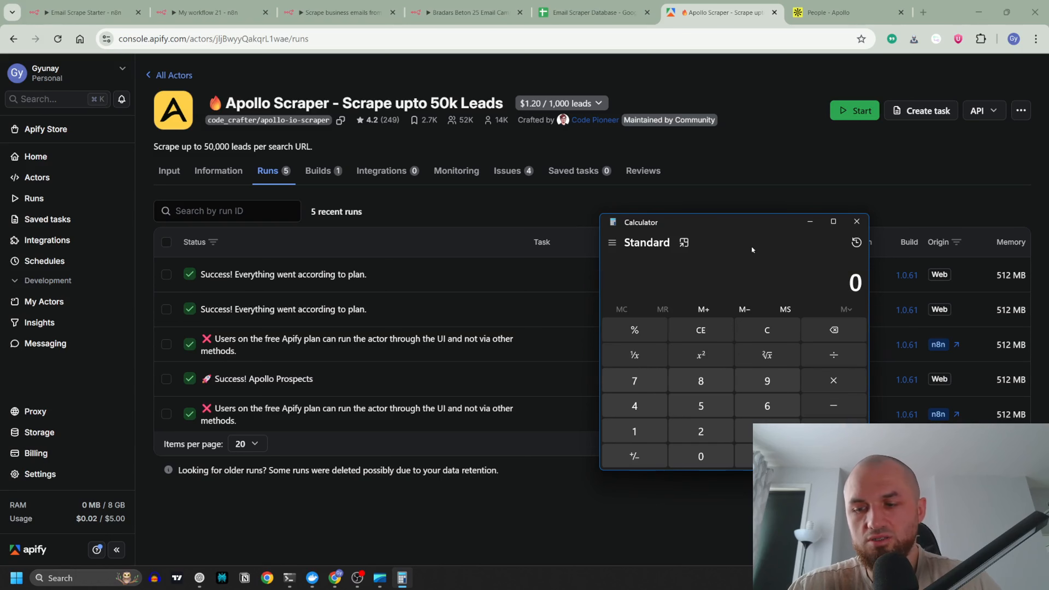
text(1.20/100)
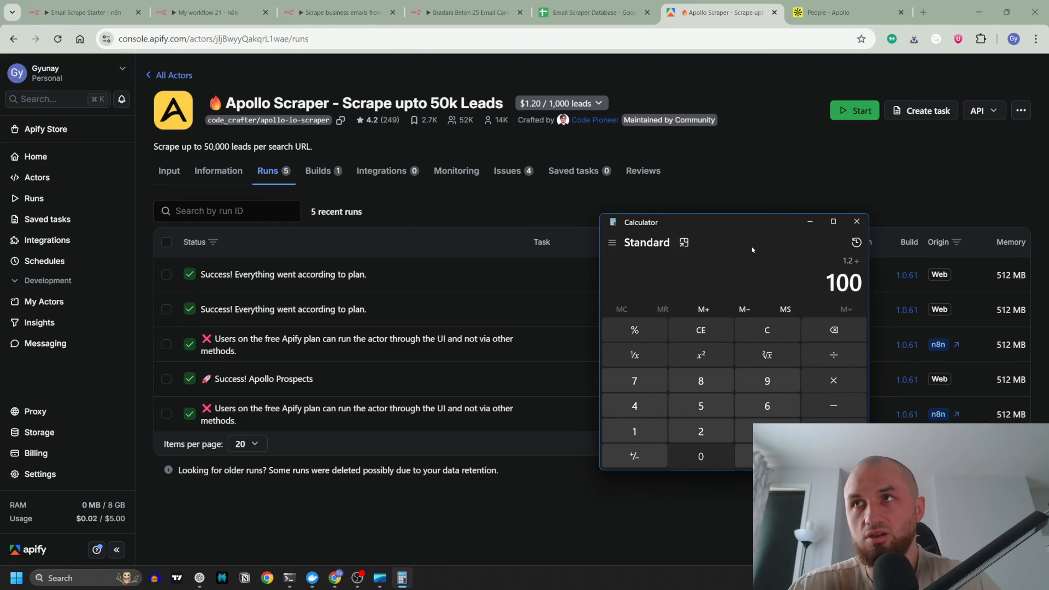
text(0)
key(Return)
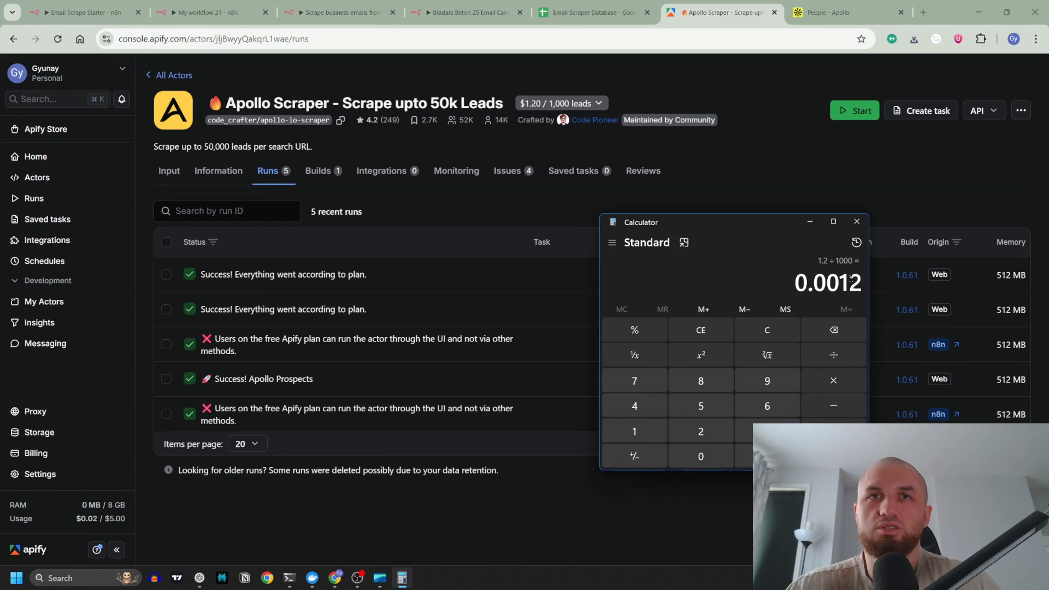
click(857, 221)
- Remove the 5001-10000 employee-count filter from the Apollo people search
click(825, 12)
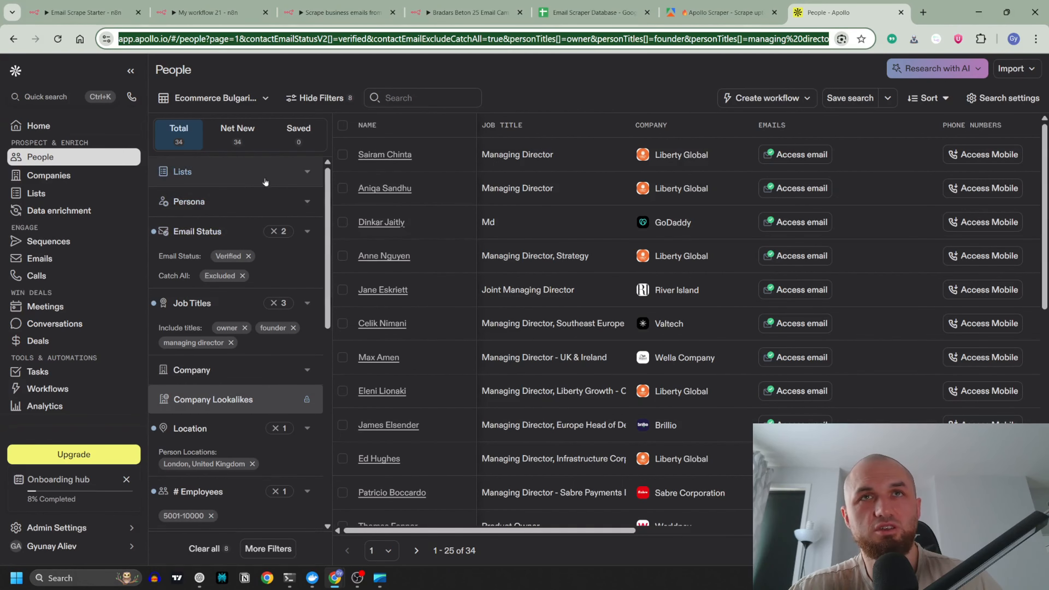
scroll(237, 281, down, 1)
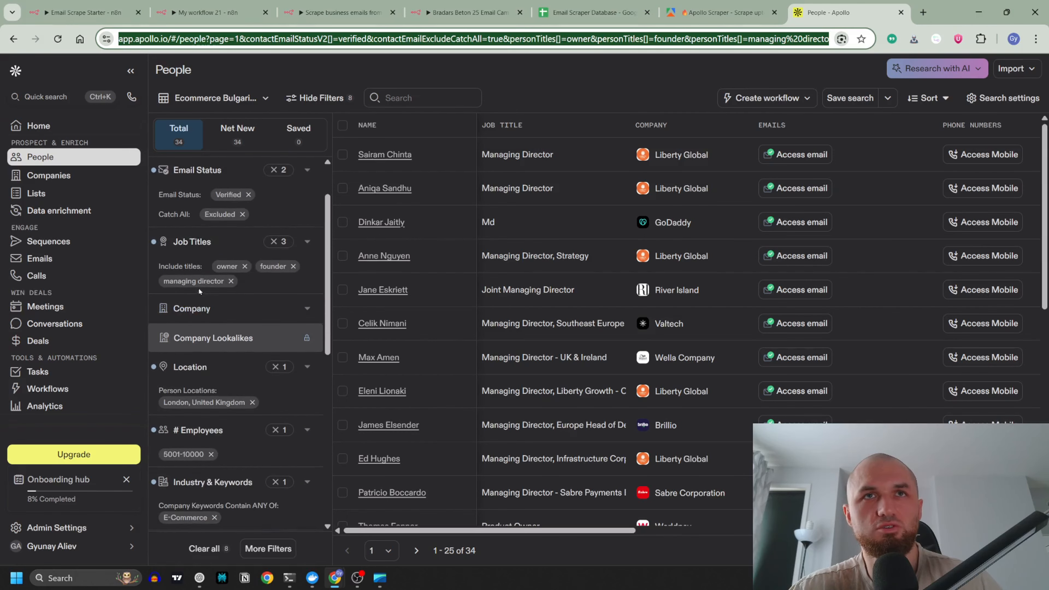
scroll(266, 341, down, 1)
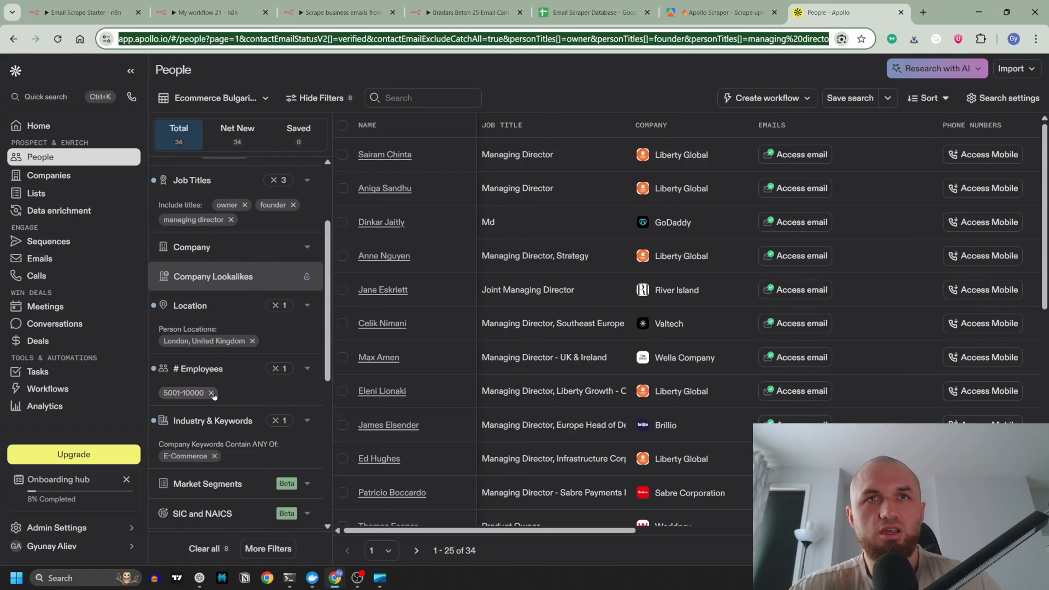
click(212, 393)
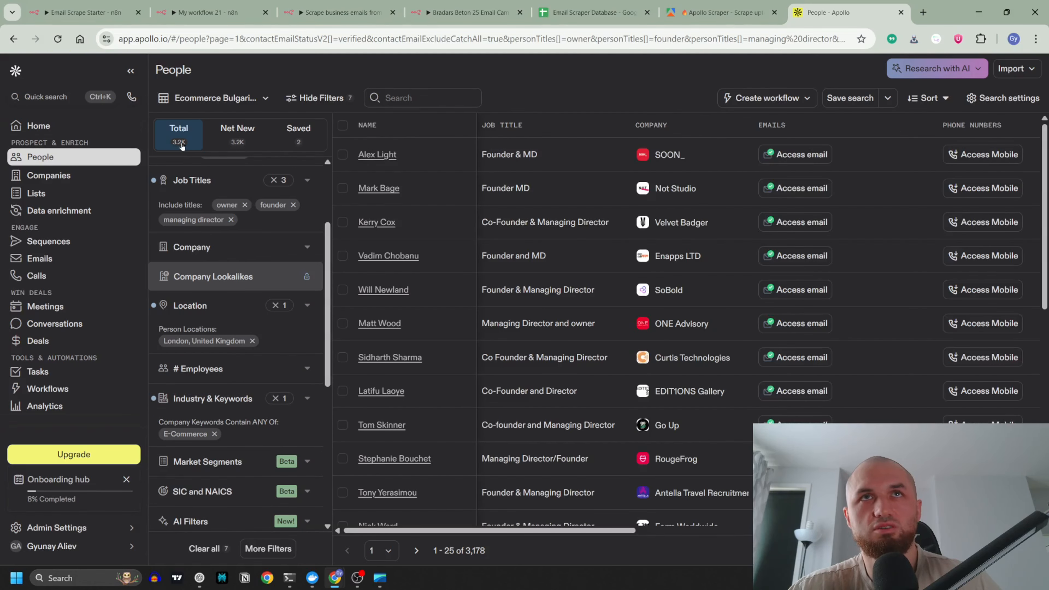
scroll(274, 343, up, 3)
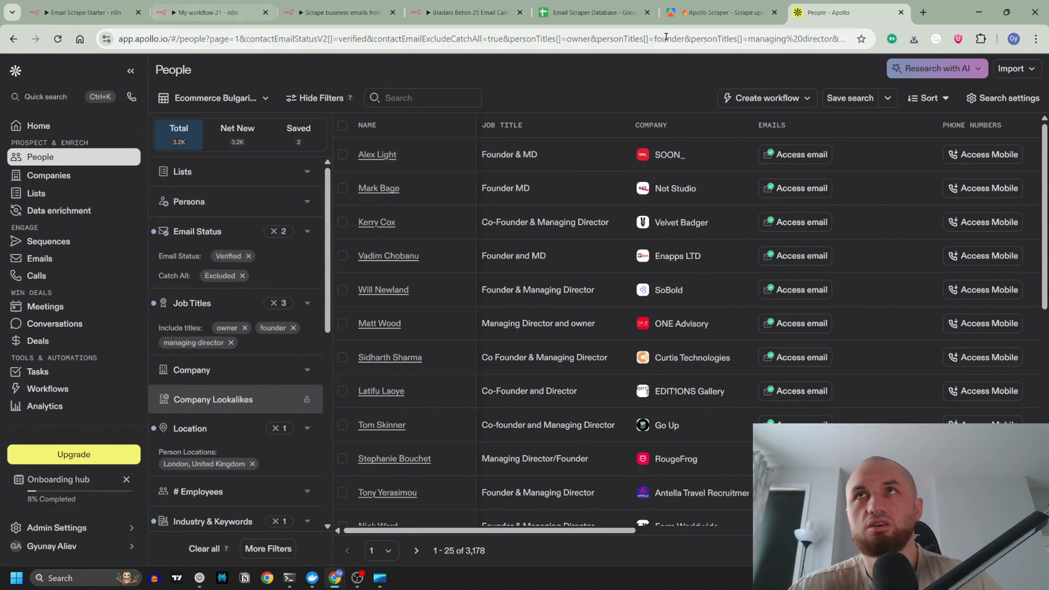
- Compare the Apollo Scraper's pricing in Apify with the broadened Apollo people search
click(721, 13)
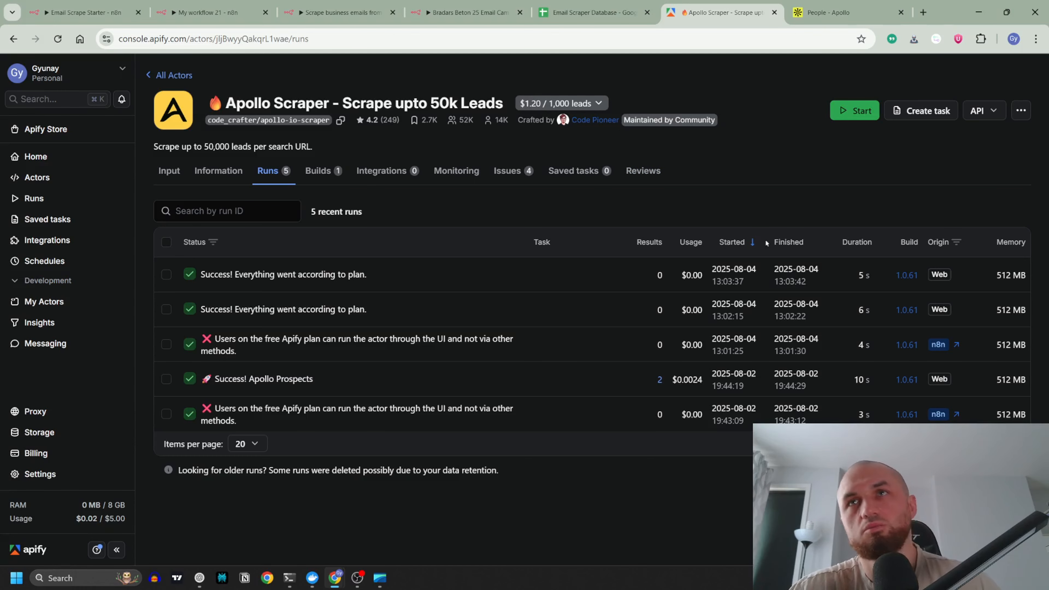
click(823, 20)
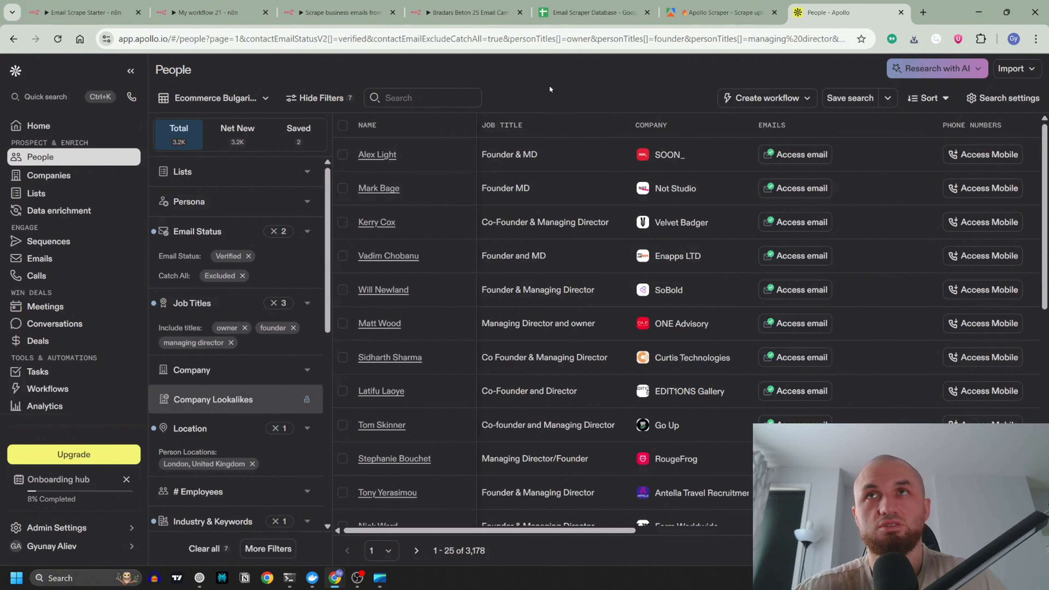
click(695, 12)
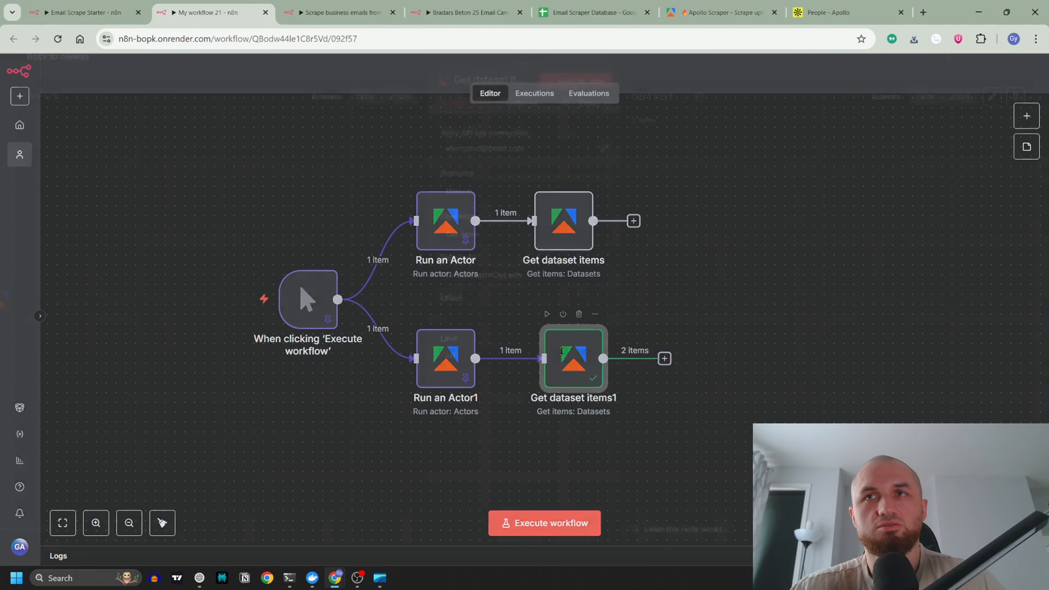
- Clear the fixed Dataset ID in the n8n workflow's Get dataset items1 node and return to the canvas
double_click(574, 358)
key(BackSpace)
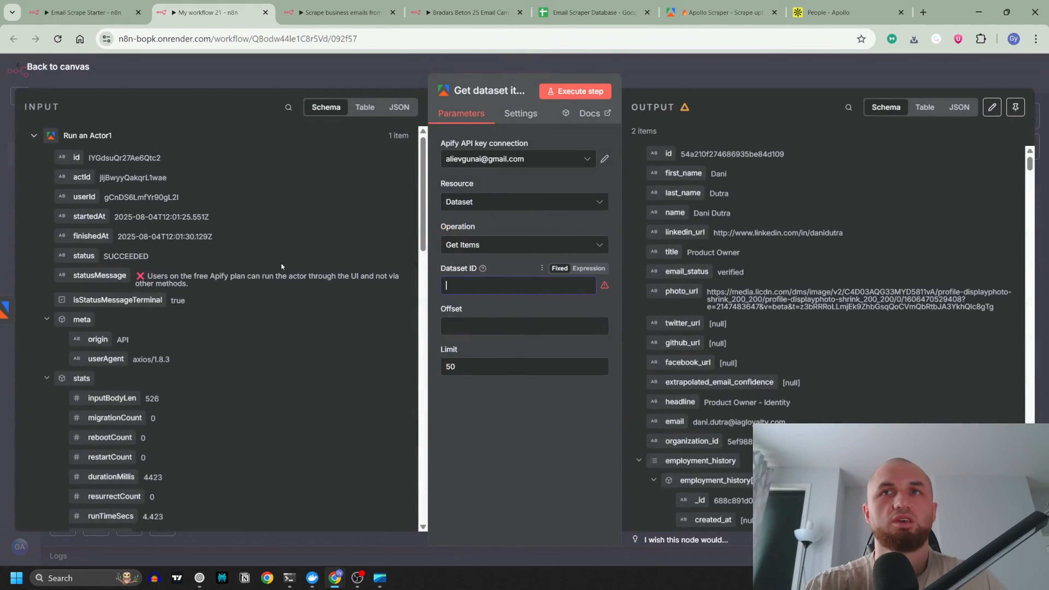
click(318, 69)
- Check the Dataset ID expression in Get dataset items and clear the pinned output of both Run an Actor nodes
double_click(558, 222)
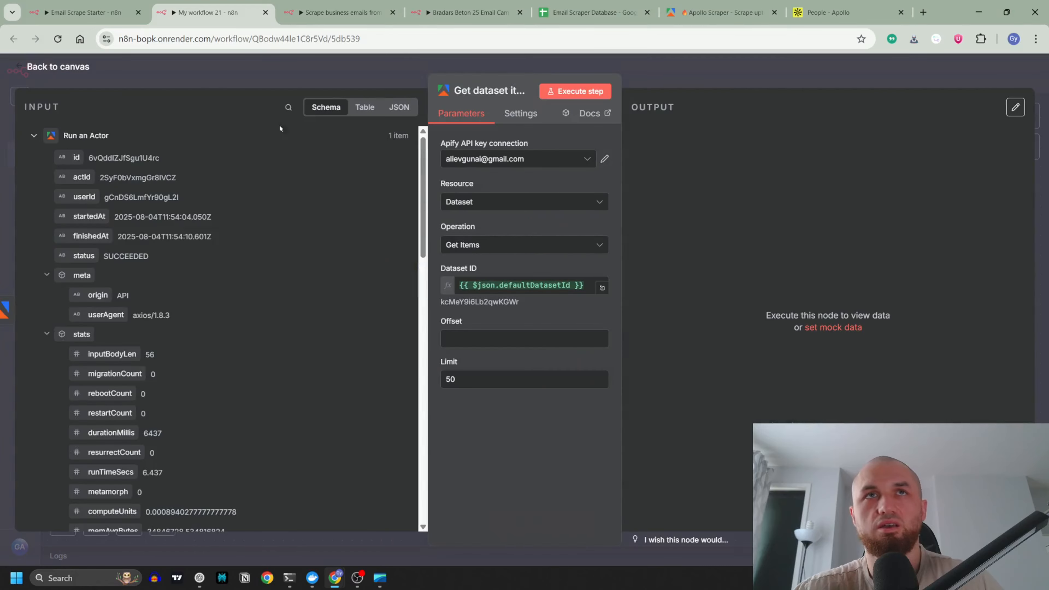
click(292, 63)
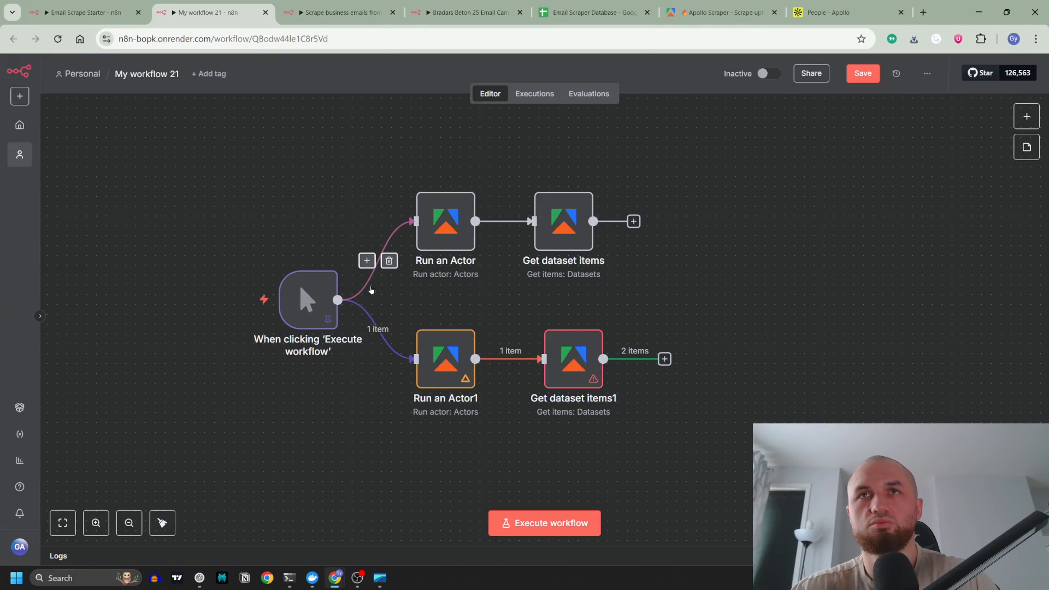
click(476, 221)
click(404, 287)
- Check the Apify API key connection options in Run an Actor and return to the Apollo Scraper page in Apify
key(Return)
click(478, 159)
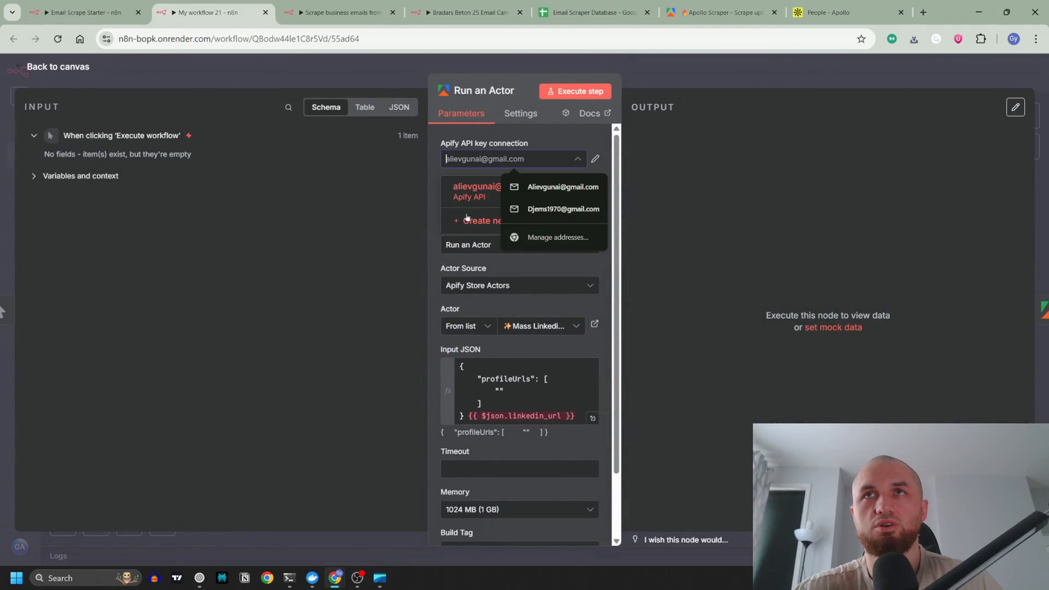
click(377, 77)
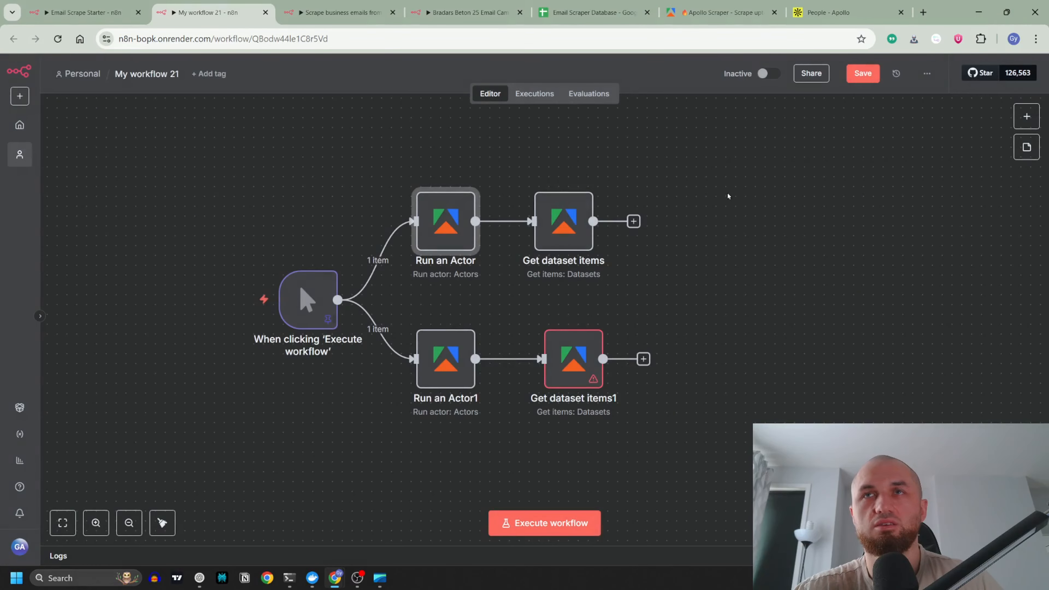
click(718, 13)
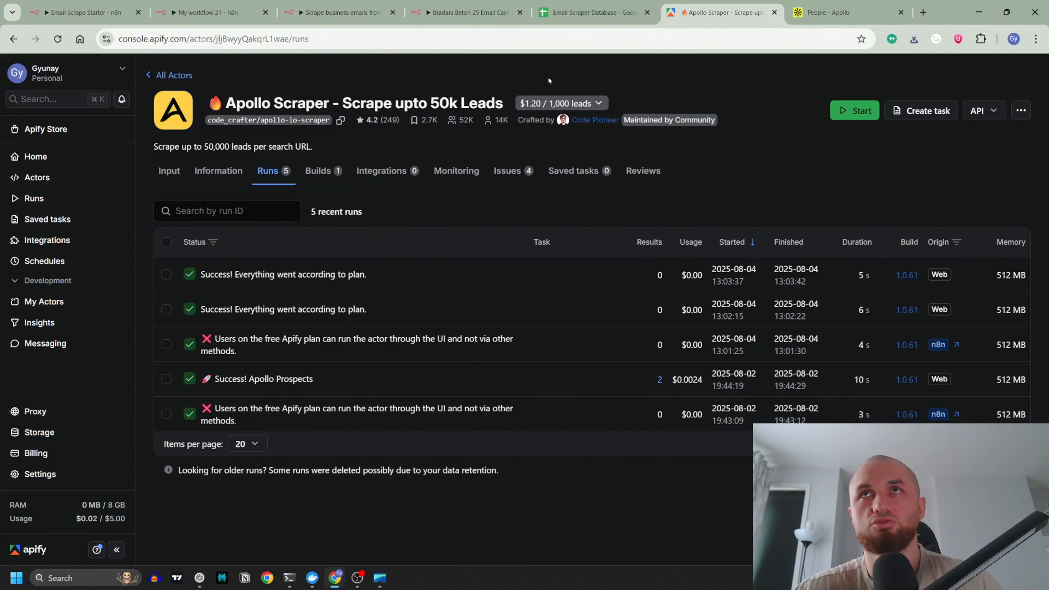
- Switch to My workflow 21 in n8n and title the sticky note "Email Scraping from Maps"
click(244, 12)
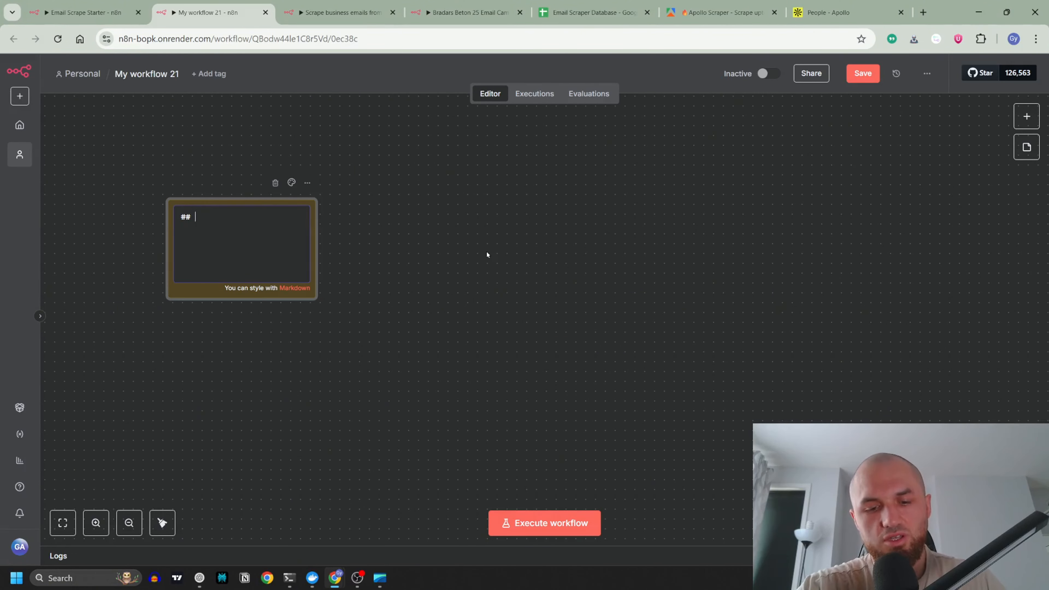
text(Scraping from)
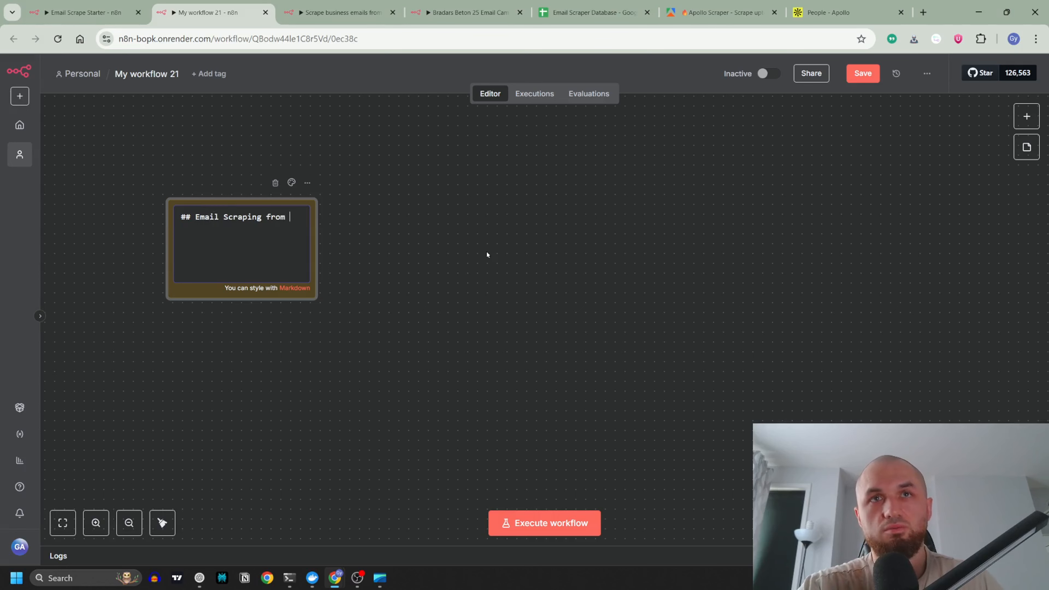
text( Maps)
click(486, 250)
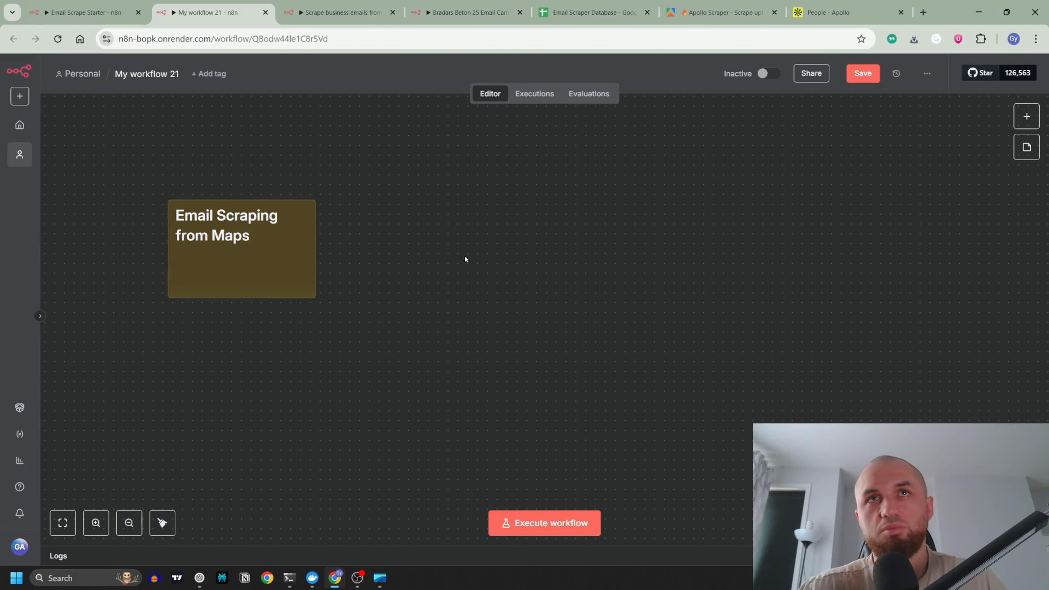
- Duplicate the Maps sticky note and extend the original's title to "Email Scraping from Maps - Free"
key(ctrl+v)
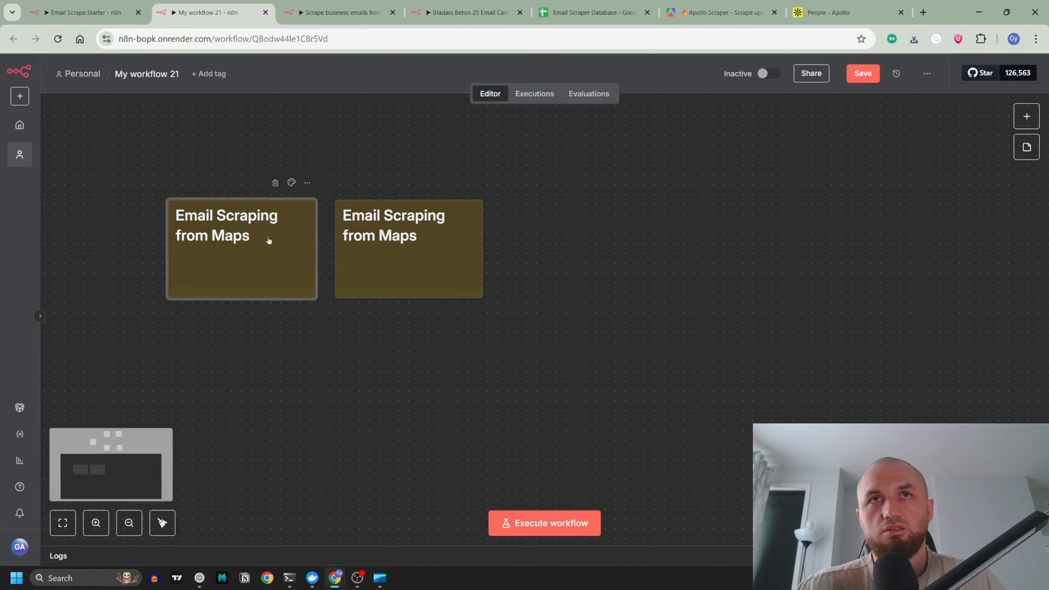
double_click(246, 243)
text(- FR)
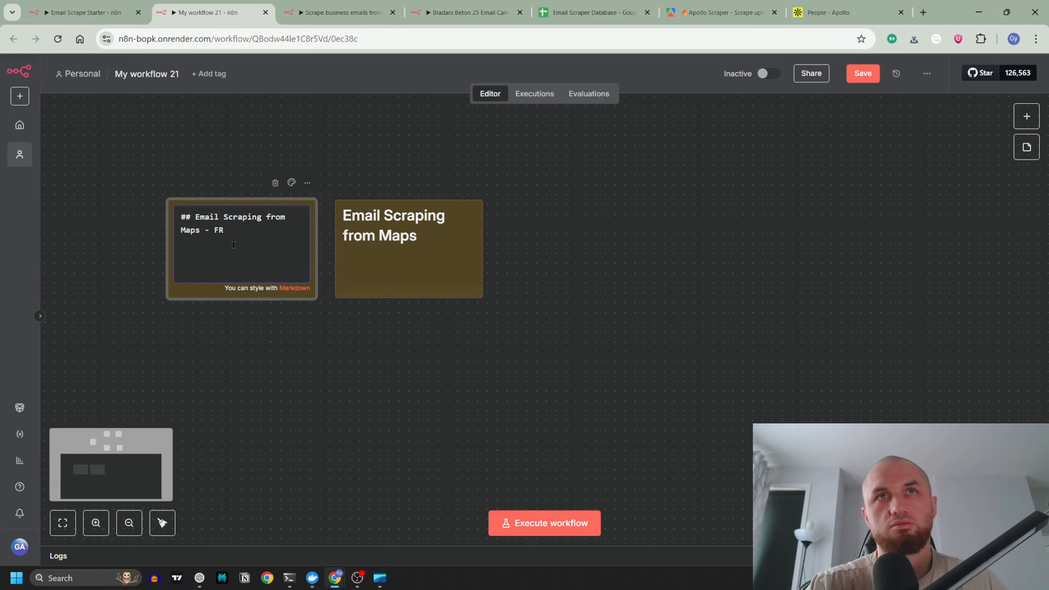
text(eeee)
- Change the duplicated note's title to "Email Scraping from LinkedIn profile with Apify -"
double_click(399, 241)
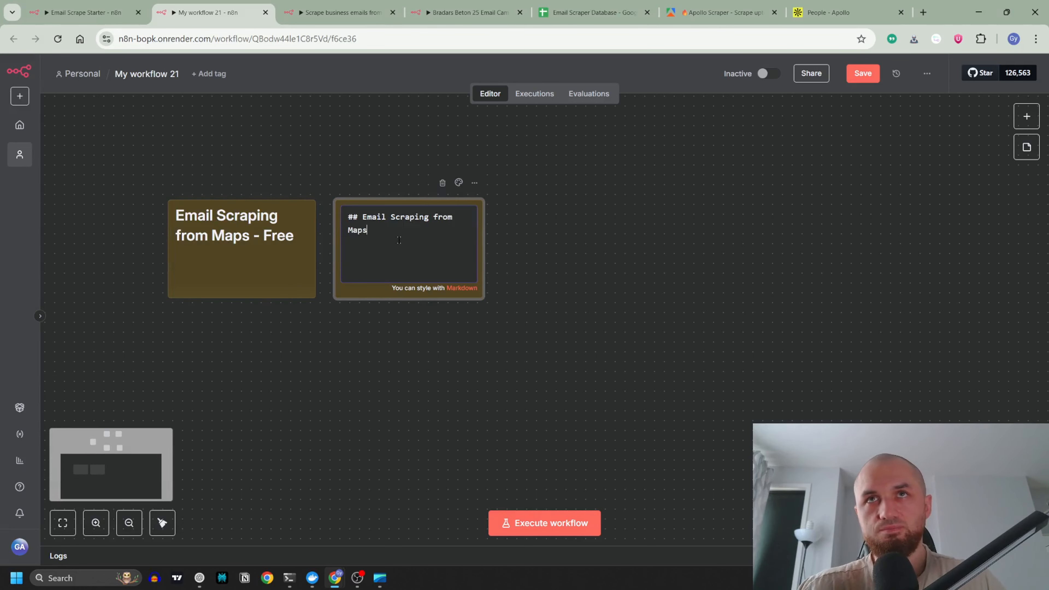
double_click(386, 233)
text(Linked)
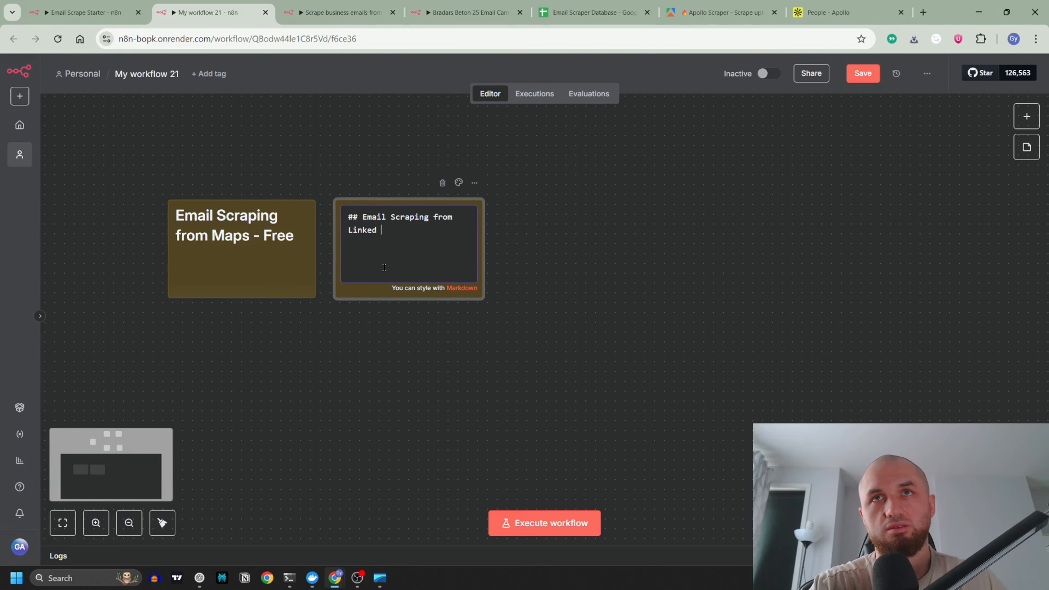
text(In profile with Apify -)
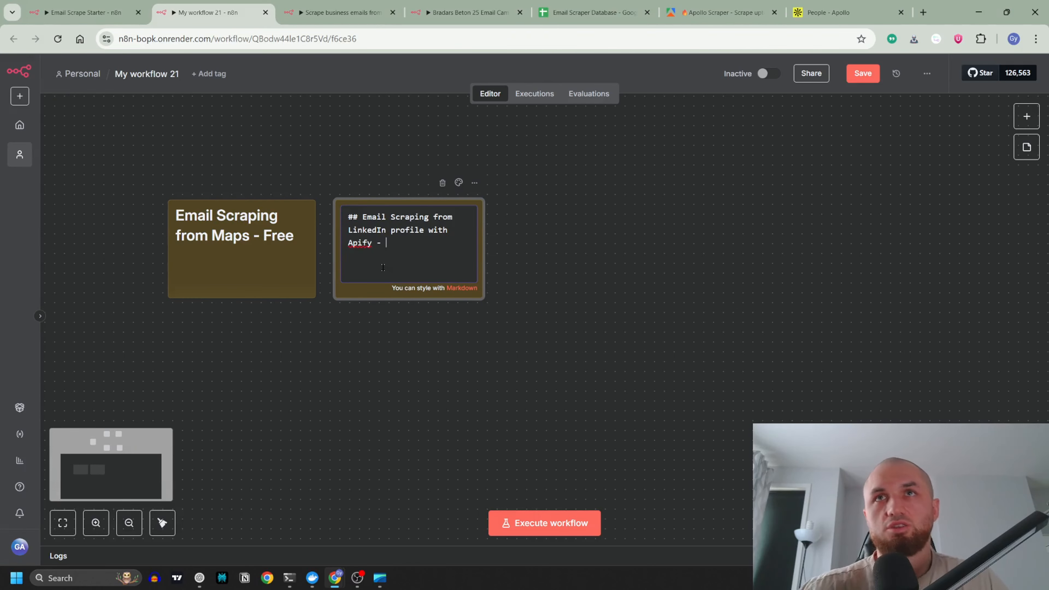
- Check the LinkedIn scraper's pricing among the Apify actors and add "1 lead 0.10$" to the end of the LinkedIn note's title
click(686, 13)
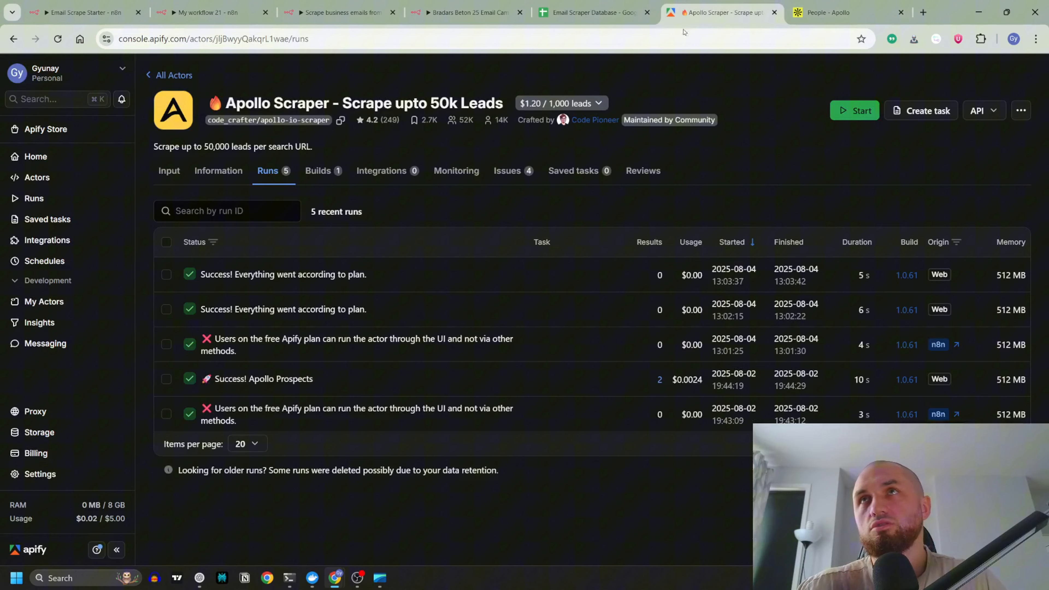
click(169, 76)
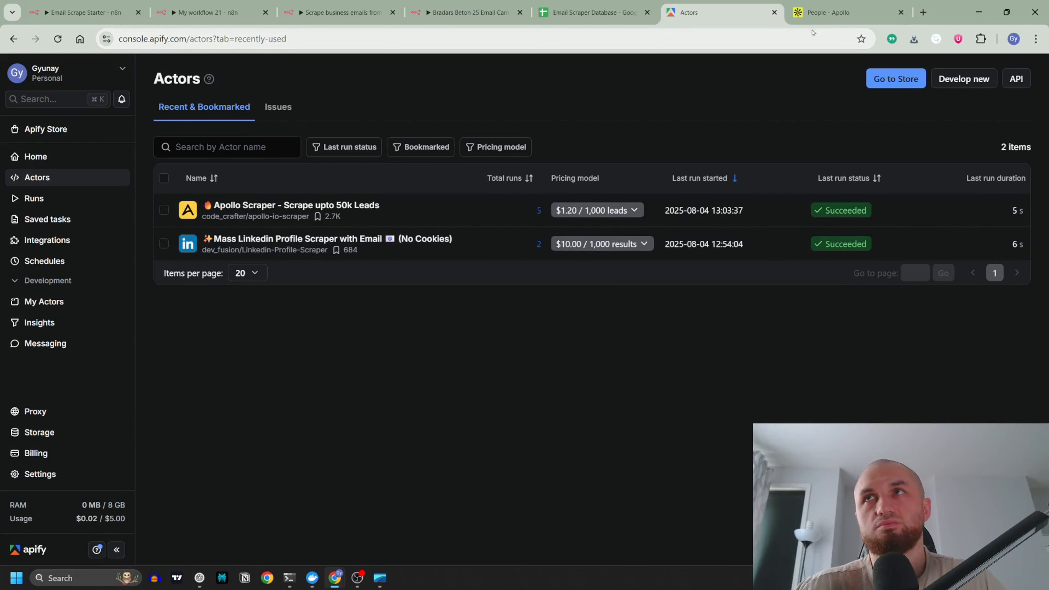
click(259, 15)
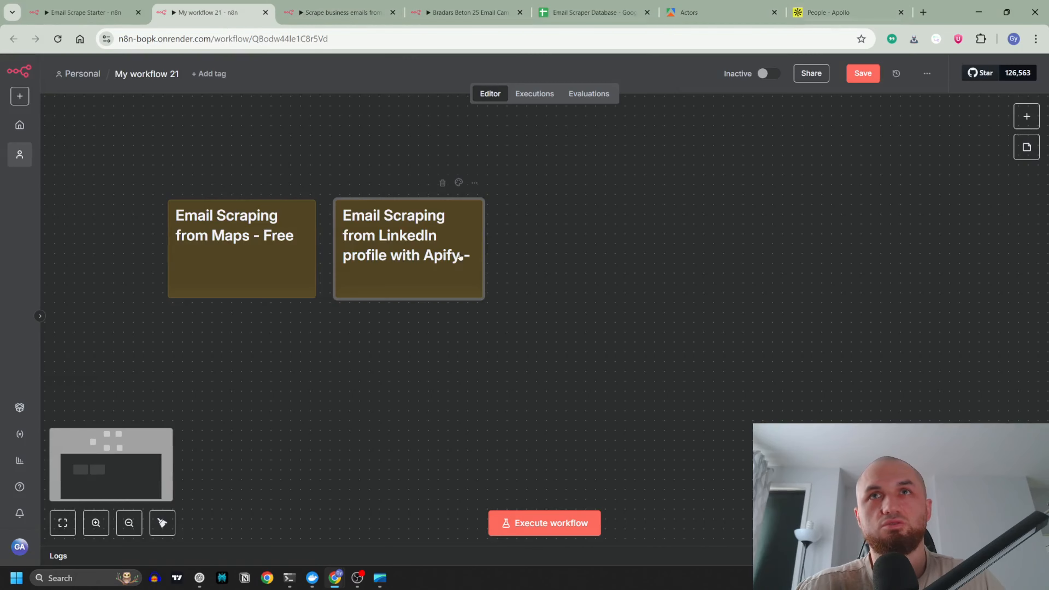
double_click(385, 263)
text(1 )
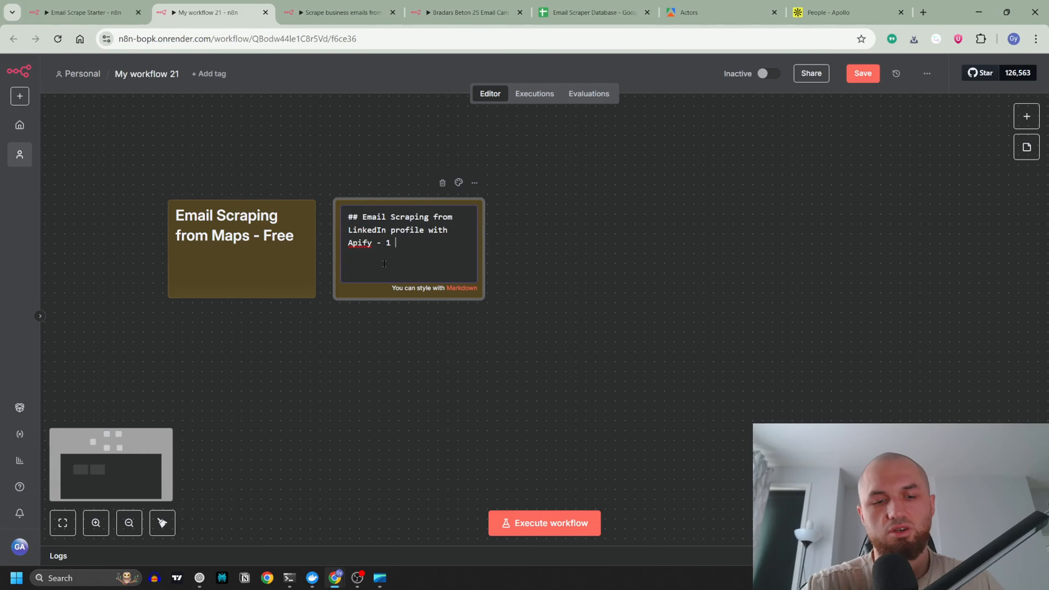
text(lead 0.10$)
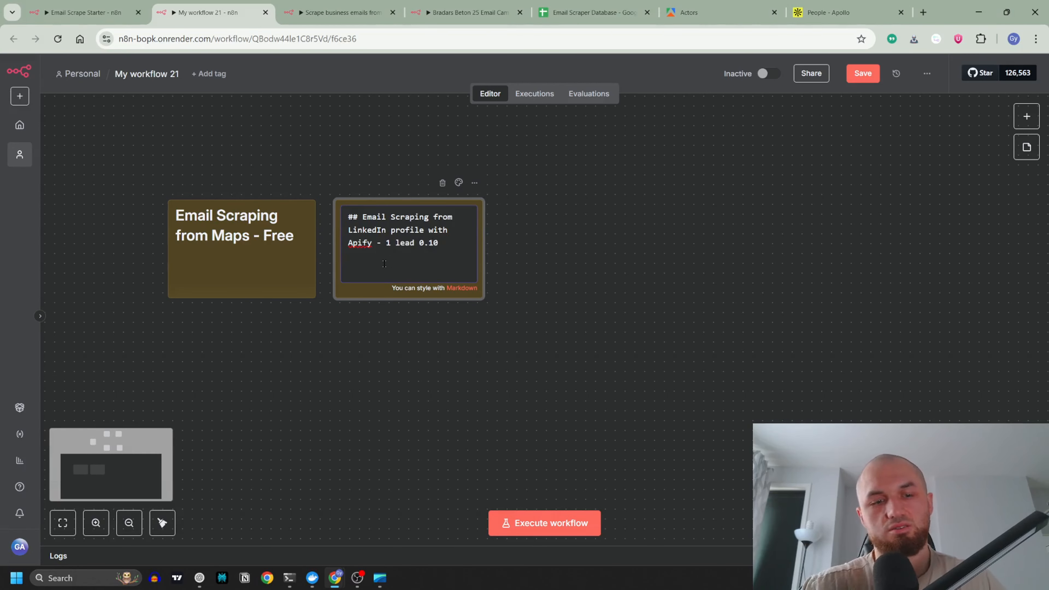
- Colour the Maps sticky note green and the LinkedIn sticky note red
click(459, 182)
click(456, 160)
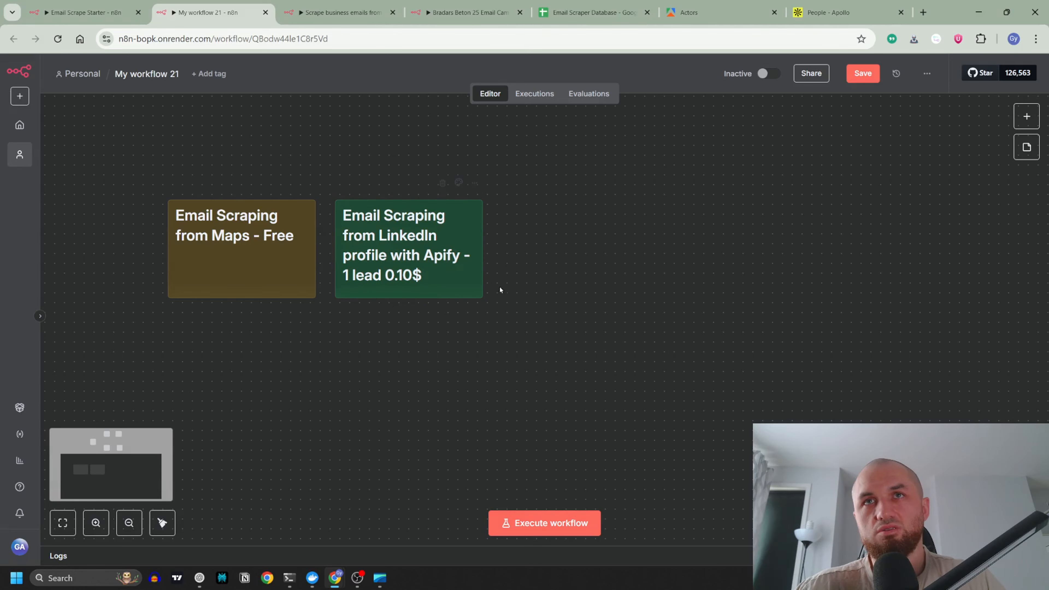
click(293, 182)
click(292, 159)
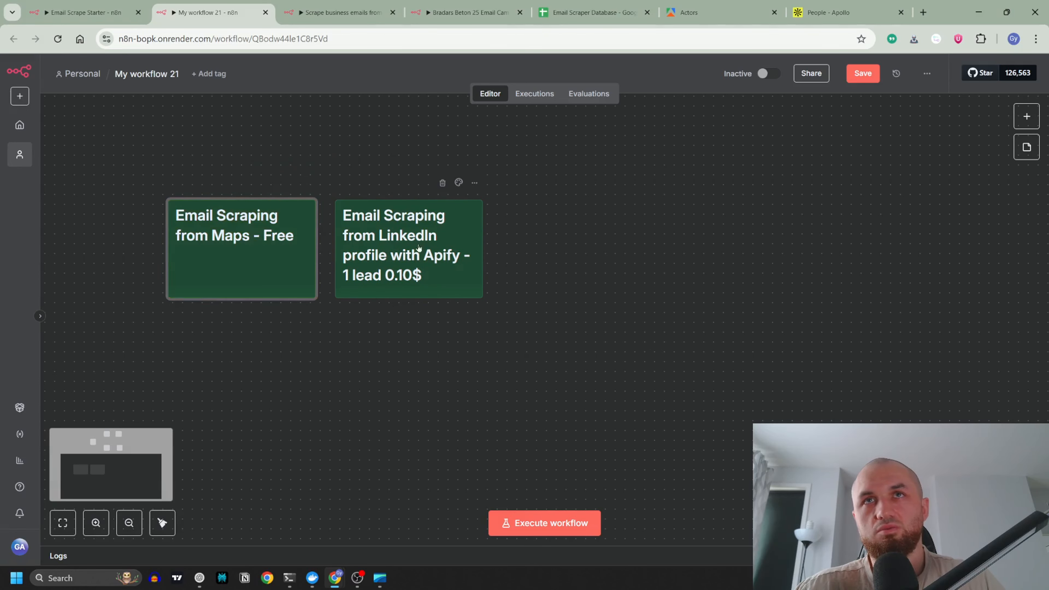
click(459, 183)
click(439, 160)
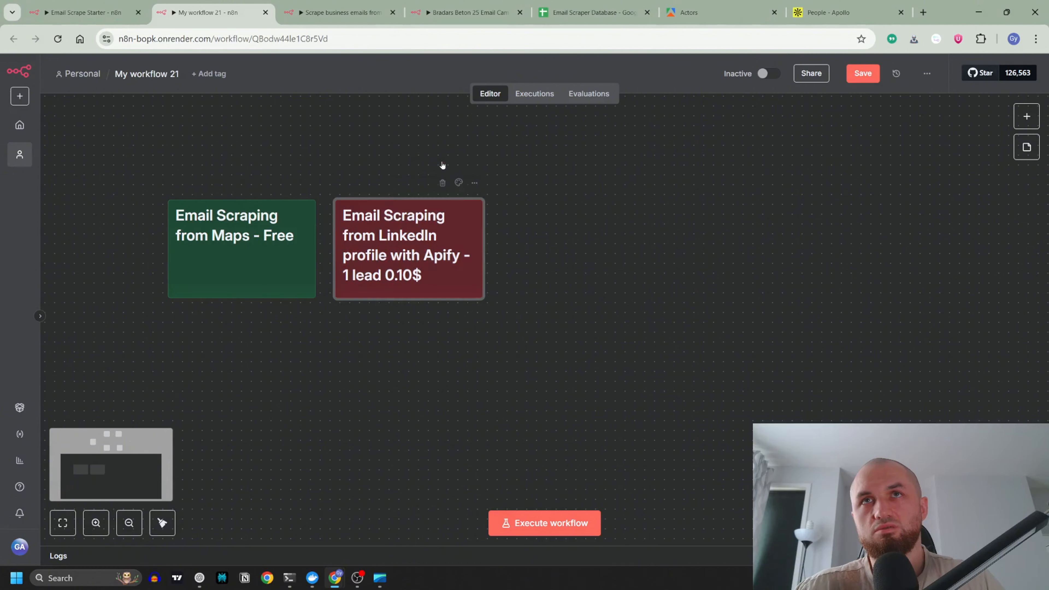
- Duplicate the LinkedIn sticky note and place the copy beside it in the same row
click(558, 237)
click(462, 262)
key(ctrl+d)
drag(640, 310, 532, 216)
- Retitle the third note "Profile information Scraping from Apollo.io search list and Apify = 0.0012$ per lead"
double_click(570, 250)
text(Profile information Scraping from )
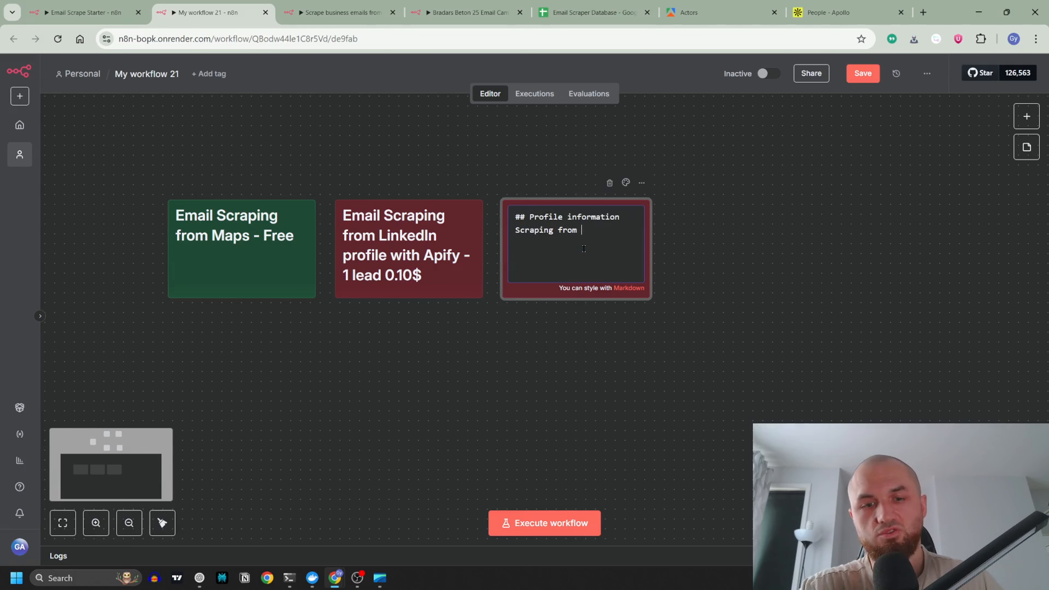
text(Apollo.io search list and)
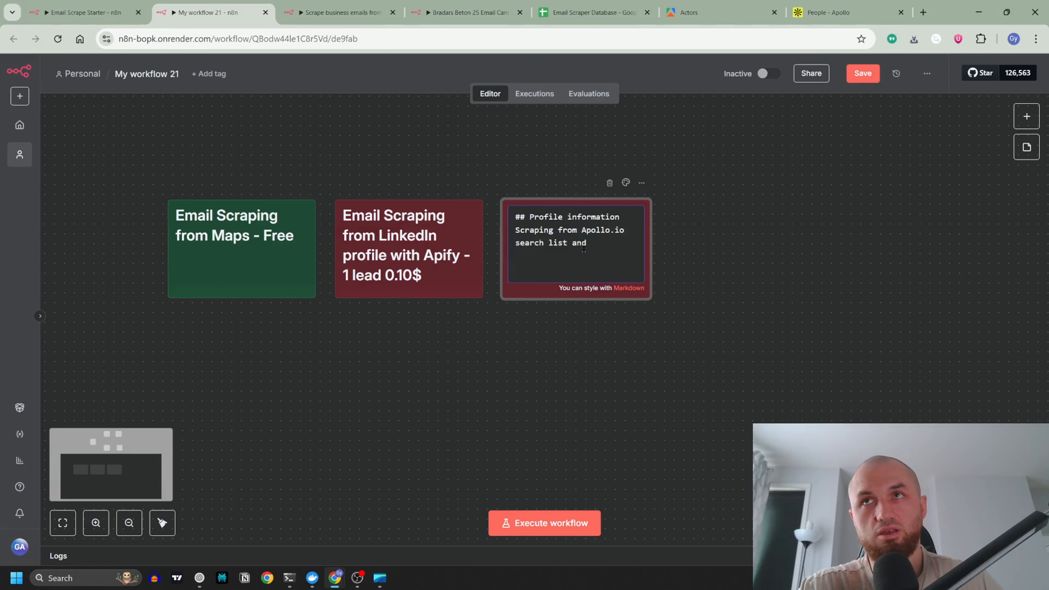
text( Apify -)
click(708, 17)
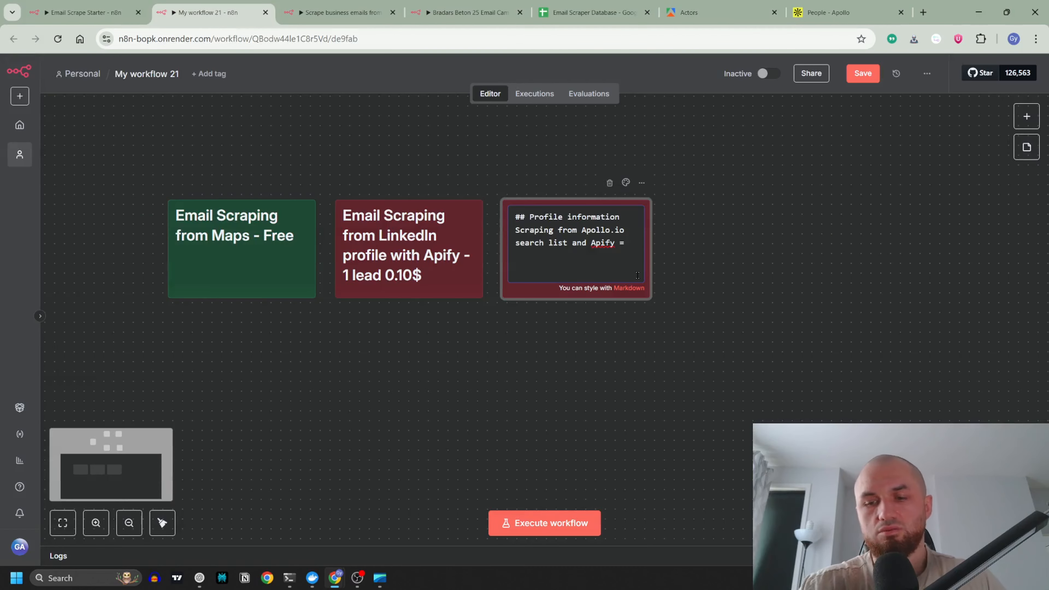
text(0)
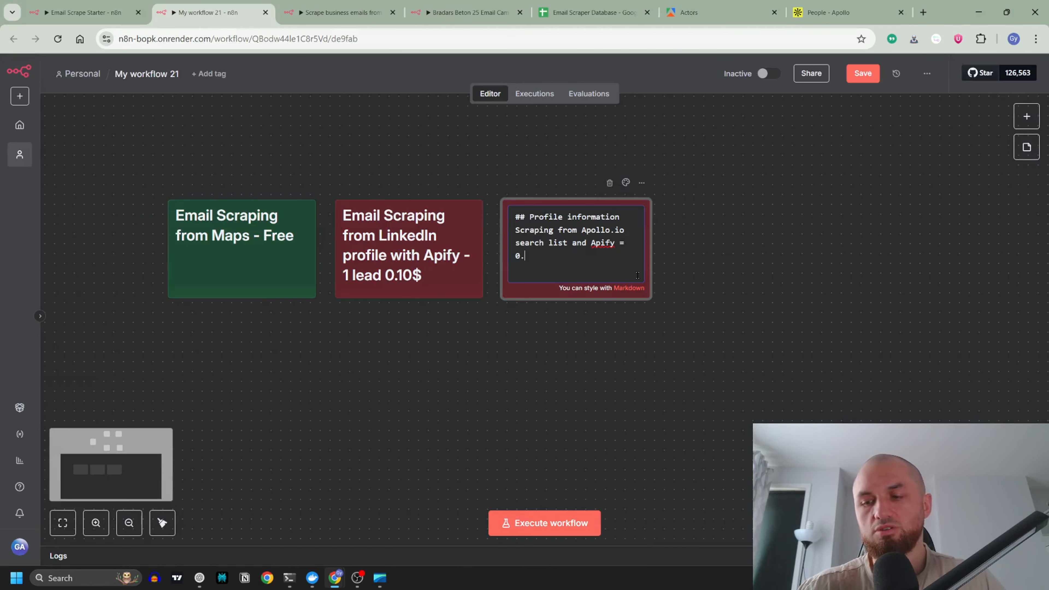
text(.0012)
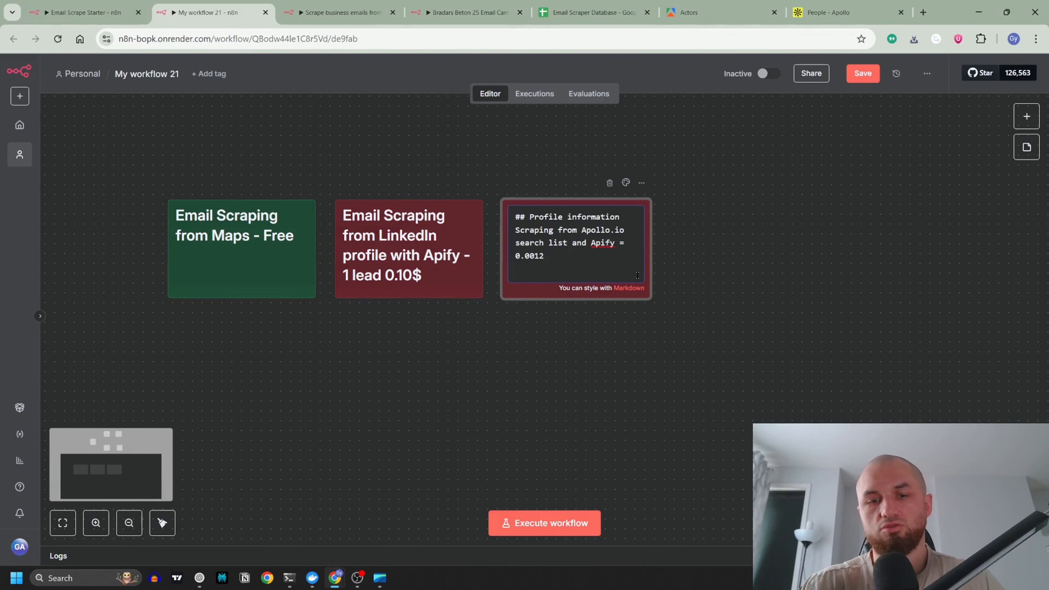
text($ per lead)
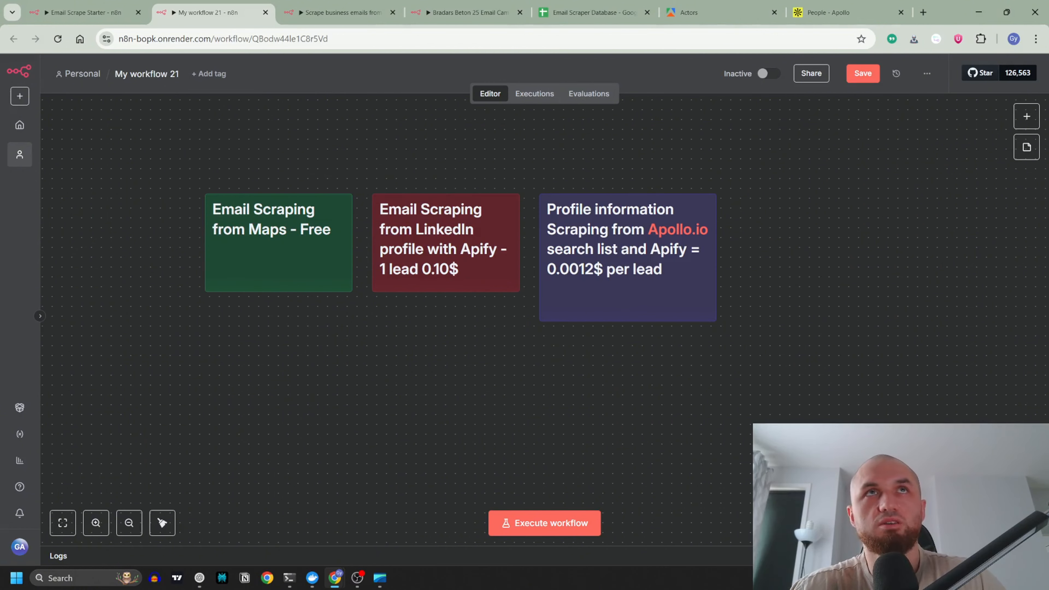
- Copy the full JSON query list from the Run workflow node's pinned output in the Email Scrape Starter workflow
click(84, 12)
click(338, 12)
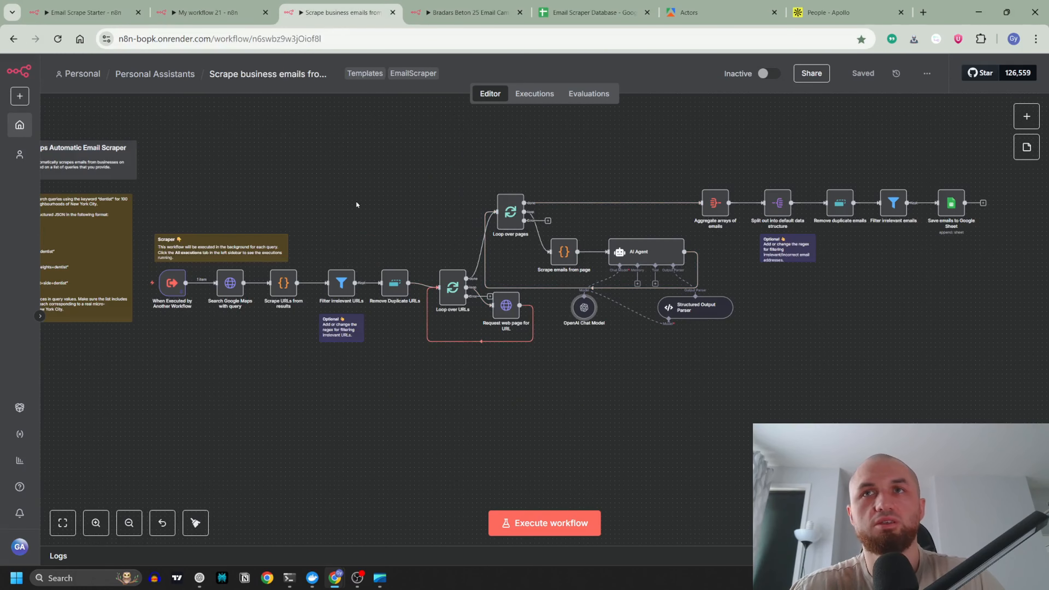
click(84, 12)
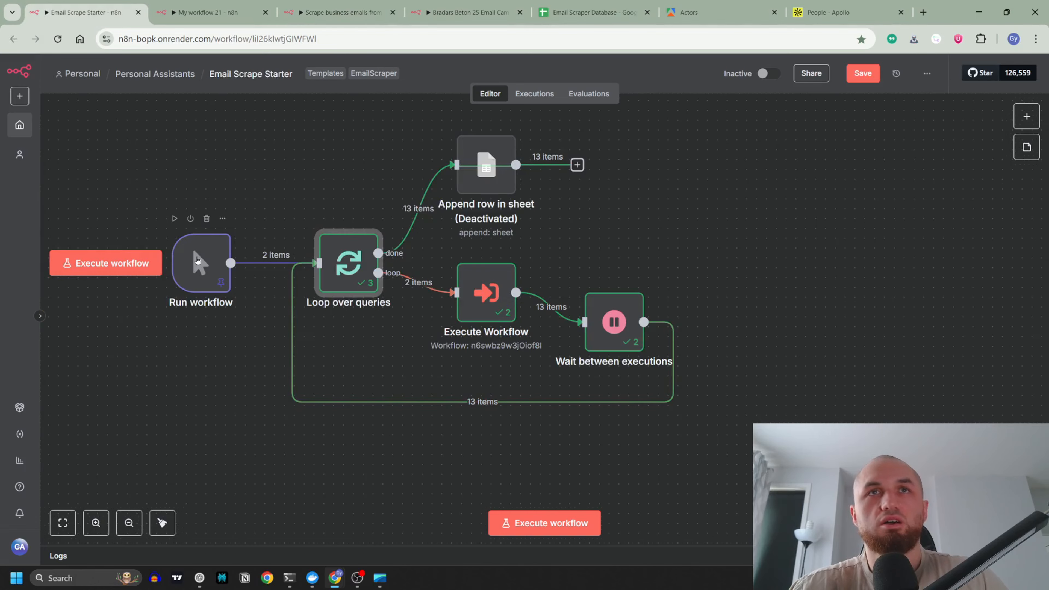
double_click(202, 268)
click(992, 133)
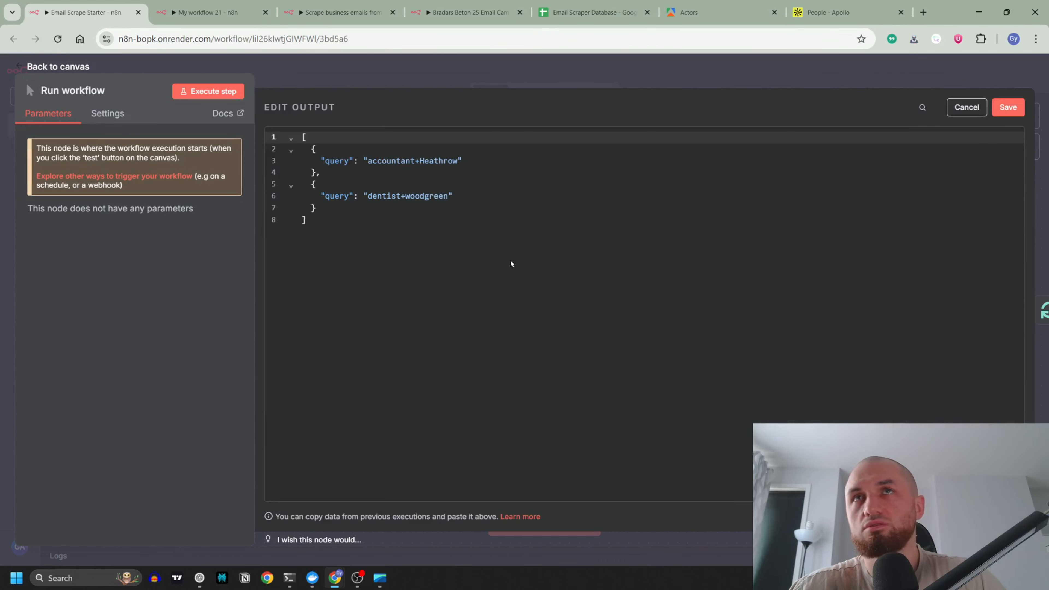
drag(314, 221, 301, 110)
key(ctrl+c)
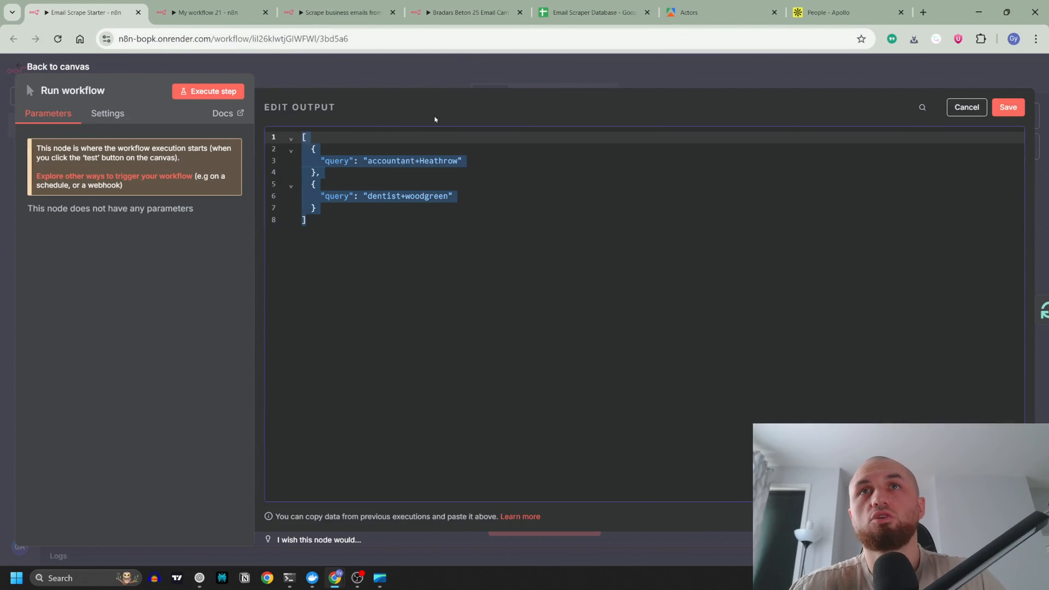
- Ask ChatGPT to create a list with 100 queries for accountants in london, using the copied JSON as the format
click(379, 578)
scroll(785, 290, down, 8)
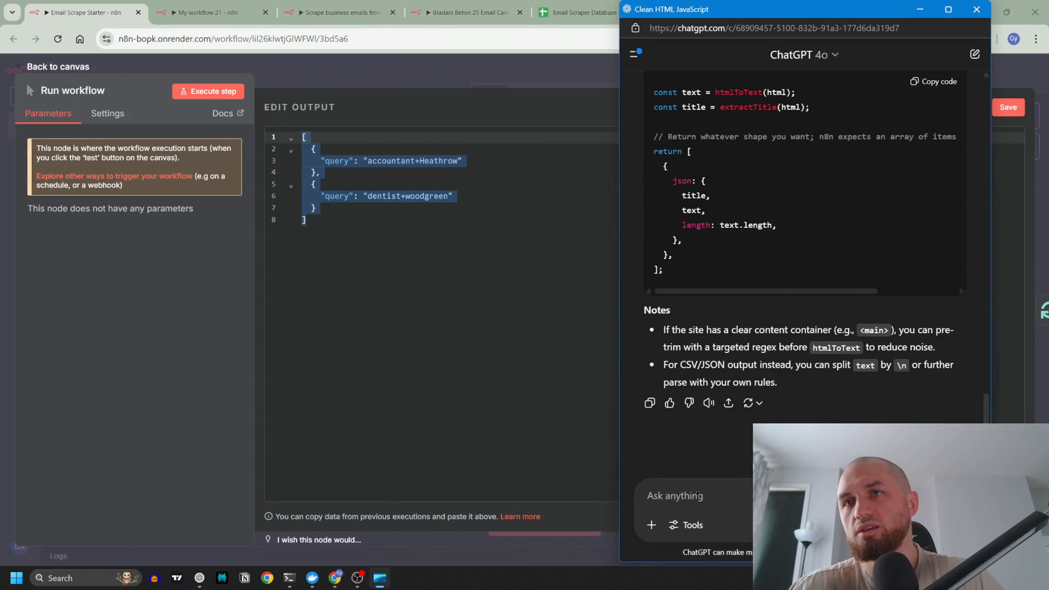
click(677, 496)
text(can you create me a list)
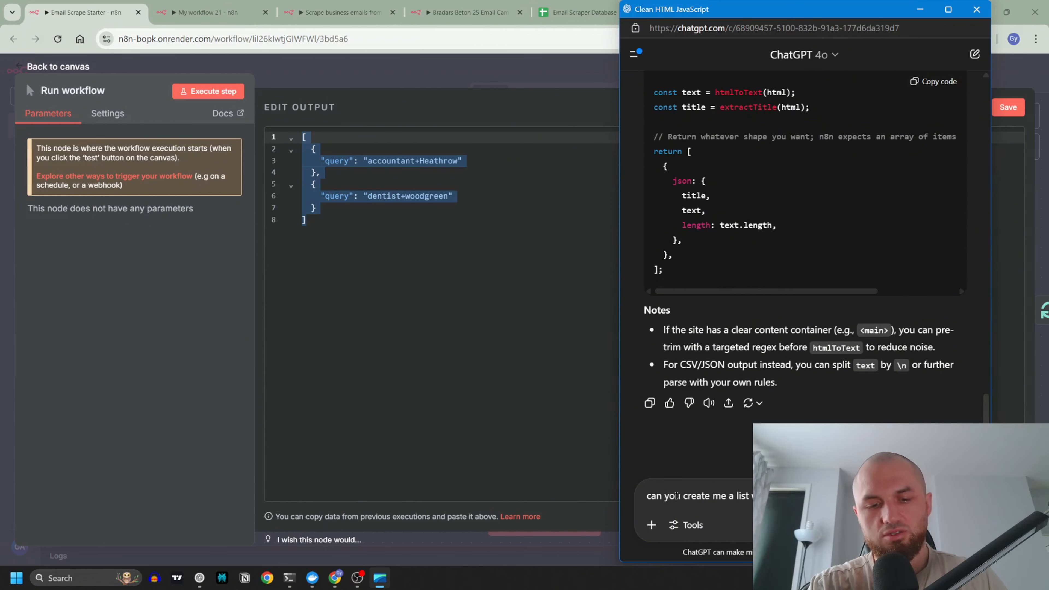
text(his format to fill)
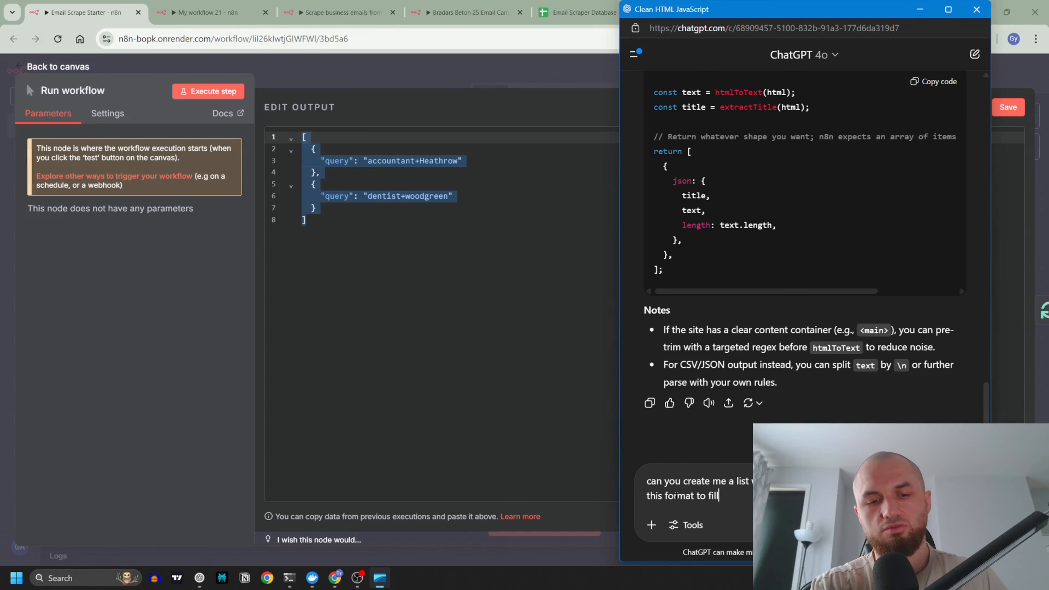
text( the items:)
key(shift+Return)
key(ctrl+v)
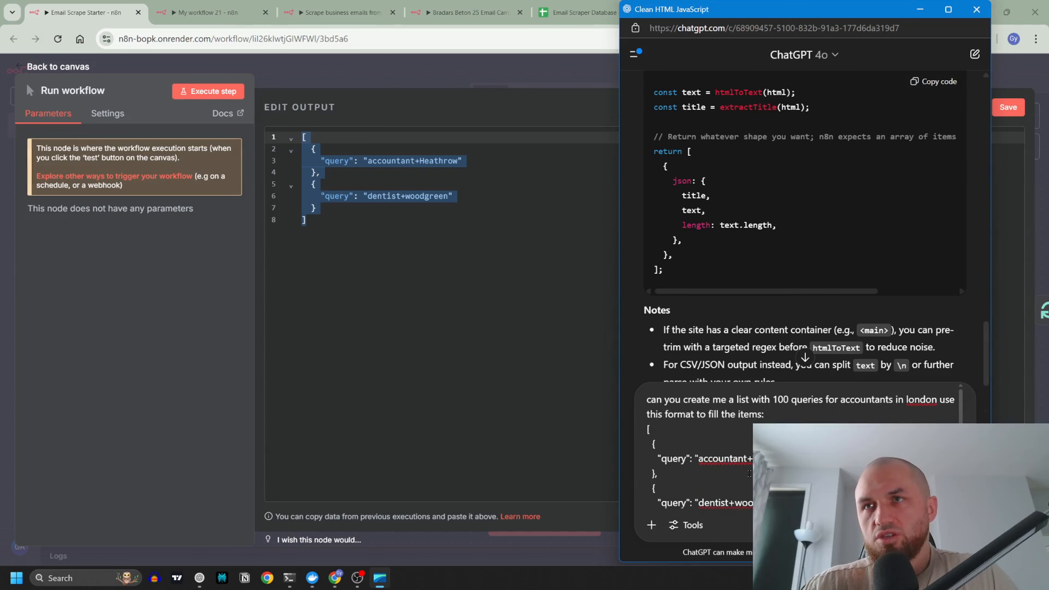
key(Return)
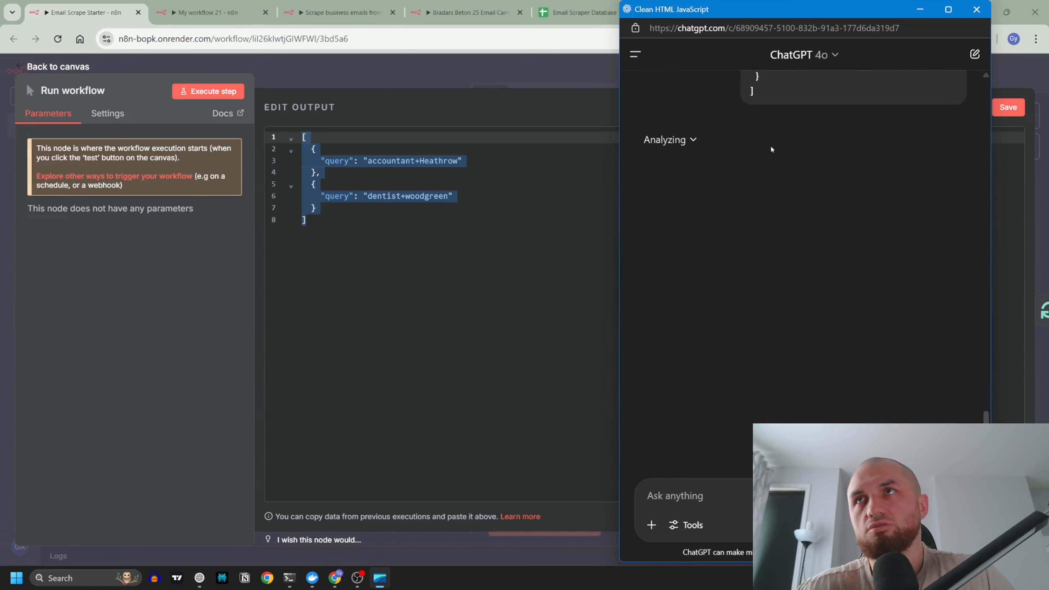
- Download accountant_queries_london.json from the ChatGPT reply, open it in Notepad and go through the queries to the end
scroll(811, 241, up, 10)
scroll(819, 281, down, 12)
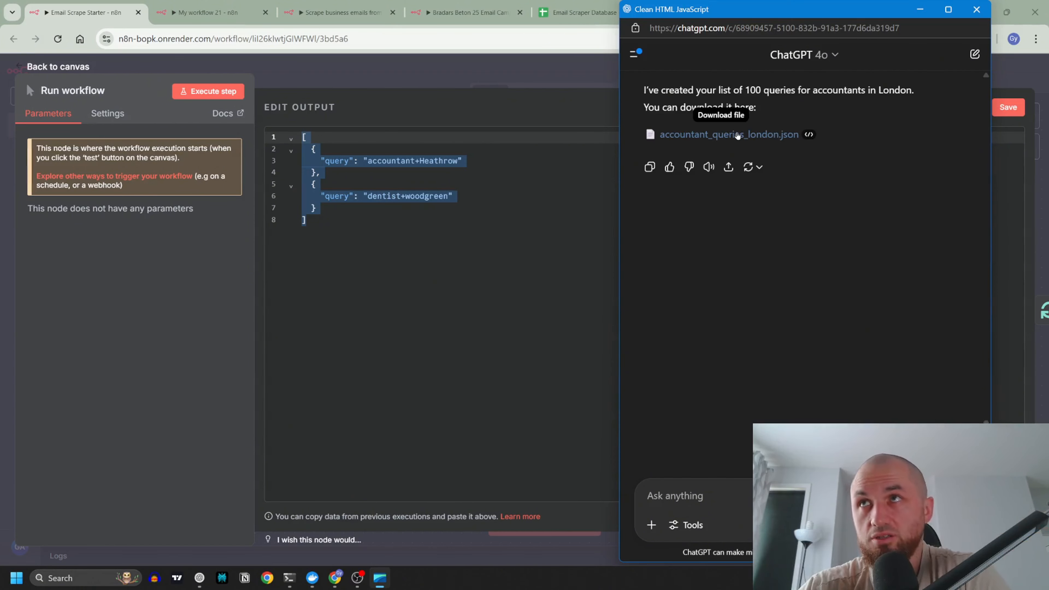
click(738, 136)
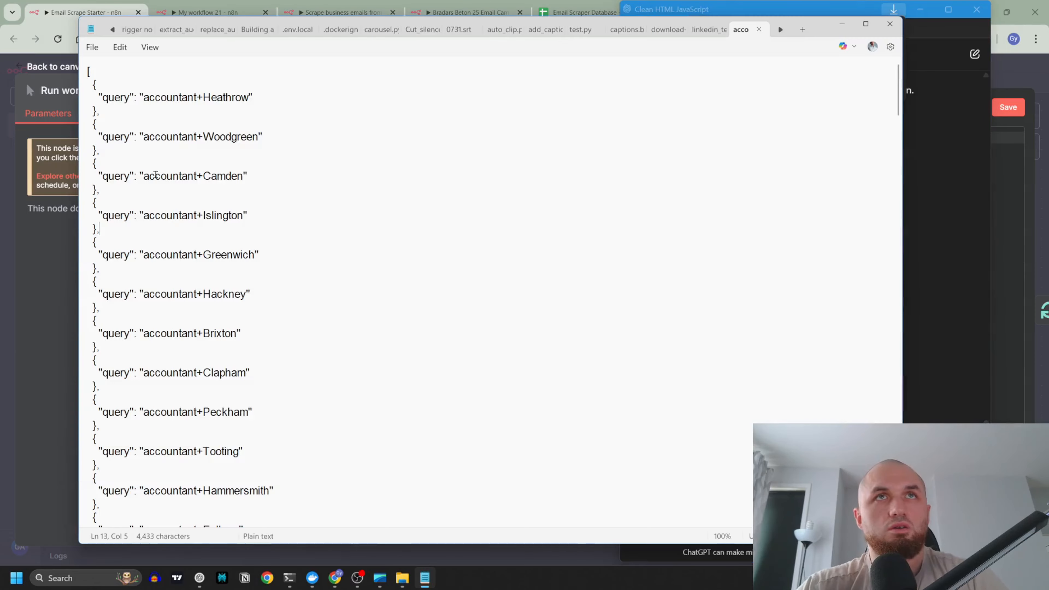
scroll(225, 160, down, 20)
scroll(553, 339, down, 20)
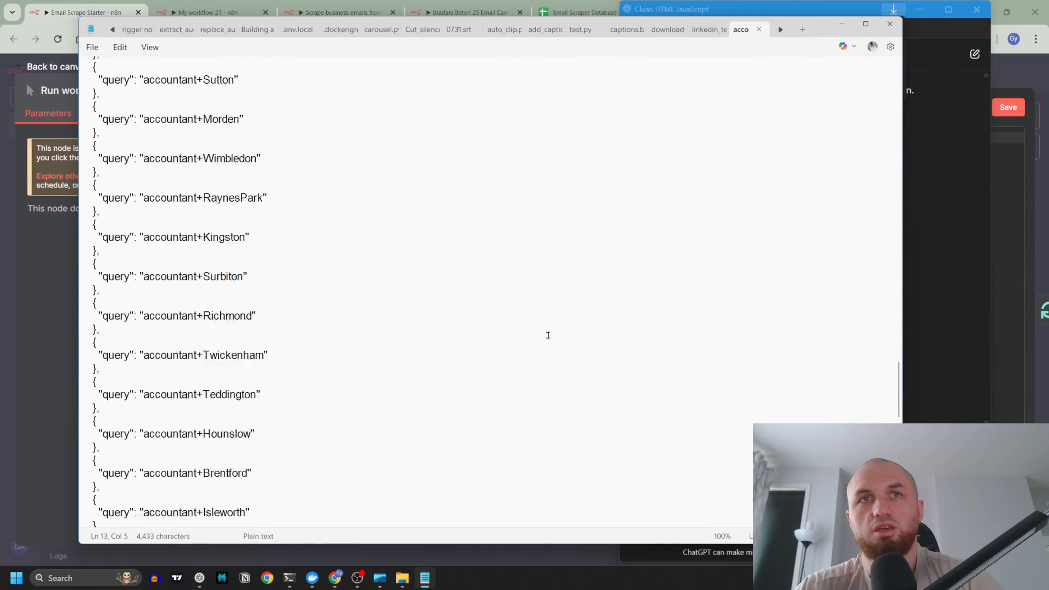
click(189, 447)
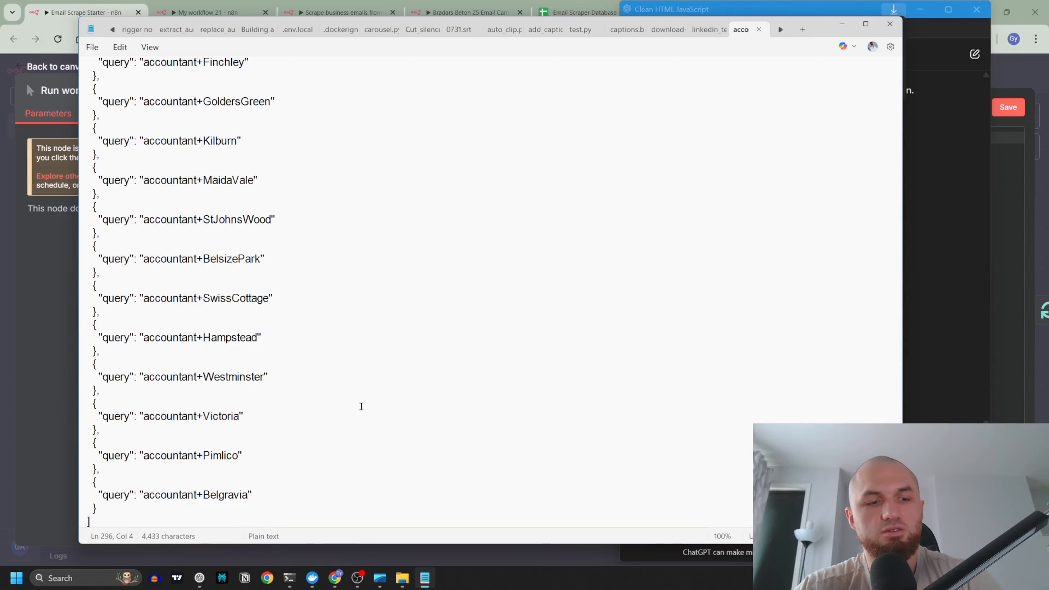
- Copy the complete query list from accountant_queries_london.json in Notepad and put the file window out of the way
key(ctrl+a)
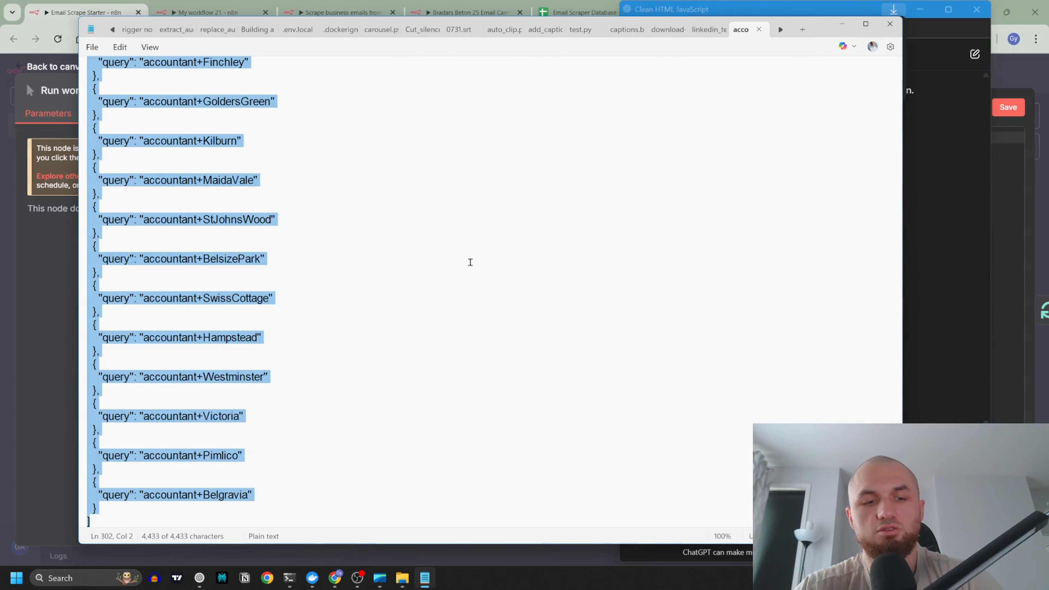
click(842, 23)
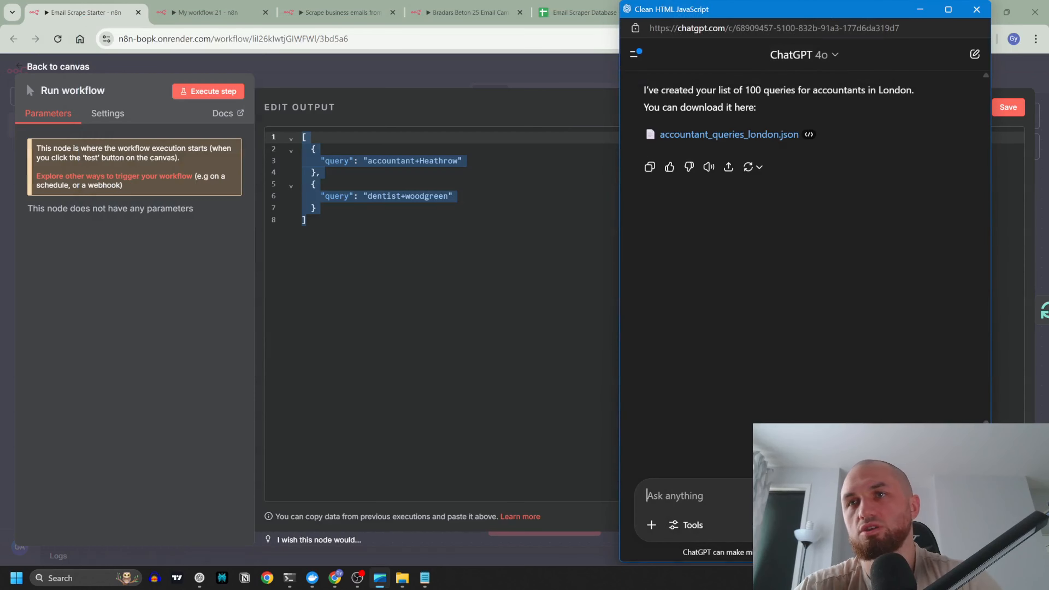
- Ask ChatGPT to provide the query list as a reply with the message "write it here in the chat"
text(give ti here)
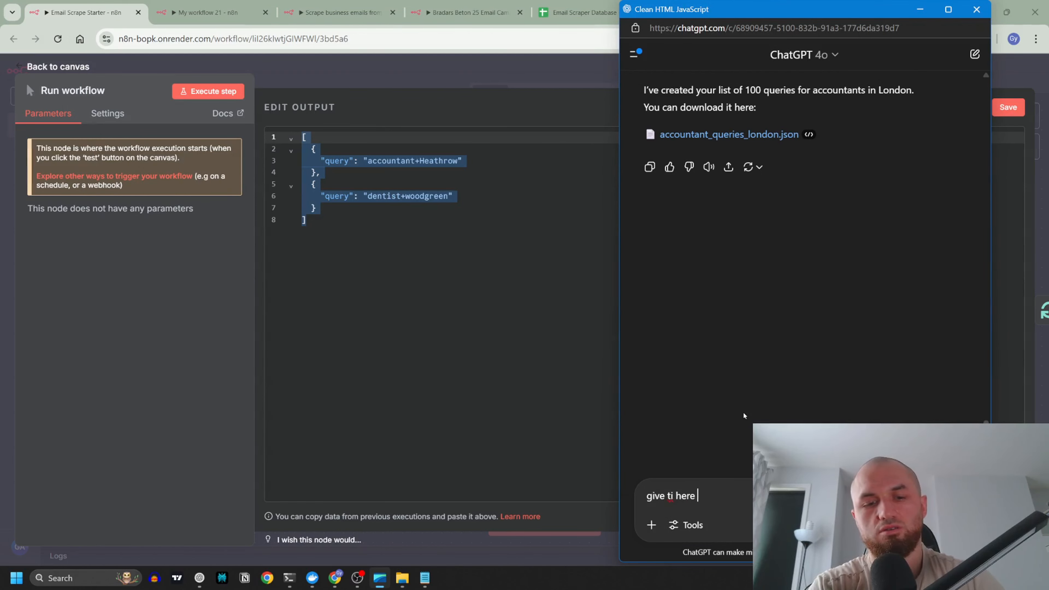
text( as a te)
key(ctrl+a)
key(BackSpace)
text(writ)
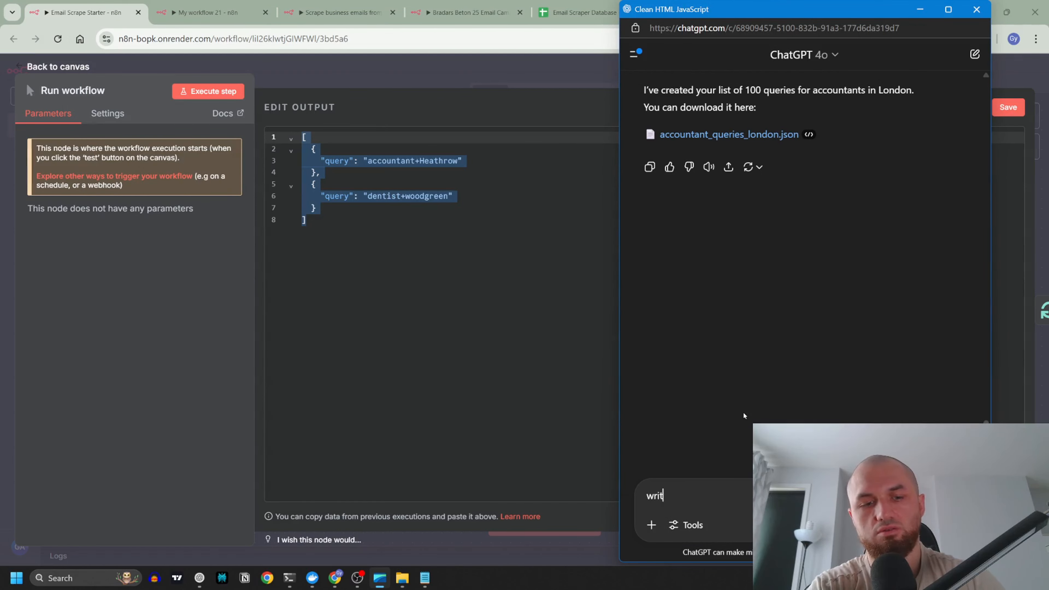
text(e it here in the )
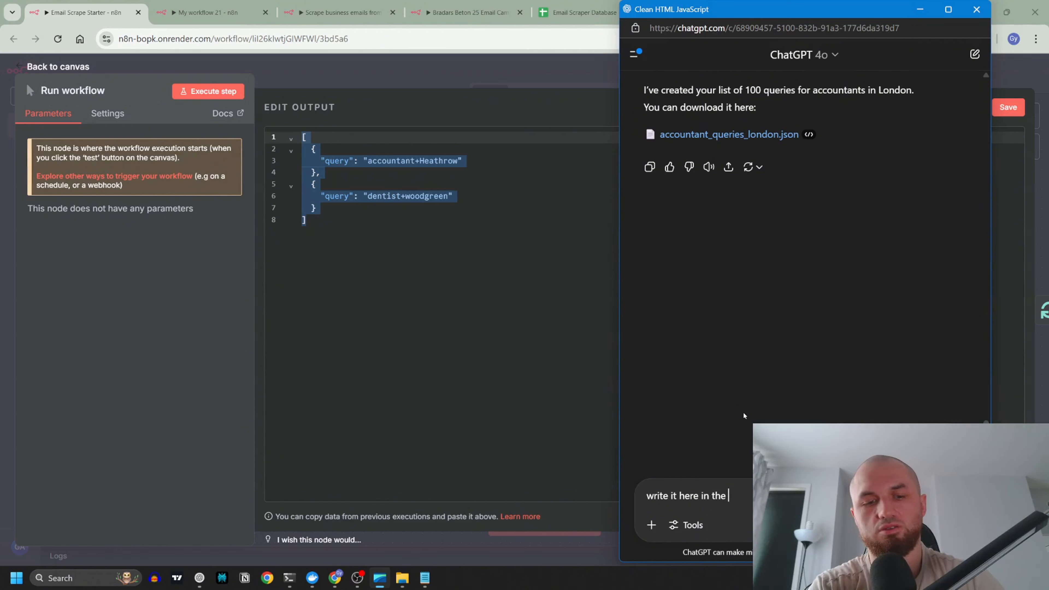
text(chat)
key(Return)
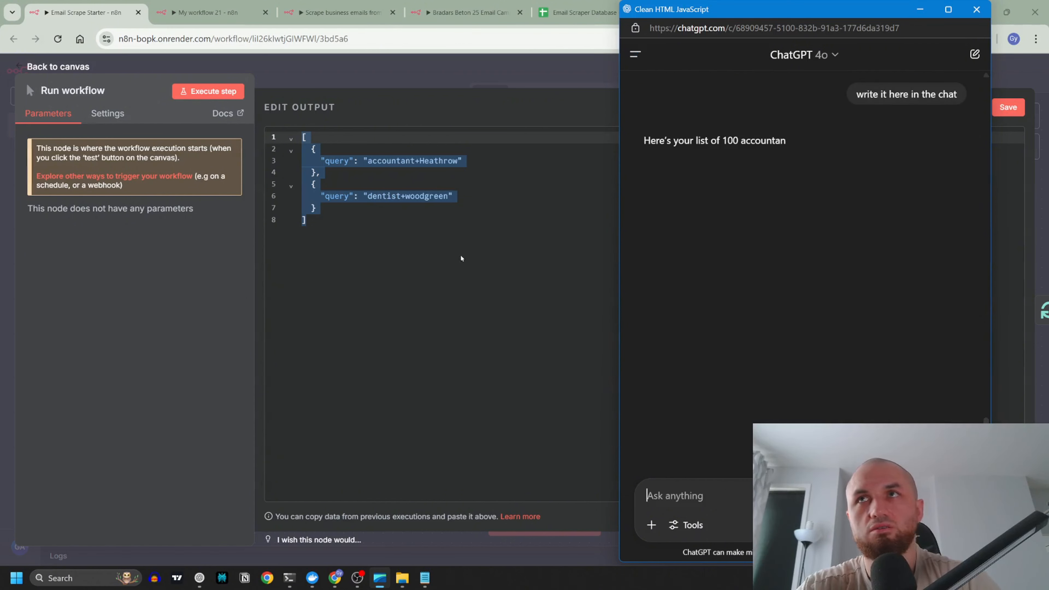
- Replace the Run workflow node's pinned output with the copied London accountant queries, save it and return to the canvas
click(413, 271)
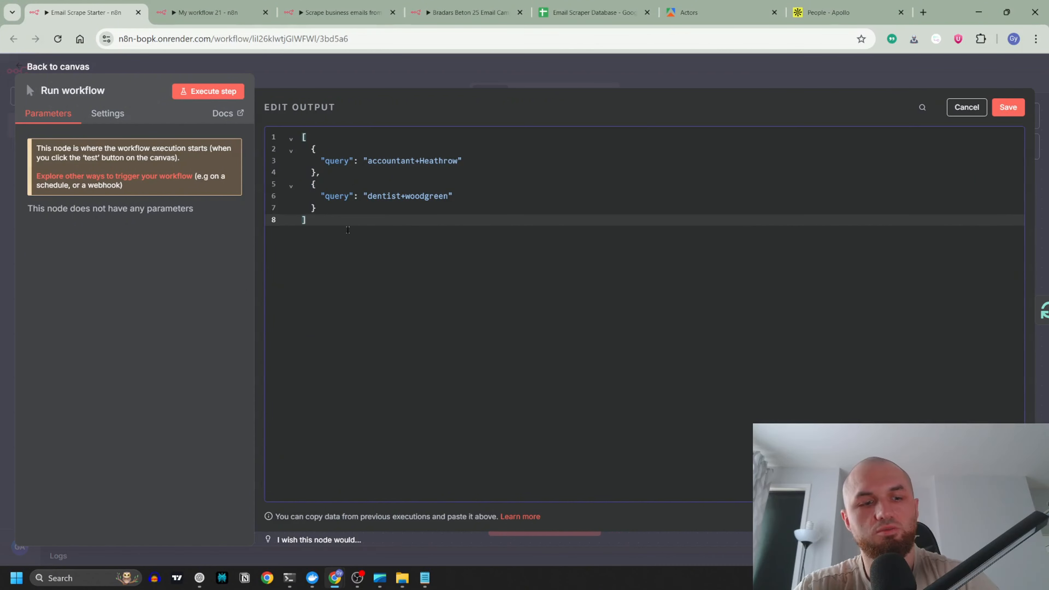
key(ctrl+a)
key(ctrl+v)
click(1008, 107)
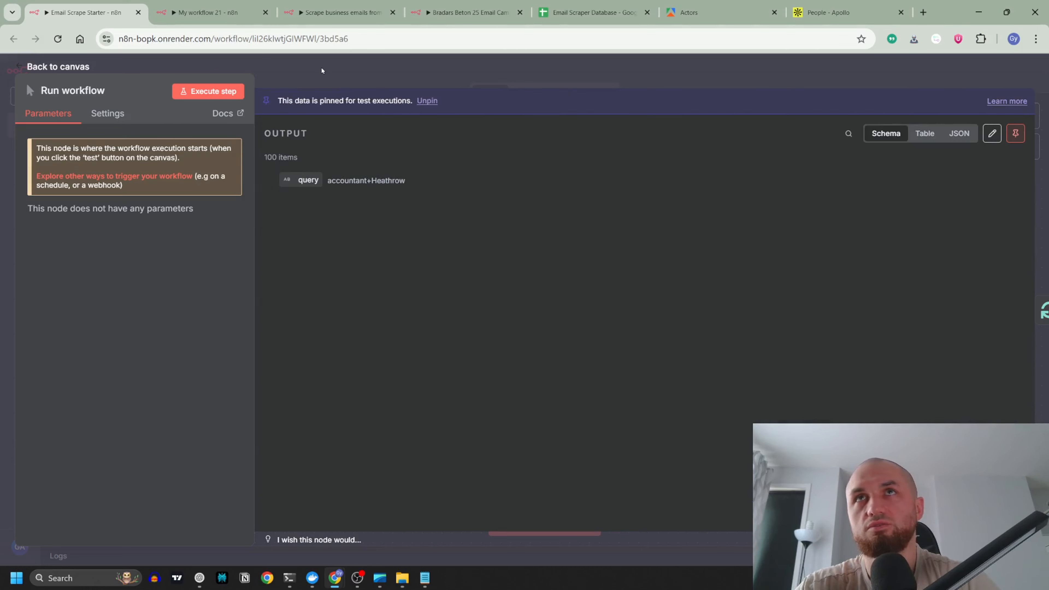
click(322, 71)
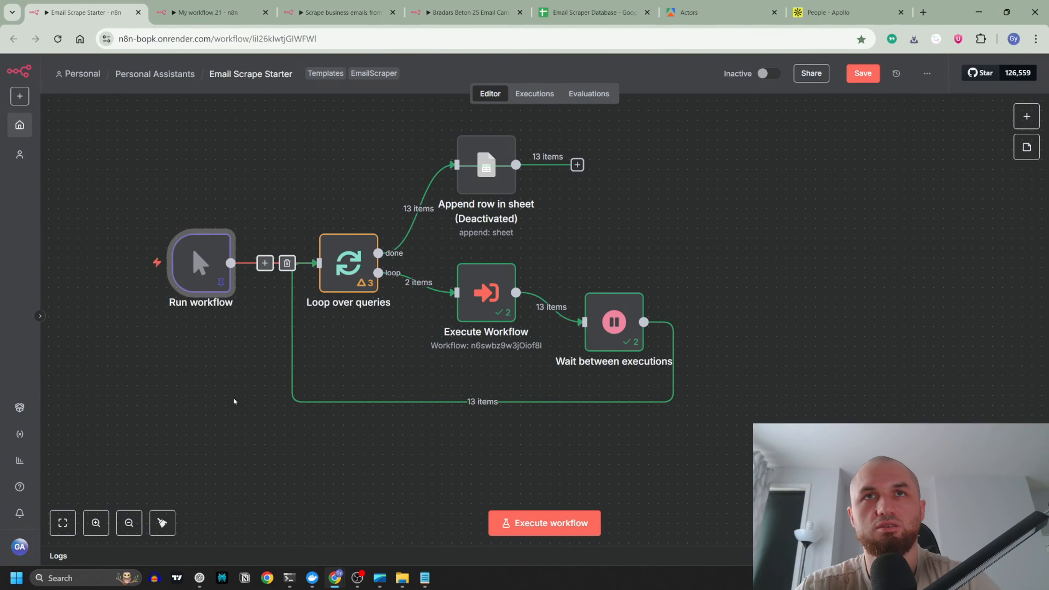
- Check the scraping workflow, then go through the header columns from URL to Description on Sheet6 of the Email Scraper Database
click(354, 12)
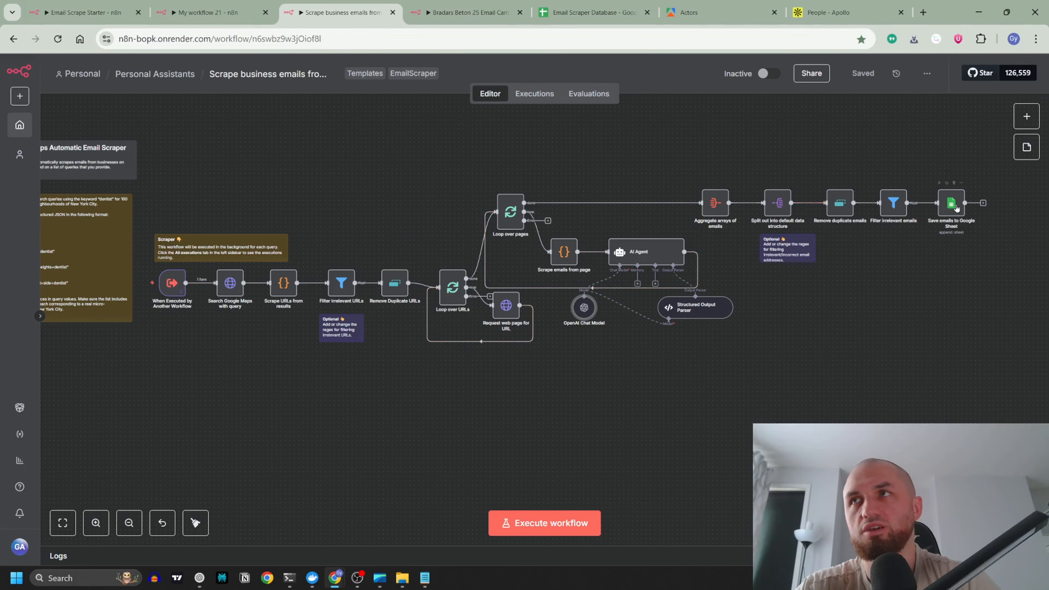
click(590, 13)
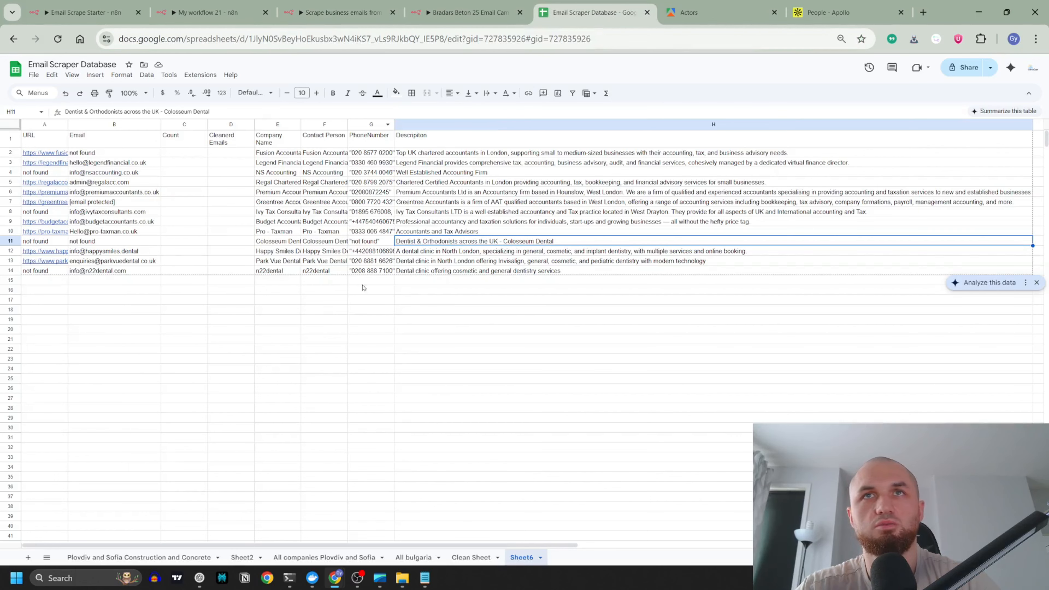
click(56, 140)
key(Right)
key(Right)
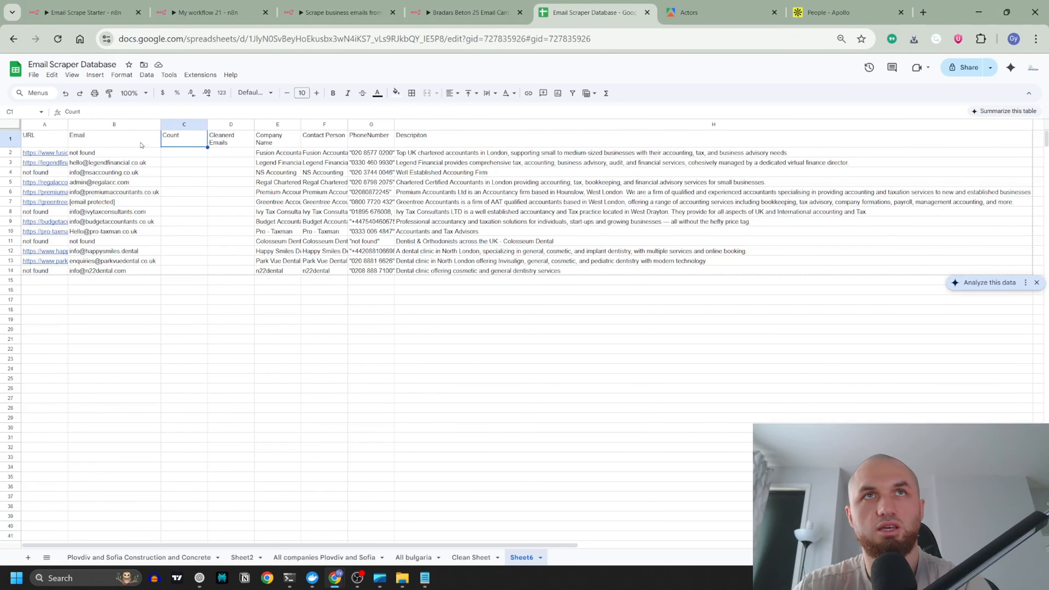
key(Right)
key(Right)
key(Right)
key(Right)
key(Right)
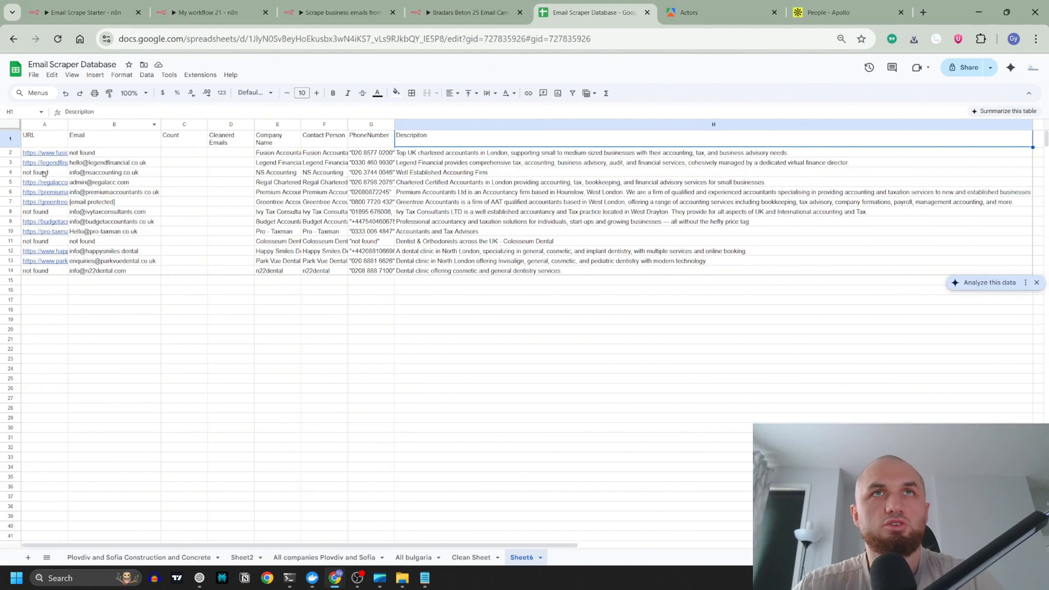
- Enter =COUNTUNIQUE(B2:B) in cell C2 to count the unique emails and check it against the last email row
click(186, 155)
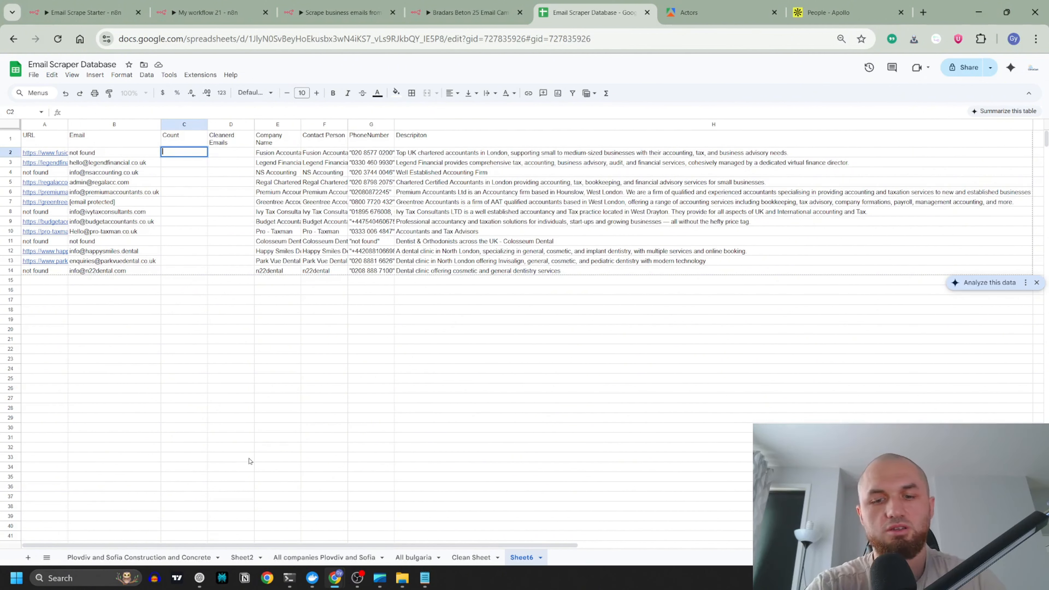
text(=)
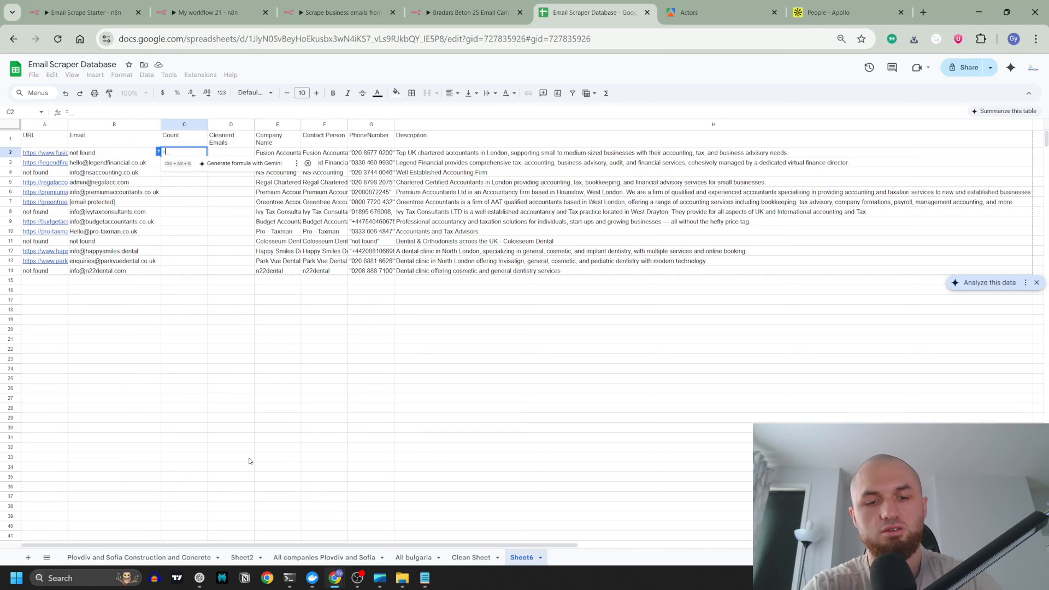
text(coun)
click(232, 263)
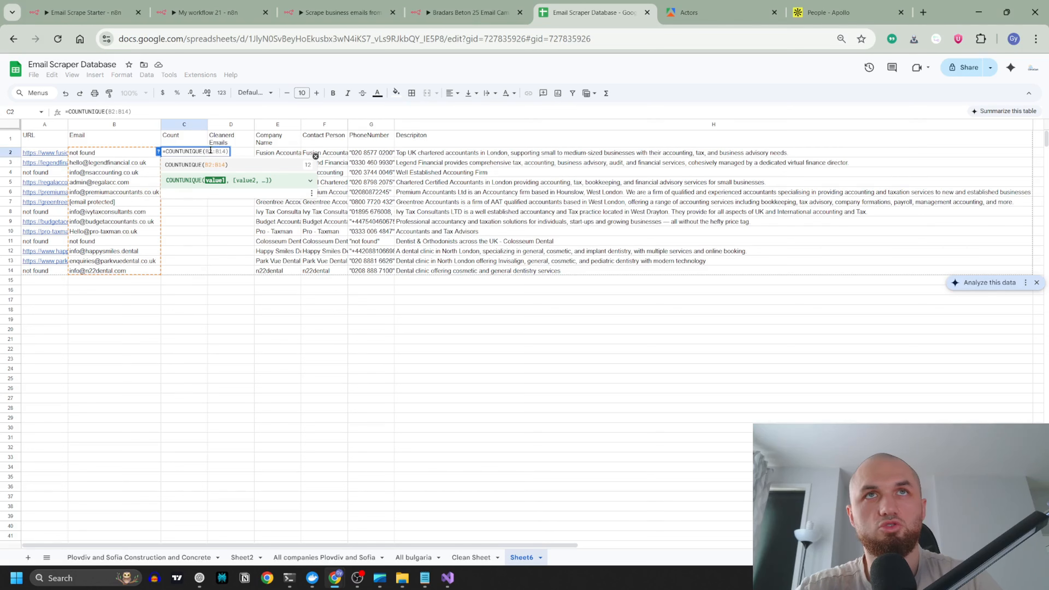
click(119, 129)
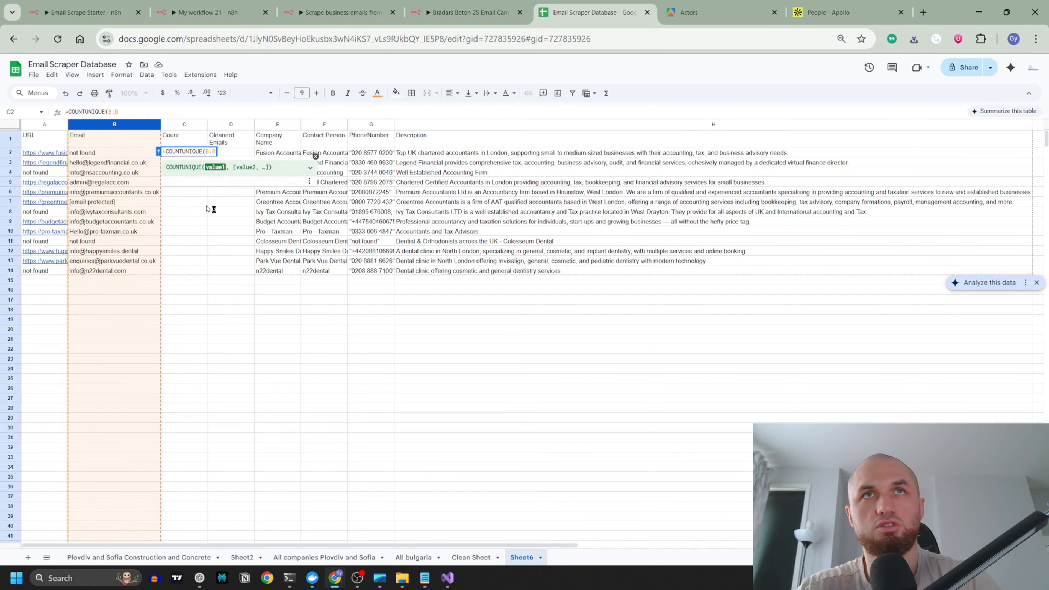
text(2:B)
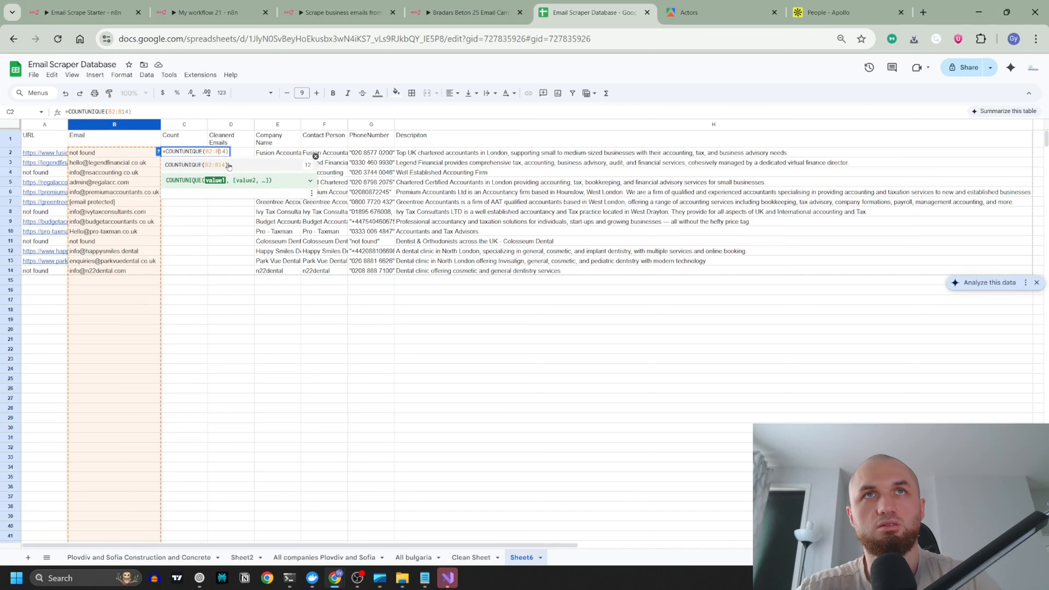
text())
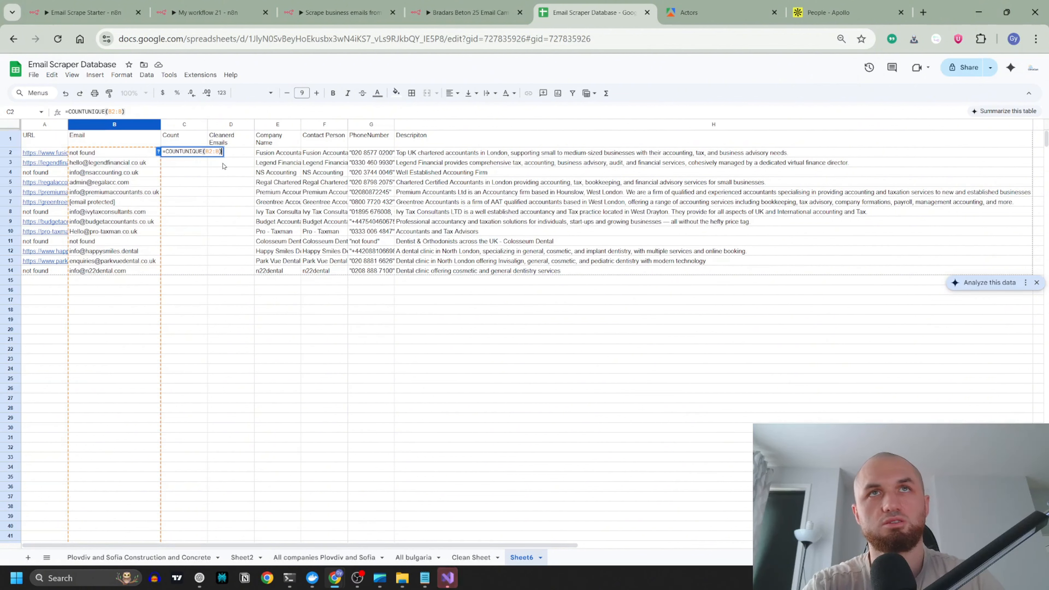
key(Return)
click(200, 154)
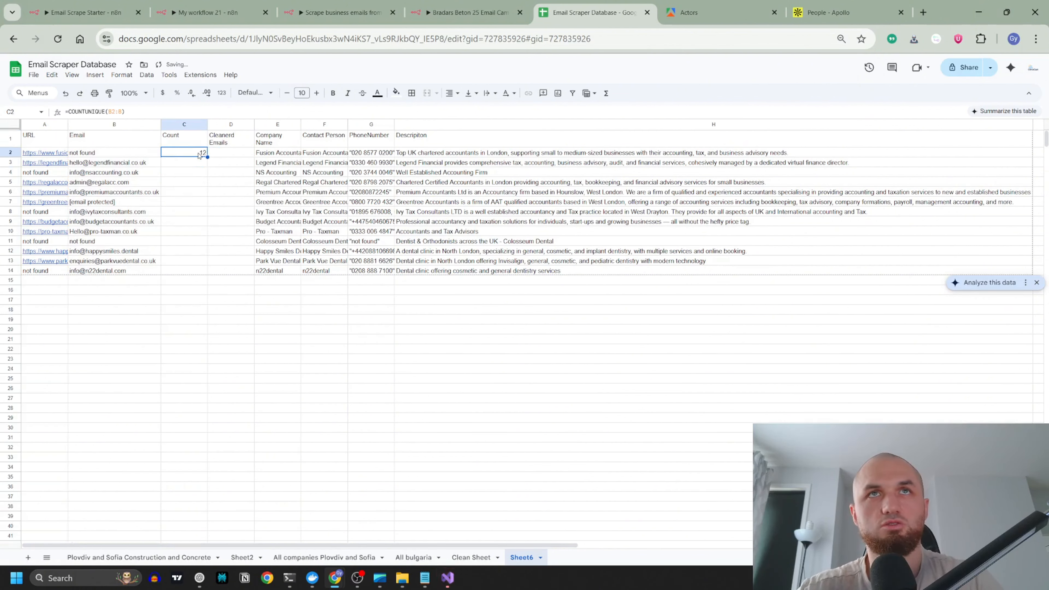
click(107, 269)
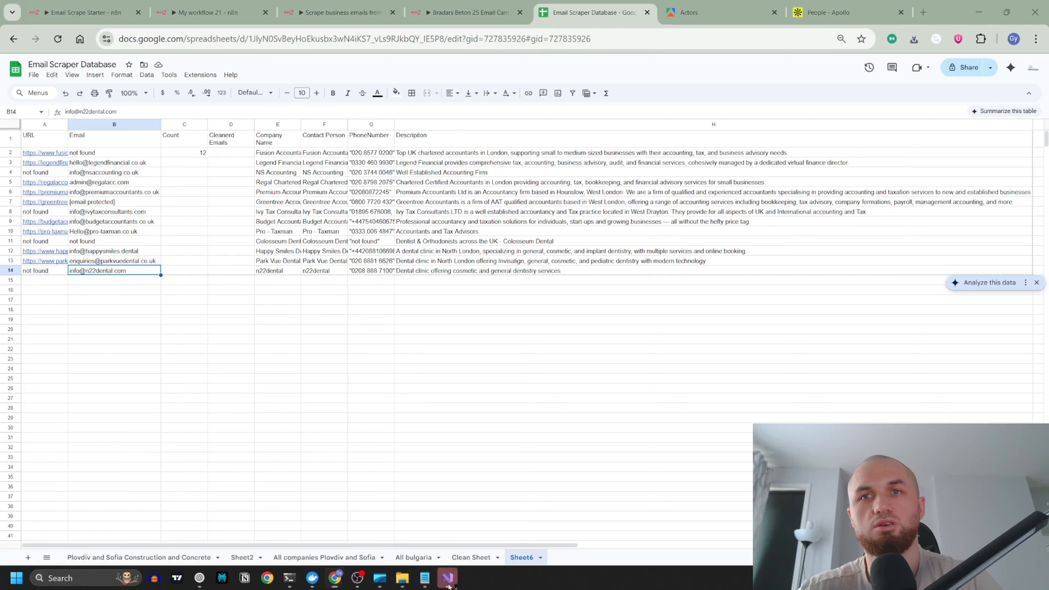
click(184, 153)
- Review the Maps cost note and inspect the OpenAI Chat Model node's settings in the business email scraping workflow
click(315, 17)
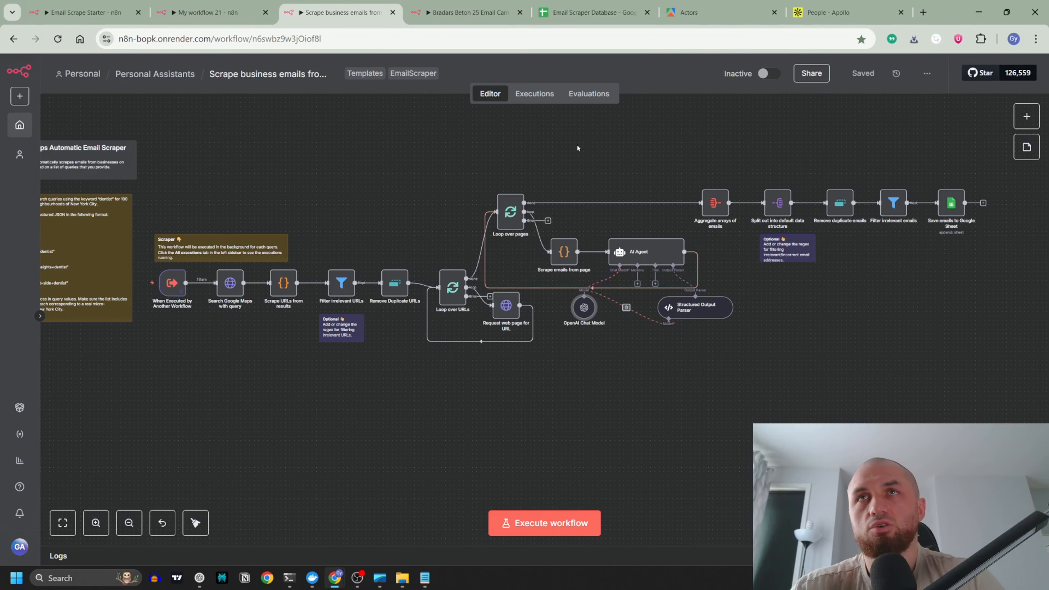
click(210, 13)
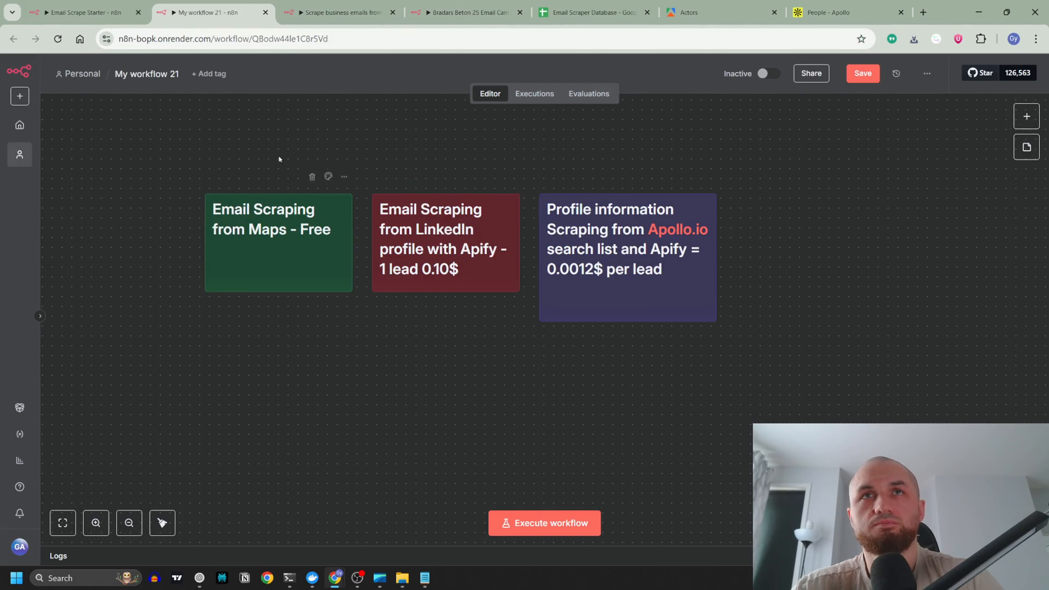
click(331, 13)
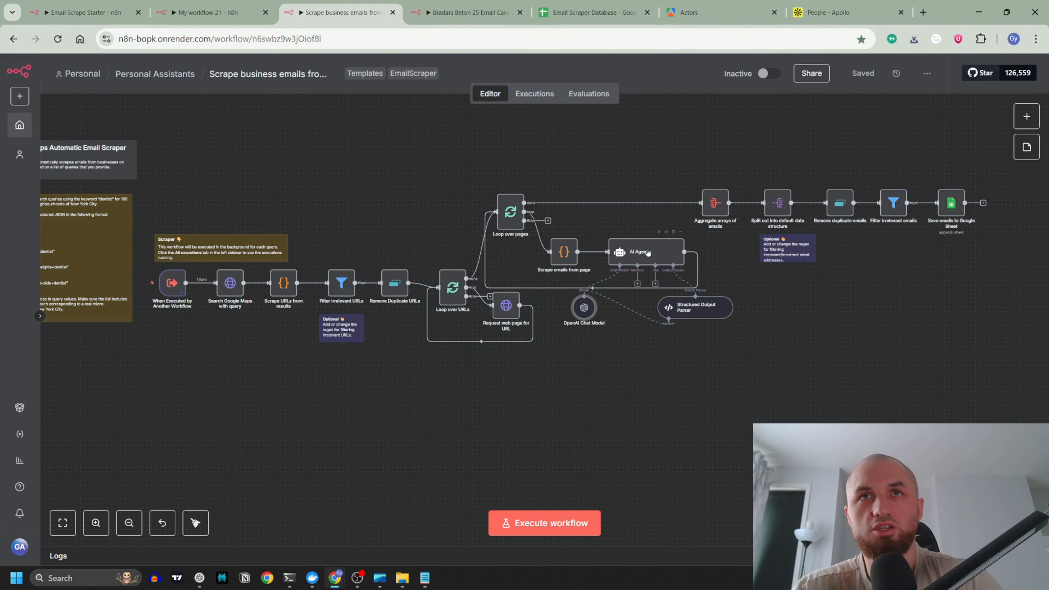
double_click(583, 308)
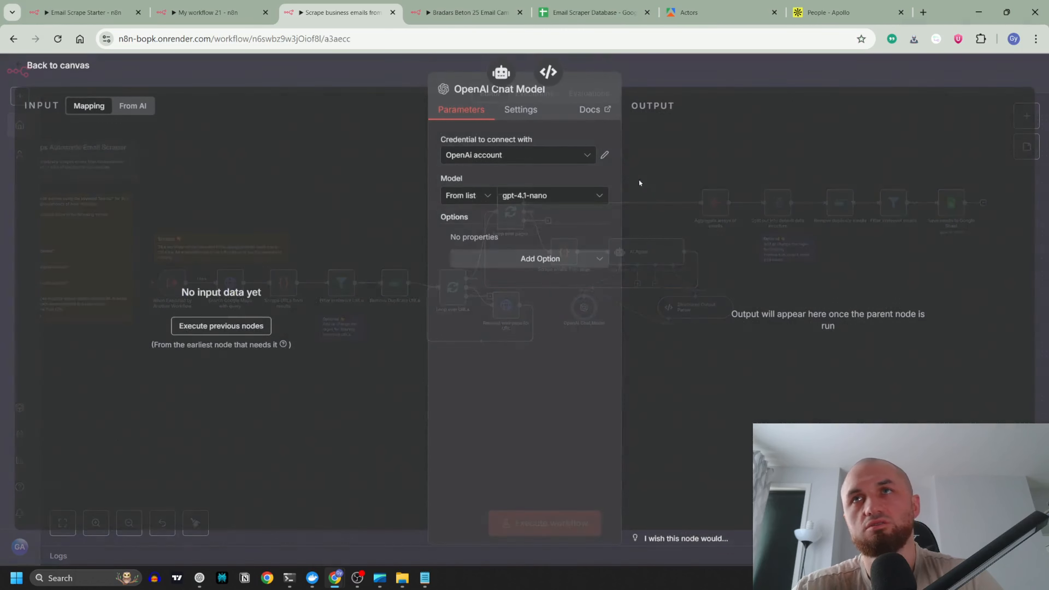
key(Escape)
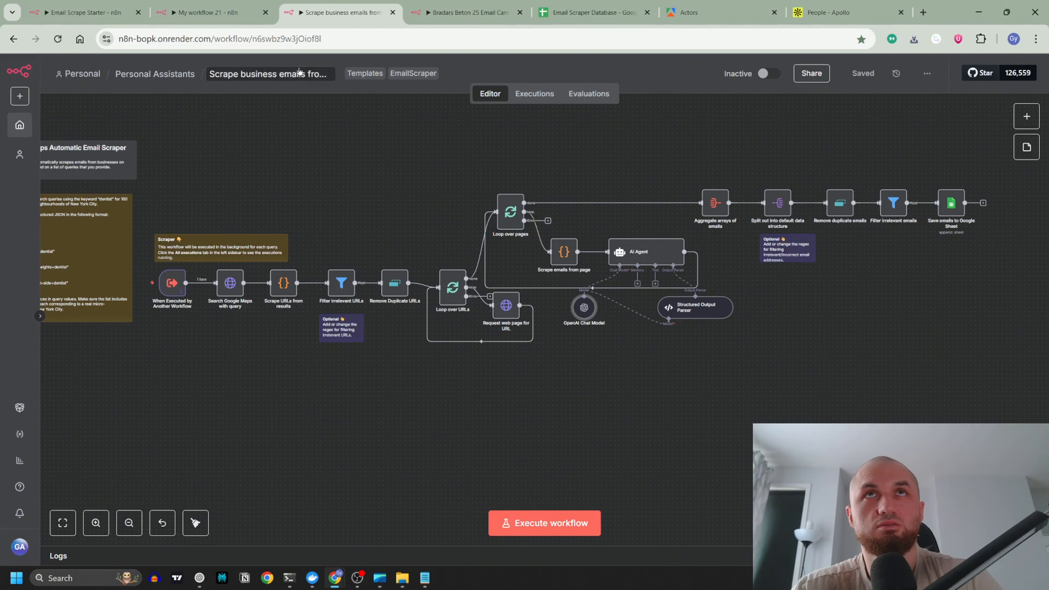
- Inspect the parameters of the Run an Actor and Get dataset items nodes in My workflow 21
key(ctrl+shift+Tab)
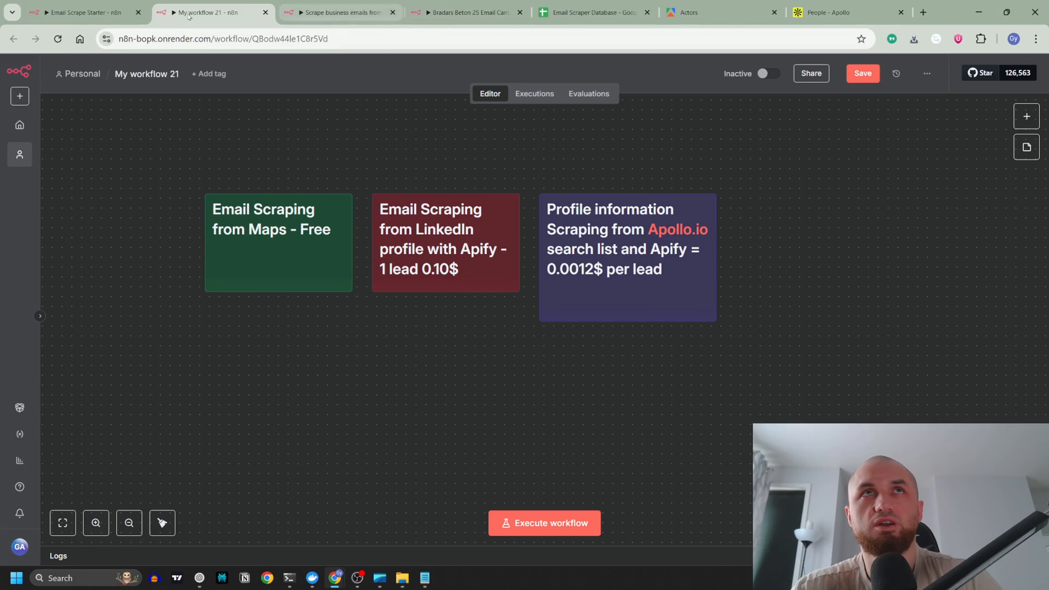
scroll(537, 248, up, 5)
double_click(537, 196)
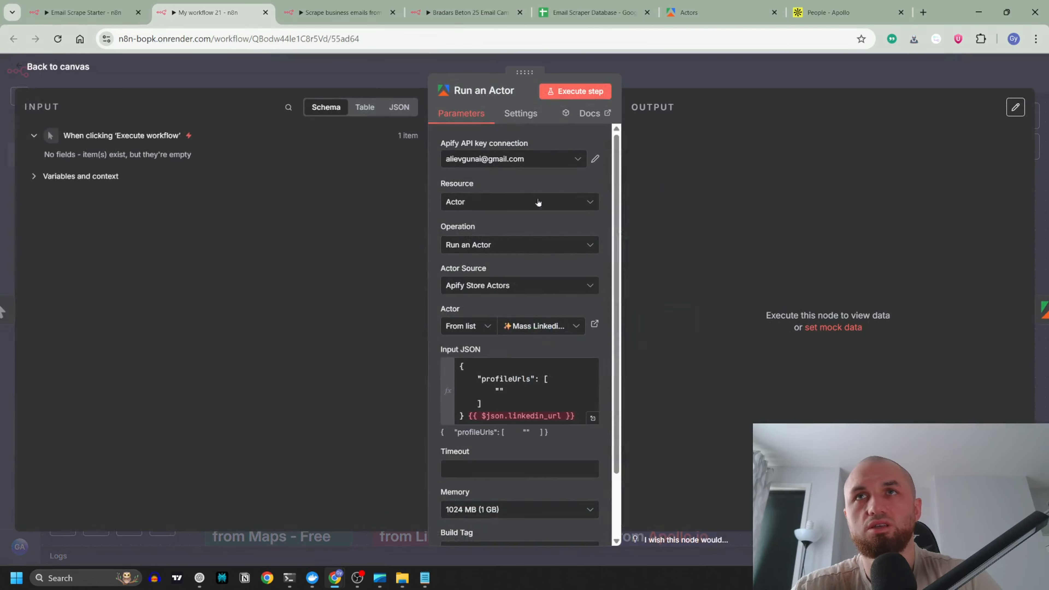
scroll(549, 328, down, 3)
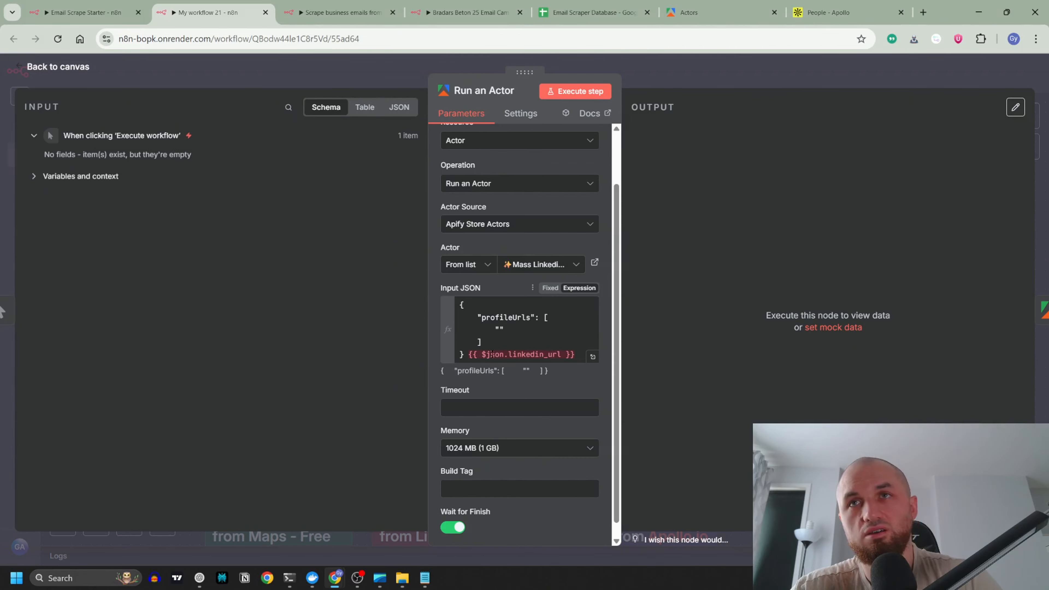
click(417, 85)
double_click(661, 199)
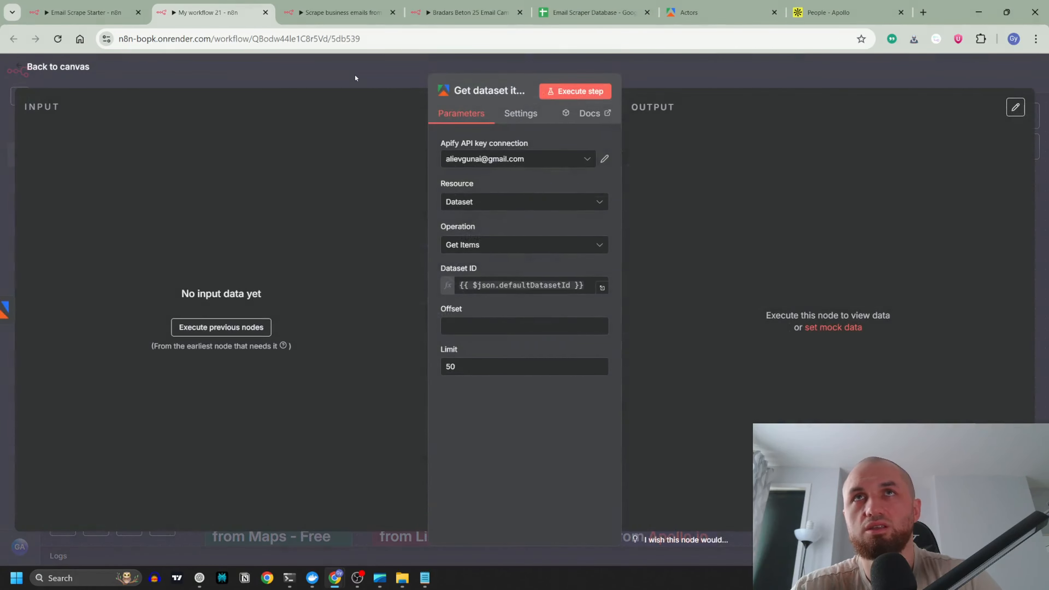
click(355, 76)
- Compare the per-lead costs on the LinkedIn and Apollo.io sticky notes
scroll(564, 258, down, 5)
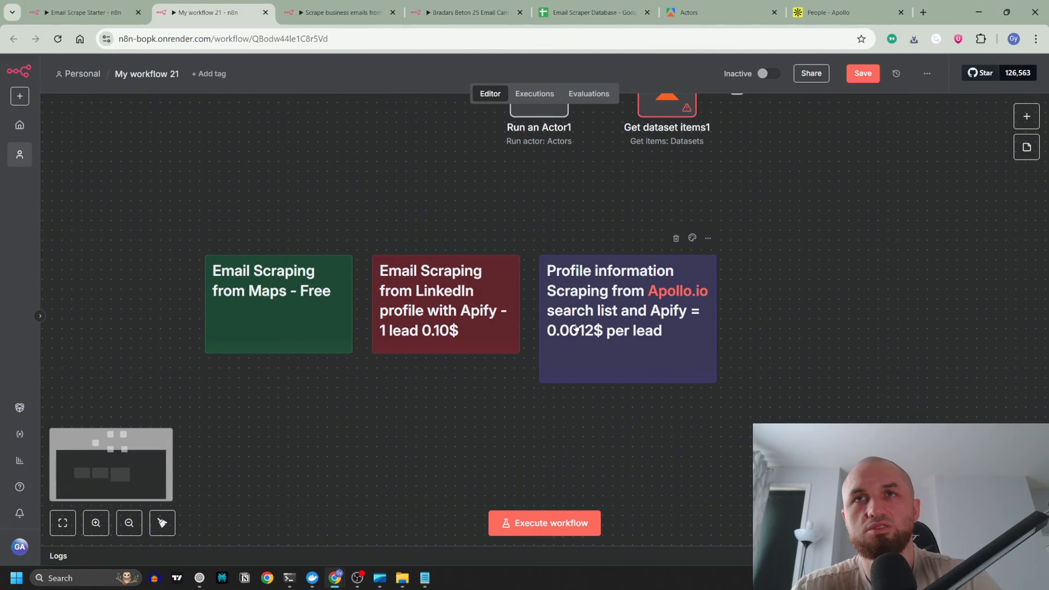
click(448, 336)
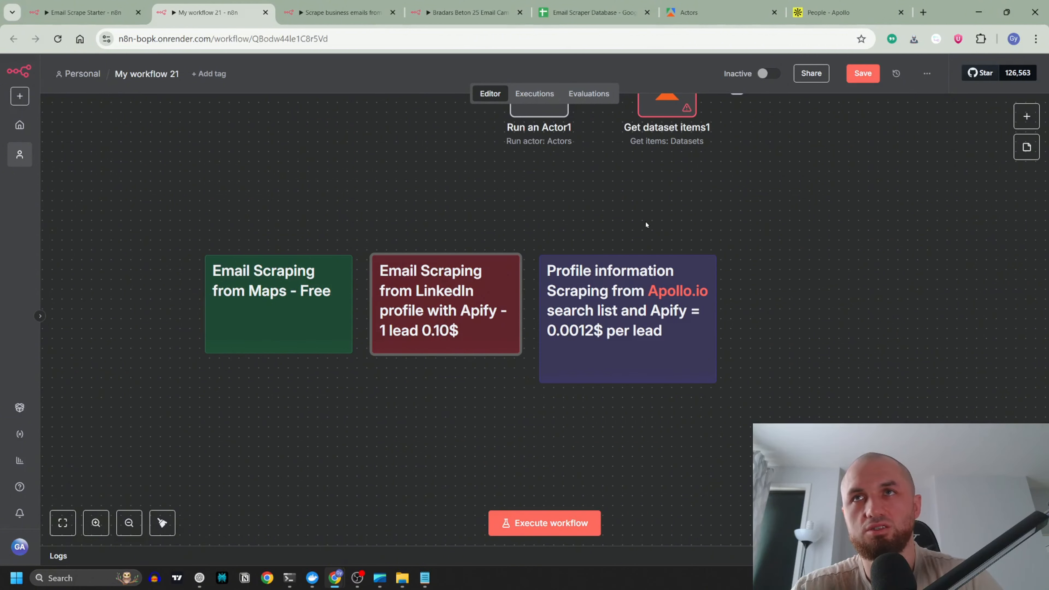
drag(783, 264, 740, 258)
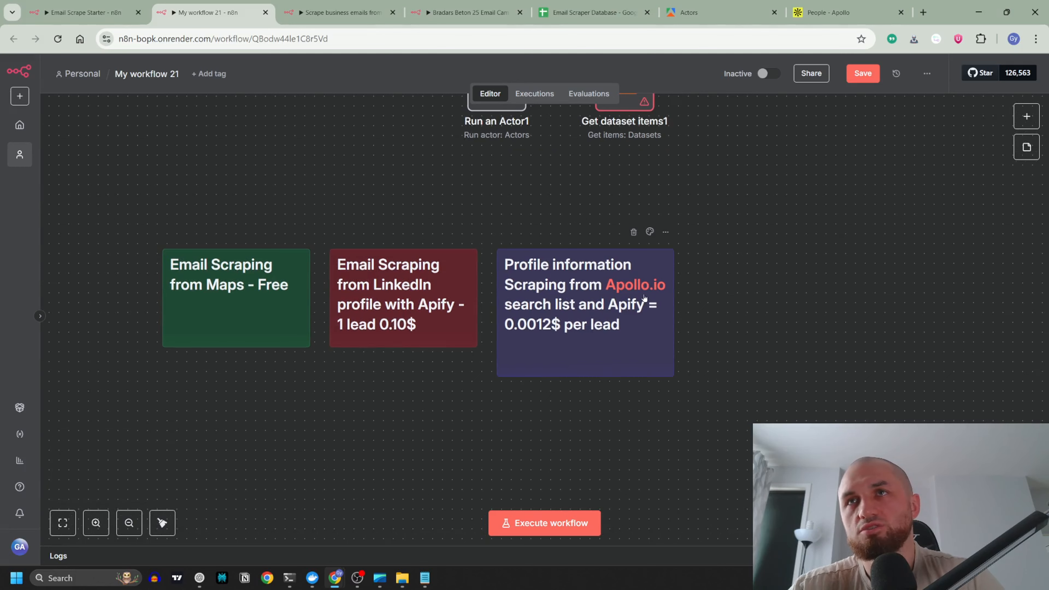
- Look over the Apollo People search list of owners, founders and managing directors in London
click(828, 12)
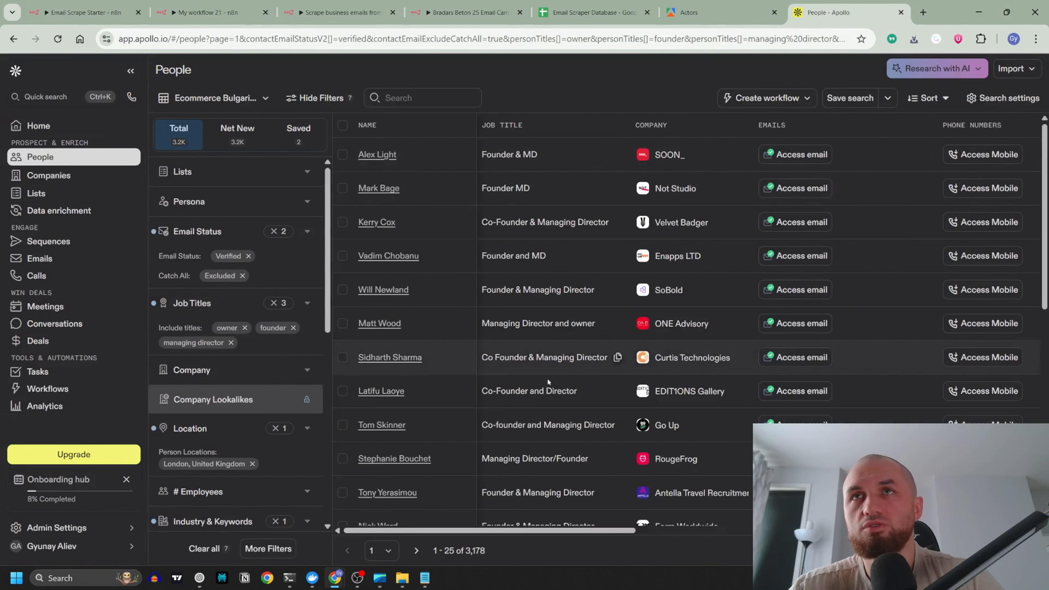
scroll(757, 212, down, 3)
scroll(702, 206, up, 3)
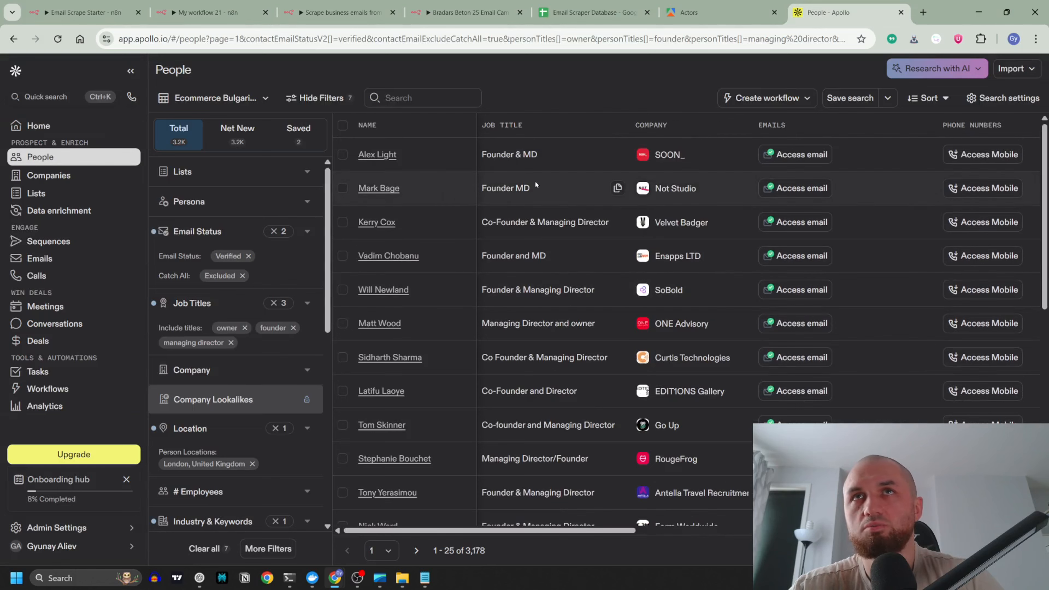
- Inspect the actor choice and the totalRecords value in the Run an Actor1 node's input JSON in My workflow 21
scroll(885, 235, down, 3)
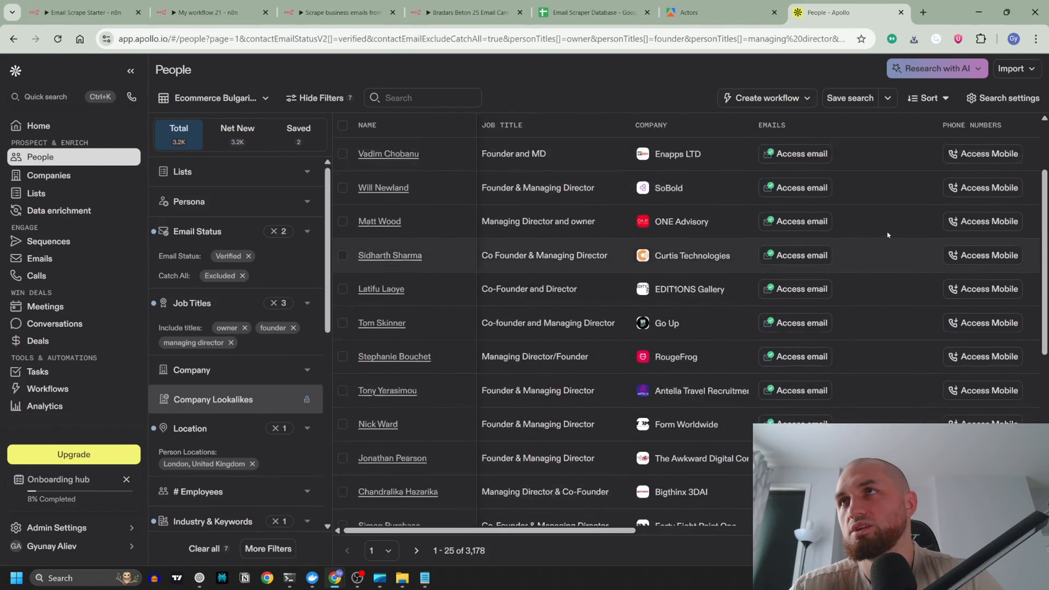
scroll(826, 174, up, 3)
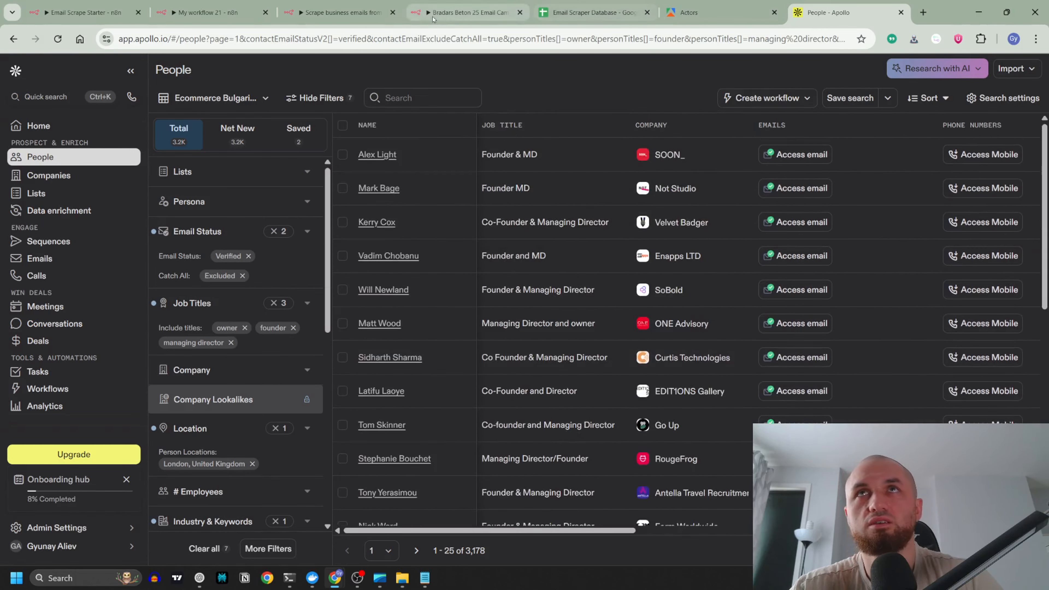
click(209, 12)
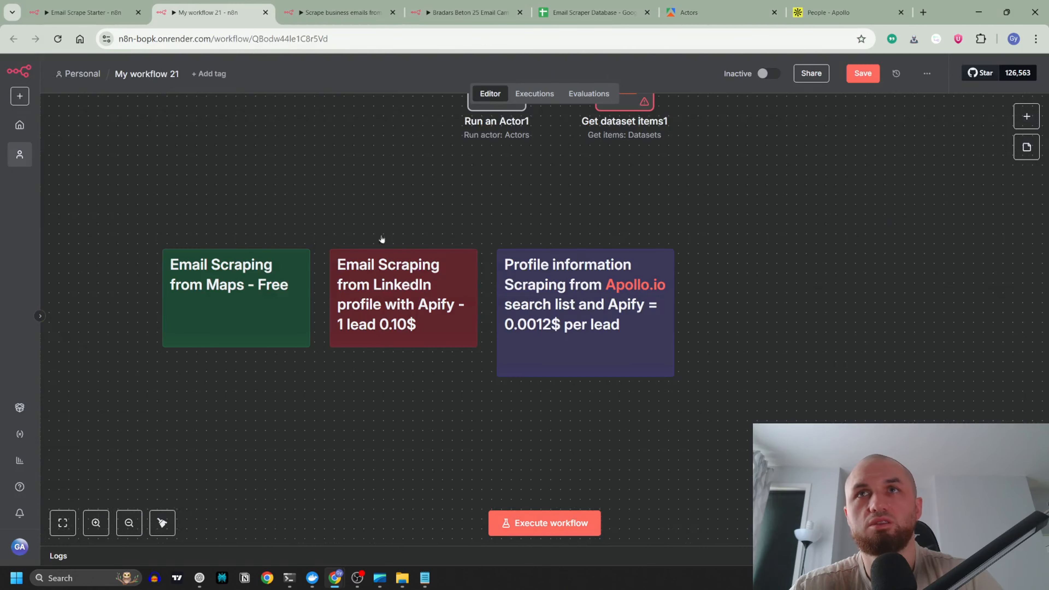
scroll(694, 270, up, 5)
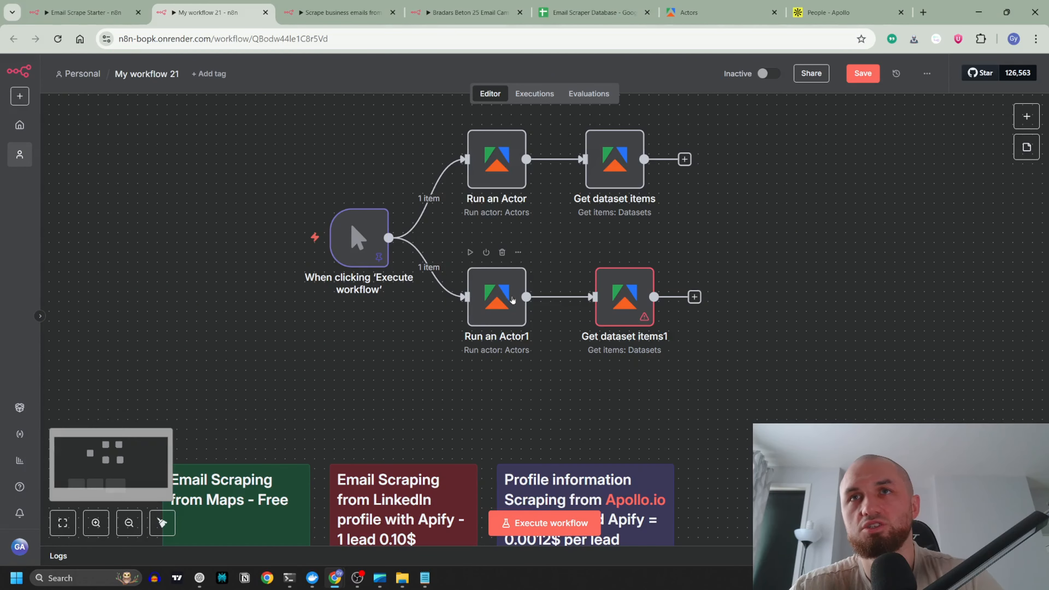
double_click(498, 298)
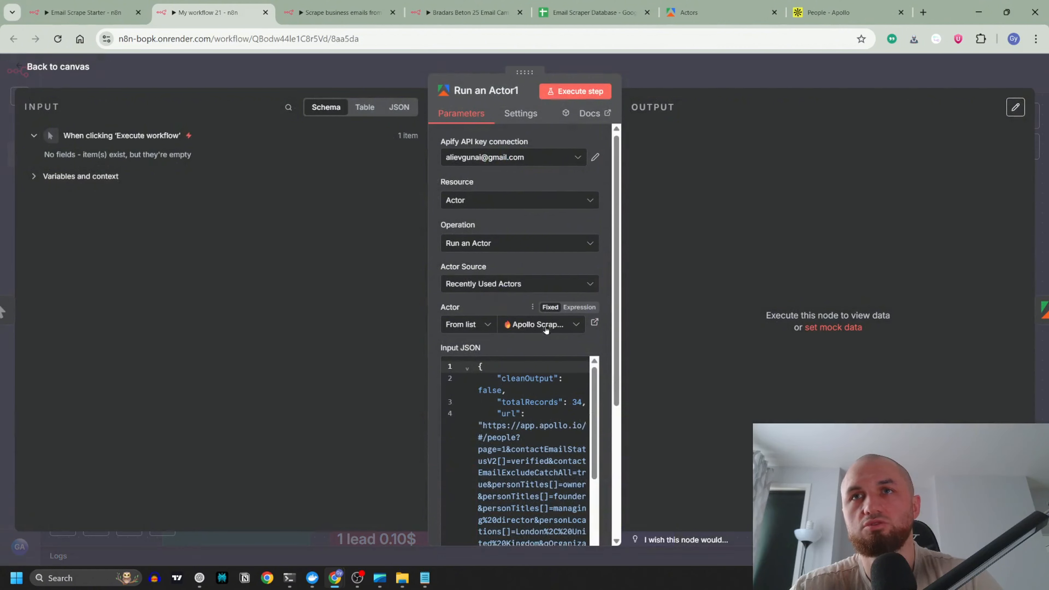
scroll(504, 278, down, 3)
drag(572, 280, 580, 281)
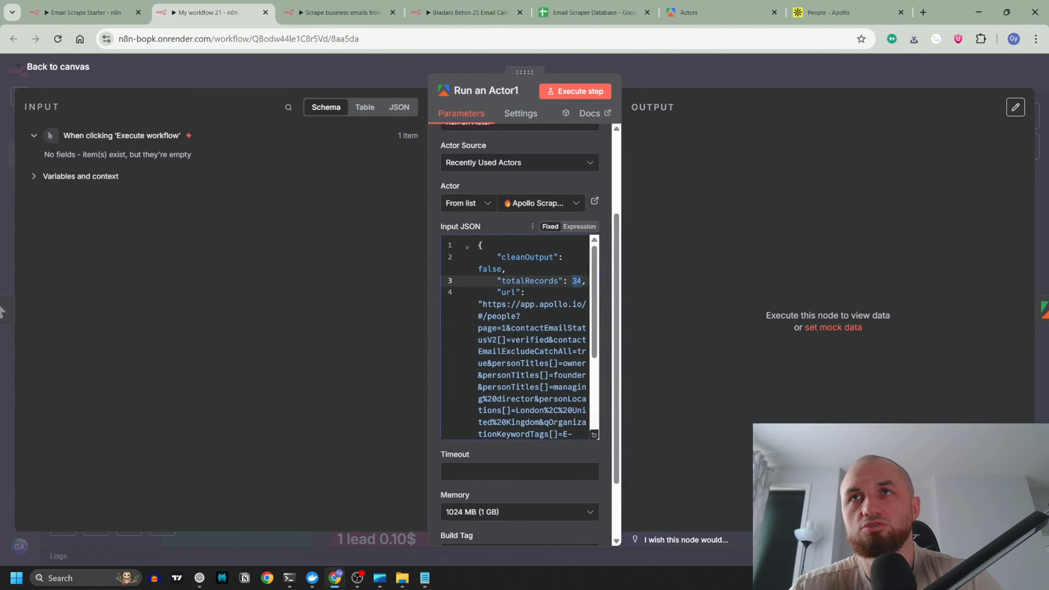
click(340, 60)
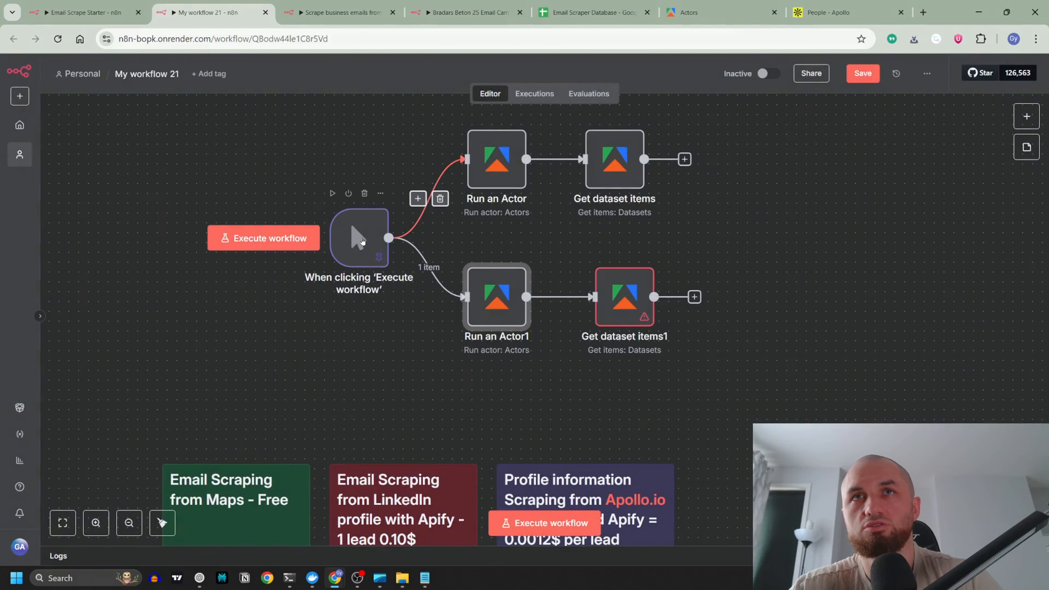
- Compare the search URL in the Run an Actor1 node's input JSON with the filtered Apollo People search
double_click(497, 297)
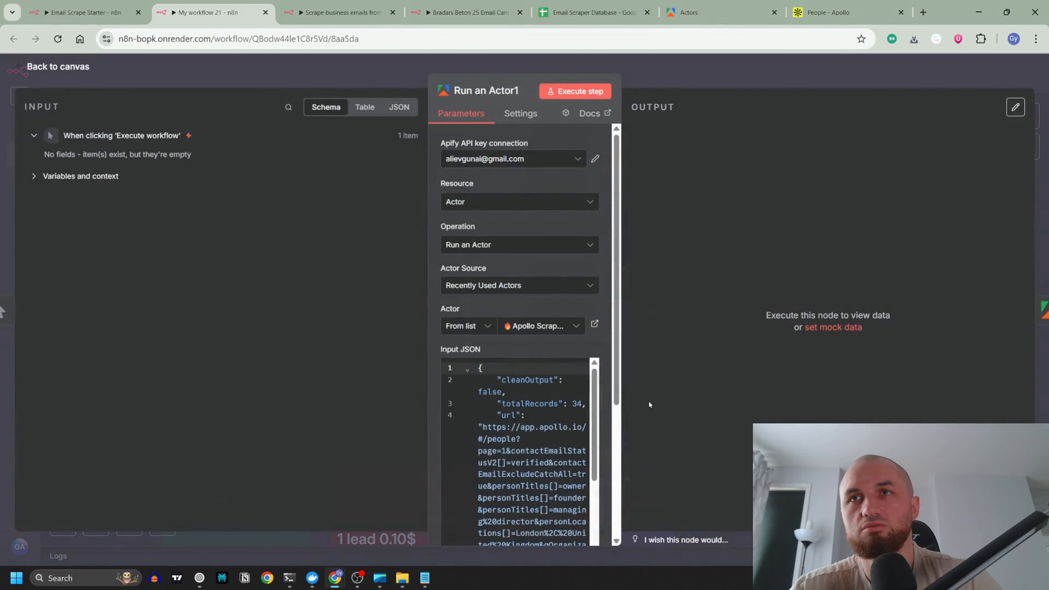
click(839, 18)
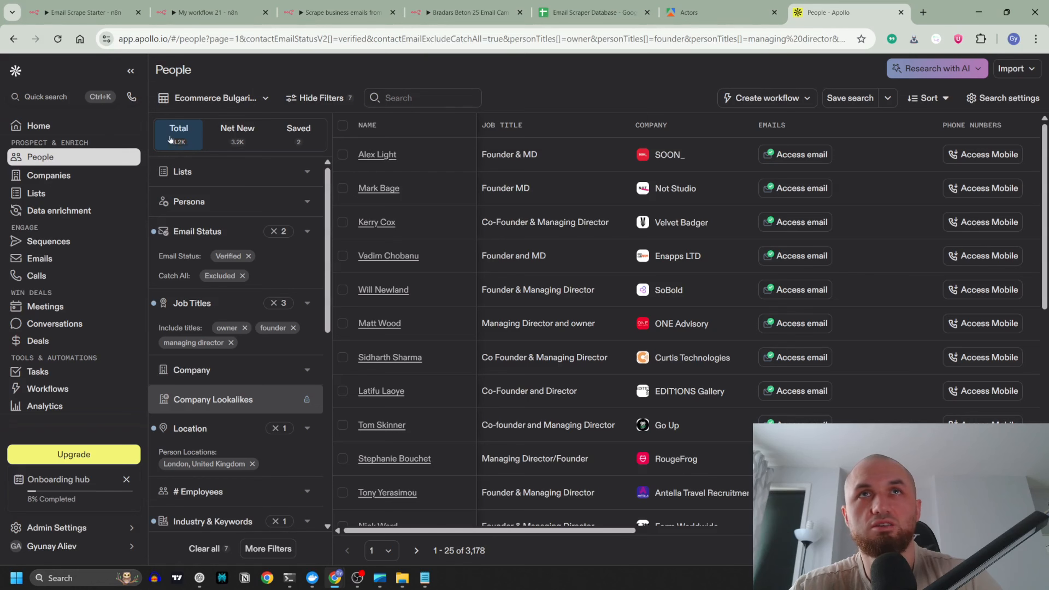
click(206, 12)
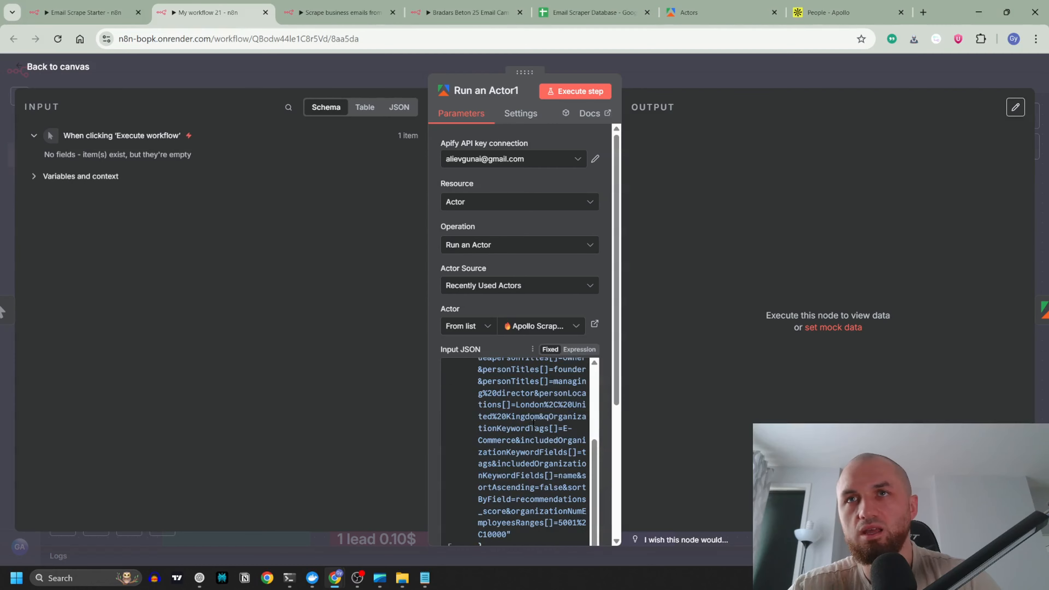
scroll(558, 435, down, 4)
click(375, 70)
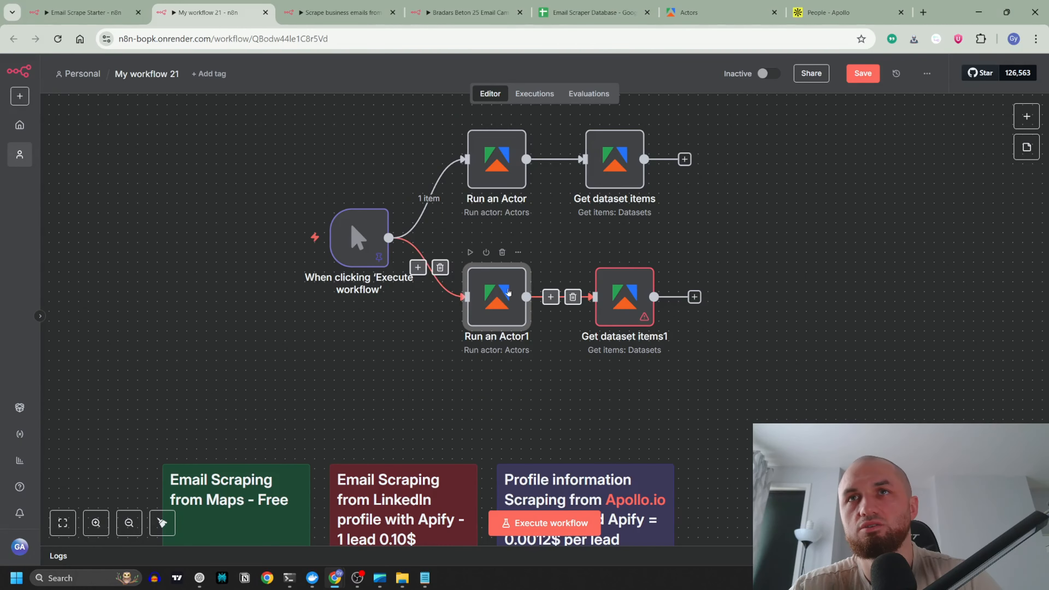
- Open the Apollo Scraper actor in Apify and examine its search URL and total number of records inputs
click(703, 12)
click(248, 204)
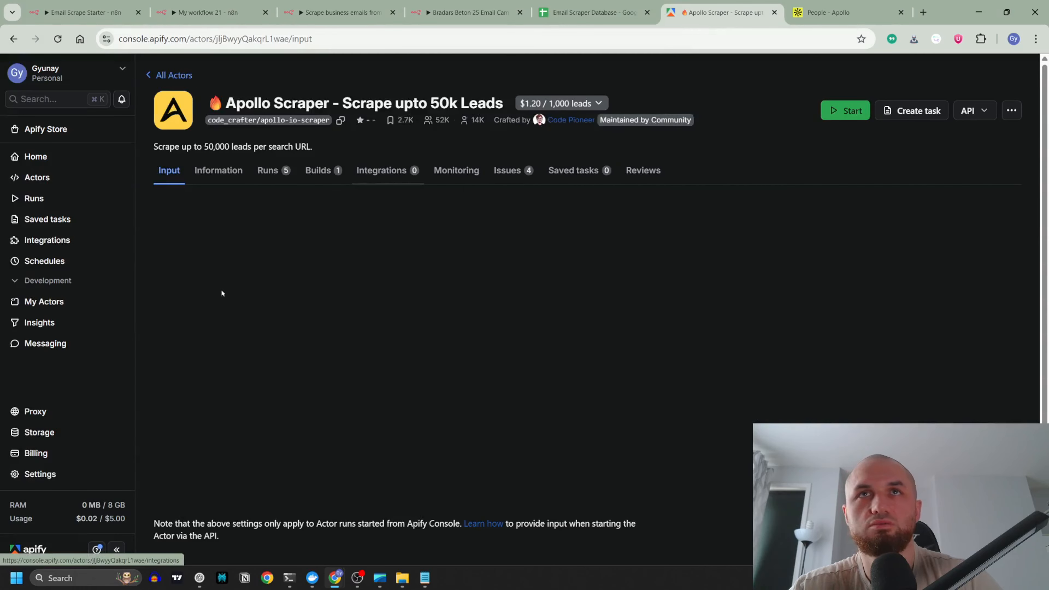
click(159, 318)
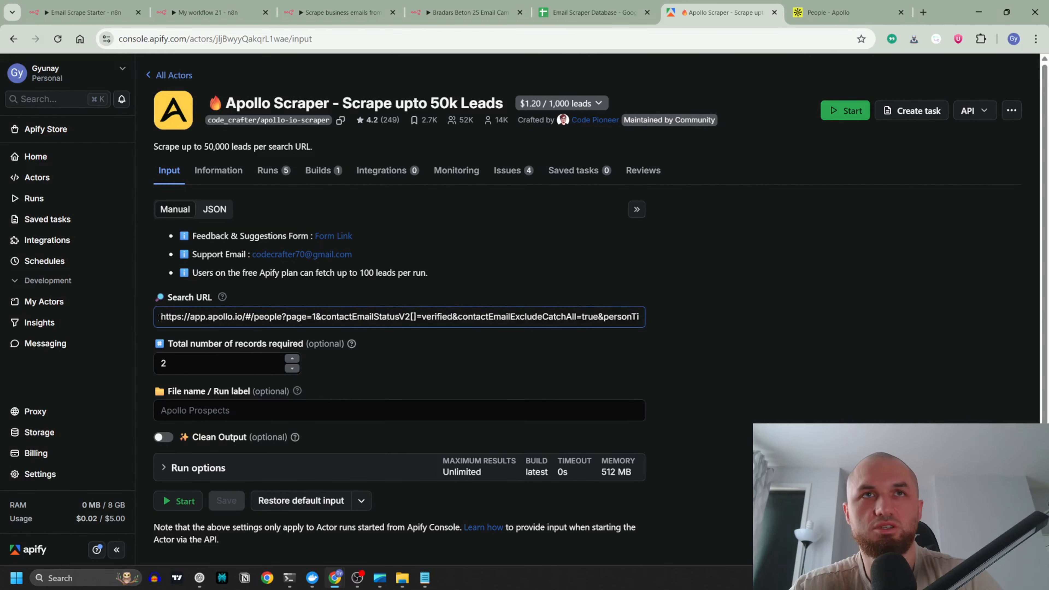
drag(174, 363, 110, 355)
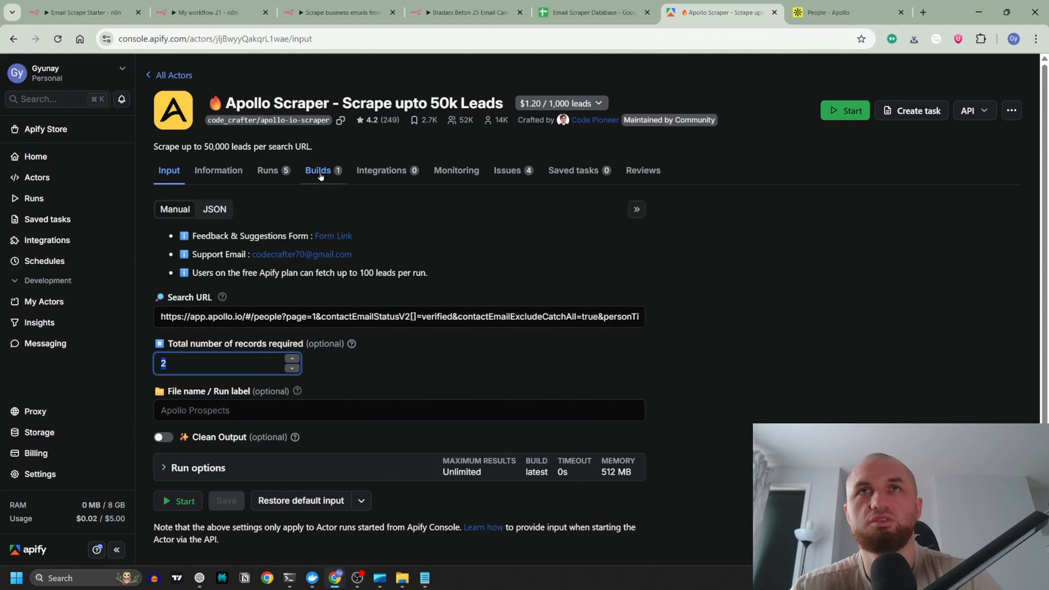
- Check the Apollo Scraper's run history and open the successful Apollo Prospects run
click(271, 173)
click(466, 277)
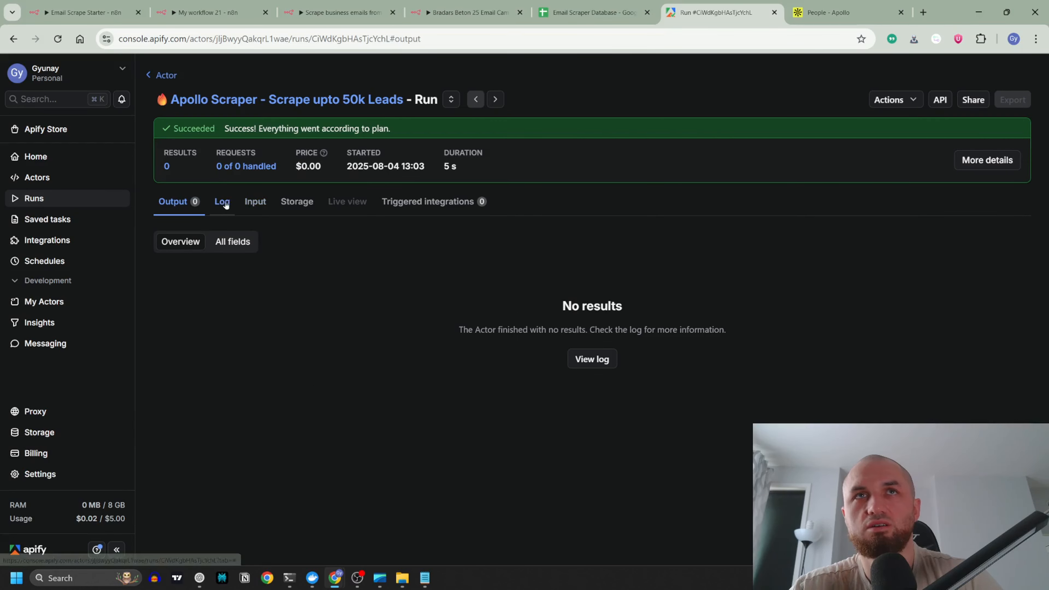
click(163, 75)
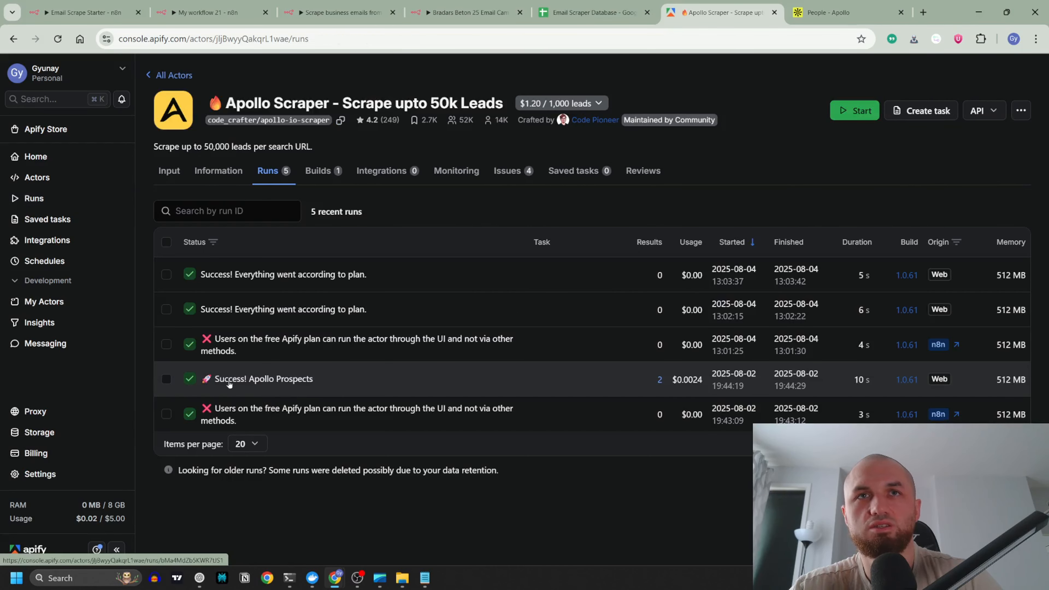
click(330, 386)
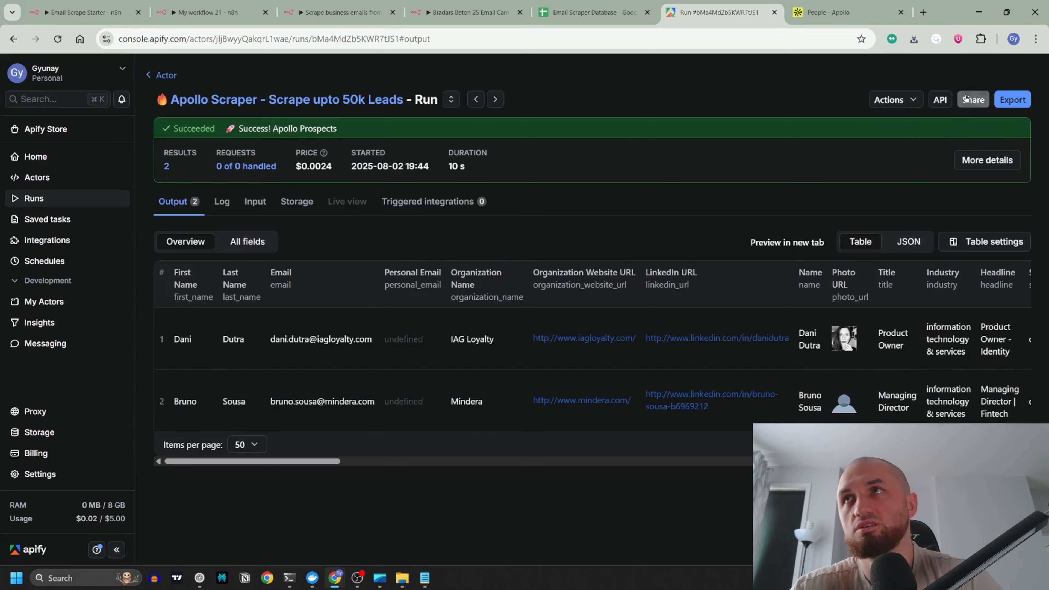
- Copy the dataset ID from the Get dataset items endpoint in the run's API details
click(941, 99)
scroll(426, 310, down, 4)
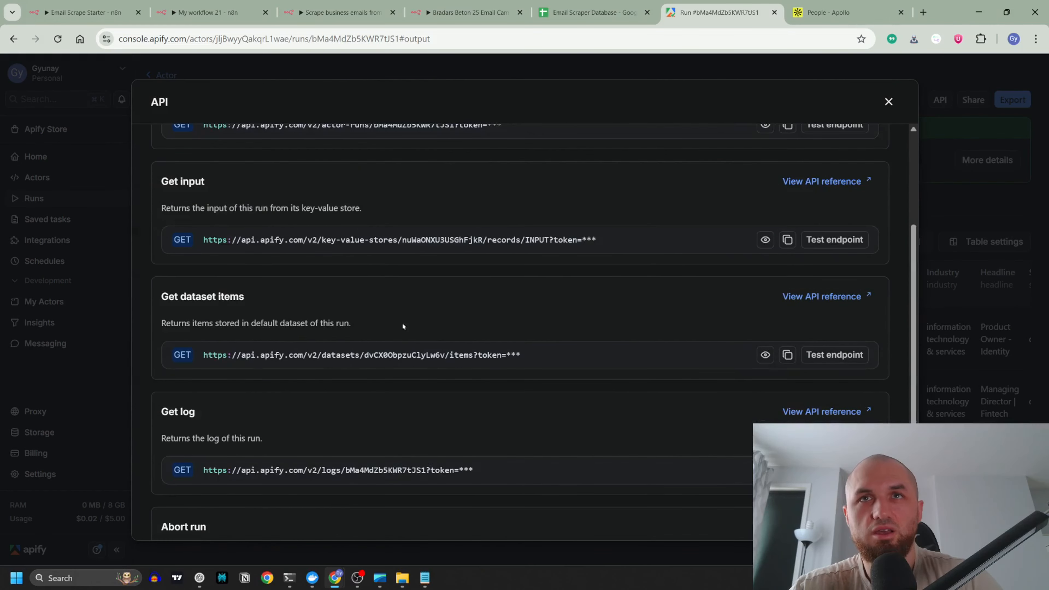
drag(363, 355, 449, 354)
key(ctrl+c)
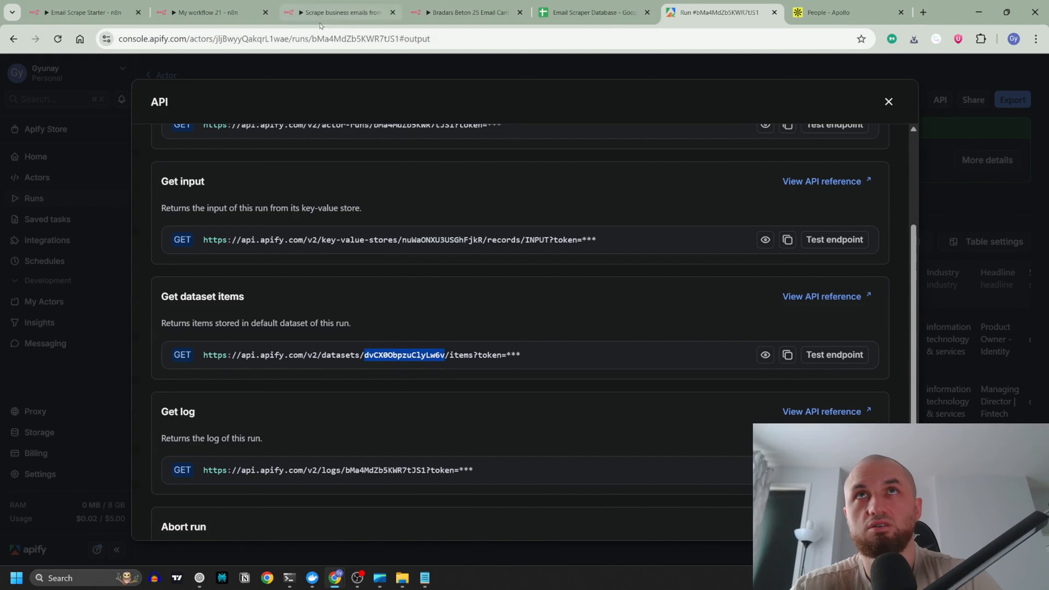
- Set the Dataset ID of the Get dataset items1 node in My workflow 21 to the copied ID
click(223, 17)
click(512, 285)
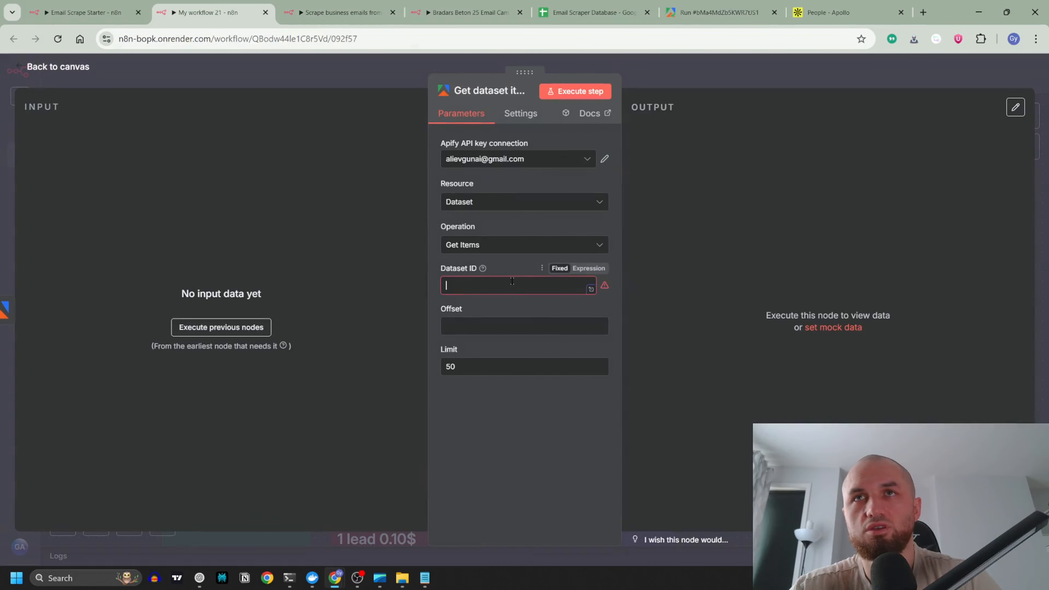
key(ctrl+v)
key(Escape)
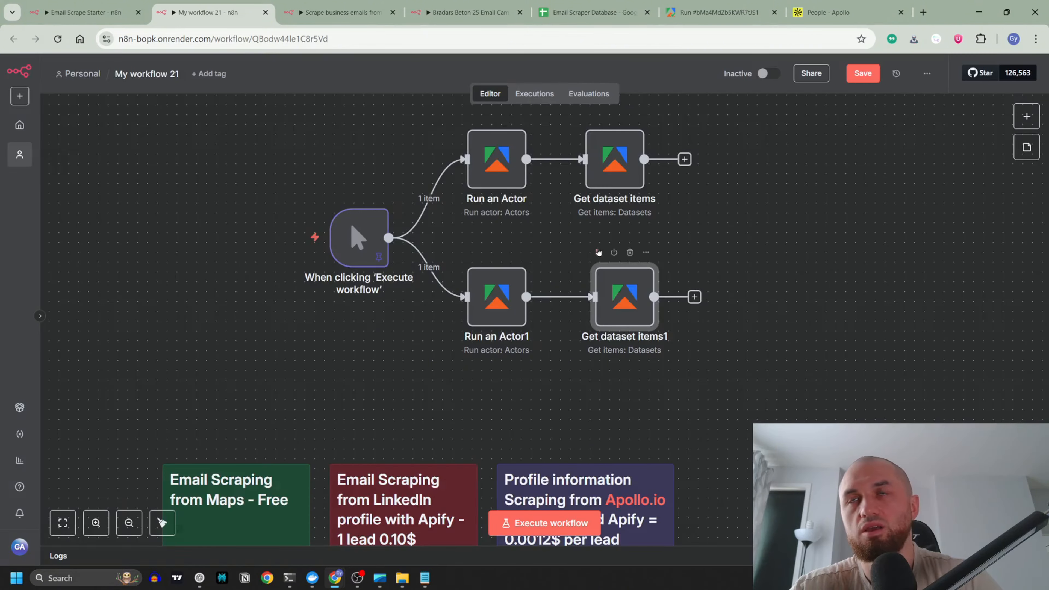
- Deactivate the Run an Actor1 node, execute Get dataset items1 and check its output
click(599, 252)
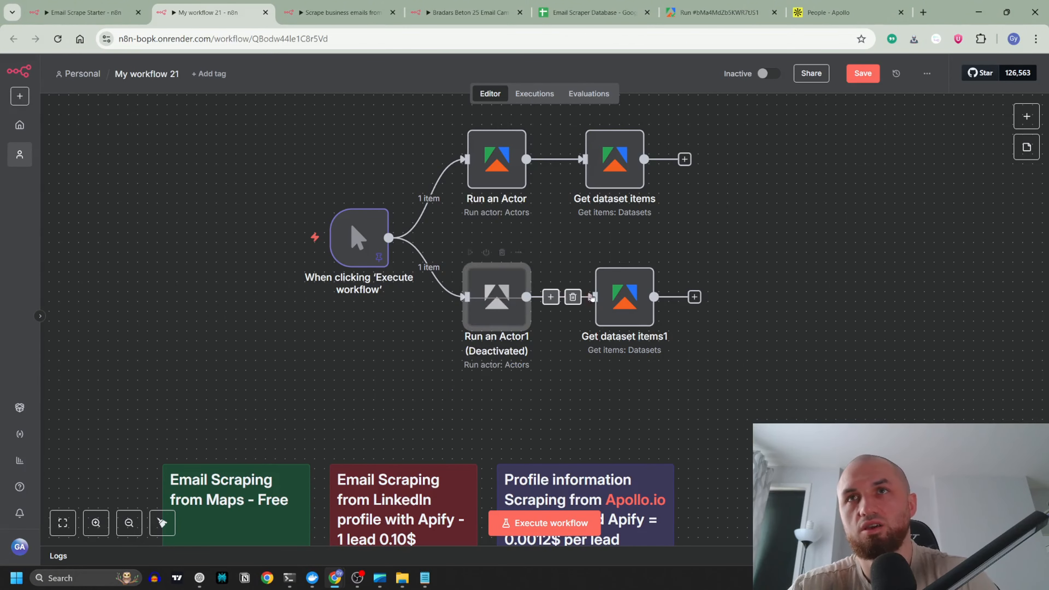
double_click(623, 303)
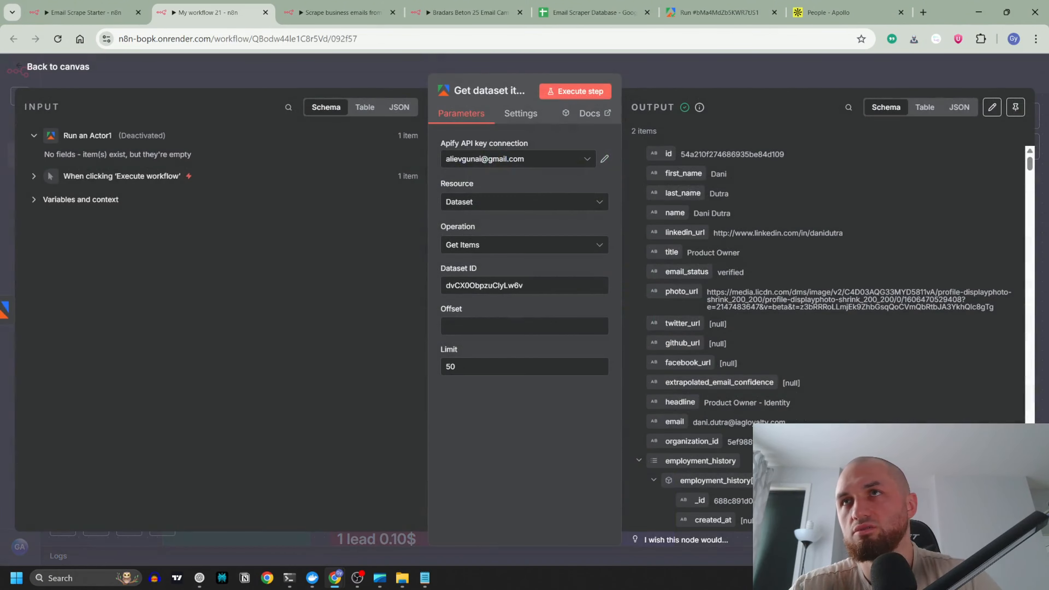
key(Escape)
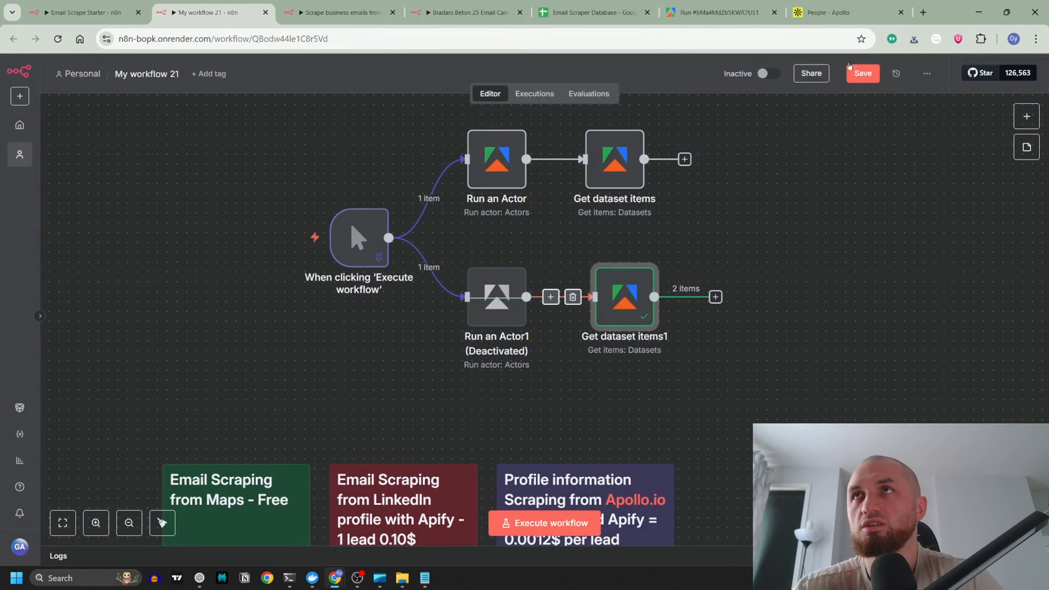
- Review the Apollo People list and the Email Scraper Database sheet alongside My workflow 21
click(827, 13)
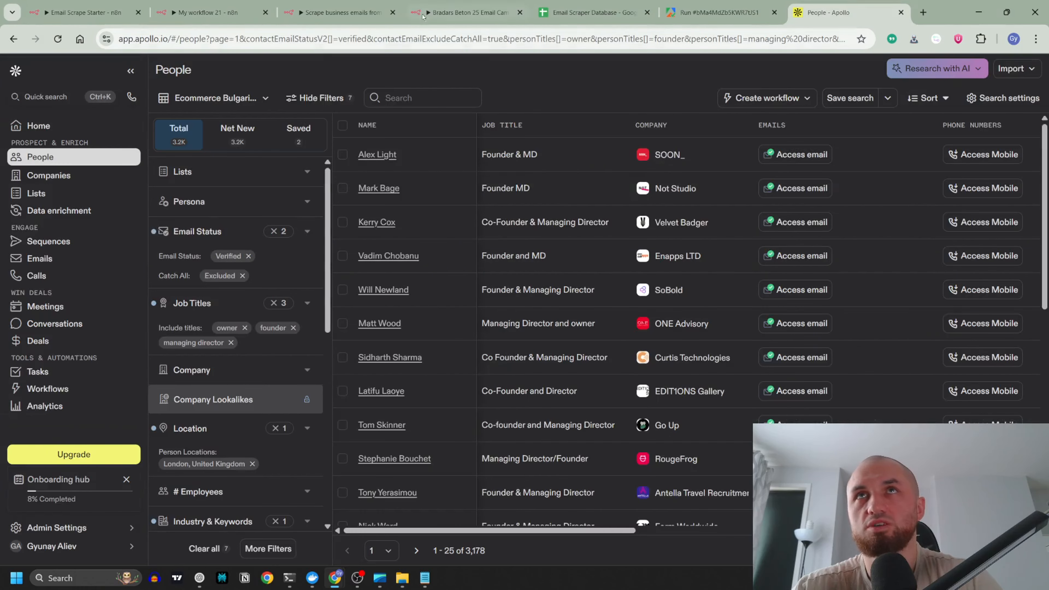
click(232, 12)
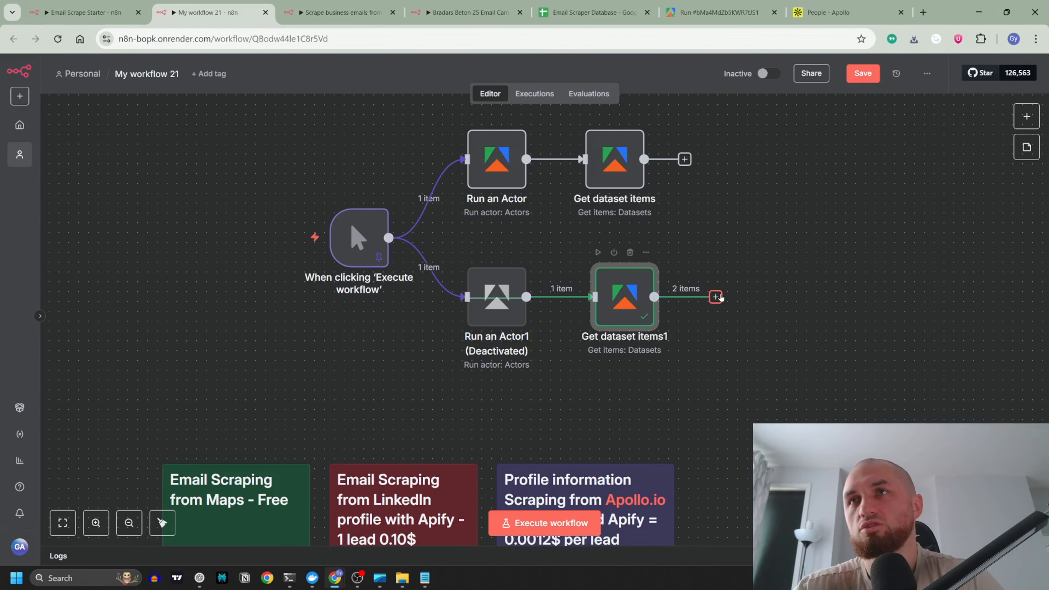
click(597, 16)
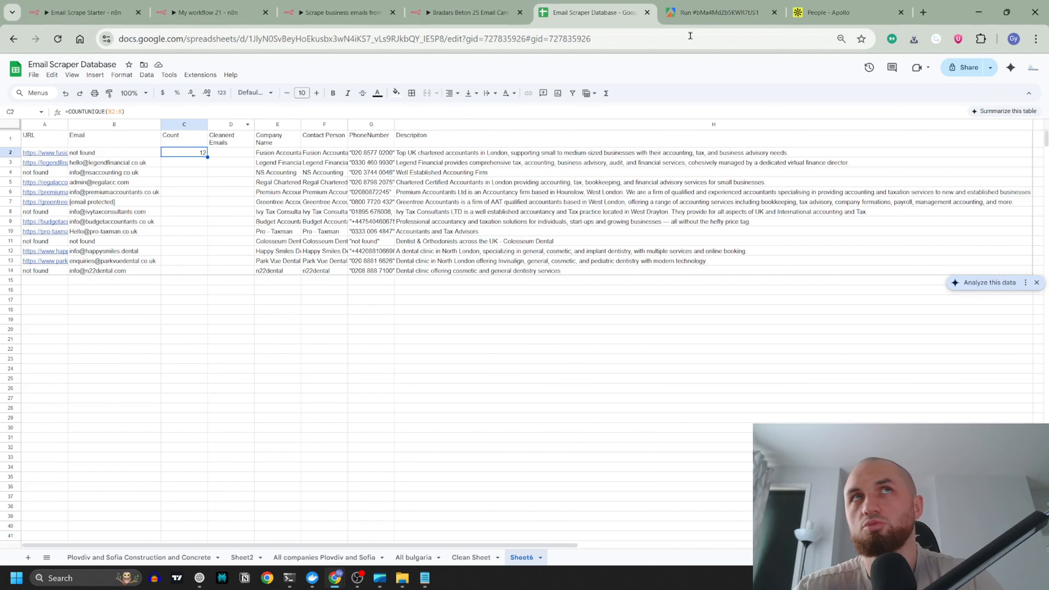
click(209, 12)
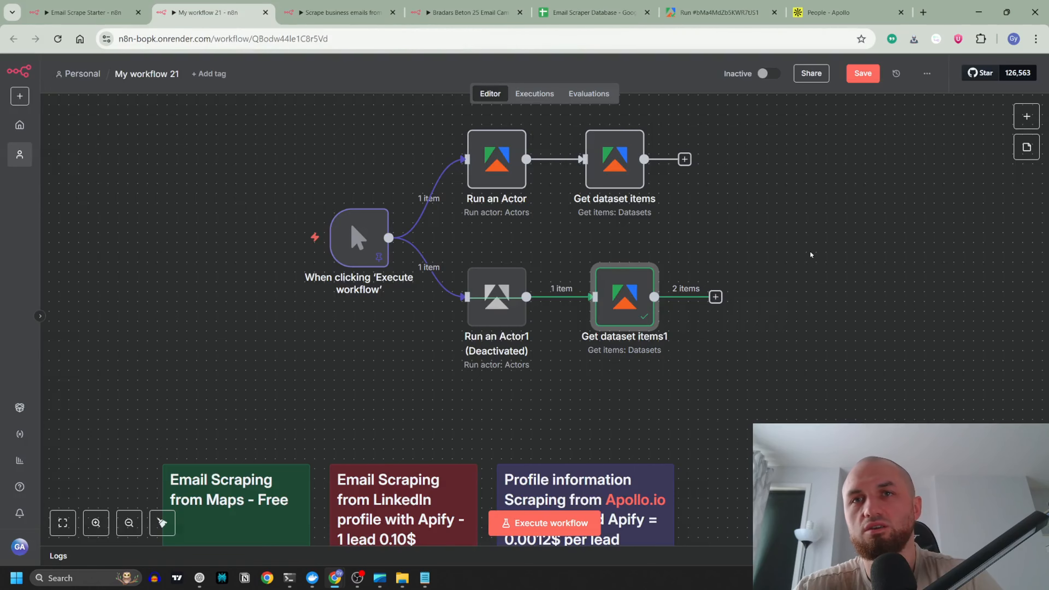
- Review the Maps, LinkedIn and Apollo.io cost notes together with the Apify nodes on the workflow canvas
scroll(733, 427, down, 5)
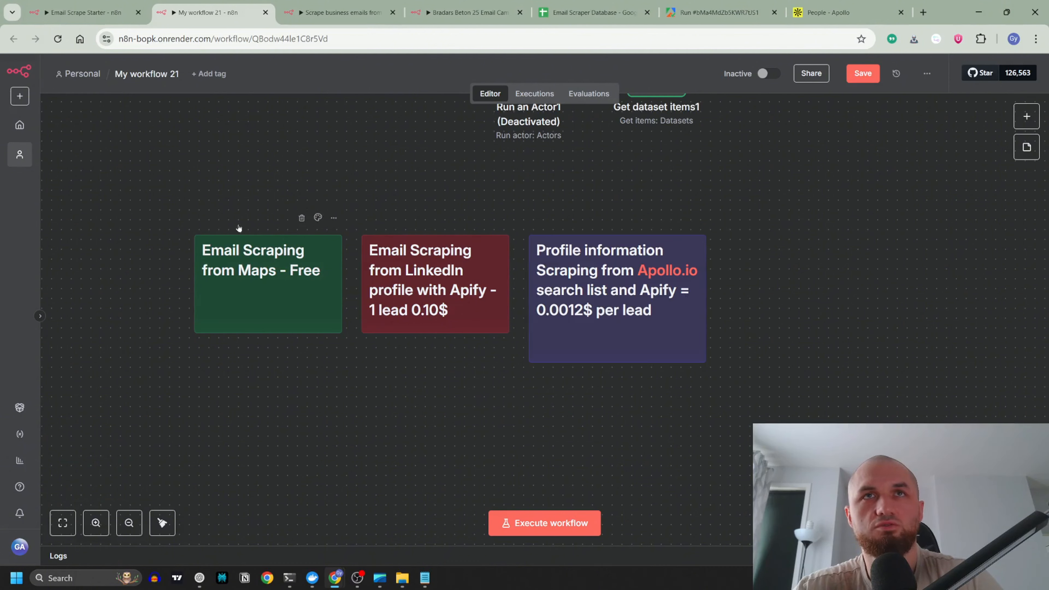
mouse_move(252, 312)
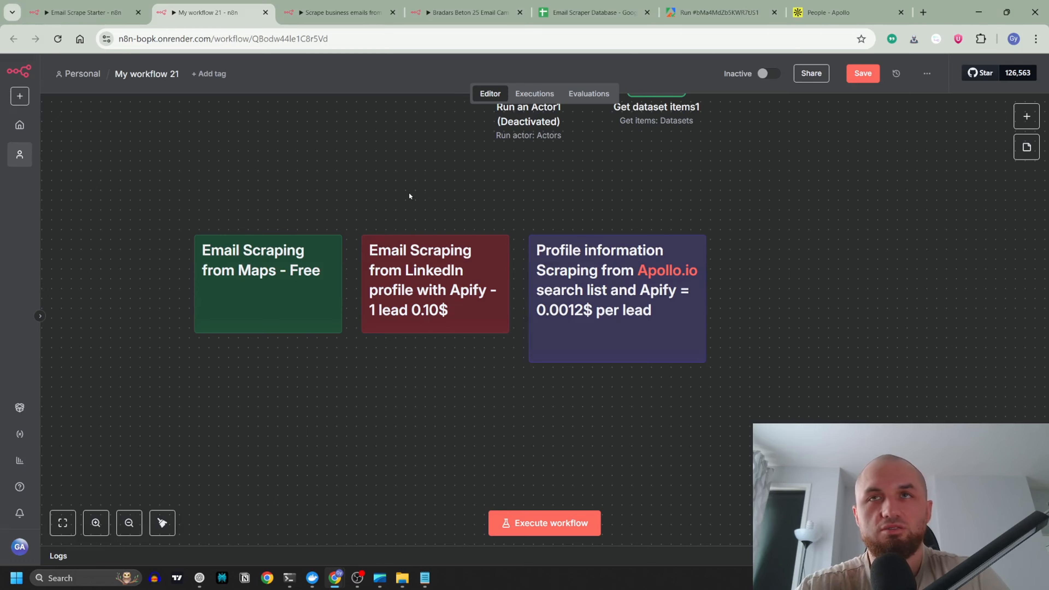
scroll(408, 196, up, 6)
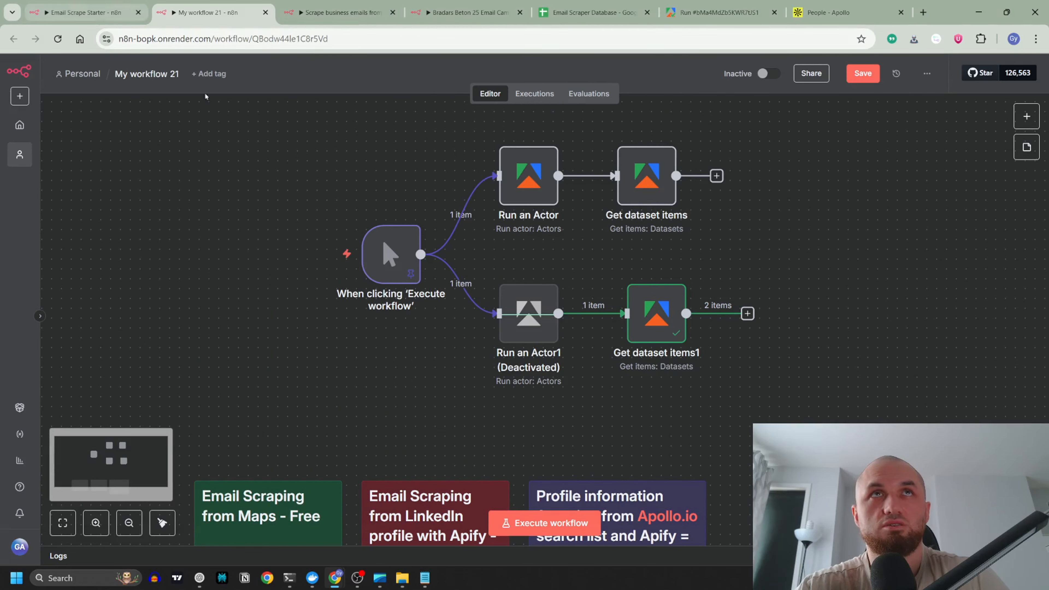
scroll(332, 238, up, 4)
scroll(346, 261, down, 4)
scroll(354, 264, down, 4)
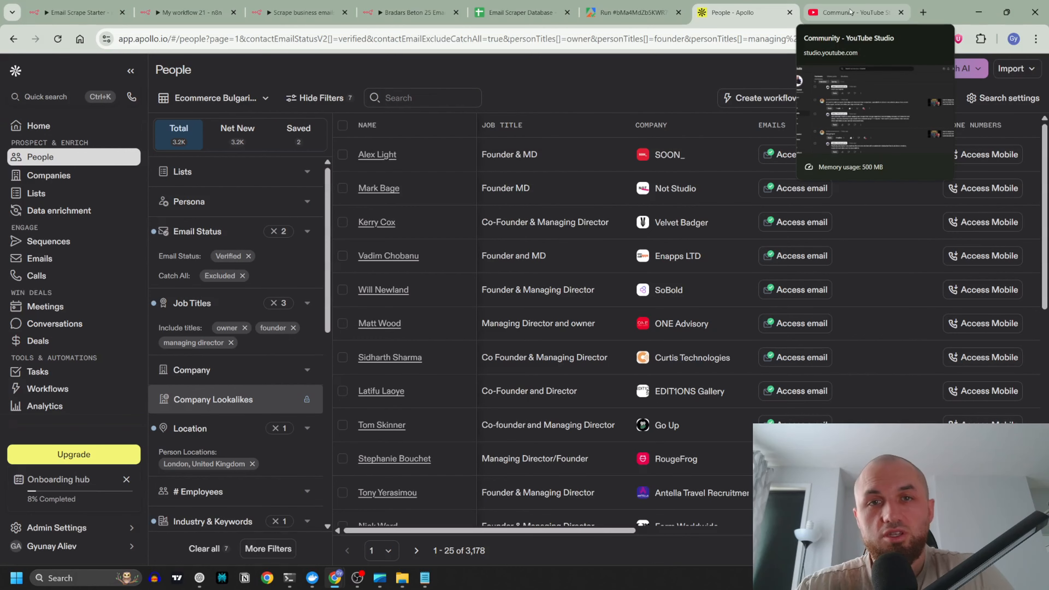
- Read the YouTube Studio comment requesting an email-finding agent for LinkedIn and websites, and return to My workflow 21
click(853, 13)
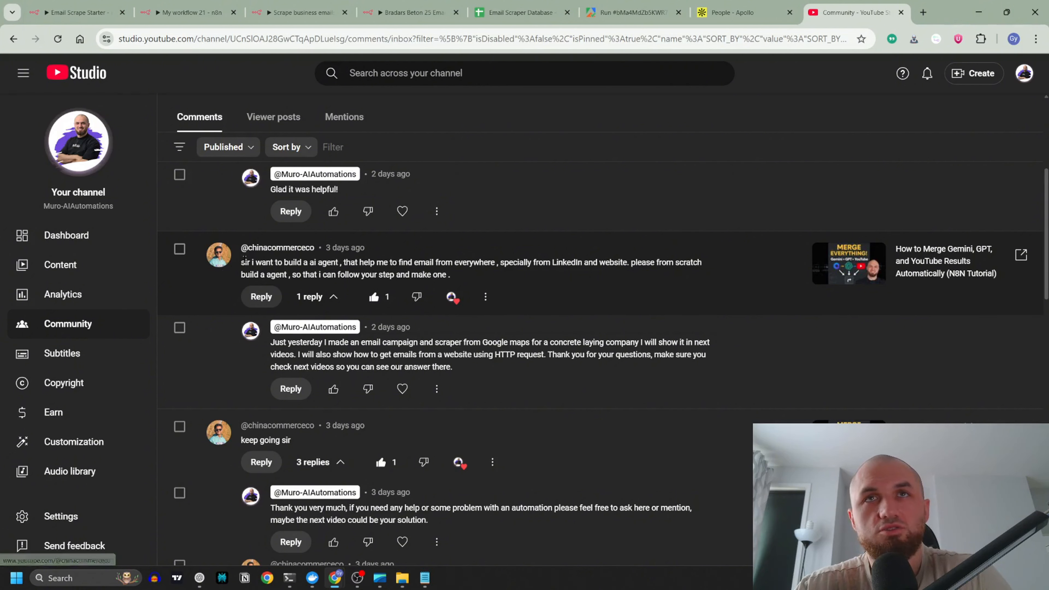
drag(241, 262, 418, 265)
click(418, 265)
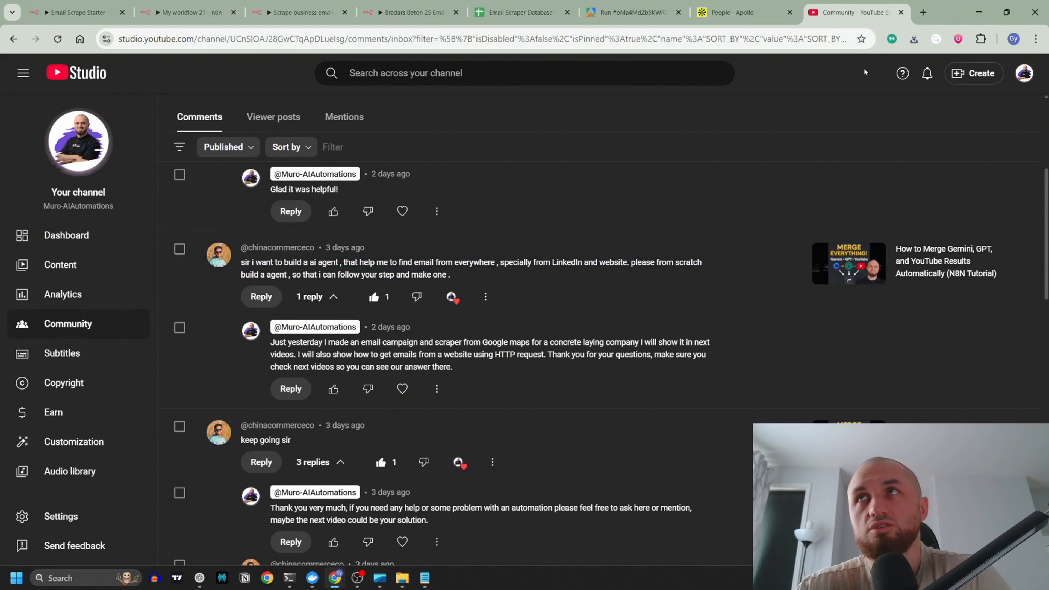
click(177, 17)
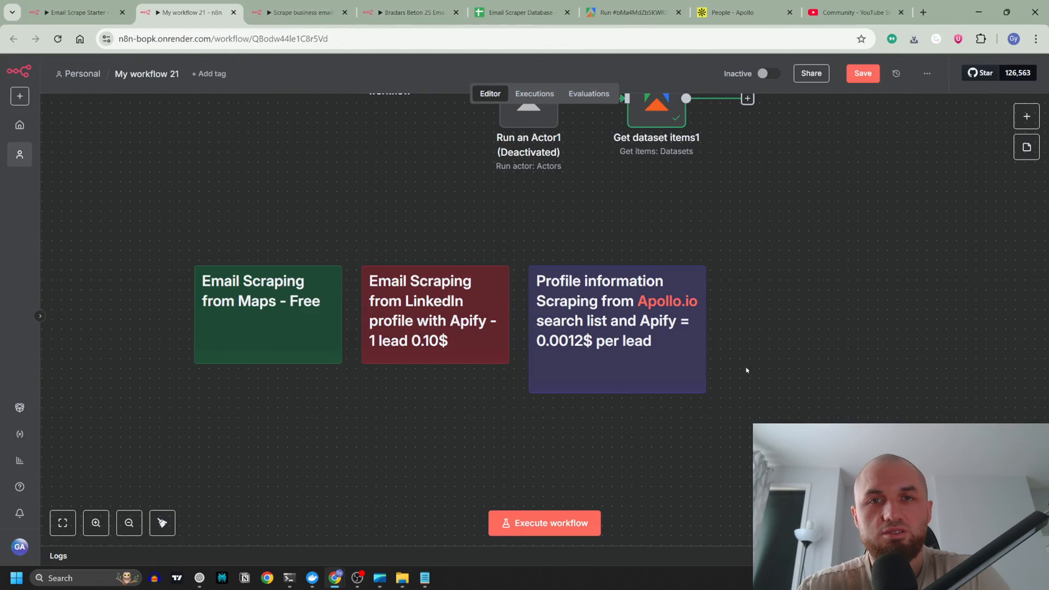